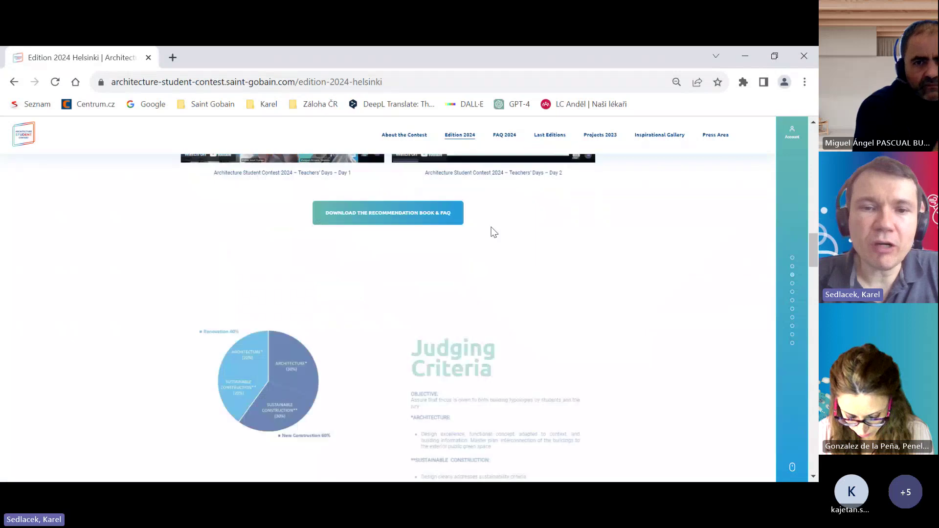
Review the SketchUp & SG SAVE-I Plug-in, plug-in trainings and OneClick LCA sections of the Edition 2024 page
scroll(492, 232, down, 4)
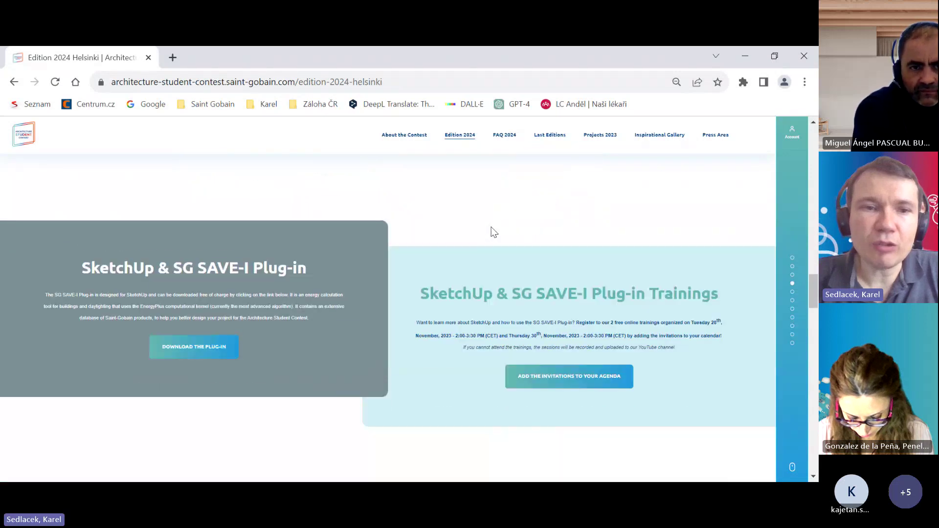
drag(139, 197, 328, 201)
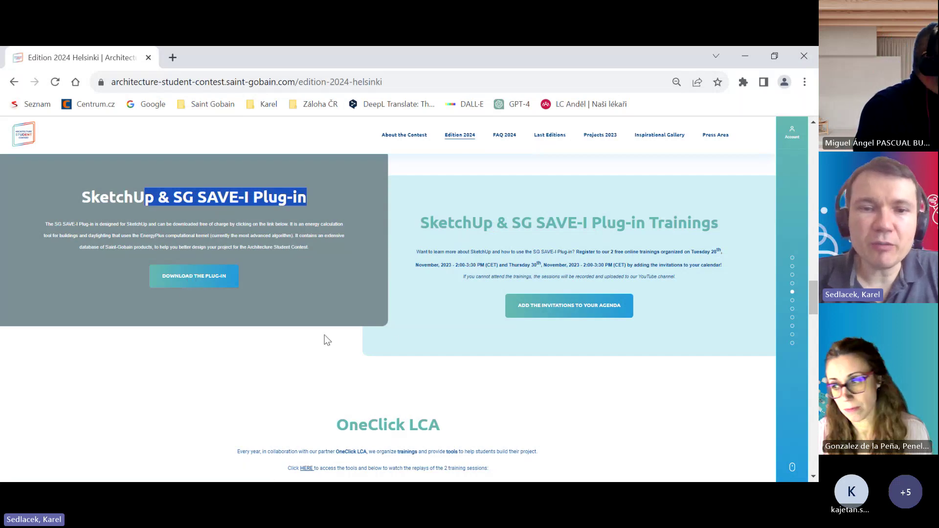
scroll(324, 335, down, 1)
scroll(279, 314, down, 1)
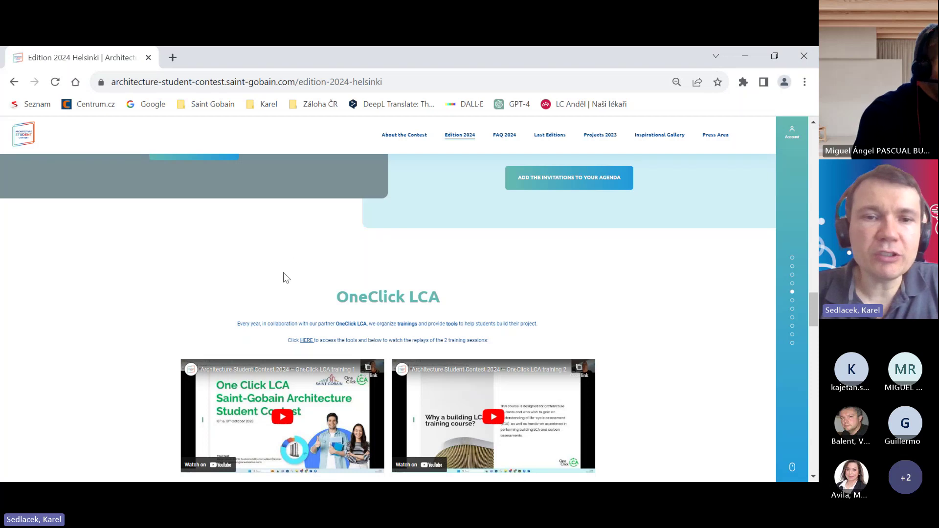
scroll(283, 272, up, 2)
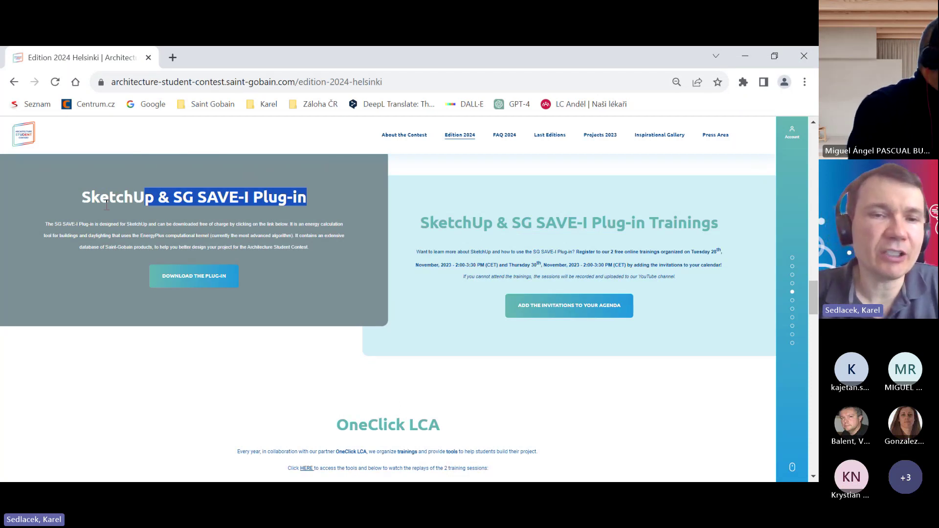
click(148, 200)
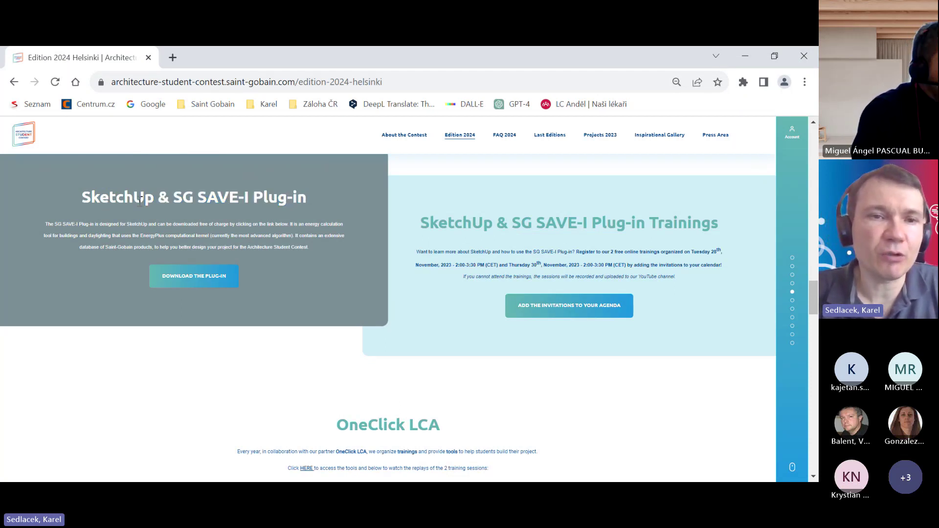
drag(82, 196, 206, 197)
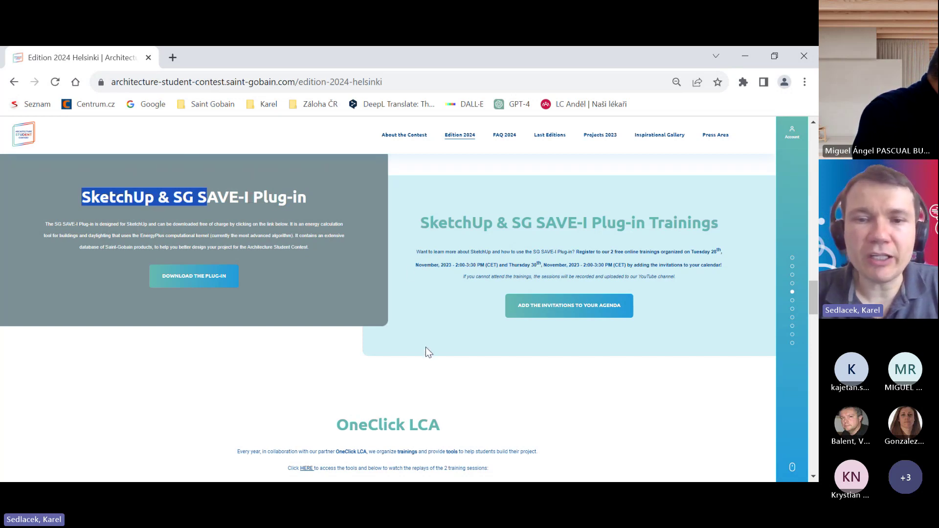
scroll(425, 347, down, 1)
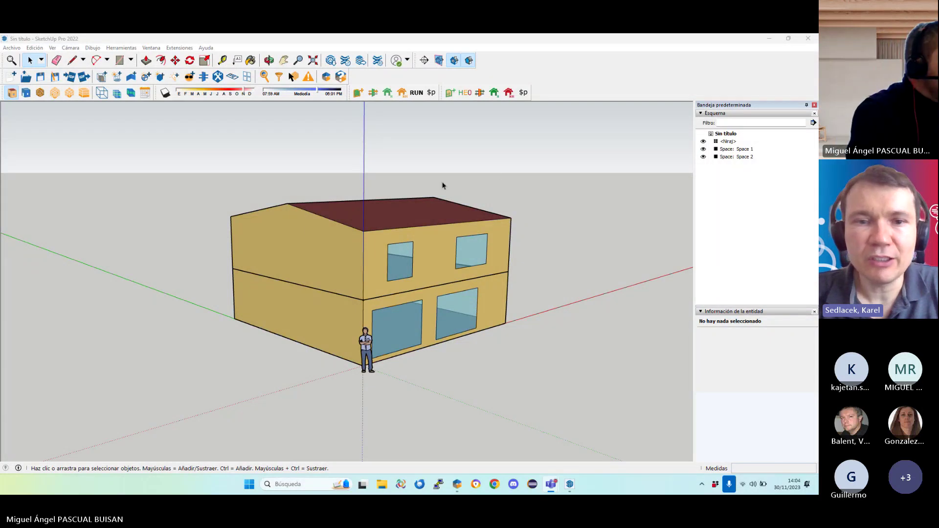
middle_drag(413, 262, 415, 273)
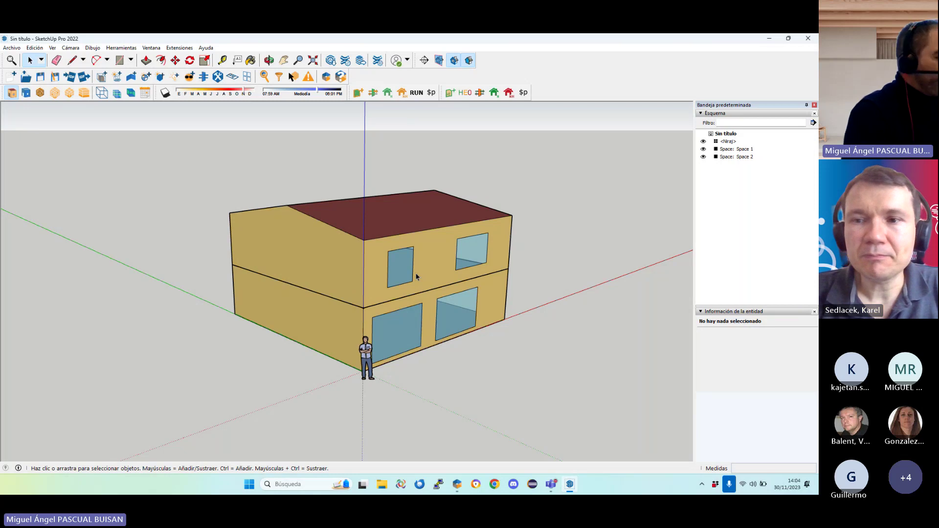
middle_drag(327, 271, 380, 256)
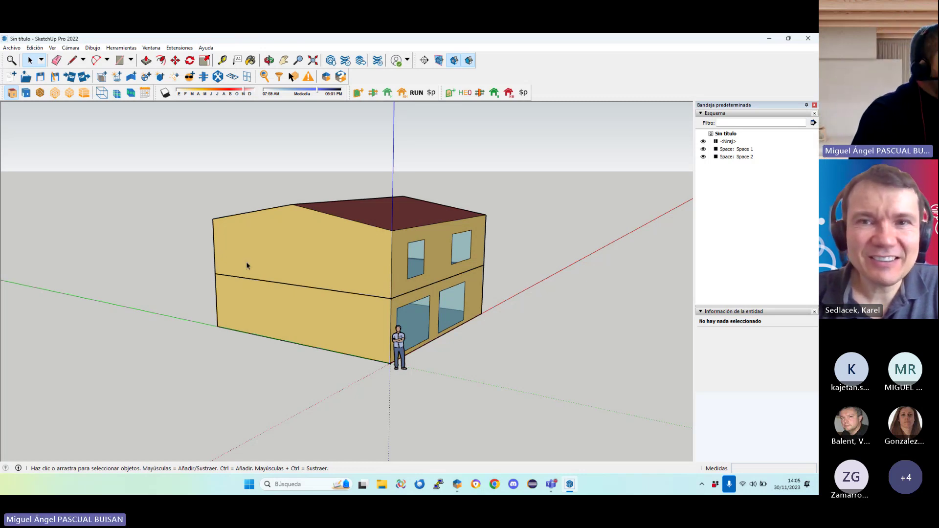
middle_drag(201, 264, 351, 299)
scroll(353, 301, up, 1)
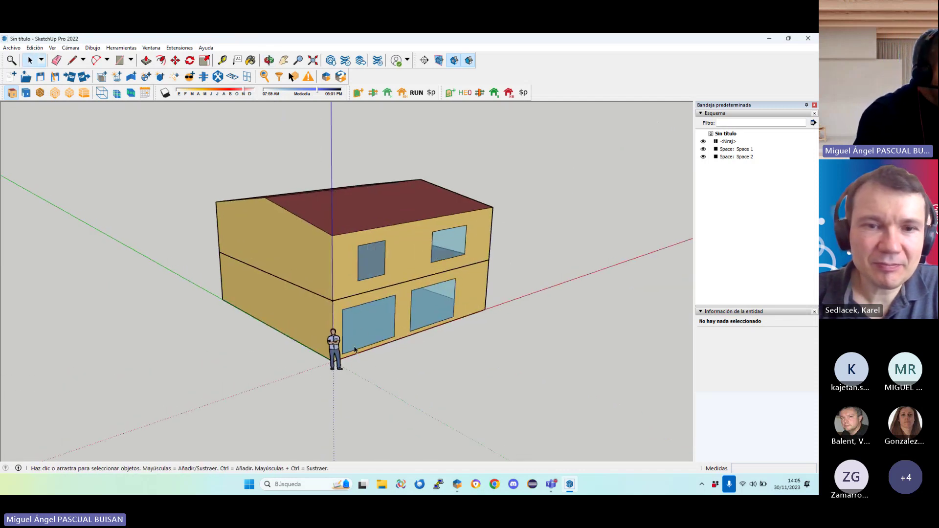
middle_drag(354, 349, 384, 272)
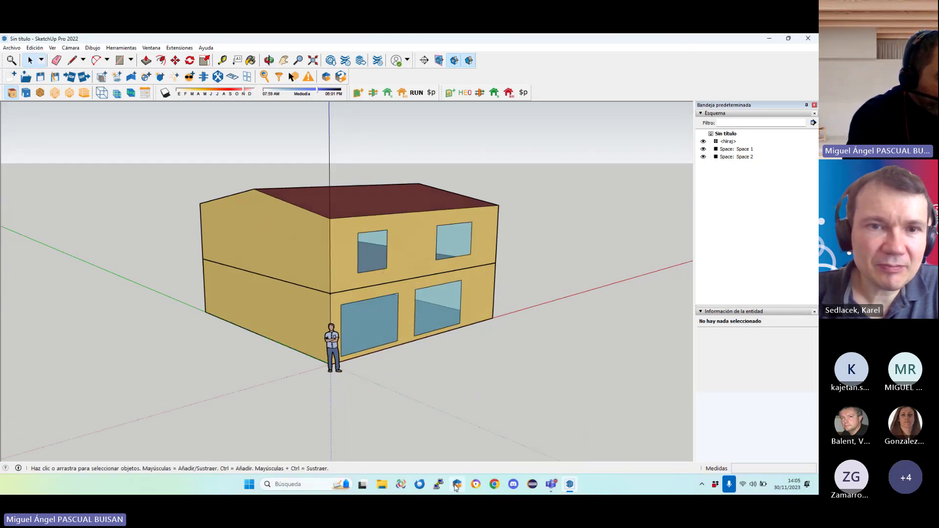
Switch to the OpenStudio application and examine the heating, cooling, lighting autonomy and summer comfort compliance results
click(457, 485)
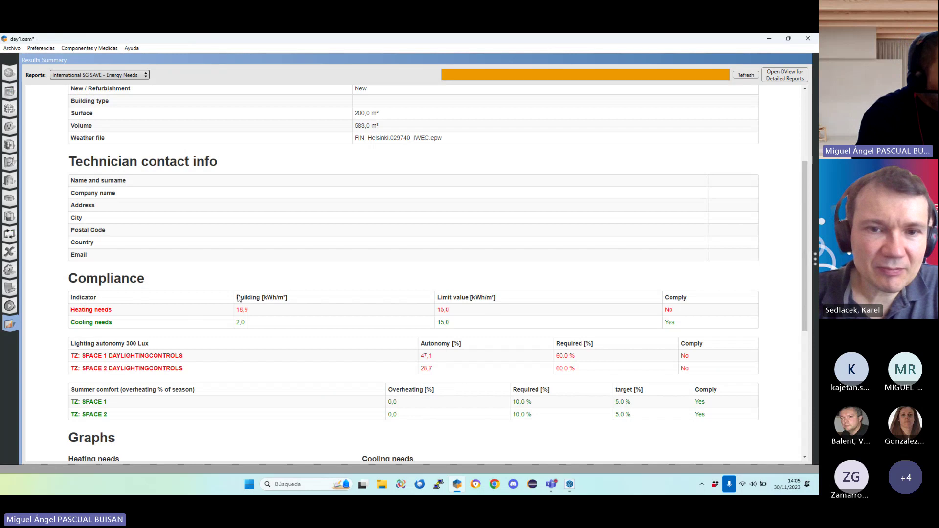
drag(240, 310, 251, 309)
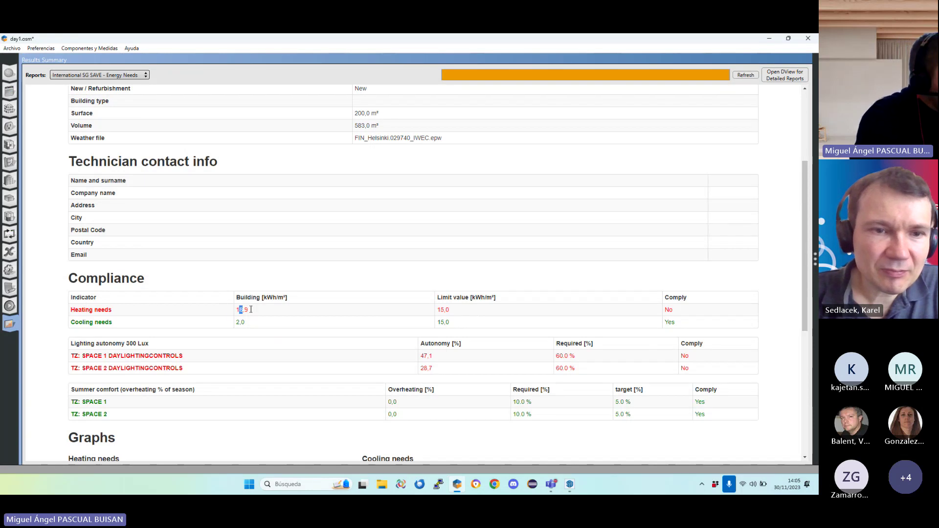
click(445, 311)
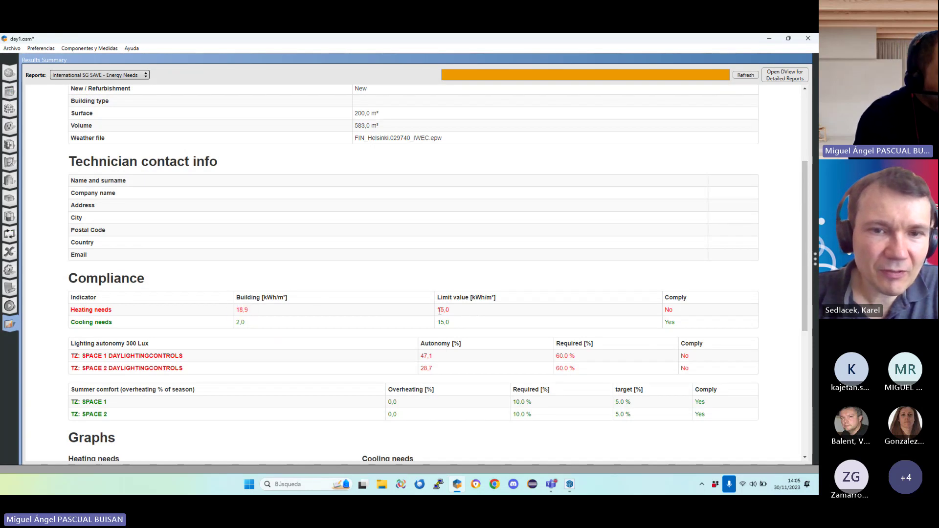
drag(439, 310, 451, 311)
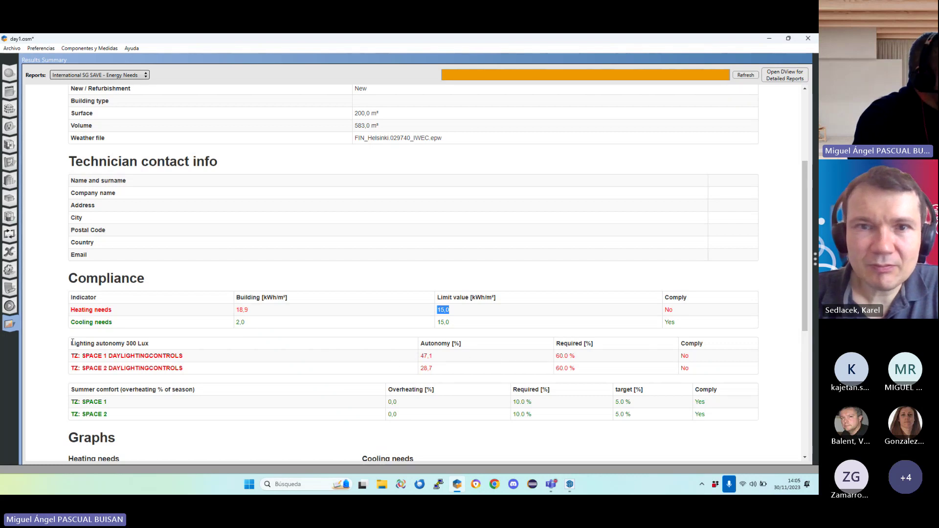
scroll(180, 350, down, 1)
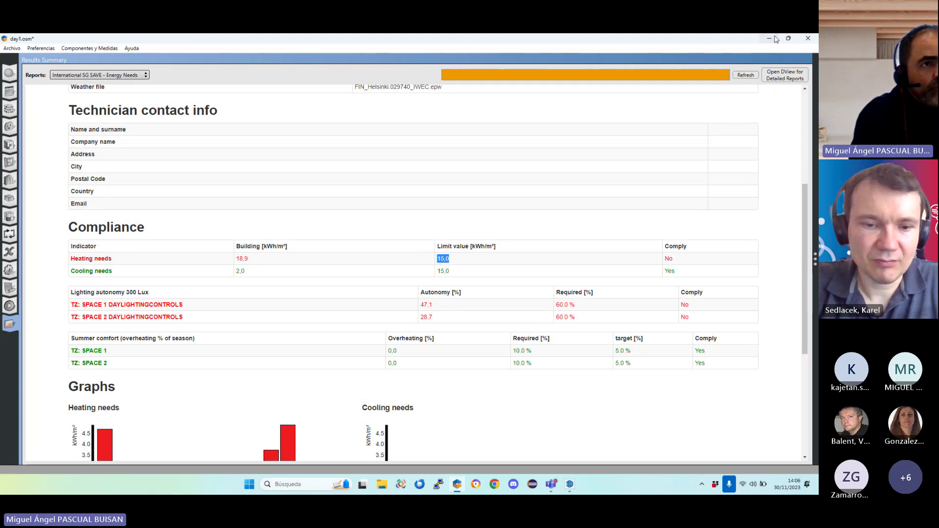
Close the day1.osm project and discard its unsaved changes
click(808, 38)
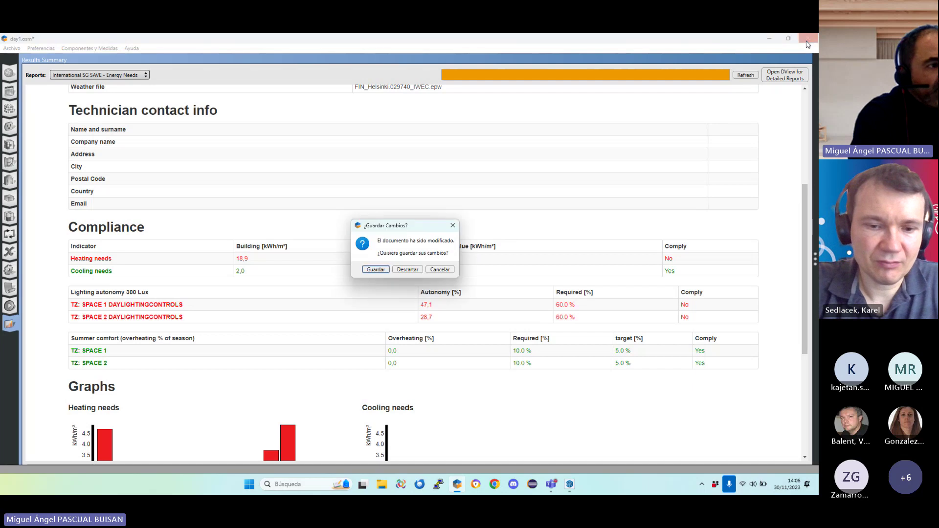
click(406, 268)
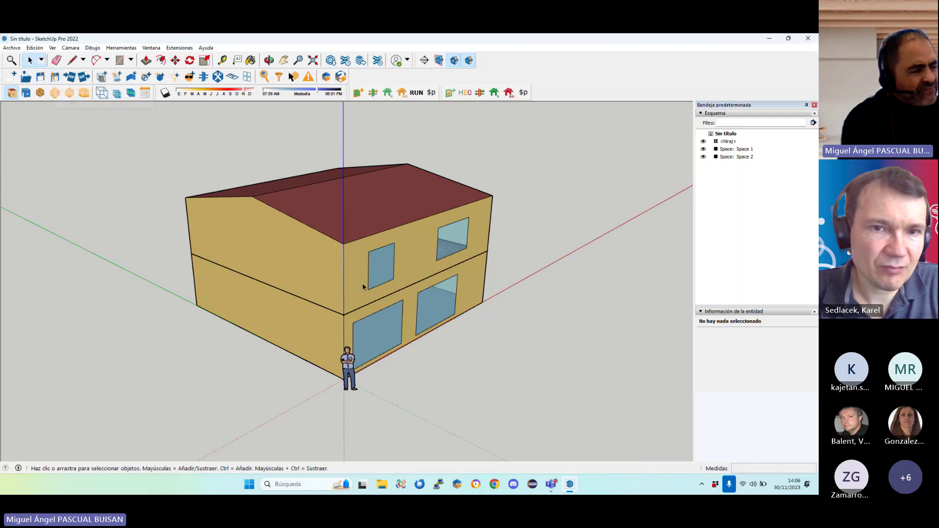
mouse_move(296, 247)
middle_down()
mouse_move(309, 205)
mouse_move(306, 254)
middle_up()
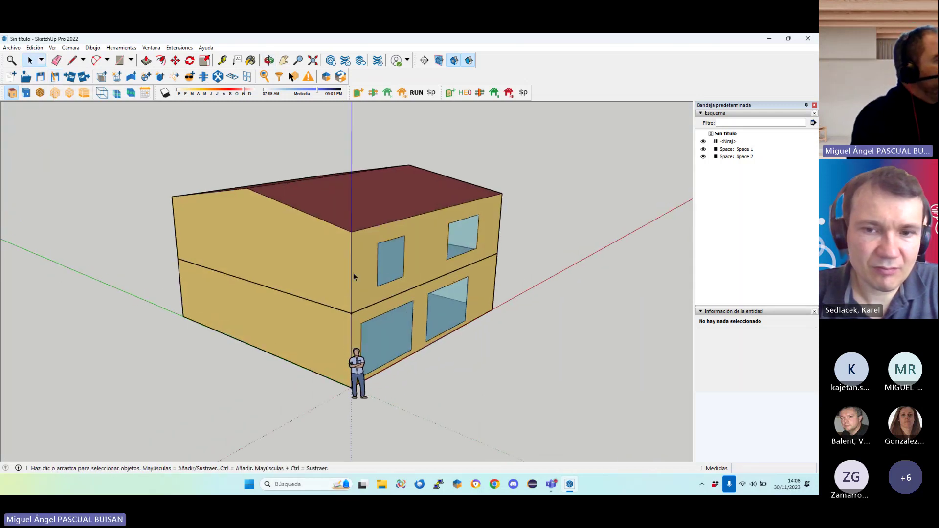
scroll(404, 230, down, 1)
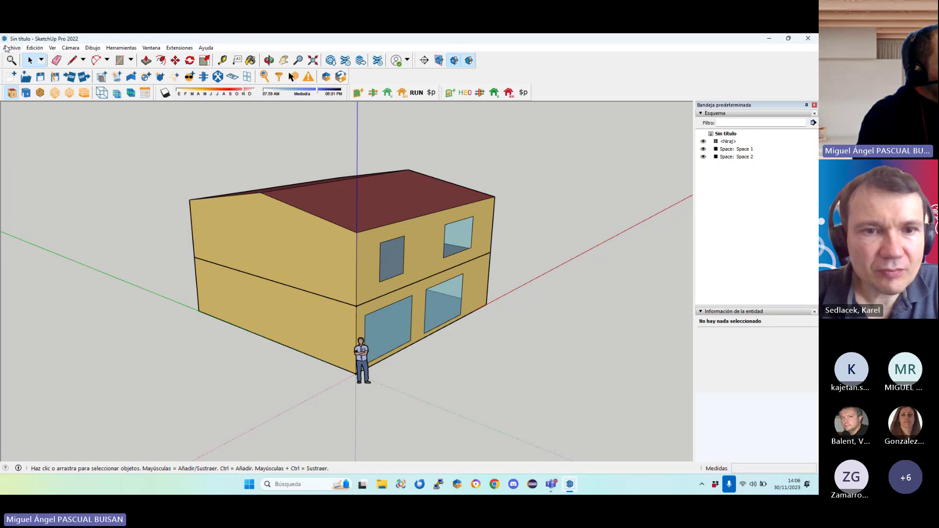
click(12, 48)
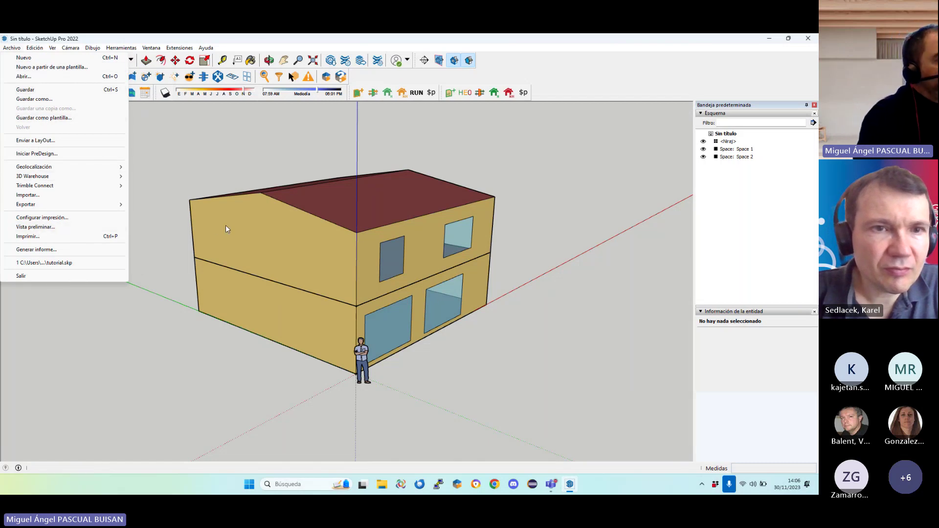
click(253, 213)
click(252, 214)
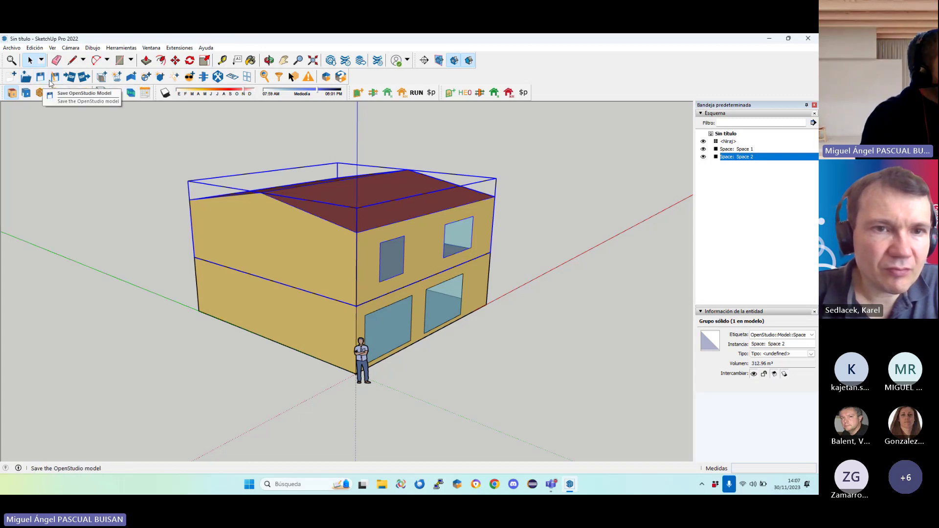
Start saving the OpenStudio model under a new name and create and open a folder named day2 inside projects
key(super)
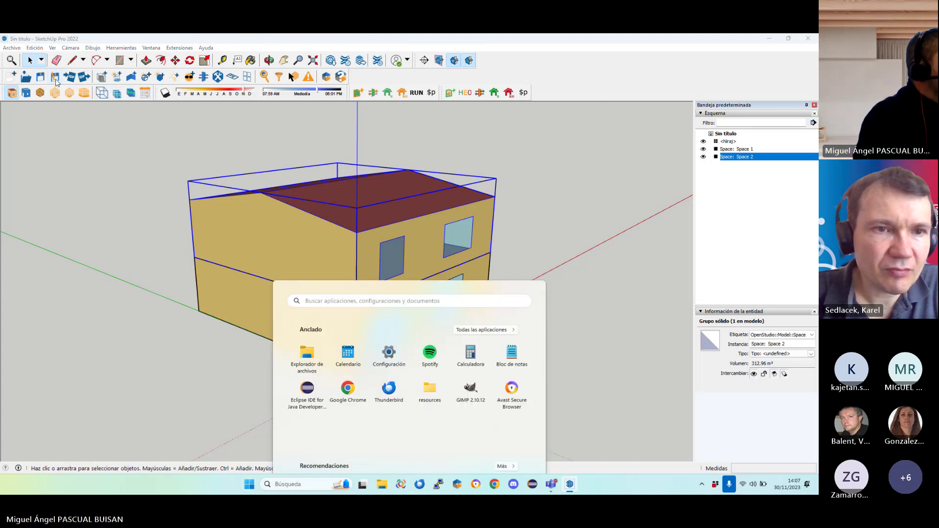
key(Escape)
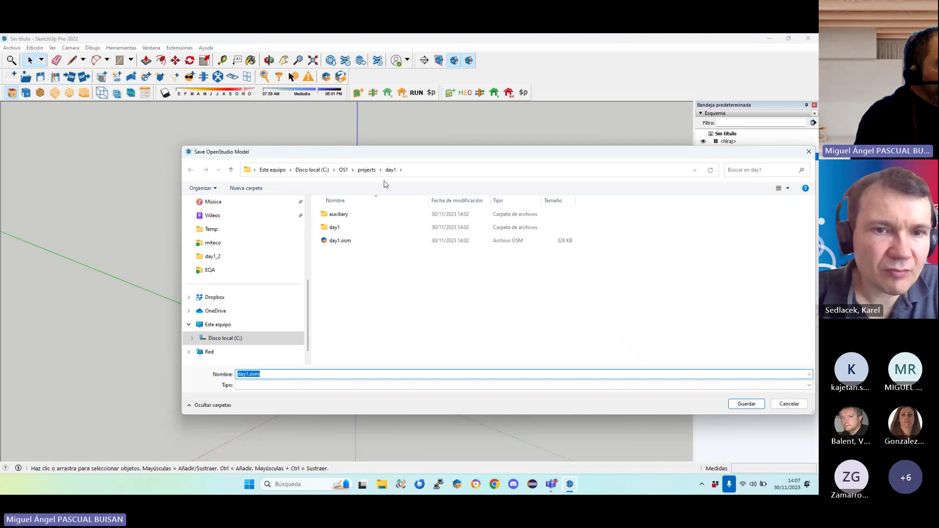
click(367, 170)
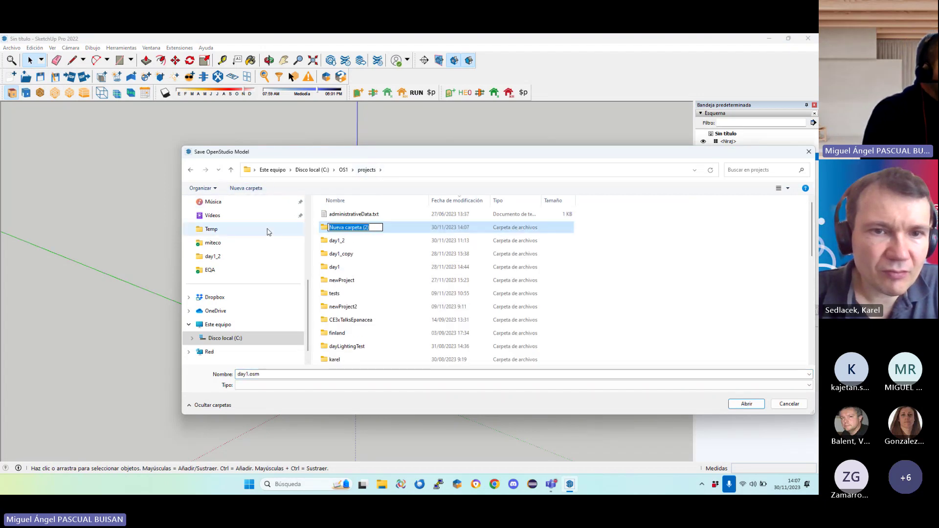
text(day2)
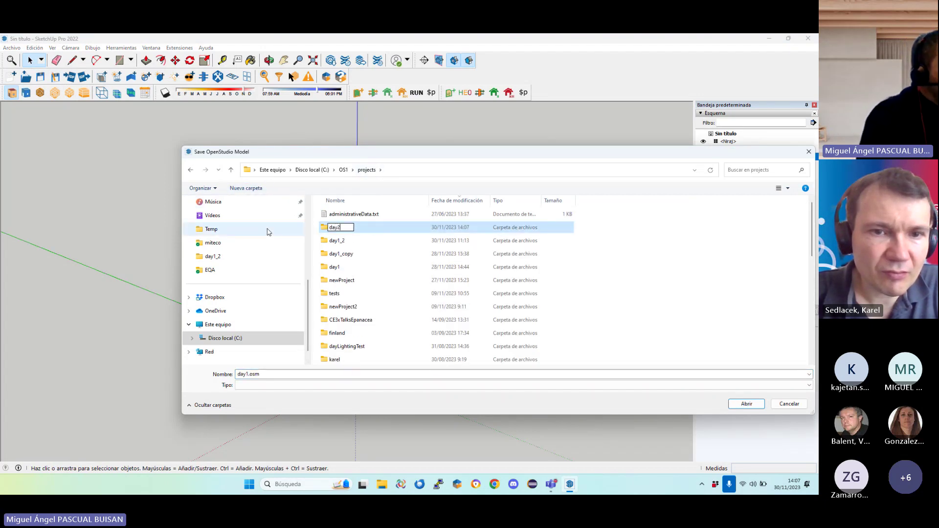
double_click(335, 230)
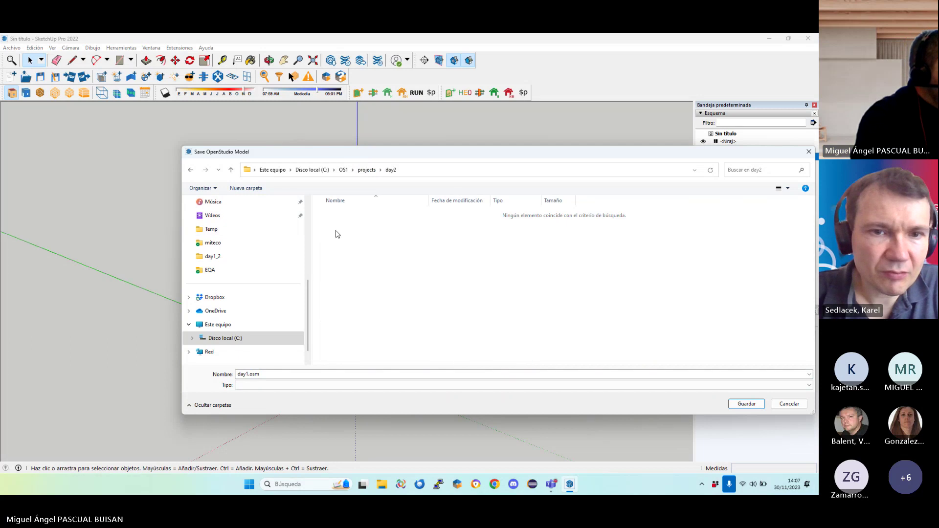
Name the OpenStudio model file day2.osm and save it in the day2 folder
click(278, 374)
click(277, 373)
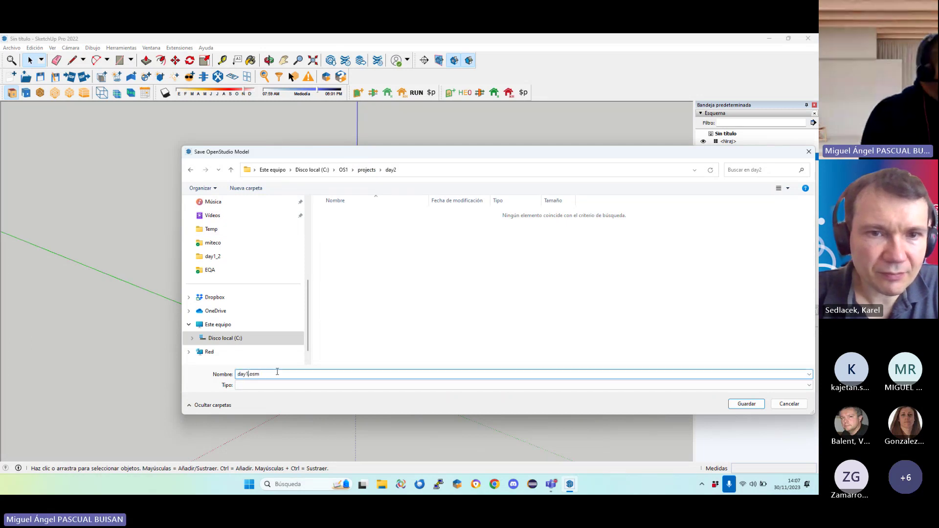
key(BackSpace)
text(2)
key(Return)
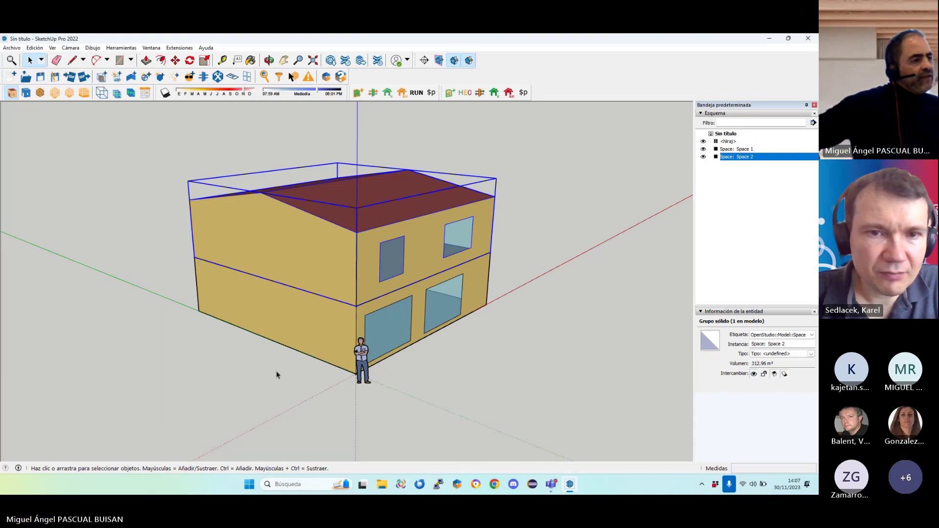
Deselect the upper-floor space and open the Surface Search tool
middle_drag(315, 384, 393, 310)
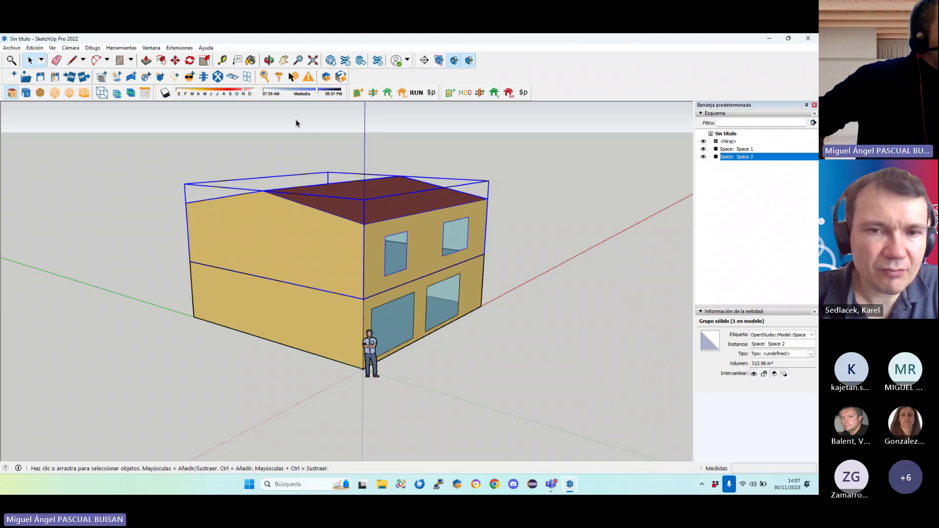
click(506, 177)
middle_drag(491, 208, 488, 256)
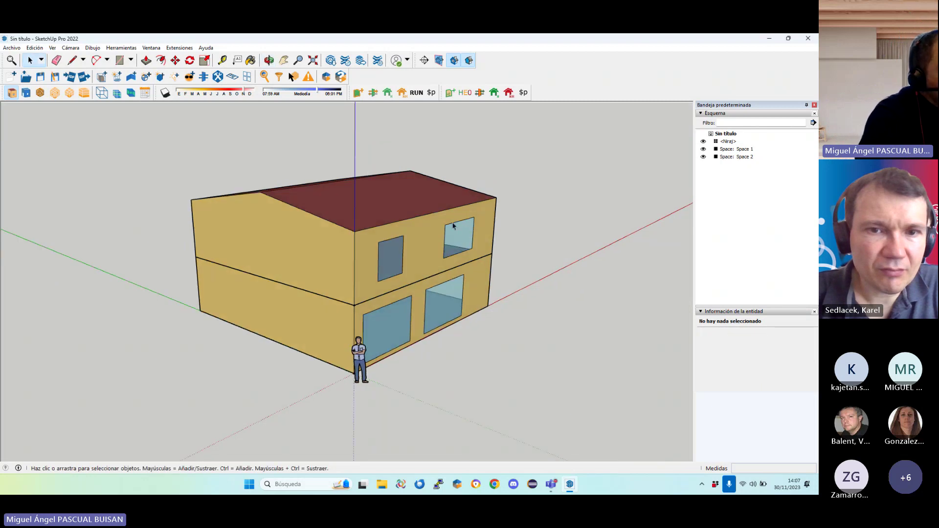
scroll(387, 245, up, 1)
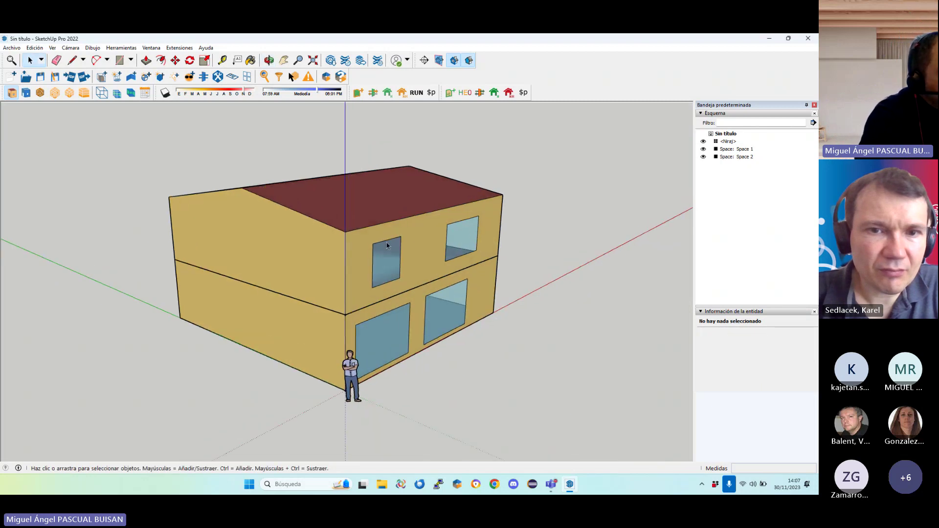
click(279, 80)
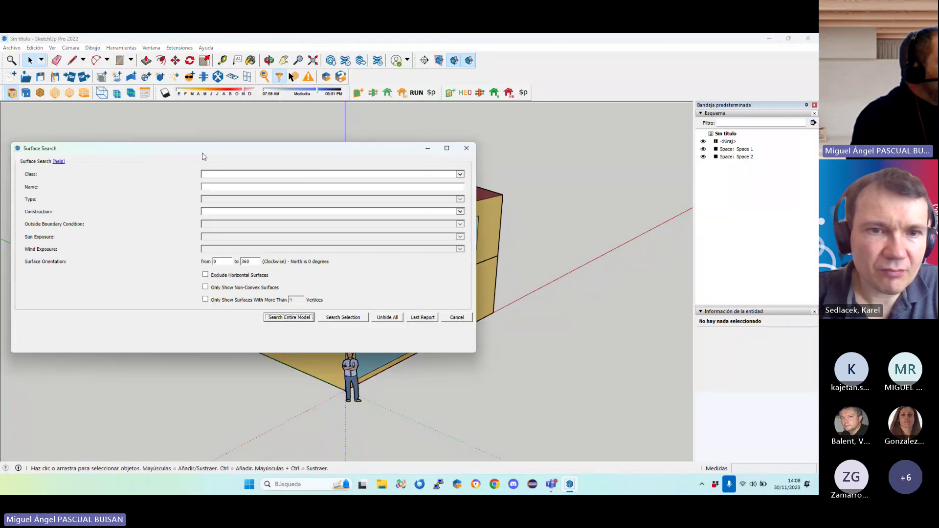
mouse_move(204, 156)
mouse_down()
mouse_move(405, 161)
mouse_move(406, 174)
mouse_up()
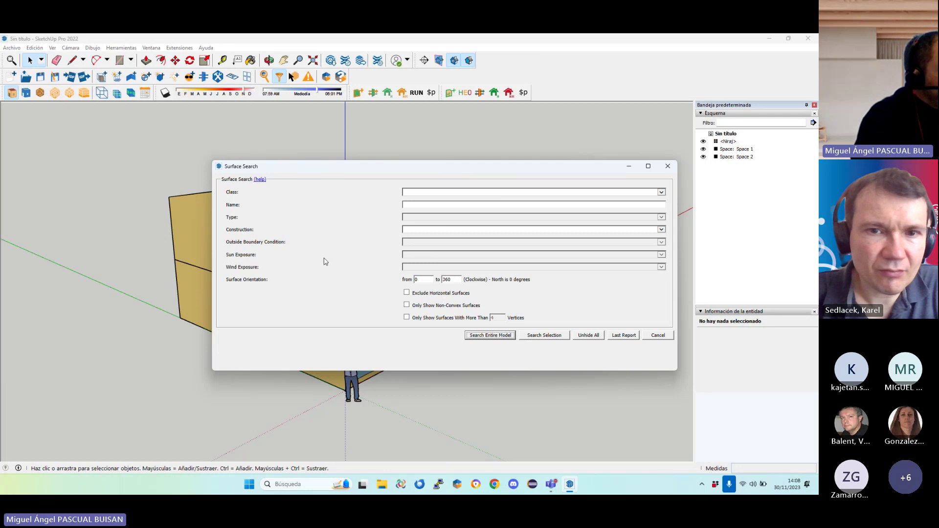
Filter the surface search by class OS:Surface, type Wall and outside boundary condition Outdoors
click(459, 193)
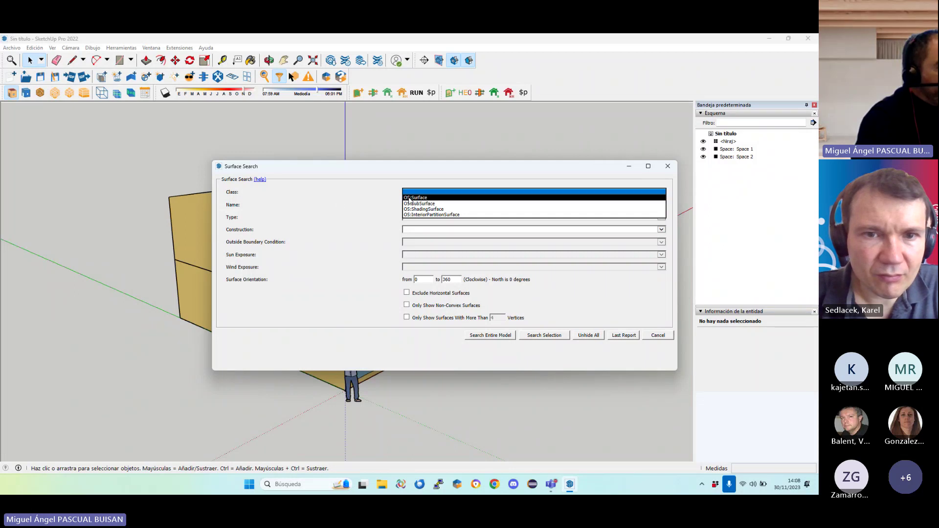
click(411, 198)
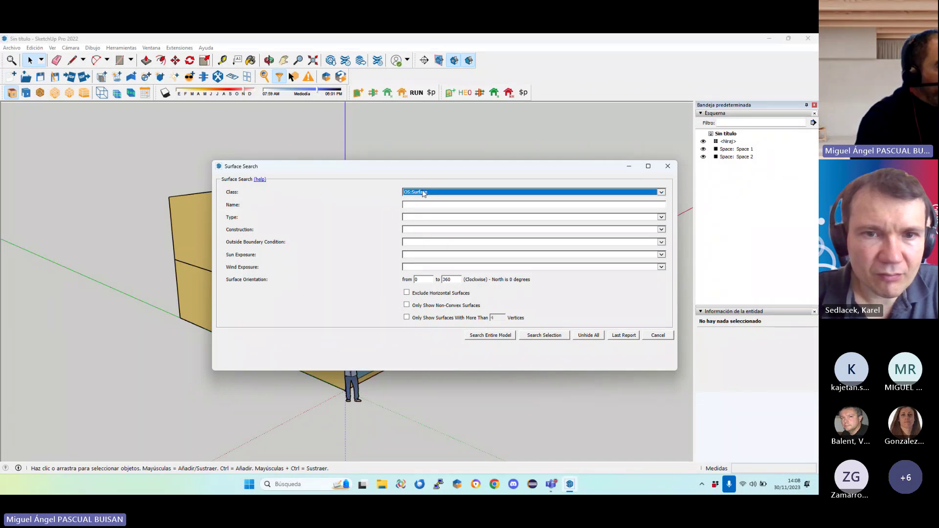
click(412, 217)
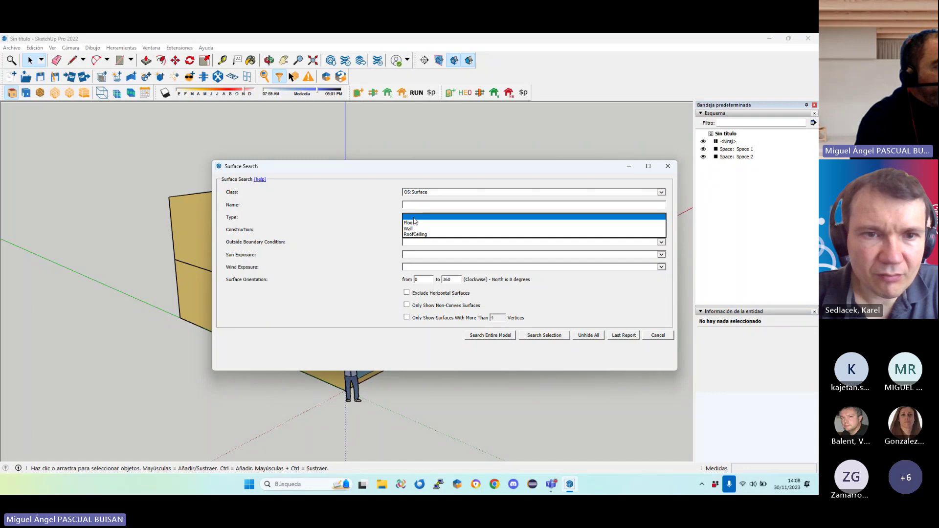
click(416, 231)
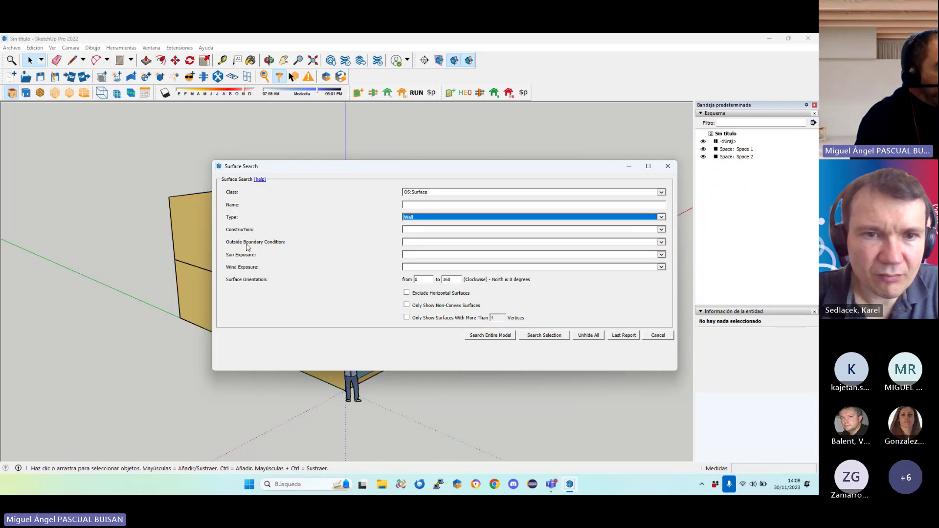
click(414, 242)
click(427, 259)
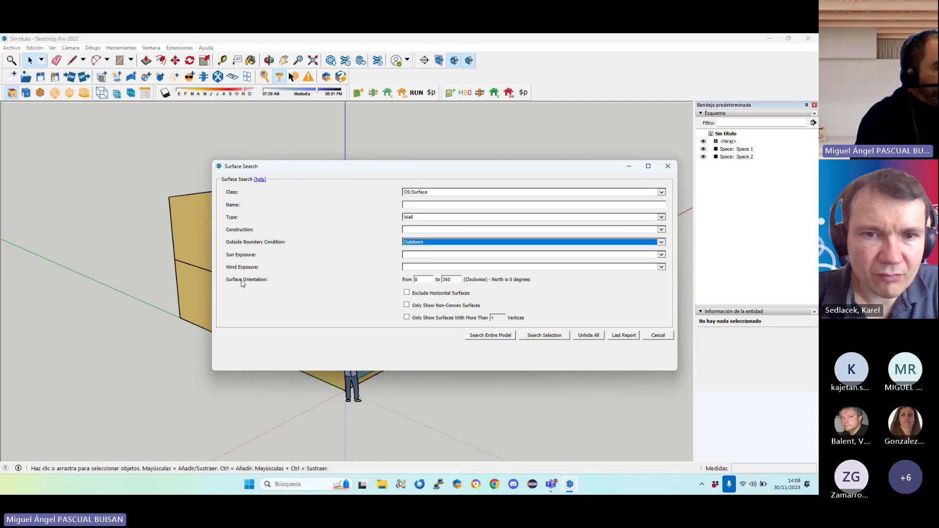
Limit the surface orientation to 180 to 180 degrees, excluding horizontal surfaces, and search the entire model
click(424, 279)
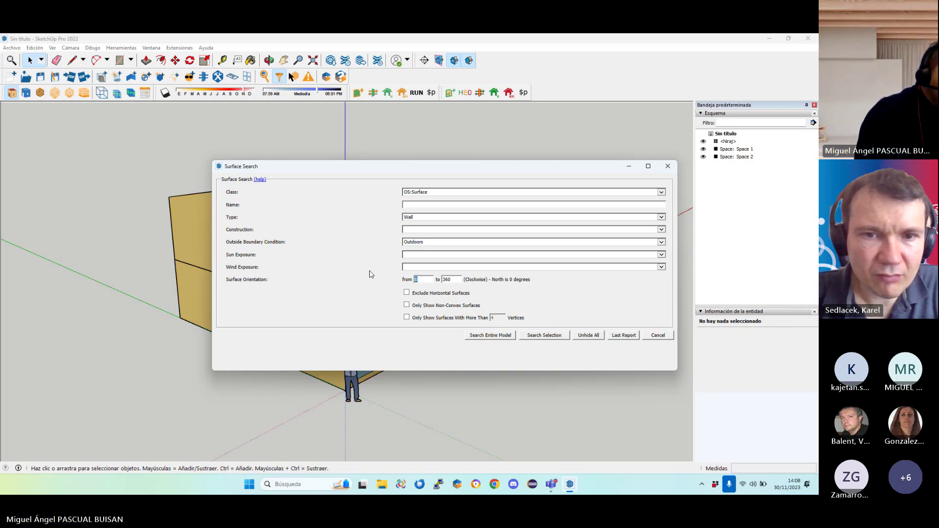
text(180)
key(Tab)
text(1850)
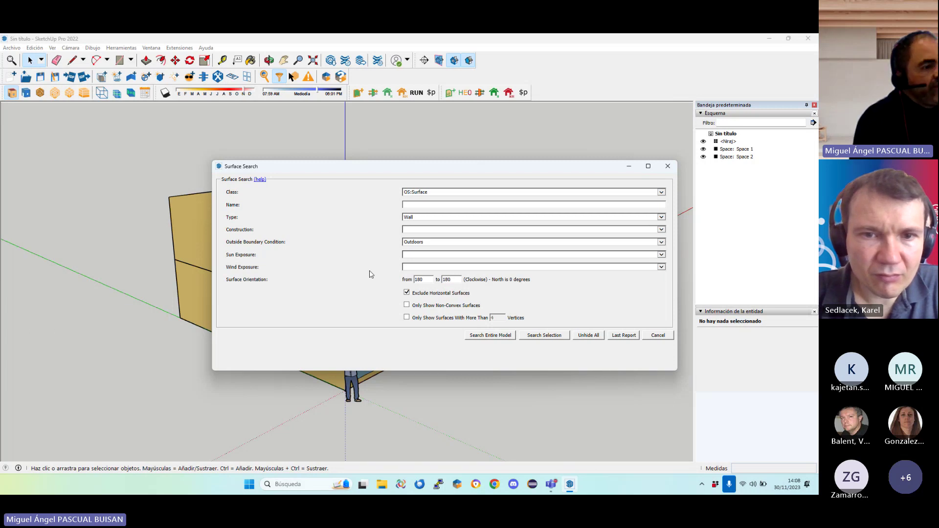
click(489, 336)
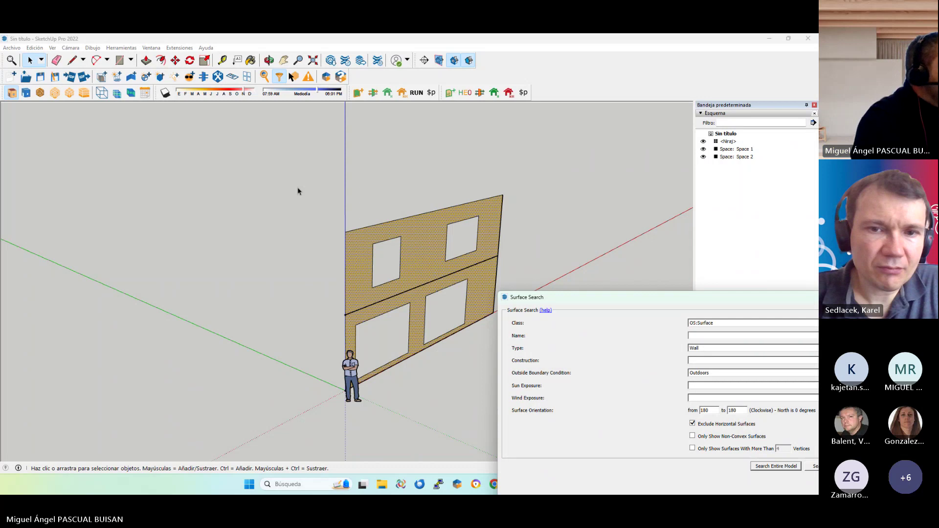
Apply SGSaveI windows to the found south walls with a window-to-wall ratio of 0.6 and a 0.8 m offset from the floor
click(179, 47)
mouse_move(194, 111)
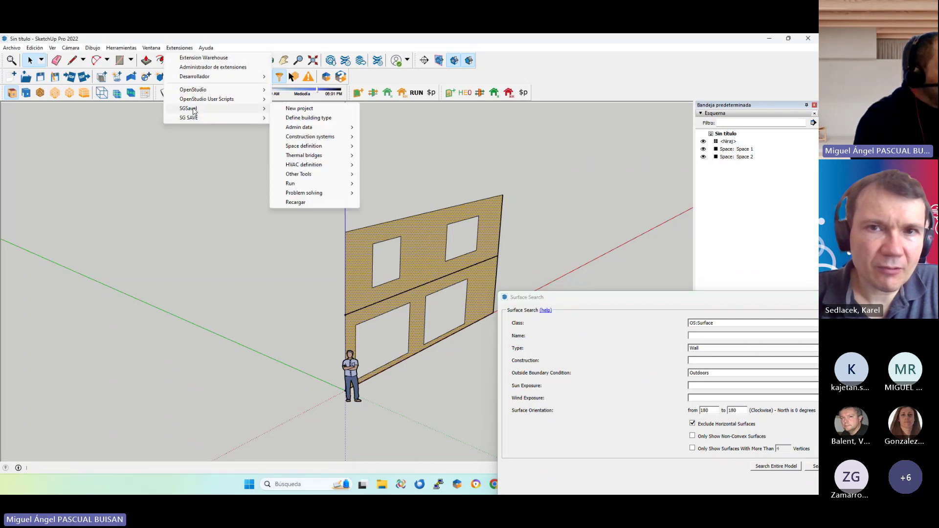
mouse_move(323, 178)
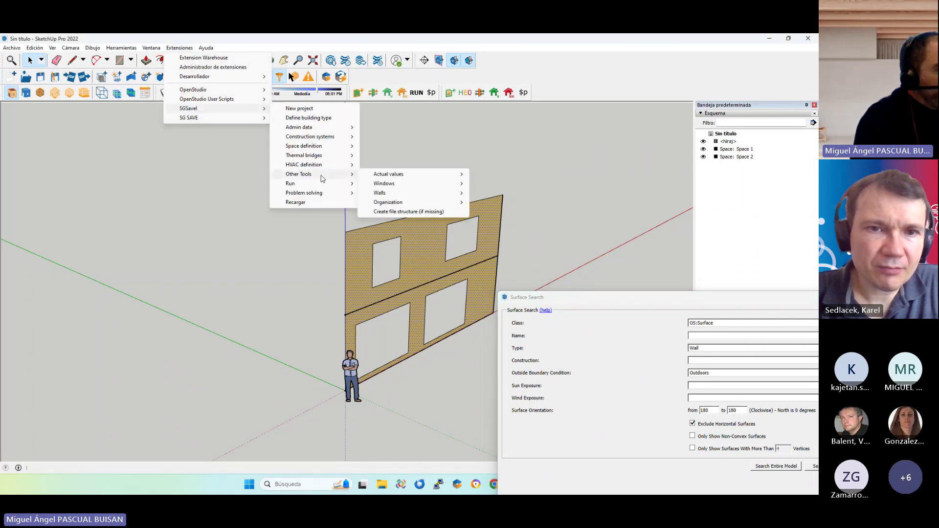
mouse_move(384, 185)
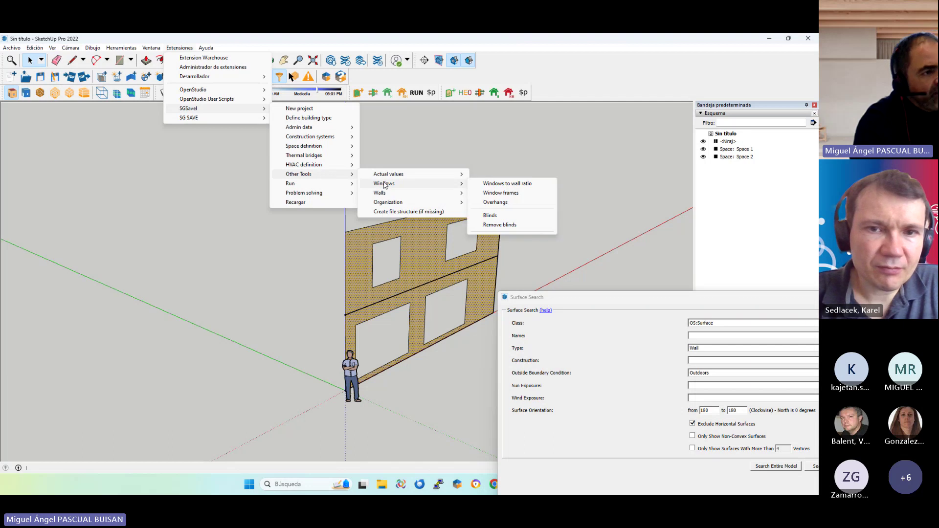
click(523, 187)
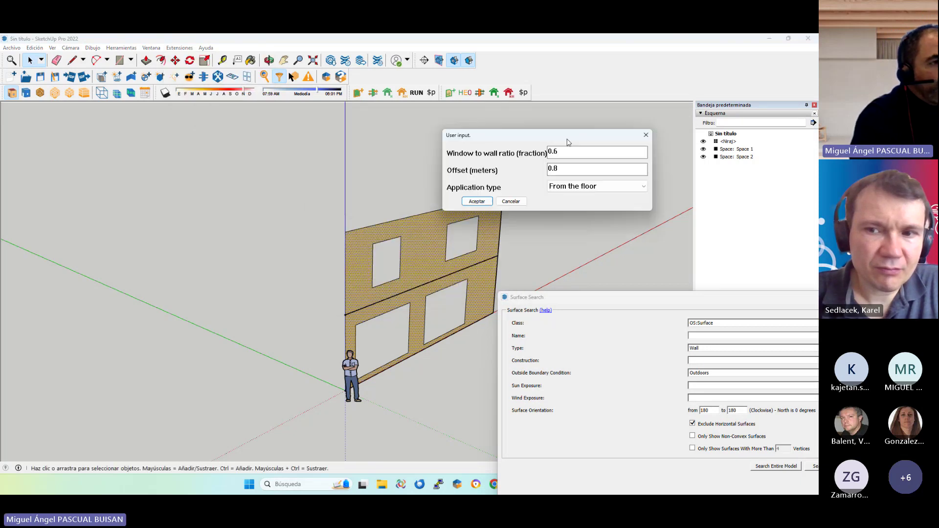
drag(569, 141, 597, 142)
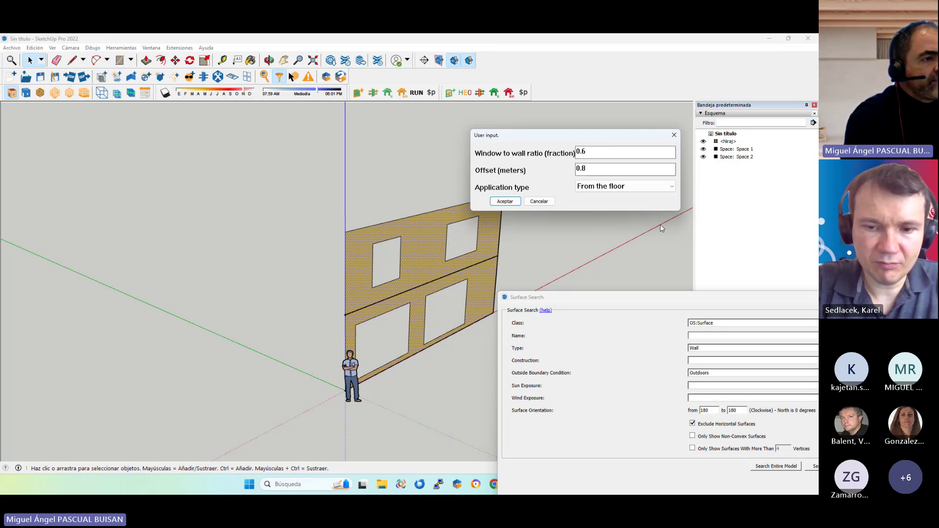
click(511, 204)
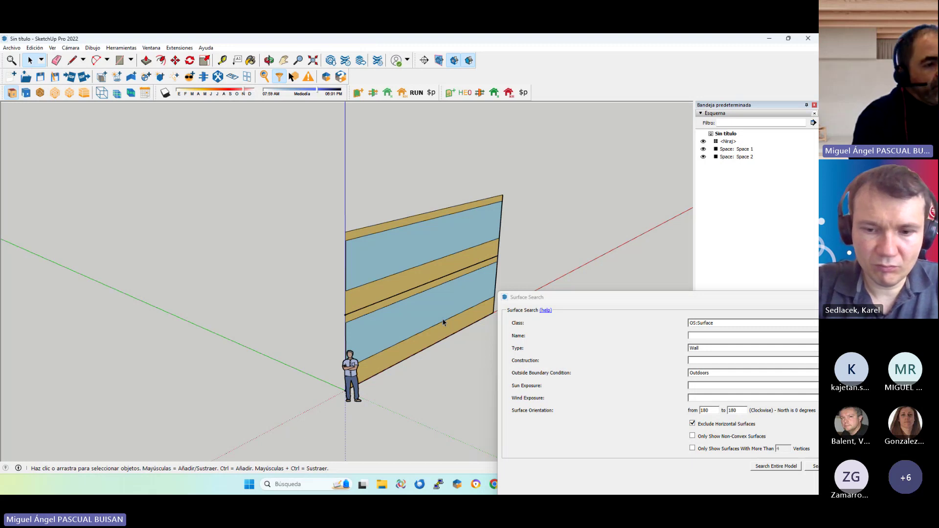
Unhide all surfaces of the house and close the surface search
drag(611, 298, 463, 238)
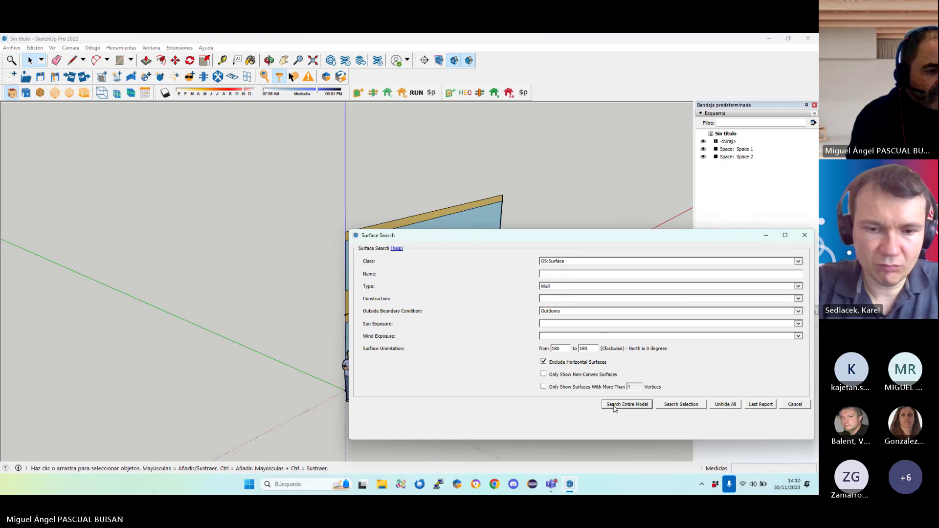
click(724, 409)
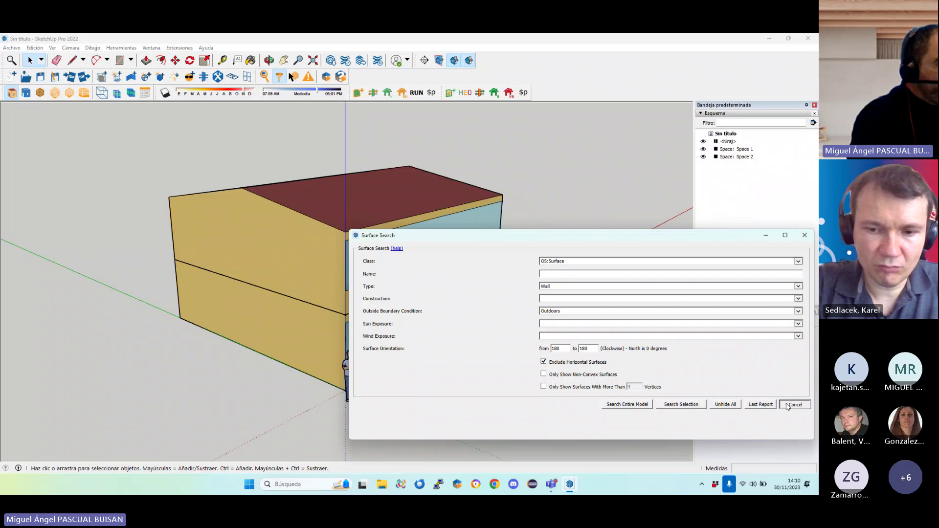
click(794, 405)
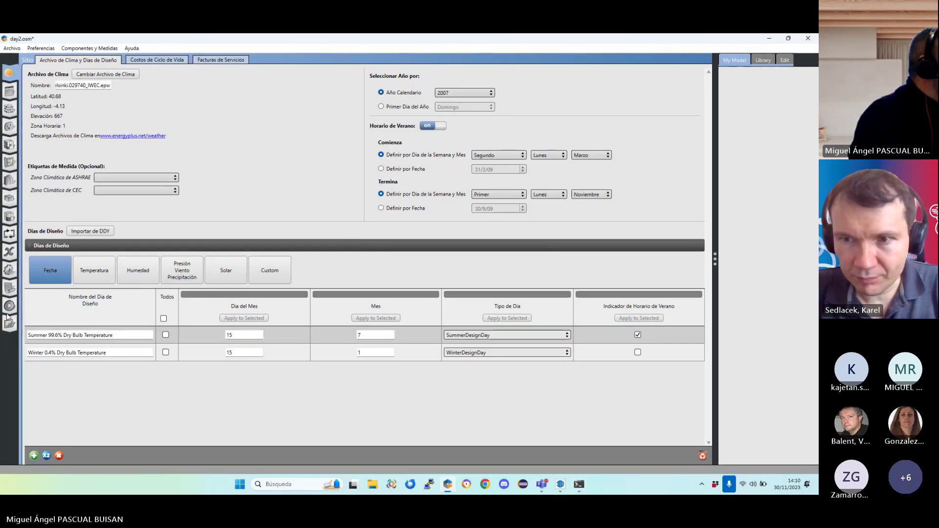
Run the day2.osm simulation in the OpenStudio application and open its results summary
click(9, 306)
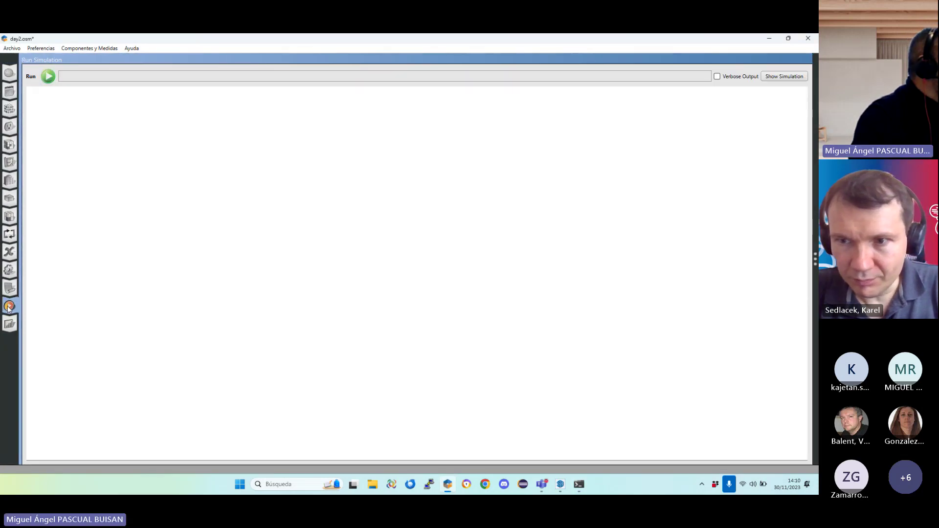
click(48, 76)
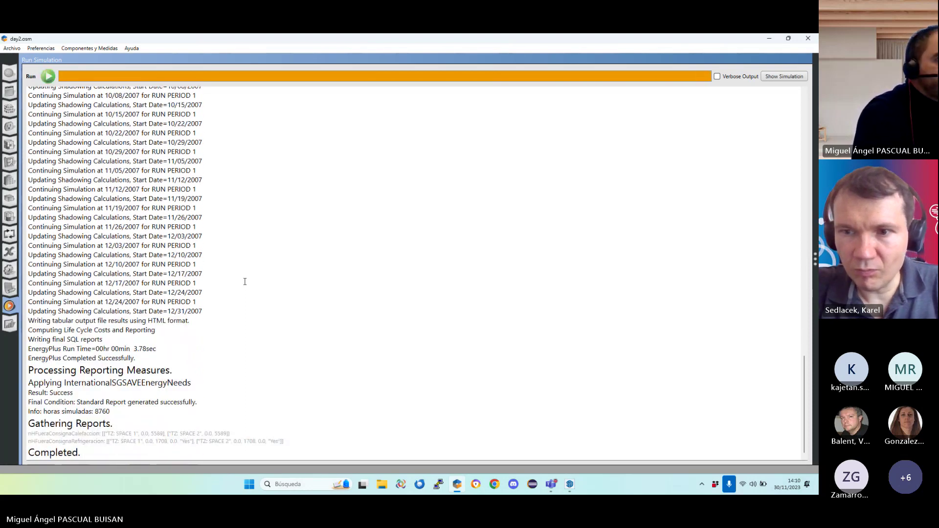
click(10, 324)
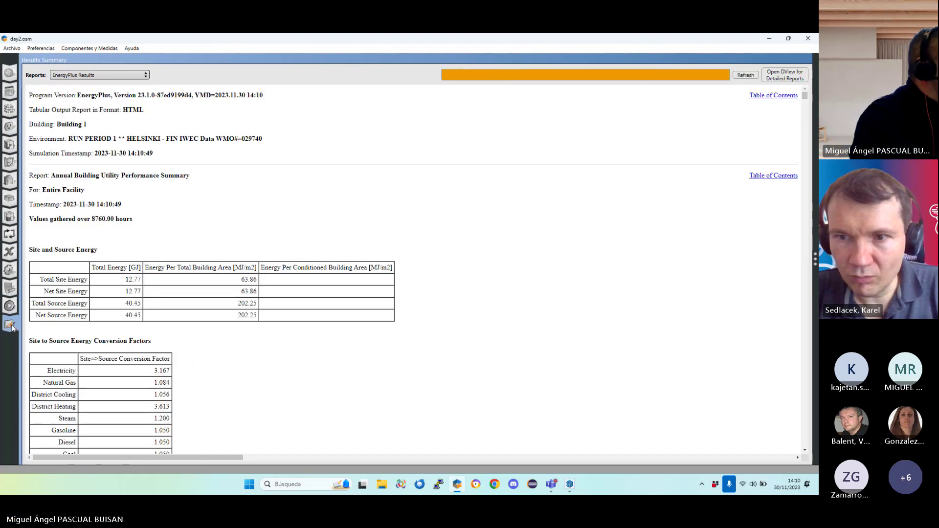
Examine the heating, cooling, lighting autonomy and summer comfort compliance in the International SG SAVE - Energy Needs report
click(109, 77)
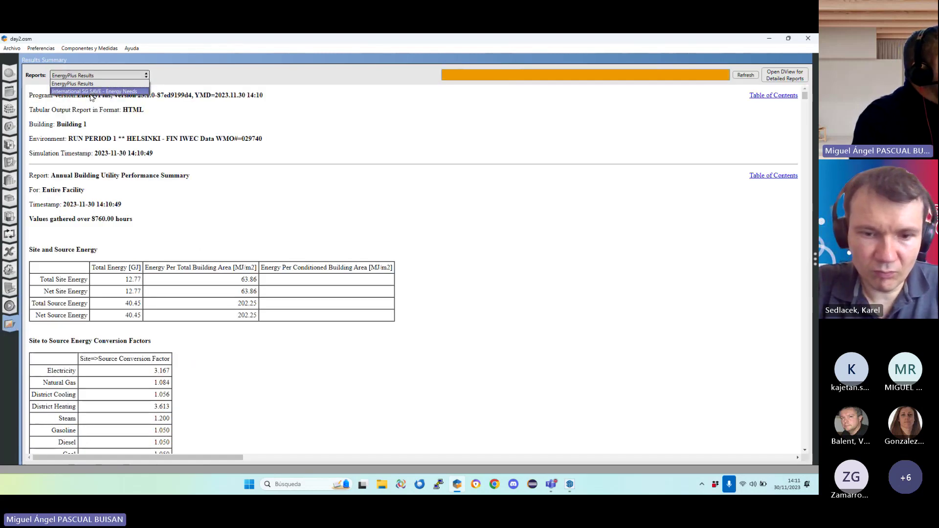
click(92, 92)
scroll(272, 266, down, 2)
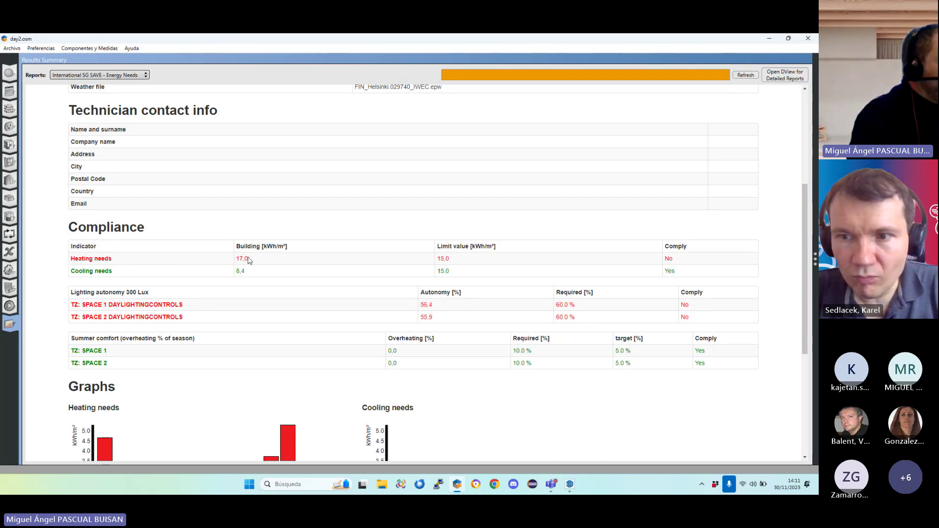
scroll(250, 261, up, 1)
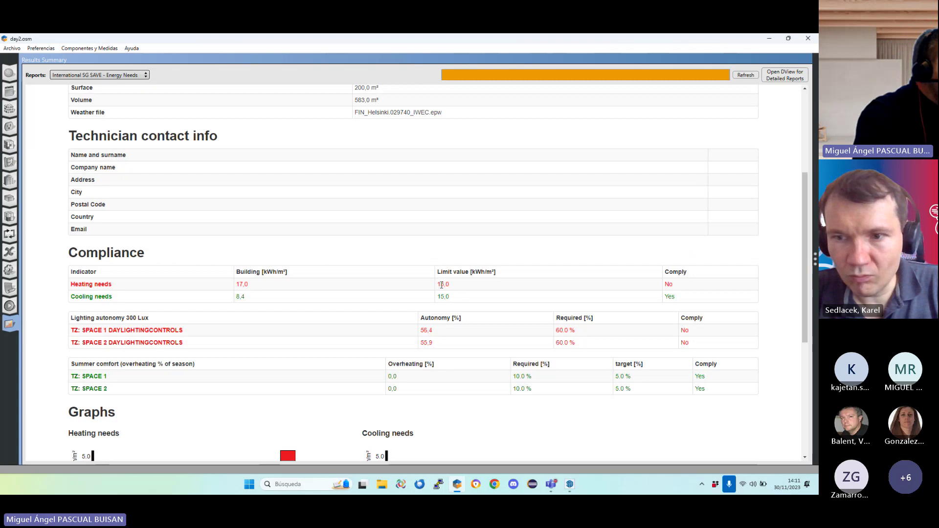
Open File Explorer and go to the OS1\projects folder on the local C: disk
click(381, 484)
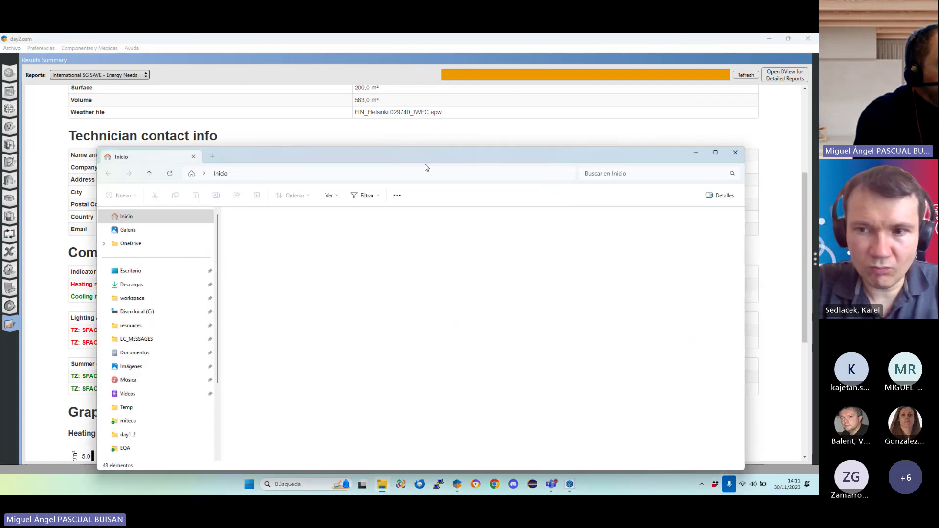
drag(431, 155, 518, 341)
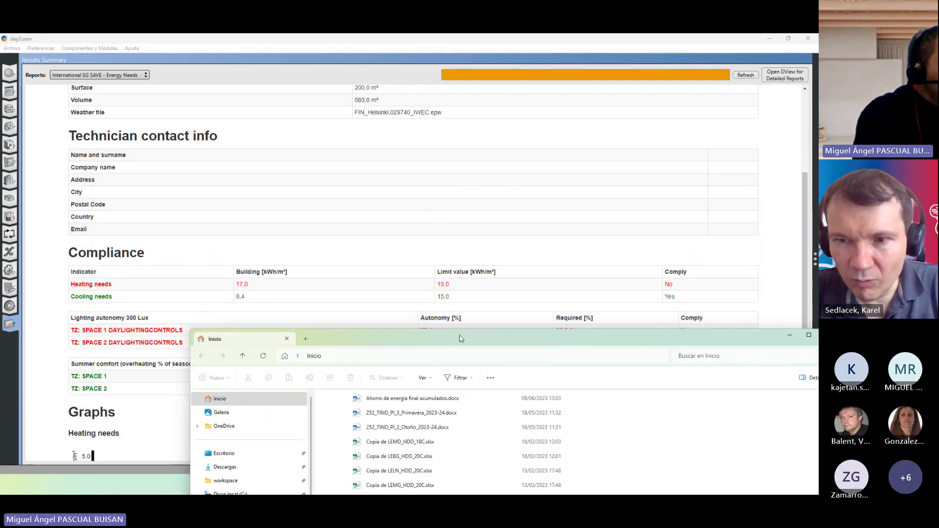
drag(469, 343, 418, 111)
scroll(226, 307, down, 2)
scroll(222, 342, down, 2)
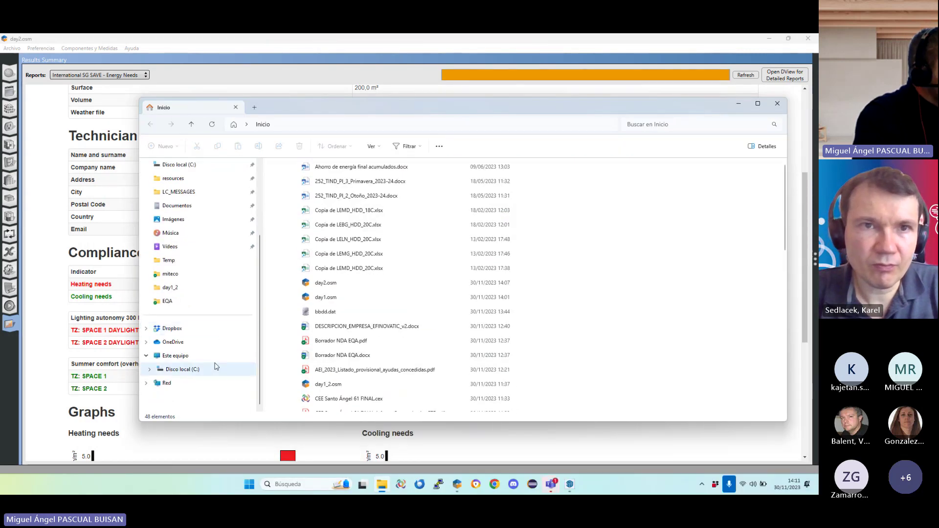
click(198, 369)
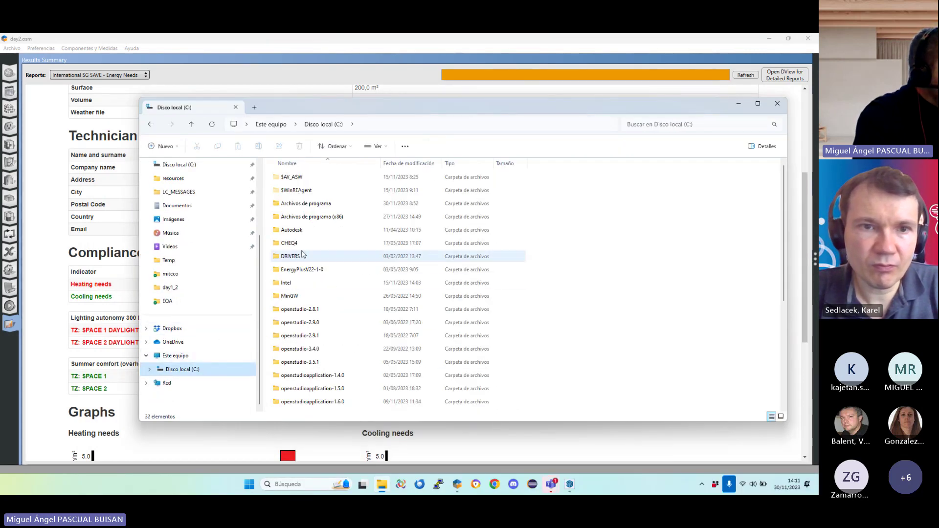
scroll(313, 318, down, 5)
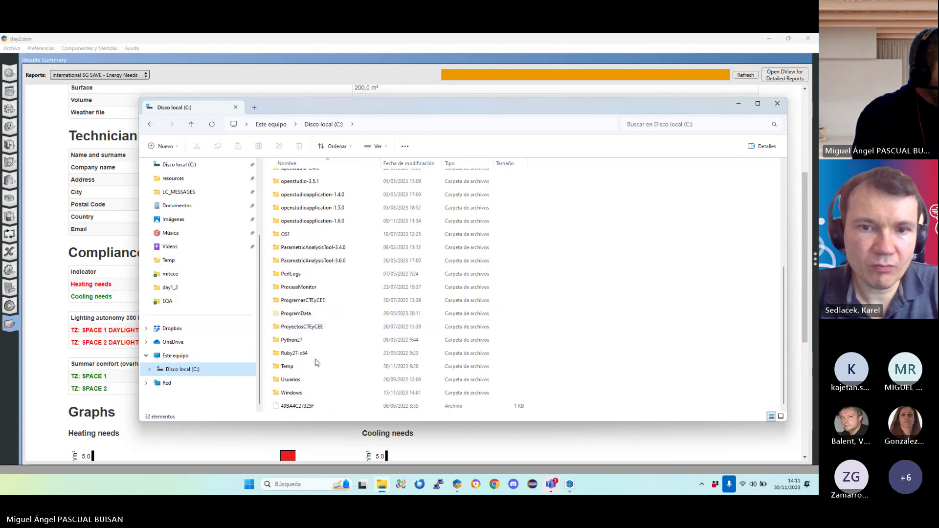
scroll(299, 284, up, 1)
double_click(296, 269)
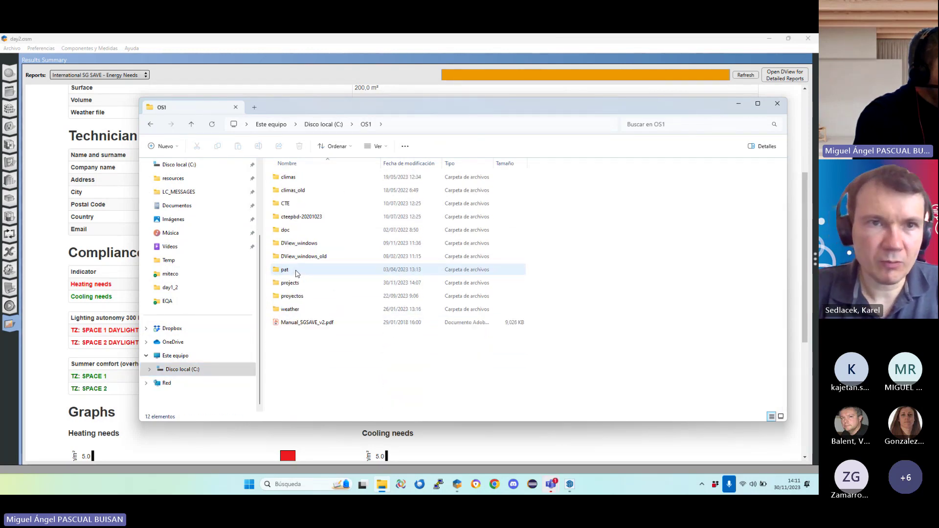
double_click(297, 283)
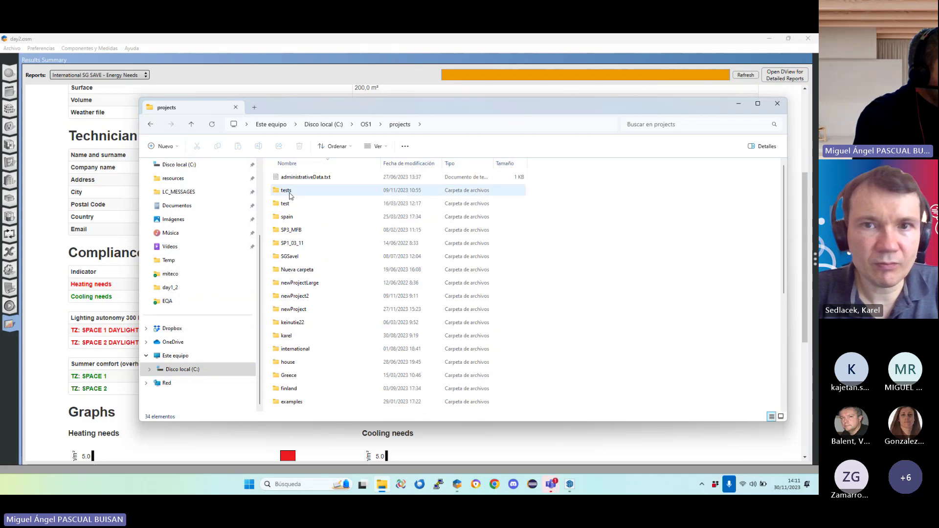
Open international_sgsave_energy_needs_report.html from the reports folder of the day1 simulation inside the day1 project
scroll(299, 313, down, 5)
click(301, 324)
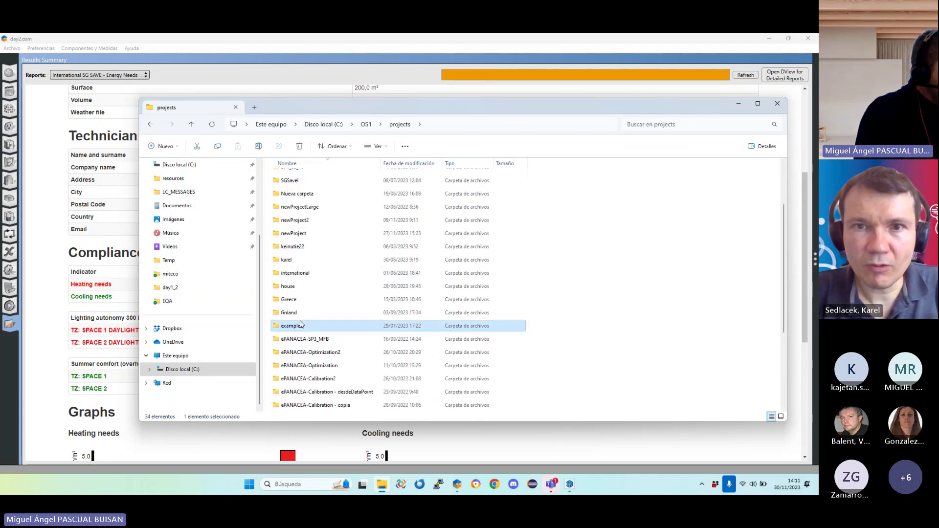
key(d)
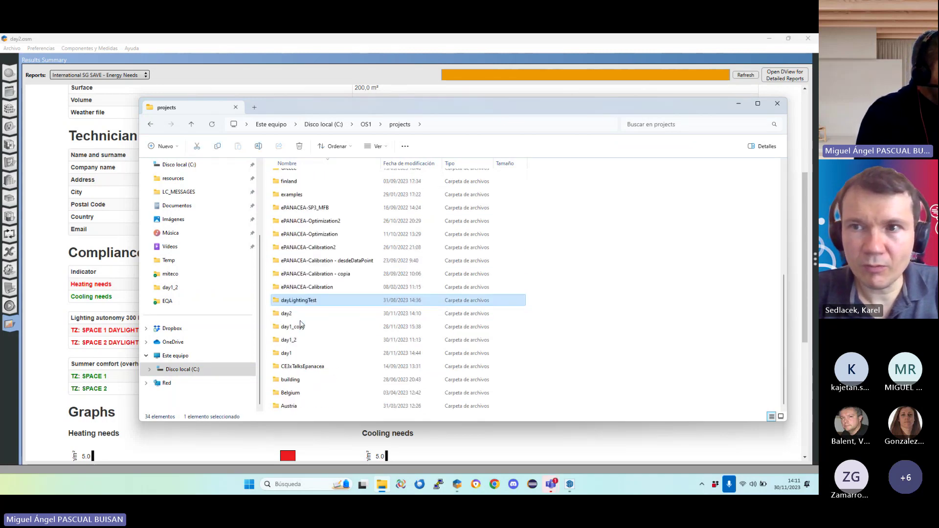
double_click(298, 354)
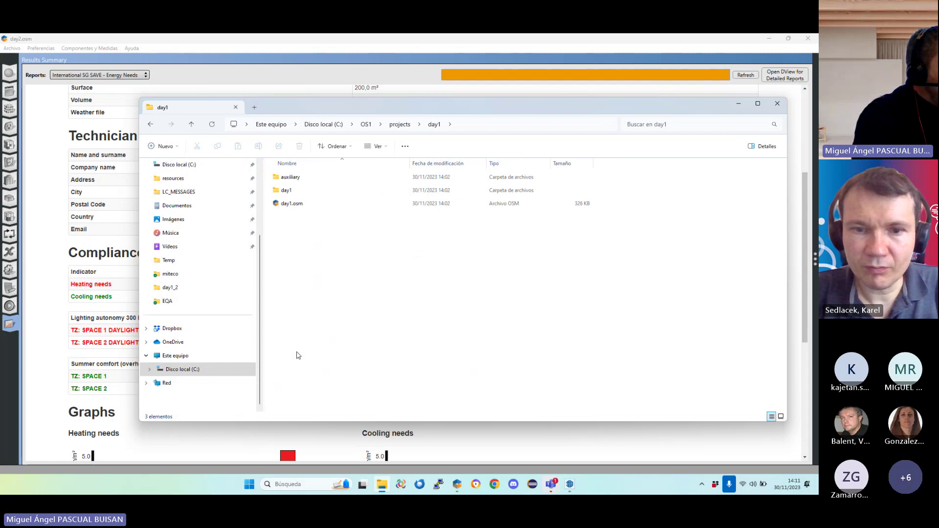
double_click(287, 190)
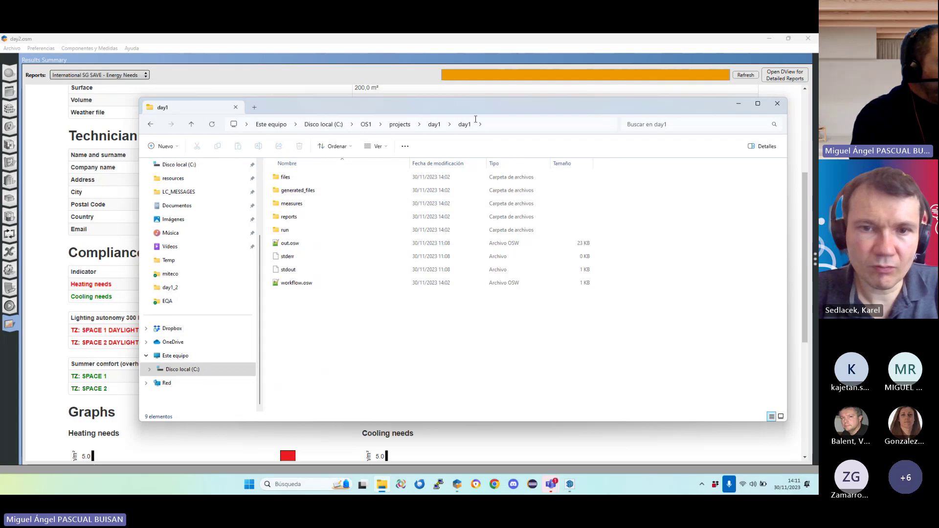
double_click(296, 217)
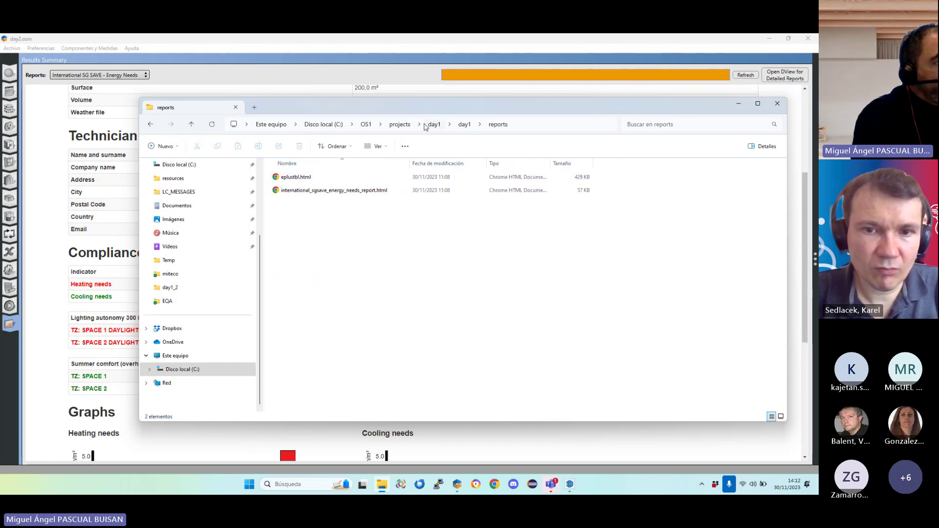
click(315, 192)
double_click(315, 191)
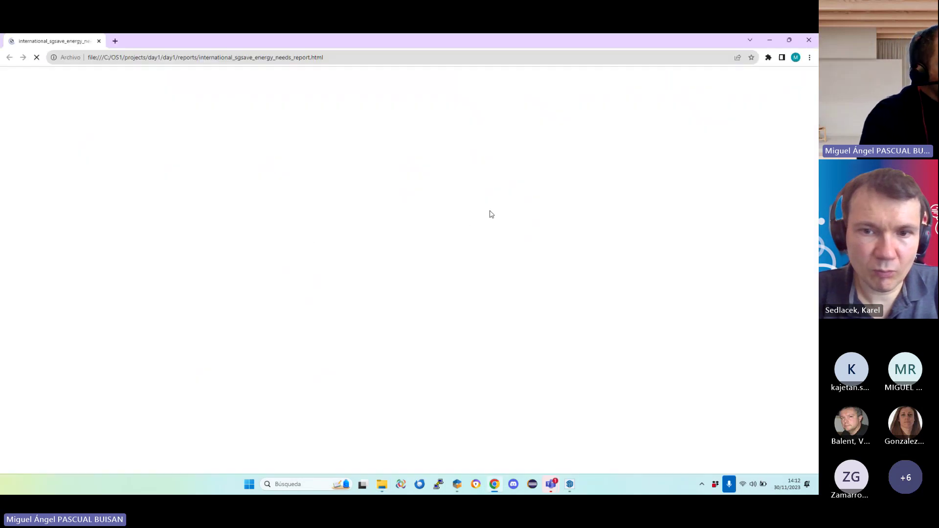
Review the day1 report's compliance section and highlight the building's heating needs value
scroll(367, 262, down, 3)
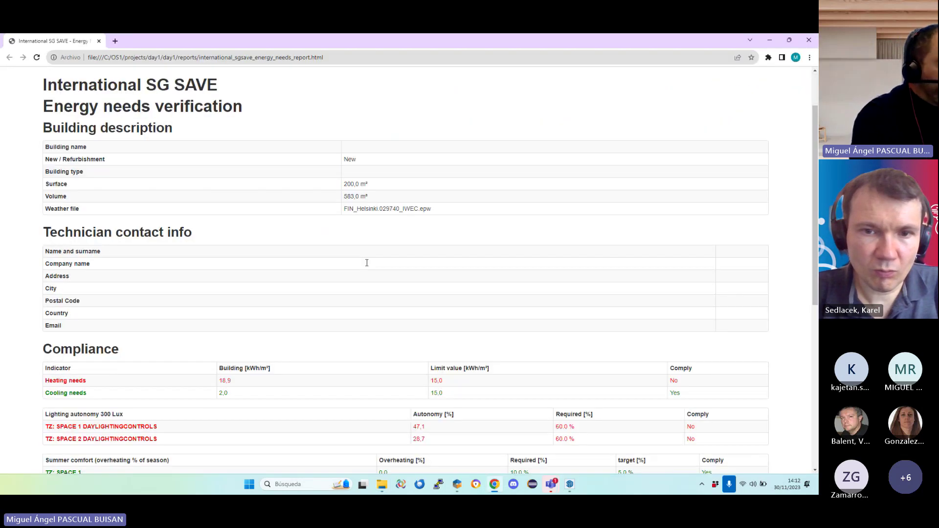
scroll(313, 396, up, 2)
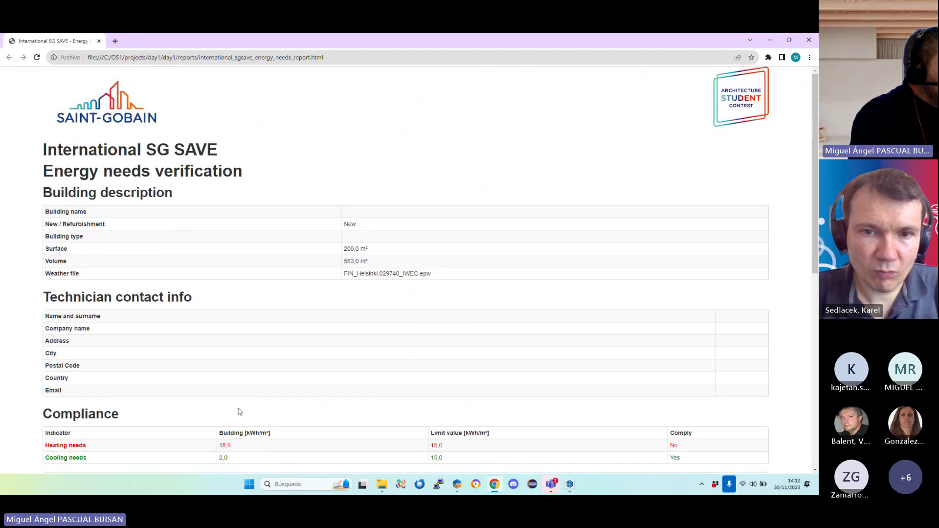
scroll(390, 308, down, 3)
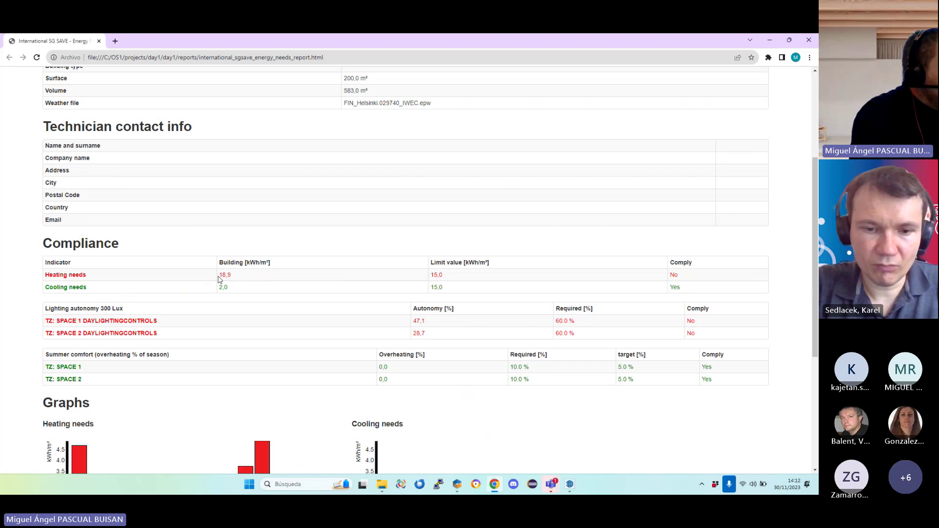
drag(219, 278, 230, 276)
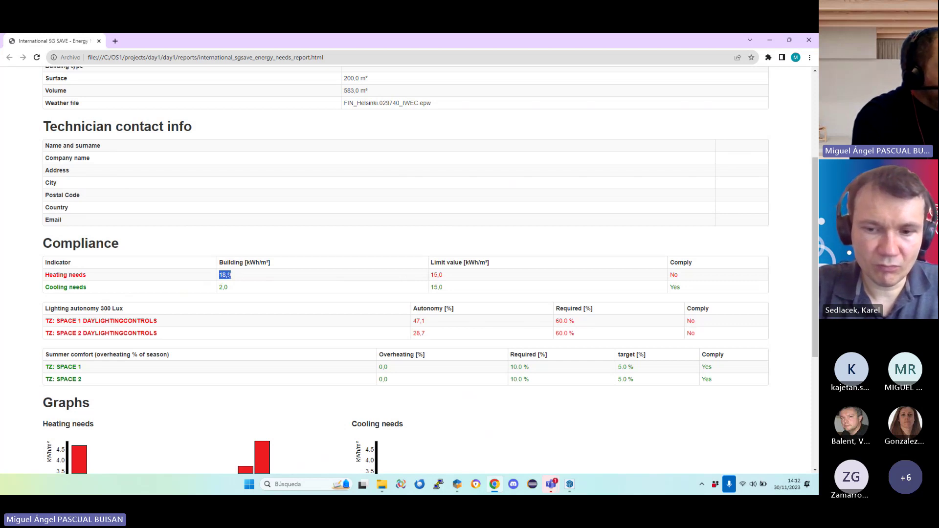
Shrink the day1 report window over the day2 results and compare both models' heating, cooling and lighting autonomy, finishing on the day2 results
double_click(275, 43)
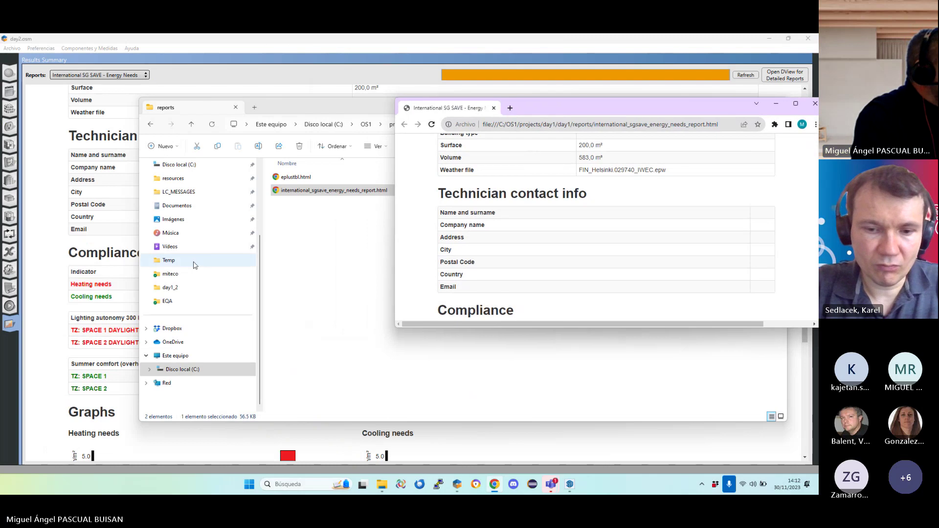
click(93, 274)
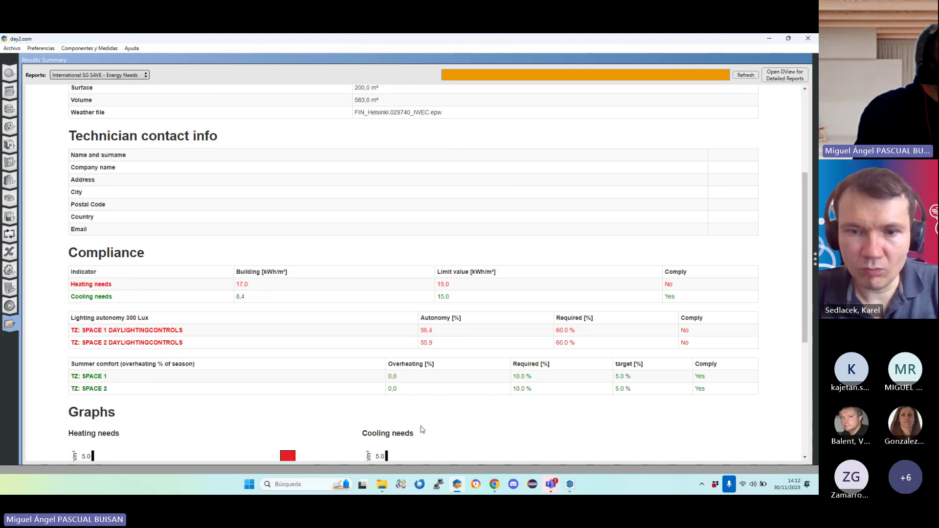
click(499, 490)
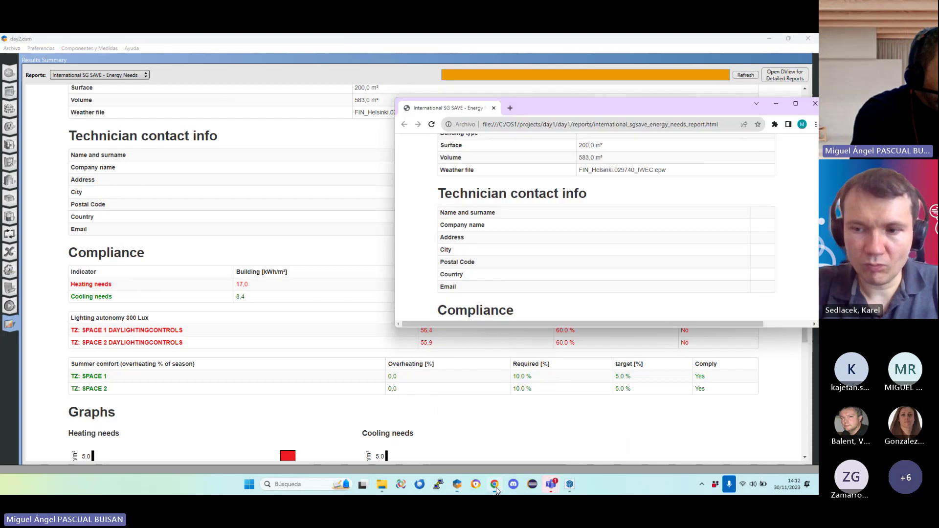
scroll(546, 255, down, 5)
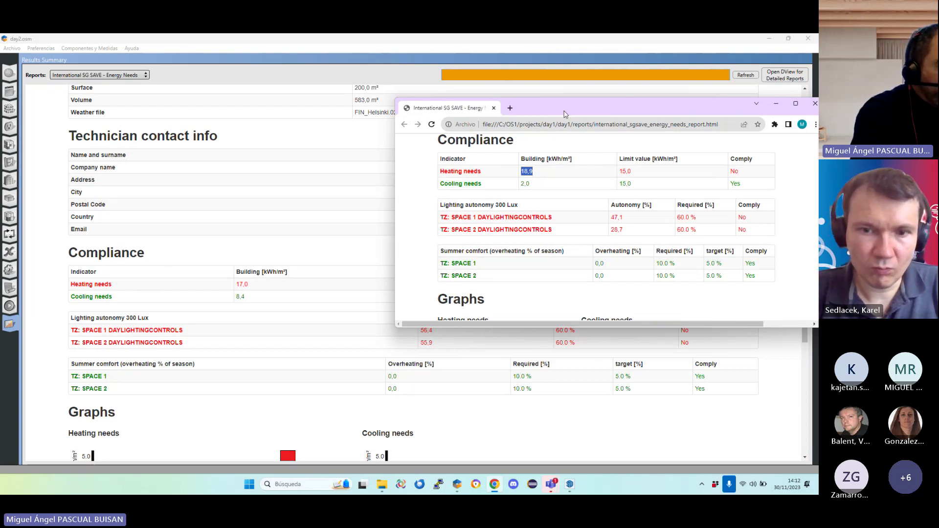
drag(565, 112, 564, 95)
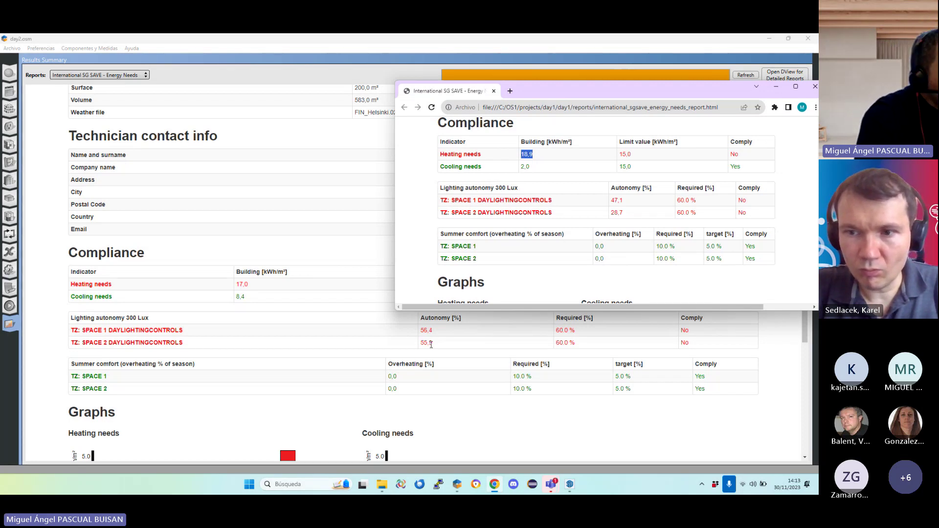
click(427, 342)
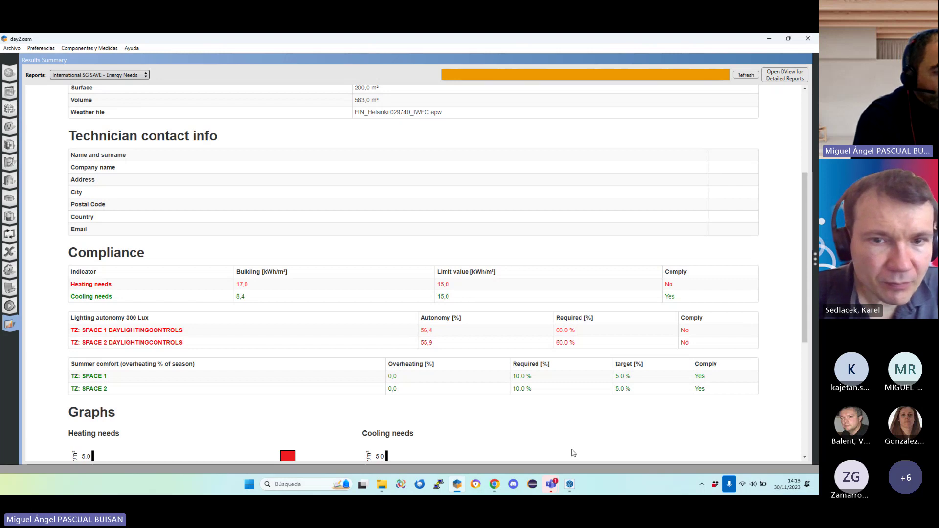
Switch to the SketchUp house model and examine its glazed south facade and windowless side walls
click(569, 486)
click(435, 279)
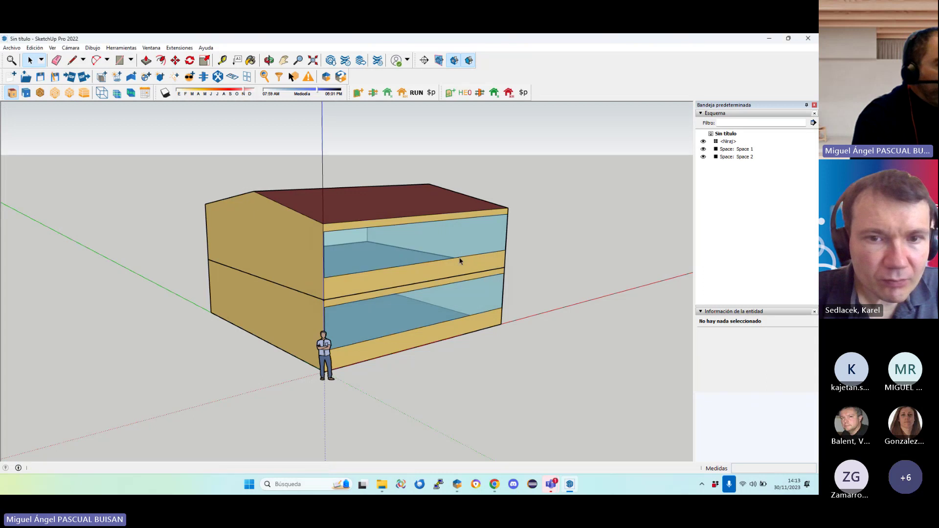
scroll(465, 250, down, 3)
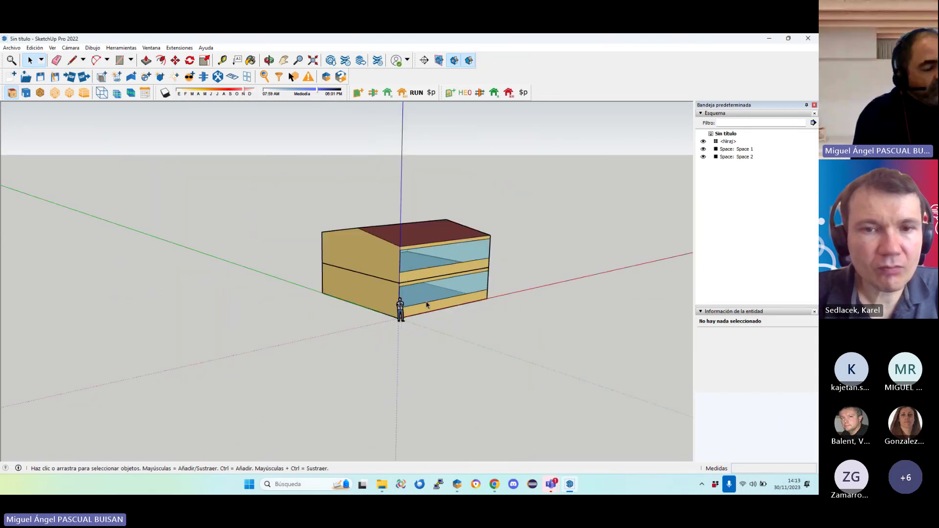
scroll(427, 305, down, 1)
scroll(391, 274, up, 6)
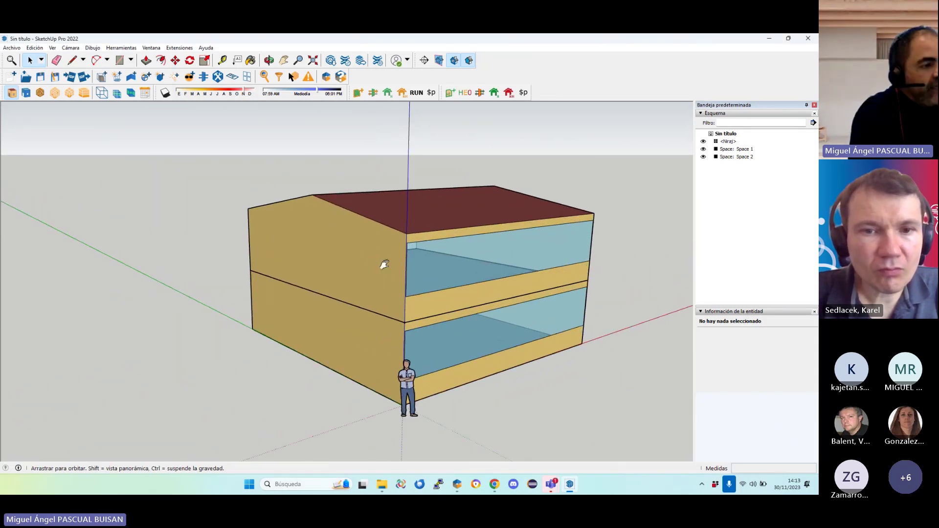
mouse_move(384, 265)
middle_down()
mouse_move(357, 254)
mouse_move(465, 254)
mouse_move(450, 241)
mouse_move(368, 351)
mouse_move(205, 318)
middle_up()
scroll(389, 257, down, 2)
scroll(392, 258, down, 5)
middle_drag(297, 277, 450, 245)
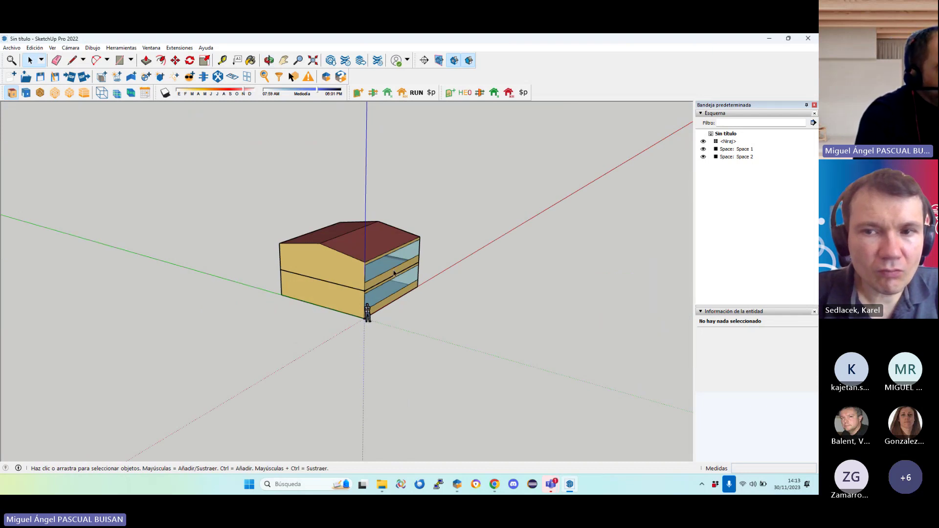
middle_drag(384, 304, 377, 303)
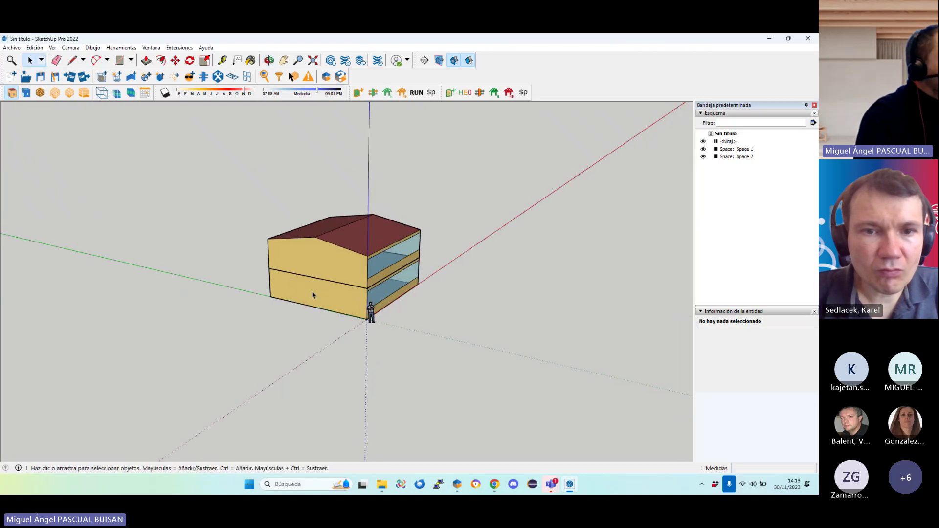
Start a Surface Search with the class set to OS:Surface and the type set to Wall
click(280, 77)
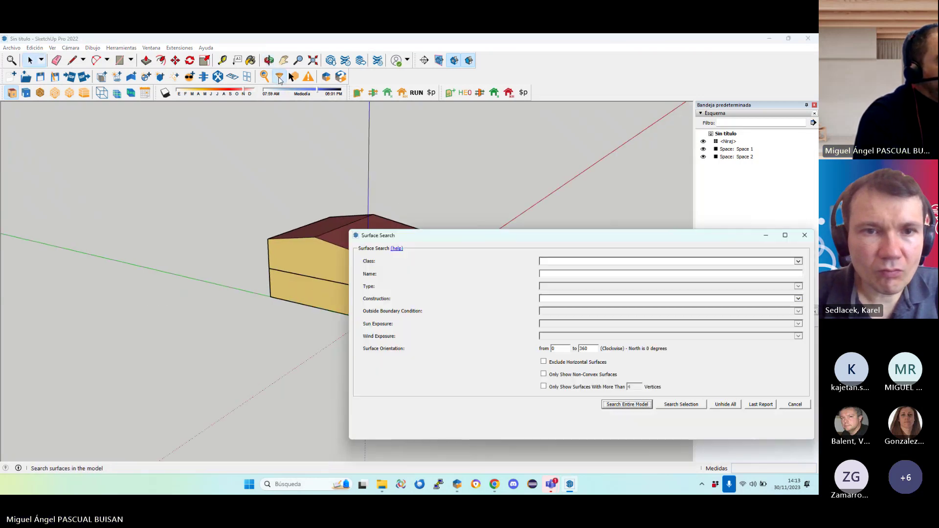
click(566, 262)
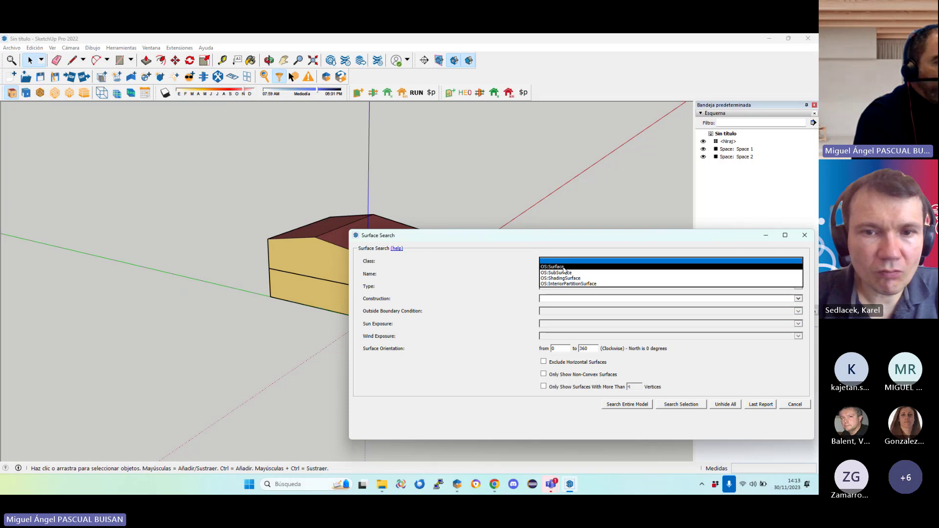
click(564, 267)
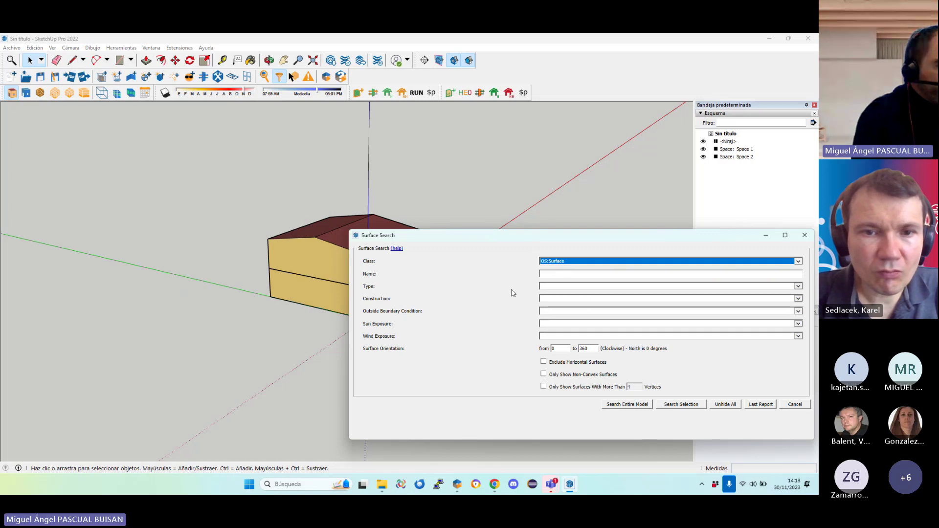
click(548, 288)
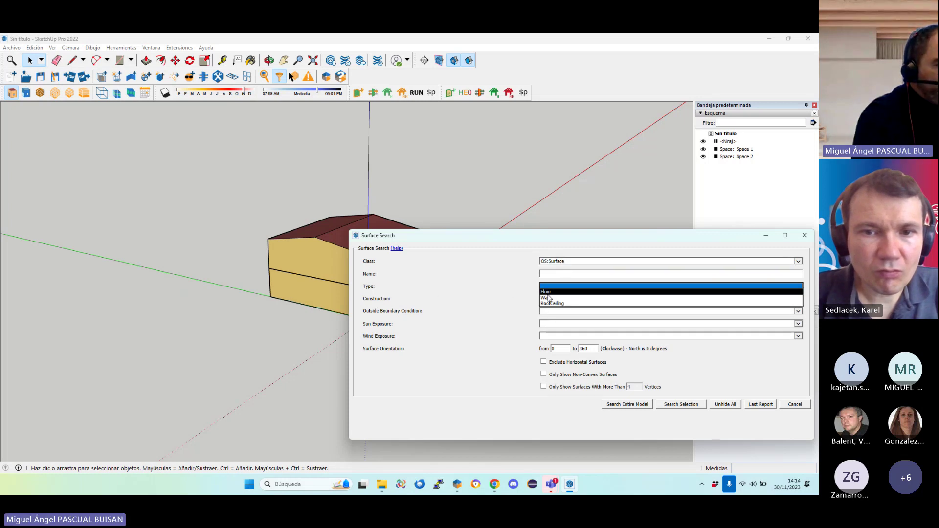
click(549, 298)
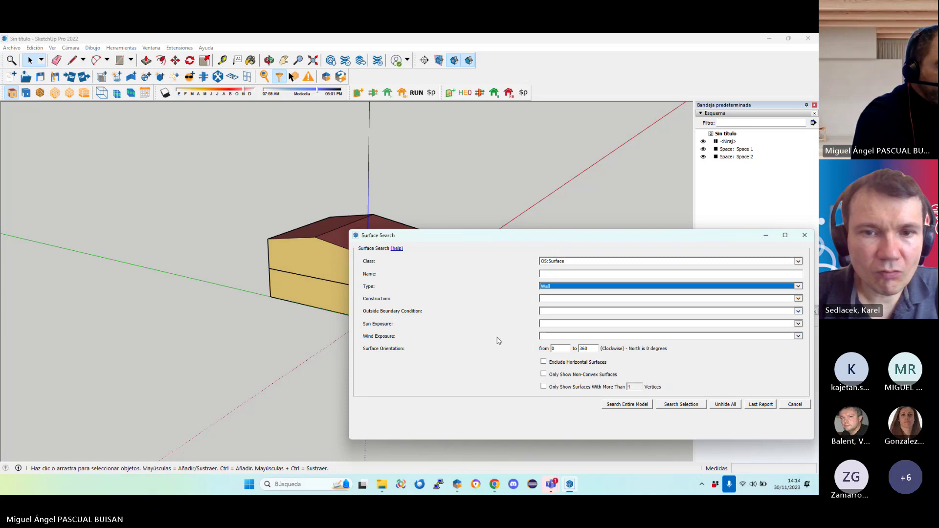
Search the entire model for walls oriented from 0 to 0 degrees, excluding horizontal surfaces
key(Tab)
key(Tab)
key(Tab)
key(Tab)
key(Tab)
key(Tab)
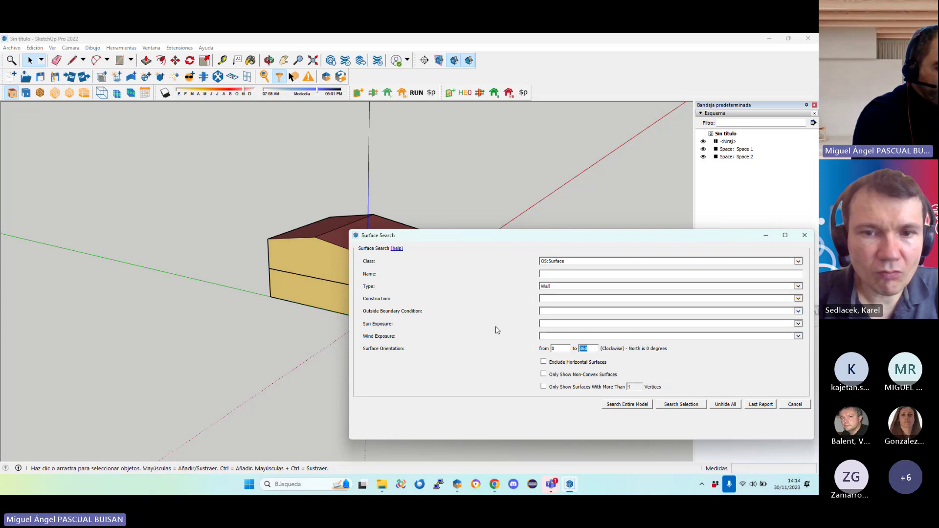
text(0)
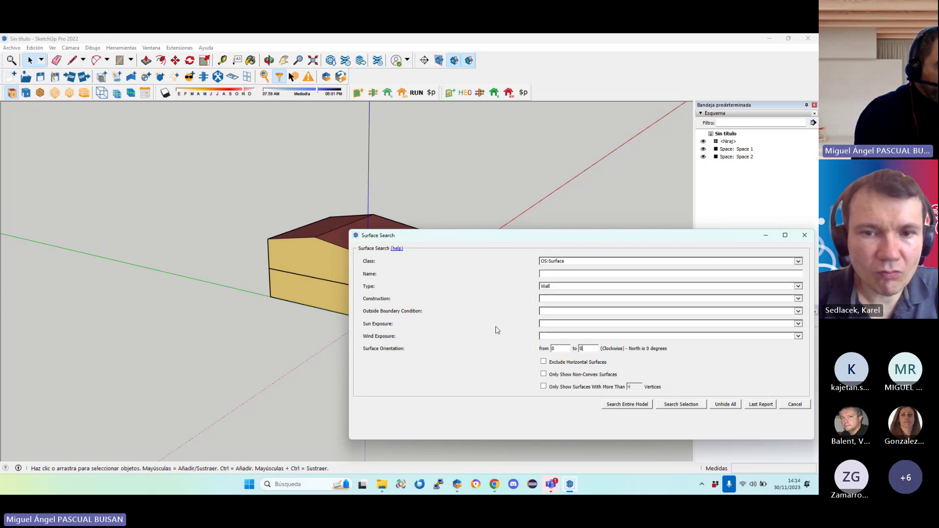
click(644, 404)
click(543, 361)
drag(411, 239, 395, 213)
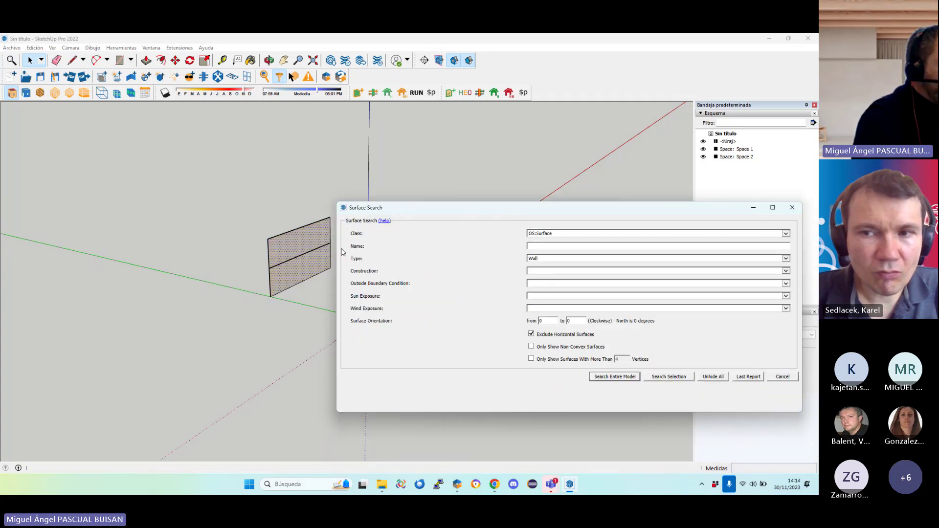
Limit the wall search to the Outdoors outside boundary condition, rerun it on the entire model and uncover the found walls
click(544, 286)
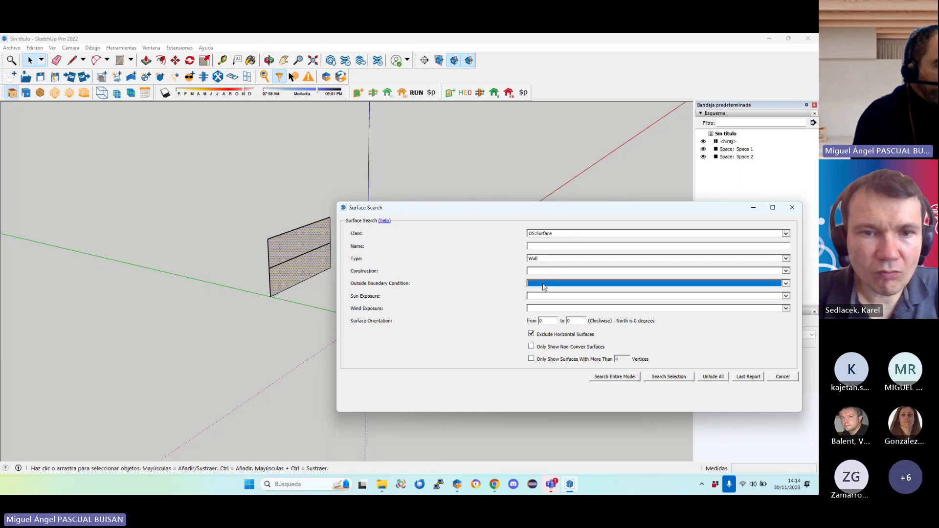
click(544, 286)
click(544, 302)
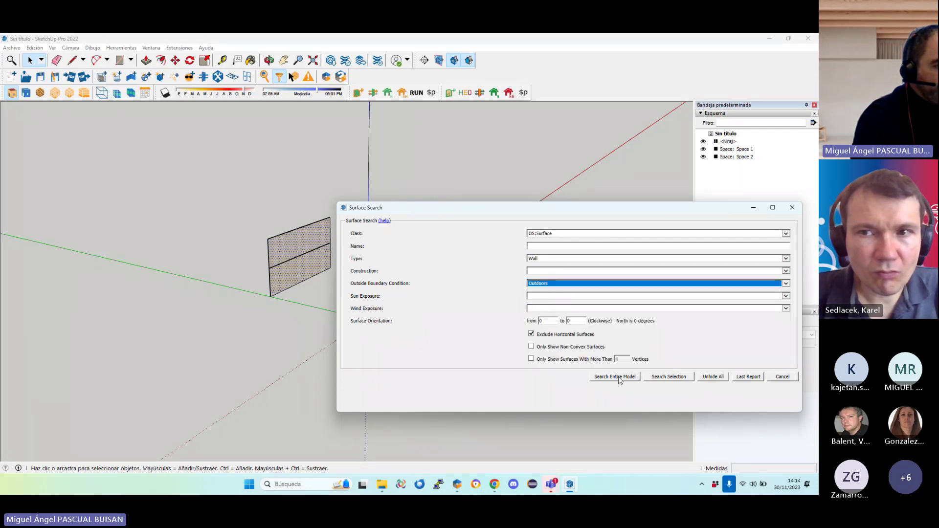
click(616, 378)
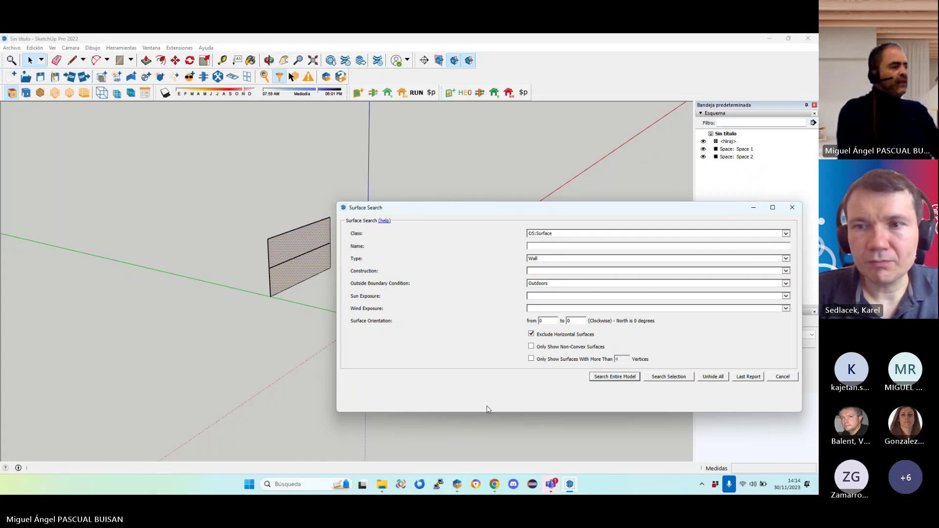
scroll(252, 274, up, 2)
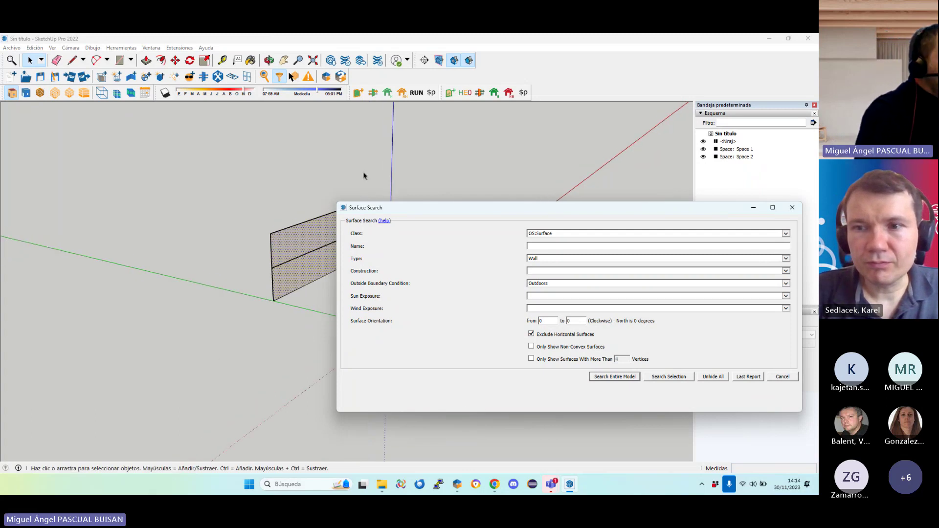
drag(418, 207, 465, 226)
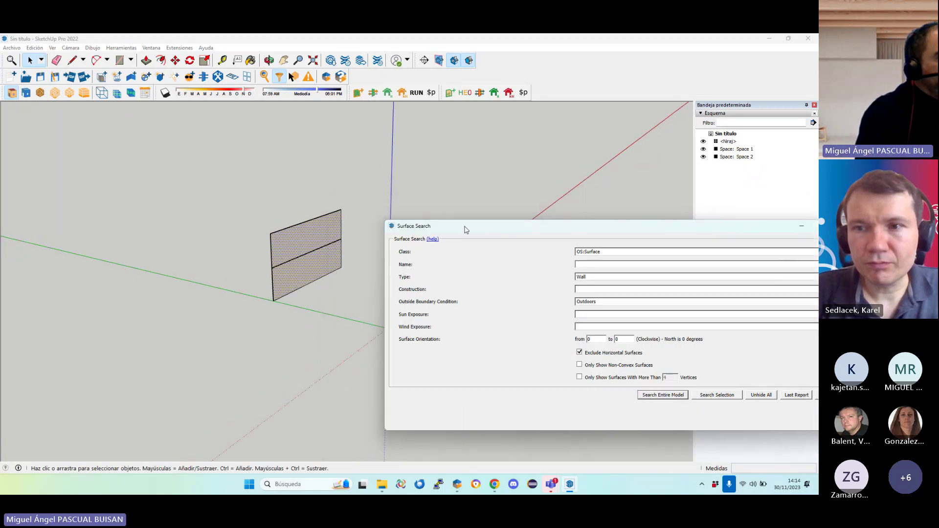
Use SGSaveI's Windows to wall ratio tool to give the found north walls a 0.2 ratio, offset 0.8 m from the floor
click(180, 47)
mouse_move(205, 118)
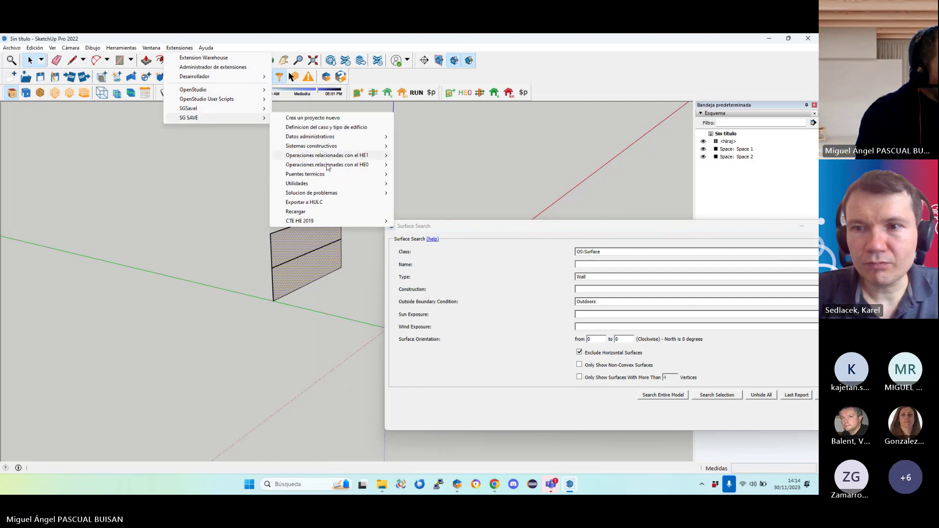
mouse_move(331, 193)
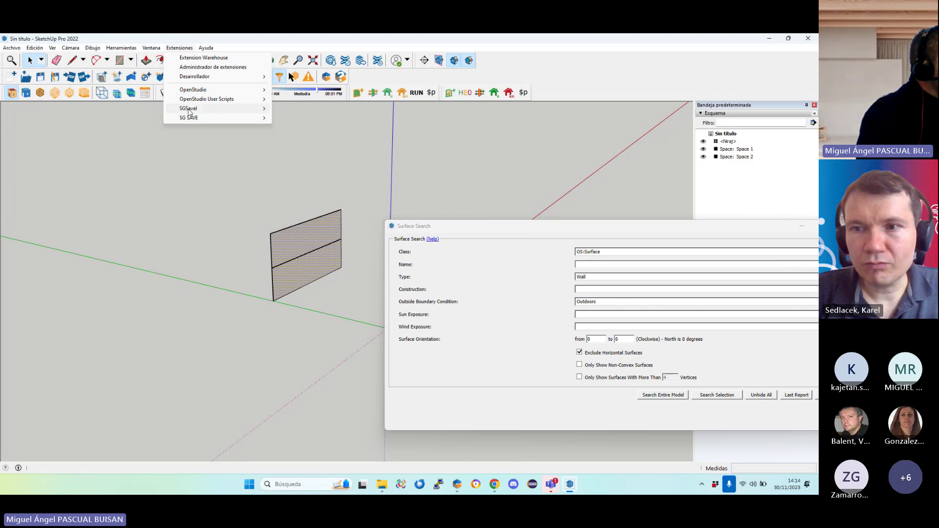
mouse_move(235, 110)
mouse_move(322, 169)
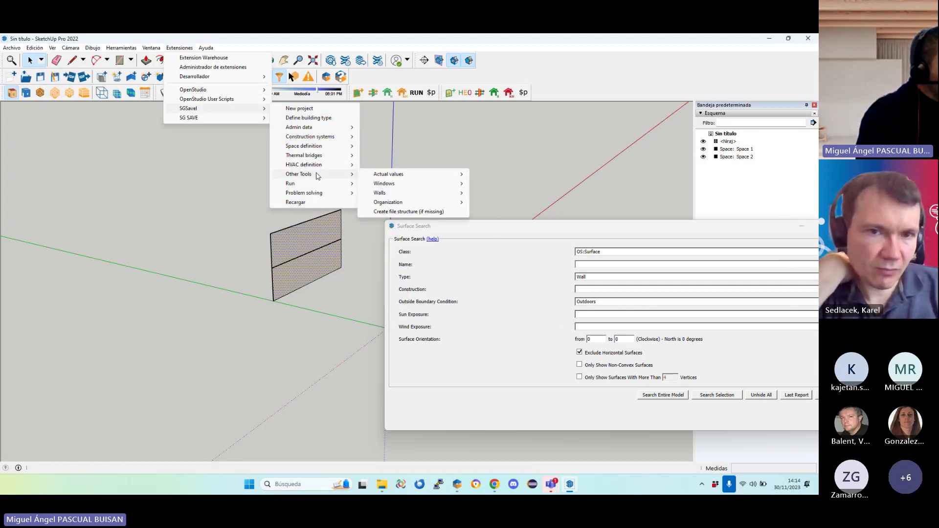
mouse_move(433, 184)
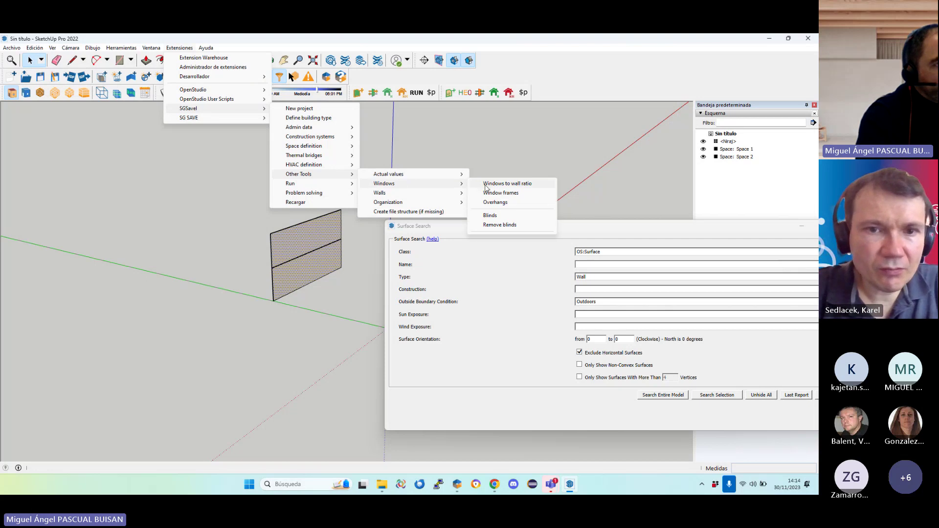
click(515, 186)
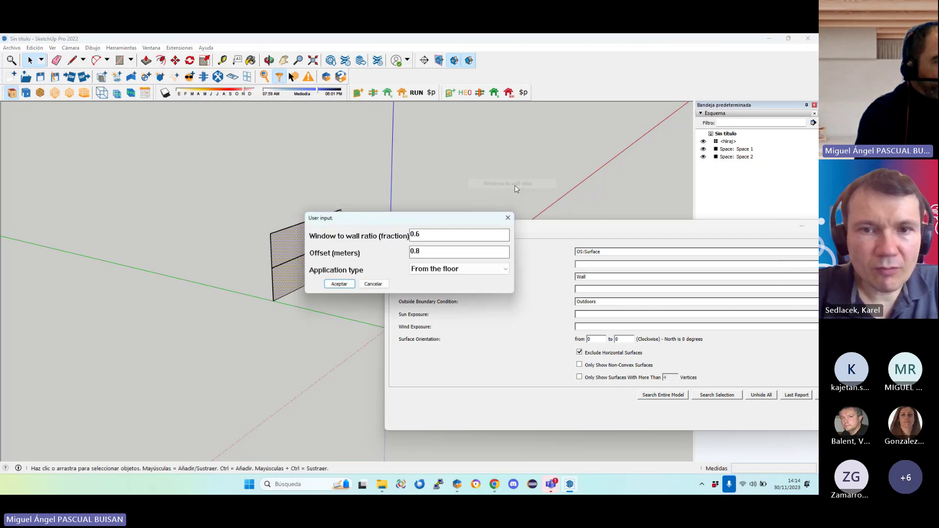
click(437, 233)
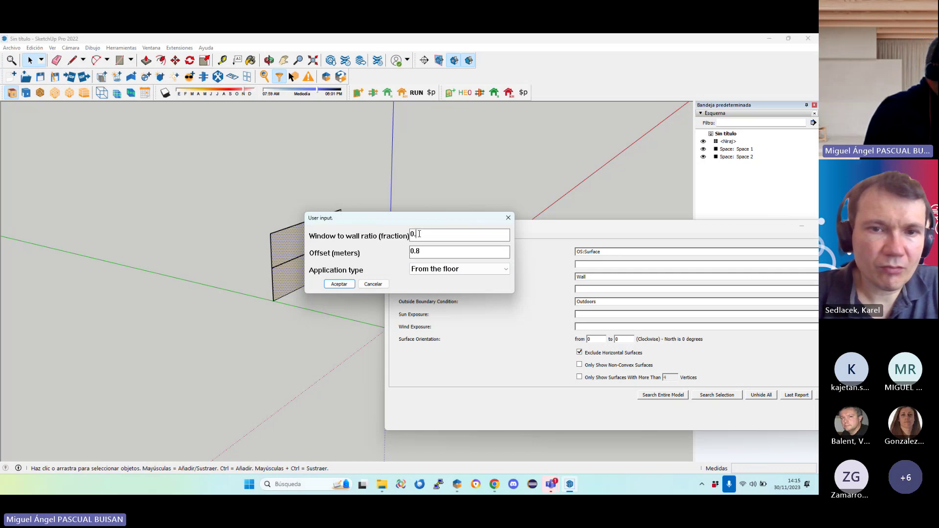
text(2)
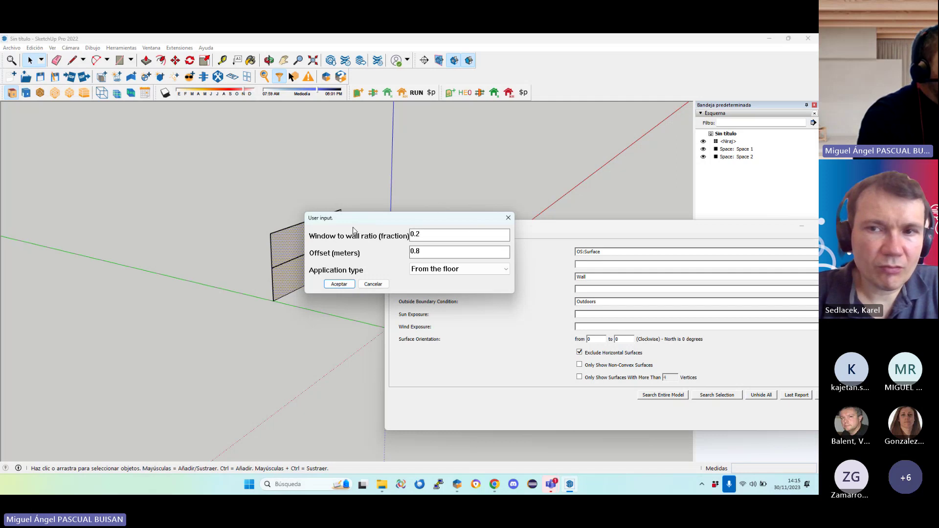
click(345, 285)
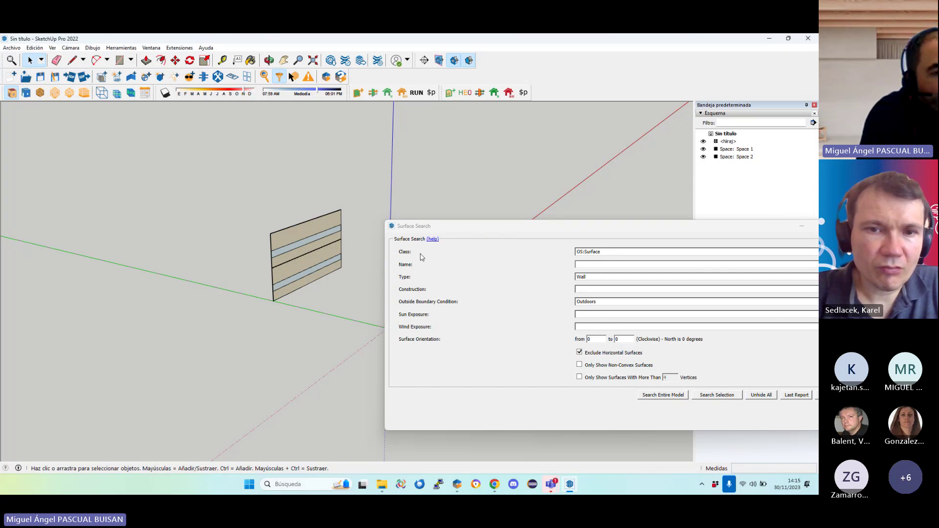
Unhide all surfaces, inspect the house's north and south windows, and close Surface Search
click(762, 396)
drag(479, 222, 464, 341)
middle_drag(294, 288, 205, 314)
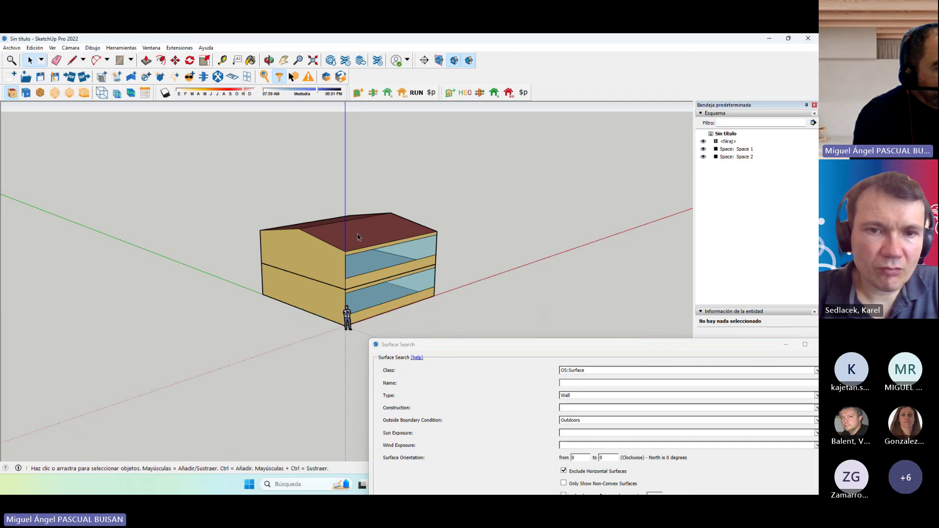
middle_drag(323, 279, 286, 295)
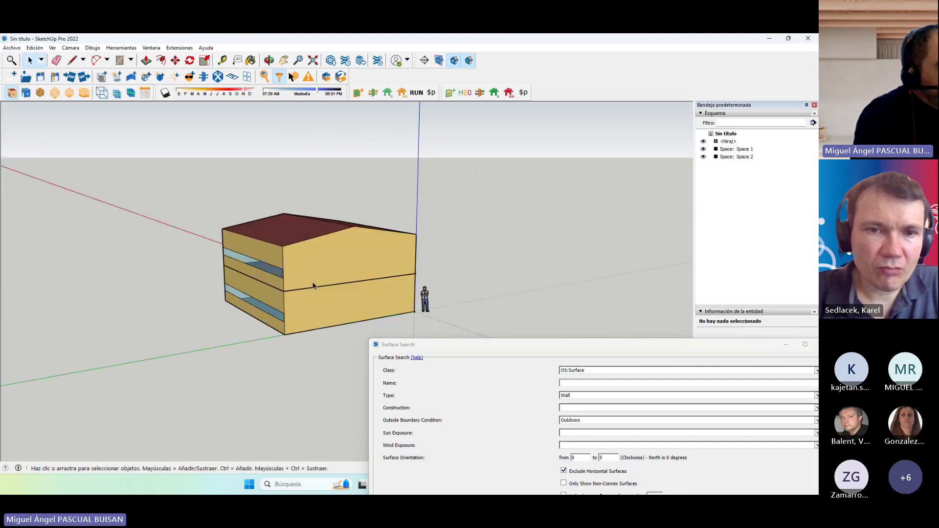
mouse_move(363, 285)
middle_down()
mouse_move(46, 293)
mouse_move(356, 289)
middle_up()
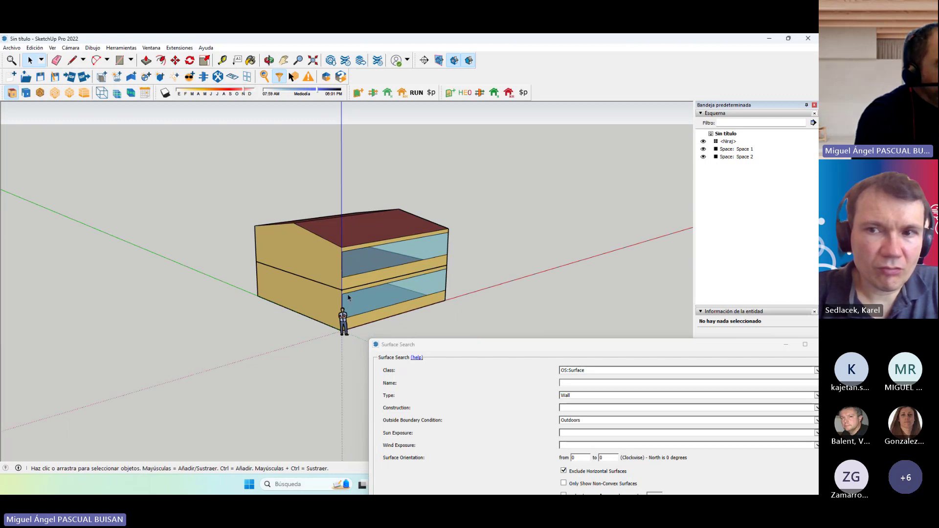
mouse_move(348, 297)
middle_down()
mouse_move(656, 290)
mouse_move(355, 298)
middle_up()
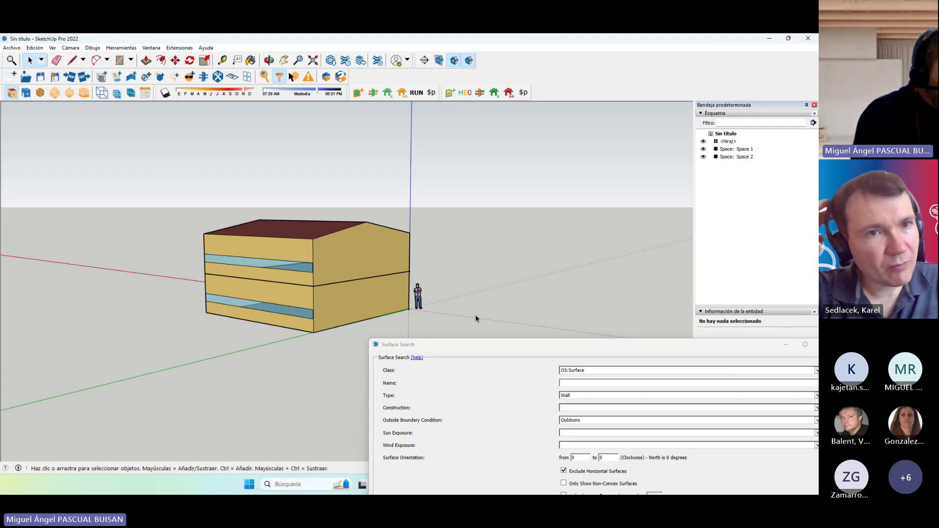
drag(485, 345, 279, 210)
click(618, 210)
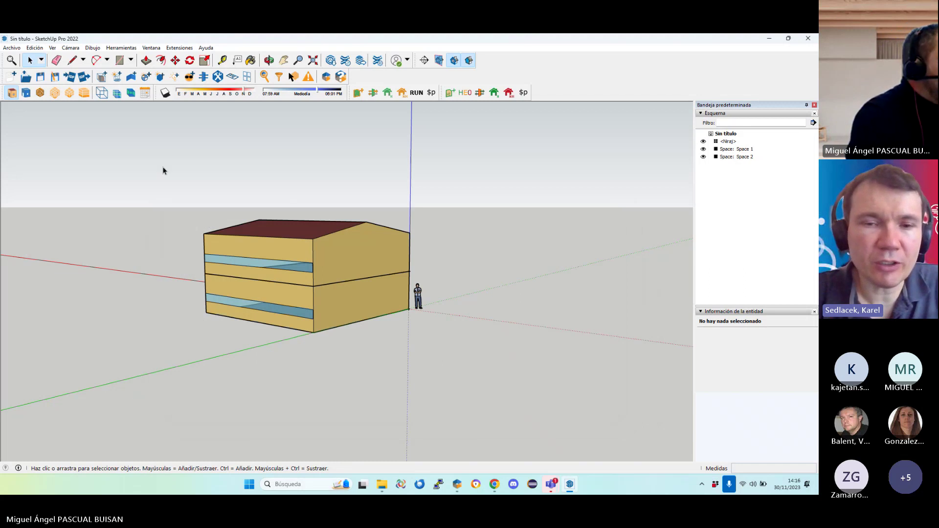
Open the day2 model in the OpenStudio application and run its simulation
click(421, 95)
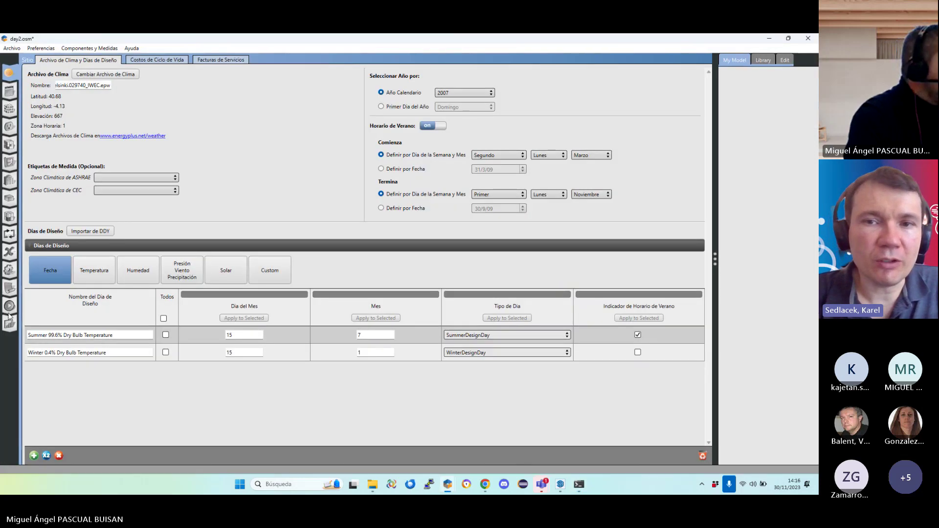
click(10, 307)
click(47, 77)
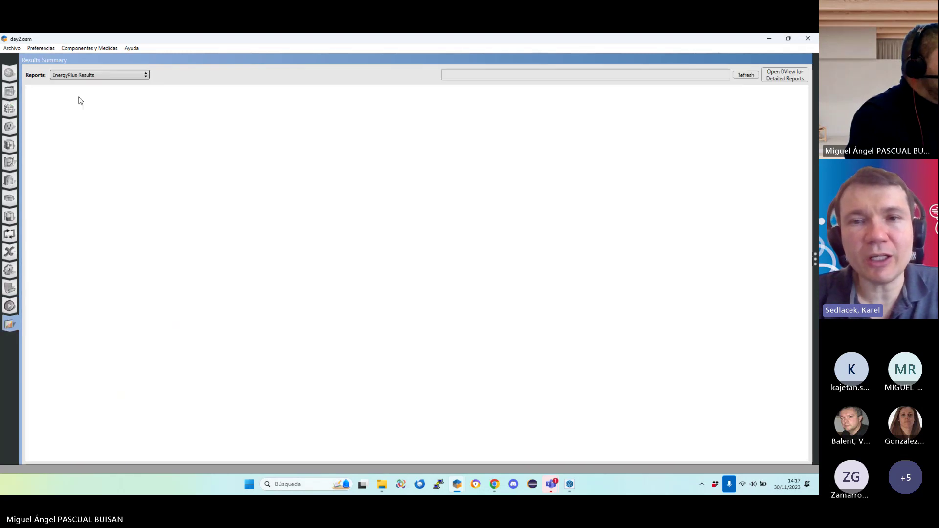
Display the compliance section of the International SG SAVE - Energy Needs report for the day2 simulation
click(74, 76)
click(93, 90)
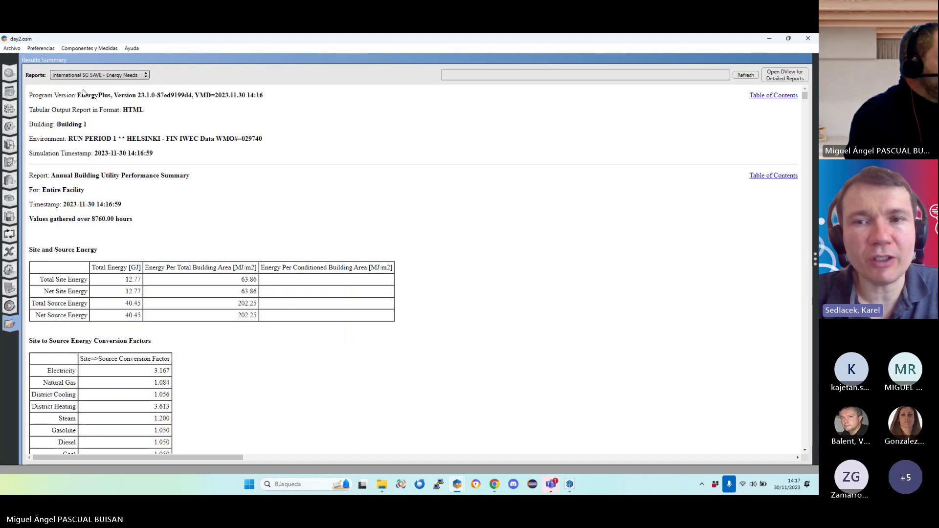
scroll(401, 304, down, 3)
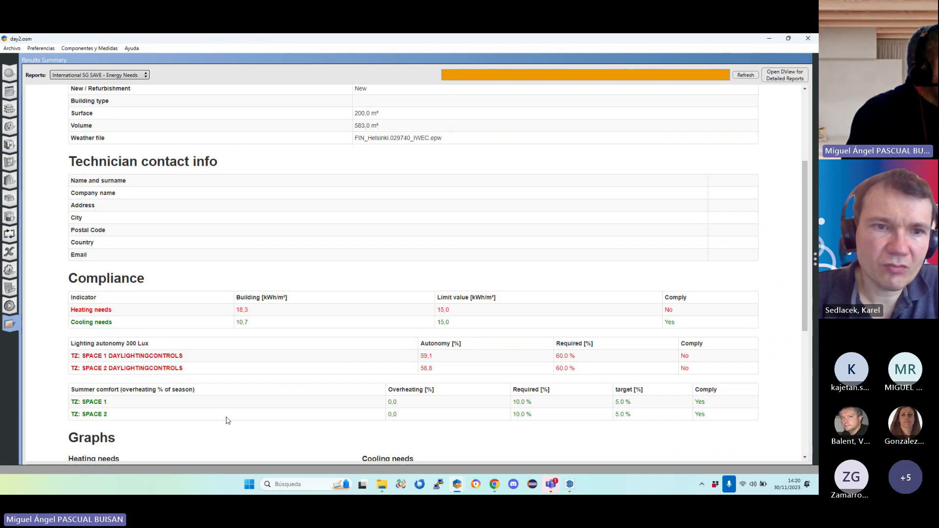
Examine the day2 compliance results, highlight the building's heating needs value and compare it with the limit
key(ctrl)
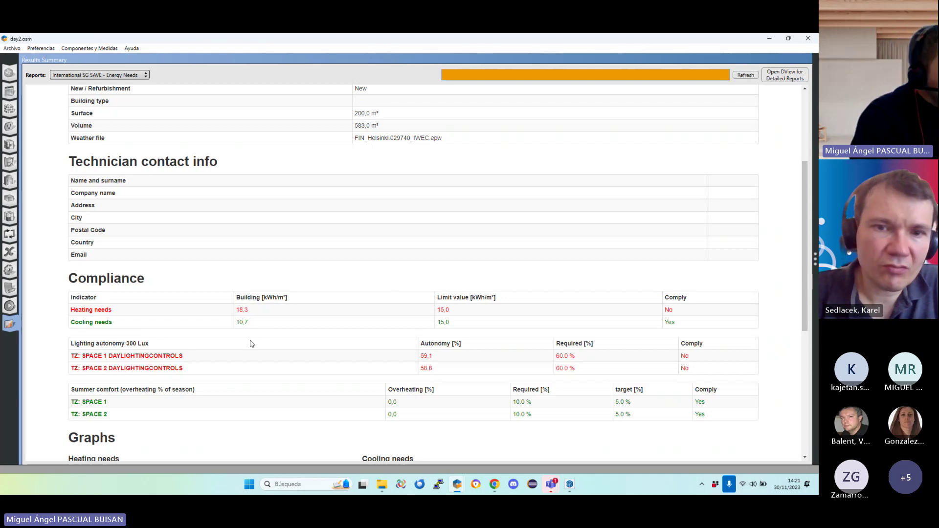
click(245, 312)
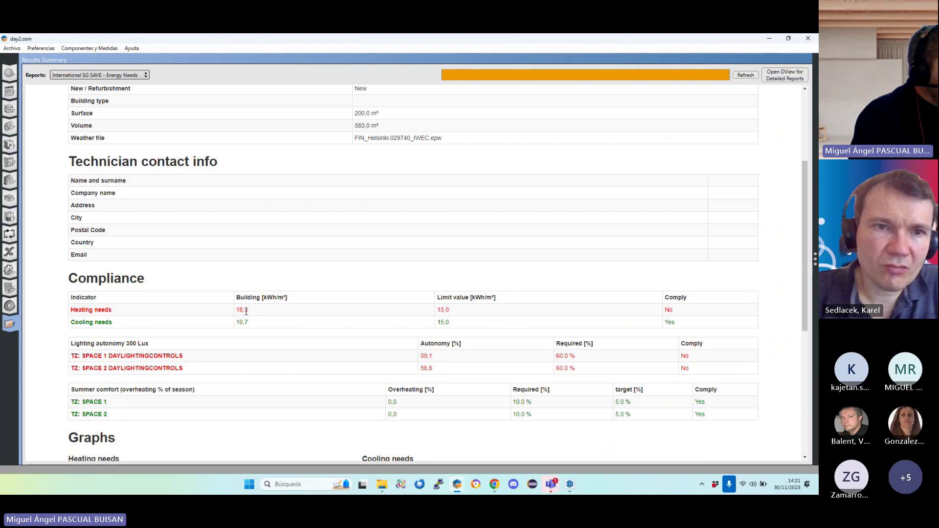
scroll(366, 356, down, 1)
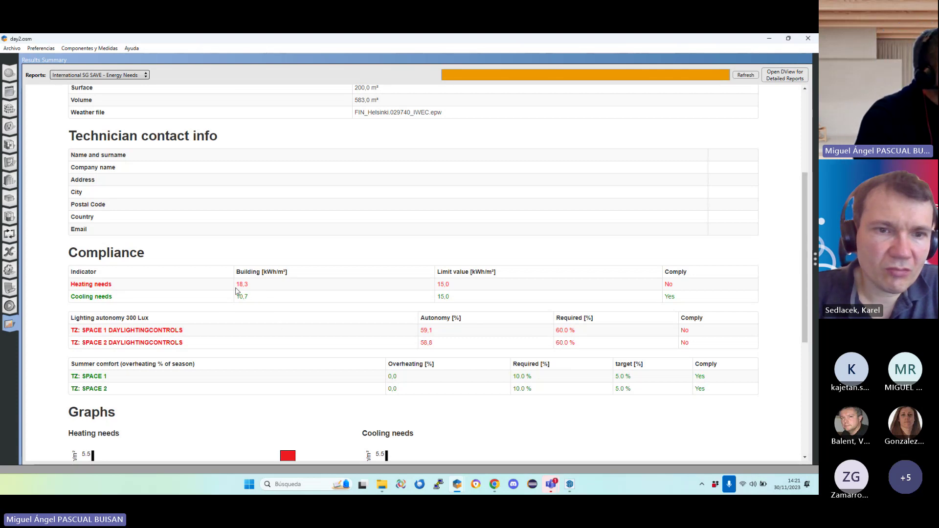
drag(238, 285, 249, 284)
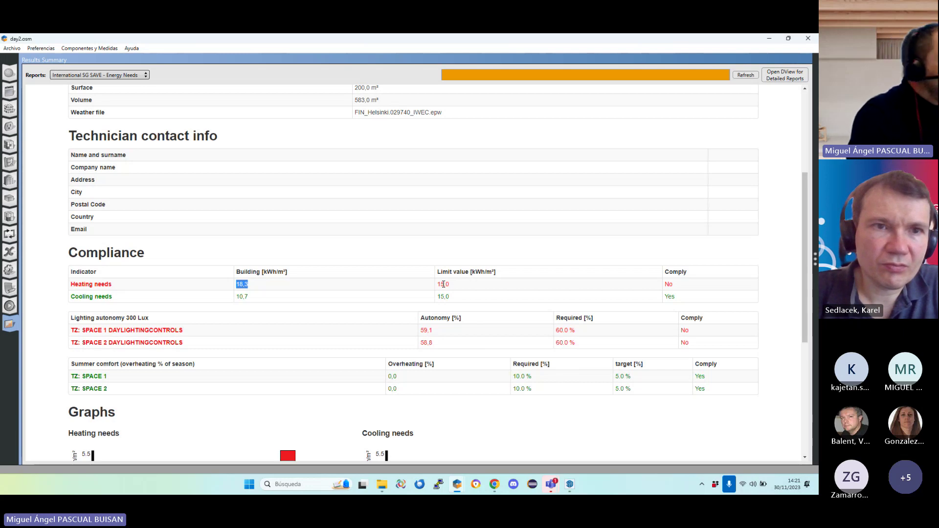
click(218, 325)
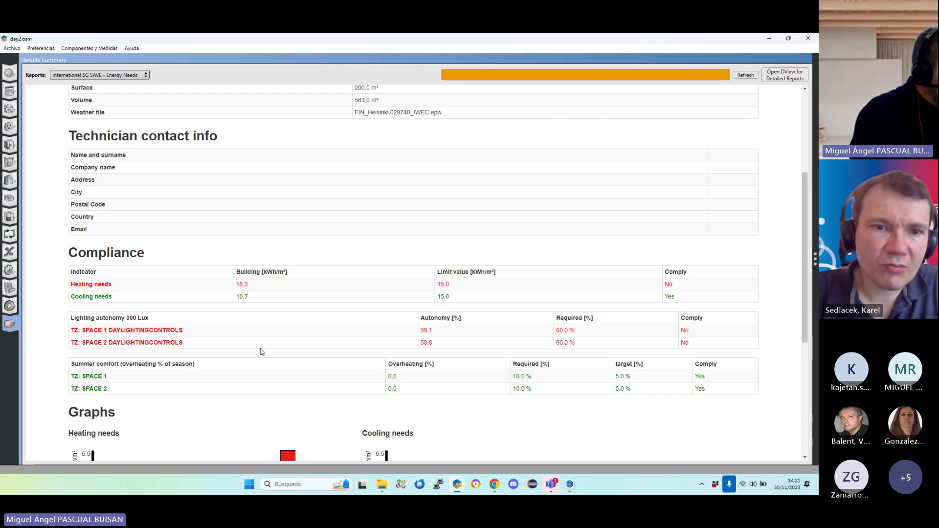
Open international_sgsave_energy_needs_report.html from the projects\day2\day2\reports folder in Chrome and maximize the browser window
mouse_move(384, 491)
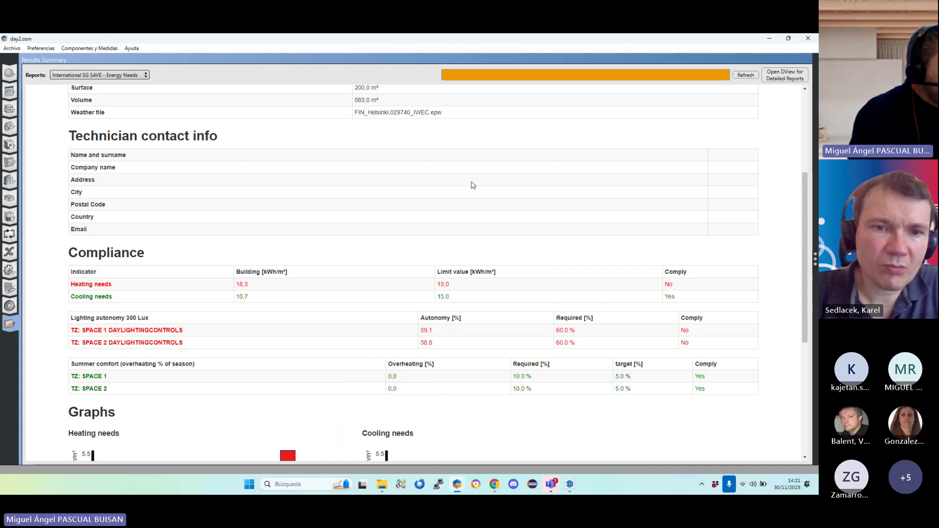
click(382, 485)
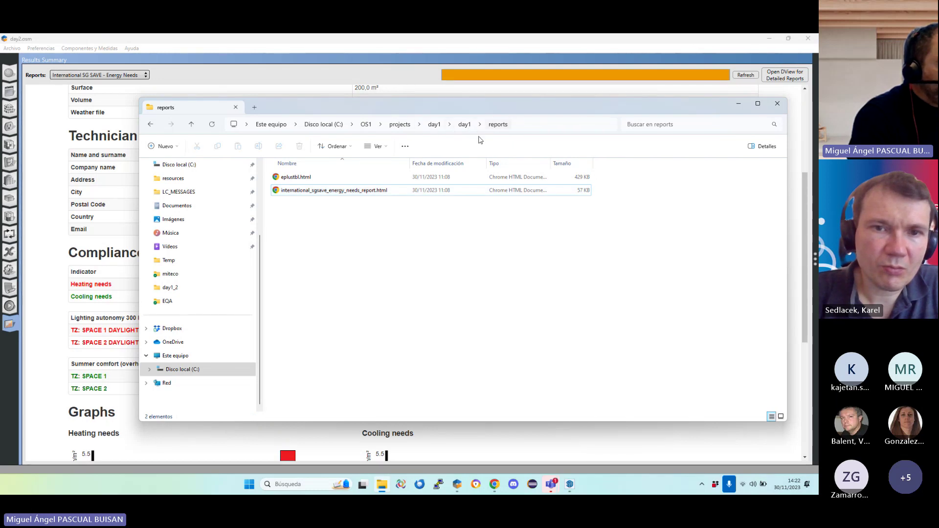
click(400, 124)
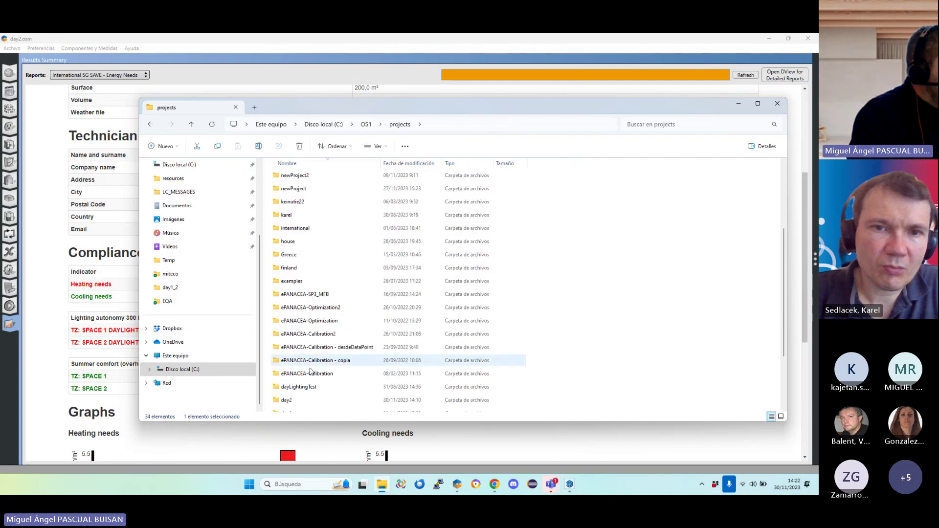
double_click(288, 400)
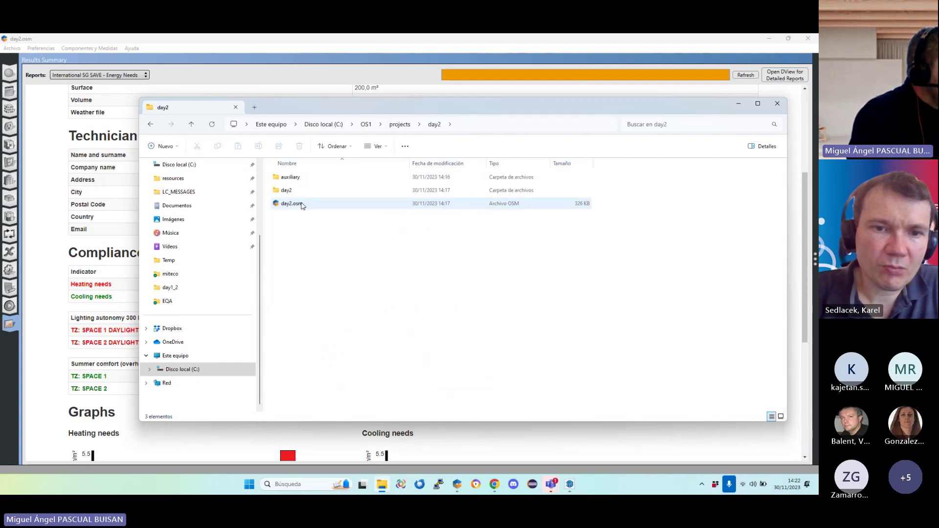
double_click(293, 191)
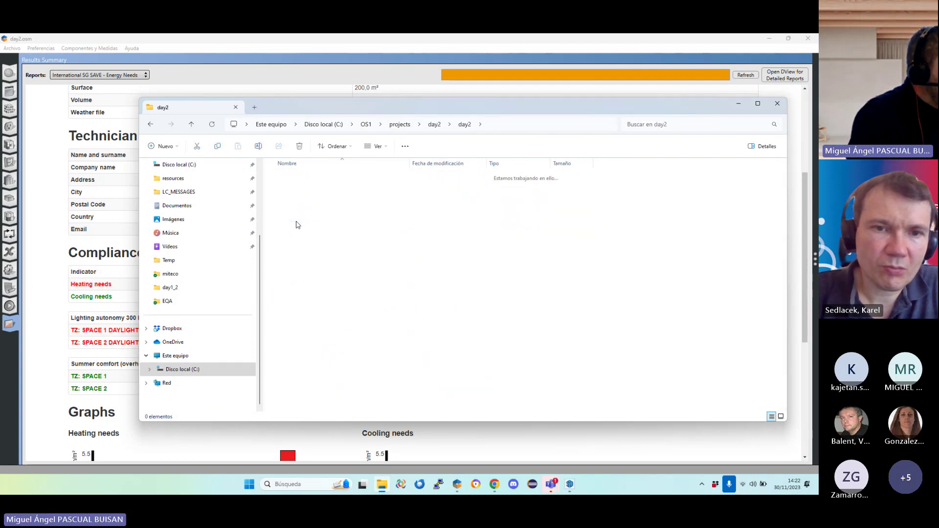
double_click(296, 225)
double_click(313, 190)
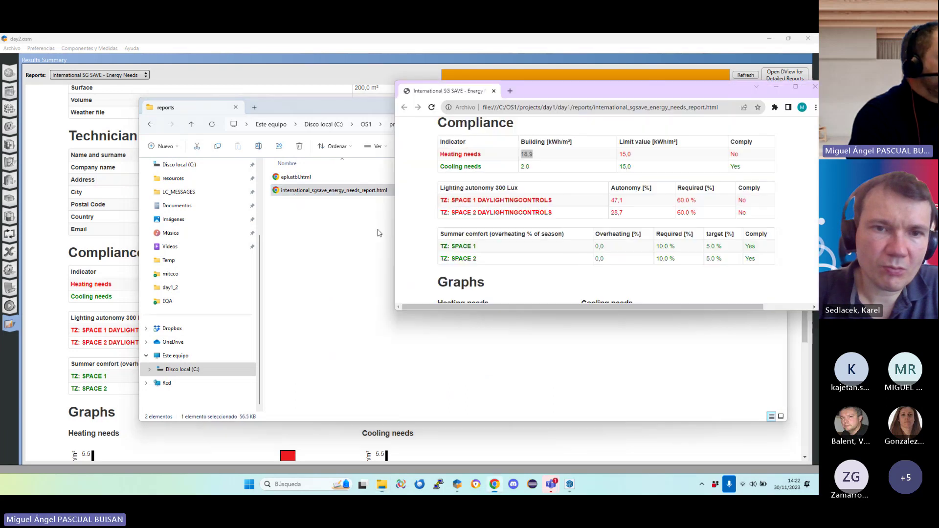
double_click(655, 89)
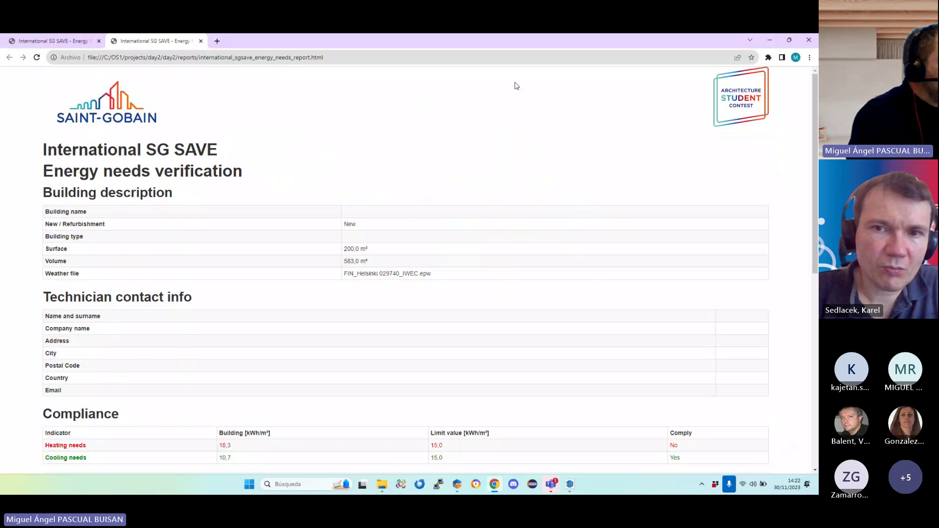
Compare the compliance sections of the day1 and day2 energy needs reports, including heating, cooling and lighting autonomy
click(74, 41)
scroll(513, 133, up, 3)
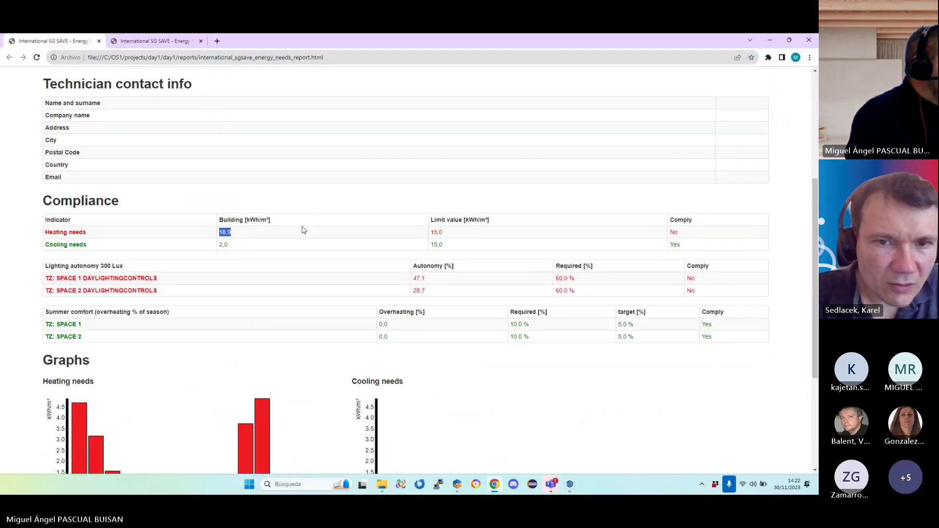
scroll(213, 206, down, 1)
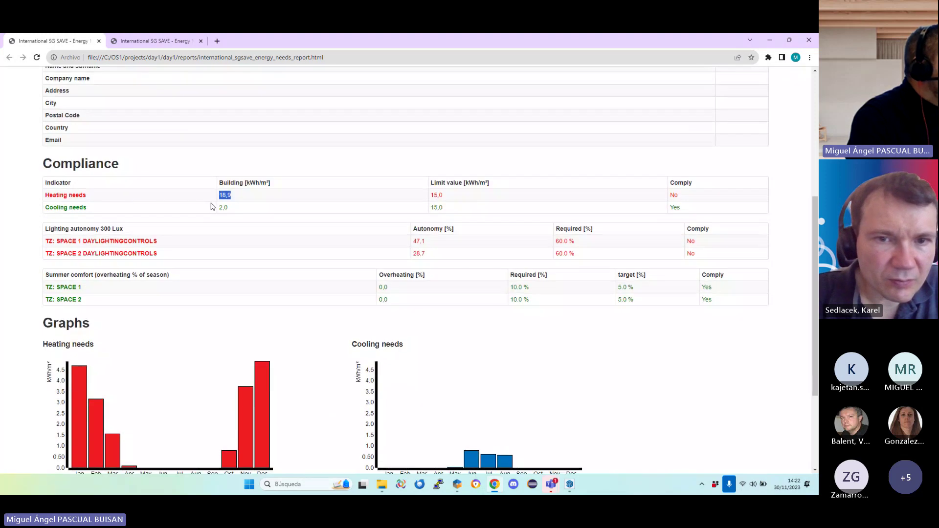
scroll(213, 207, up, 3)
click(155, 41)
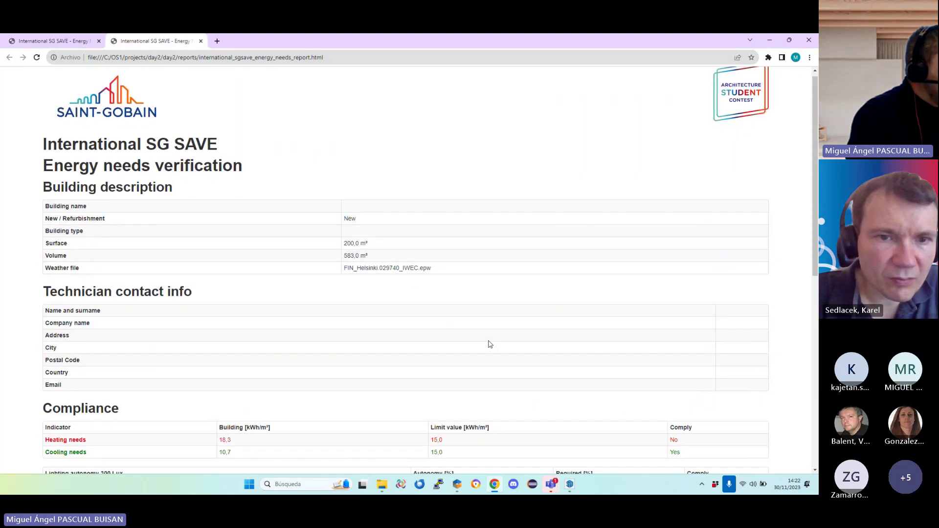
scroll(490, 344, down, 3)
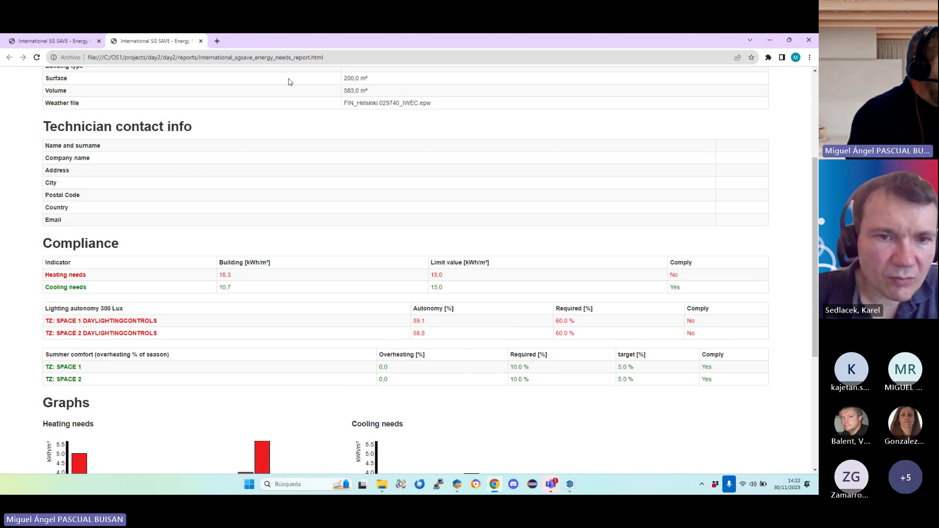
scroll(373, 272, down, 2)
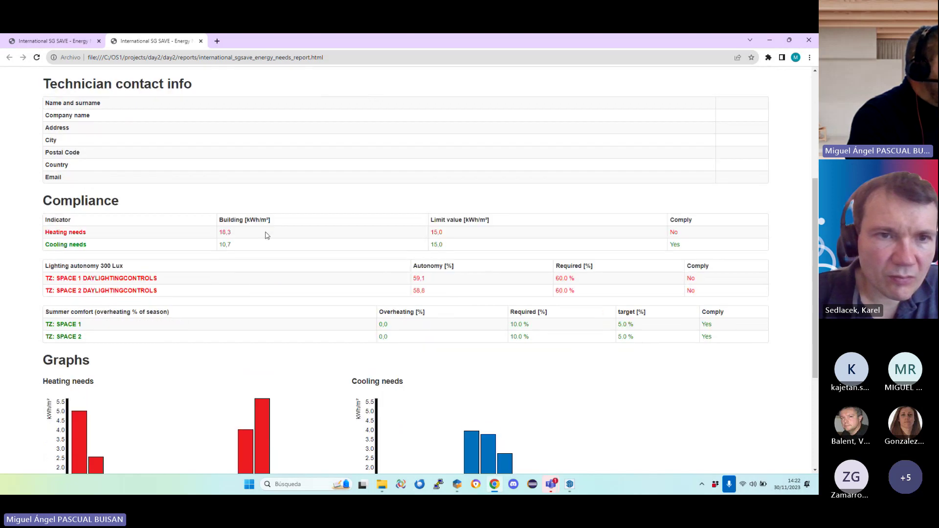
scroll(266, 251, up, 2)
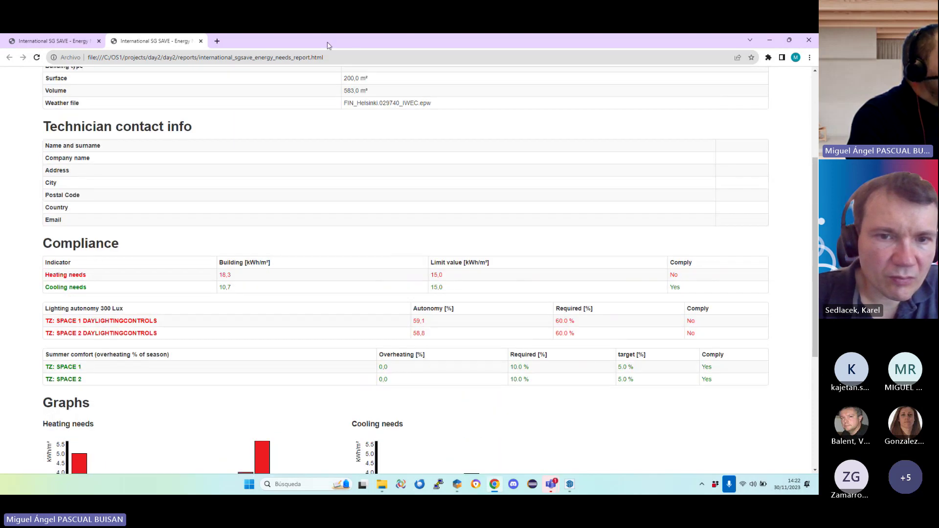
Move the report and folder windows aside, close the OpenStudio application, and reload the updated day2.osm in SketchUp
drag(300, 48, 818, 105)
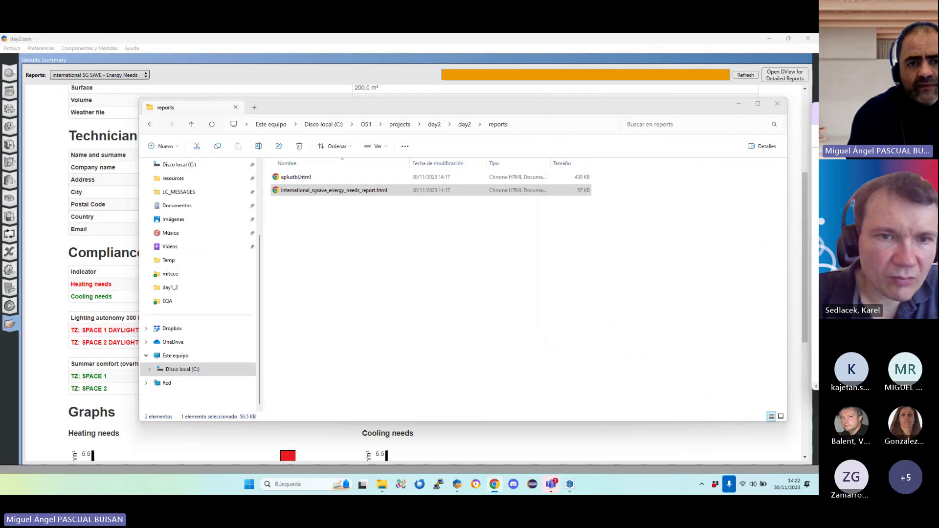
drag(205, 104, 818, 104)
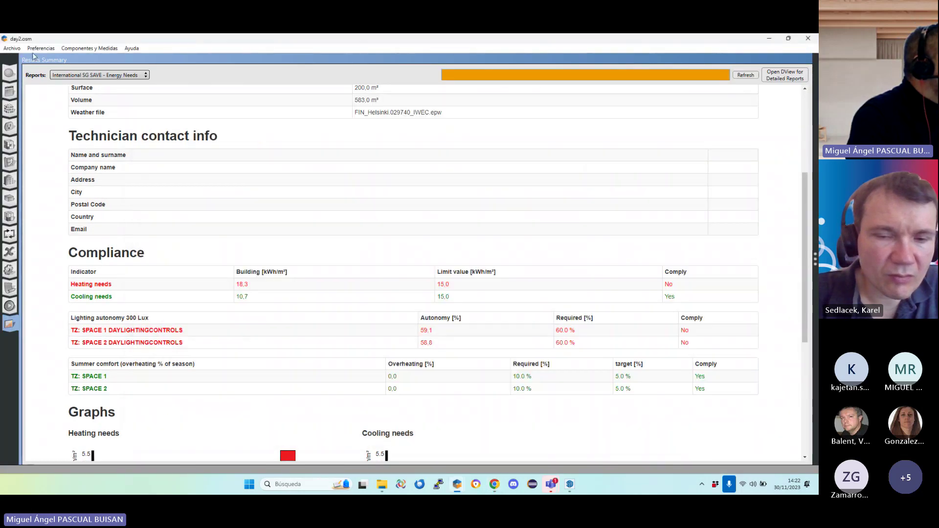
click(807, 39)
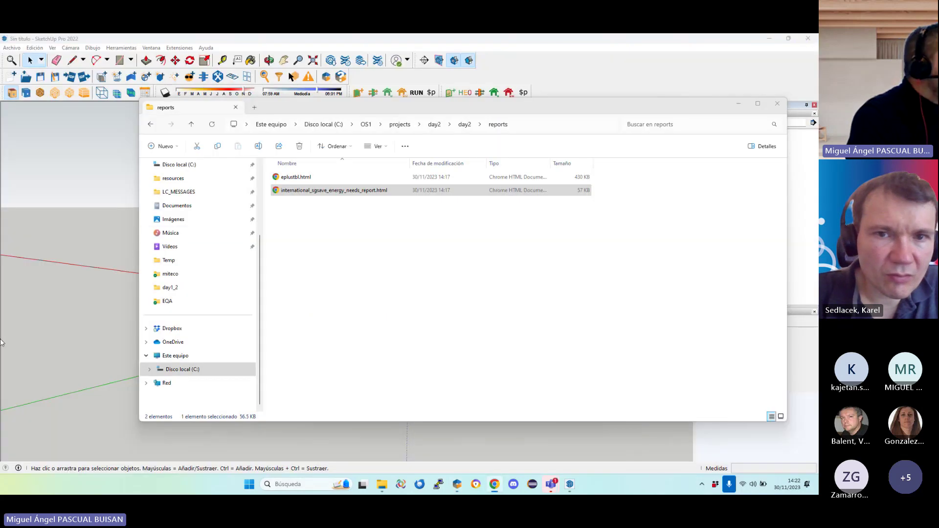
click(68, 298)
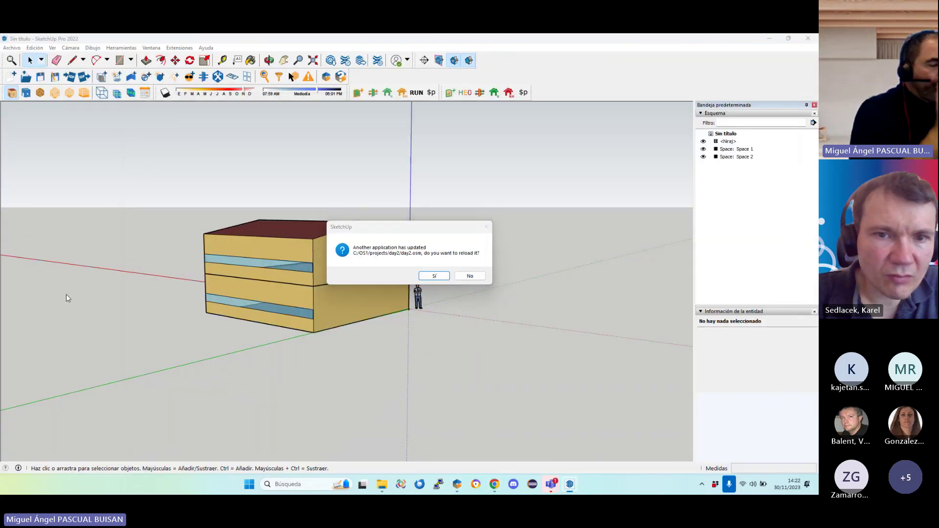
click(434, 277)
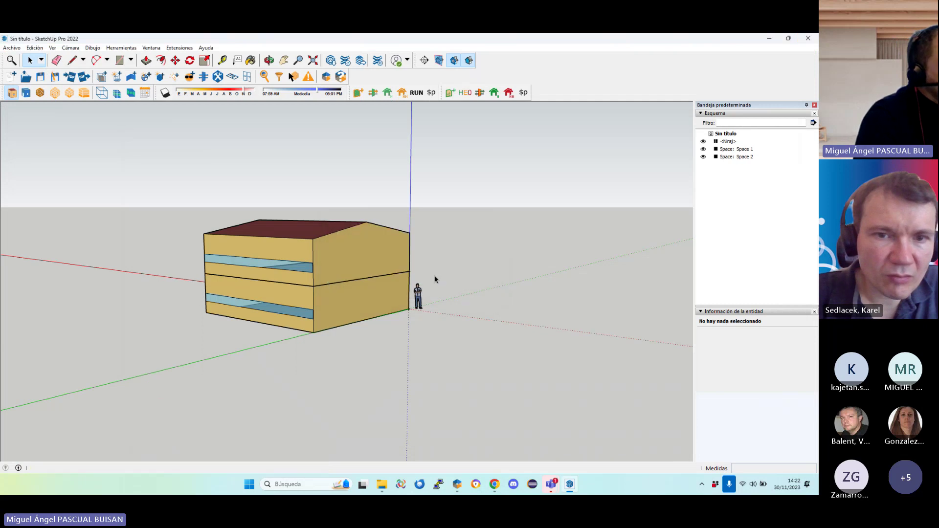
Examine the SGSave settings for Space 2 as a space contributing to the reference size, and dismiss them without applying
scroll(415, 323, down, 3)
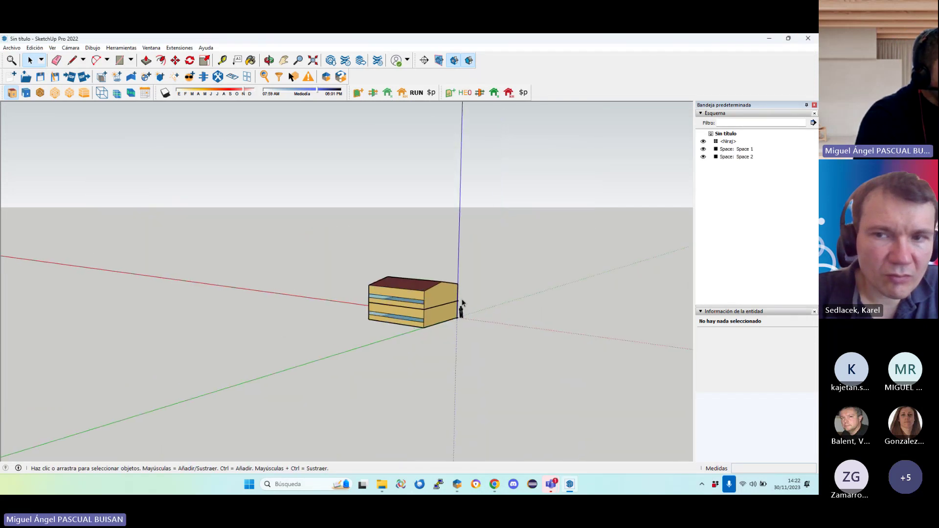
middle_drag(415, 324, 262, 341)
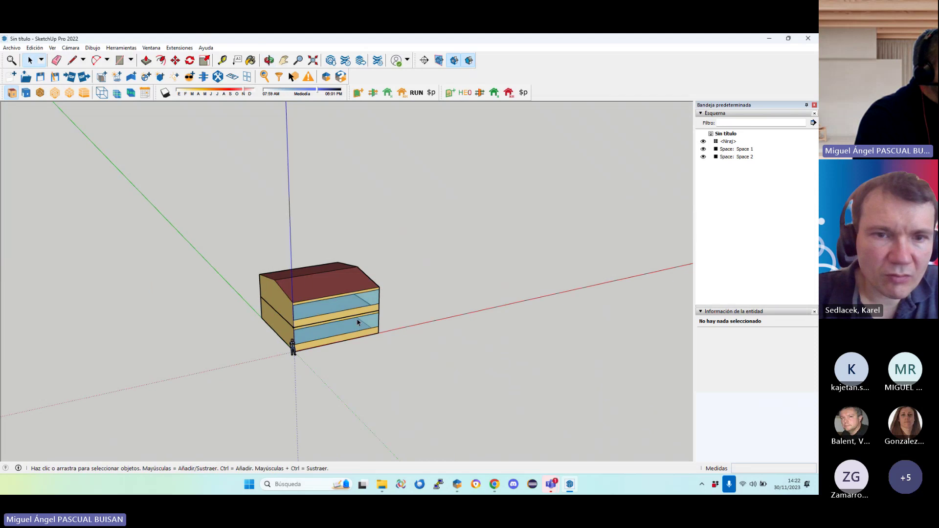
middle_drag(357, 321, 342, 300)
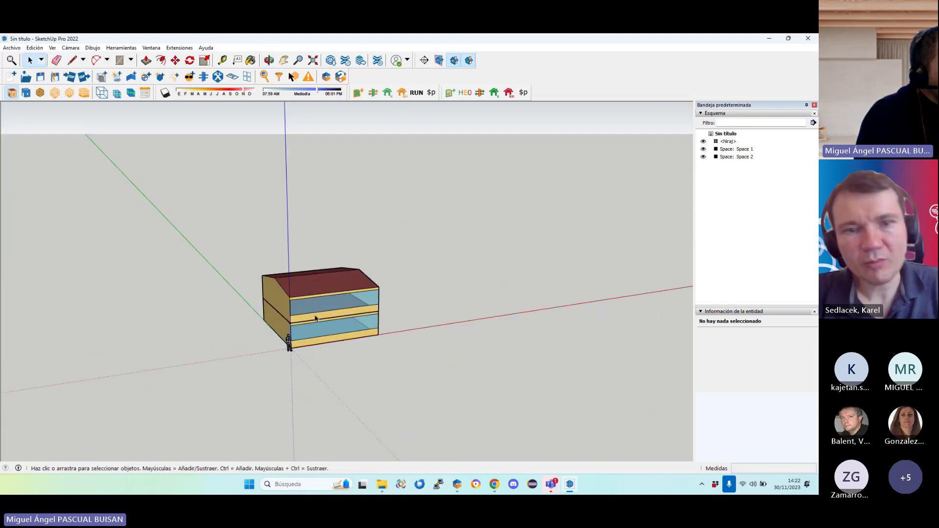
click(336, 285)
right_click(336, 285)
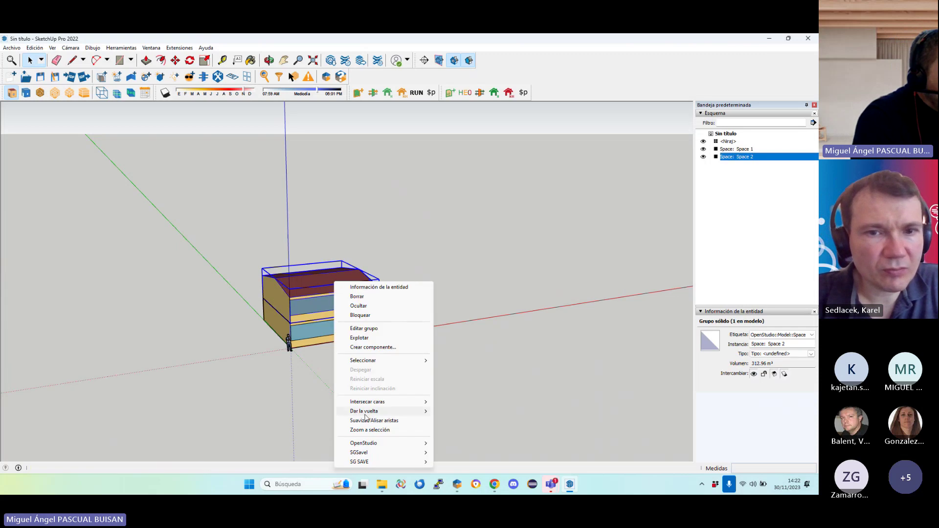
mouse_move(378, 457)
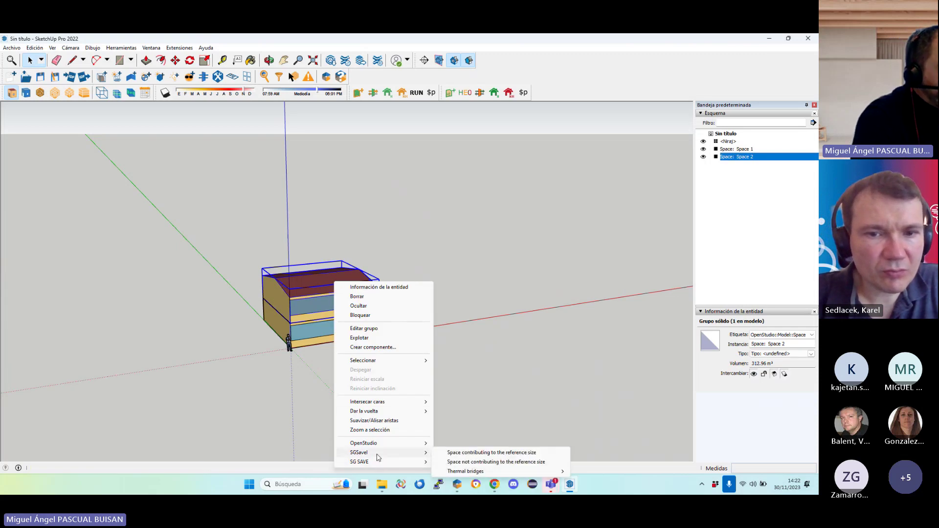
click(477, 454)
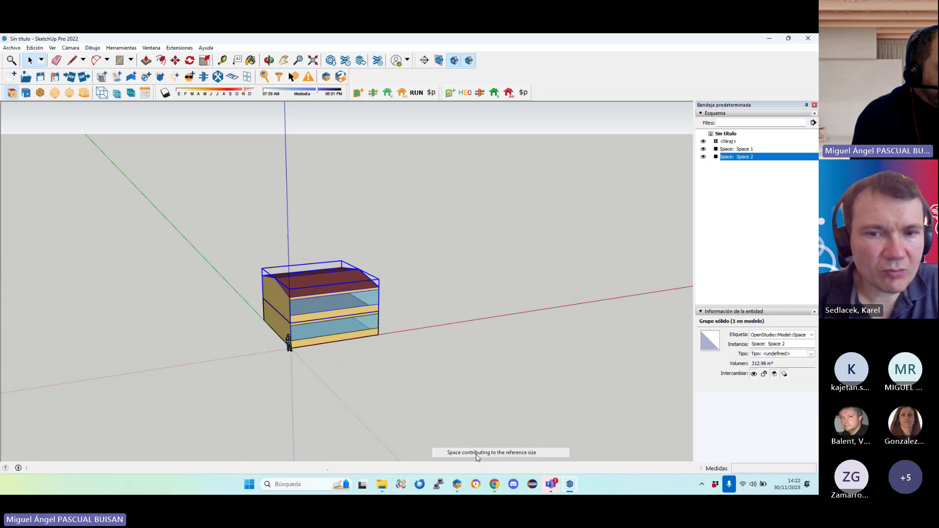
drag(509, 154, 532, 150)
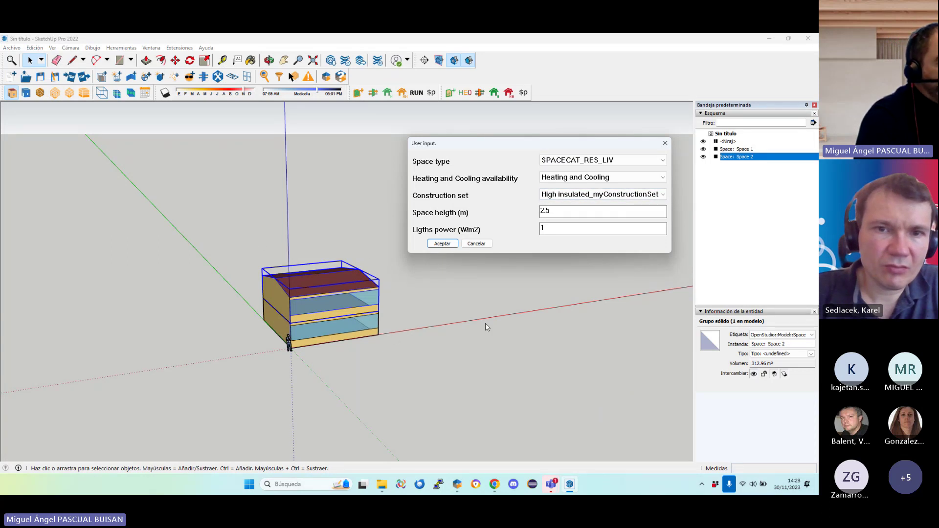
click(478, 244)
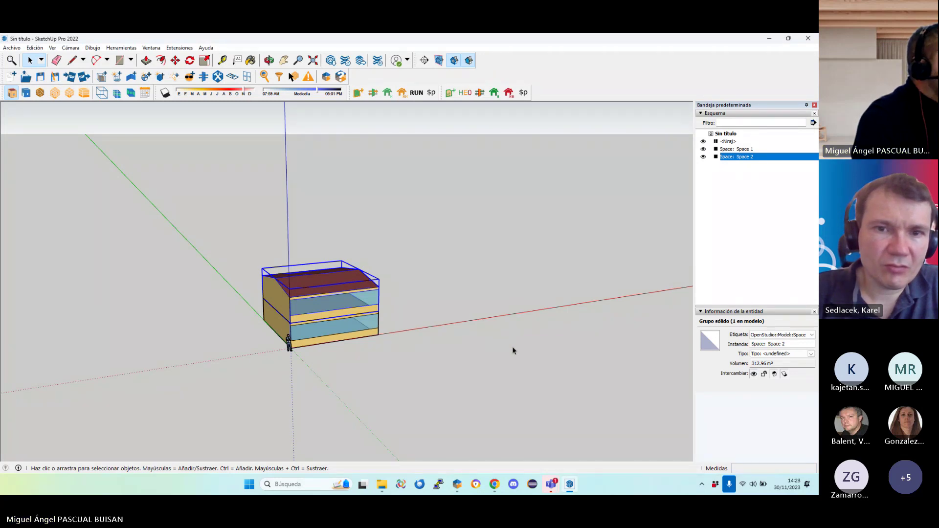
Render the house by boundary condition and inspect its walls, roof, windows and ground floor from above and below
middle_drag(329, 298, 361, 320)
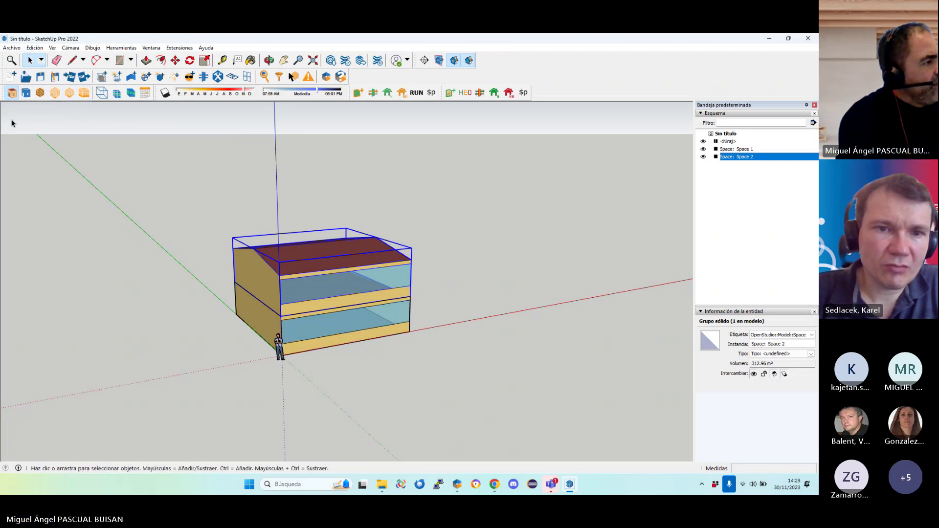
scroll(291, 283, up, 2)
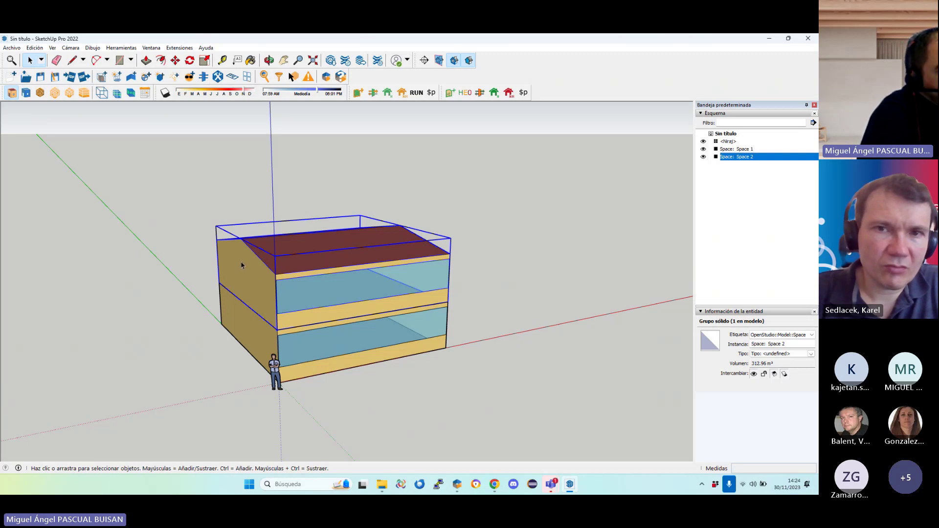
scroll(347, 246, up, 1)
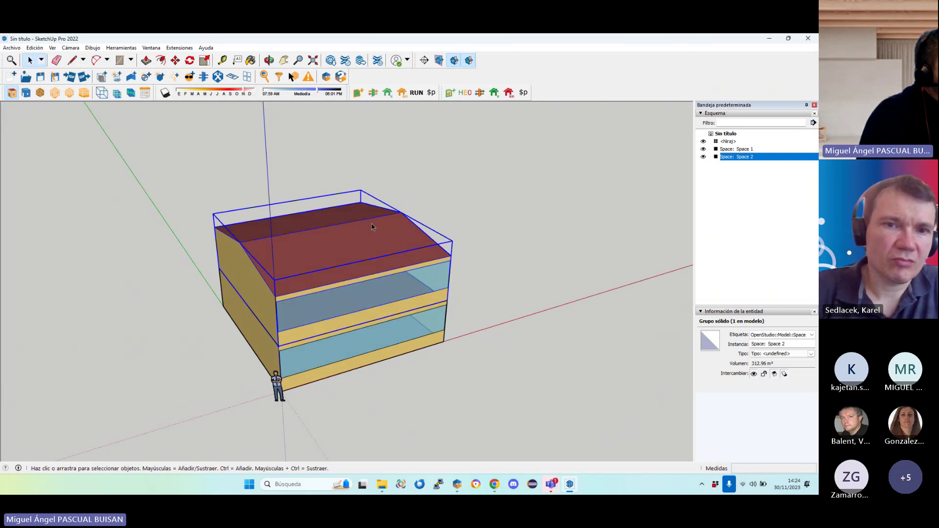
middle_drag(346, 246, 362, 138)
scroll(356, 367, up, 2)
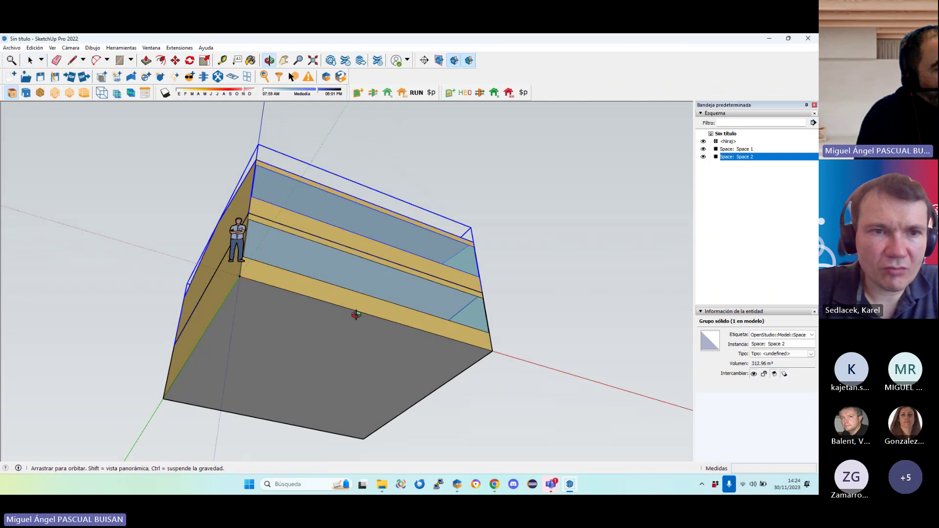
middle_drag(357, 314, 198, 271)
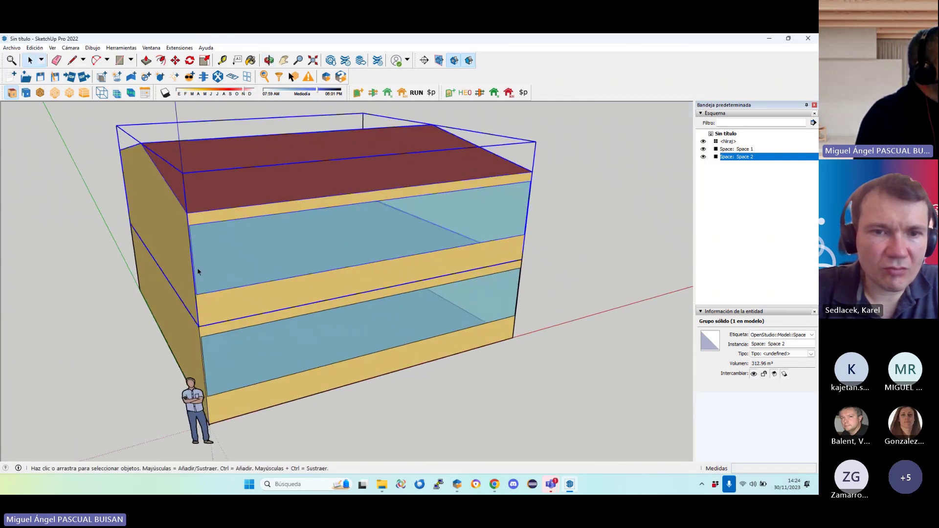
click(26, 93)
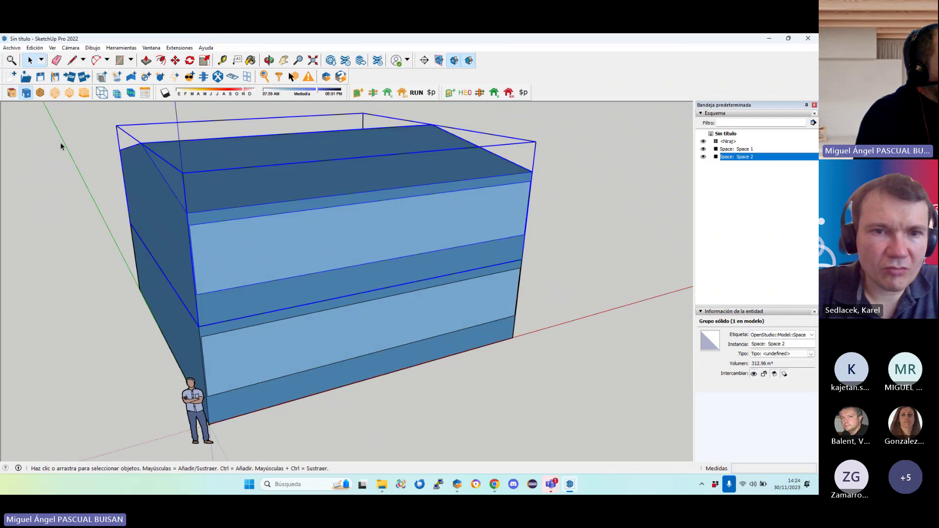
scroll(171, 274, down, 3)
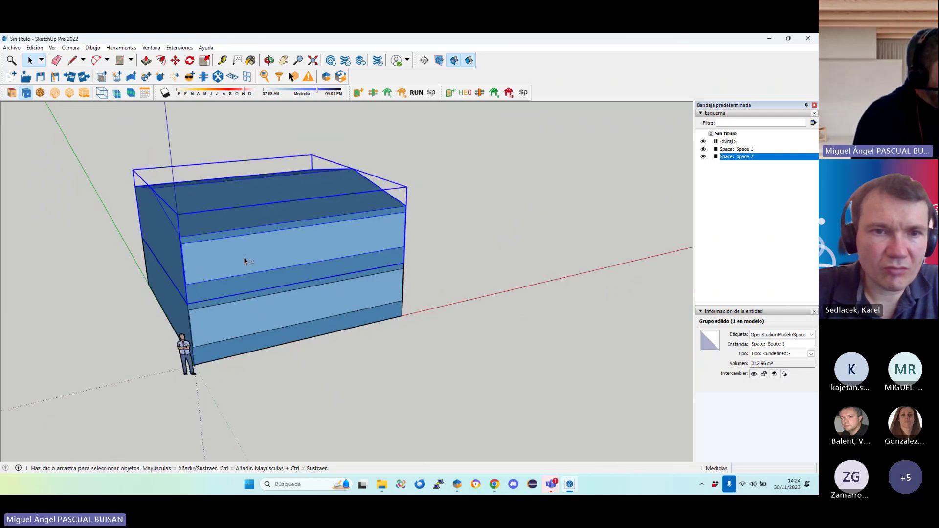
shift+middle_drag(245, 261, 331, 257)
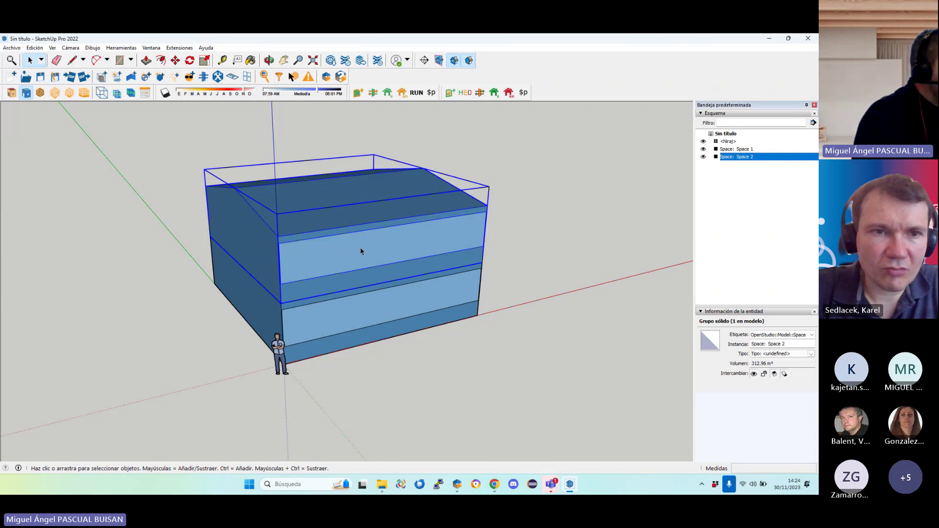
scroll(361, 252, up, 3)
scroll(352, 289, down, 5)
middle_drag(342, 309, 386, 91)
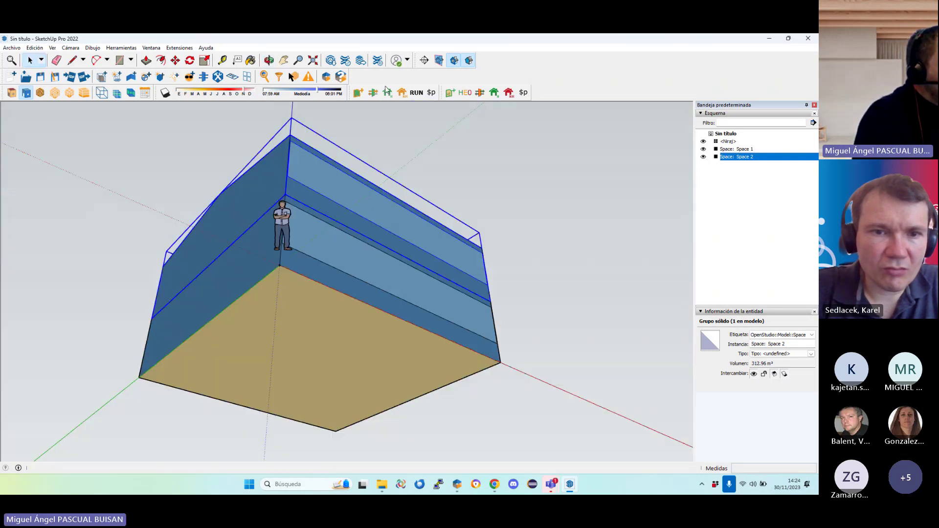
Turn on hiding of the rest of the model, open Space 2 for editing and inspect its floor from below
scroll(340, 361, up, 2)
scroll(333, 368, down, 5)
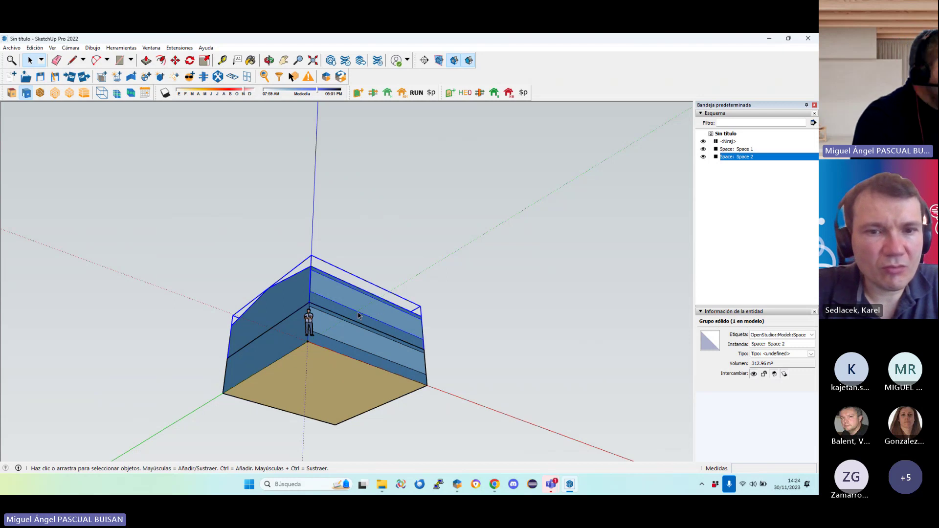
click(102, 92)
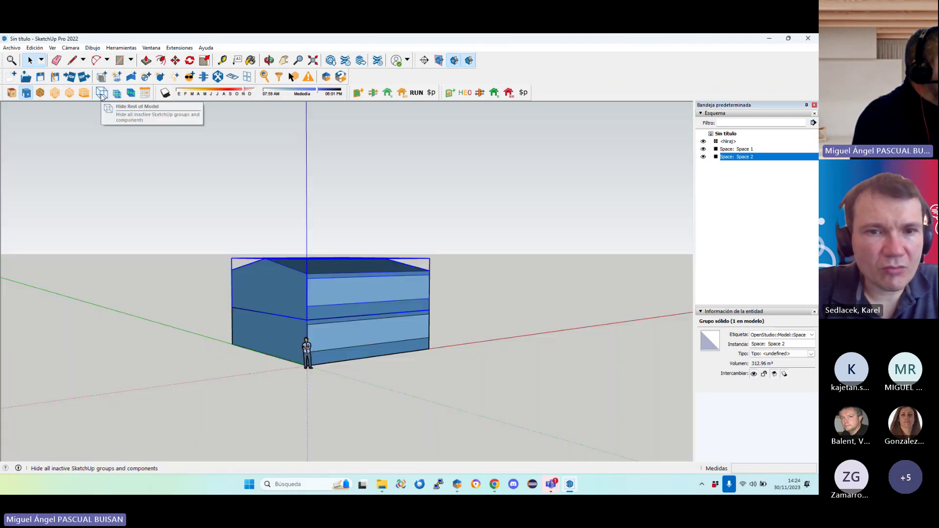
double_click(275, 295)
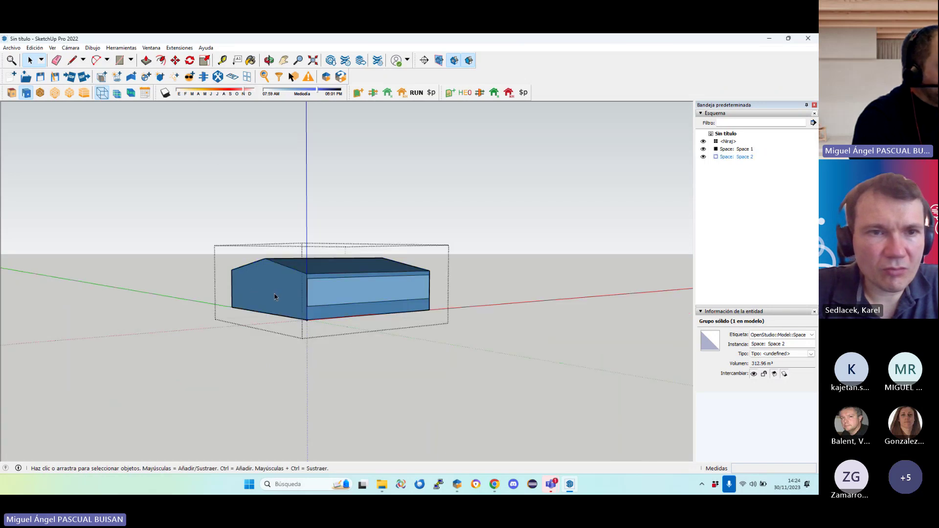
key(o)
drag(350, 342, 364, 189)
key(space)
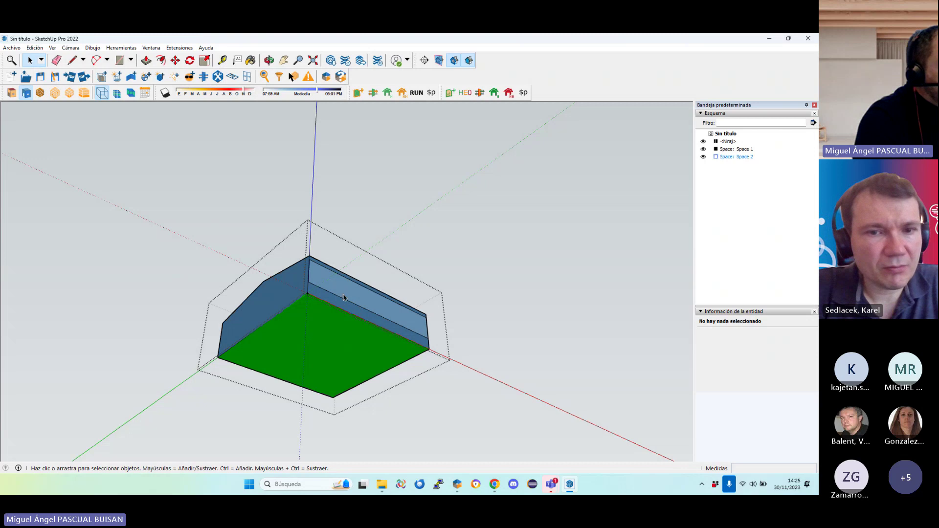
Leave Space 2, open Space 1 in isolation, inspect its ceiling from above and close the group
click(491, 264)
double_click(301, 336)
middle_drag(355, 313, 345, 292)
scroll(362, 372, up, 3)
scroll(362, 372, up, 2)
scroll(351, 370, down, 4)
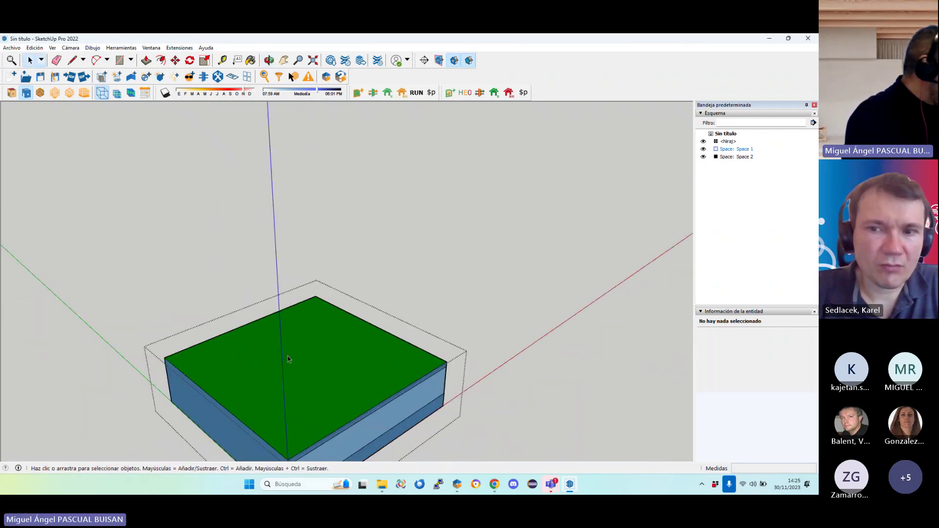
middle_drag(301, 352, 360, 230)
scroll(460, 186, up, 2)
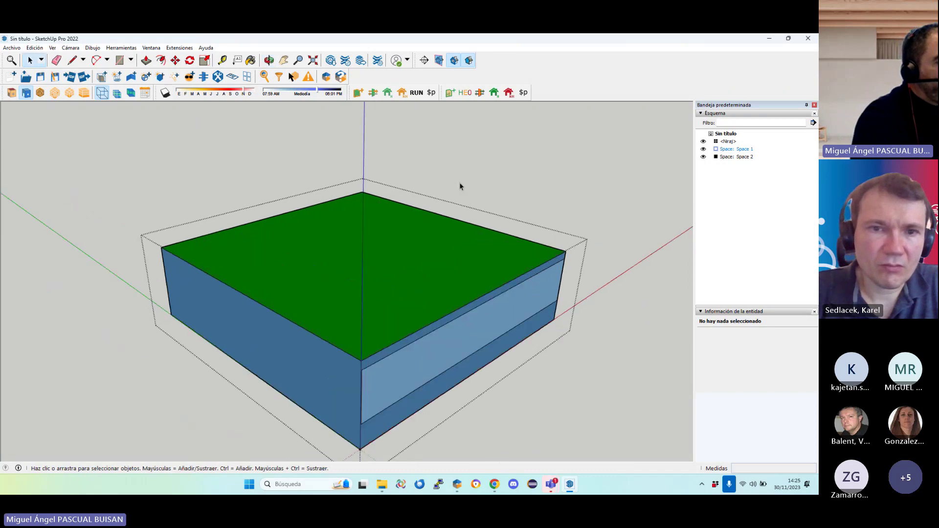
click(558, 143)
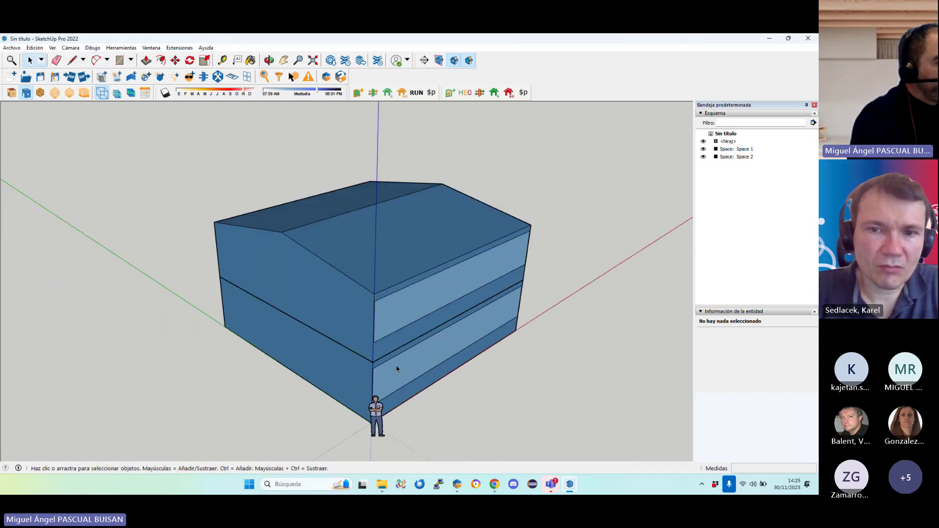
Render the house by construction and inspect the walls, roof and window bands from several angles
middle_drag(396, 366, 412, 321)
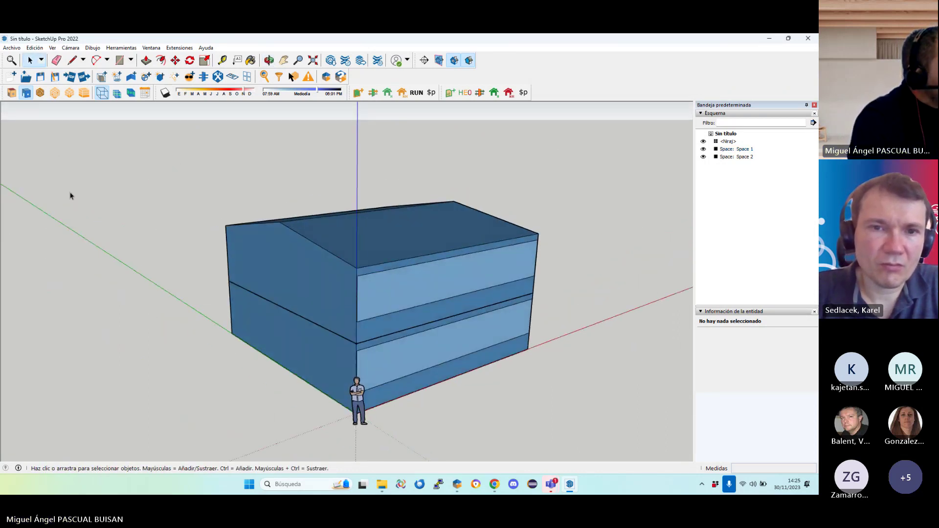
click(41, 94)
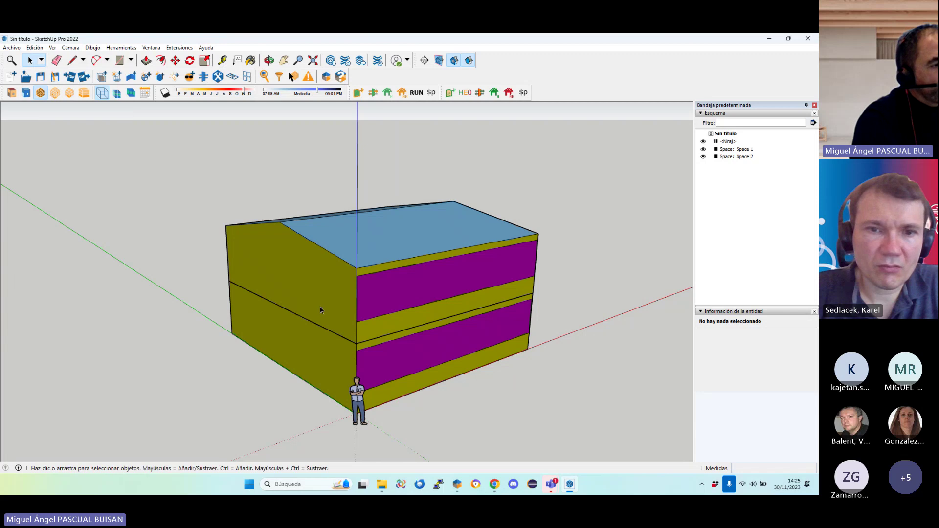
middle_drag(447, 268, 458, 230)
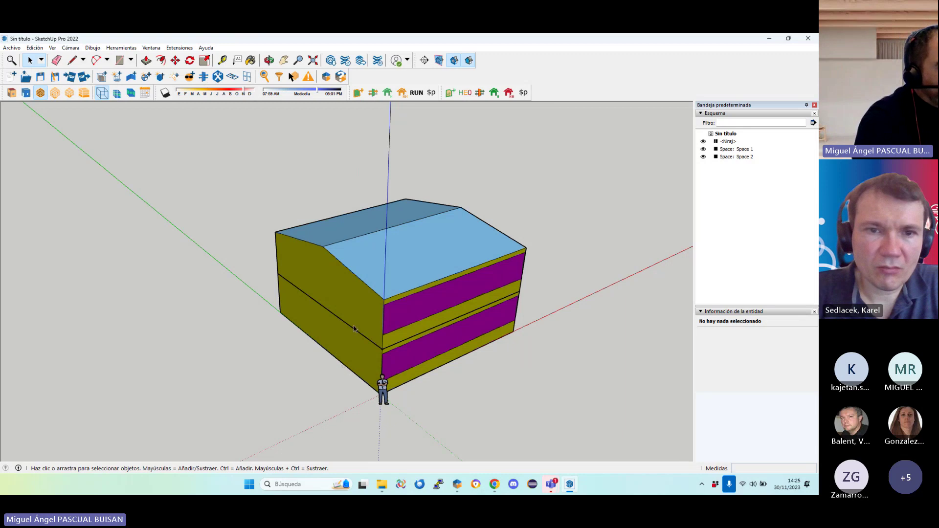
middle_drag(355, 328, 363, 297)
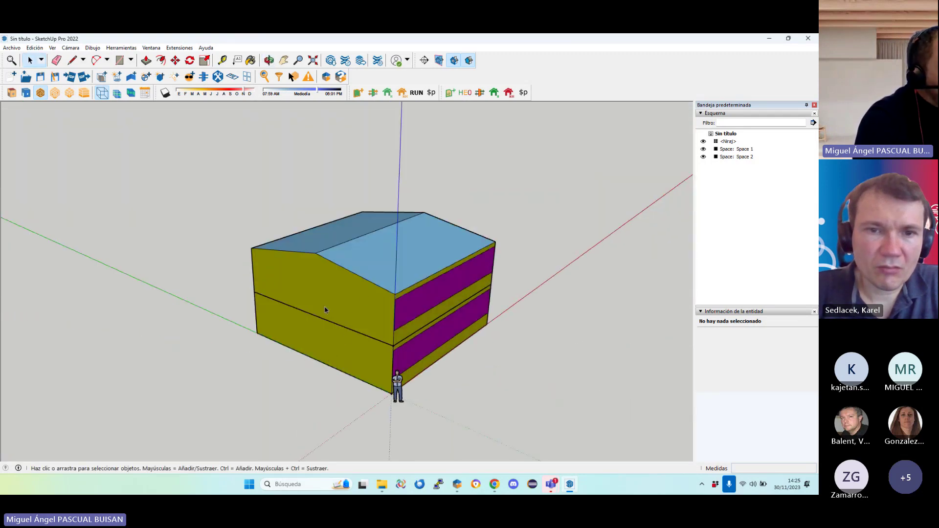
middle_drag(407, 340, 352, 313)
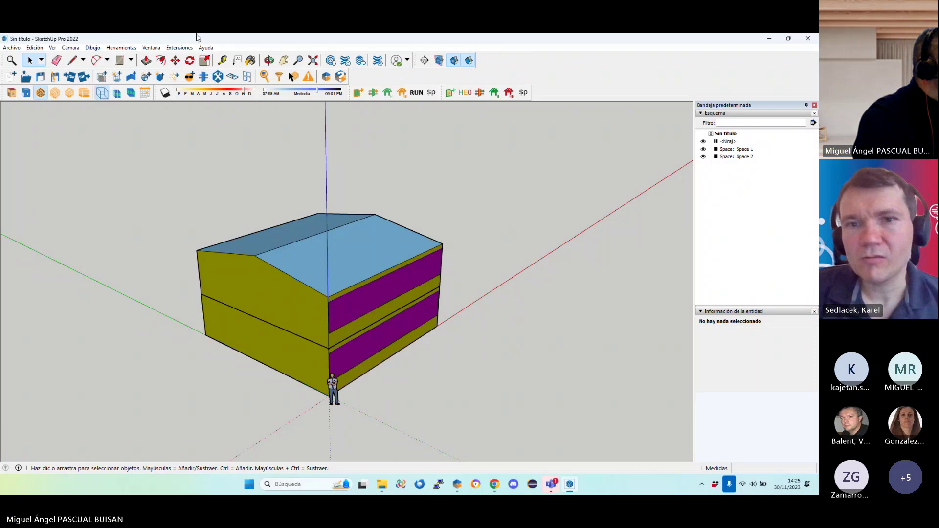
Open the SGSave construction set definition in a maximized window and load the High insulated_myConstructionSet set
click(180, 48)
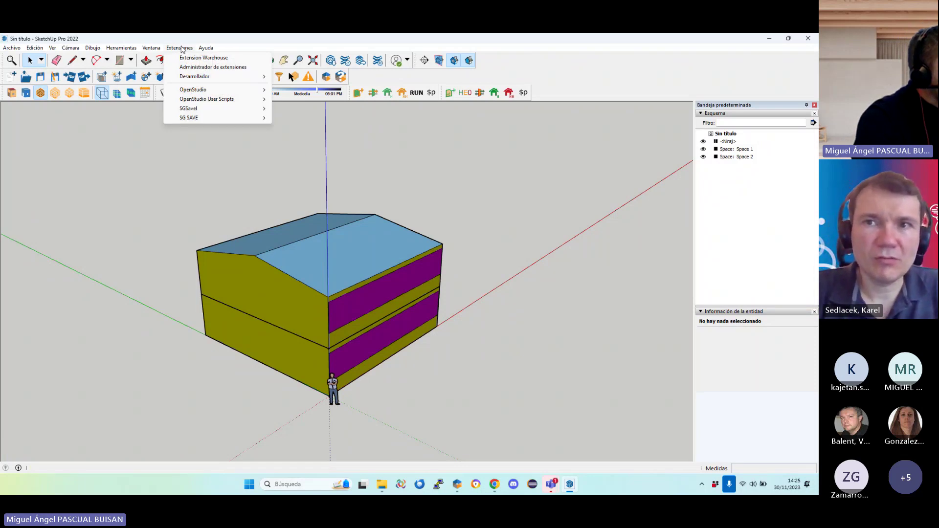
mouse_move(196, 108)
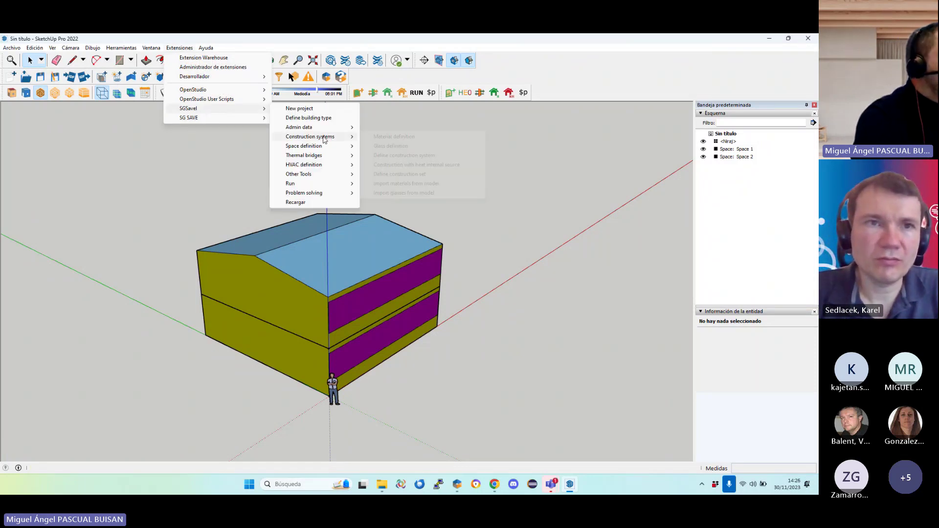
mouse_move(323, 139)
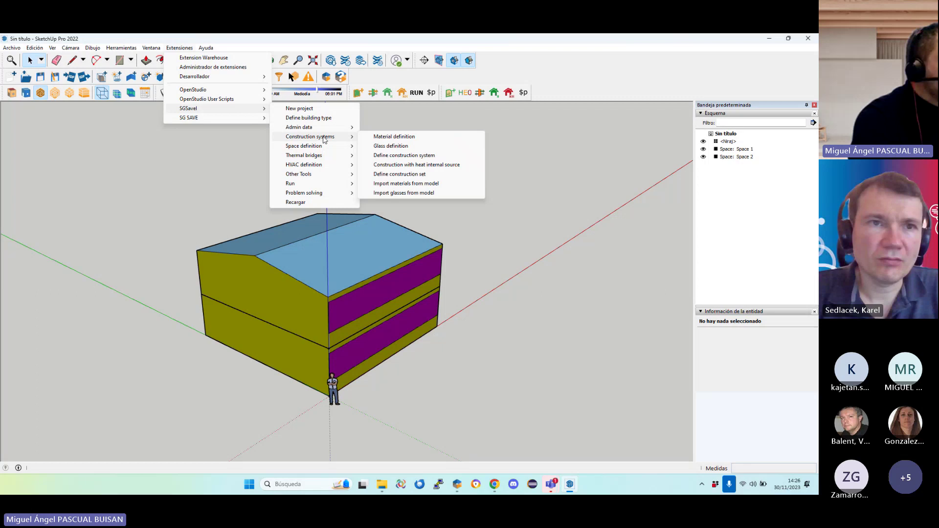
click(411, 175)
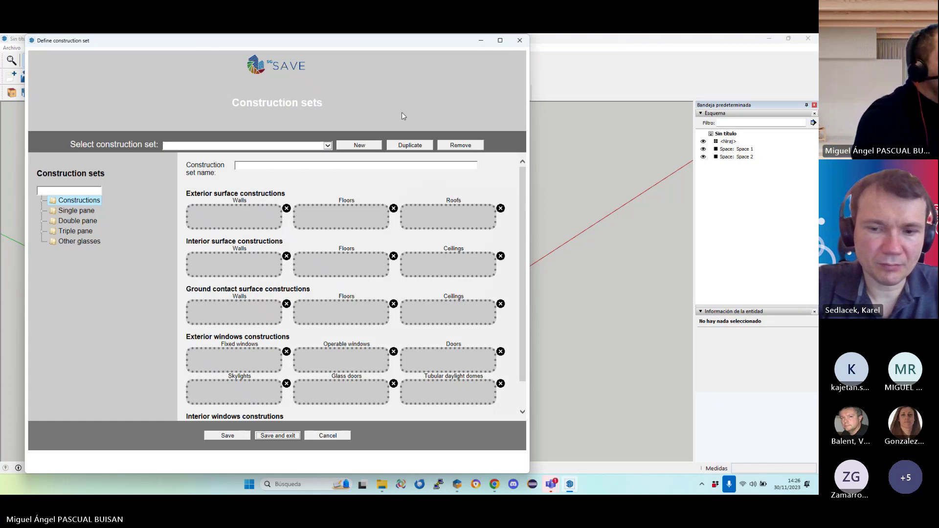
click(500, 40)
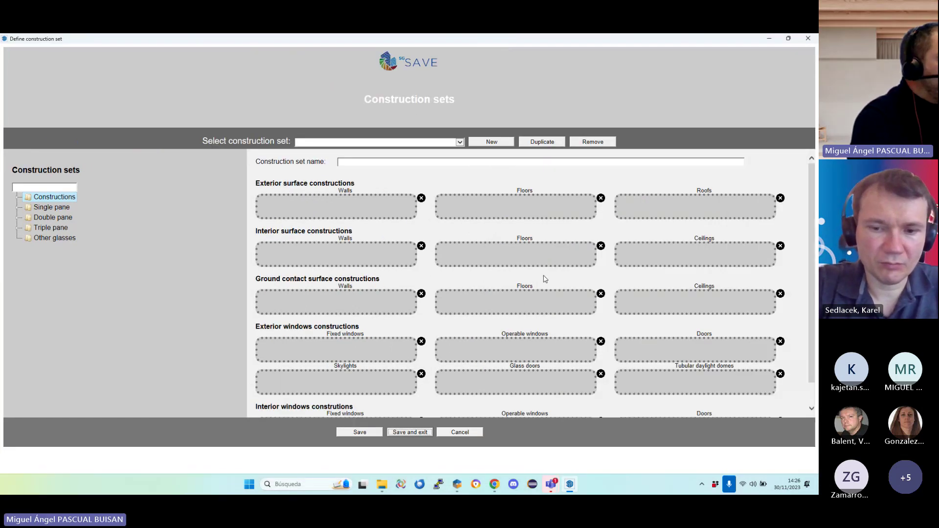
click(460, 142)
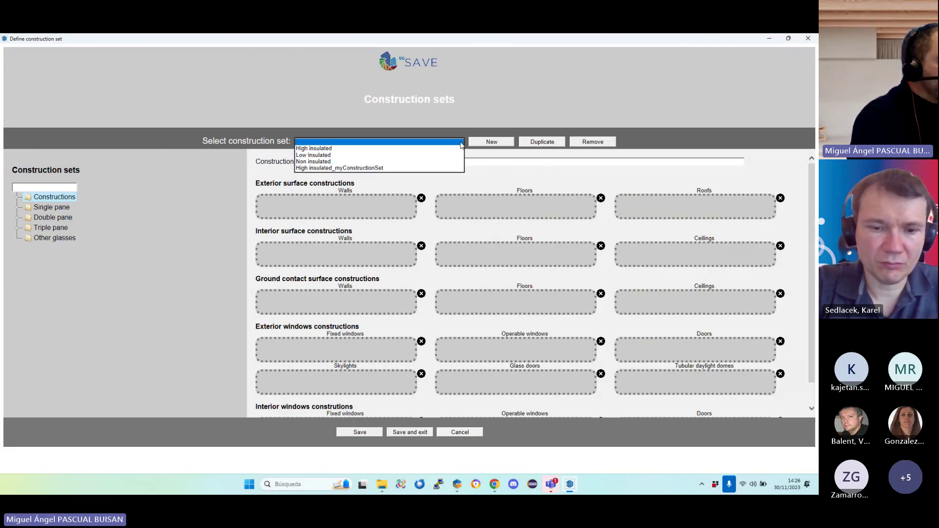
click(395, 171)
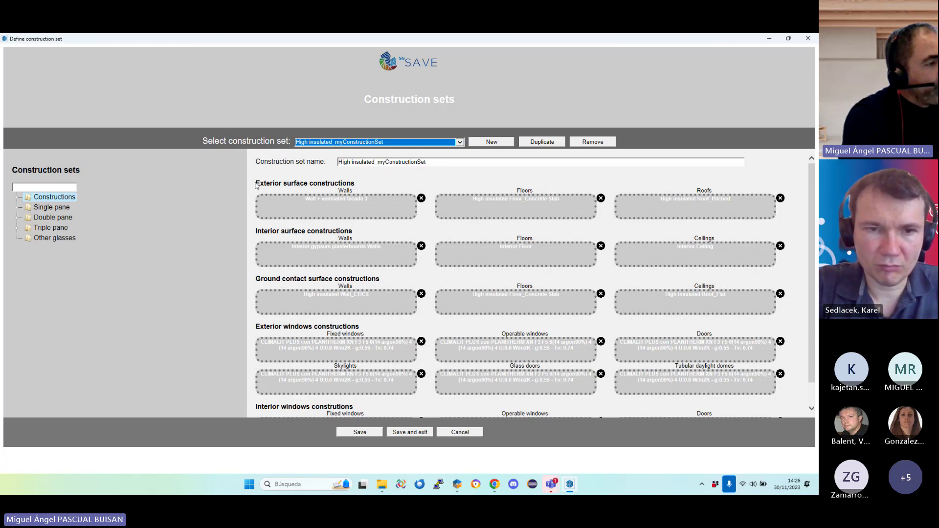
Review the set's exterior, interior, ground contact and window constructions, then close the definition without saving
drag(255, 184, 300, 184)
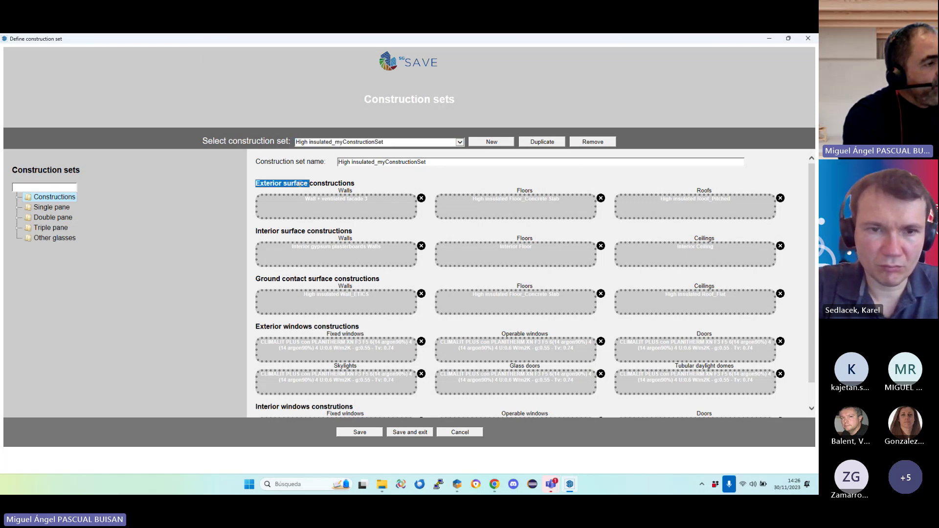
click(712, 192)
click(709, 200)
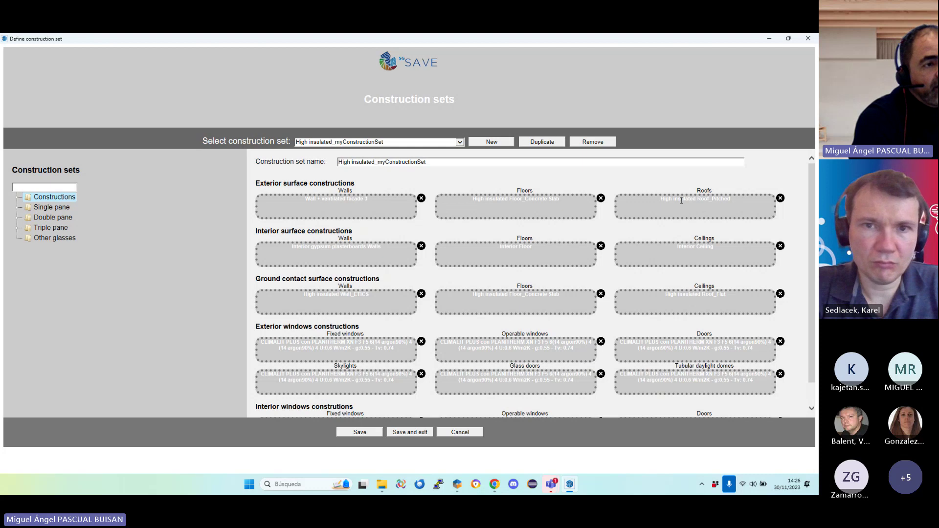
scroll(680, 238, down, 1)
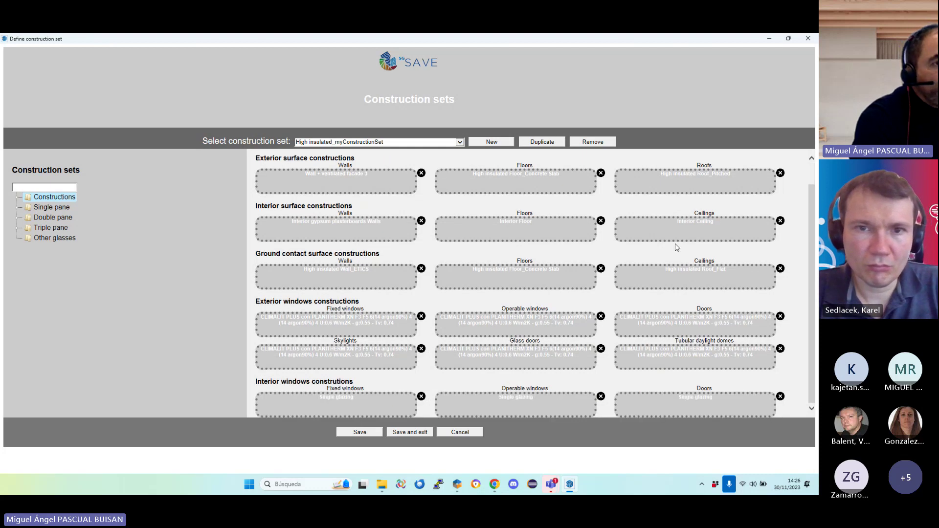
scroll(676, 245, up, 1)
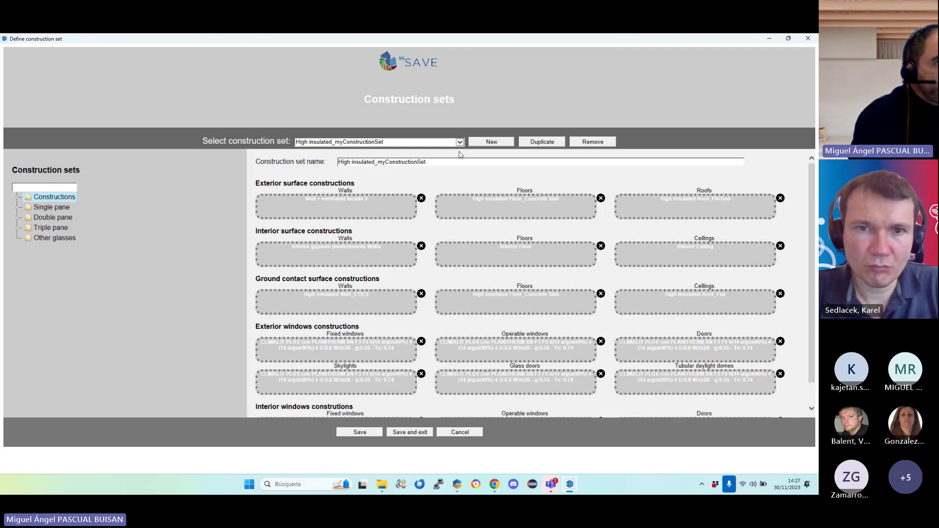
click(809, 41)
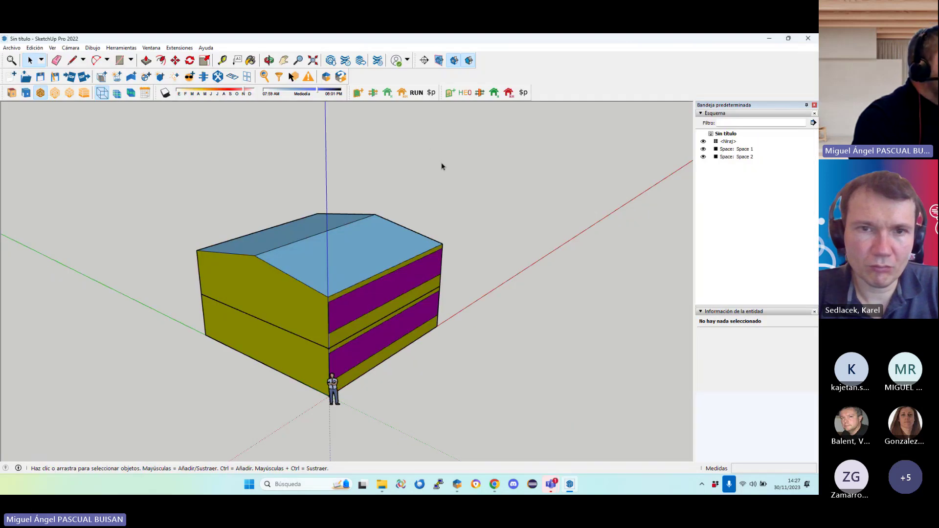
Open the SGSave construction system definition and load Pitched Roof 1 to examine its layers, transmittance and resistance
click(180, 49)
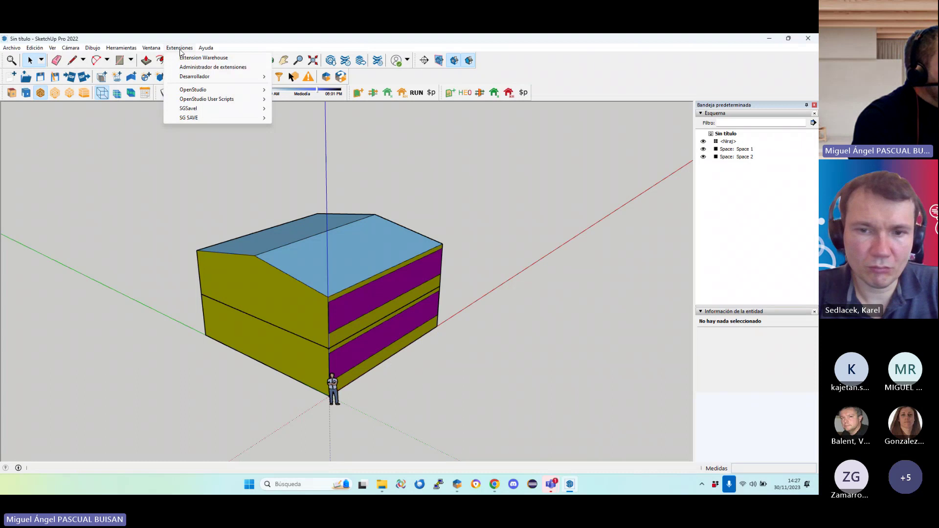
mouse_move(191, 108)
mouse_move(314, 136)
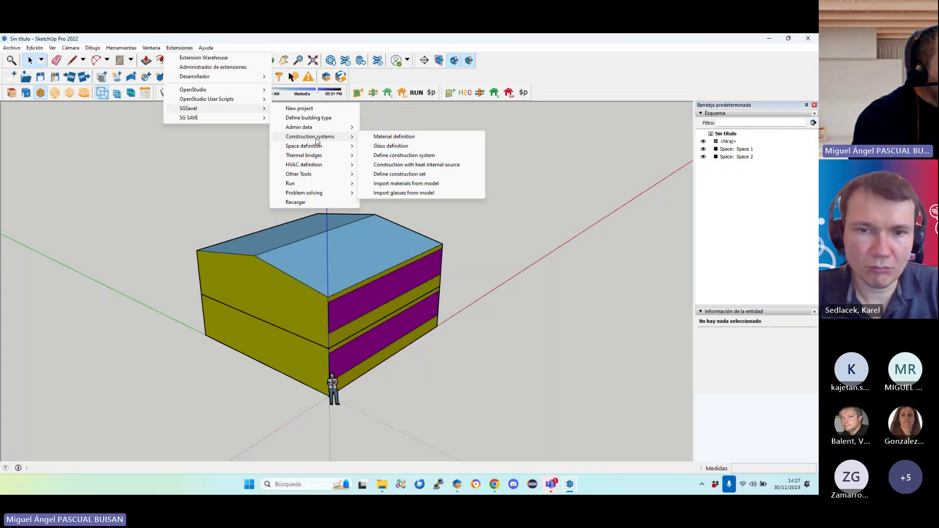
click(405, 156)
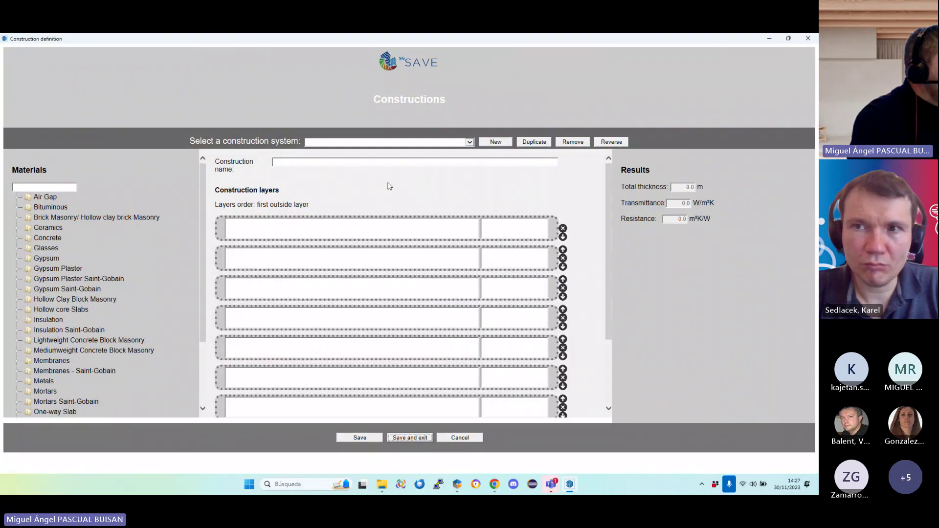
click(469, 141)
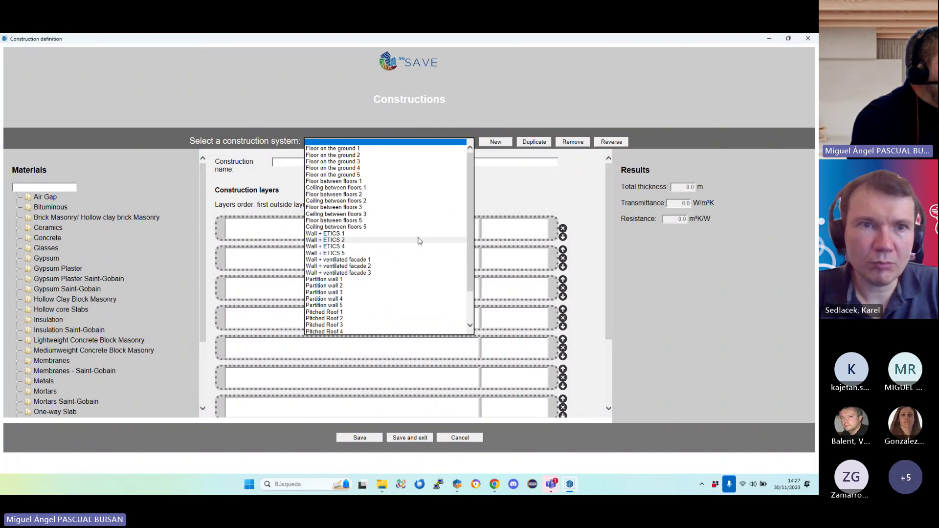
scroll(419, 240, down, 2)
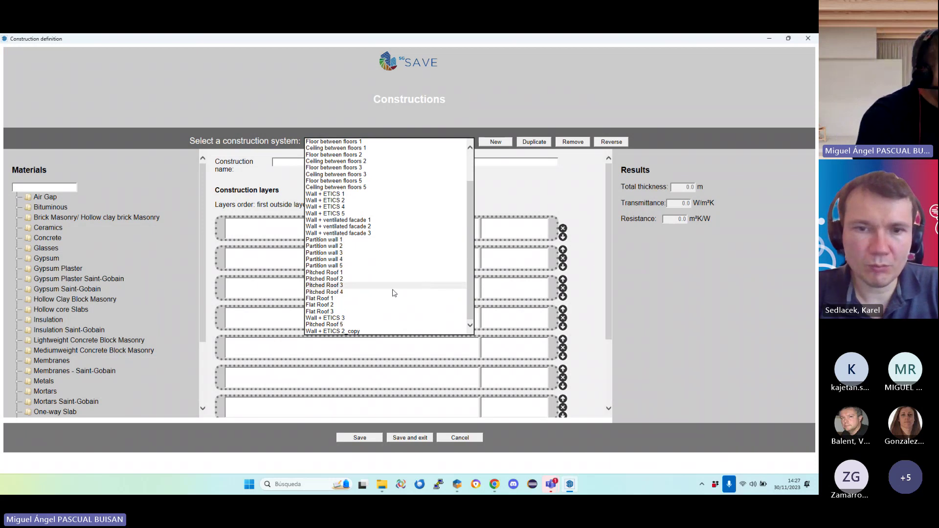
click(317, 272)
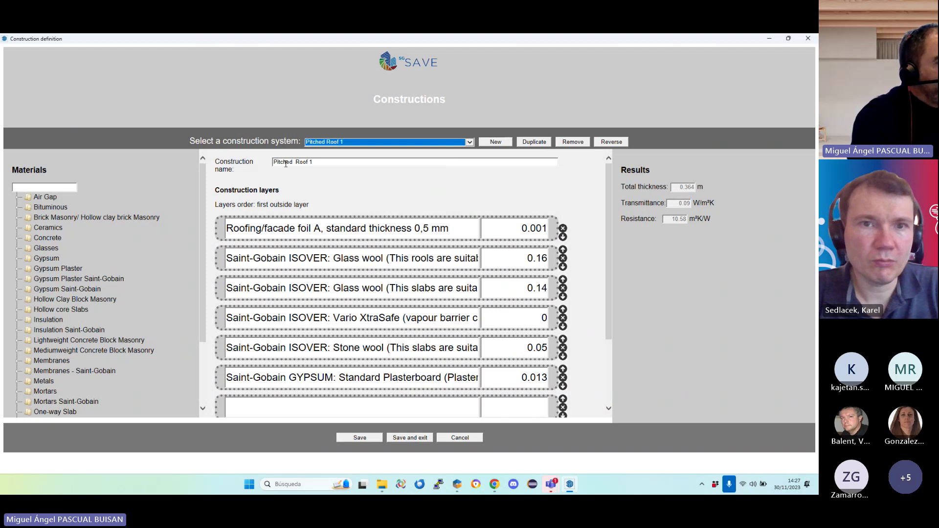
click(685, 223)
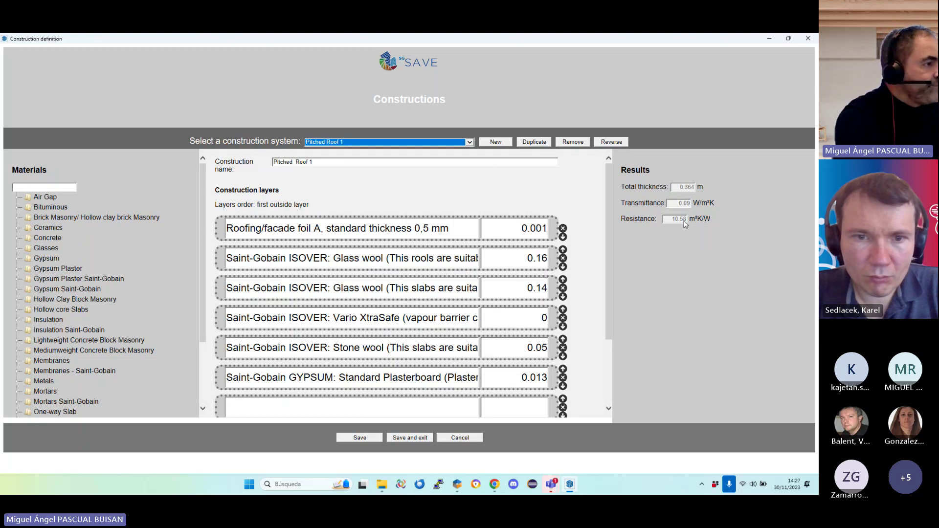
Load Pitched Roof 2 and Pitched Roof 3 in turn to compare their layers and thermal results
click(401, 142)
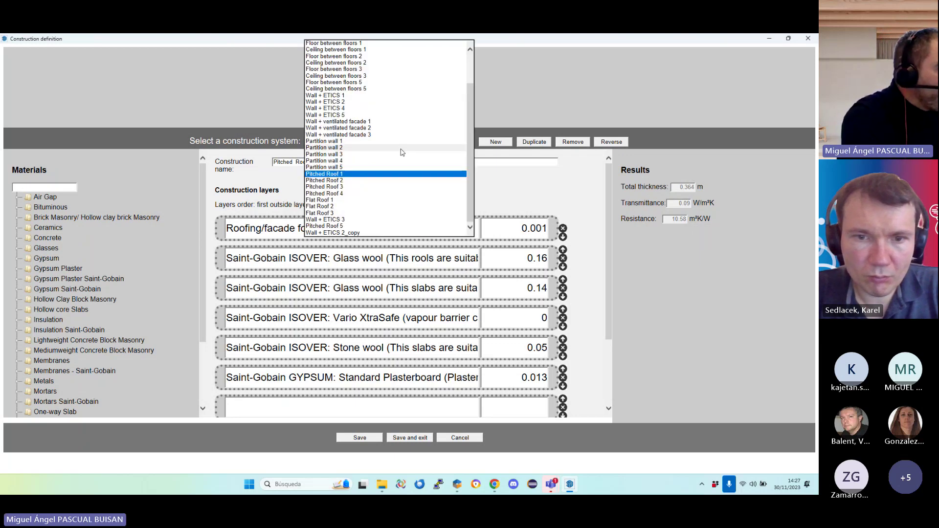
click(355, 181)
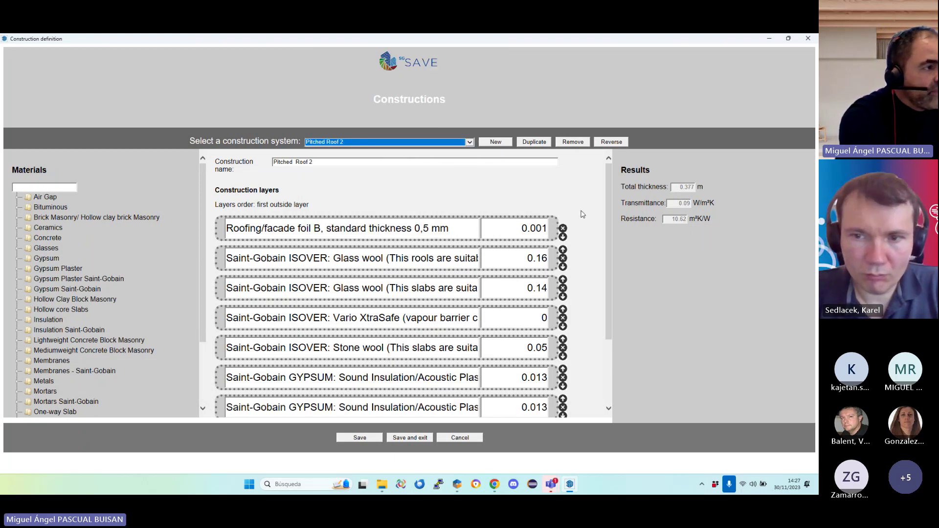
click(469, 142)
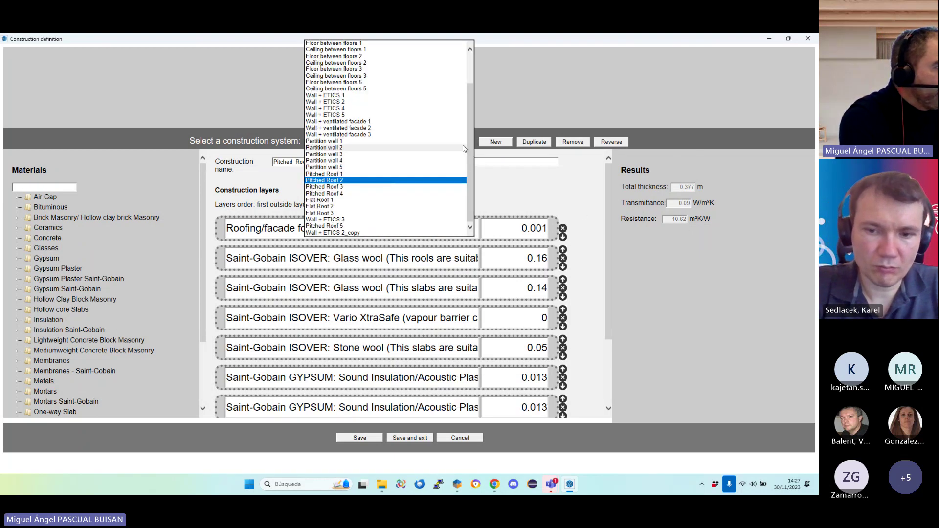
click(356, 187)
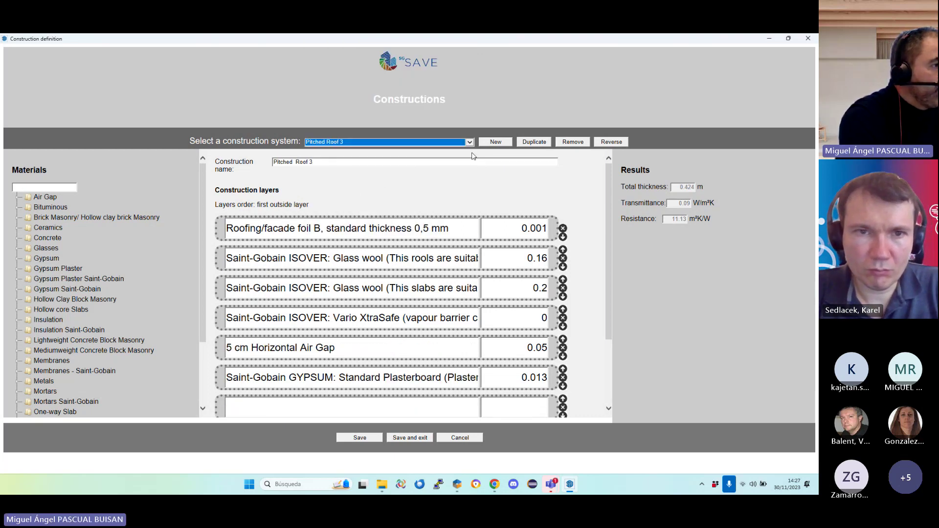
Load Pitched Roof 4 and Pitched Roof 5 in turn to compare their layers, transmittance and resistance
click(469, 142)
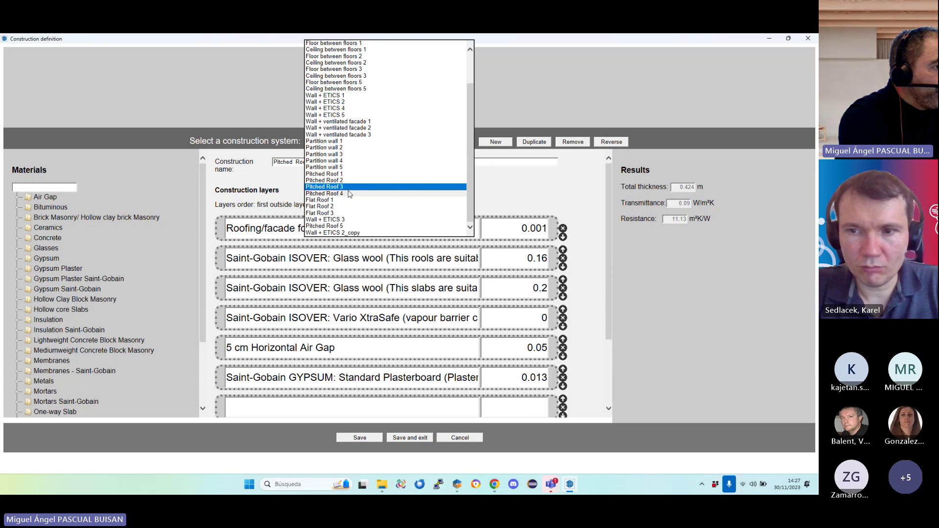
click(349, 193)
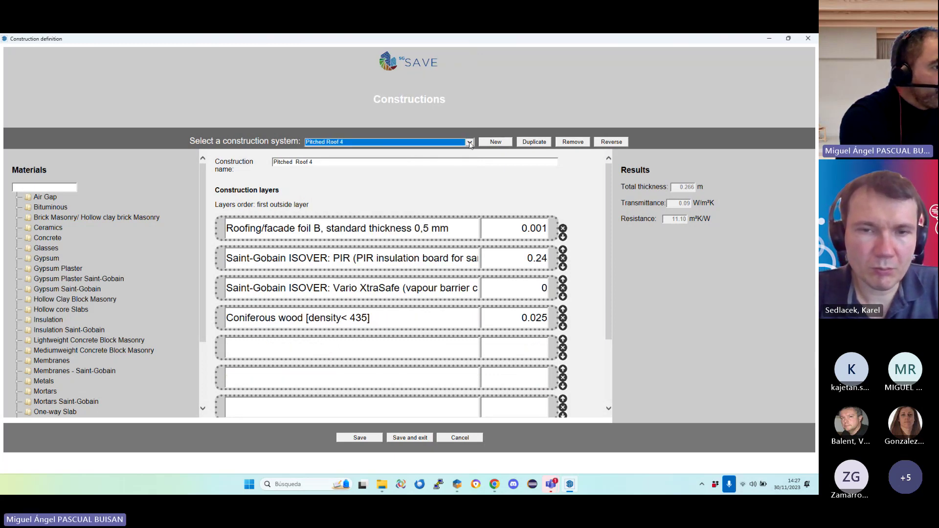
click(470, 142)
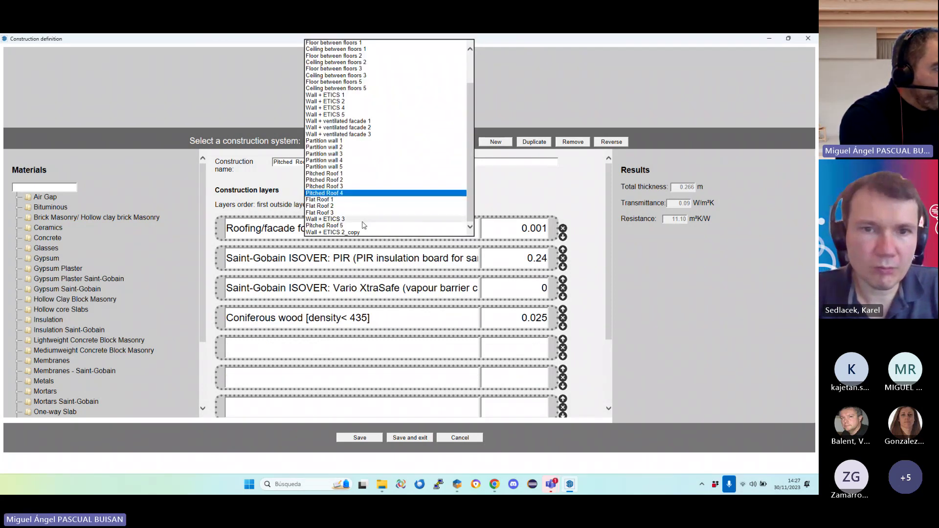
click(342, 225)
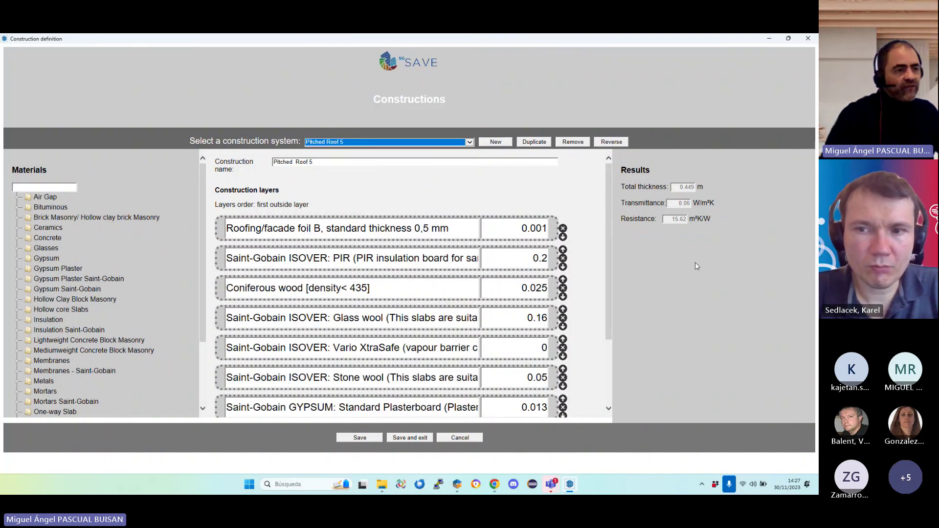
Examine the full layer build-up of Pitched Roof 5 alongside its thermal results, then save and close the construction definition
scroll(386, 220, down, 1)
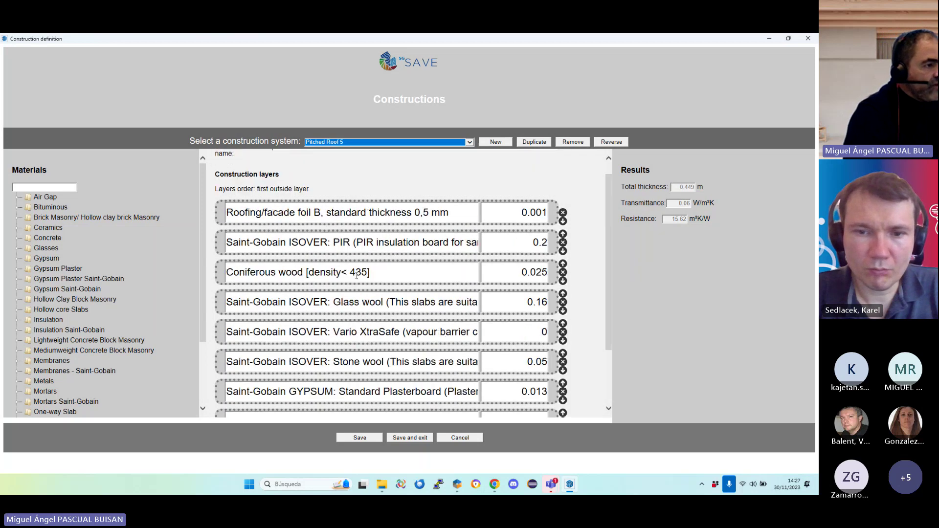
scroll(386, 221, down, 1)
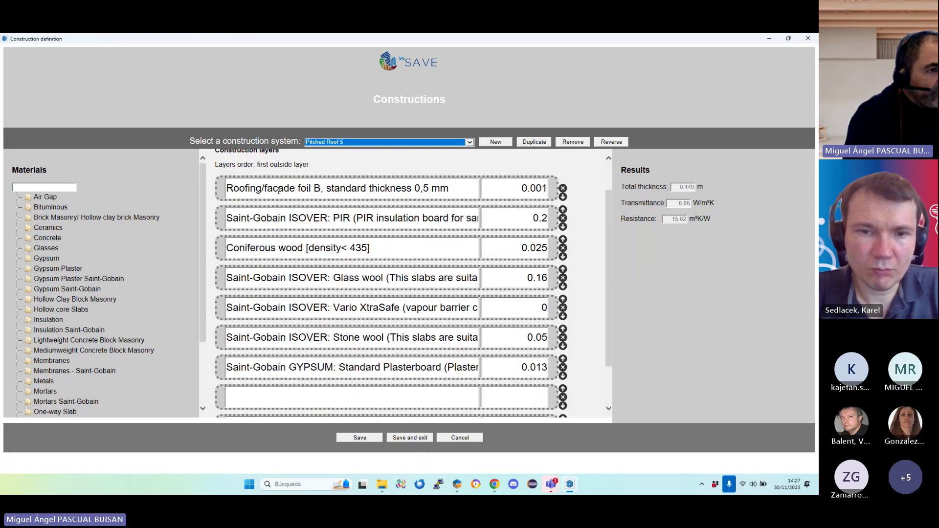
scroll(379, 303, up, 2)
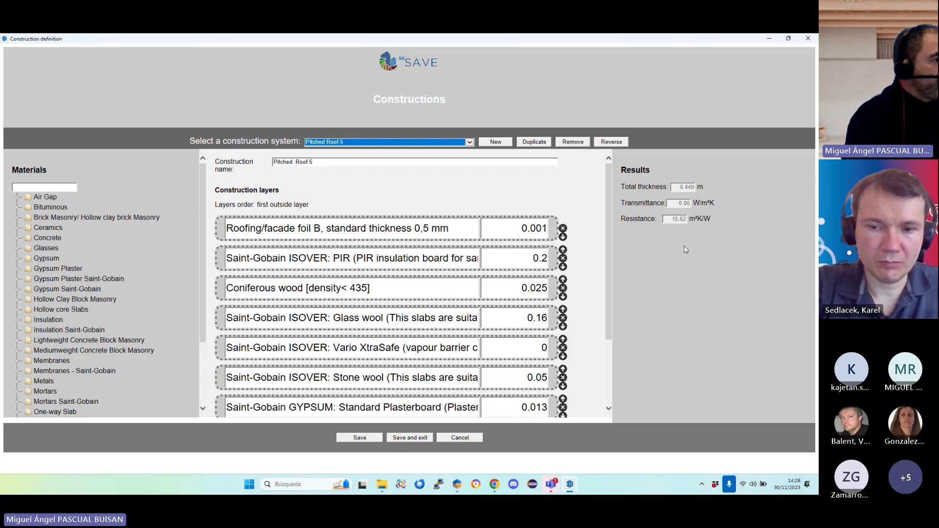
scroll(470, 274, down, 1)
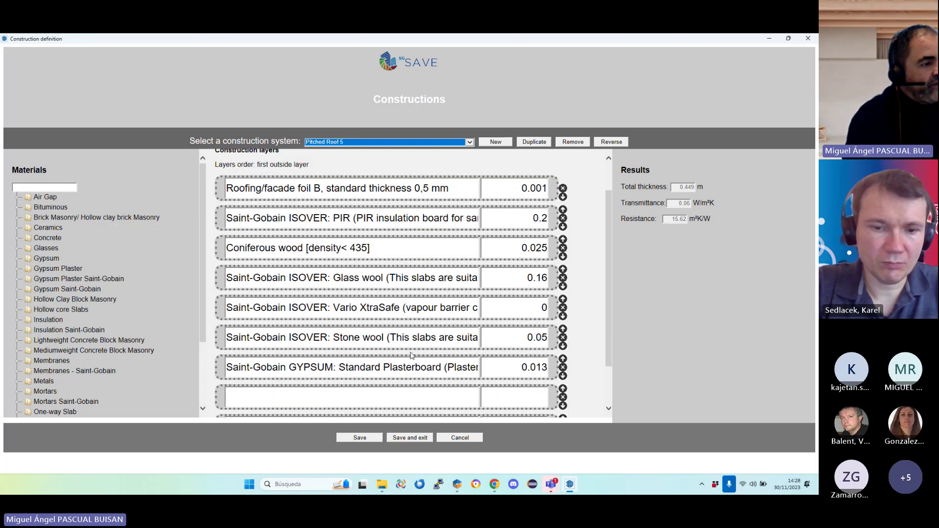
scroll(478, 324, down, 1)
scroll(486, 313, up, 2)
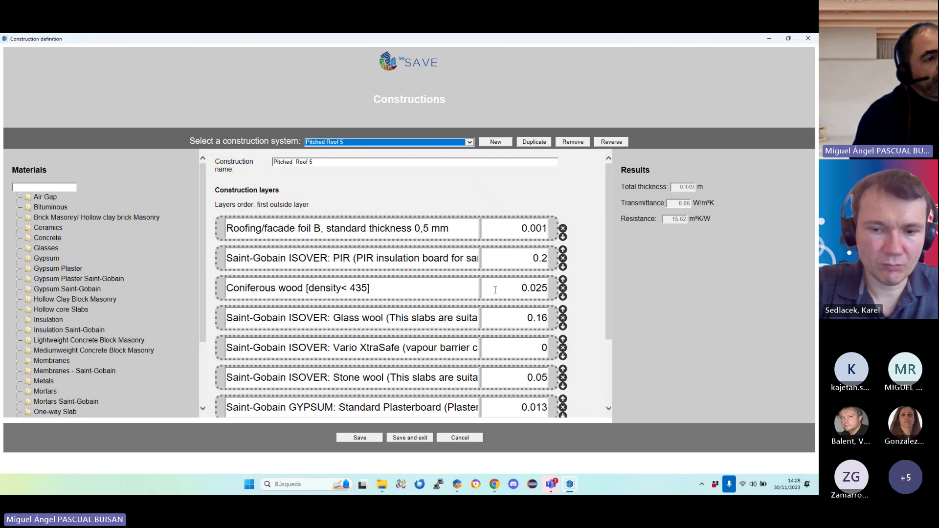
scroll(495, 290, down, 1)
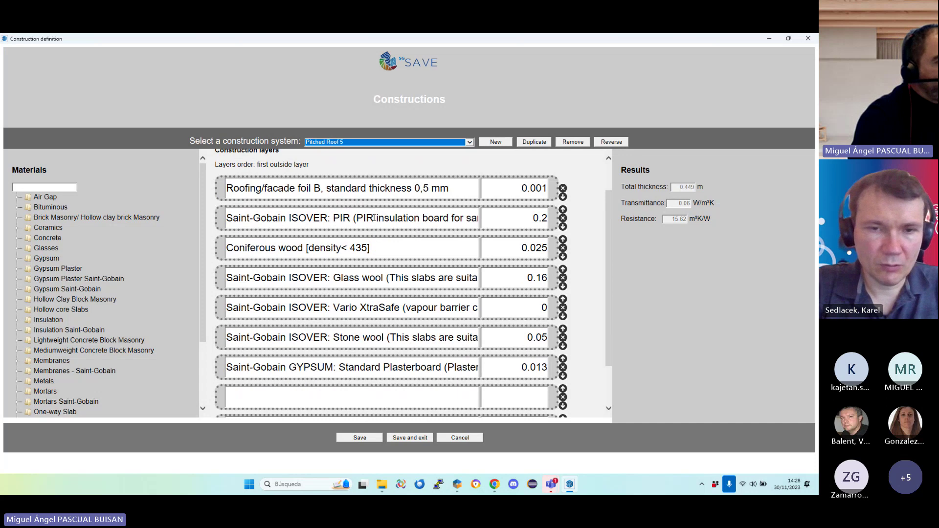
scroll(418, 270, down, 1)
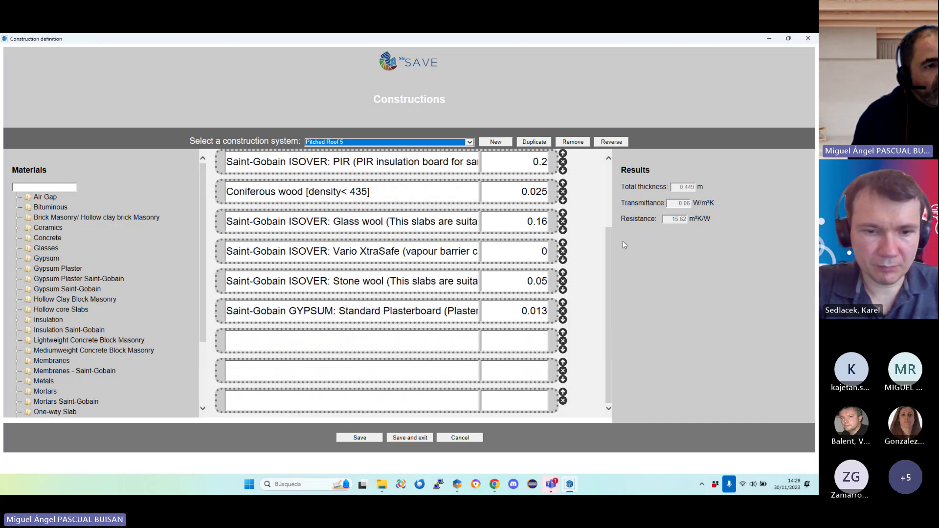
scroll(465, 205, up, 2)
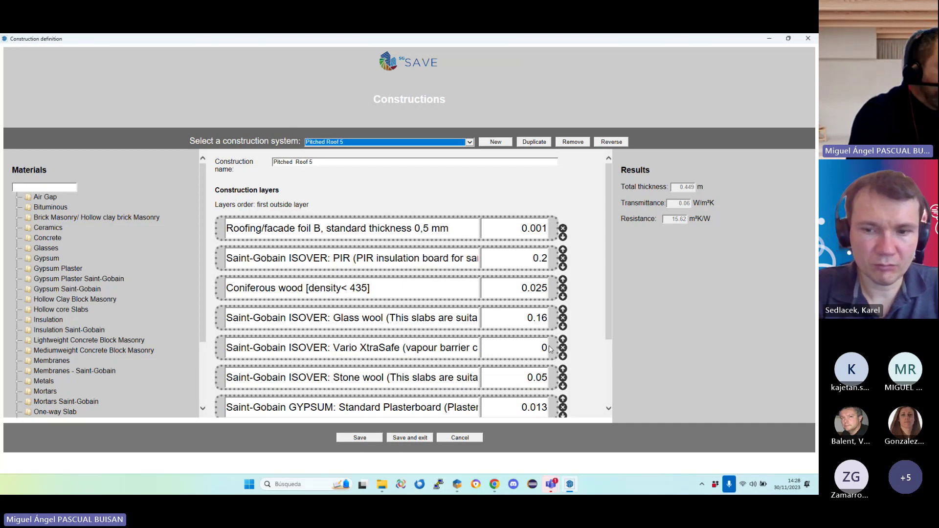
click(363, 437)
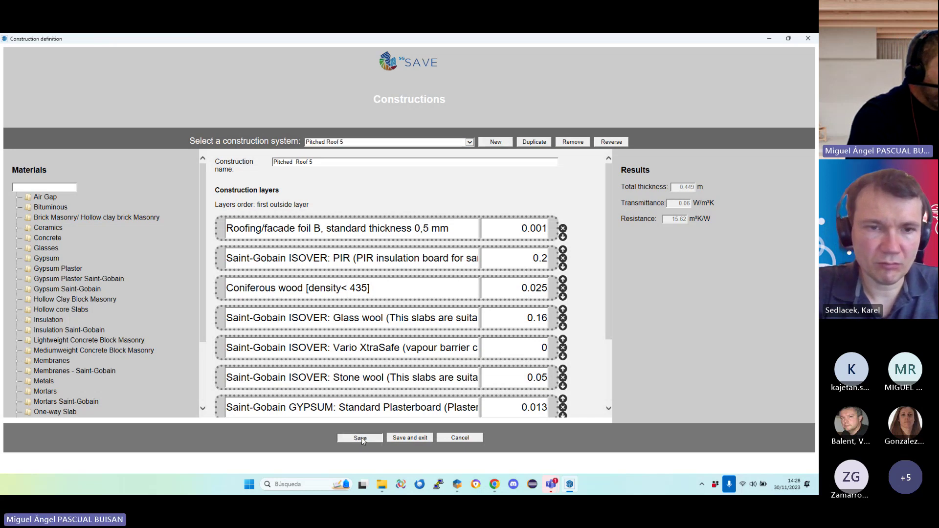
click(460, 437)
Open the SGSave construction set definition in a maximized window and load High insulated_myConstructionSet for editing
middle_drag(432, 279, 267, 258)
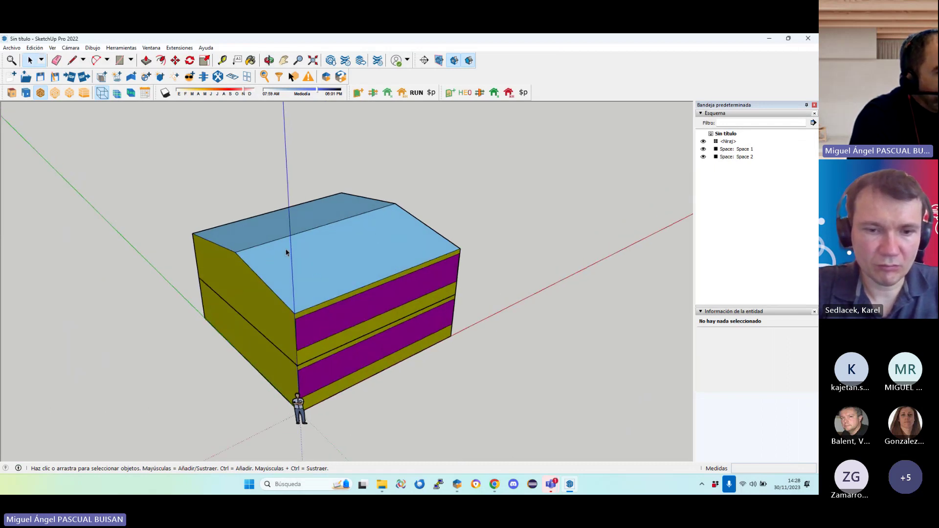
middle_drag(334, 246, 358, 213)
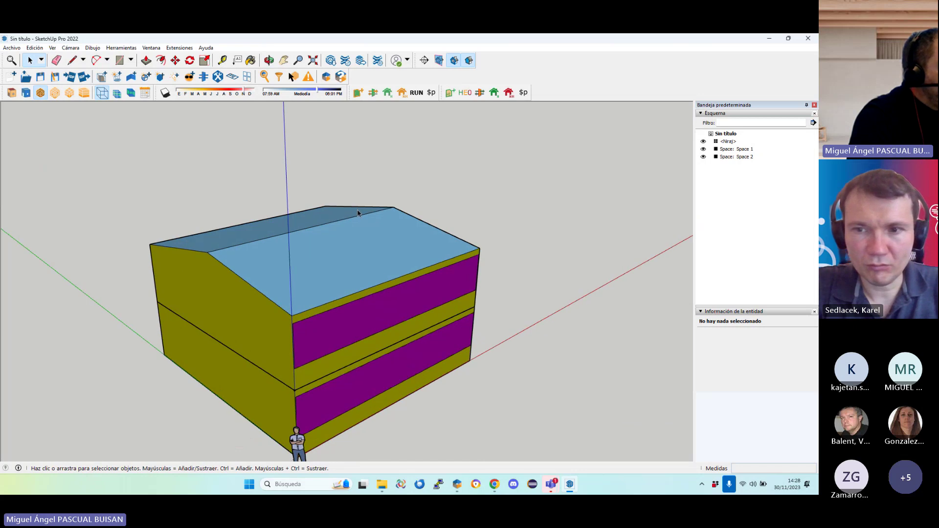
scroll(362, 235, down, 2)
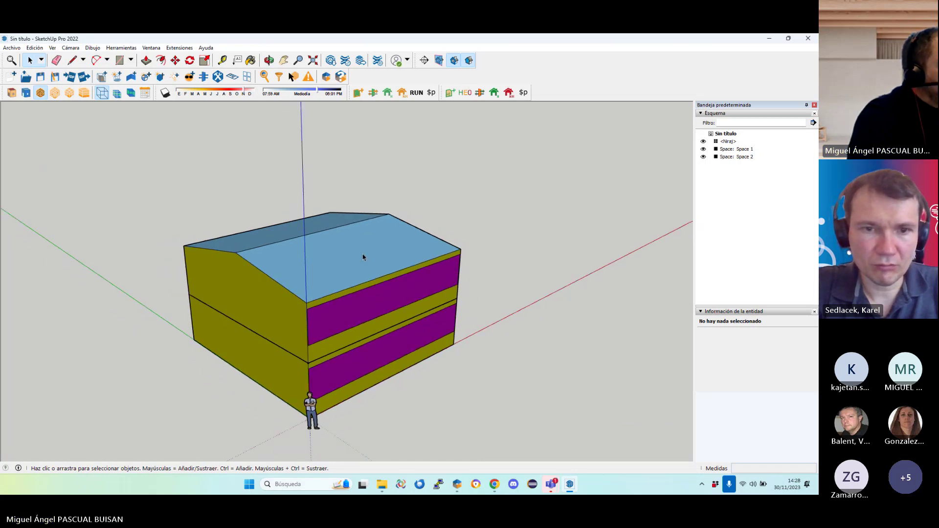
click(183, 48)
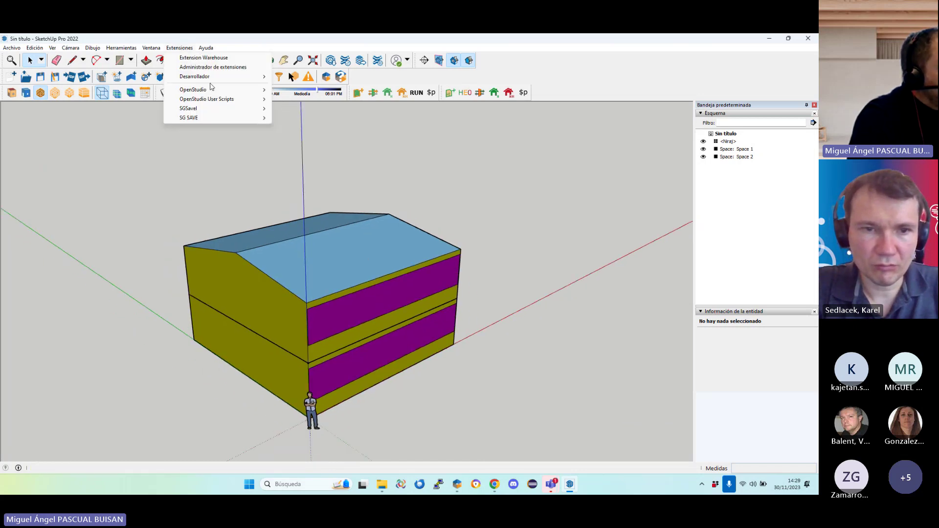
mouse_move(202, 113)
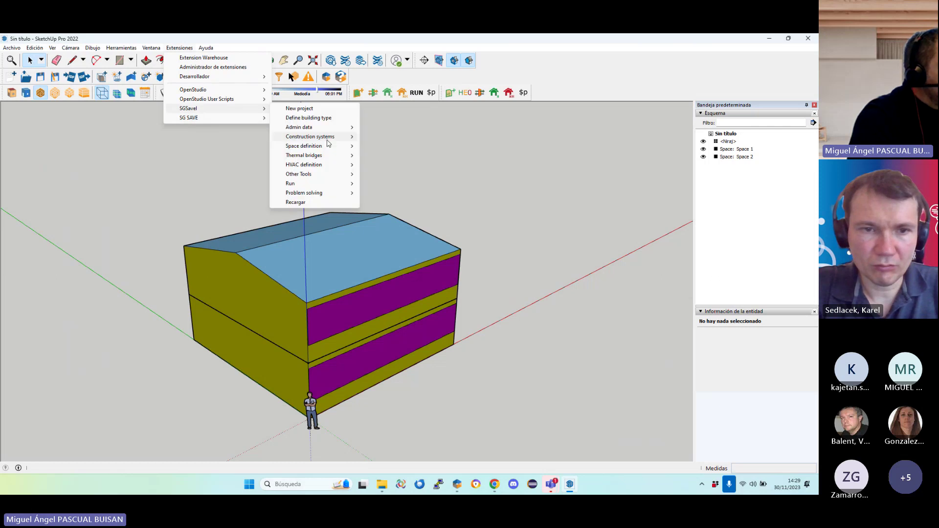
mouse_move(332, 138)
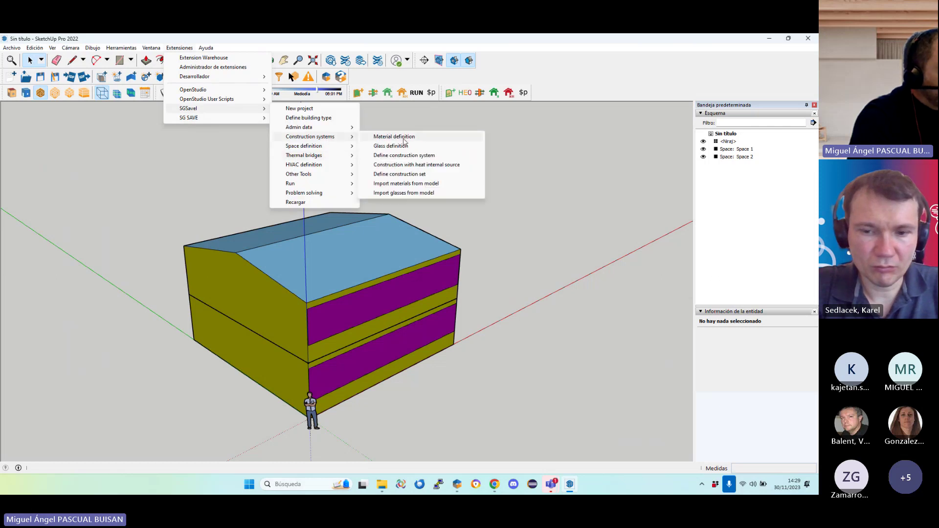
click(415, 175)
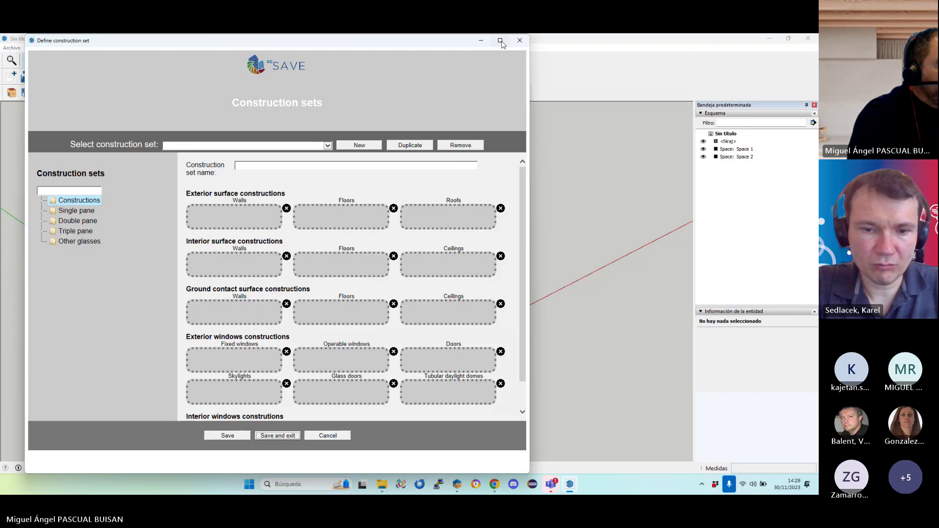
click(500, 40)
click(343, 143)
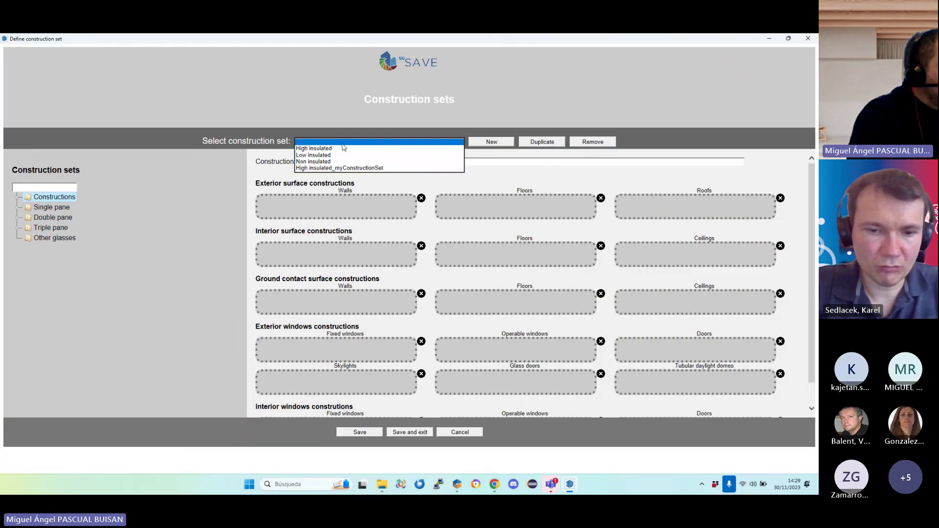
click(353, 169)
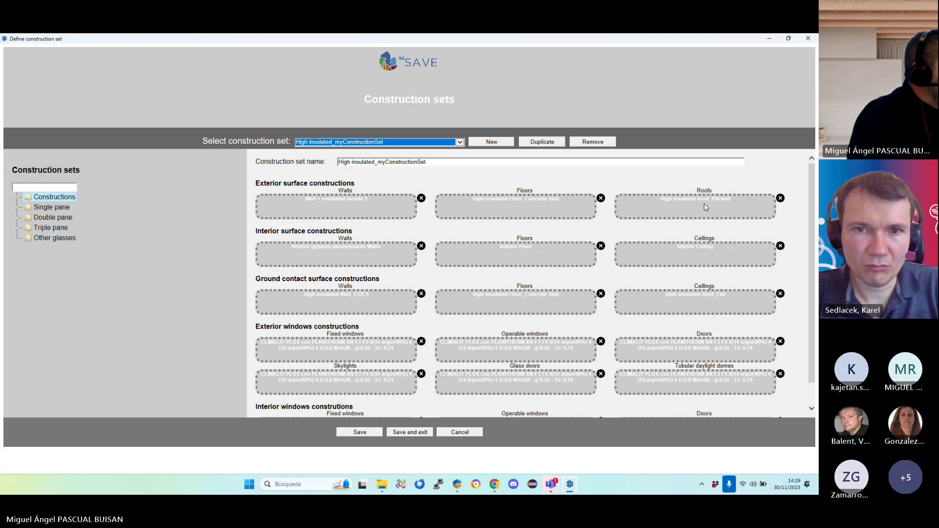
Assign Pitched Roof 5 as the set's exterior roof construction, then save the set and exit
click(18, 197)
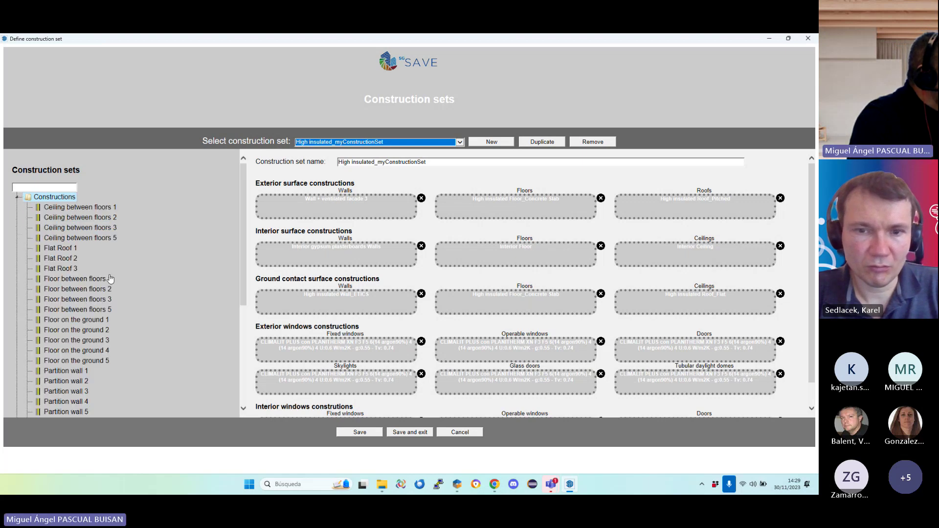
scroll(125, 341, down, 5)
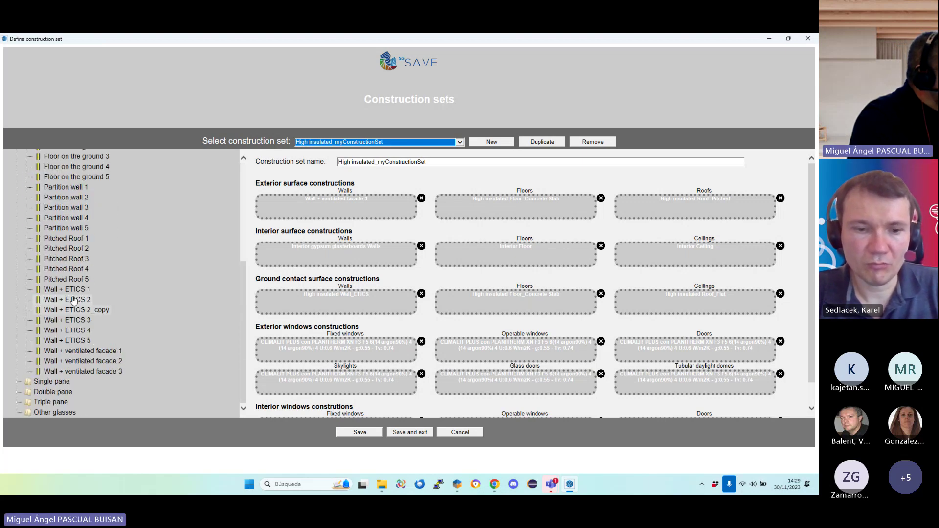
drag(71, 279, 644, 204)
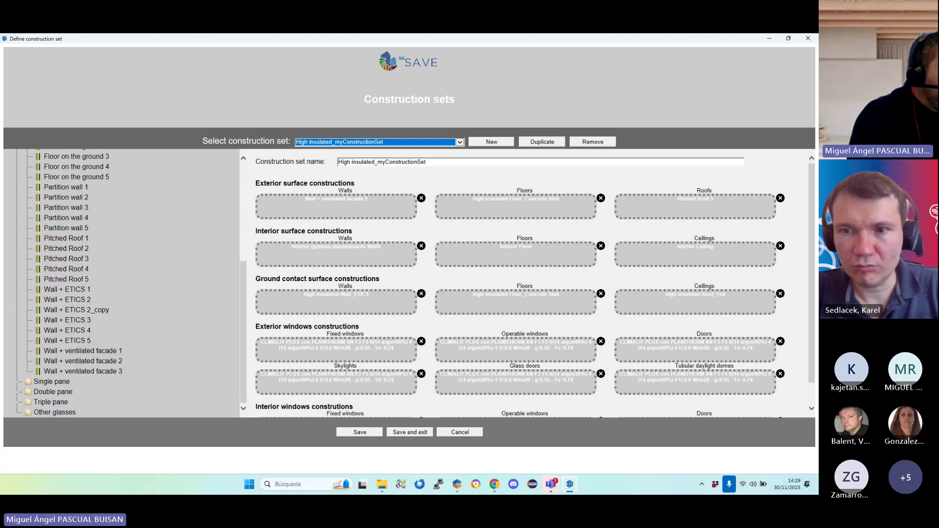
click(420, 433)
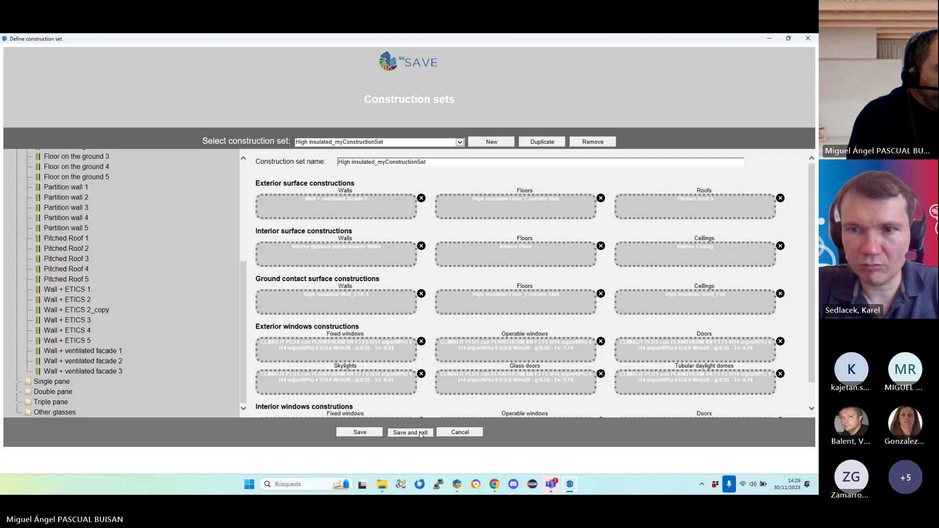
Inspect the updated roof on the house, then reopen the day2 model in the OpenStudio application and run its simulation
middle_drag(328, 275, 381, 231)
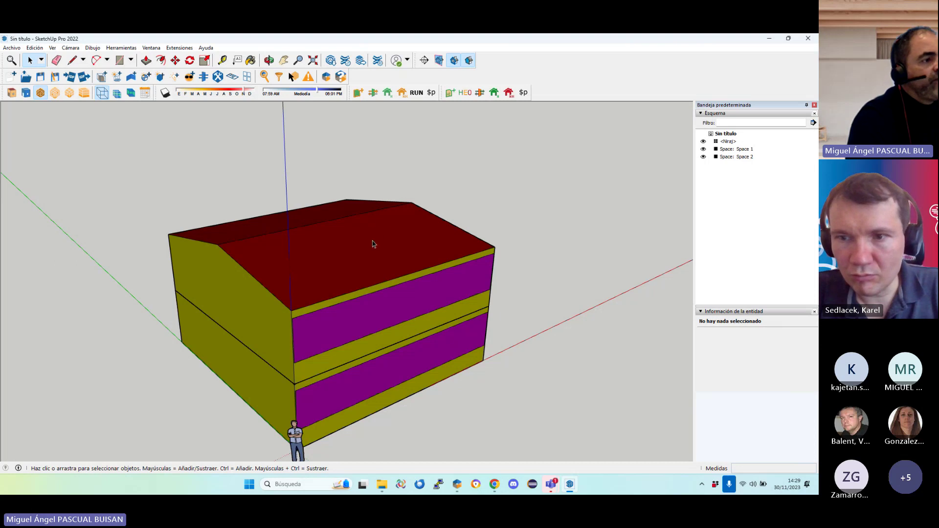
scroll(401, 264, down, 2)
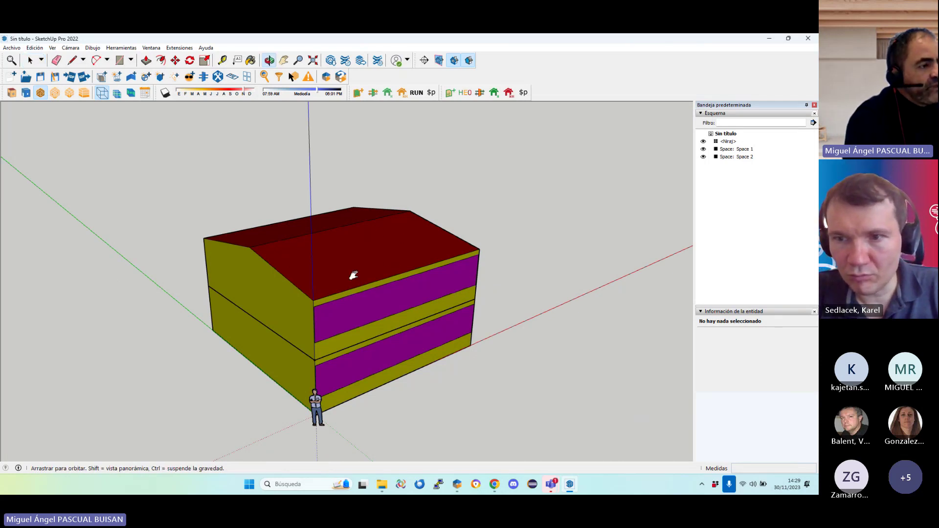
shift+middle_drag(355, 279, 412, 268)
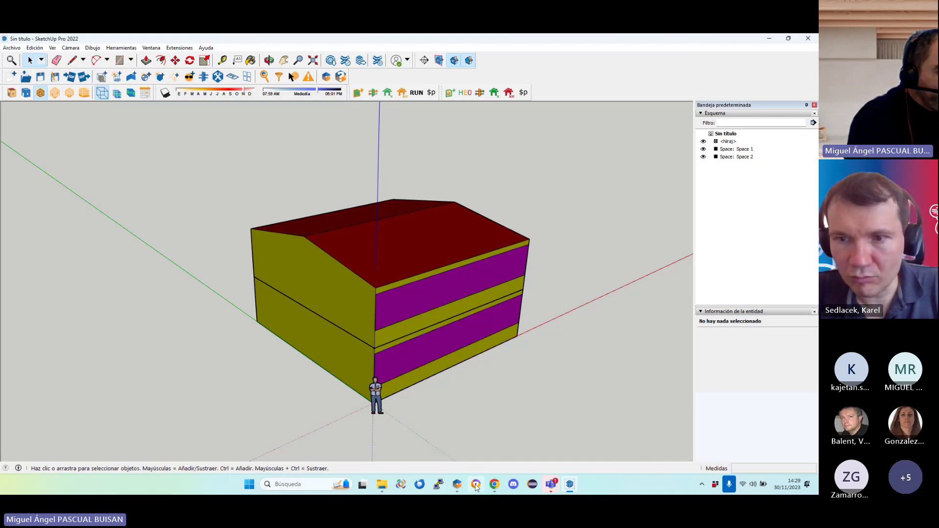
click(460, 486)
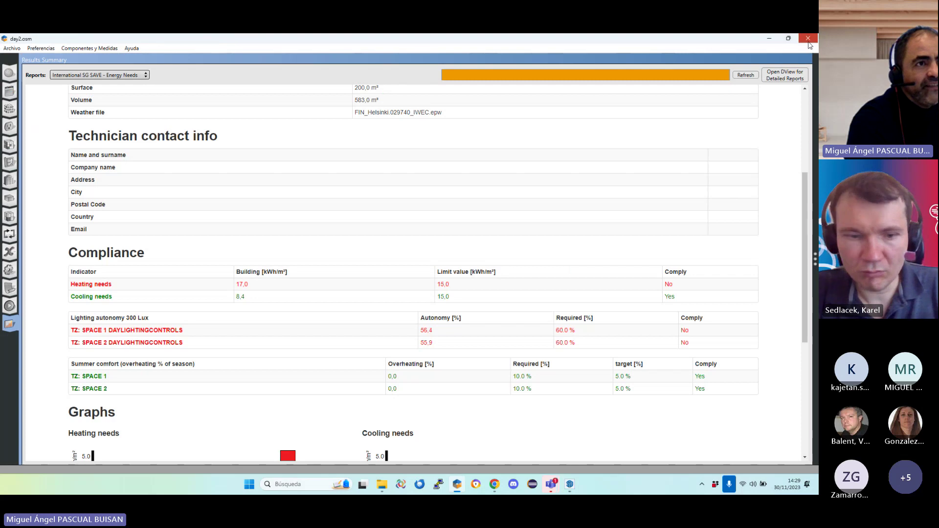
click(460, 487)
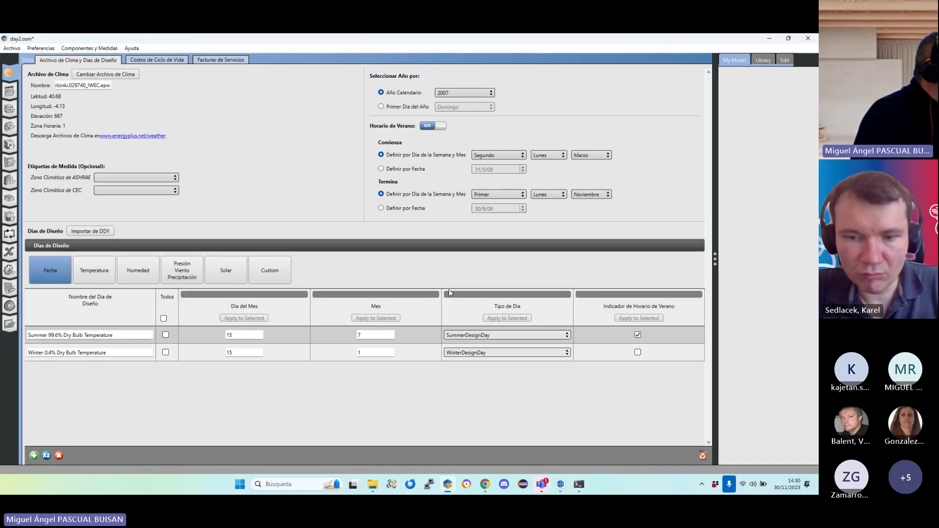
click(9, 306)
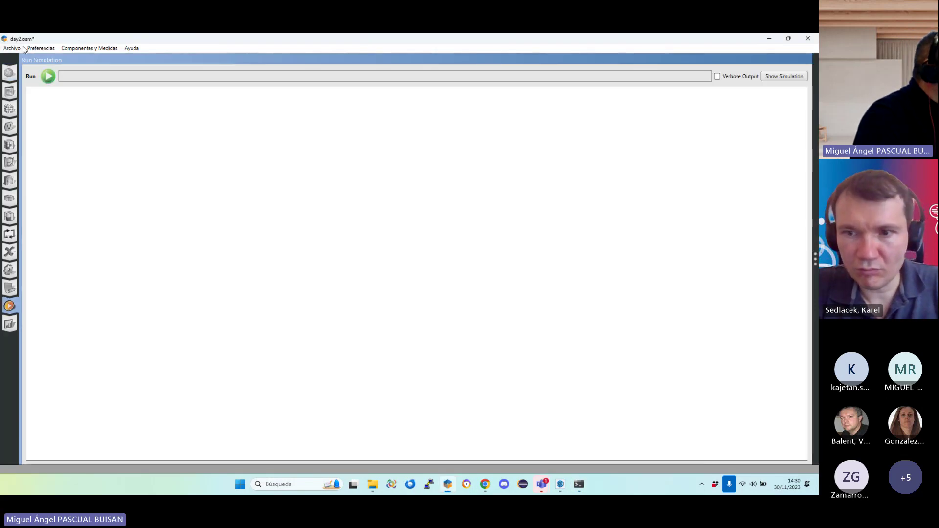
click(47, 76)
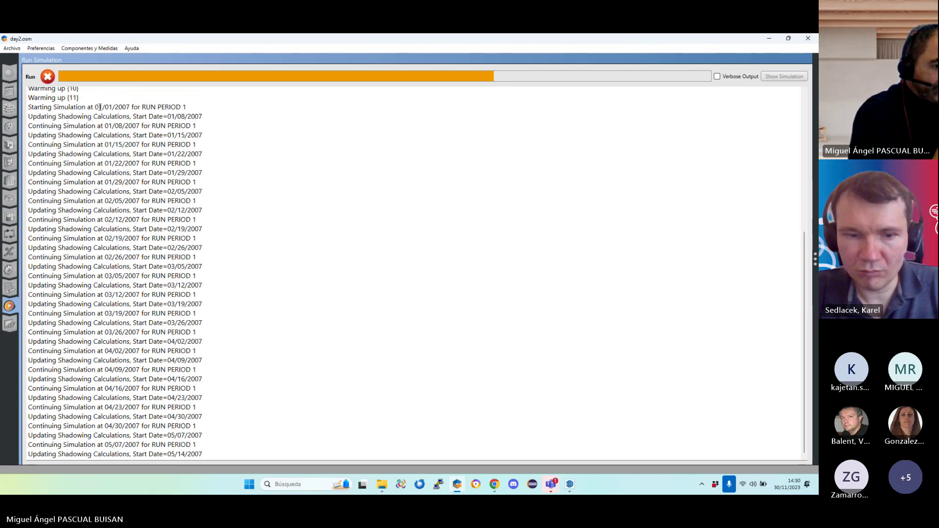
Open the results summary of the day2 simulation
click(551, 485)
click(578, 439)
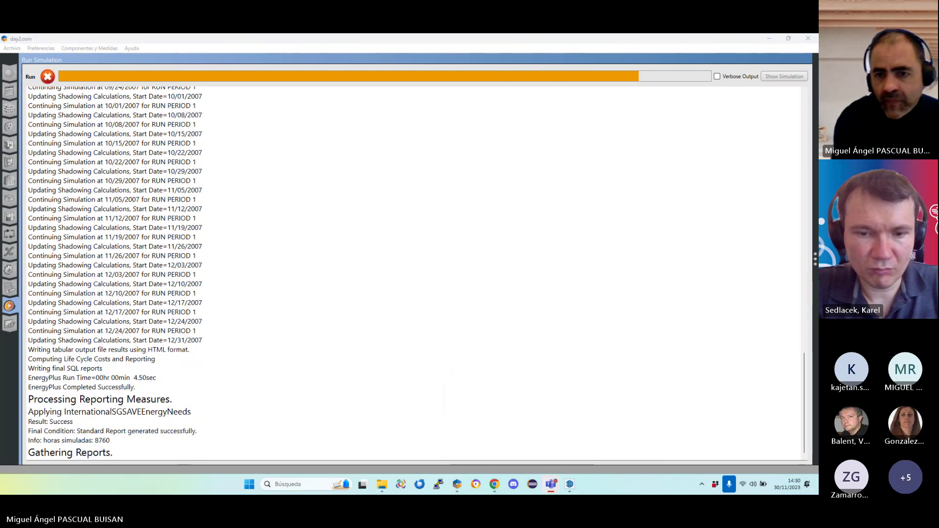
click(8, 326)
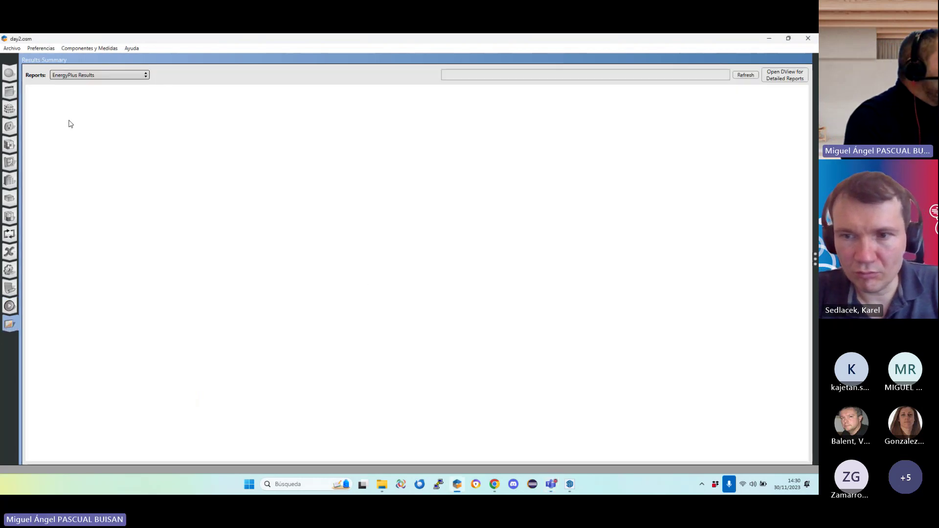
Display the International SG SAVE - Energy Needs report and examine the compliance results for heating, cooling and lighting autonomy
click(76, 76)
click(82, 92)
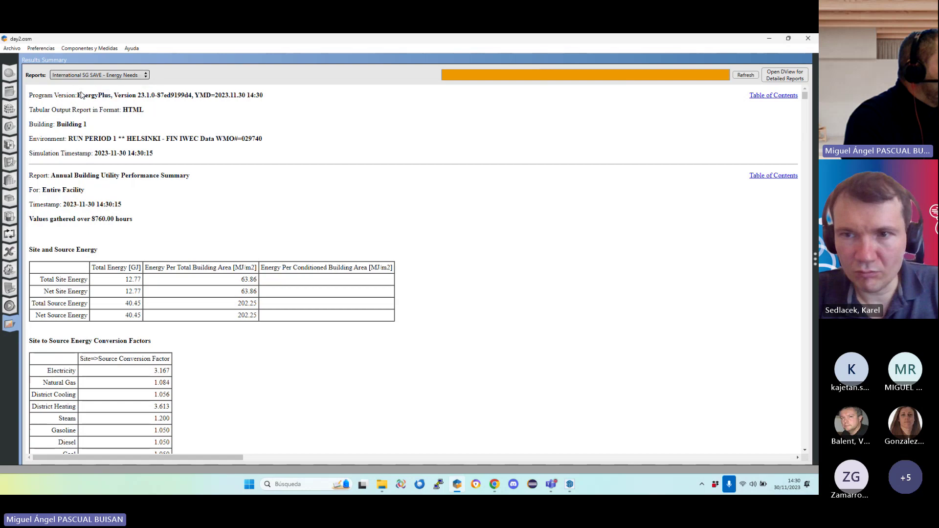
scroll(390, 300, down, 3)
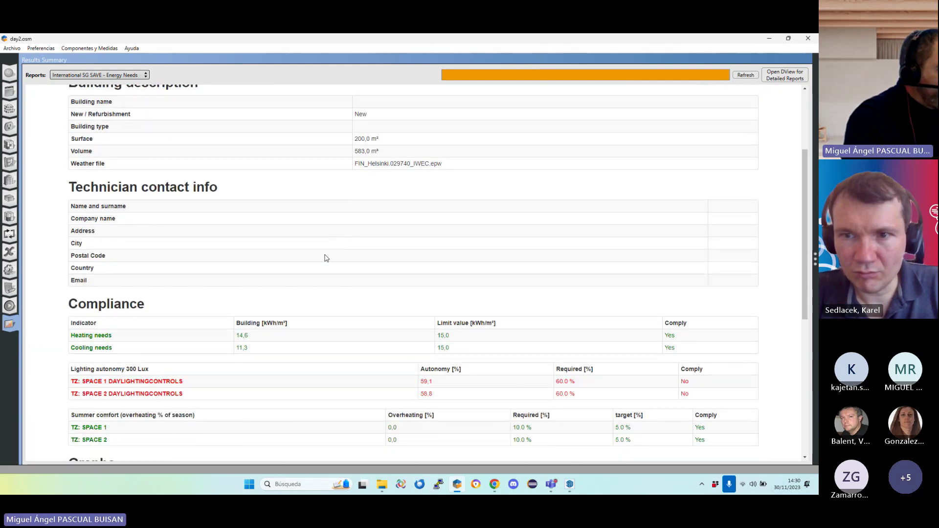
scroll(258, 347, down, 1)
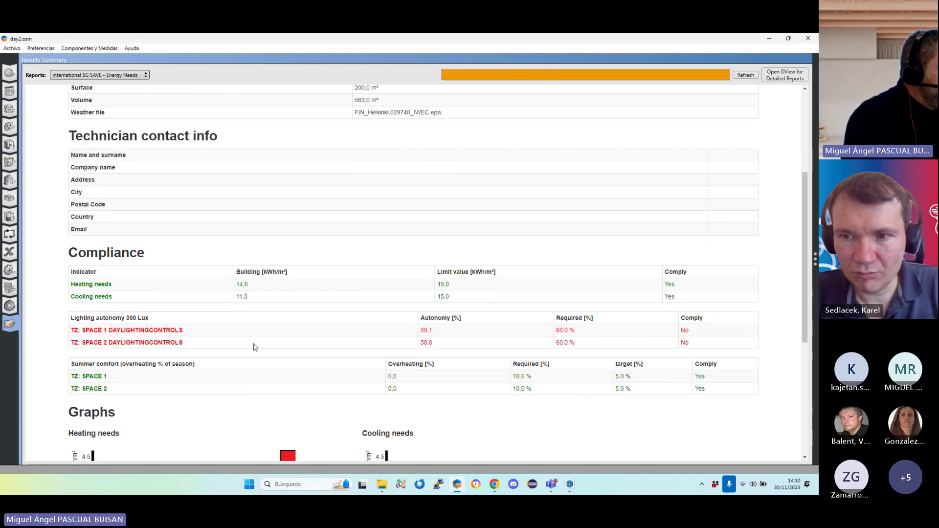
drag(237, 284, 264, 286)
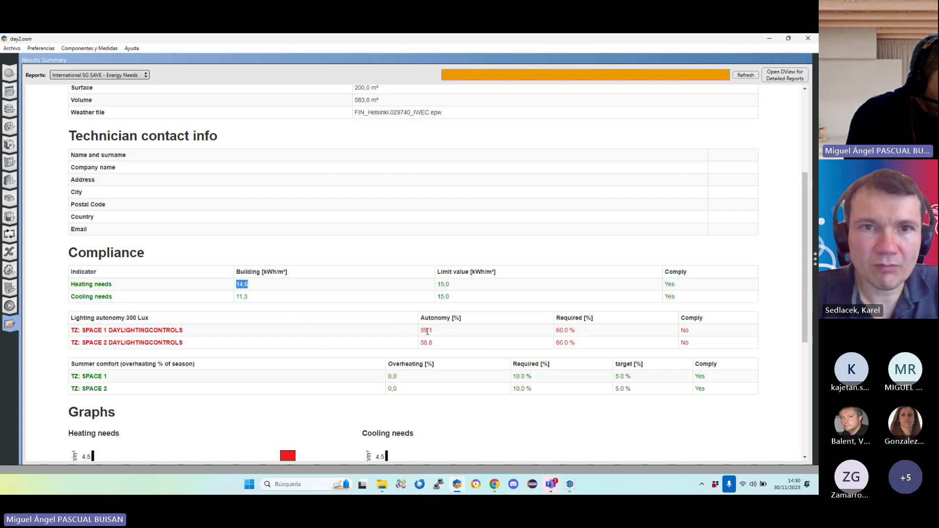
drag(427, 331, 433, 331)
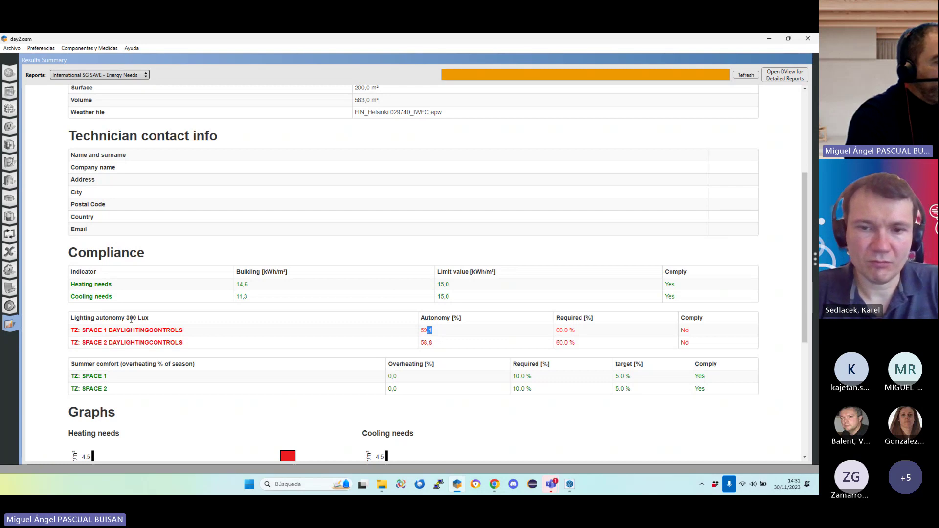
drag(127, 318, 154, 318)
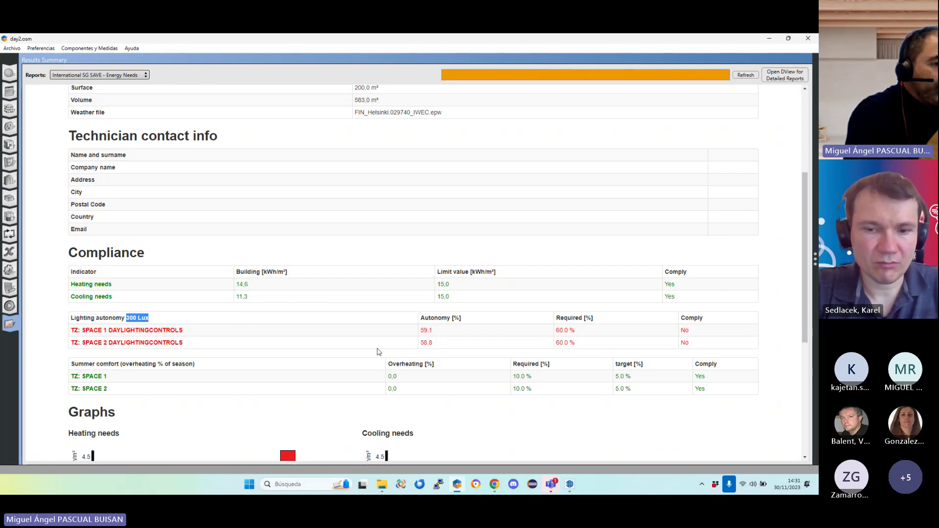
Close the OpenStudio application and reload the updated day2.osm model in SketchUp
click(813, 38)
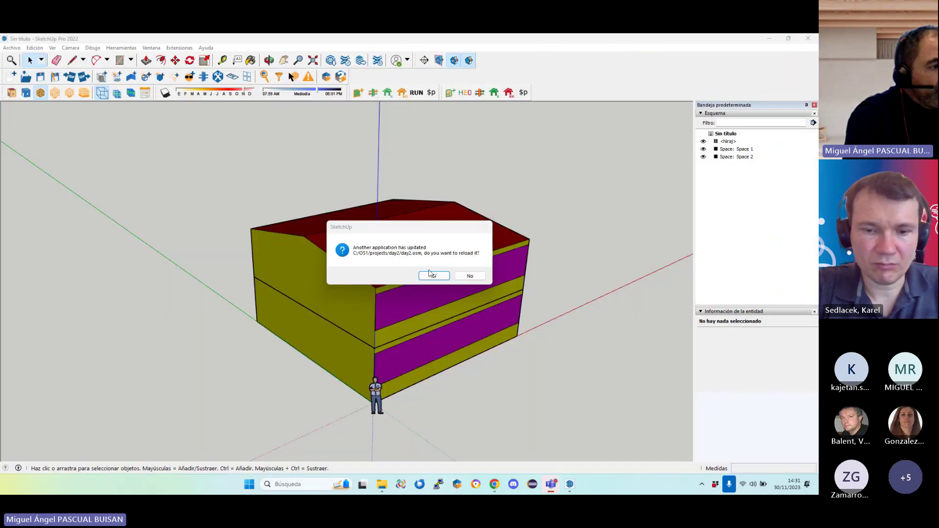
click(431, 275)
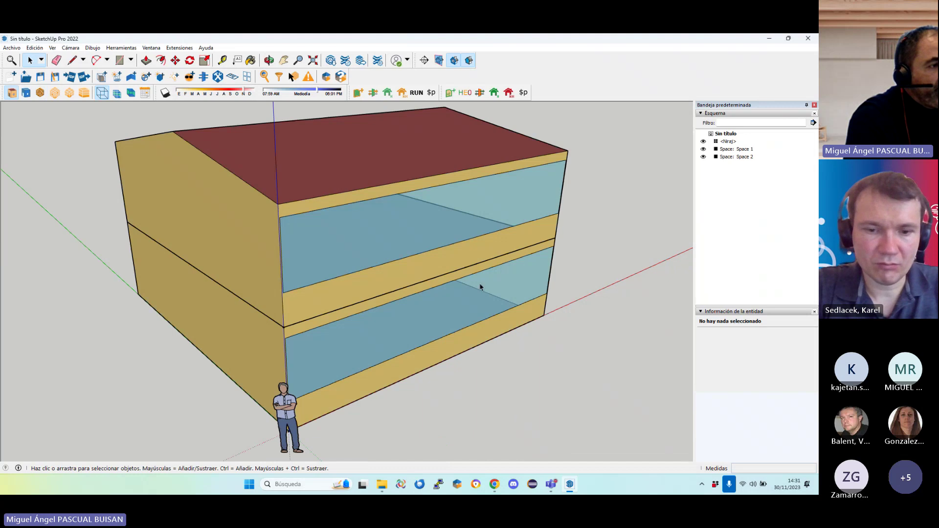
middle_drag(481, 287, 286, 319)
scroll(399, 353, down, 3)
scroll(398, 353, up, 3)
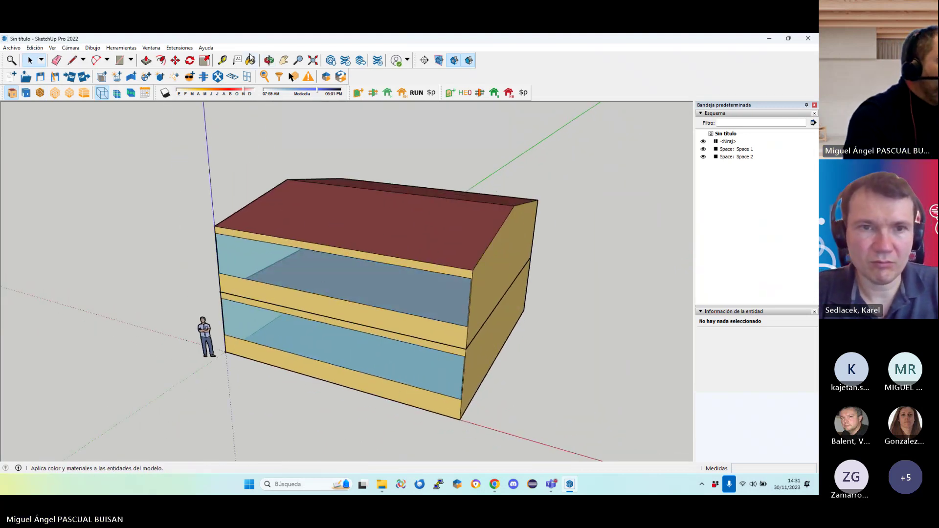
Open SGSave's glass definition and bring its window into view, maximized
click(178, 49)
click(179, 48)
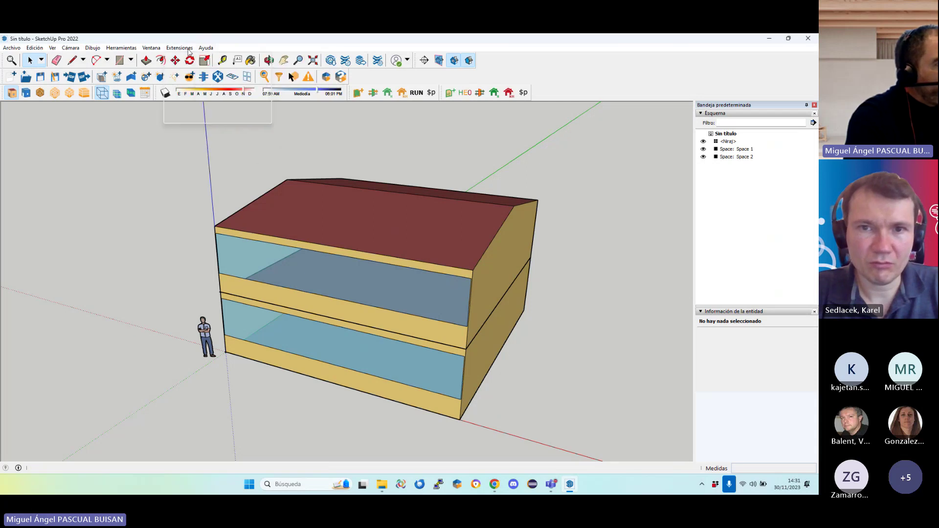
click(179, 47)
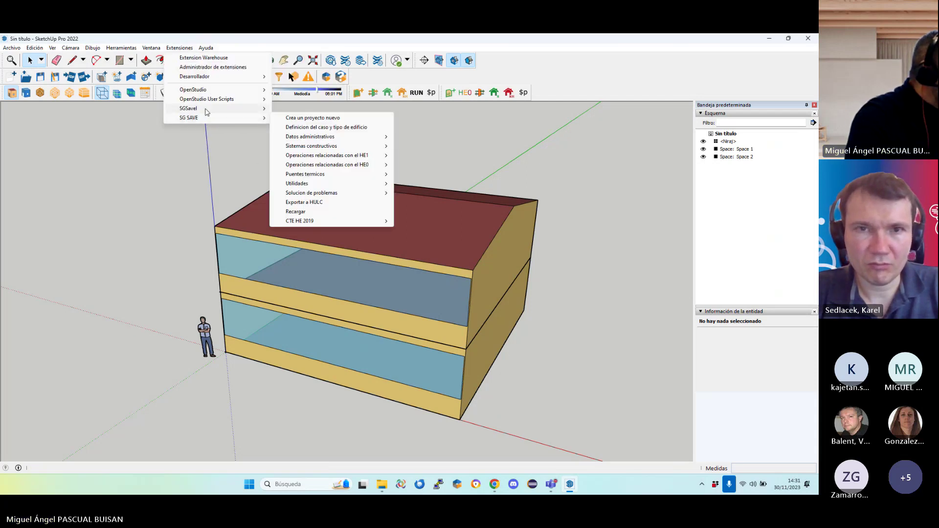
mouse_move(206, 112)
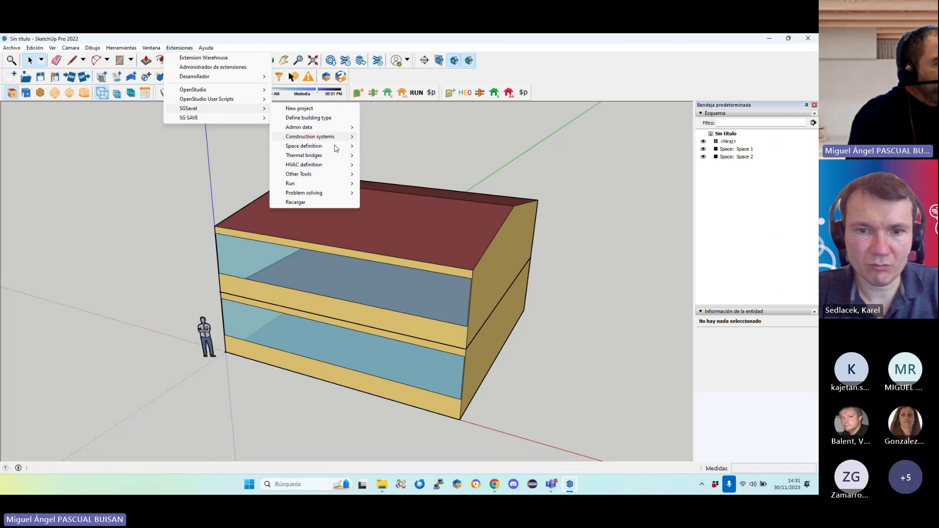
mouse_move(328, 173)
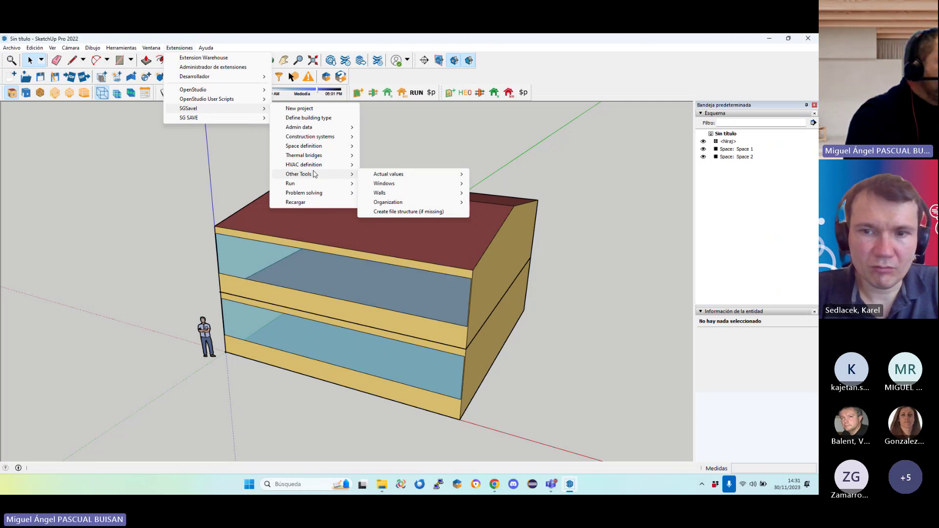
mouse_move(314, 139)
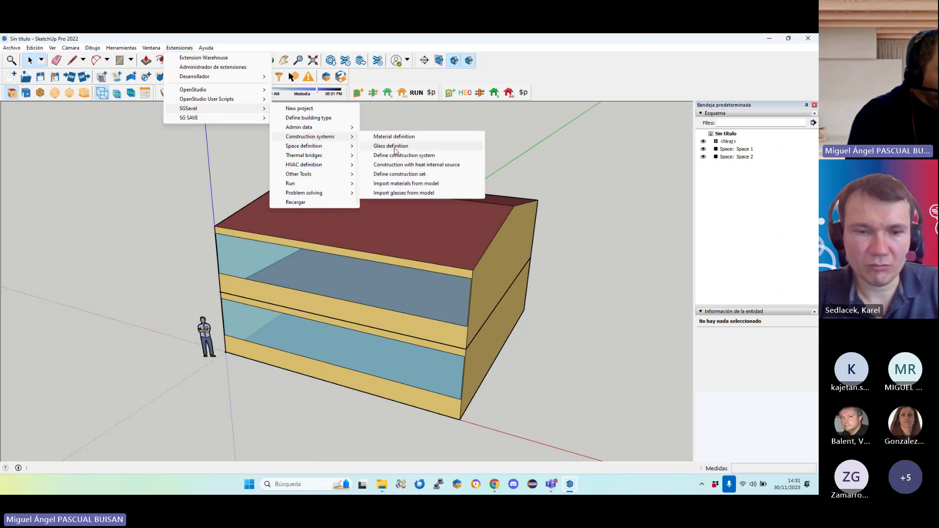
click(396, 147)
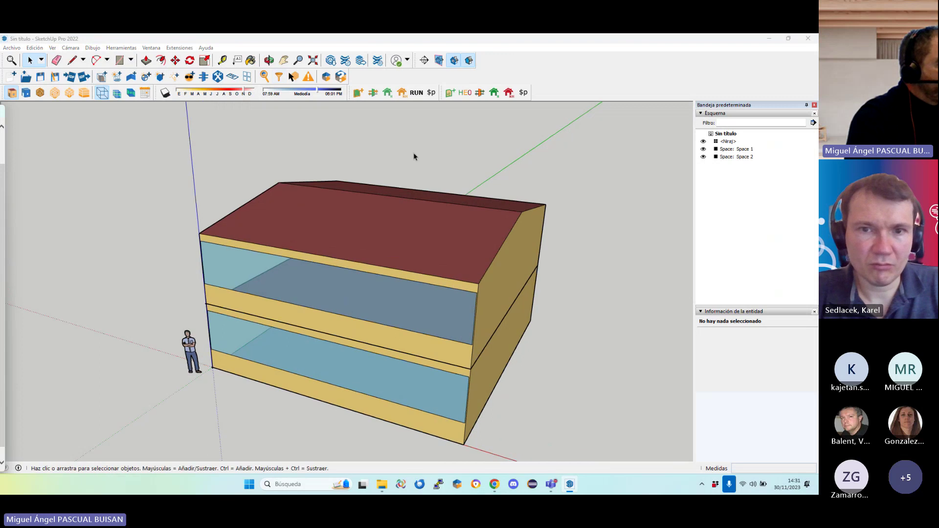
scroll(360, 245, up, 3)
scroll(360, 238, down, 3)
click(333, 239)
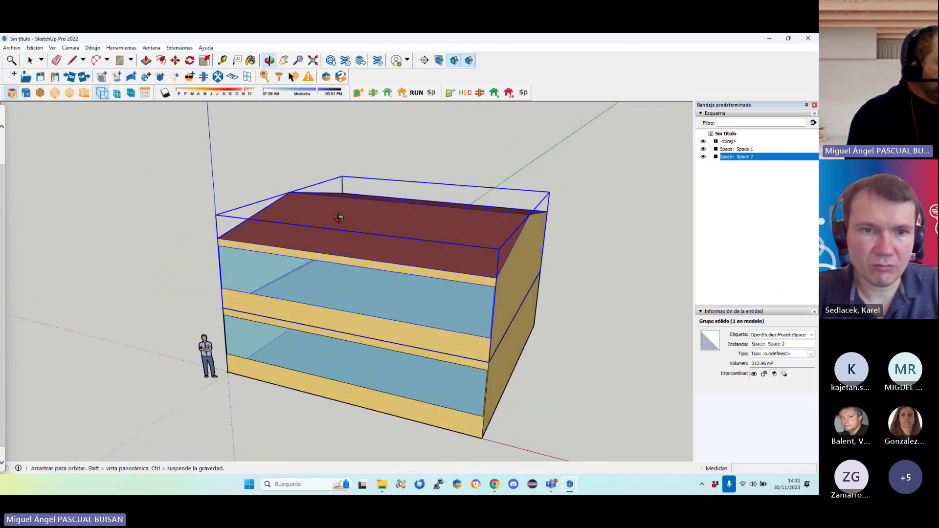
scroll(19, 153, up, 3)
drag(6, 139, 49, 142)
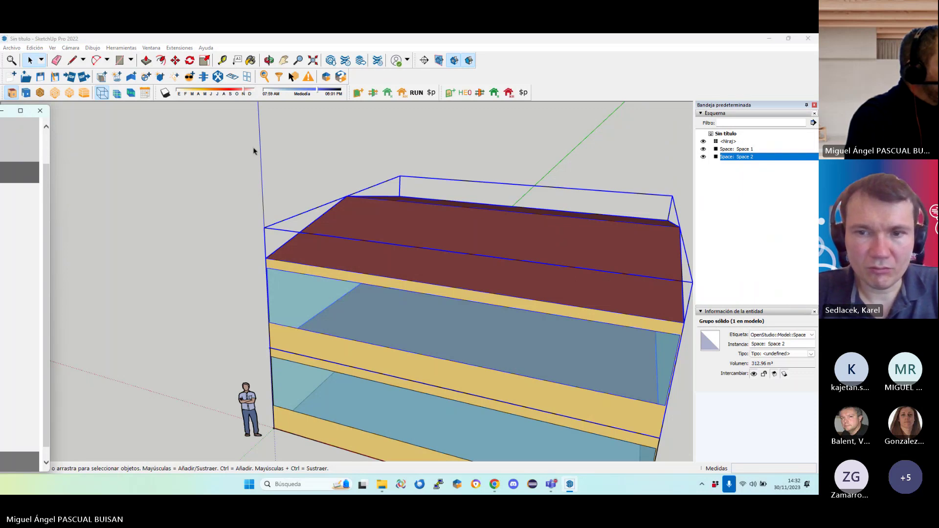
click(21, 111)
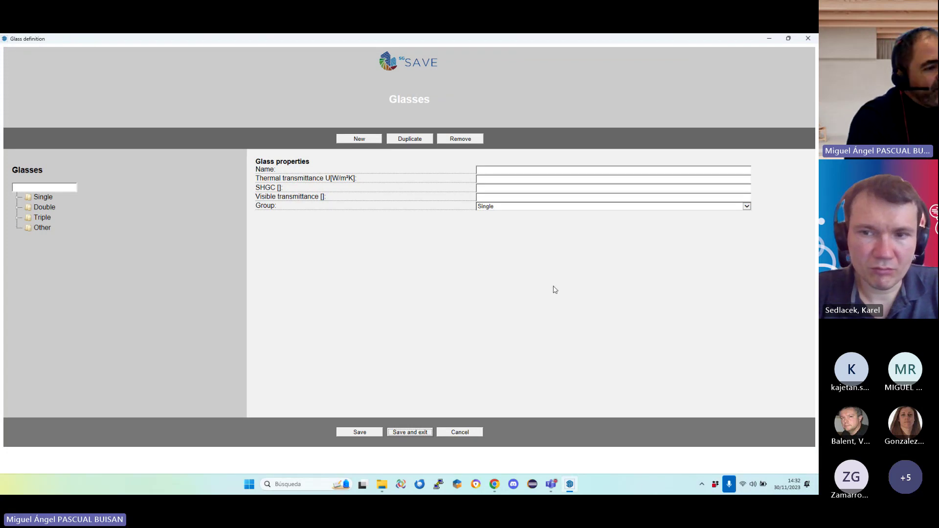
Compare the properties of the Saint-Gobain triple glazings COOL-LITE SKN176 and SKN 154, then exit the glass definition without saving
click(16, 220)
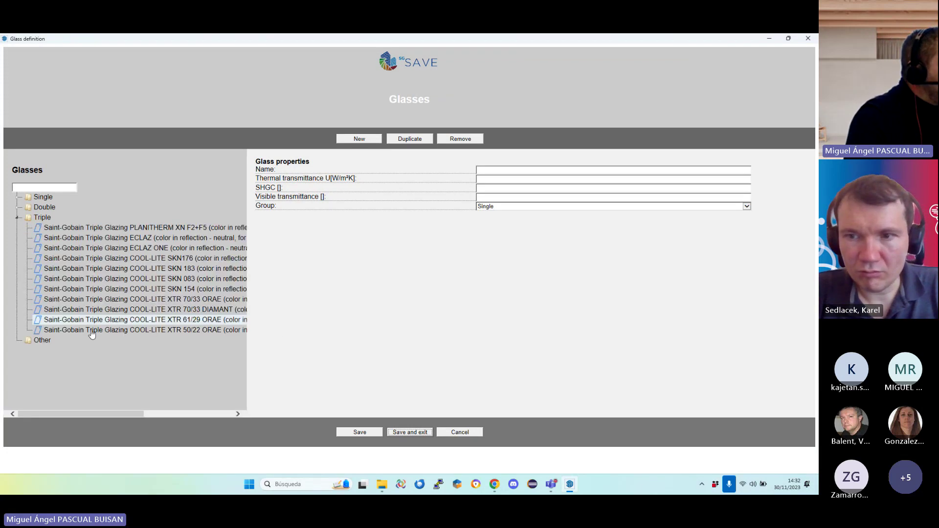
click(116, 260)
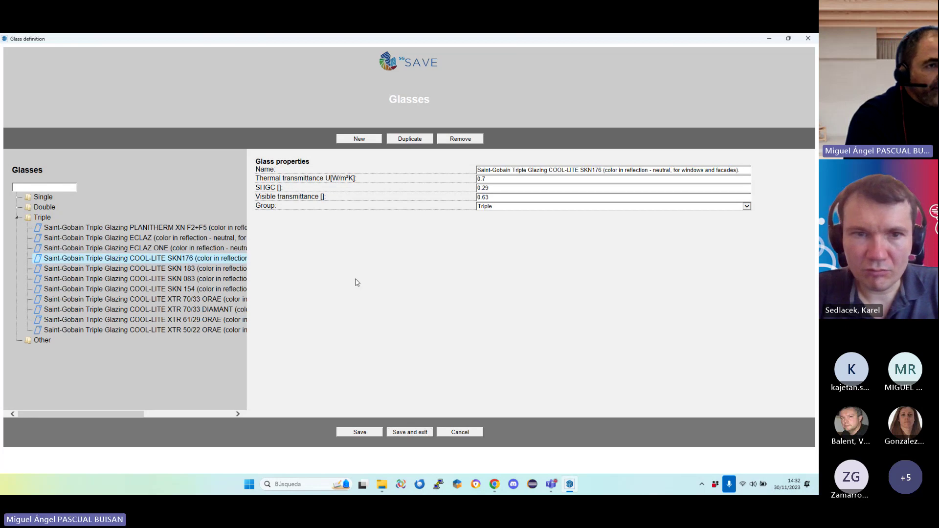
click(171, 291)
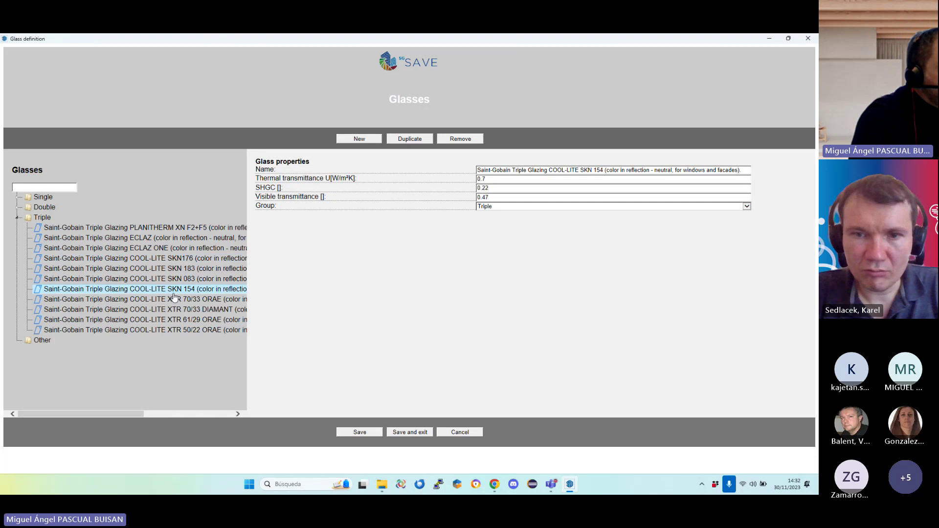
mouse_move(407, 199)
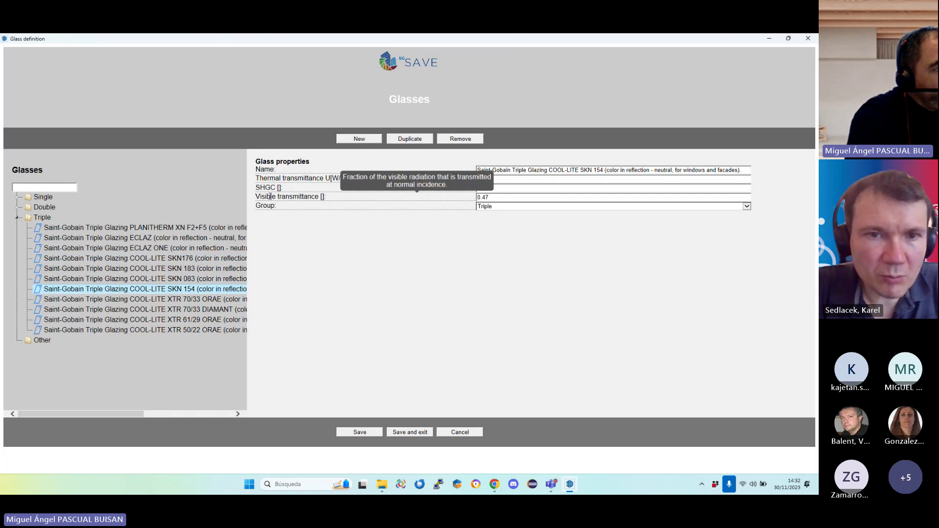
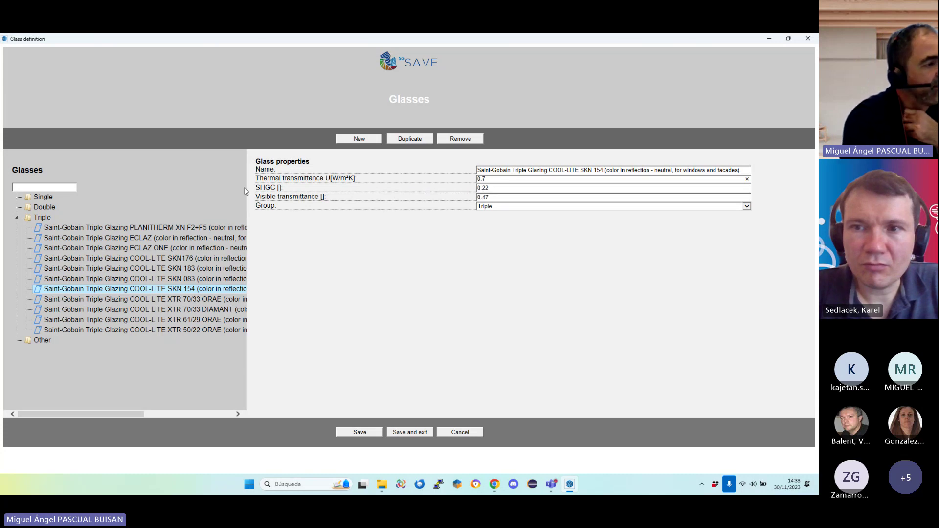
mouse_move(283, 197)
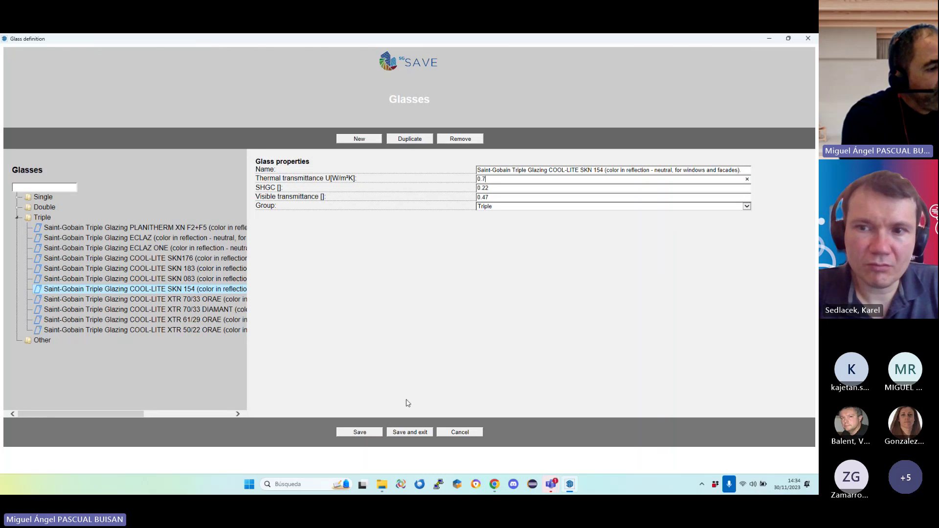
click(451, 433)
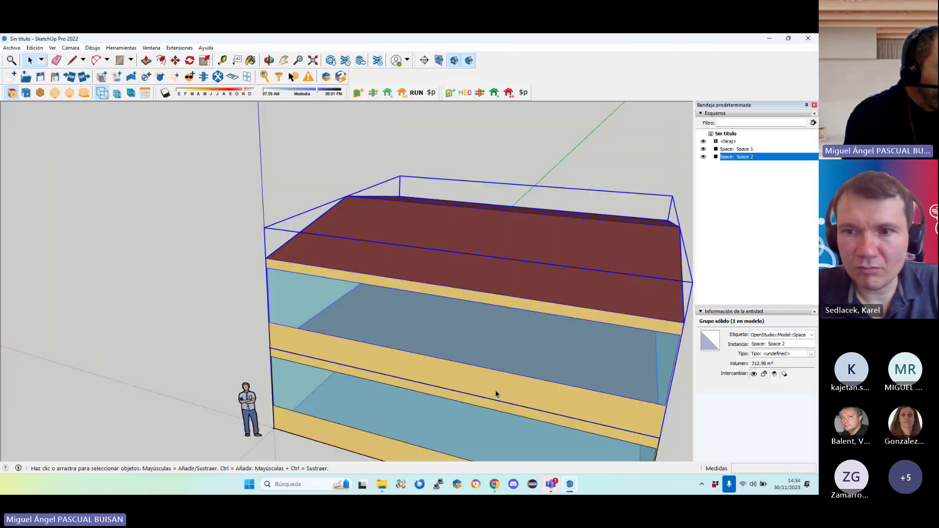
Examine the house's glazed facade and gable wall from several angles, selecting the ground-floor space
scroll(492, 333, down, 2)
middle_drag(447, 340, 421, 308)
scroll(441, 303, down, 2)
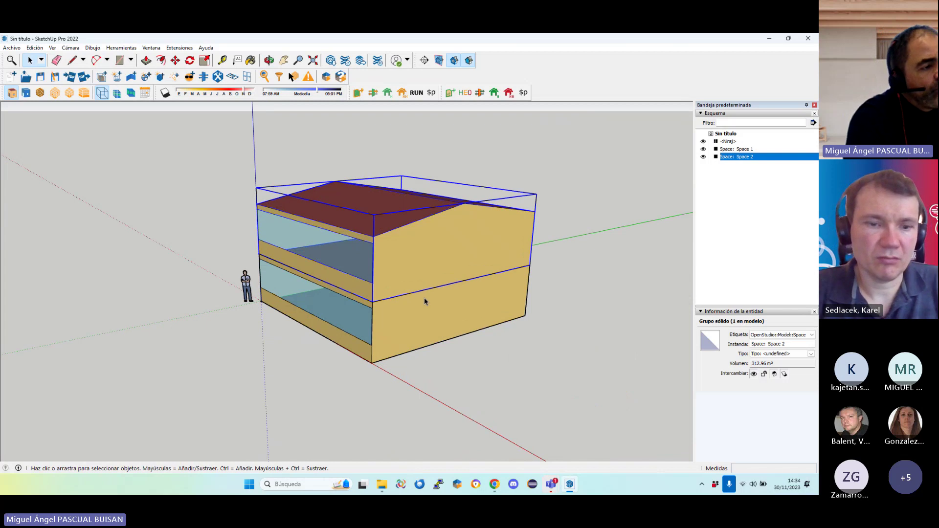
click(406, 332)
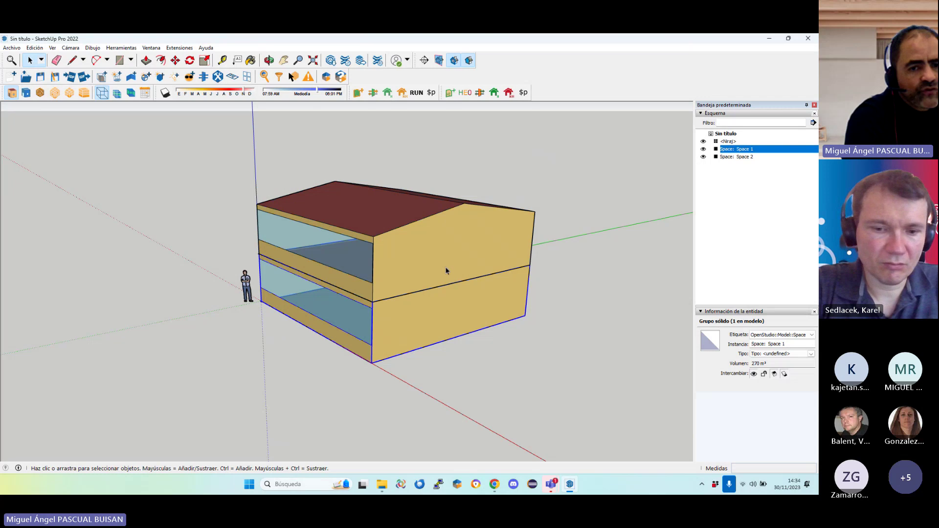
scroll(414, 271, up, 1)
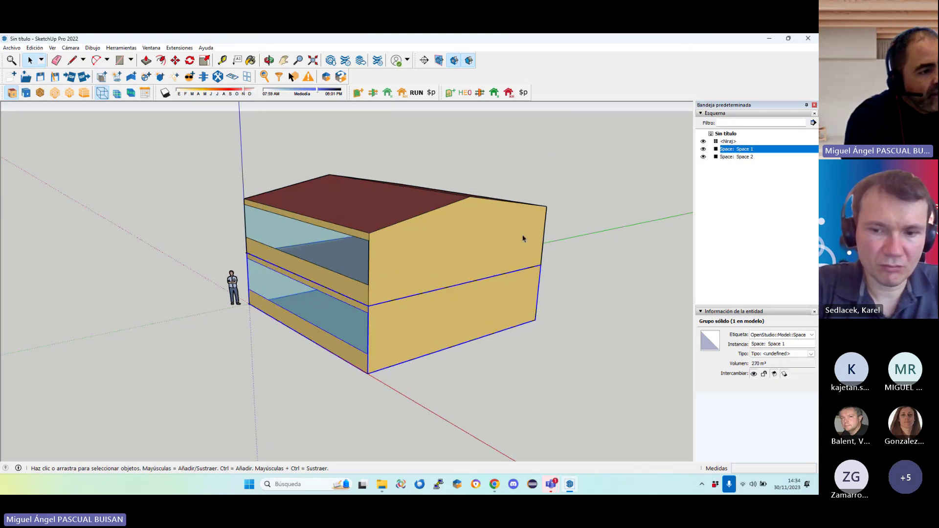
middle_drag(359, 273, 379, 271)
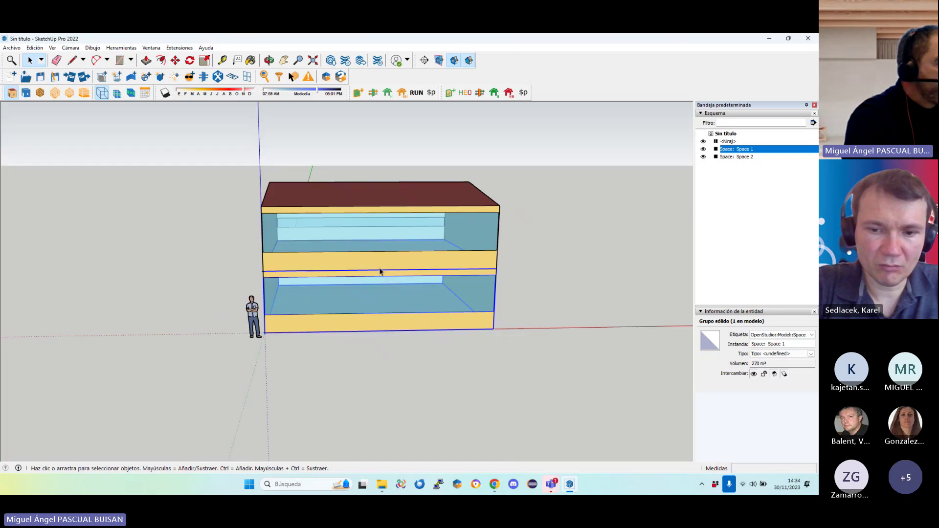
middle_drag(310, 311, 443, 449)
scroll(494, 304, up, 3)
scroll(370, 313, down, 2)
scroll(370, 313, up, 3)
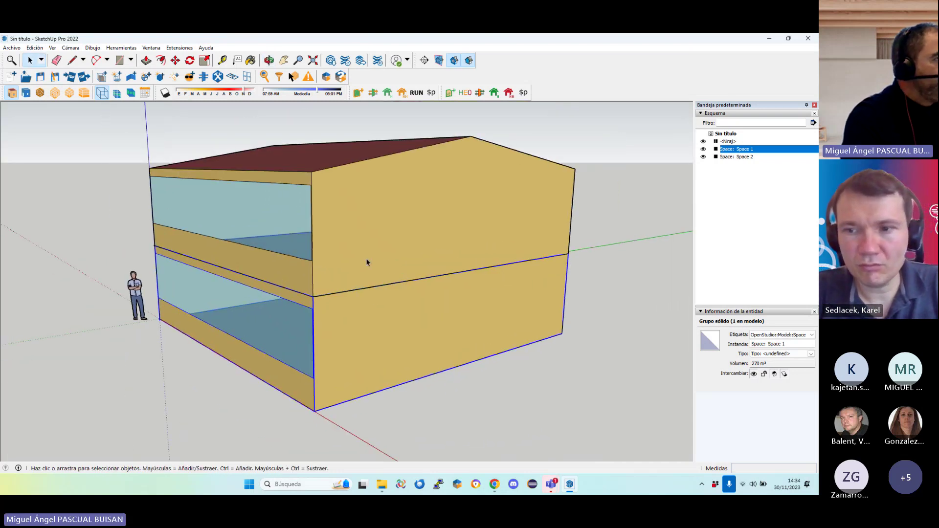
Open the surface search and set class OS:Surface, type Wall and outside boundary condition Outdoors
click(279, 77)
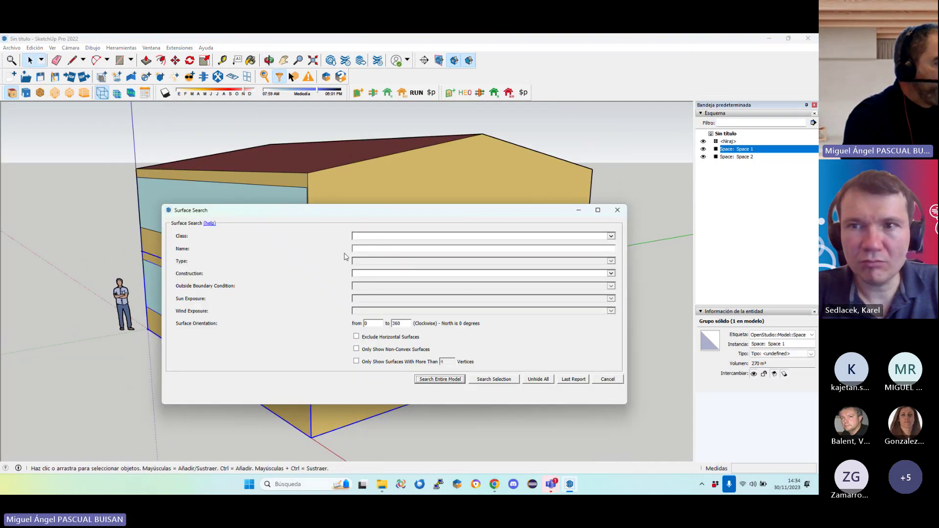
click(381, 236)
click(381, 244)
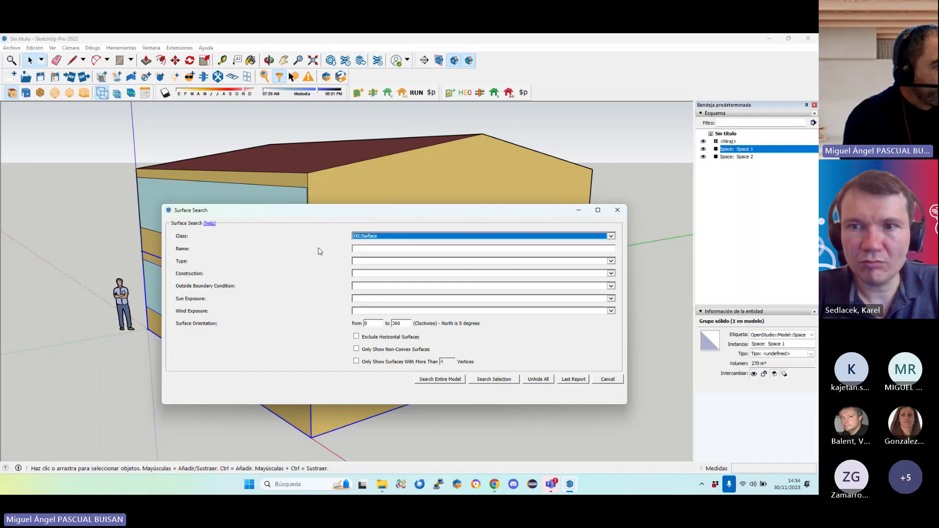
click(368, 263)
click(368, 273)
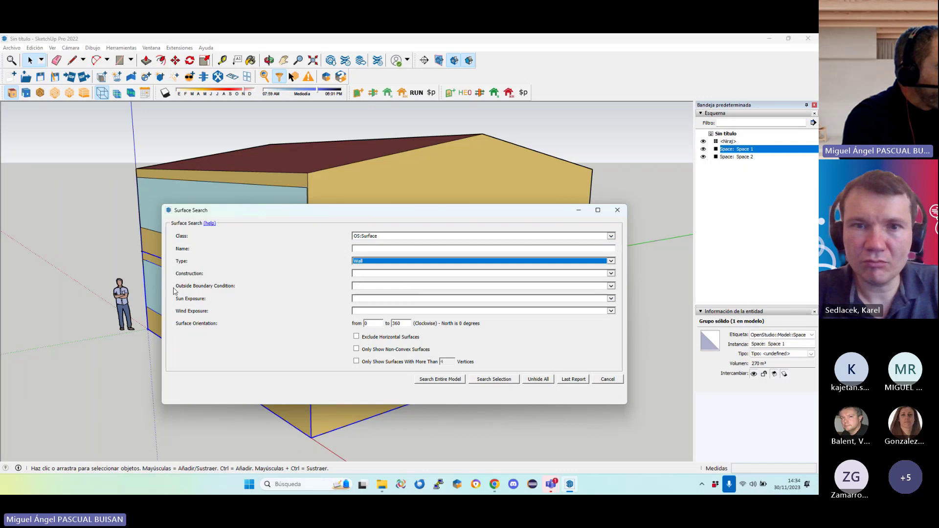
click(367, 286)
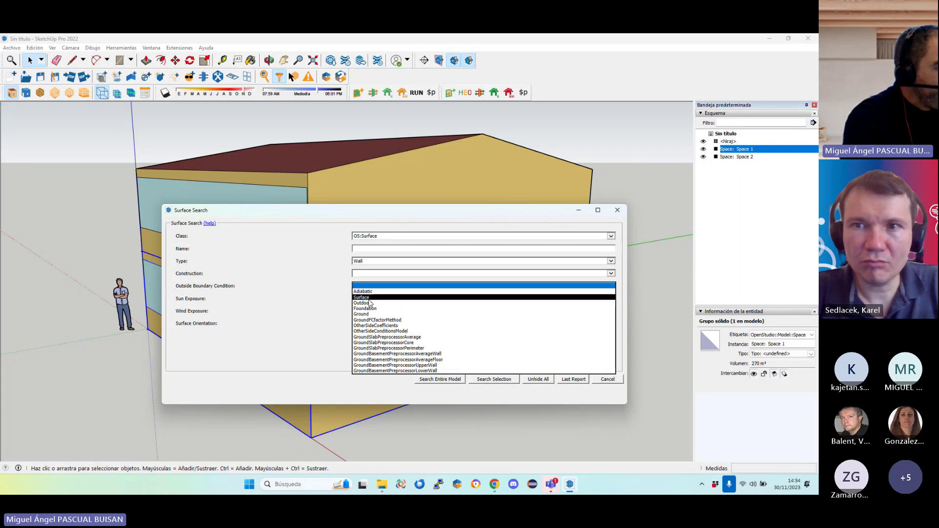
click(365, 303)
Exclude horizontal surfaces, limit the surface orientation from 90 to 90 degrees, and search the entire model
click(356, 336)
click(366, 323)
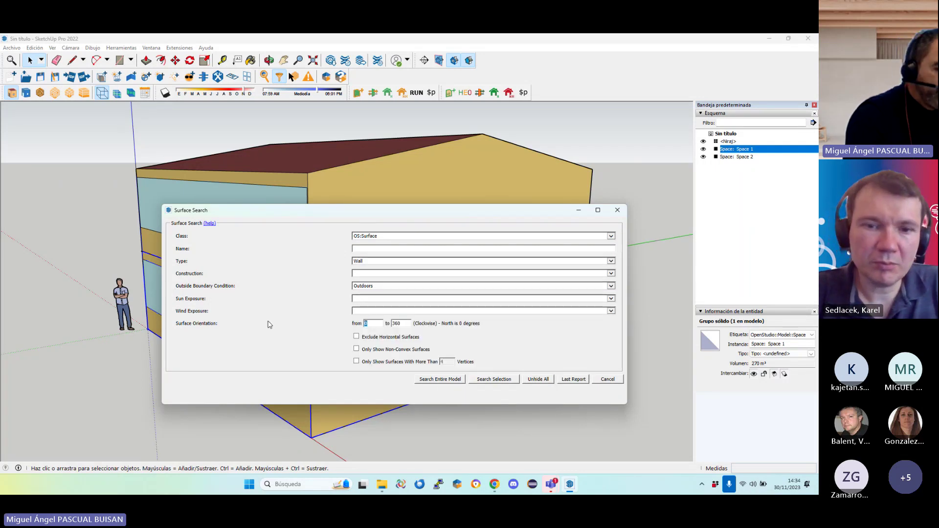
text(9)
key(Tab)
text(90)
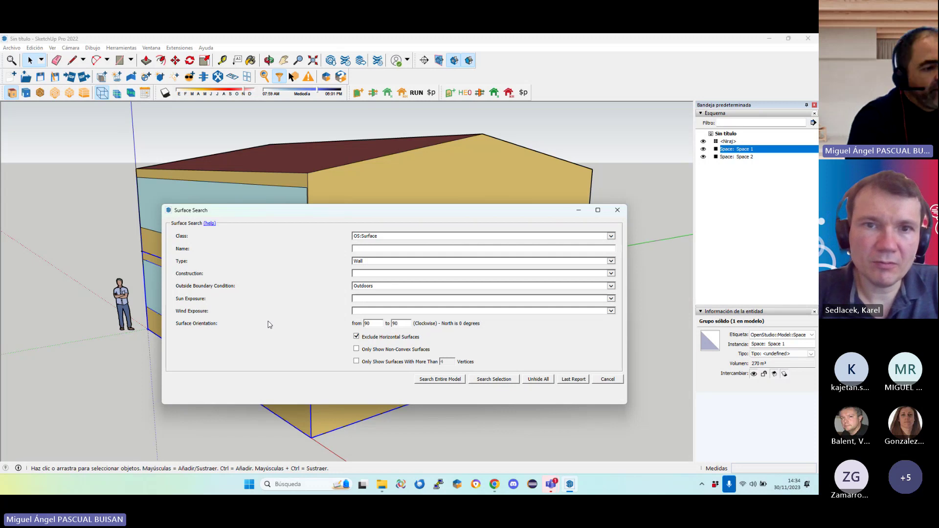
click(435, 379)
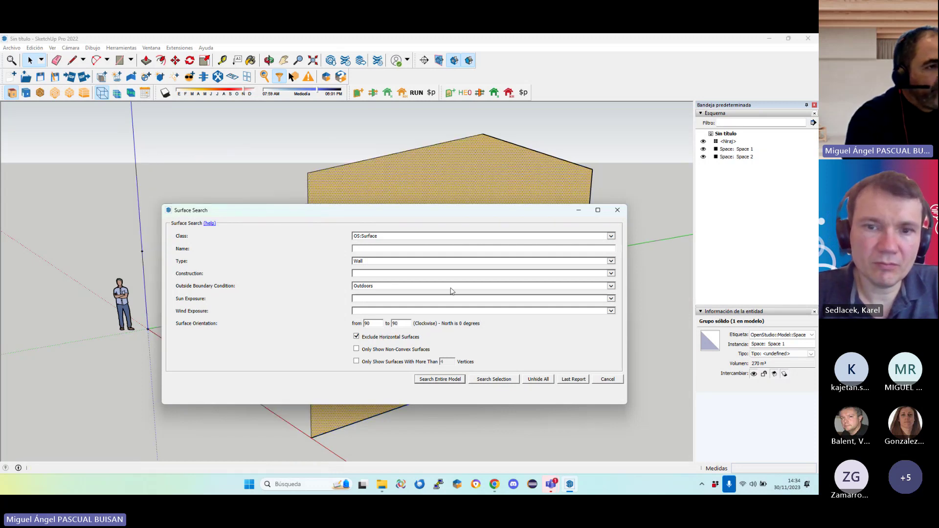
click(578, 210)
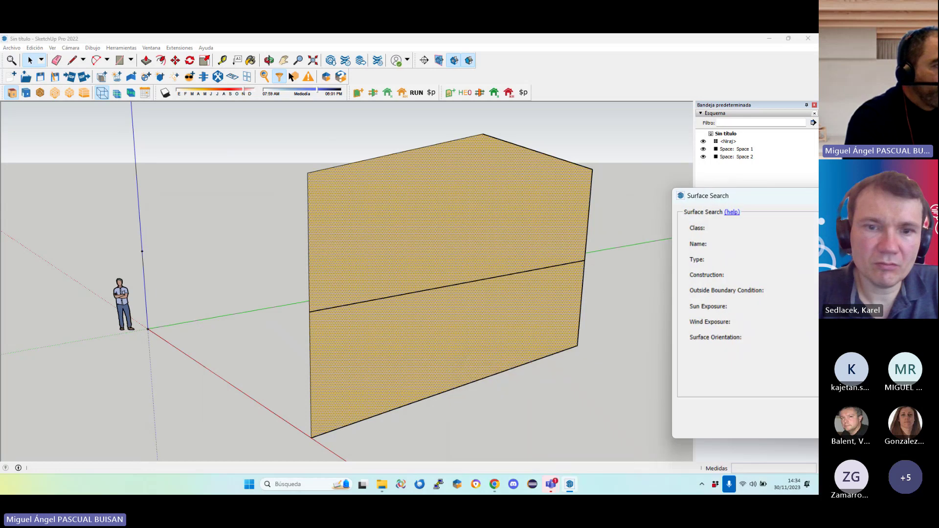
Apply SGSave windows to the selected gable walls with a window-to-wall ratio of 0.2 and a 0.8 m offset from the floor
middle_drag(274, 213, 479, 203)
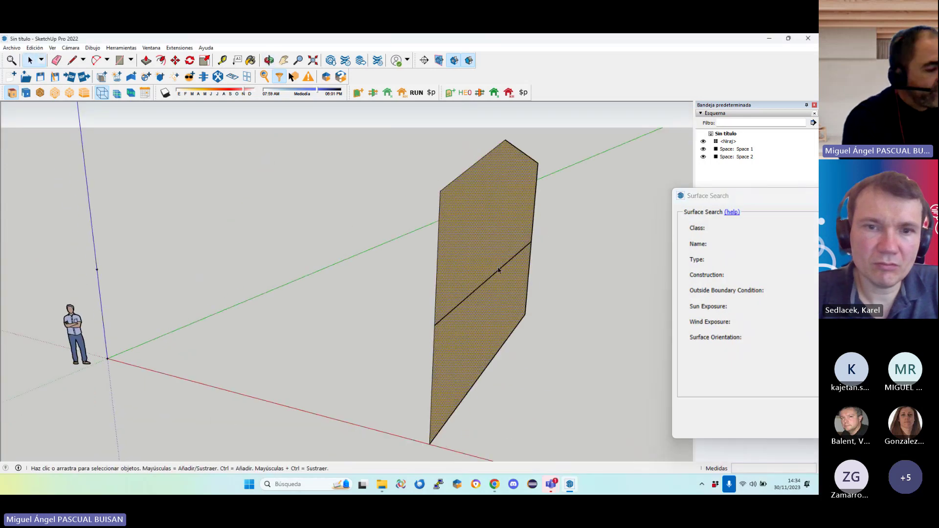
middle_drag(498, 270, 405, 321)
middle_drag(478, 325, 420, 342)
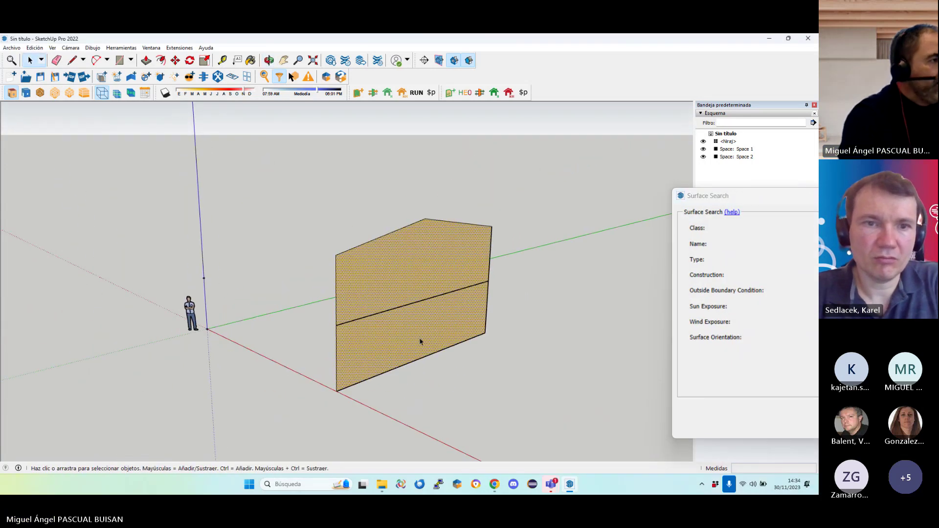
scroll(420, 341, up, 1)
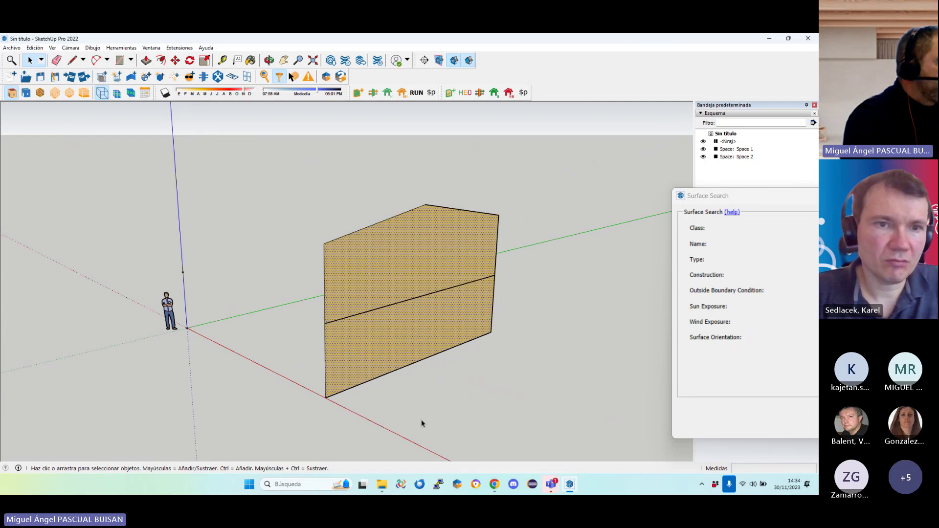
click(179, 48)
mouse_move(216, 108)
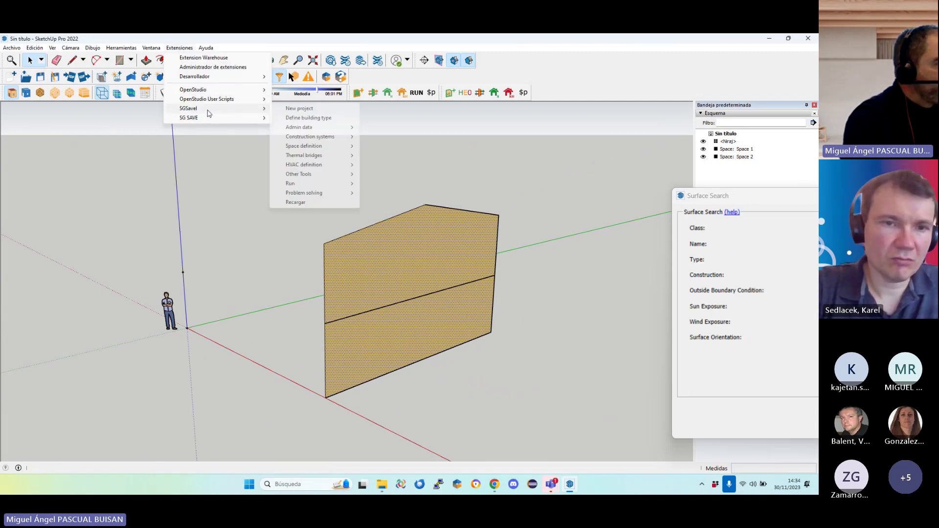
mouse_move(322, 176)
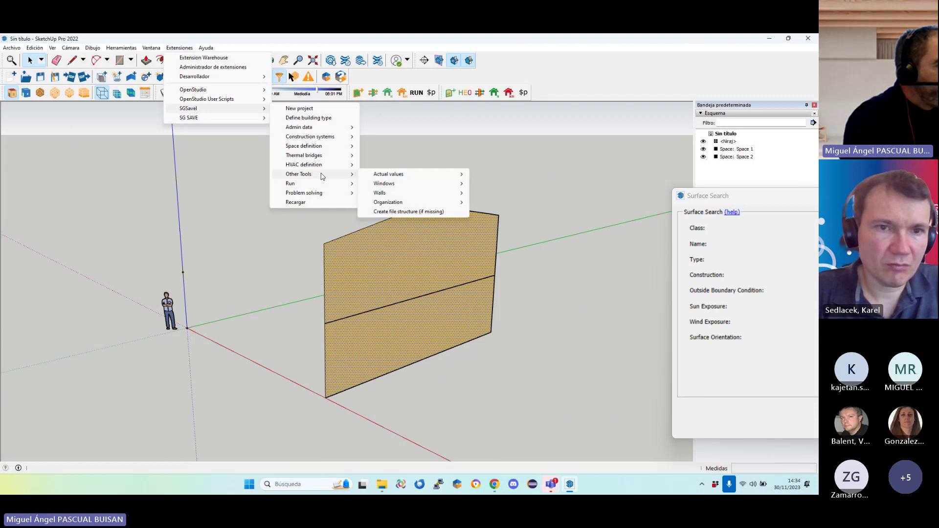
mouse_move(389, 185)
click(508, 184)
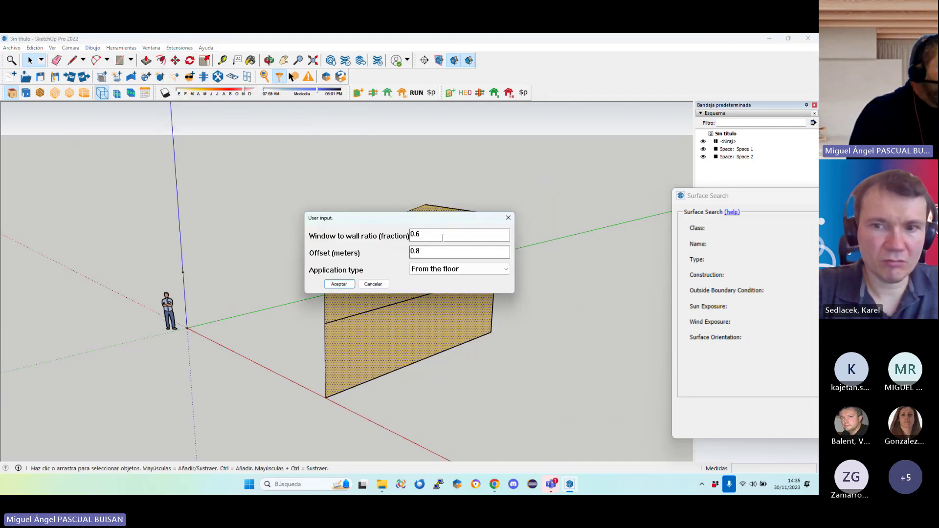
key(BackSpace)
text(2)
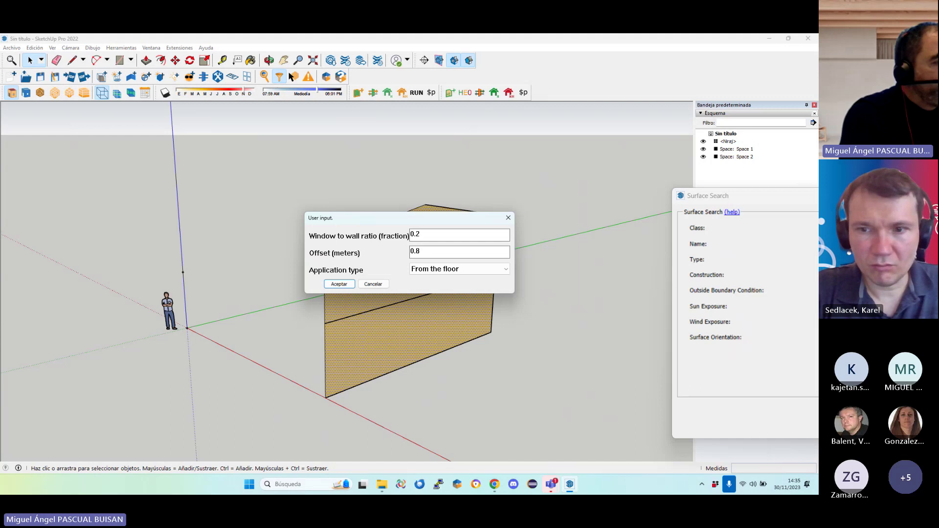
click(342, 285)
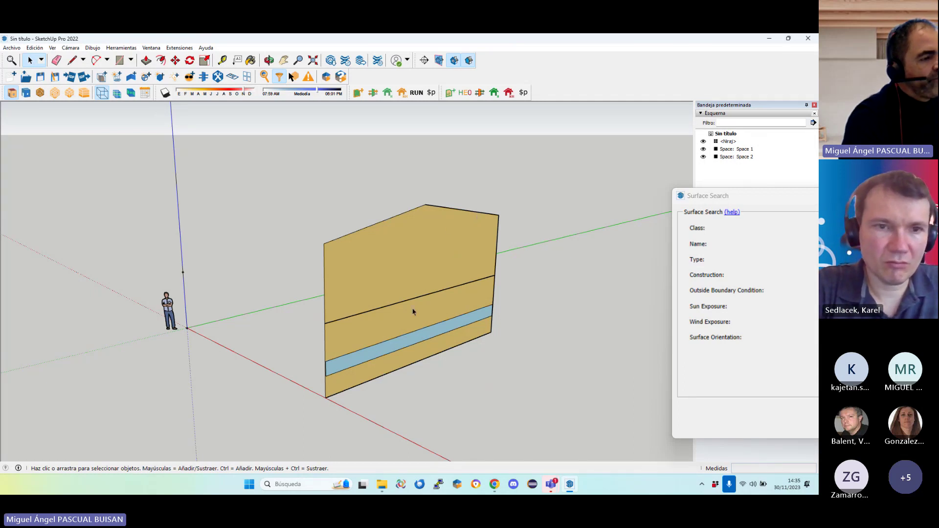
Unhide all surfaces through the Surface Search so the whole building is displayed, and close the dialog
drag(734, 197, 288, 238)
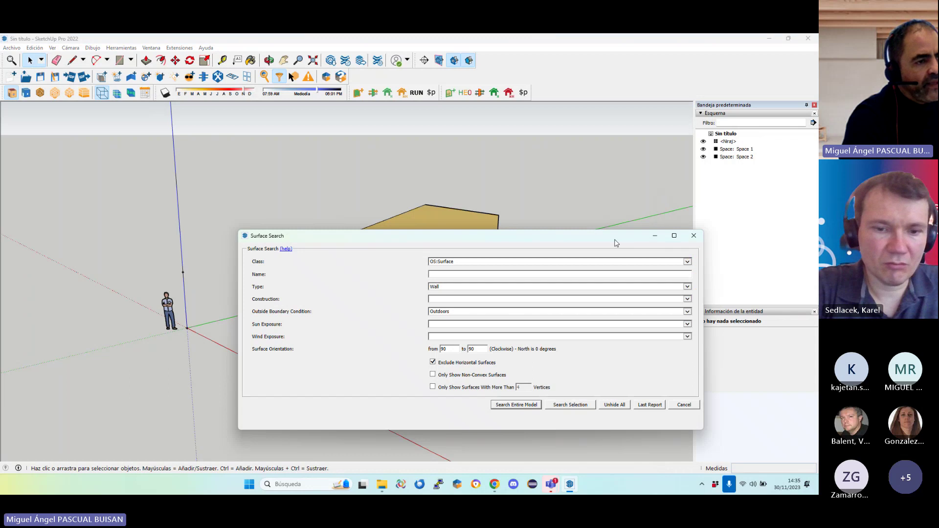
click(693, 236)
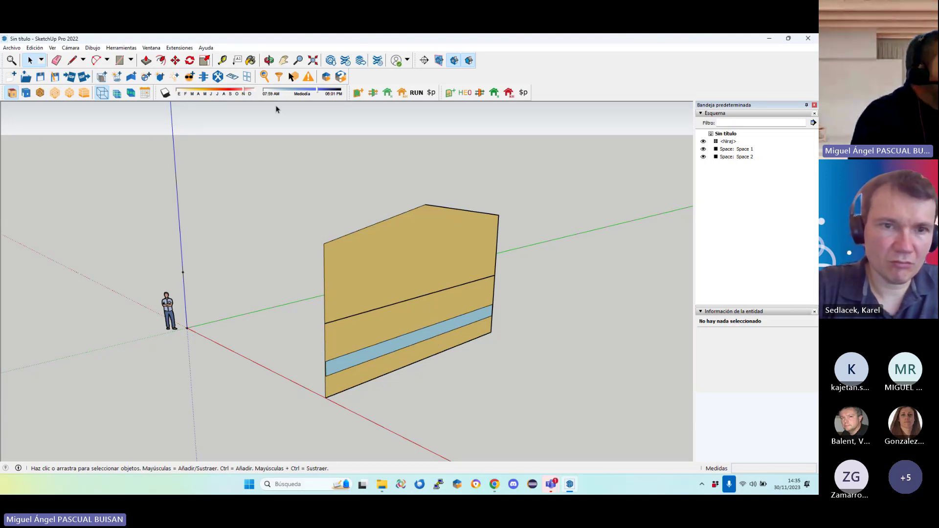
click(279, 76)
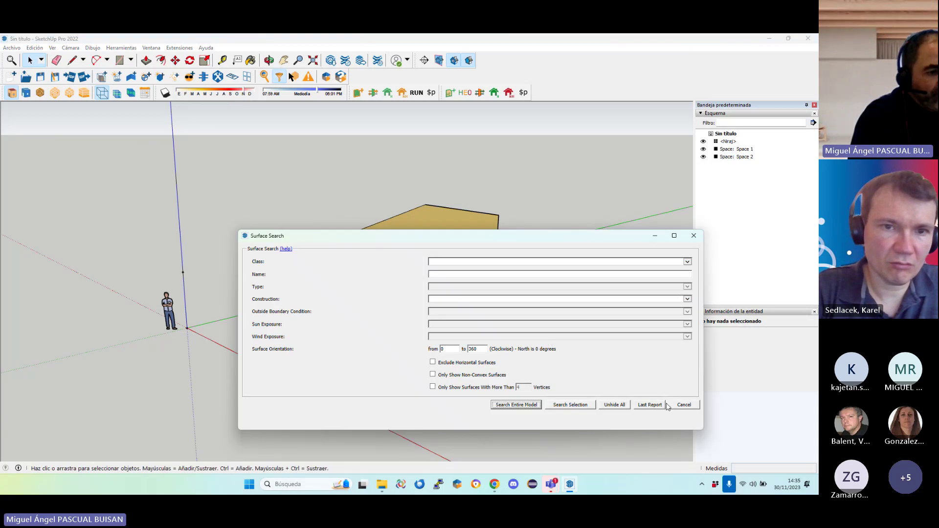
click(615, 405)
click(684, 405)
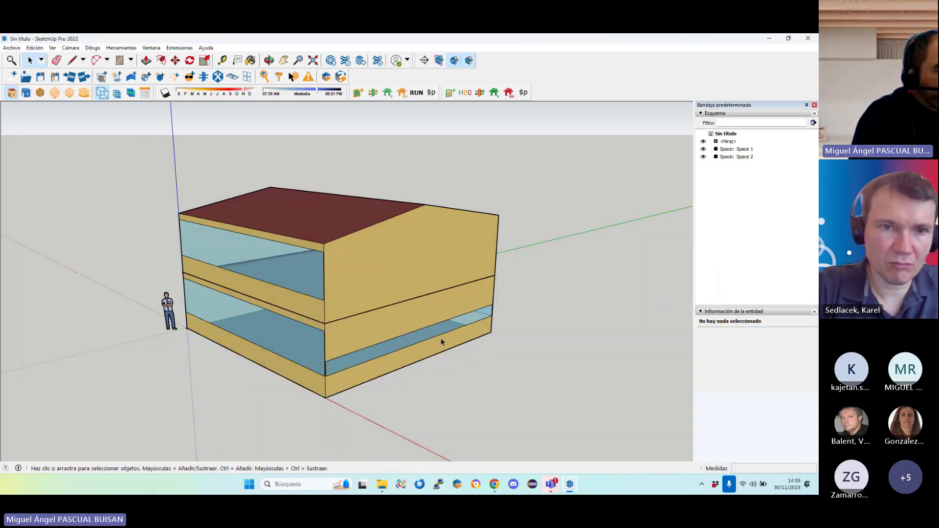
Open Space 1 on the lower floor for editing and display the rest of the model around it
scroll(435, 342, up, 3)
click(296, 357)
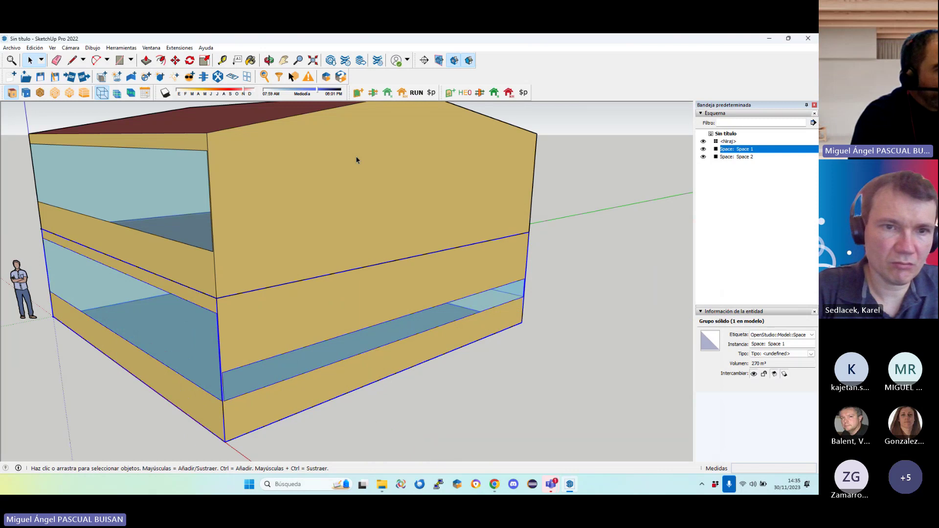
click(372, 419)
double_click(269, 378)
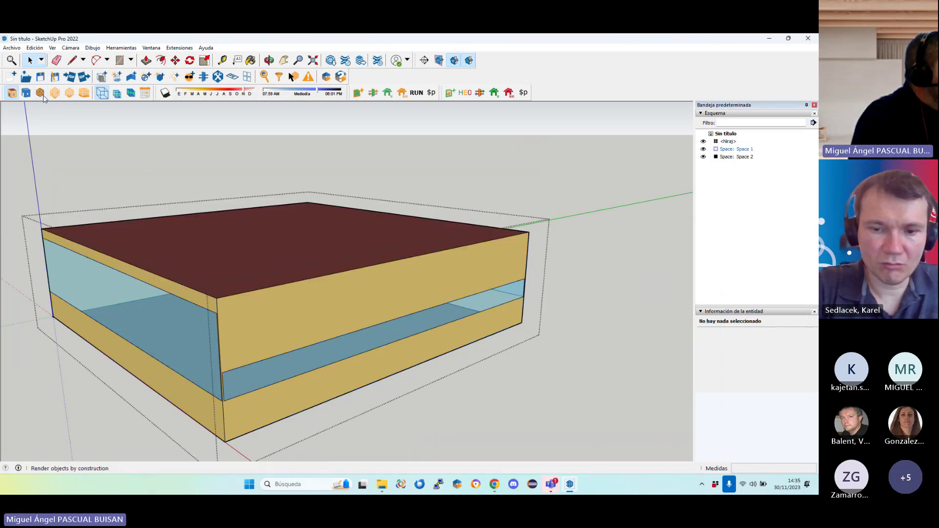
click(102, 93)
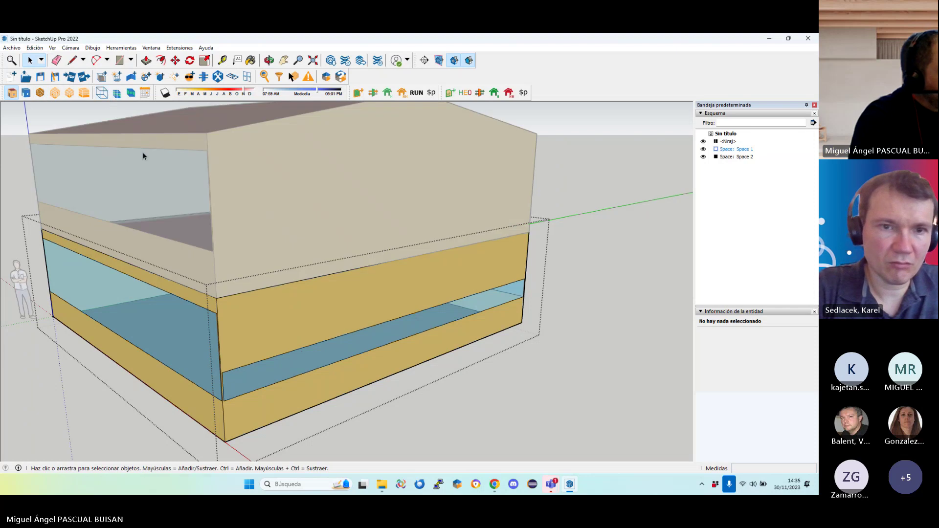
double_click(298, 368)
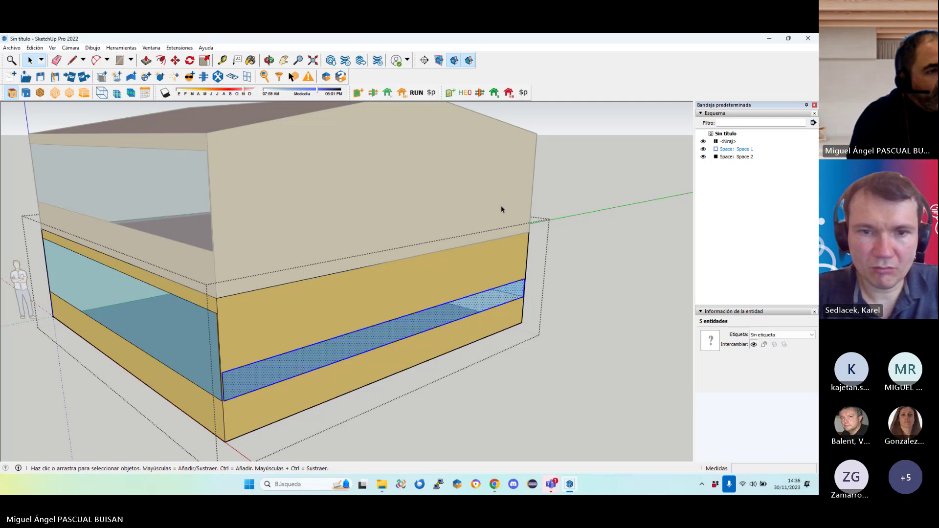
click(615, 234)
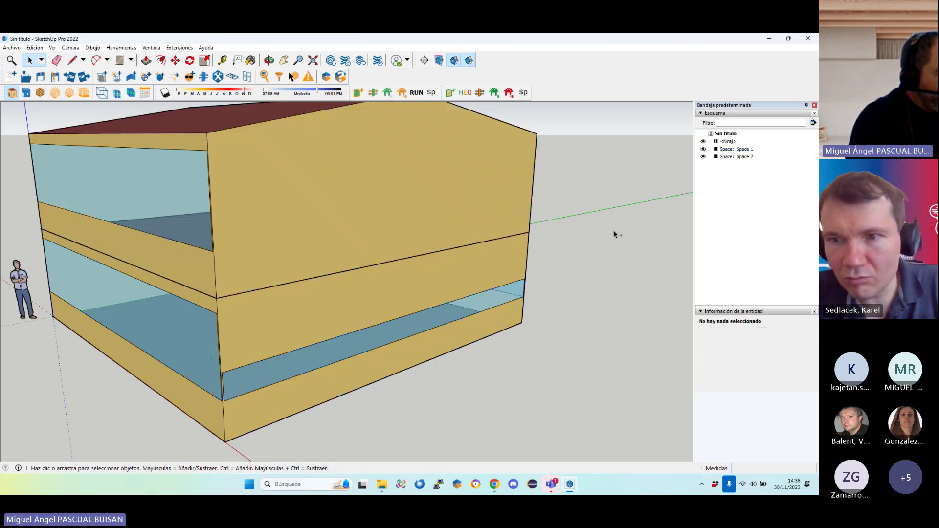
click(229, 388)
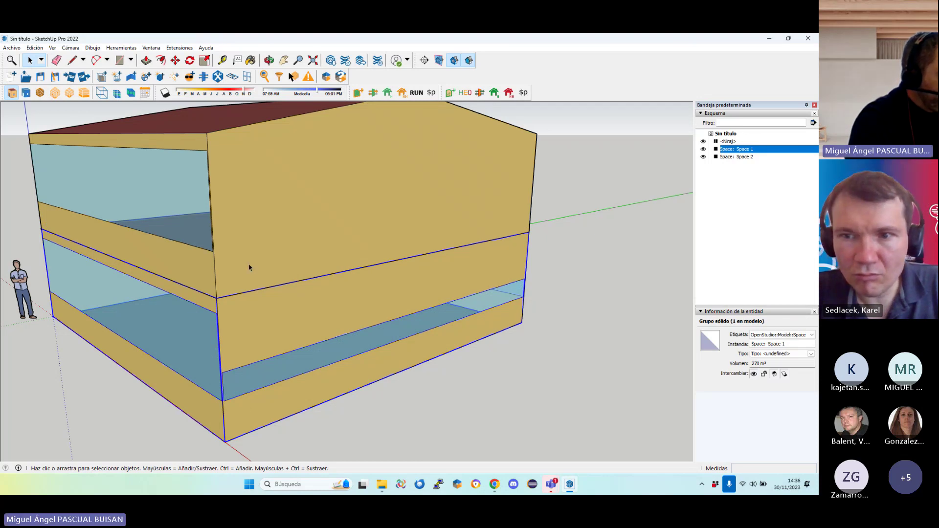
double_click(247, 384)
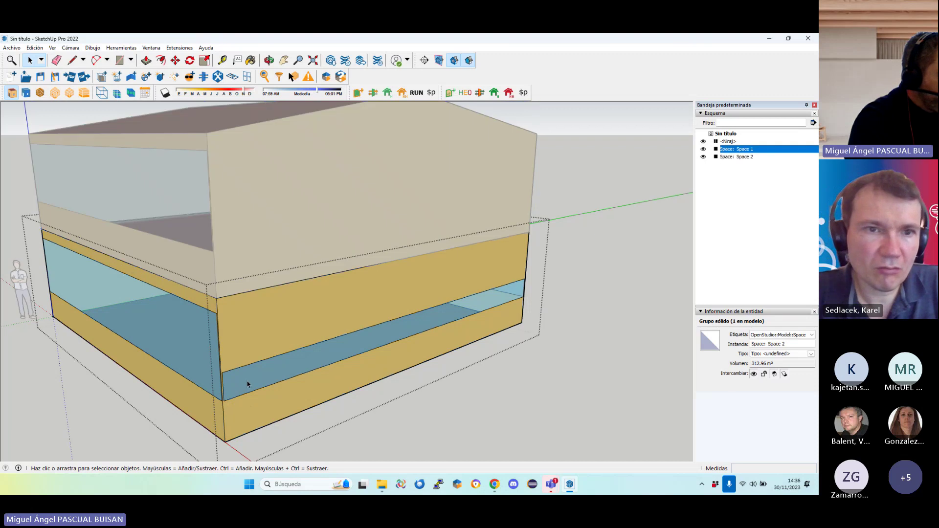
double_click(247, 384)
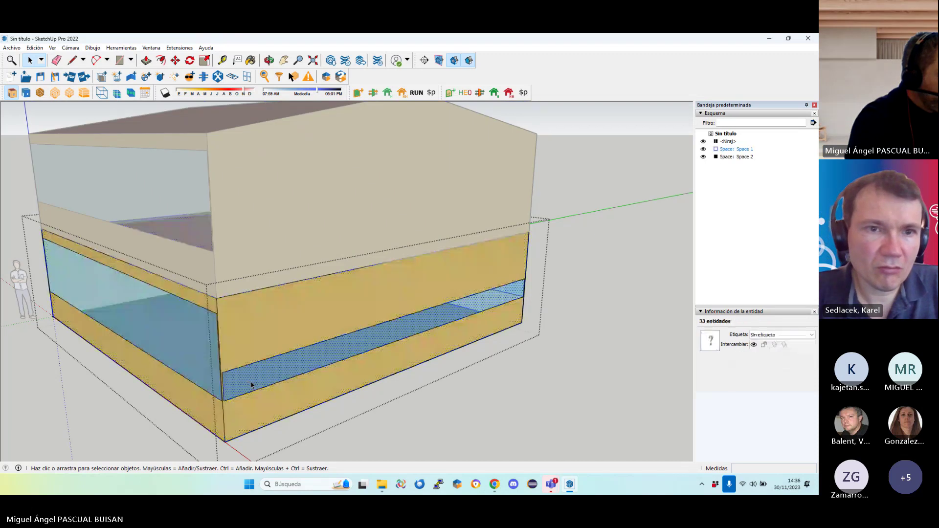
click(503, 405)
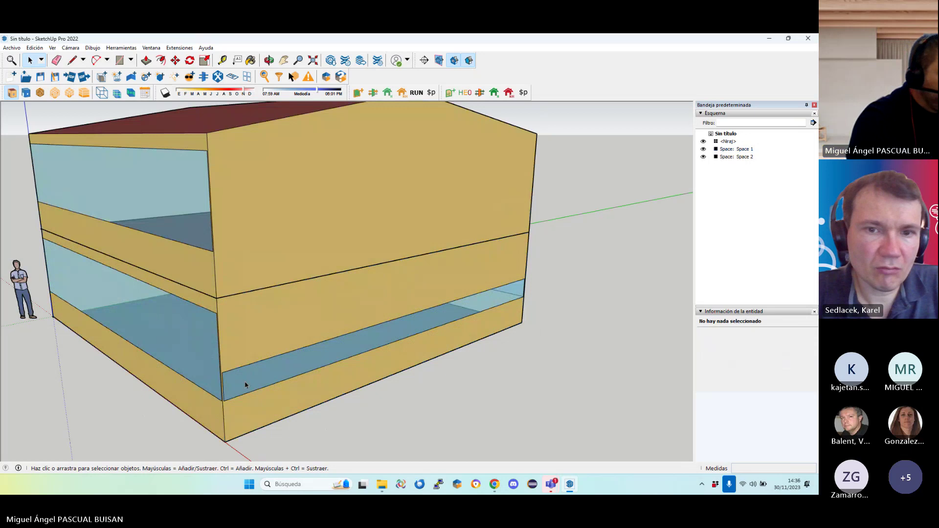
Copy the long window strip with its edges from Space 1's gable-side wall and leave the space
middle_drag(245, 385, 283, 350)
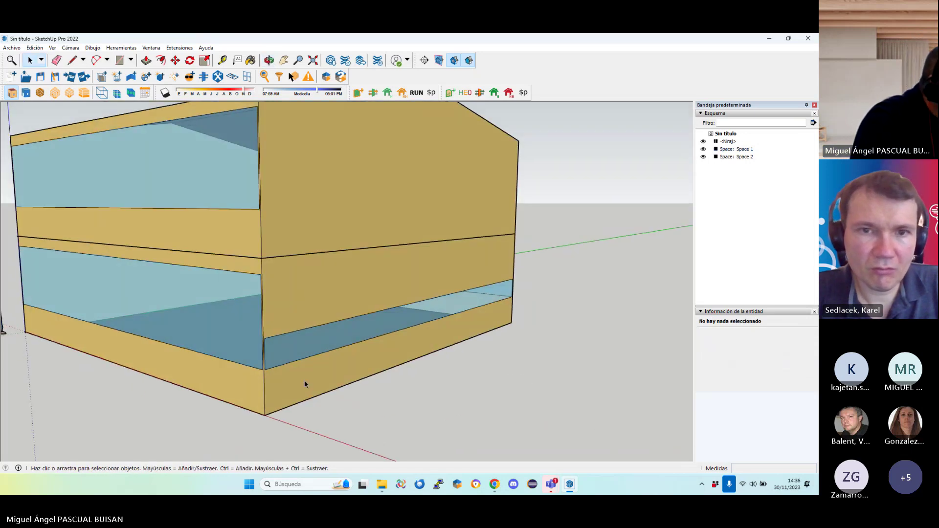
double_click(309, 348)
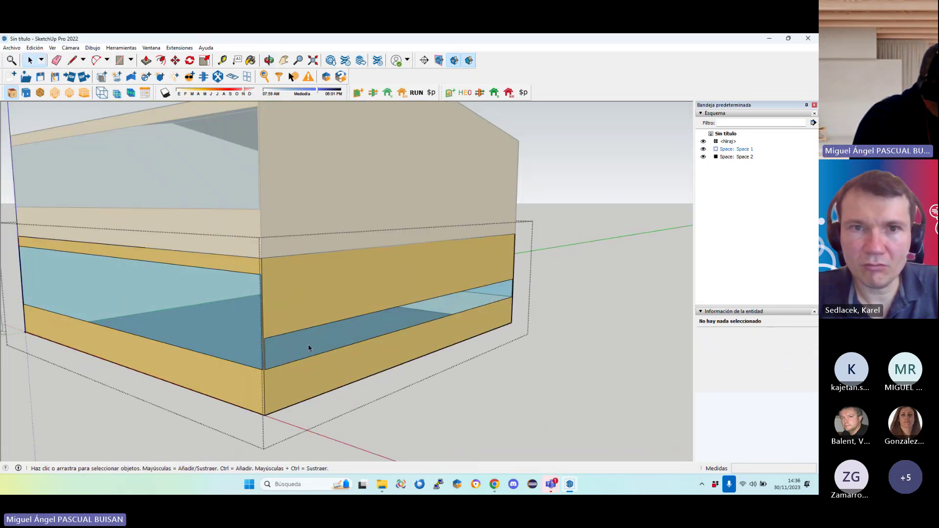
triple_click(308, 348)
double_click(319, 347)
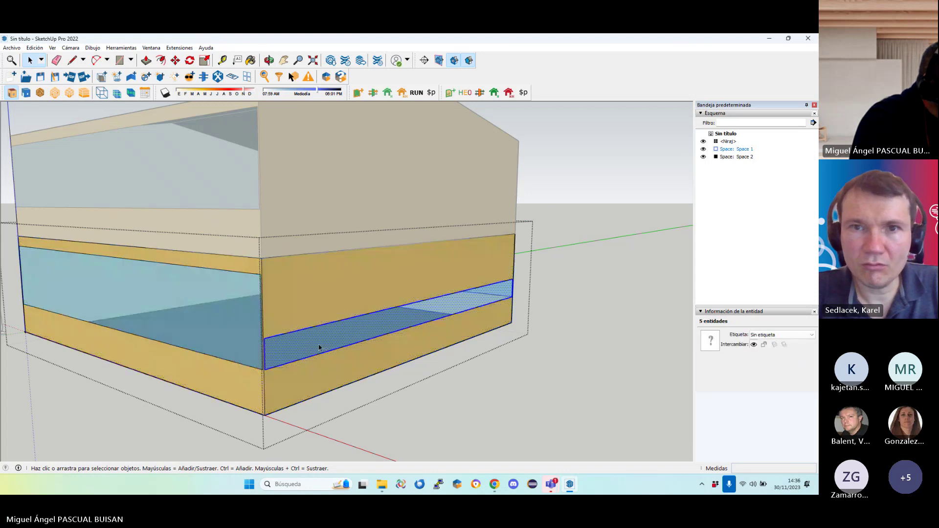
key(ctrl+c)
click(535, 318)
key(ctrl+v)
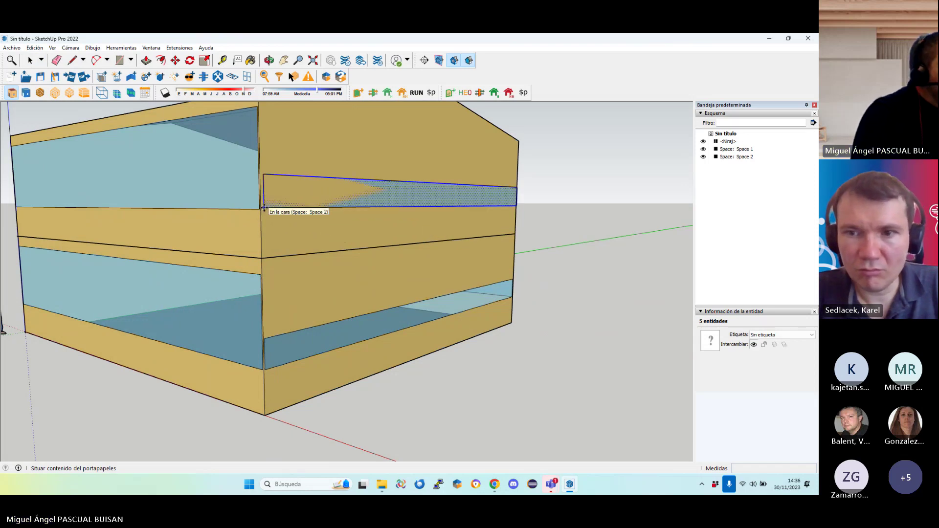
middle_drag(264, 209, 230, 227)
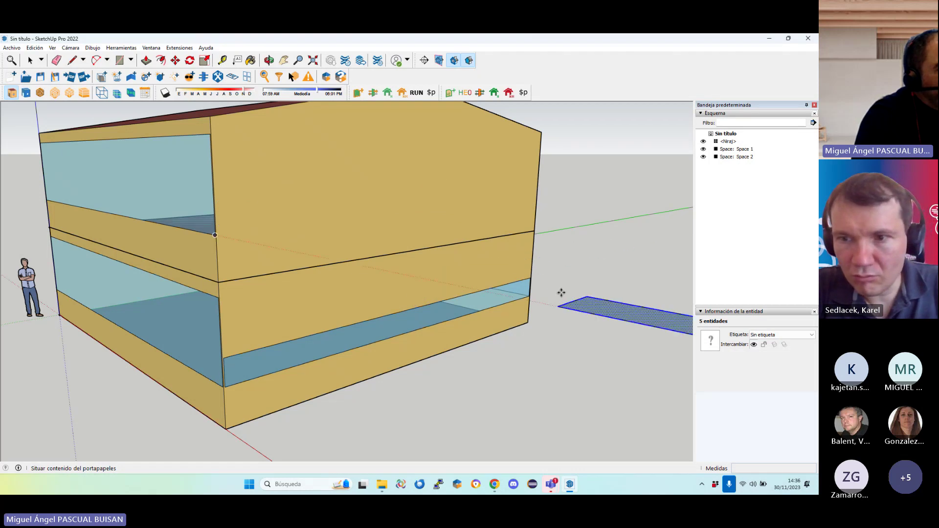
middle_drag(583, 300, 264, 232)
scroll(321, 297, up, 5)
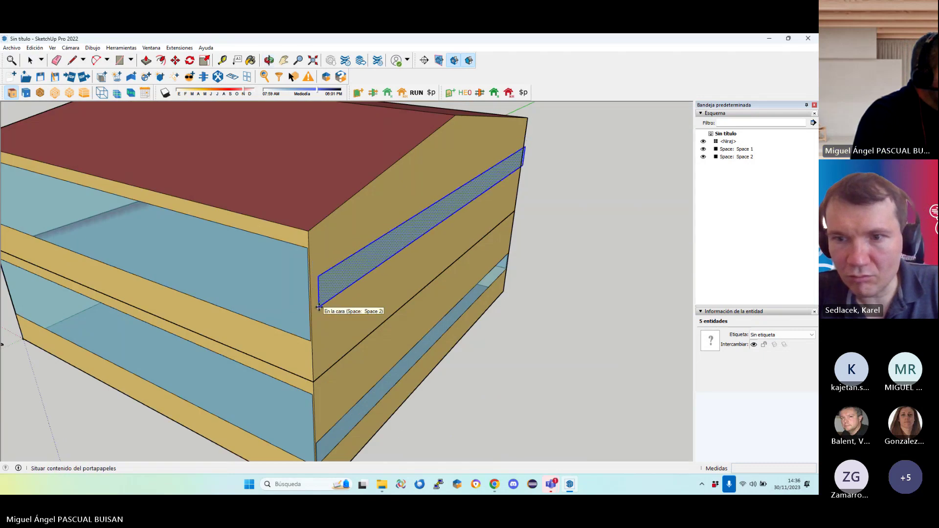
key(Escape)
Open Space 2 for editing and paste the copied window strip onto its gable wall, just inside the wall's vertical edge
double_click(354, 317)
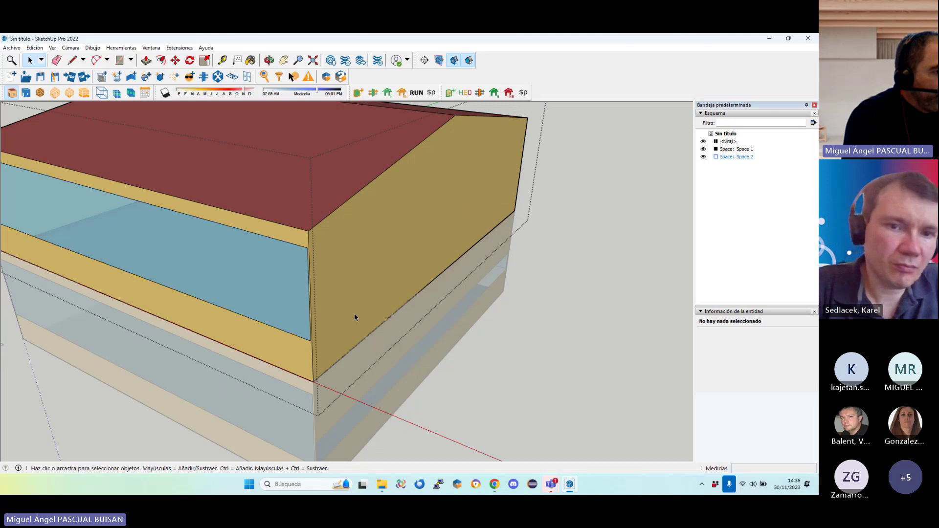
double_click(354, 317)
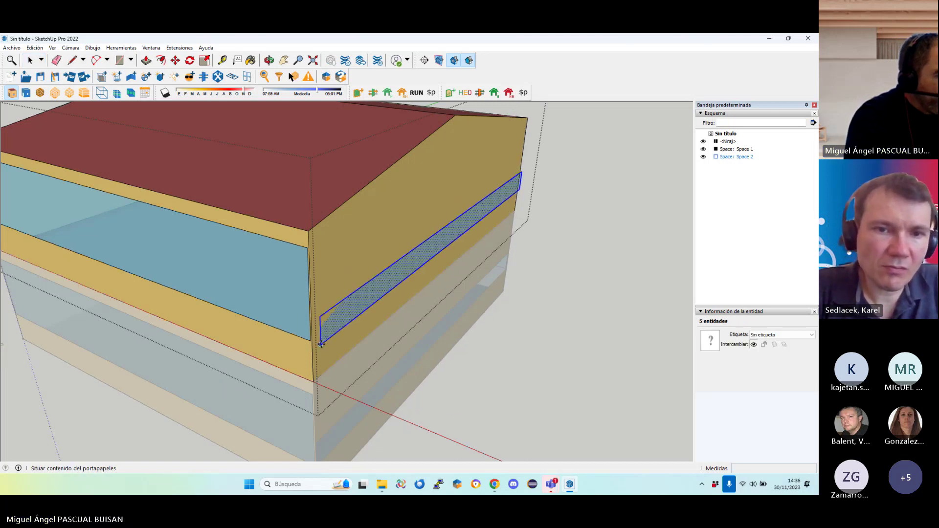
middle_drag(354, 317, 193, 274)
key(ctrl+v)
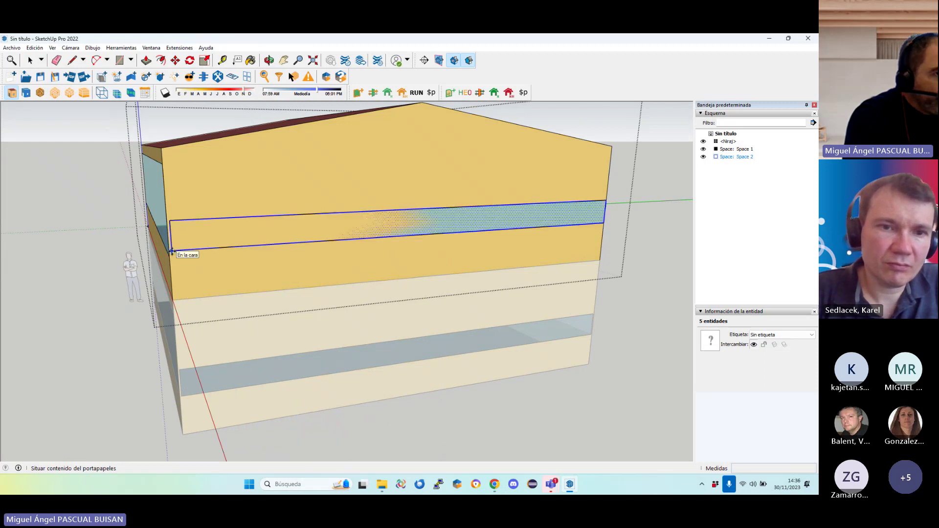
middle_drag(171, 251, 144, 246)
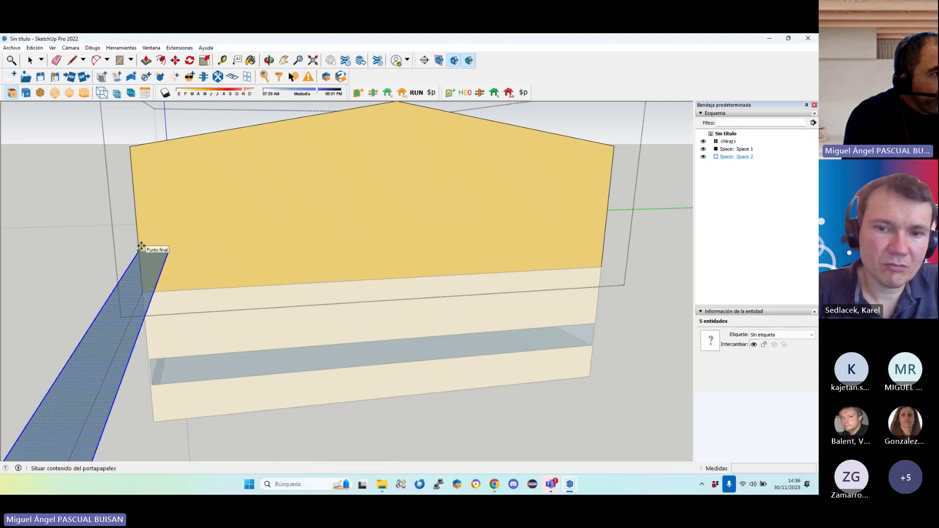
scroll(140, 248, up, 5)
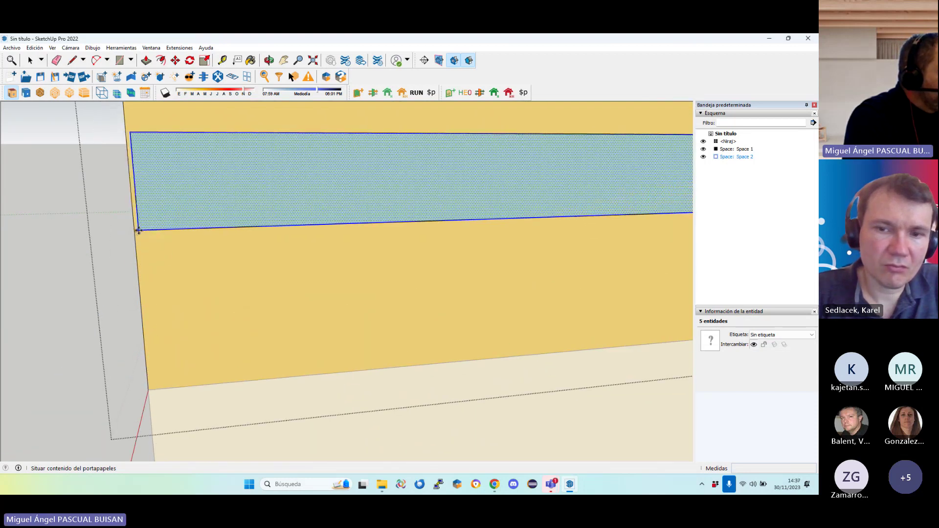
click(137, 231)
click(147, 230)
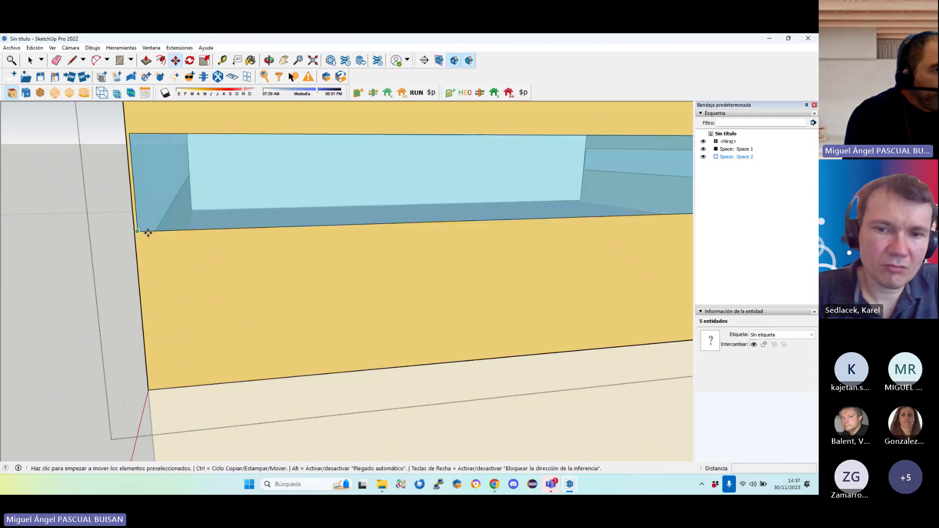
Check the far end of the pasted window against the wall edge, clear the selection and leave Space 2
click(251, 268)
middle_drag(252, 269, 544, 229)
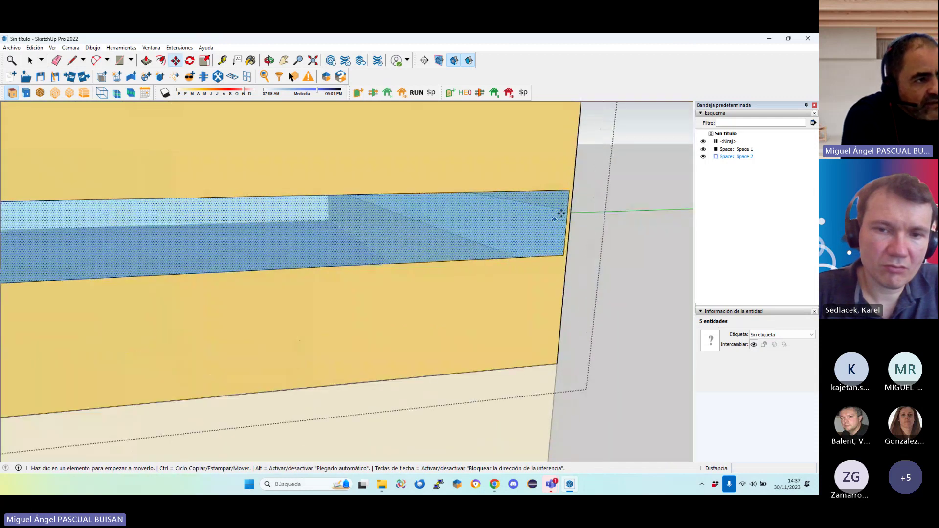
scroll(558, 210, up, 3)
click(570, 188)
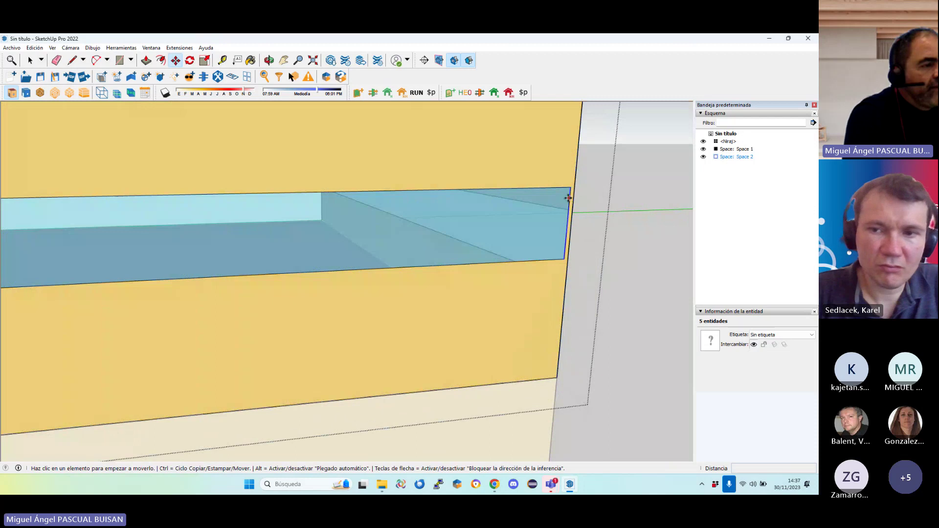
click(562, 184)
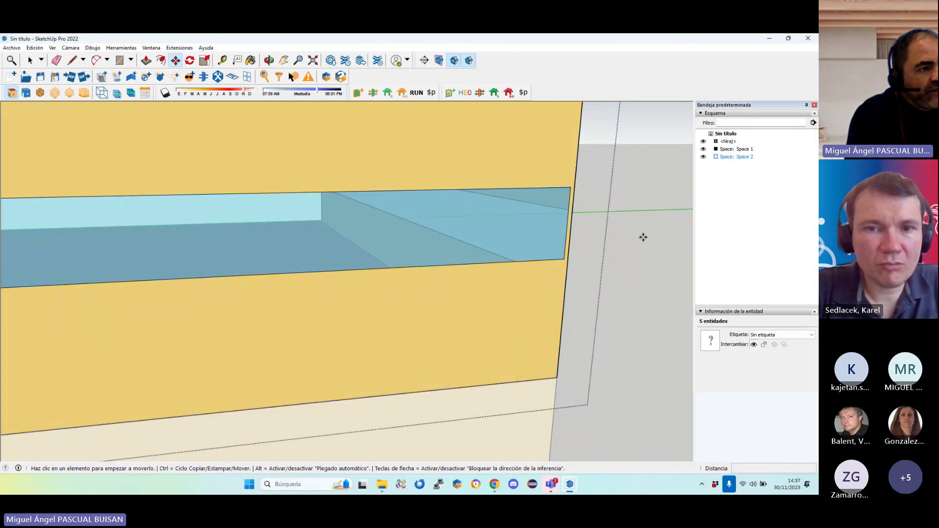
key(ctrl+t)
scroll(520, 268, down, 6)
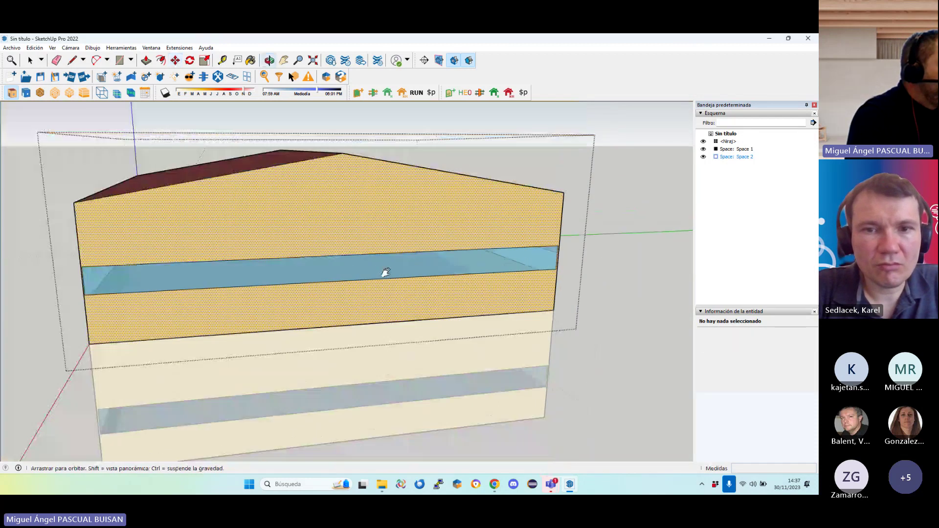
scroll(384, 273, down, 2)
middle_drag(283, 290, 430, 289)
key(space)
click(639, 257)
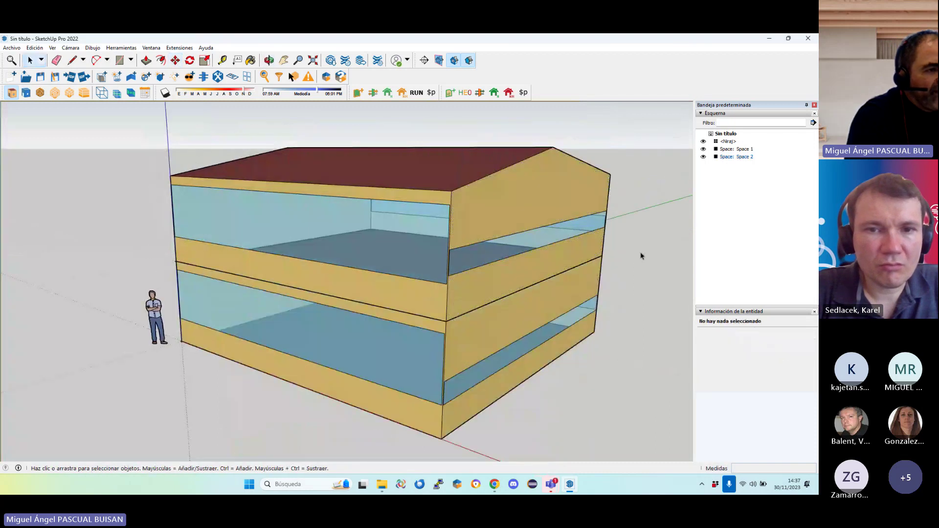
Examine the window strips on both floors of the gable side and the building as a whole
scroll(473, 277, up, 3)
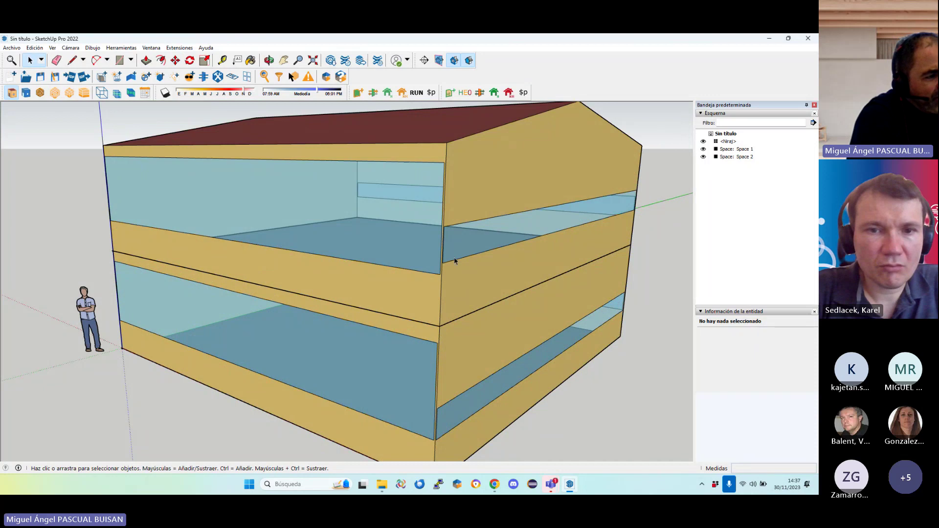
scroll(446, 320, down, 2)
scroll(440, 293, up, 1)
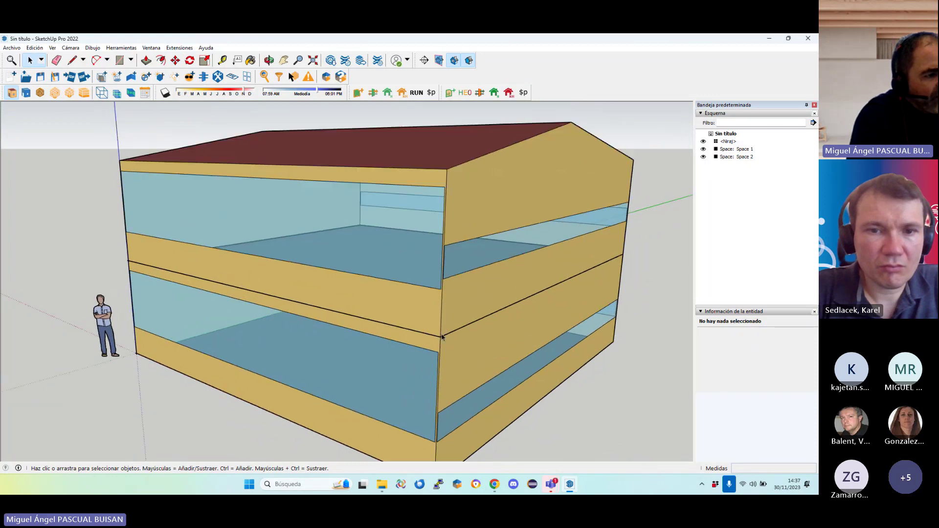
scroll(513, 395, down, 3)
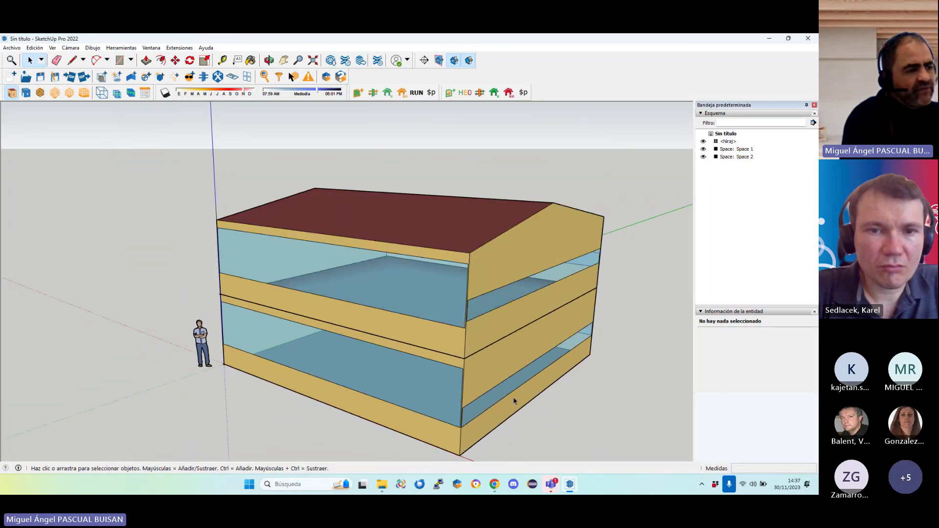
scroll(543, 293, down, 1)
scroll(563, 264, down, 1)
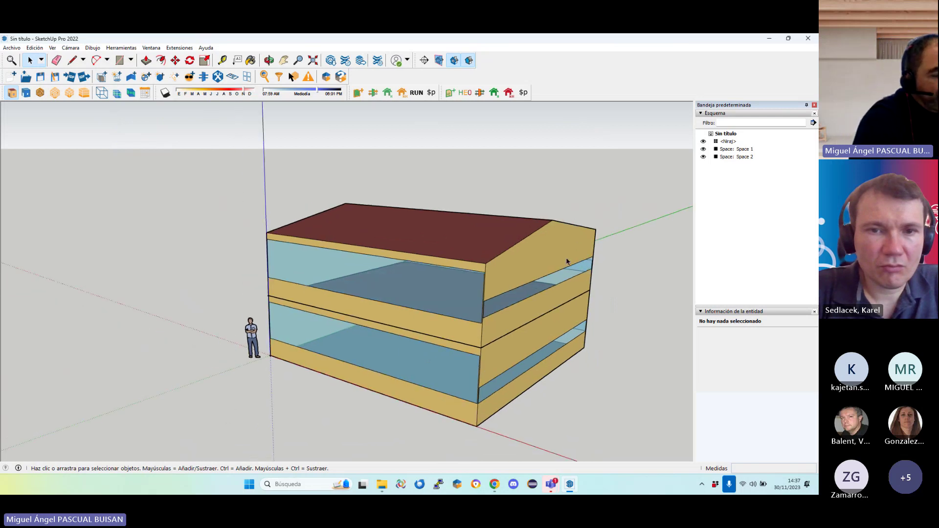
middle_drag(531, 329, 460, 267)
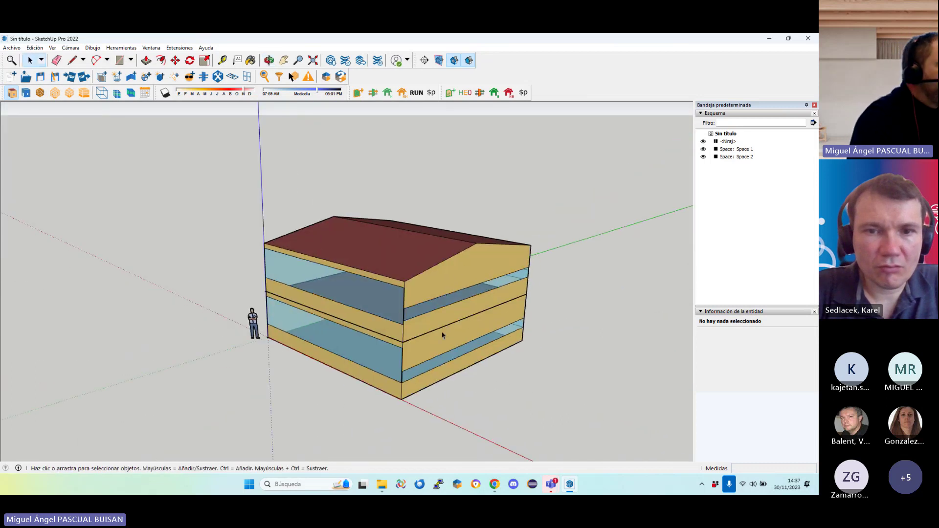
Switch to the OpenStudio application and run the energy simulation of the day2.osm model
scroll(286, 296, up, 1)
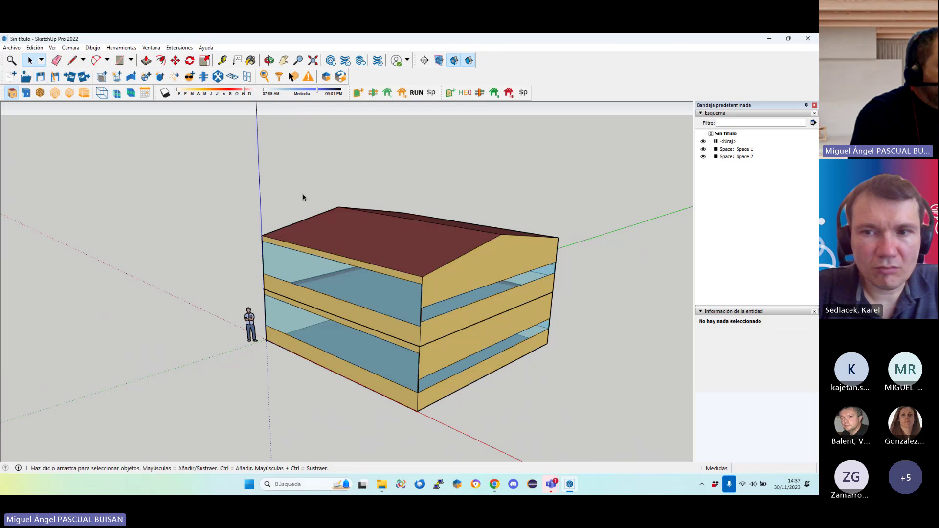
scroll(444, 319, down, 2)
scroll(346, 150, up, 1)
scroll(362, 137, up, 2)
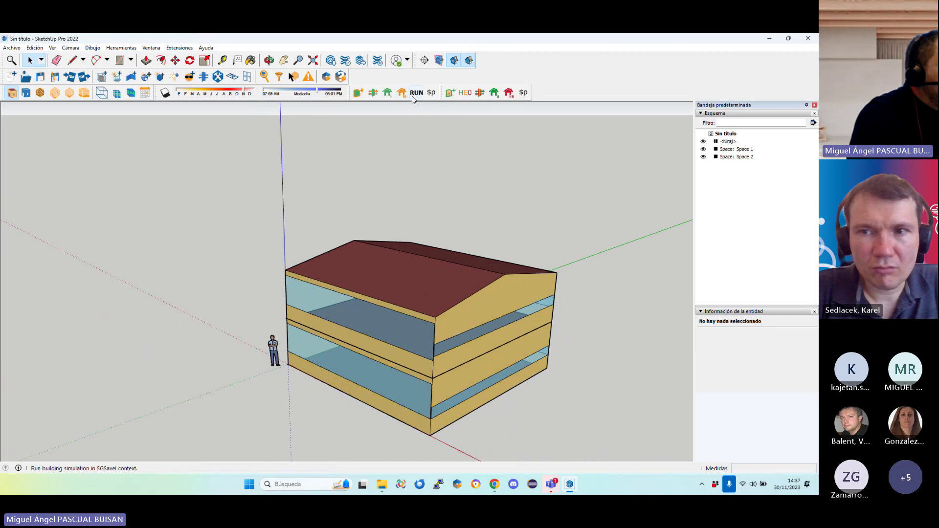
click(456, 337)
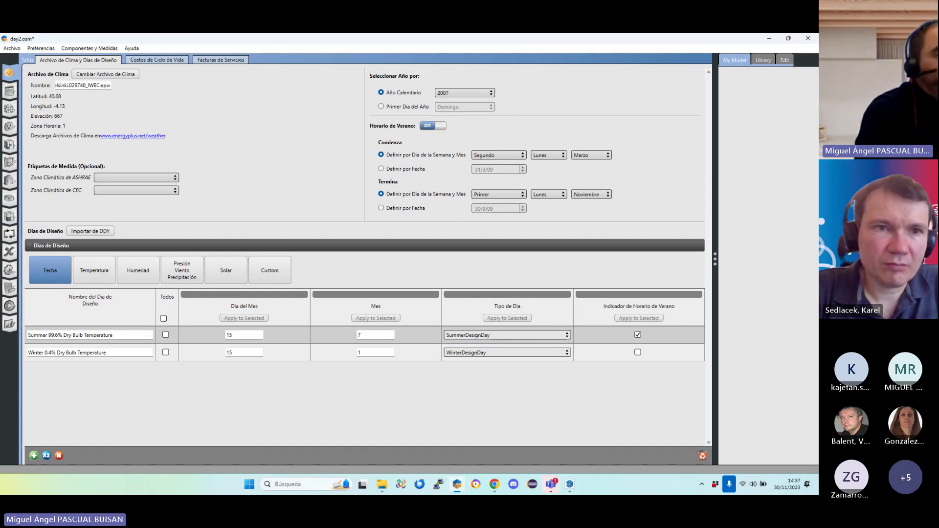
click(10, 306)
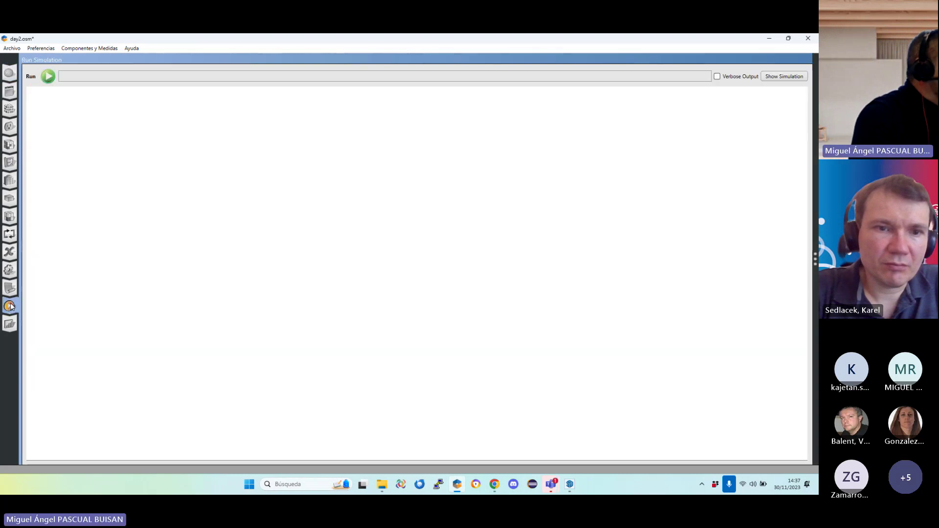
click(47, 76)
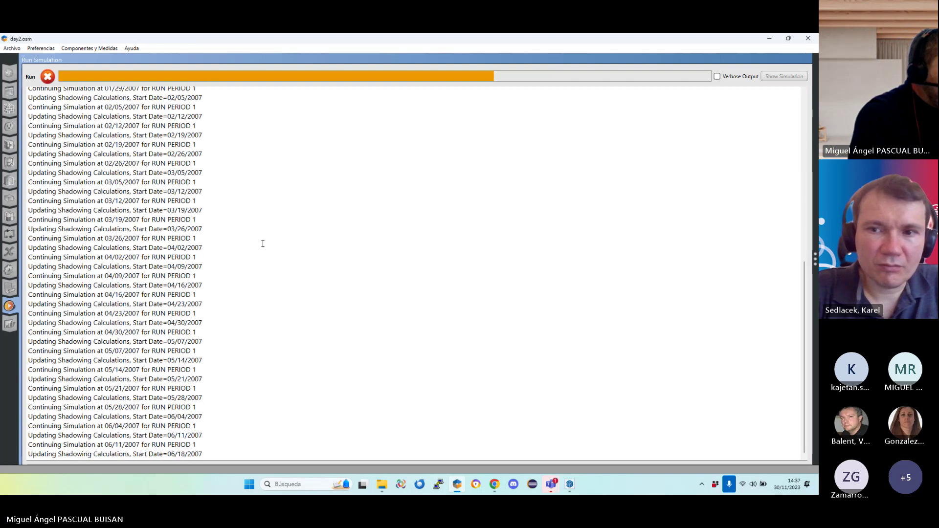
Examine the heating needs, cooling needs, lighting autonomy and summer comfort in the compliance section of the energy needs report
click(495, 485)
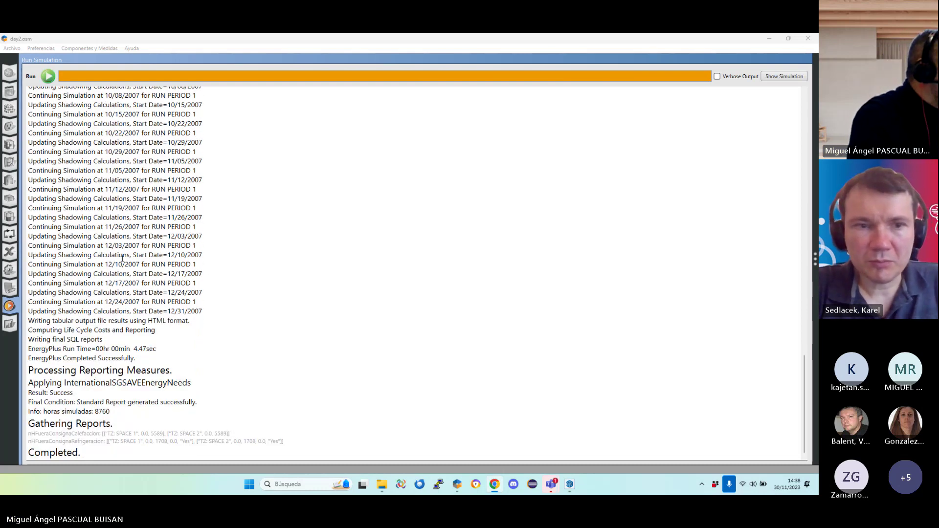
click(122, 259)
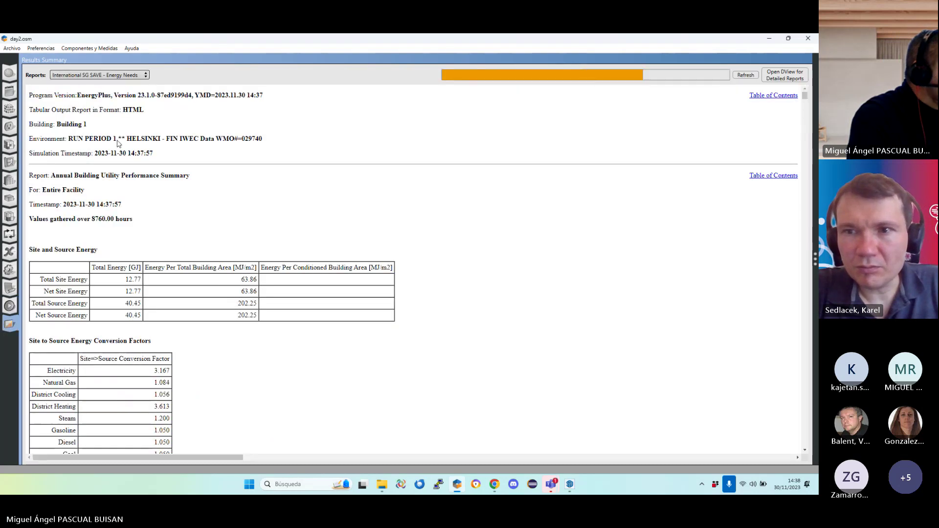
scroll(264, 286, down, 3)
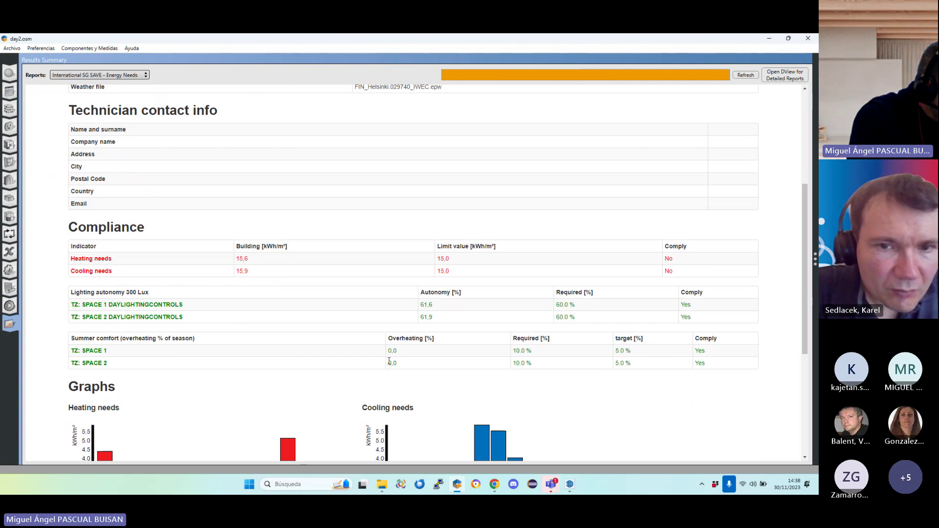
scroll(323, 360, down, 1)
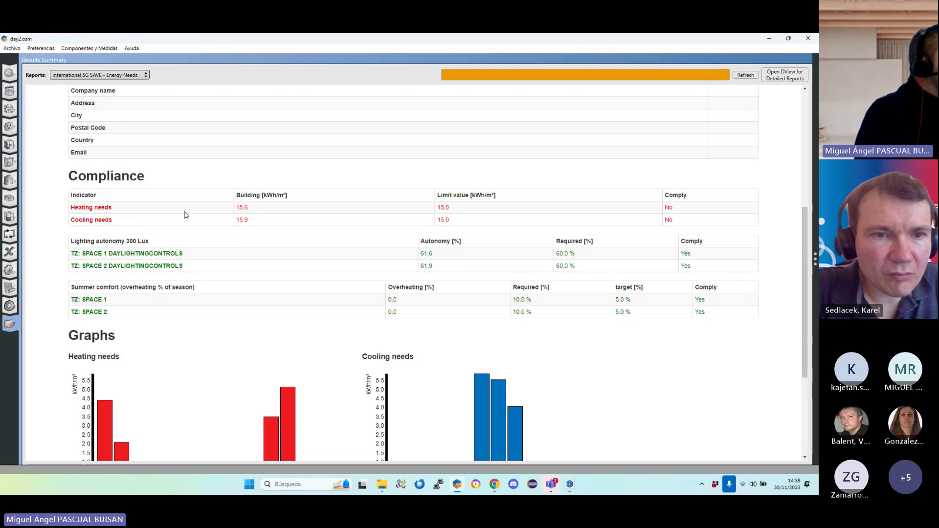
double_click(245, 207)
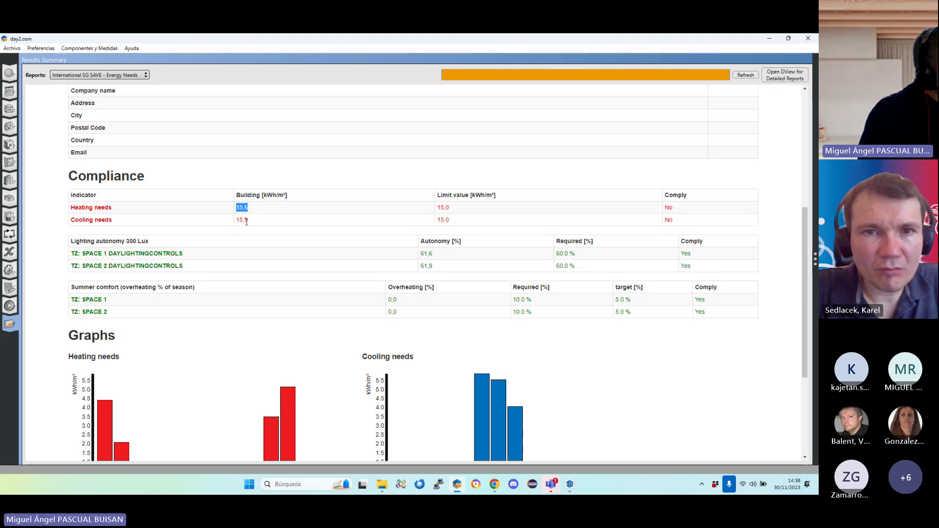
scroll(78, 223, up, 1)
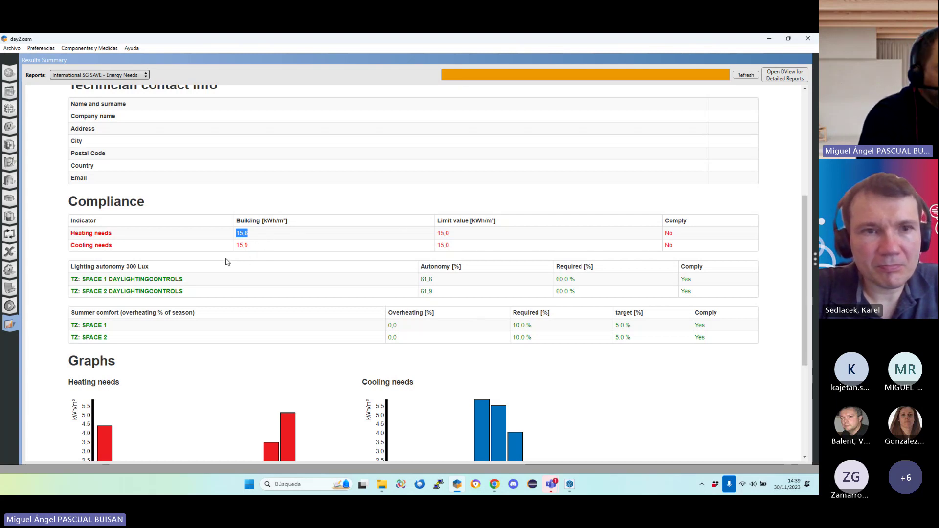
Return to SketchUp and open the SGSavel construction system definition in a maximized window
click(769, 38)
click(440, 277)
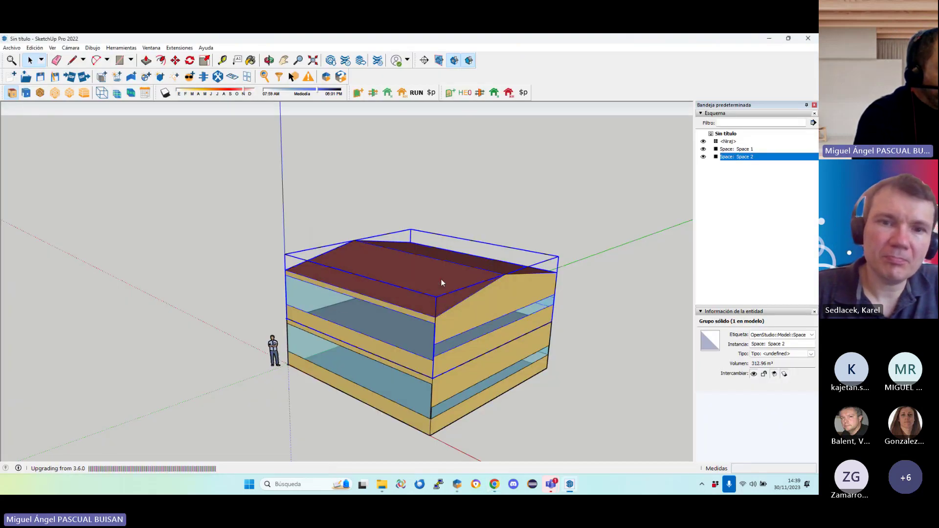
scroll(457, 266, up, 3)
scroll(459, 268, down, 3)
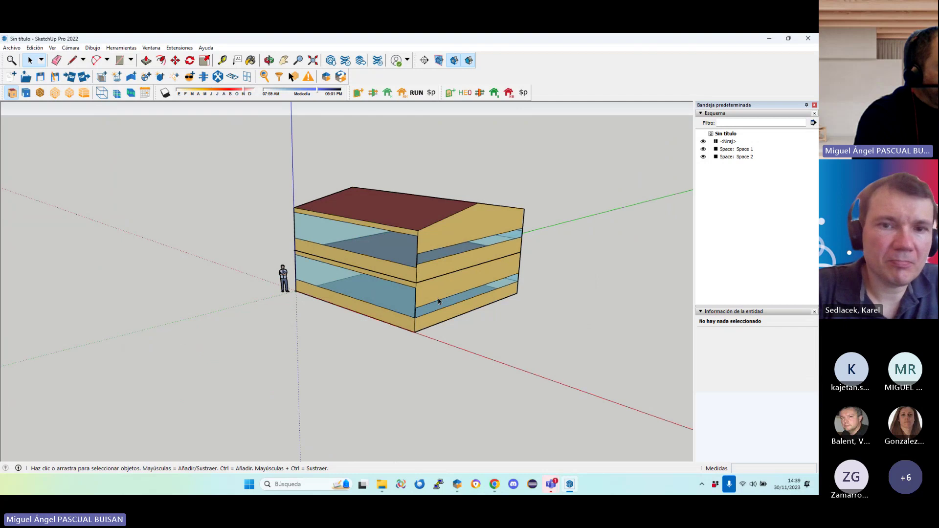
scroll(447, 292, up, 2)
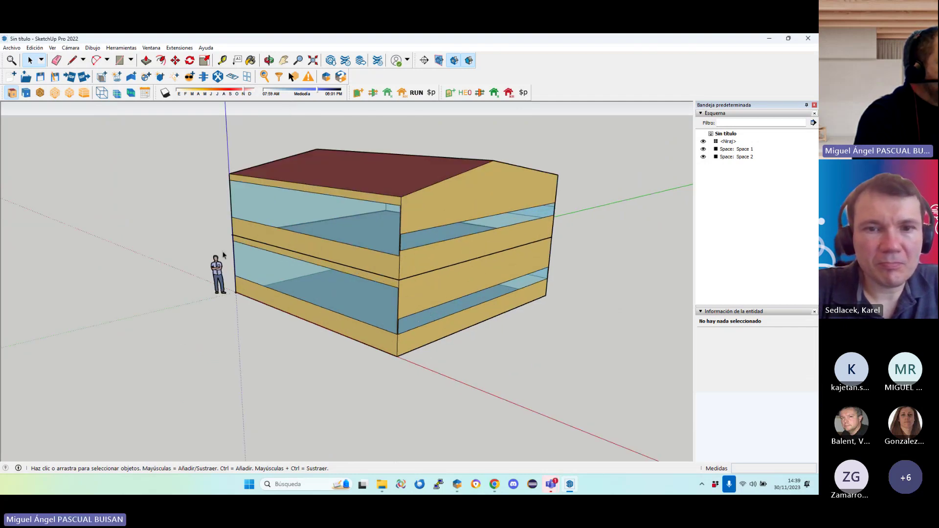
click(179, 48)
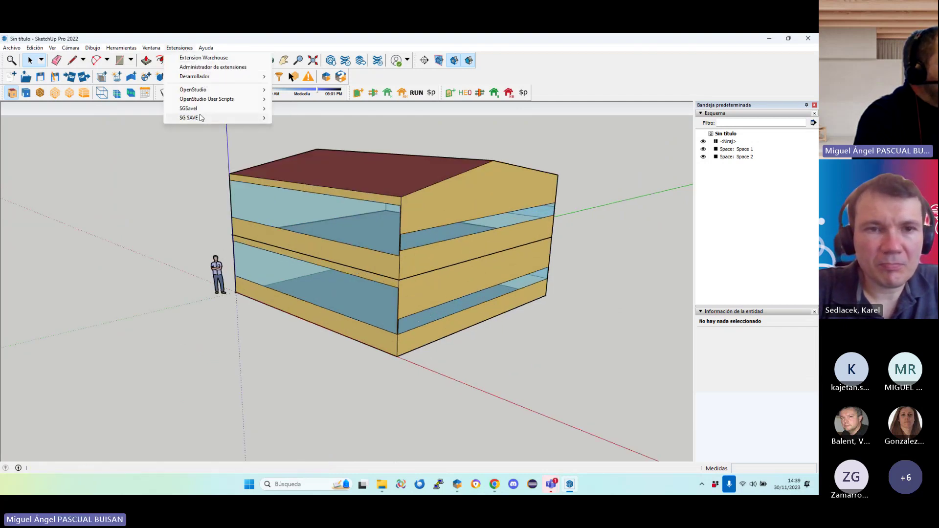
mouse_move(200, 108)
mouse_move(315, 137)
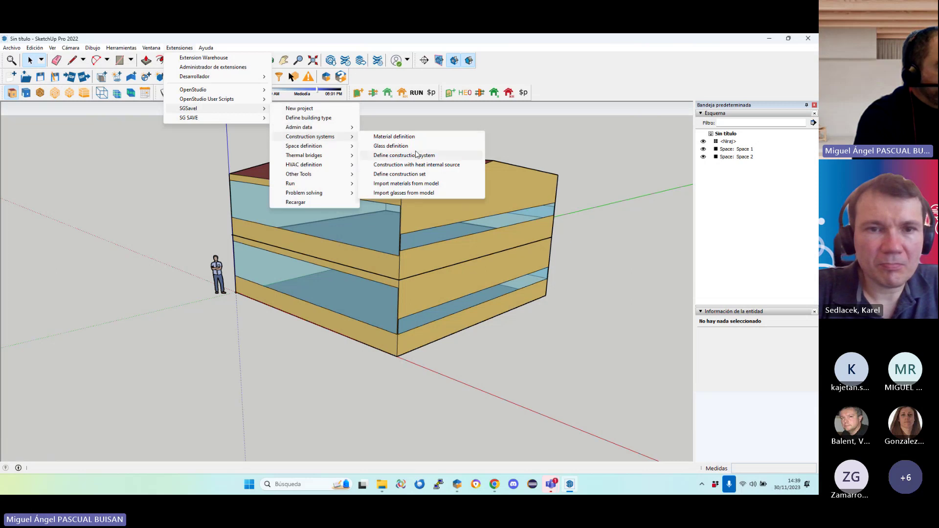
click(417, 155)
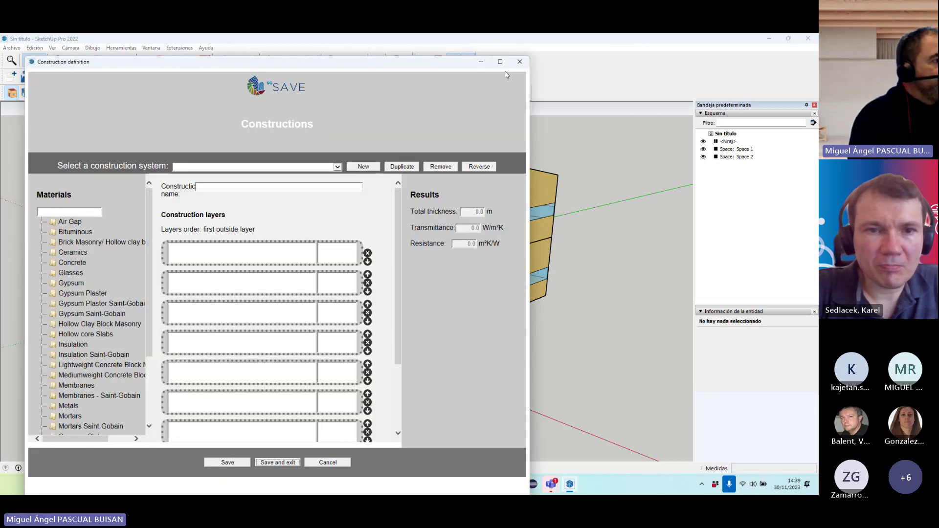
click(500, 61)
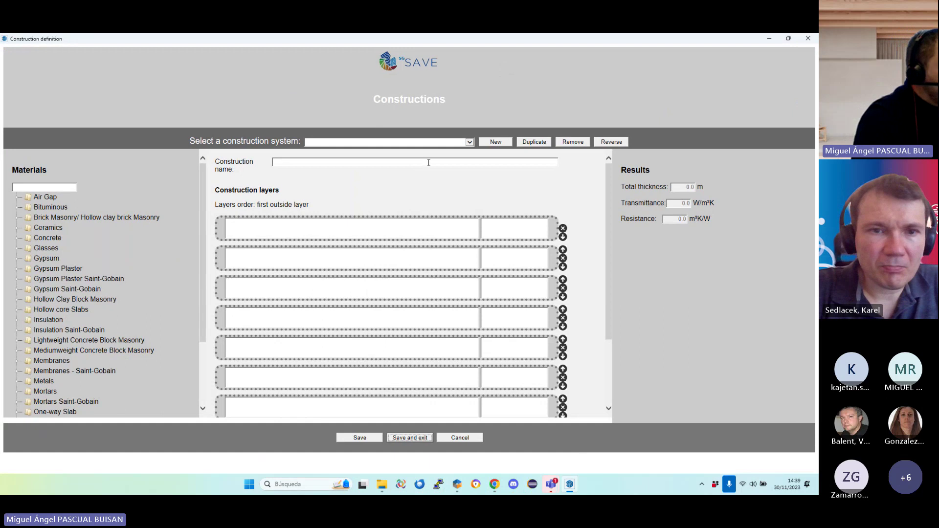
Compare the layers, thickness and transmittance of the constructions Wall + ETICS 1, 2, 4, 5 and 3
click(469, 143)
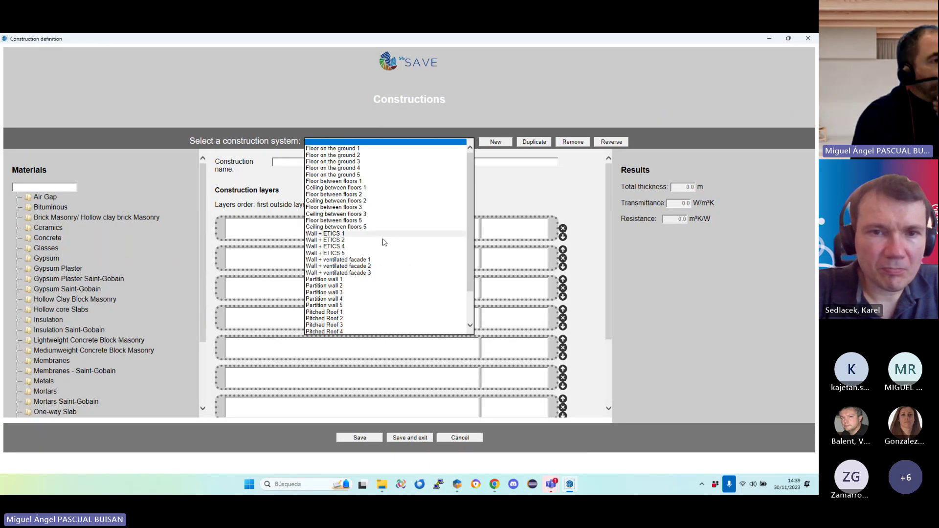
click(325, 234)
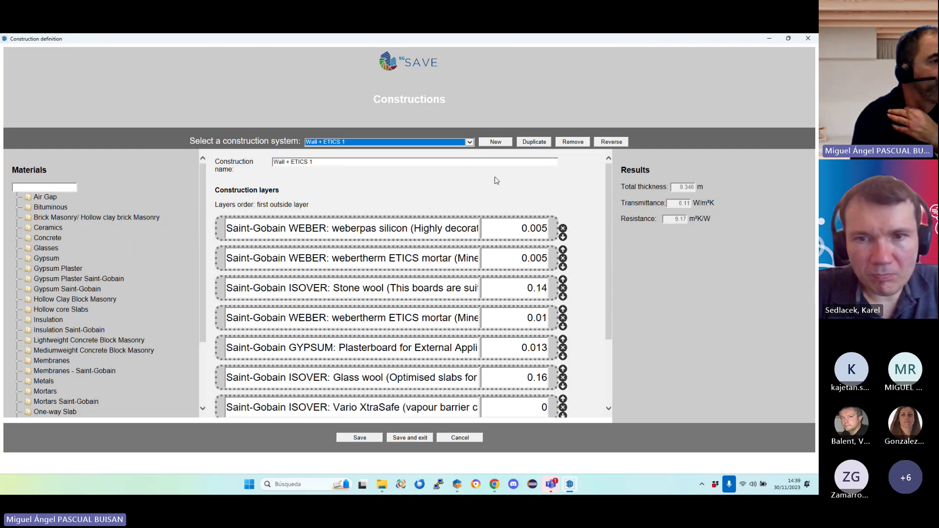
click(470, 142)
click(361, 150)
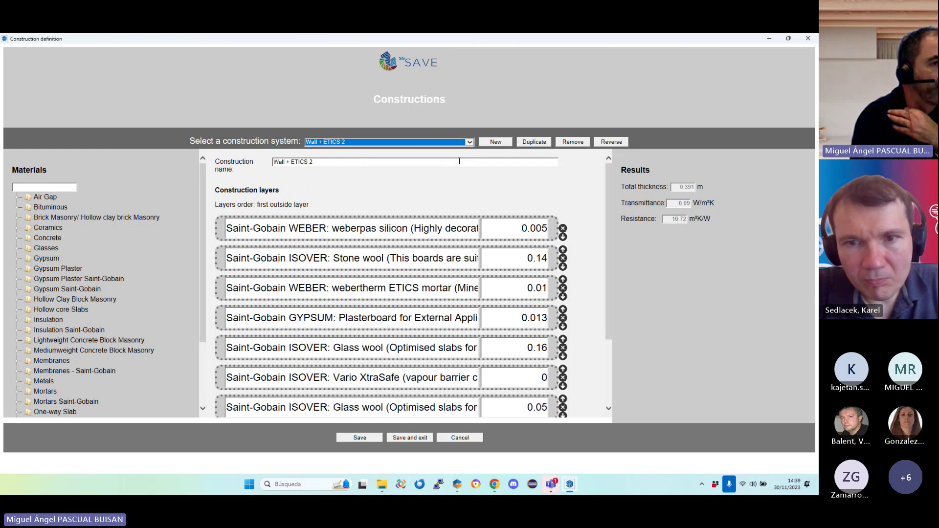
click(471, 144)
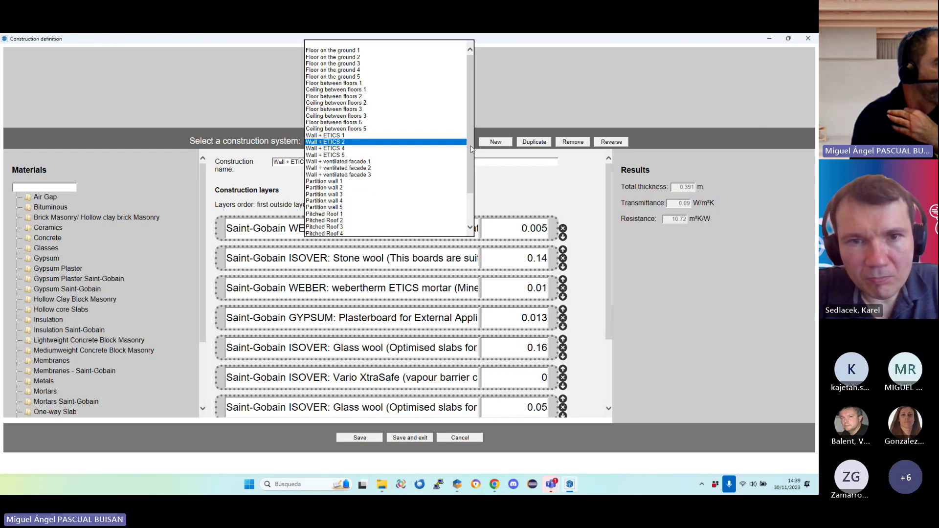
click(406, 149)
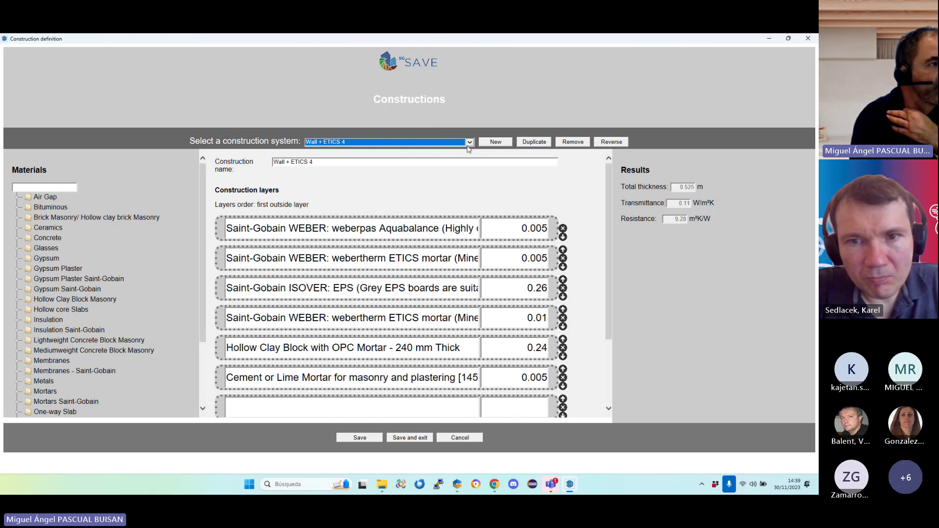
click(389, 141)
click(366, 148)
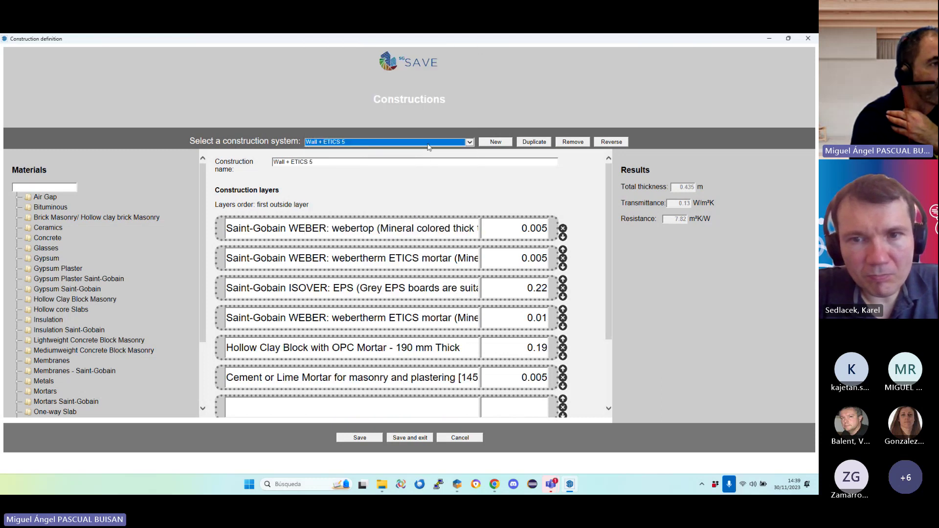
click(464, 146)
scroll(352, 224, down, 1)
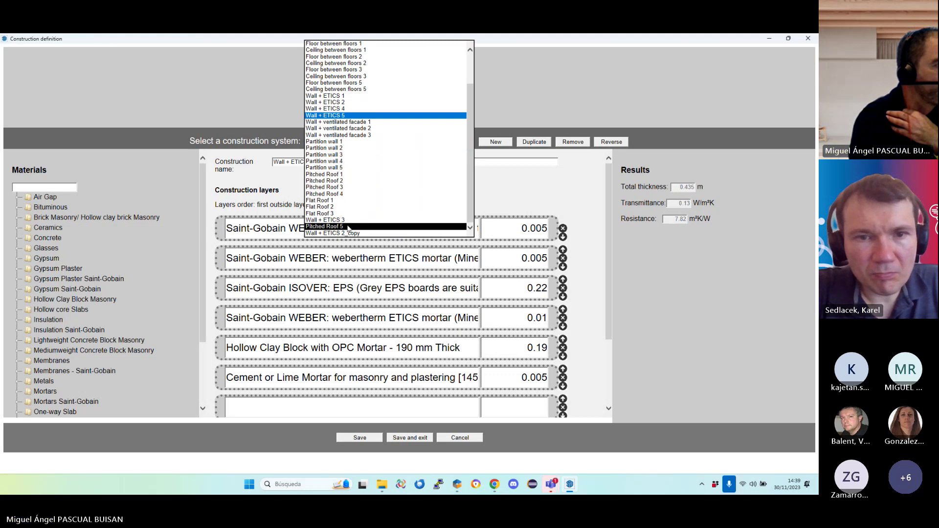
click(343, 220)
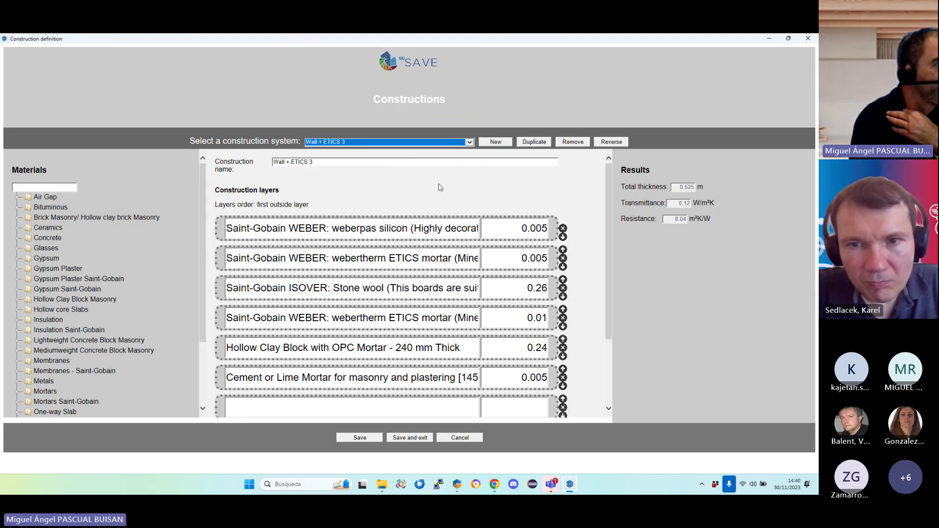
Load the Wall + ETICS 2 construction, check its layers and duplicate it
click(468, 143)
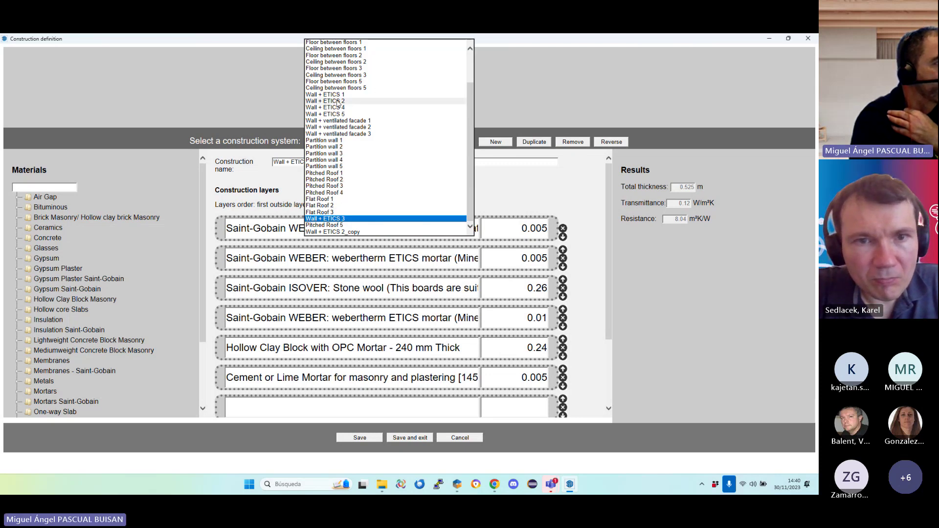
click(387, 102)
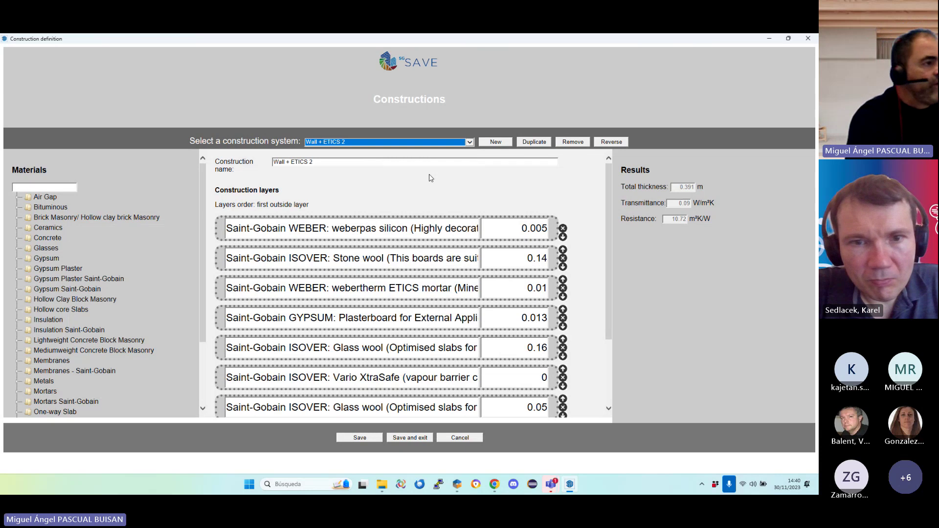
scroll(471, 269, down, 3)
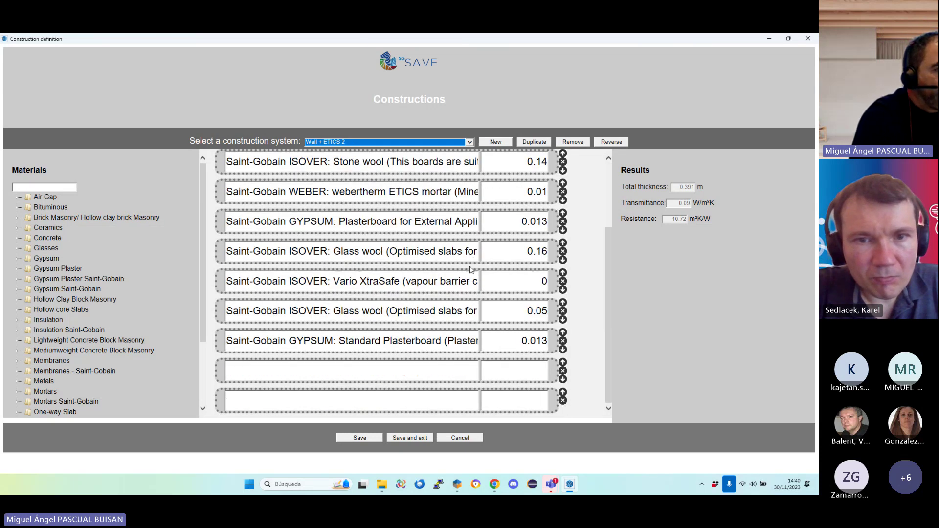
scroll(396, 283, up, 1)
scroll(396, 283, up, 2)
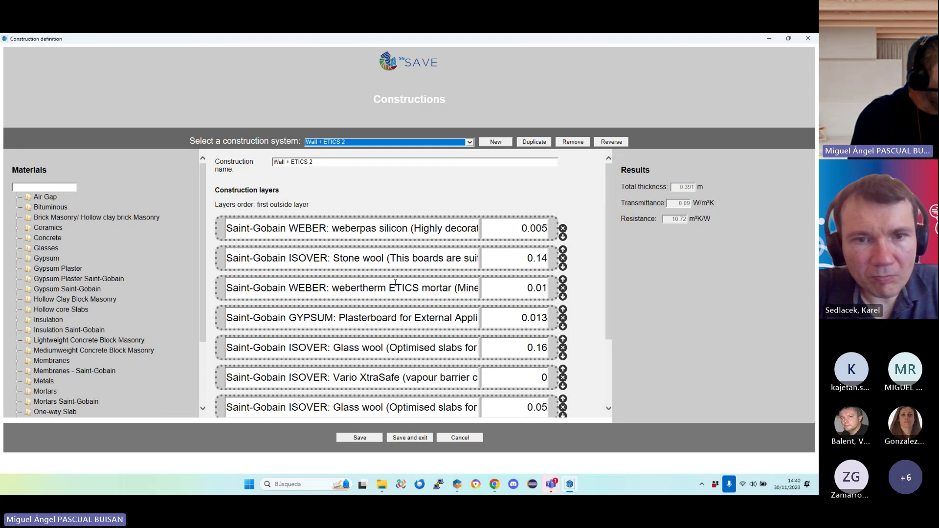
scroll(396, 283, down, 3)
scroll(396, 282, up, 1)
click(537, 143)
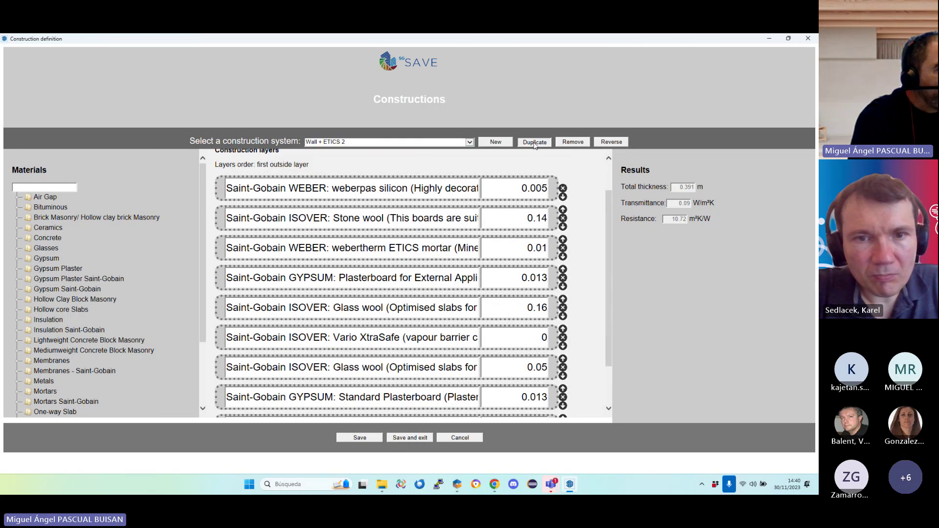
scroll(317, 221, up, 1)
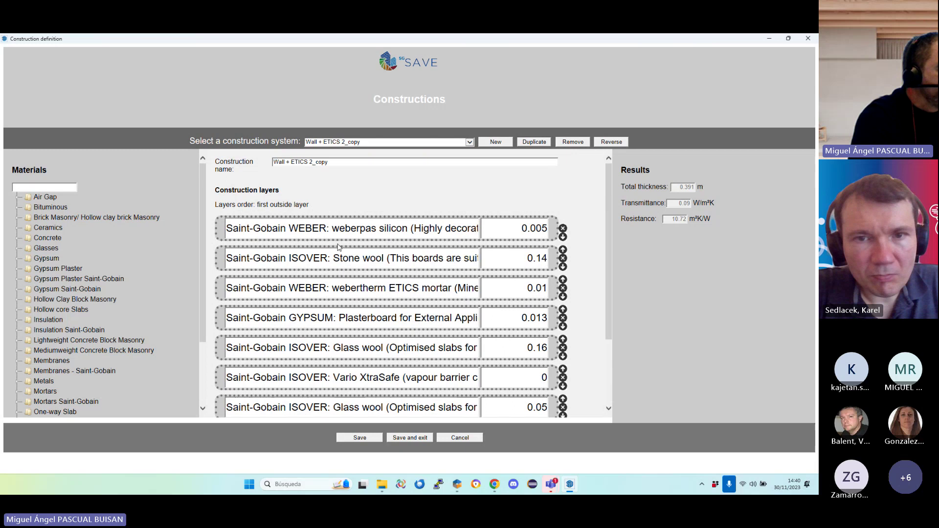
Remove the "_copy" suffix from the duplicated construction's name
click(313, 163)
key(Delete)
key(Delete)
key(Delete)
key(Delete)
key(Delete)
text(fo)
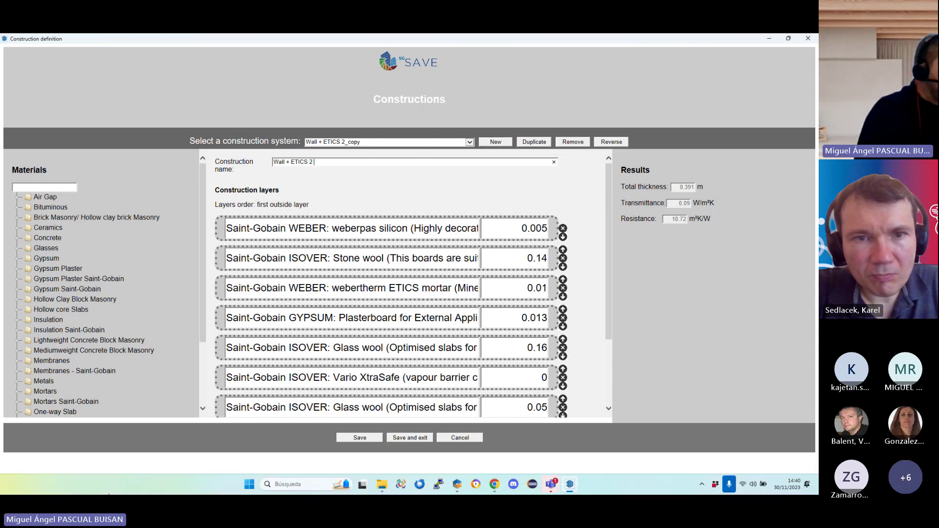
text(r prese)
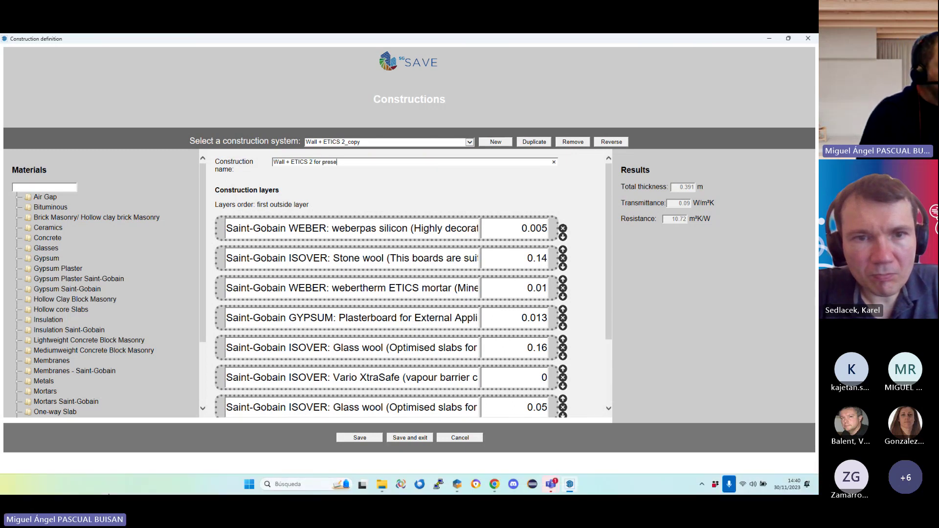
key(BackSpace)
key(BackSpace)
key(BackSpace)
key(BackSpace)
key(BackSpace)
key(BackSpace)
key(BackSpace)
key(BackSpace)
key(BackSpace)
key(BackSpace)
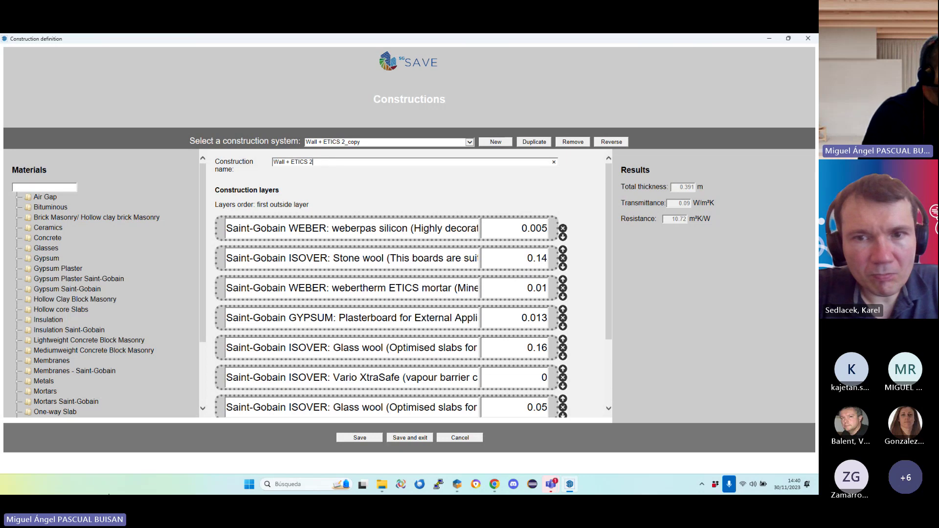
Complete the duplicated construction's name as Wall + ETICS 2 Presentation
text(Prees)
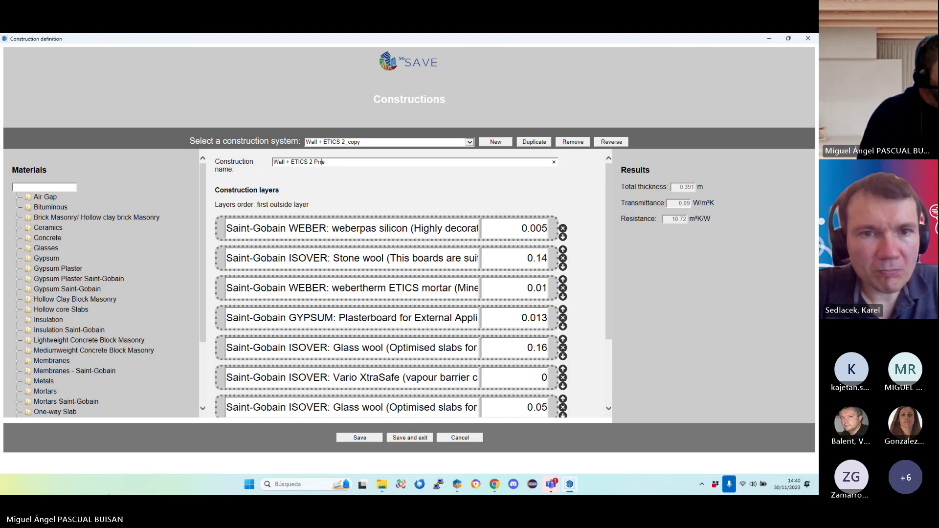
text(sentation)
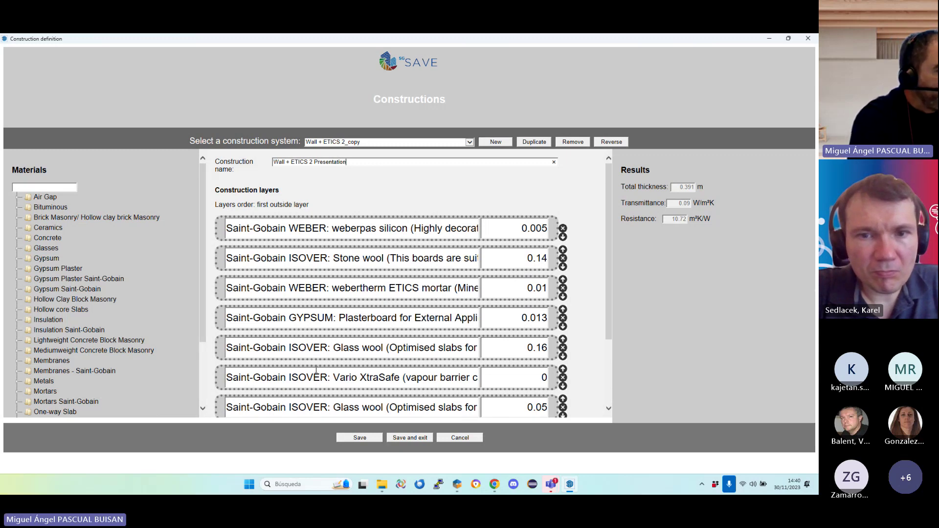
Clear the Saint-Gobain ISOVER Vario XtraSafe vapour barrier layer from the construction
scroll(331, 352, down, 2)
scroll(331, 351, down, 2)
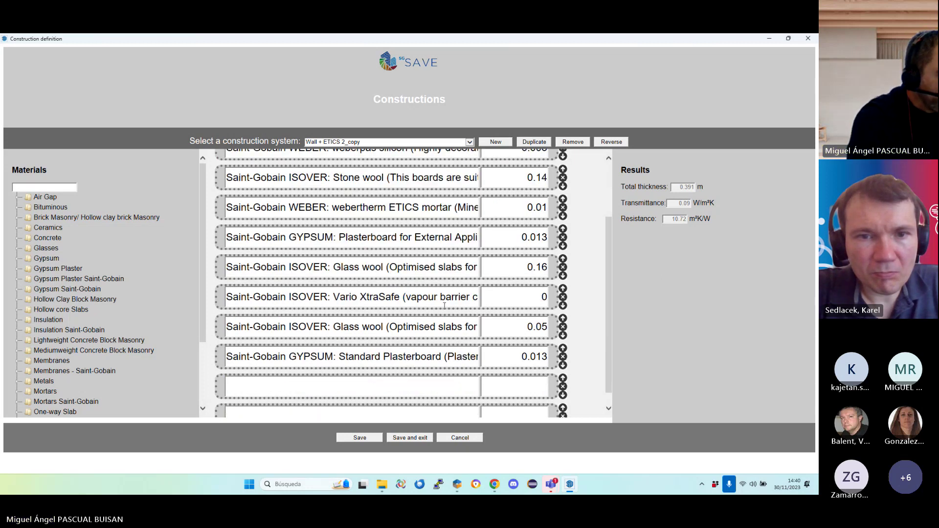
scroll(59, 327, down, 3)
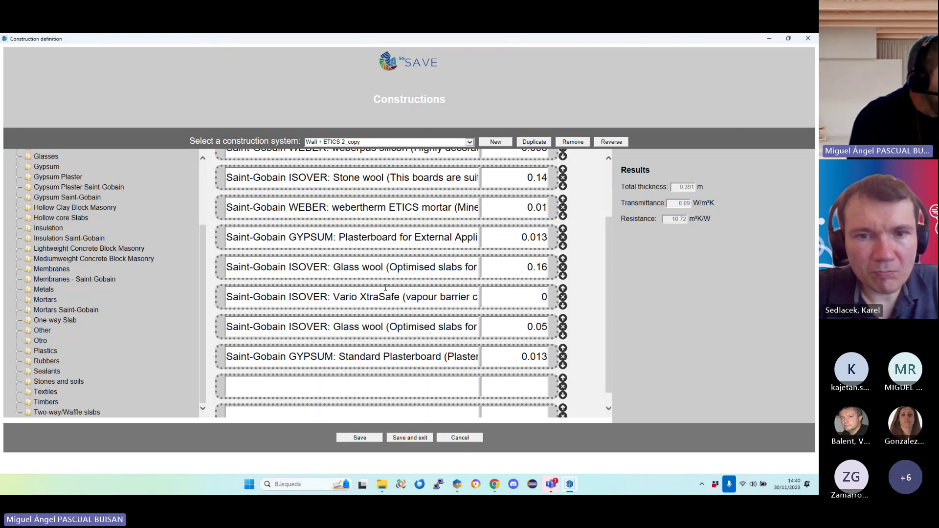
double_click(541, 300)
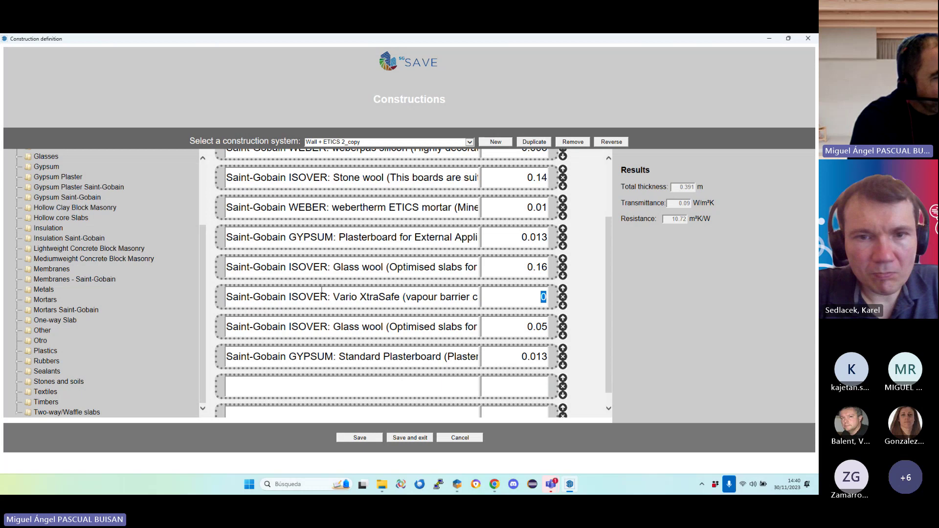
drag(229, 297, 455, 306)
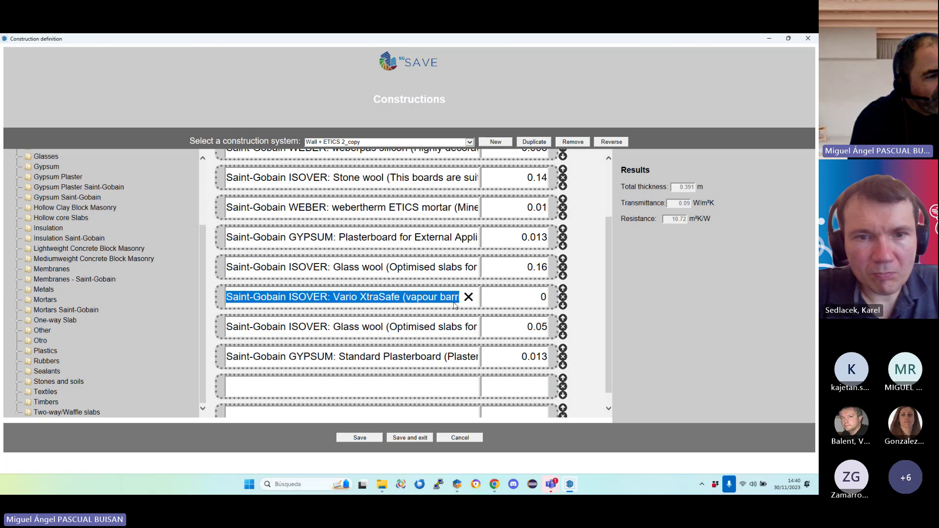
click(386, 304)
click(485, 302)
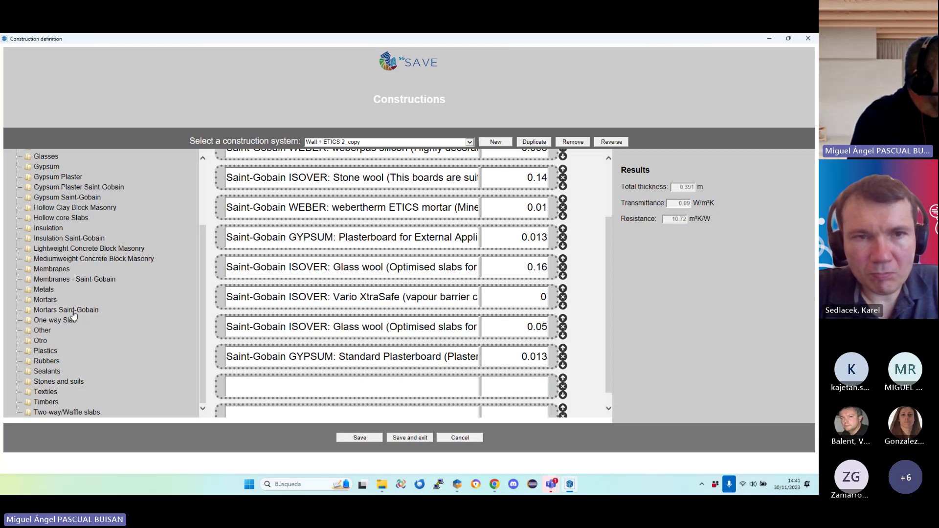
click(563, 297)
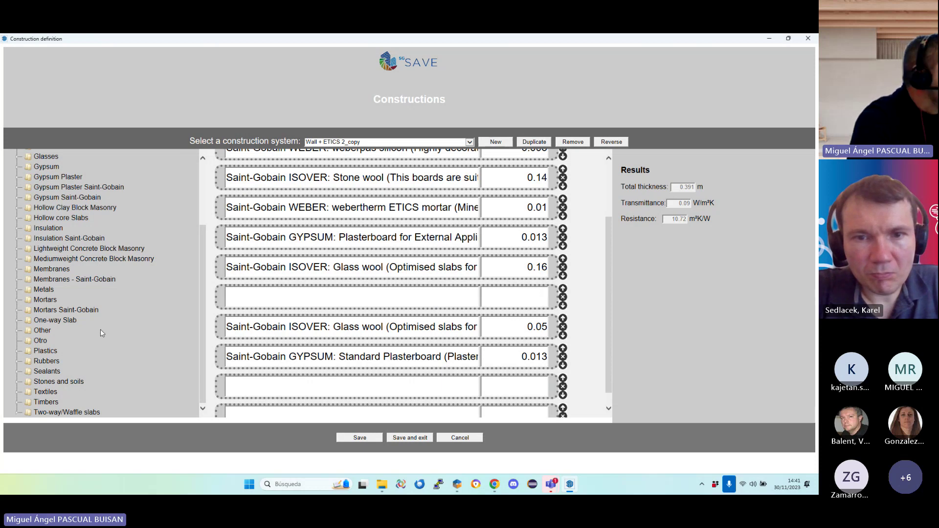
Fill the emptied layer with Saint-Gobain ISOVER stone wool (Optimised slabs for wood) from the Insulation Saint-Gobain materials
scroll(95, 293, up, 3)
scroll(94, 293, down, 3)
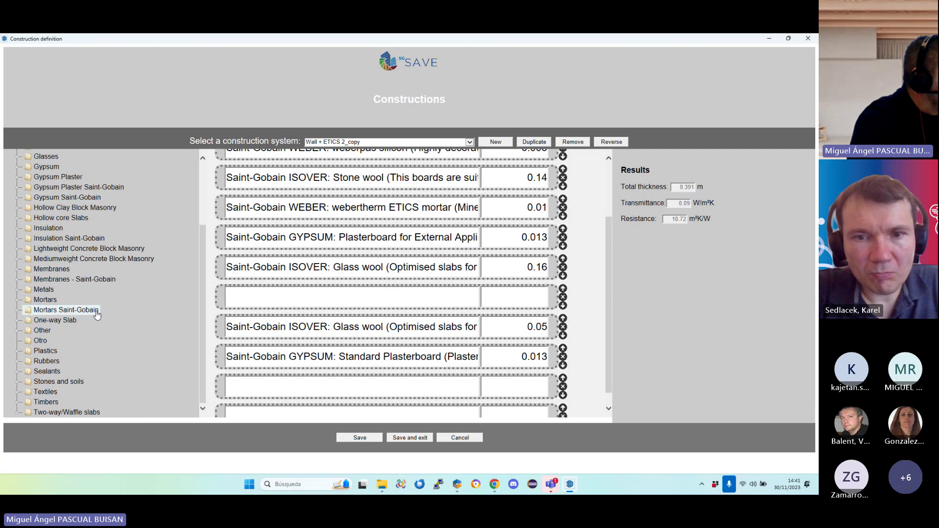
scroll(80, 361, up, 5)
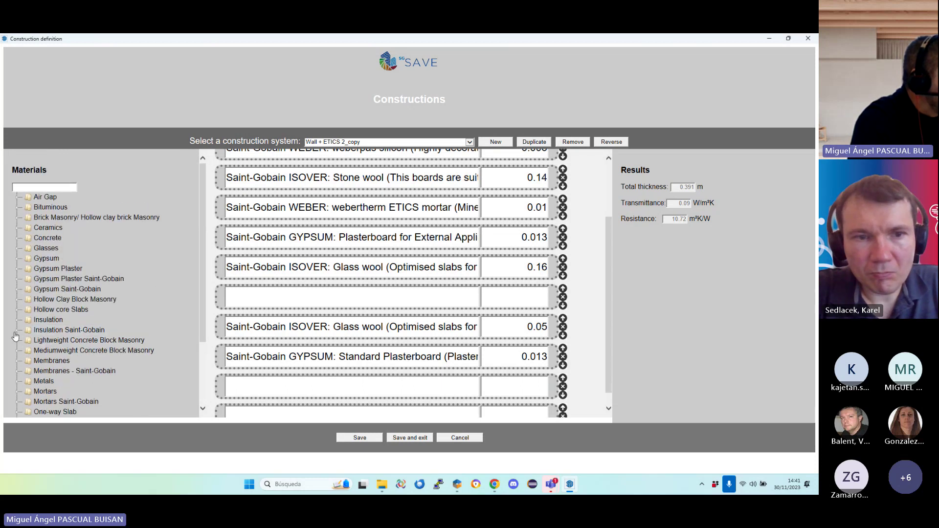
double_click(69, 330)
scroll(80, 350, down, 5)
click(80, 367)
scroll(81, 372, down, 5)
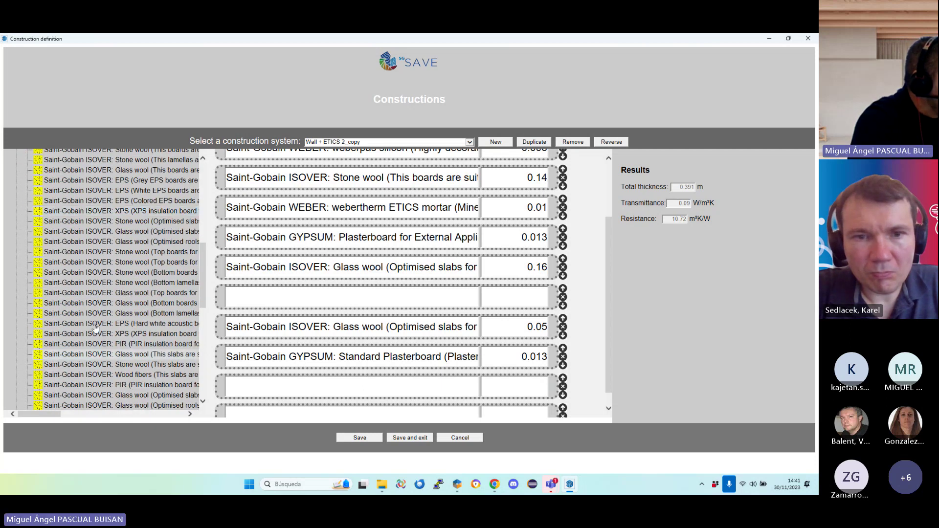
click(102, 293)
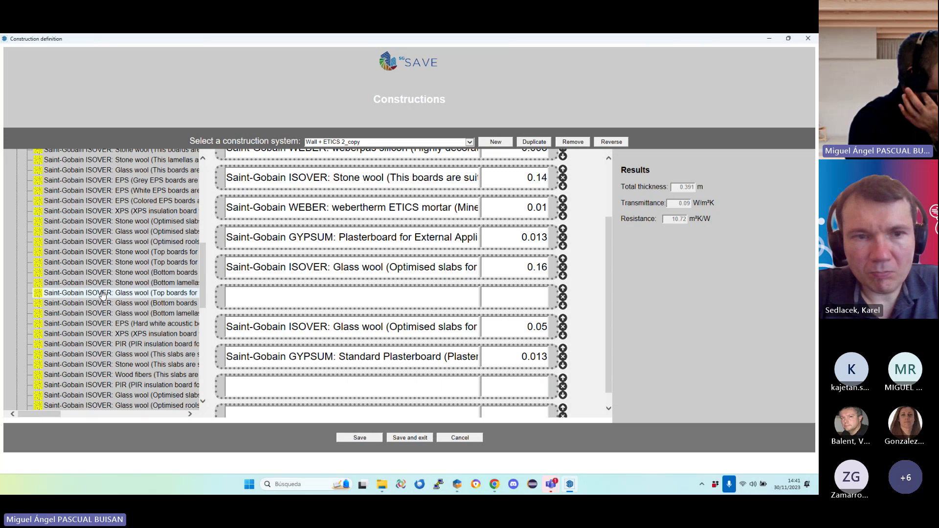
click(109, 264)
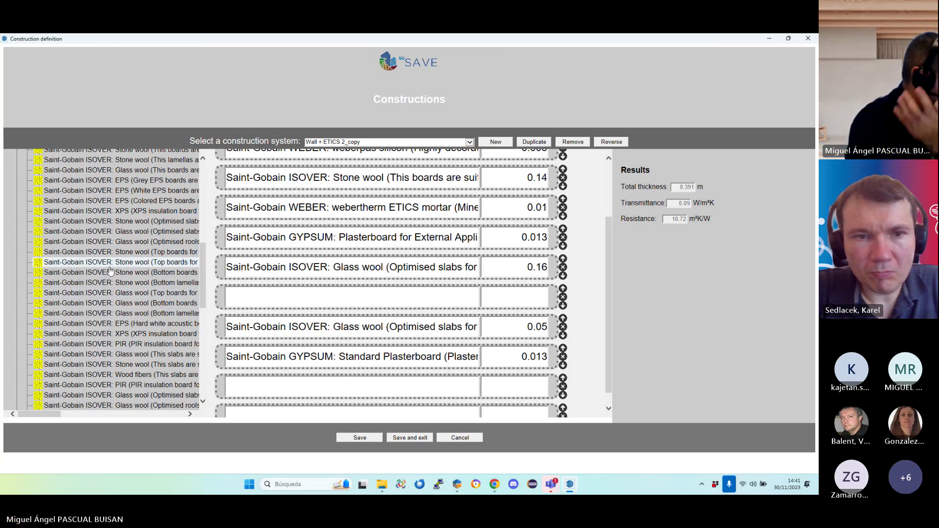
click(107, 242)
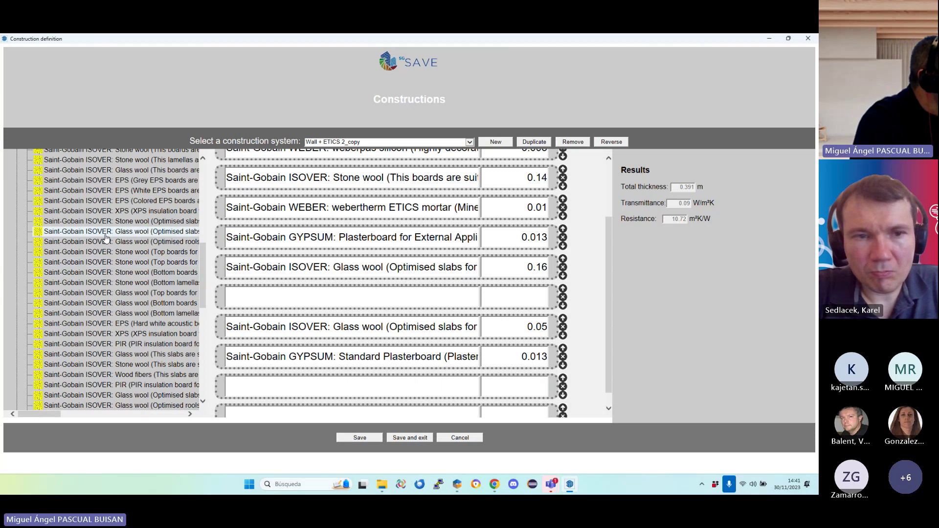
click(105, 223)
drag(105, 225, 263, 293)
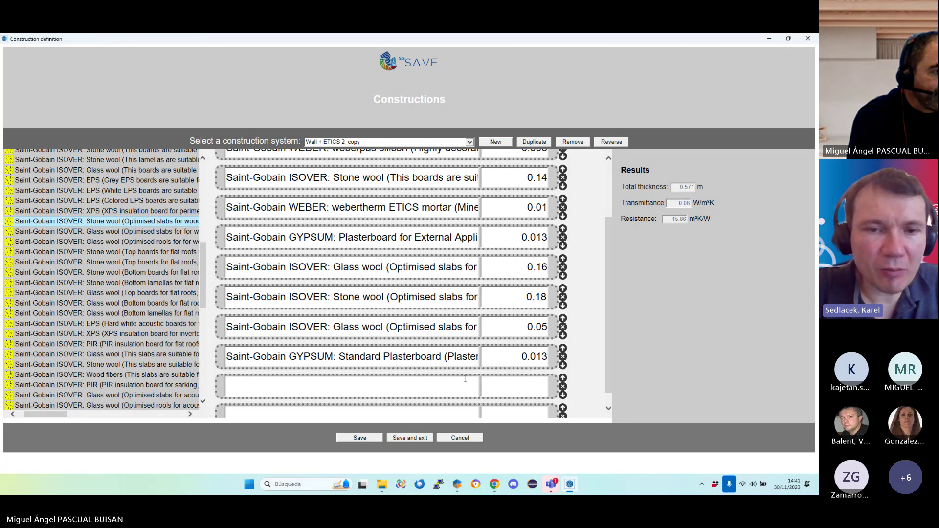
Examine the modified construction's layer order and thicknesses together with its total thickness, transmittance and resistance
scroll(465, 379, up, 3)
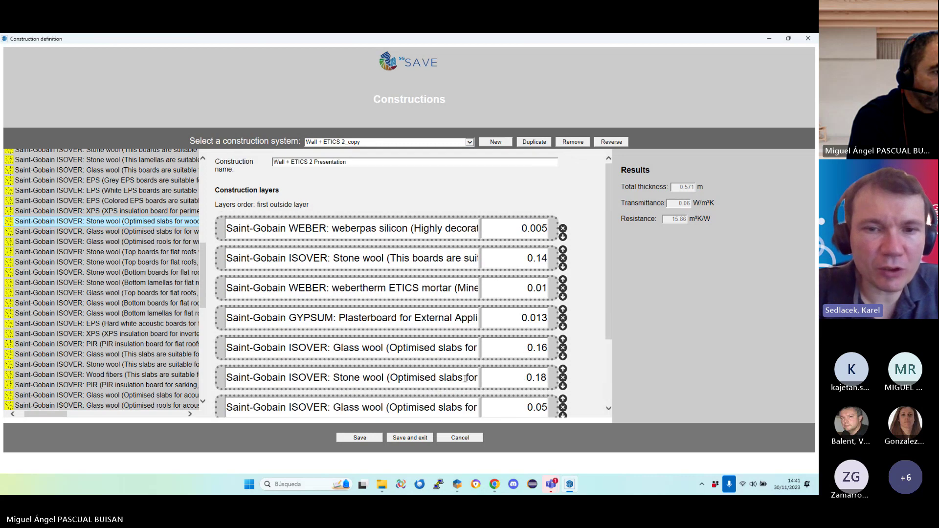
scroll(465, 379, down, 1)
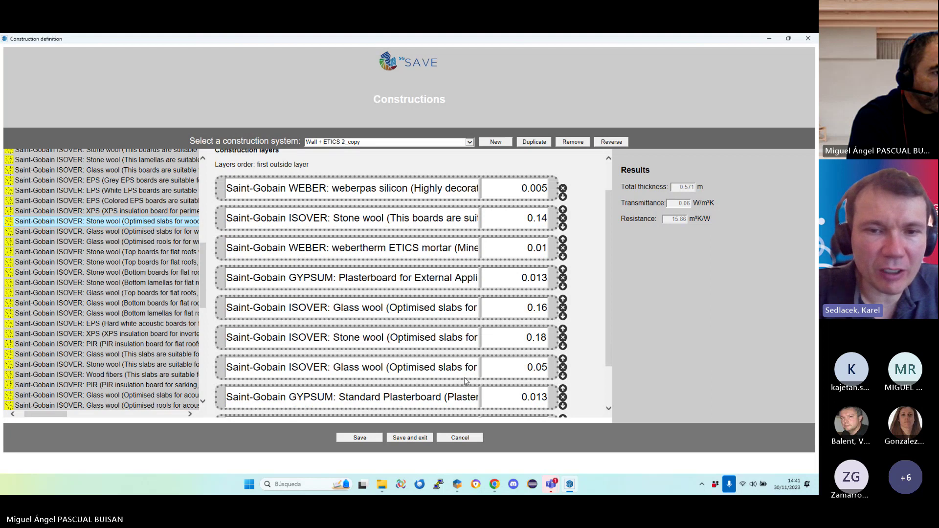
scroll(465, 380, down, 1)
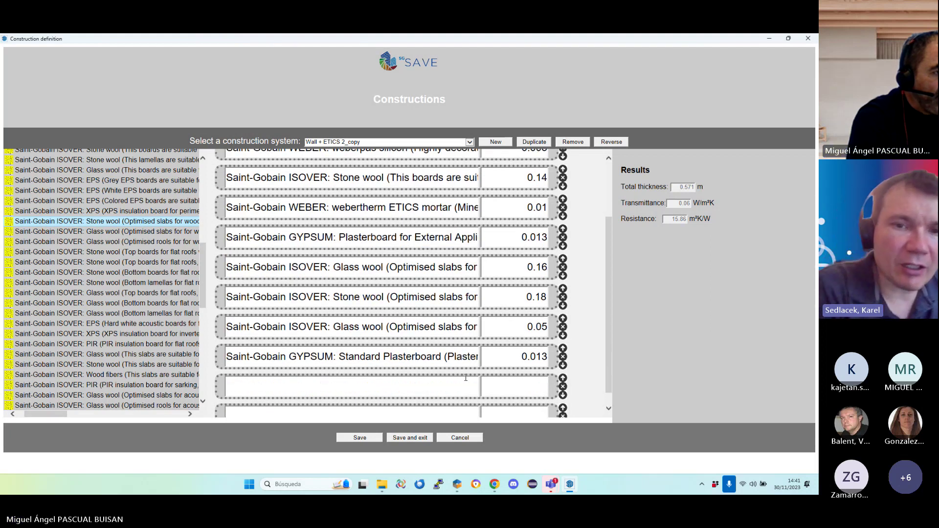
scroll(466, 379, up, 1)
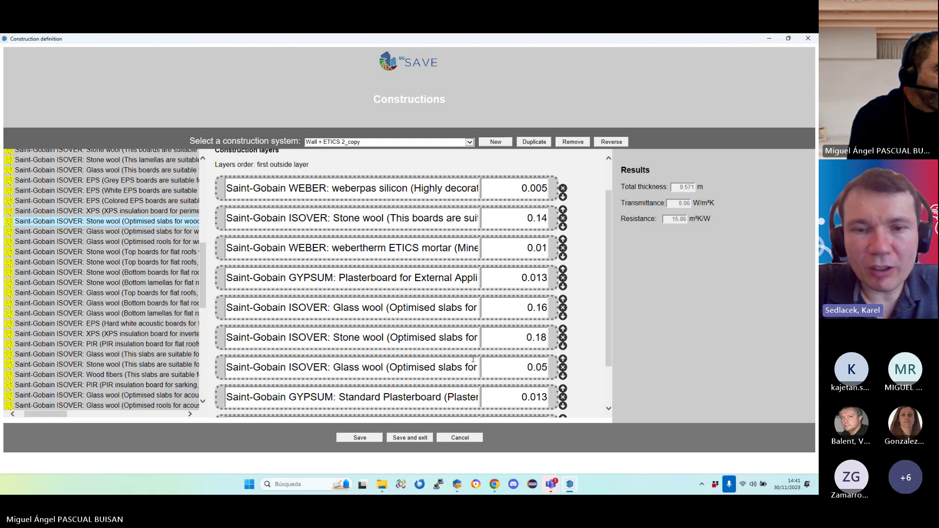
scroll(473, 361, up, 1)
scroll(474, 362, down, 1)
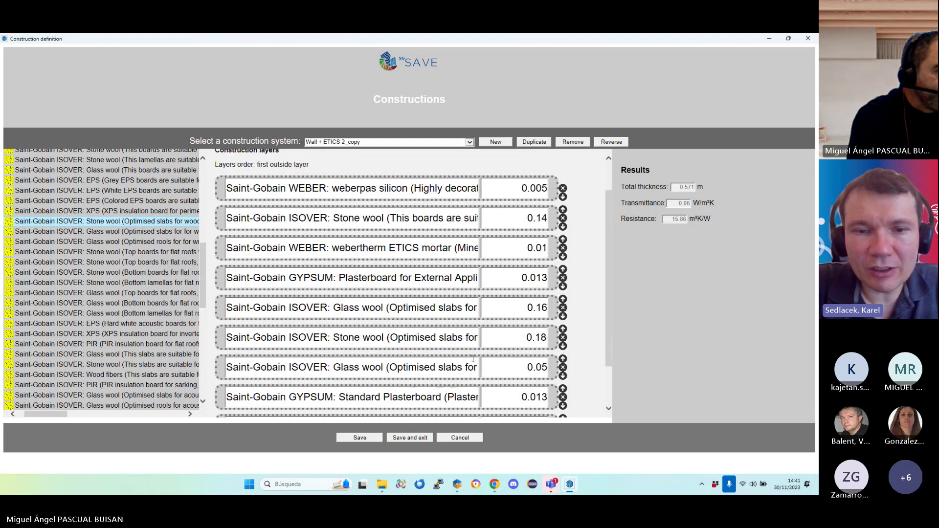
scroll(473, 361, down, 1)
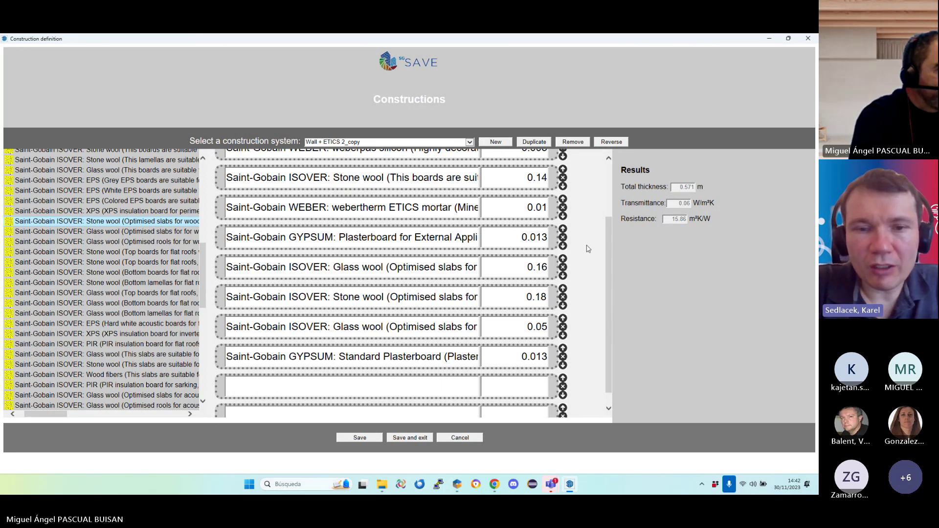
scroll(495, 257, up, 3)
scroll(415, 302, down, 4)
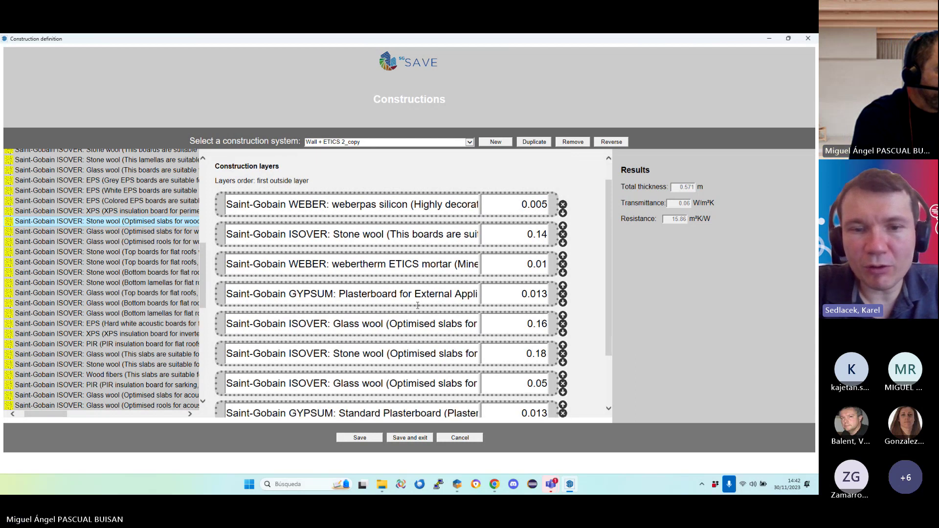
scroll(417, 305, up, 1)
scroll(417, 305, down, 1)
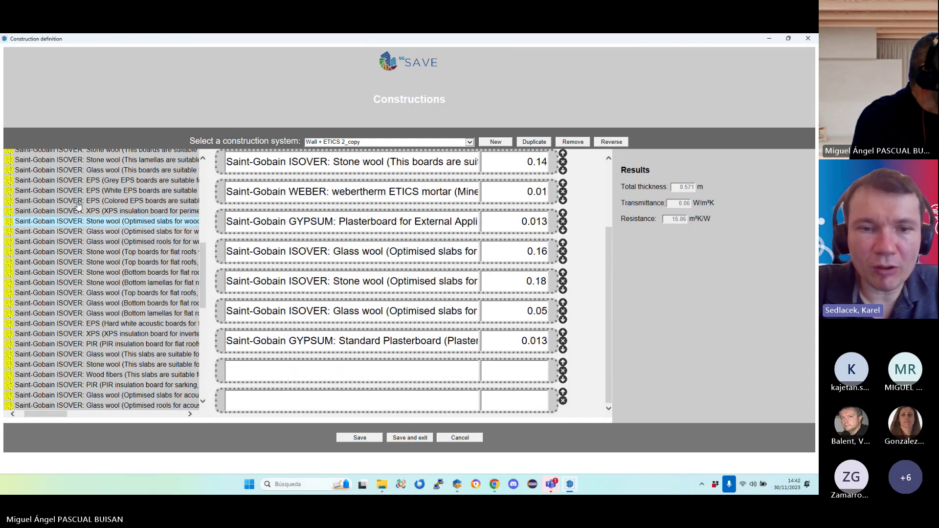
Collapse the Insulation Saint-Gobain materials and look through the remaining material categories
scroll(17, 342, up, 10)
scroll(17, 340, left, 2)
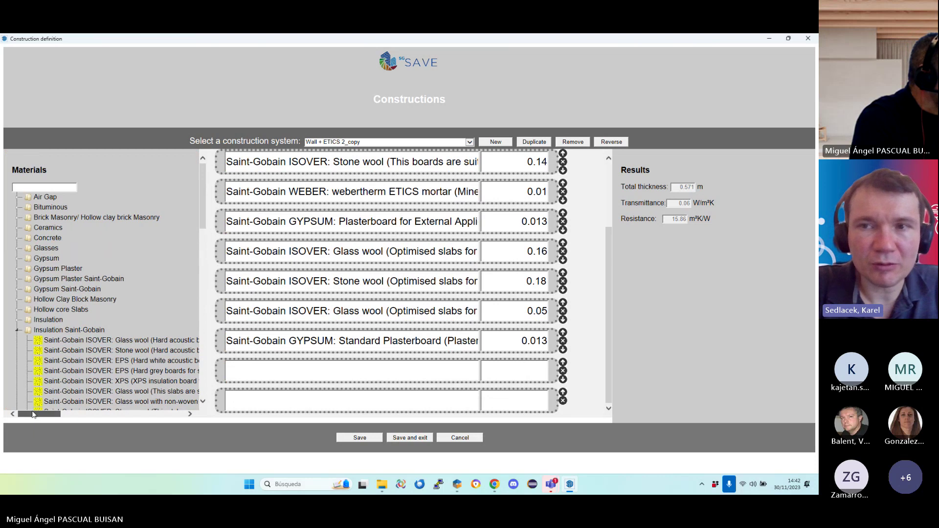
click(17, 332)
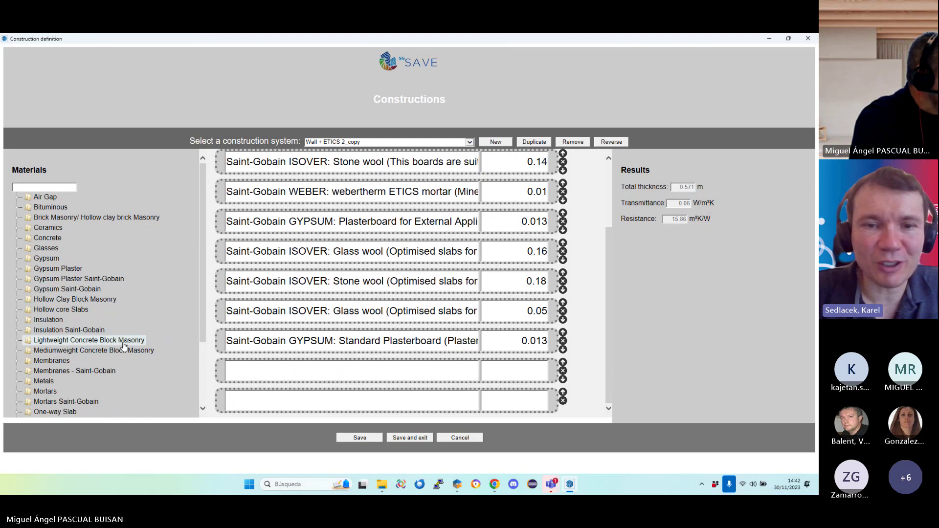
scroll(90, 344, down, 3)
scroll(90, 344, down, 1)
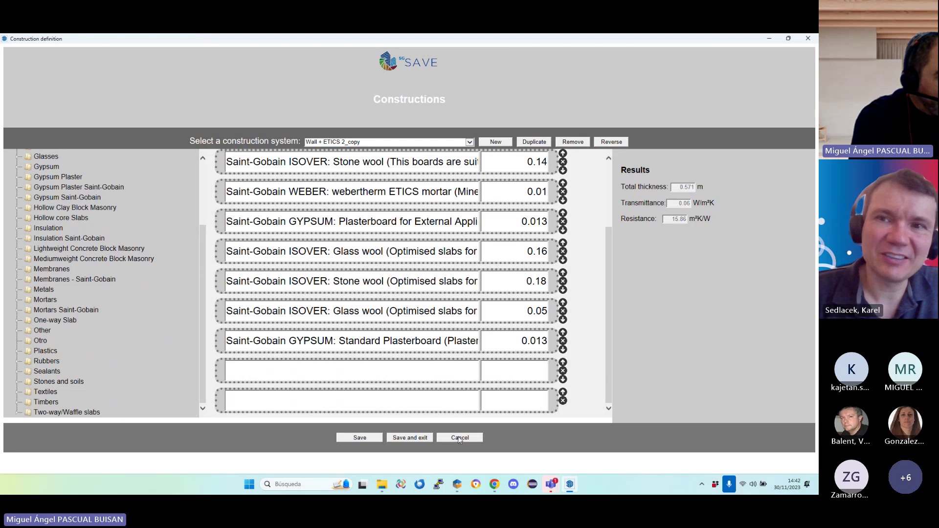
Check the construction's name and layers, then save it and exit the construction definition
scroll(417, 247, up, 3)
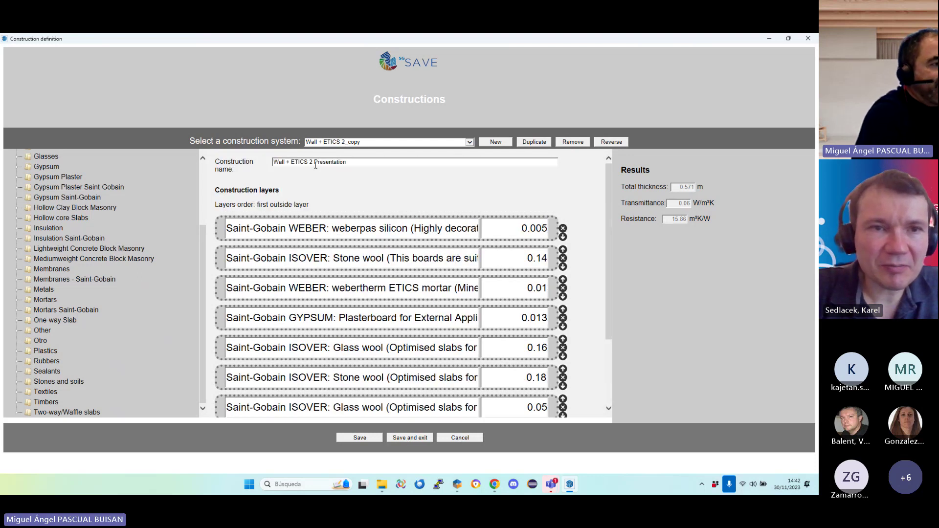
scroll(378, 259, down, 3)
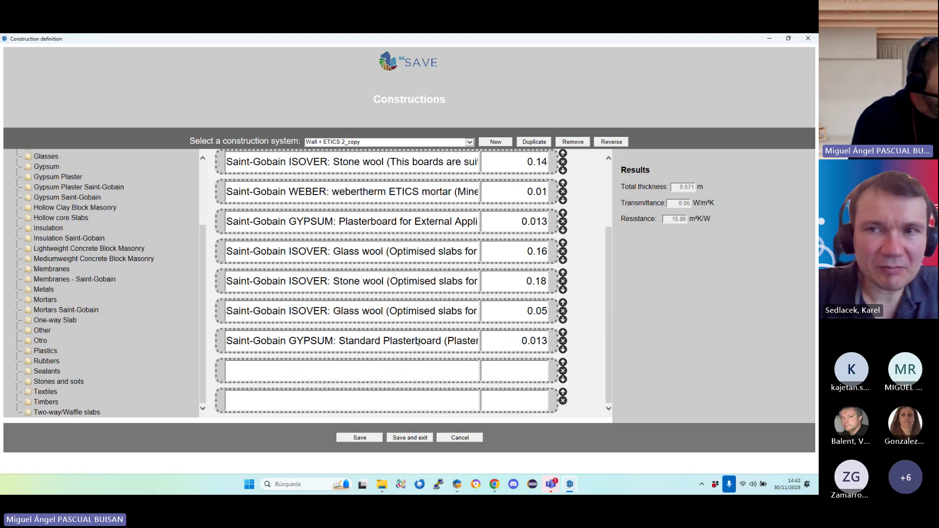
scroll(423, 319, up, 3)
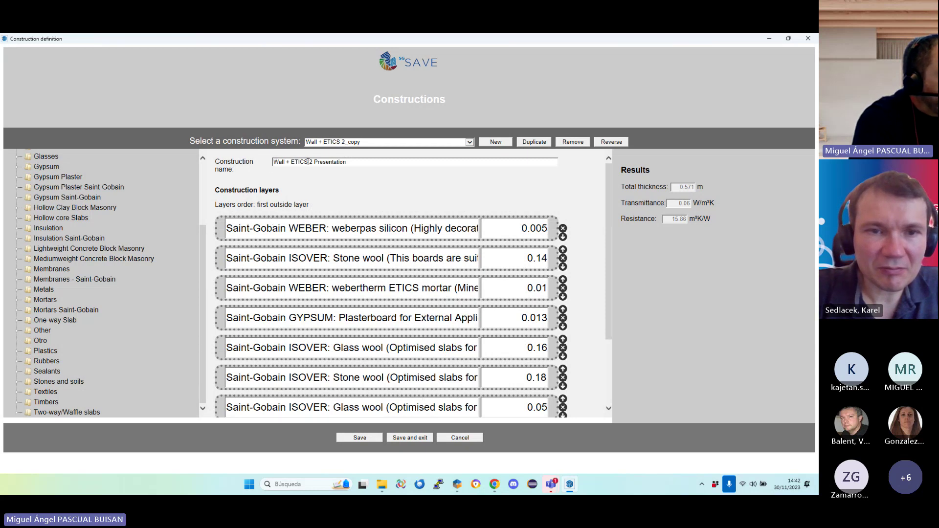
click(418, 438)
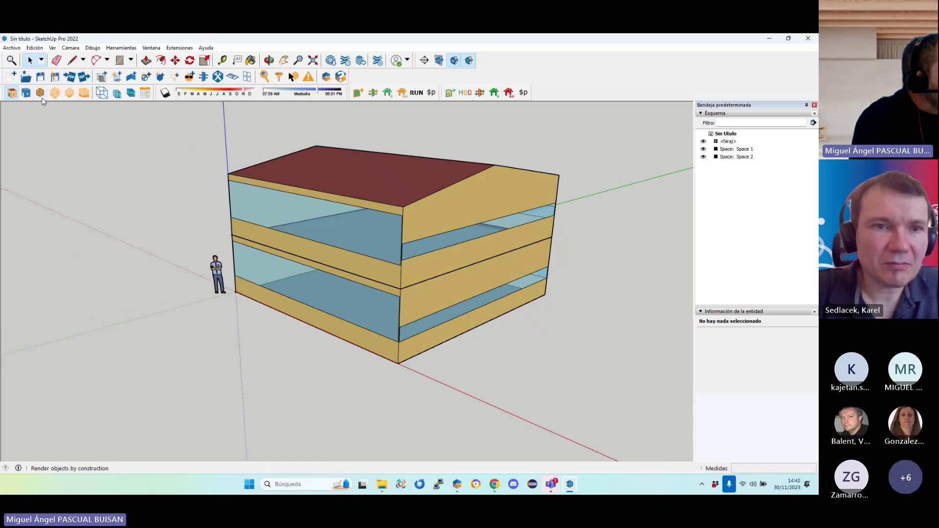
Render the model by construction and open the construction set High insulated_myConstructionSet for editing
click(40, 93)
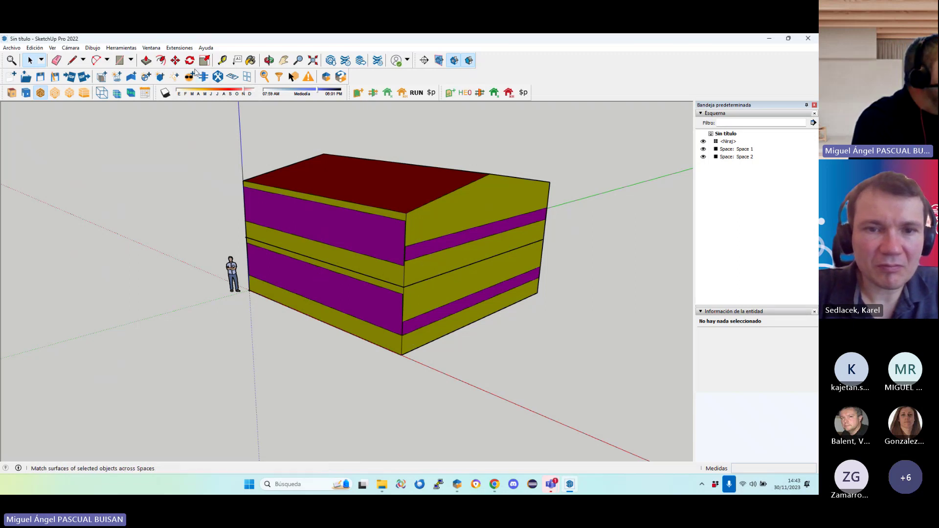
click(180, 47)
mouse_move(213, 108)
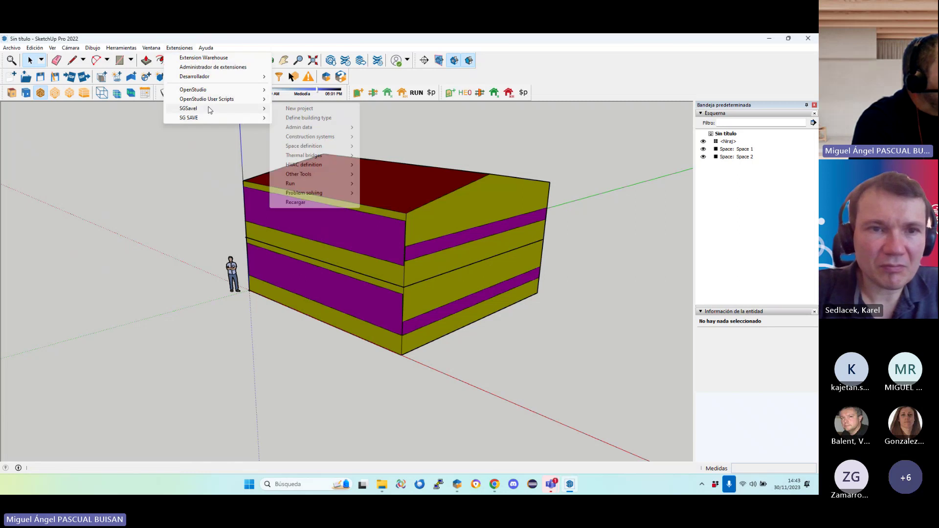
mouse_move(323, 136)
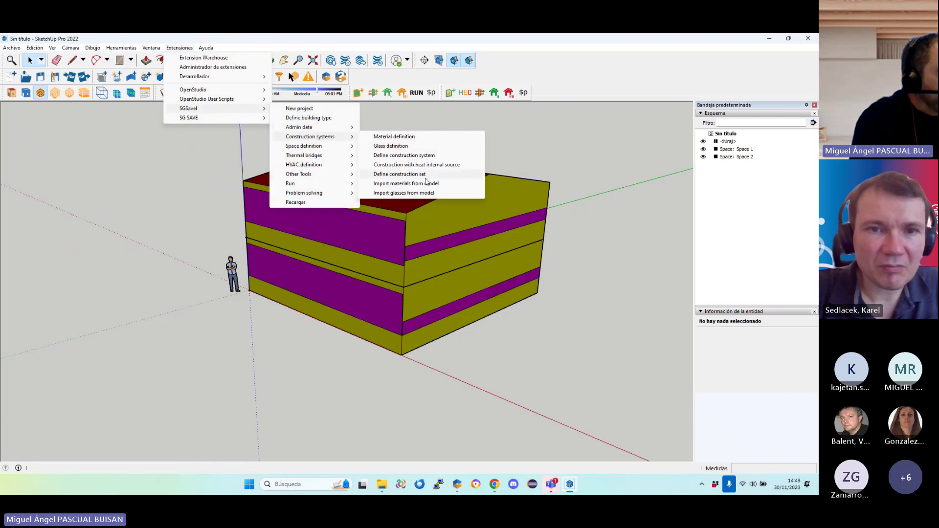
click(416, 176)
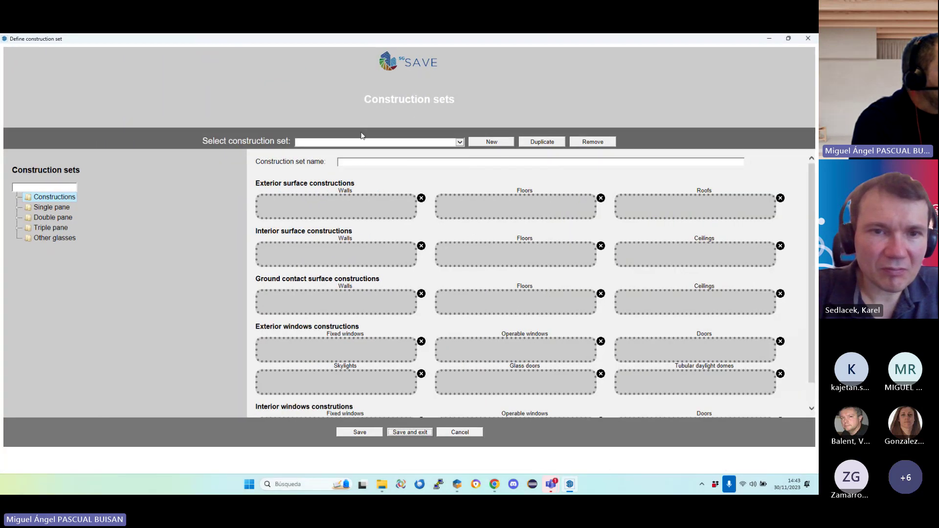
click(362, 142)
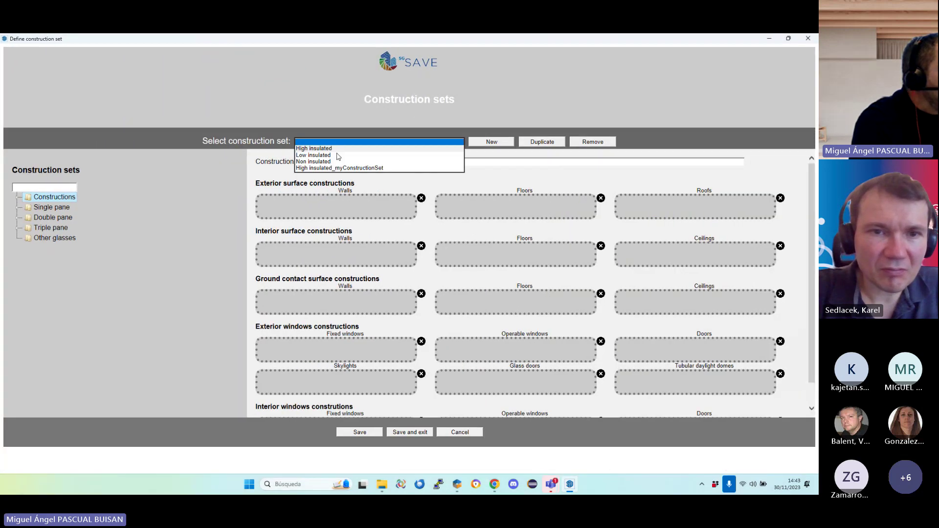
click(364, 168)
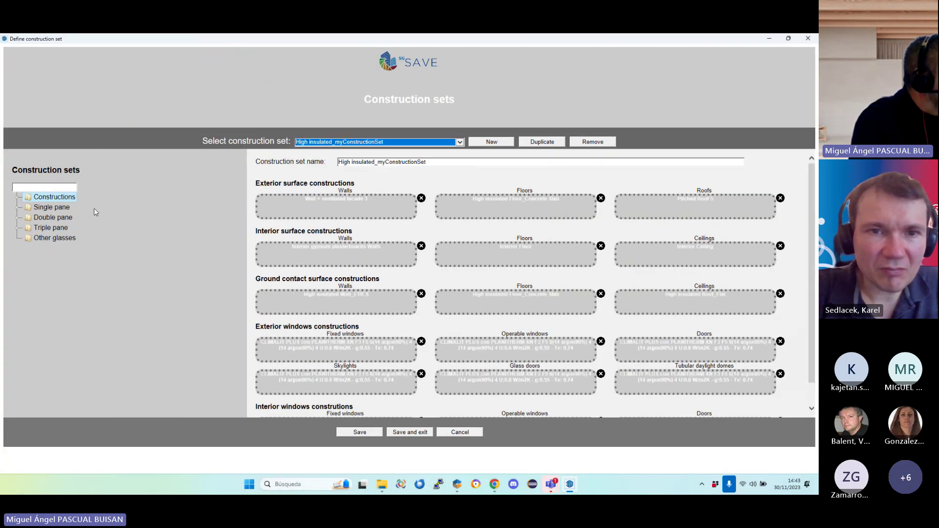
Assign Wall + ETICS 2 Presentation as the set's exterior wall construction, then save the set and exit
click(18, 199)
scroll(44, 254, down, 7)
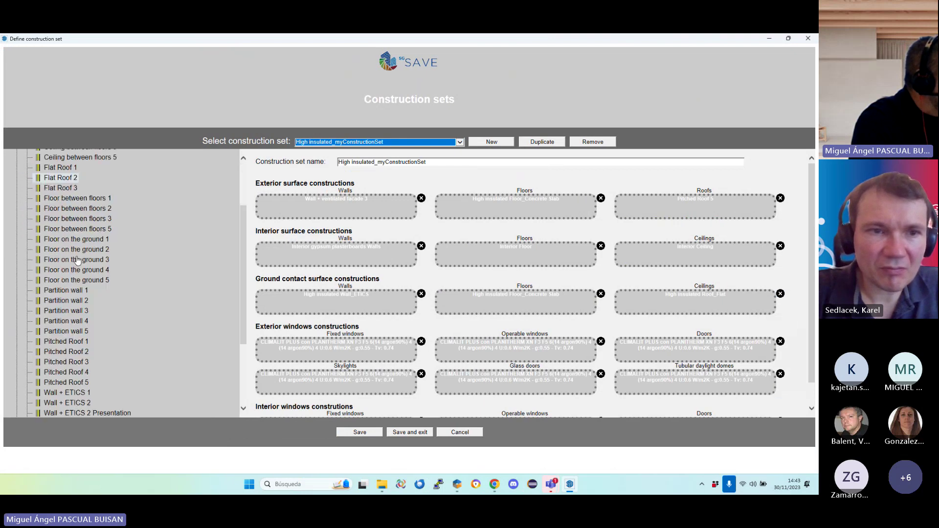
drag(63, 303, 280, 204)
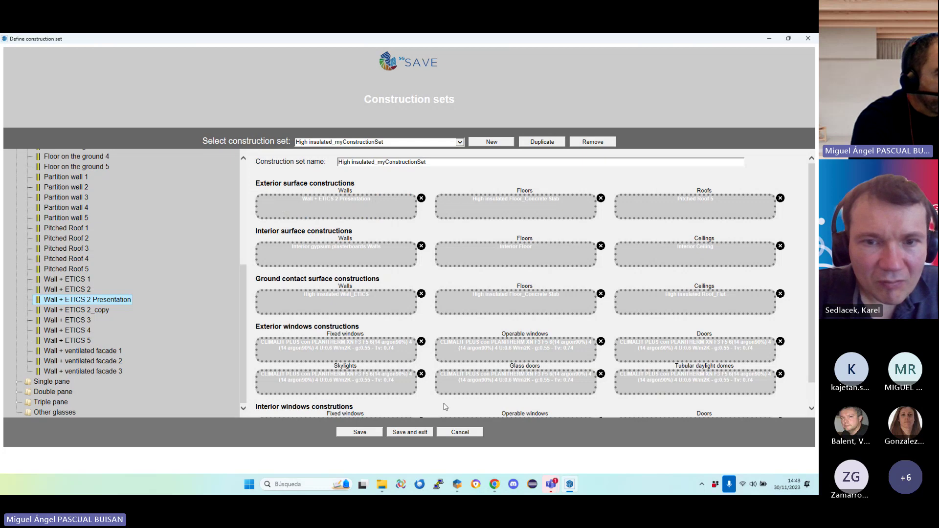
click(411, 432)
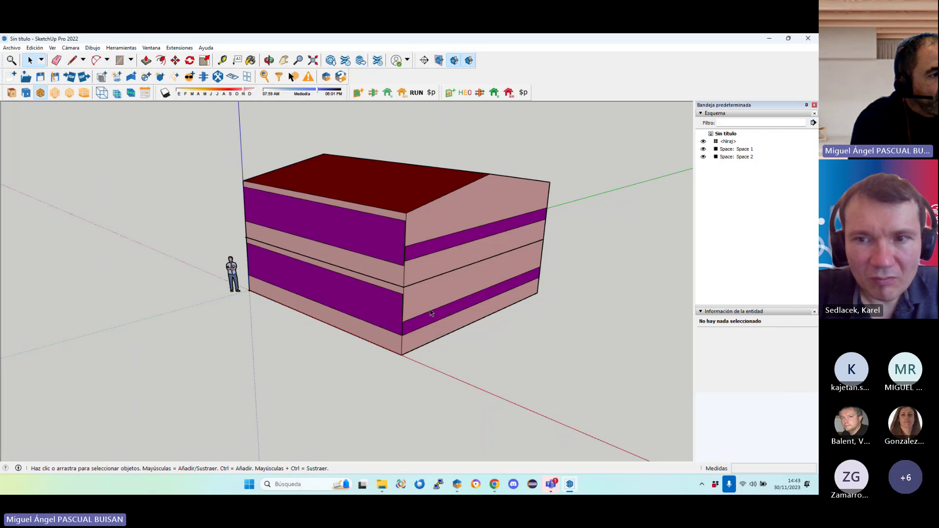
Switch to the OpenStudio application with the day2.osm model and run its simulation
middle_drag(414, 328, 281, 247)
scroll(281, 248, up, 2)
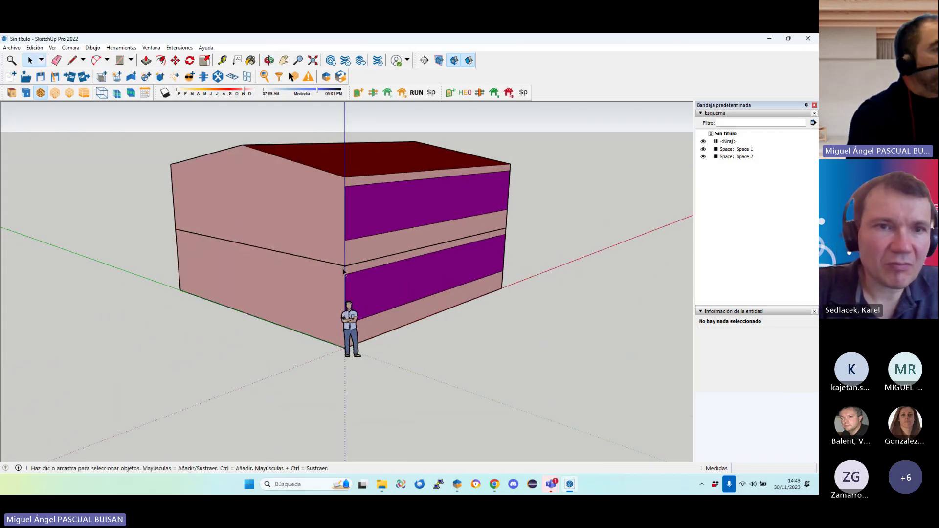
scroll(353, 205, down, 4)
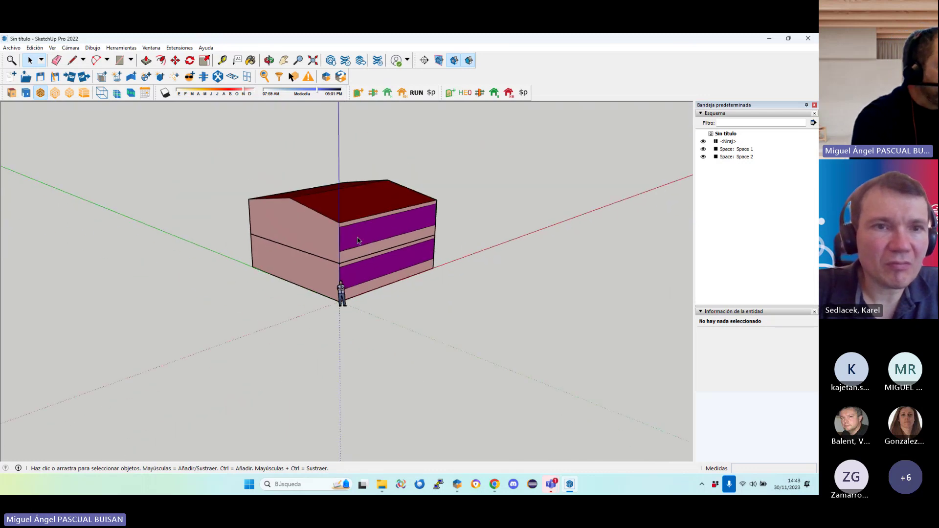
middle_drag(354, 206, 489, 273)
scroll(299, 218, up, 3)
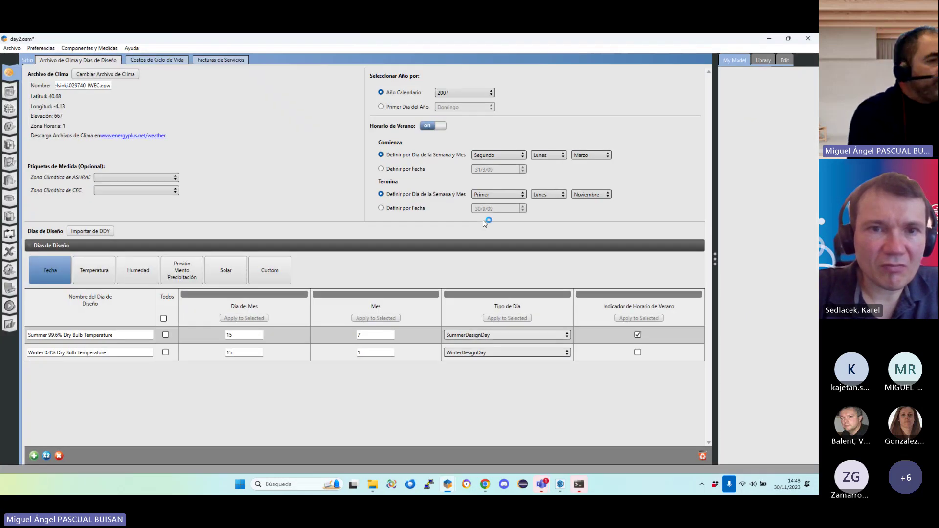
click(10, 305)
click(47, 75)
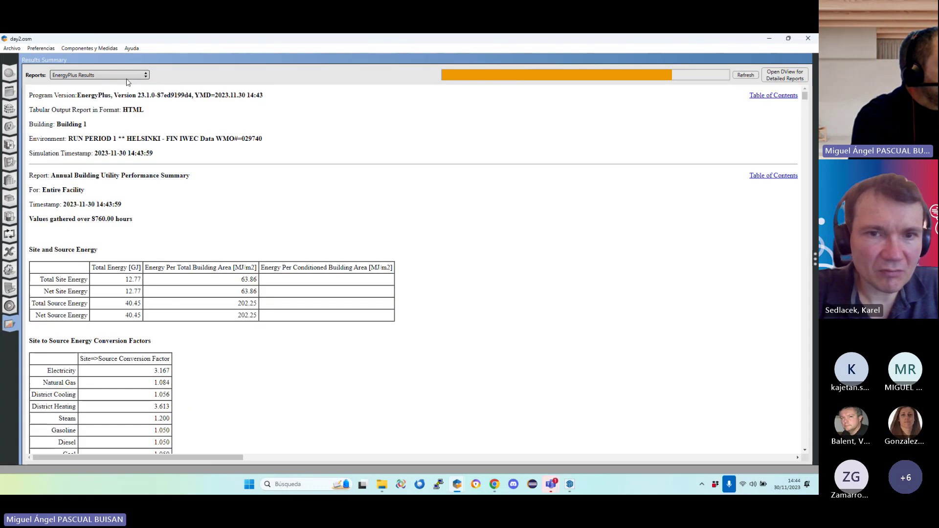
Show the International SG SAVE - Energy Needs report and examine its compliance values for heating and cooling needs
click(98, 75)
click(109, 92)
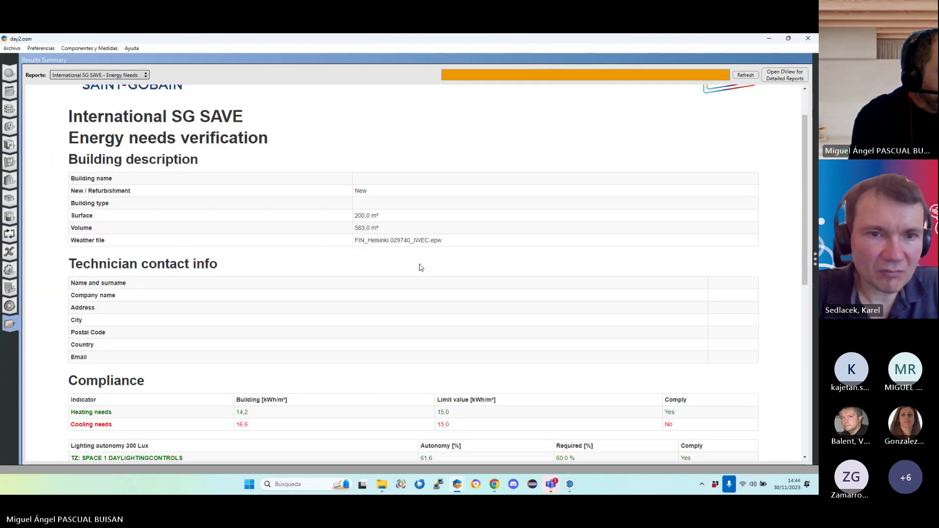
scroll(215, 296, down, 3)
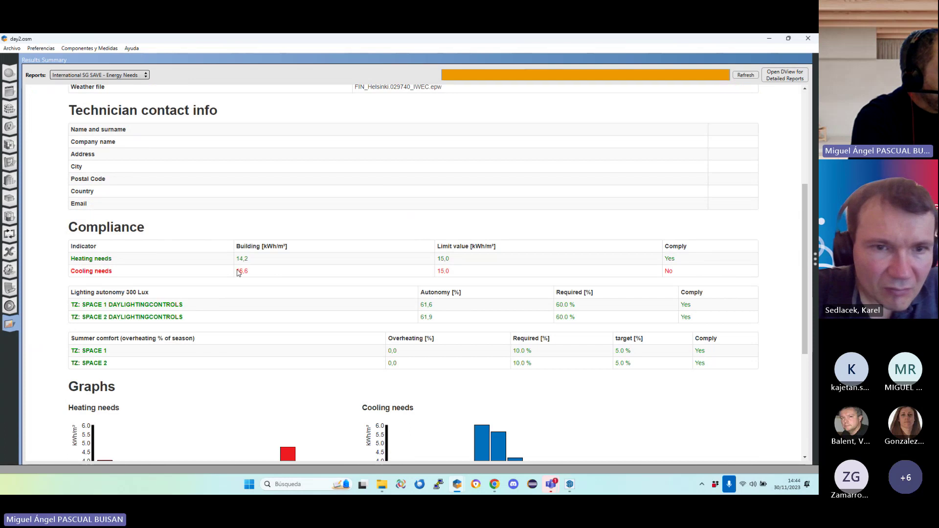
key(ctrl)
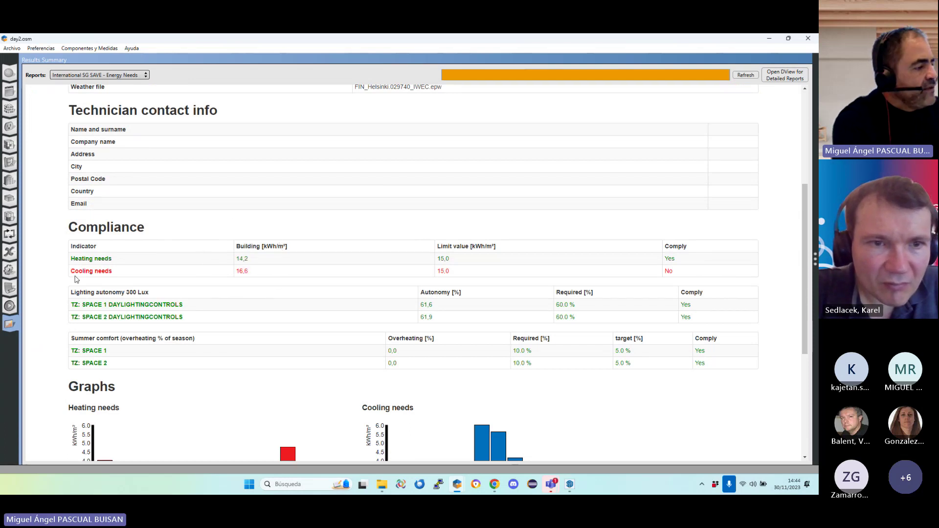
key(ctrl)
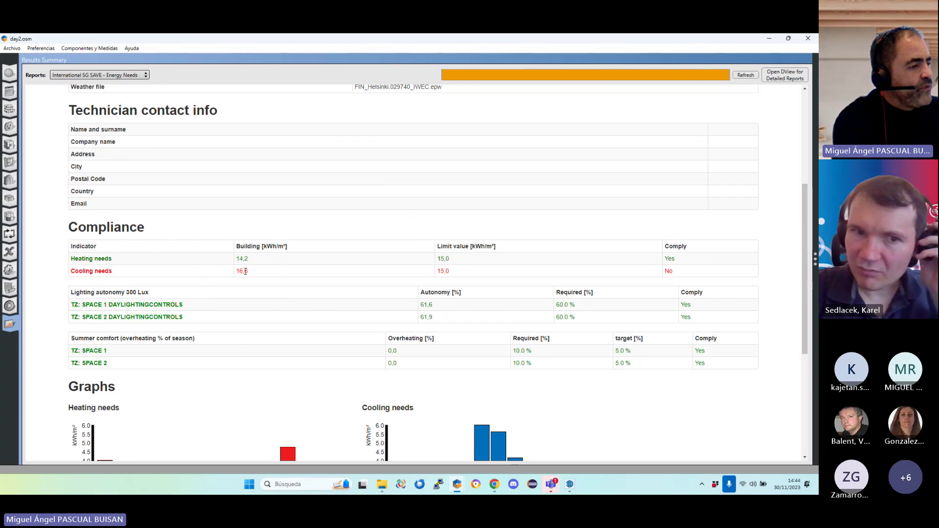
Switch to the earlier energy needs report in Chrome and compare its heating and cooling needs with the new results
key(alt+Tab)
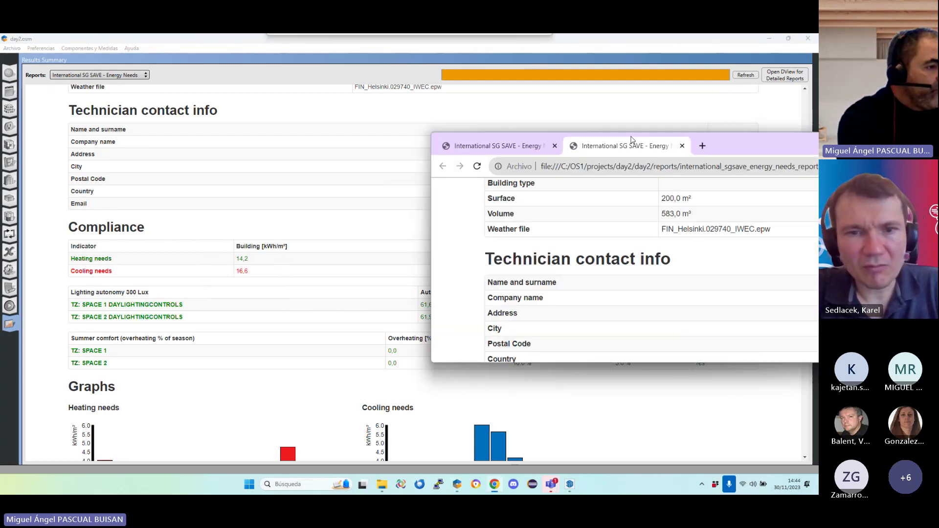
drag(674, 141, 587, 143)
scroll(541, 293, down, 5)
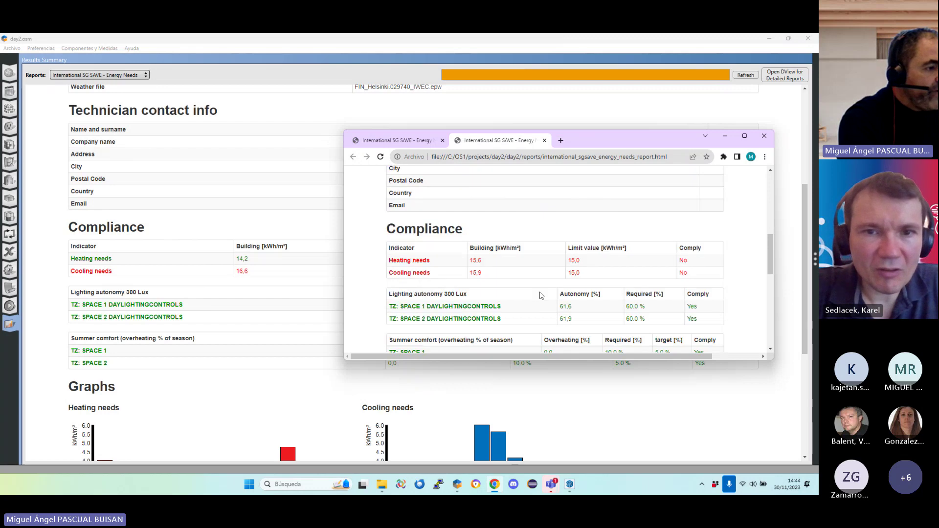
scroll(541, 293, up, 2)
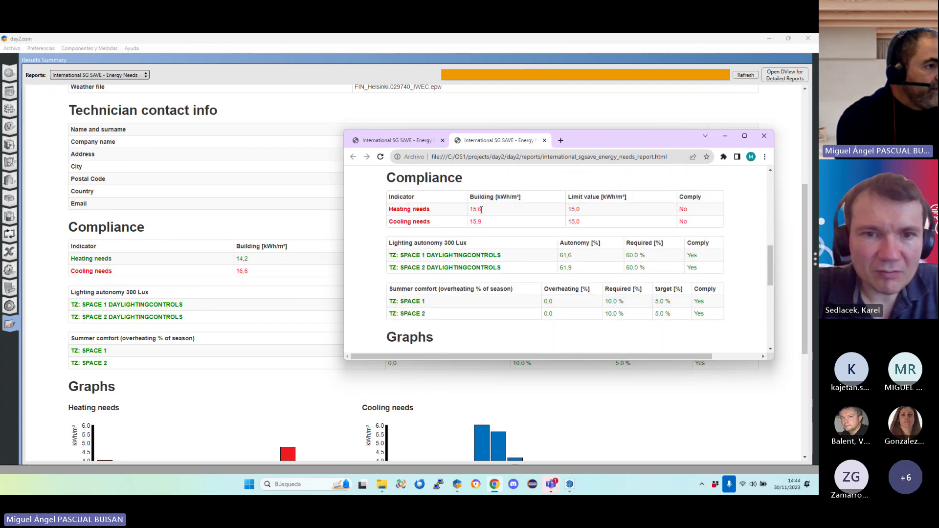
key(ctrl)
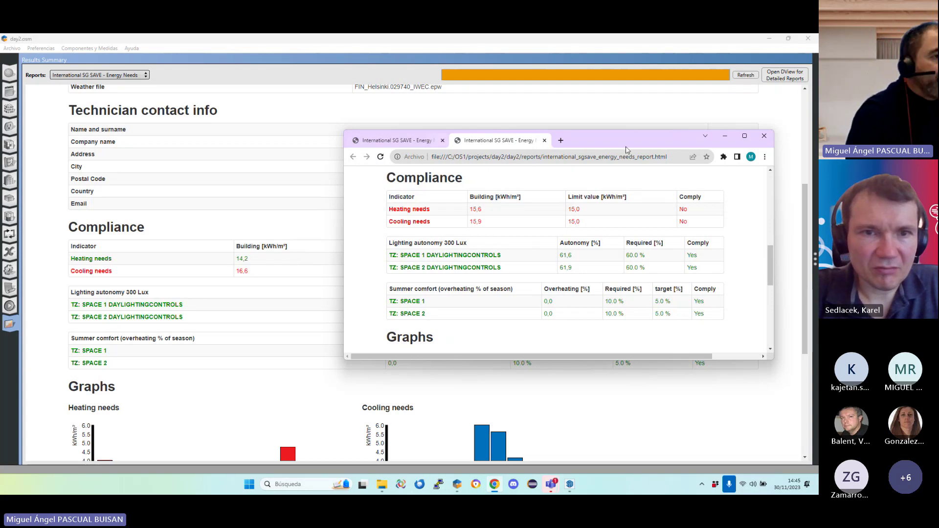
drag(626, 150, 664, 309)
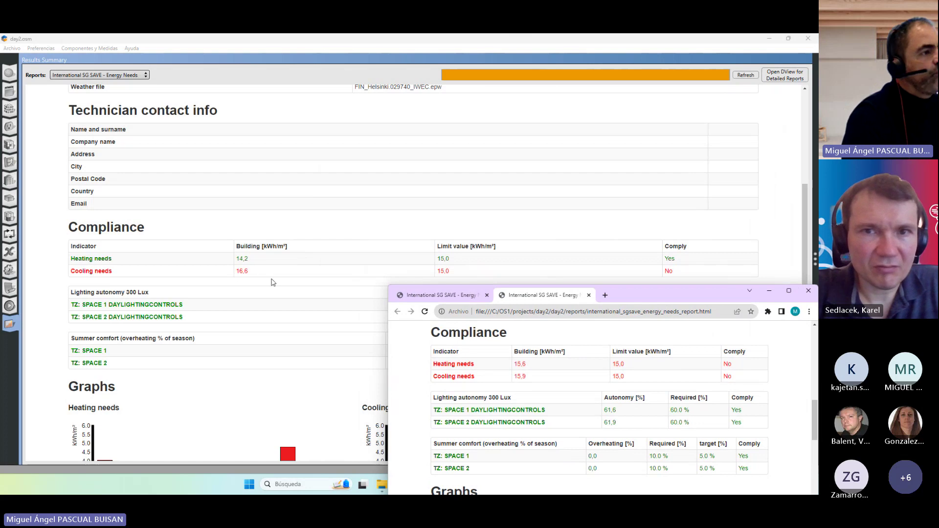
scroll(281, 281, up, 2)
scroll(279, 297, down, 1)
drag(705, 293, 819, 123)
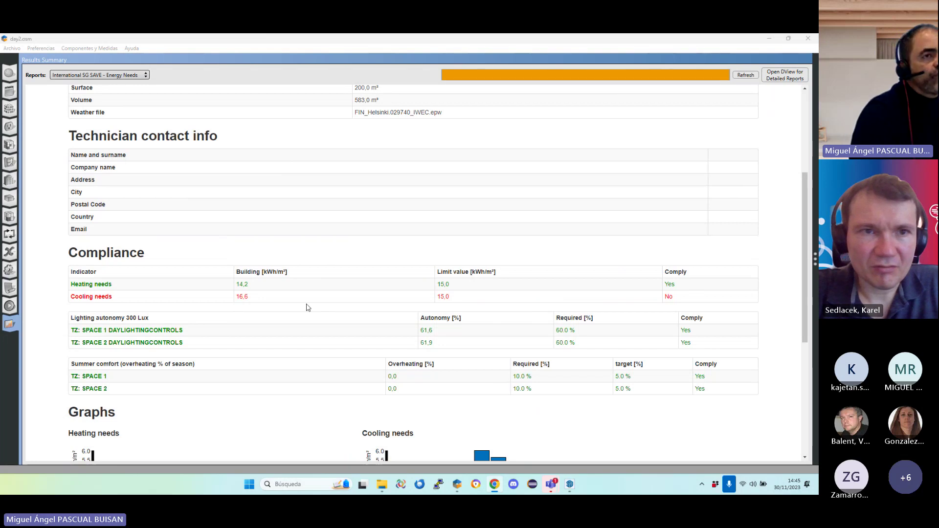
Close the OpenStudio results, return to SketchUp and reload the updated day2.osm model
click(808, 39)
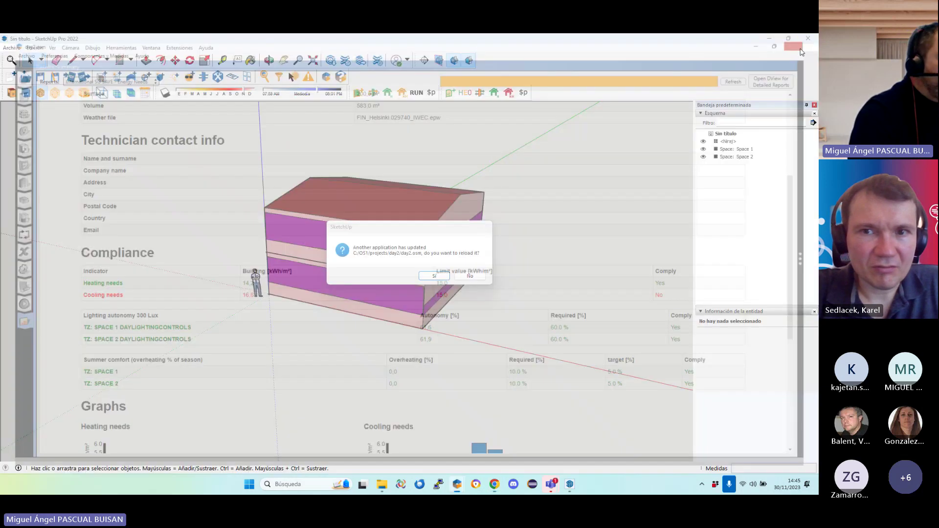
click(443, 277)
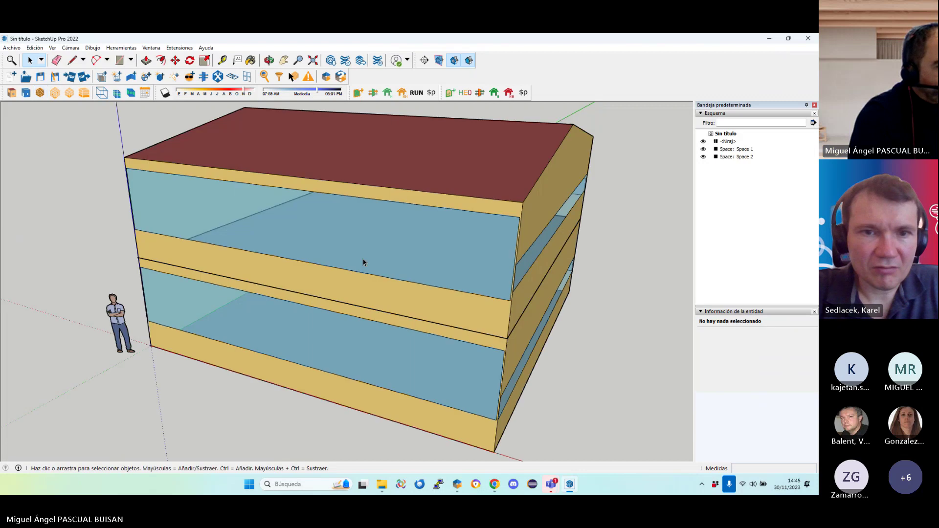
middle_drag(363, 263, 460, 266)
scroll(466, 268, up, 2)
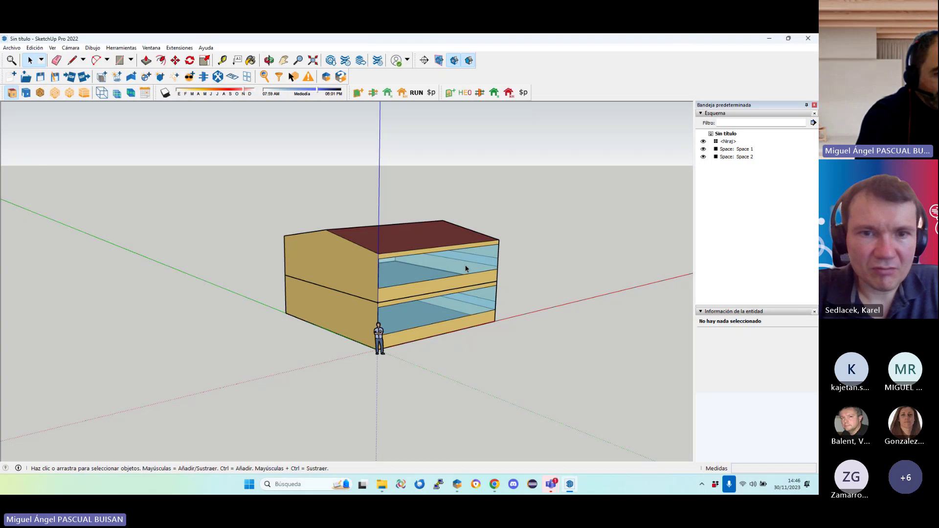
Start a surface search limited to the class OS:SubSurface
click(279, 78)
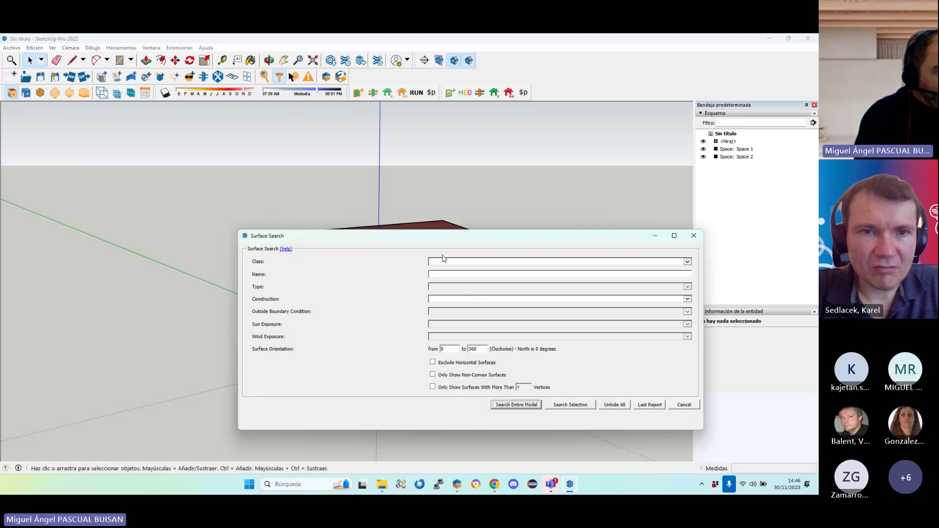
drag(444, 243, 339, 187)
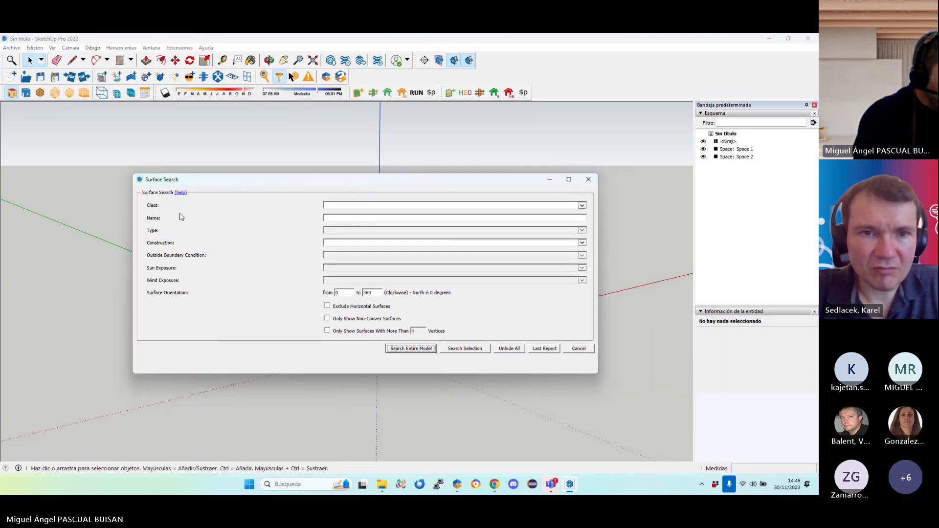
click(342, 206)
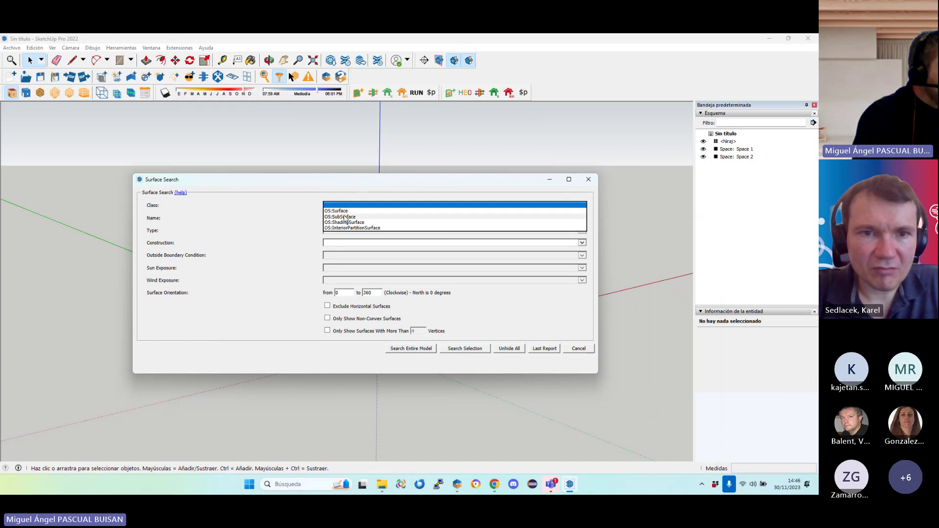
click(345, 217)
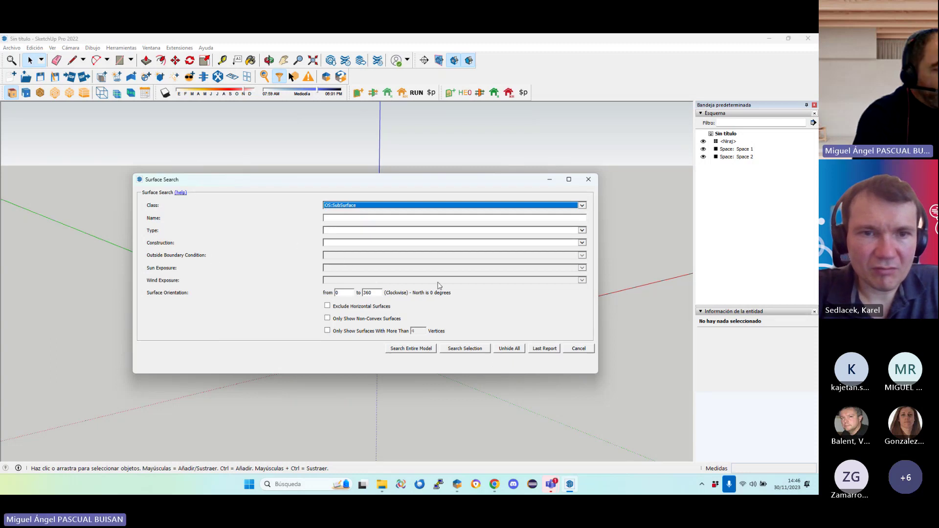
drag(357, 182, 441, 148)
Limit the surface orientation to 180 to 180 degrees, exclude horizontal surfaces and search the entire model
click(355, 267)
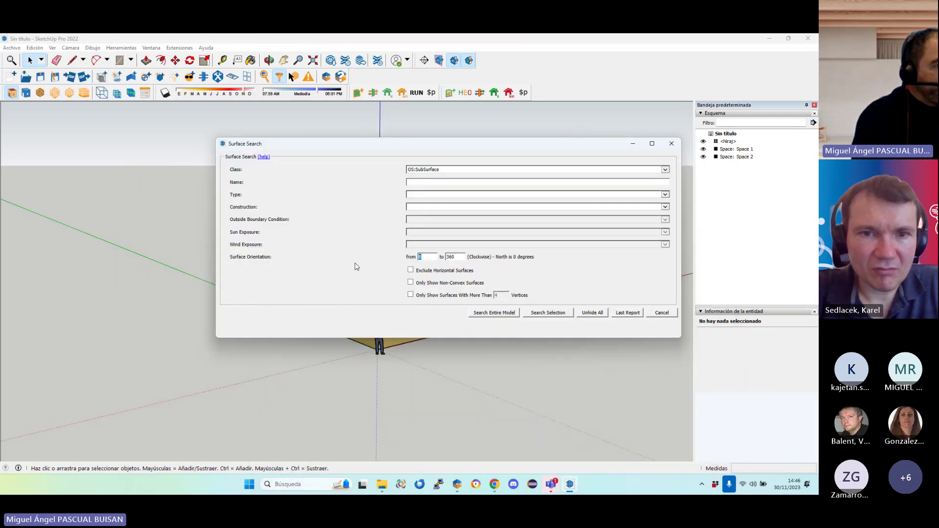
text(180)
key(Tab)
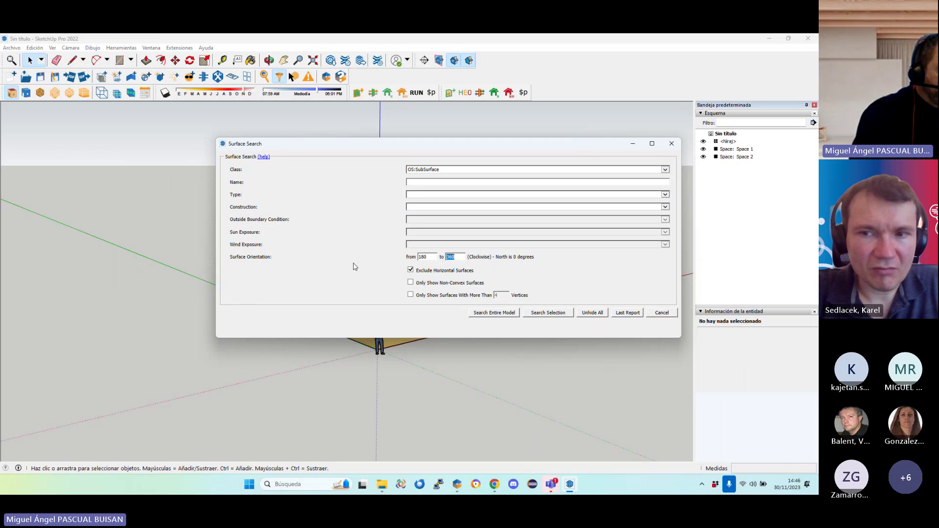
text(180)
key(Tab)
key(space)
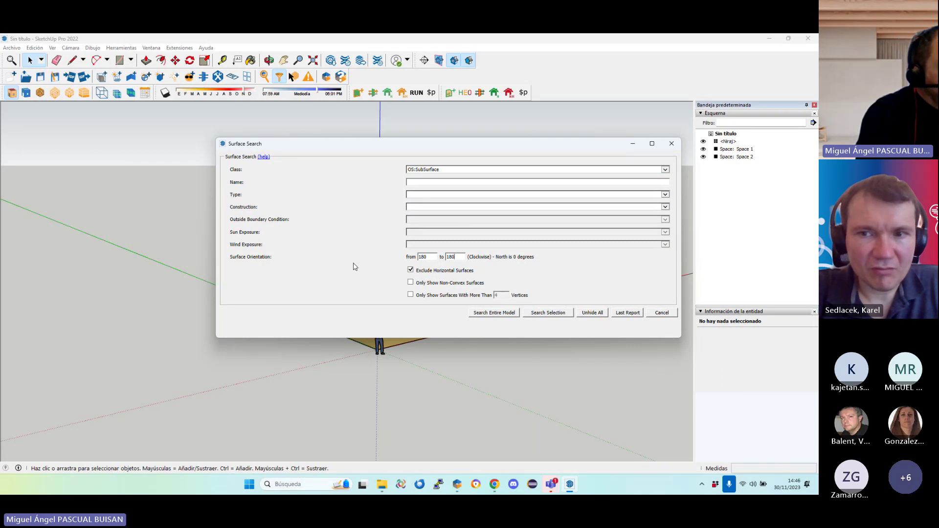
click(494, 312)
drag(380, 147, 633, 360)
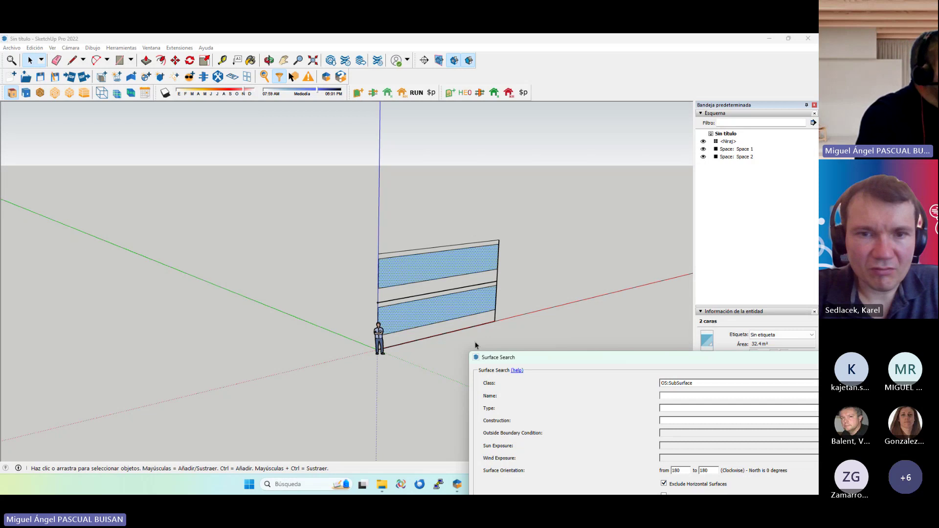
Add overhangs to the selected south windows with projection factor 0.3, distance factor 0.05 and existing shading groups kept
click(180, 48)
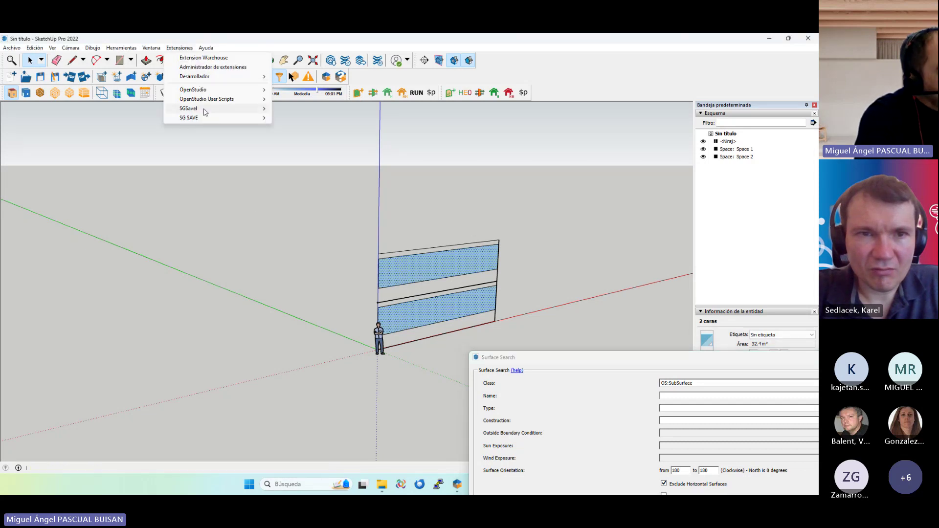
mouse_move(245, 108)
mouse_move(295, 128)
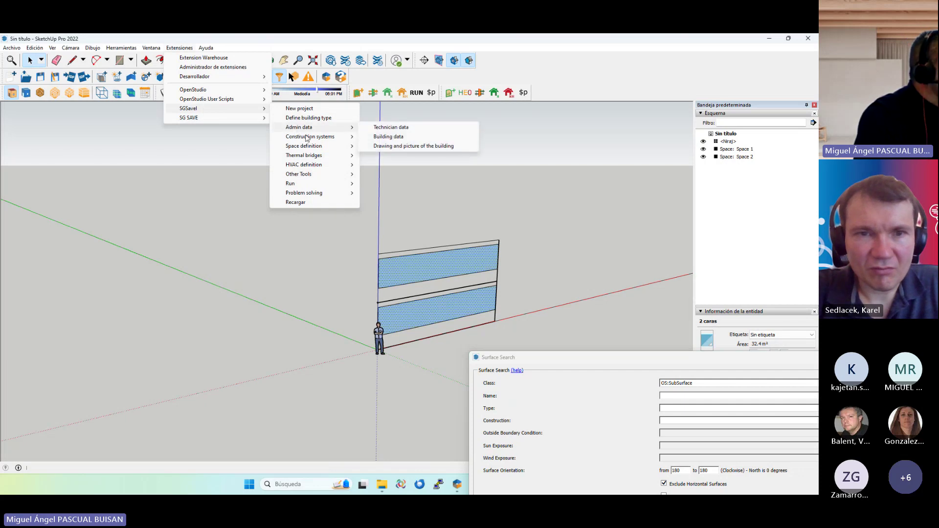
mouse_move(309, 175)
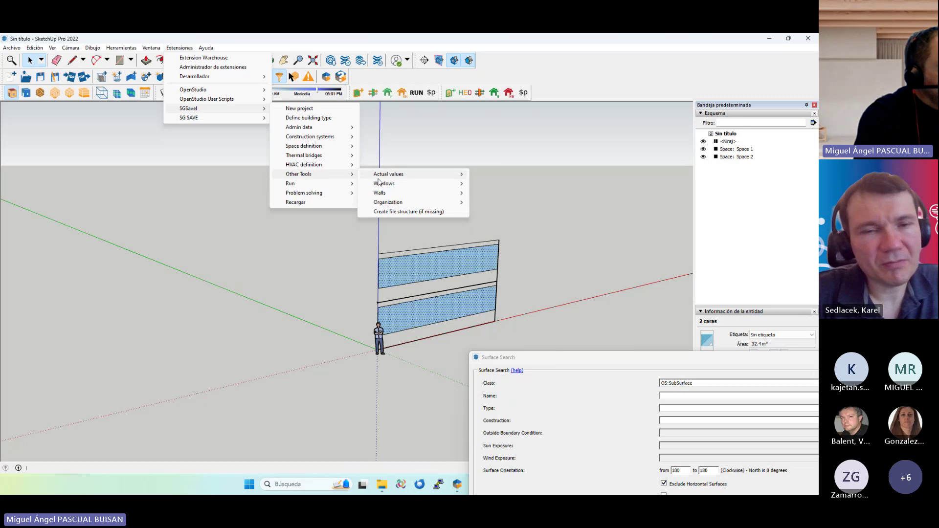
mouse_move(387, 184)
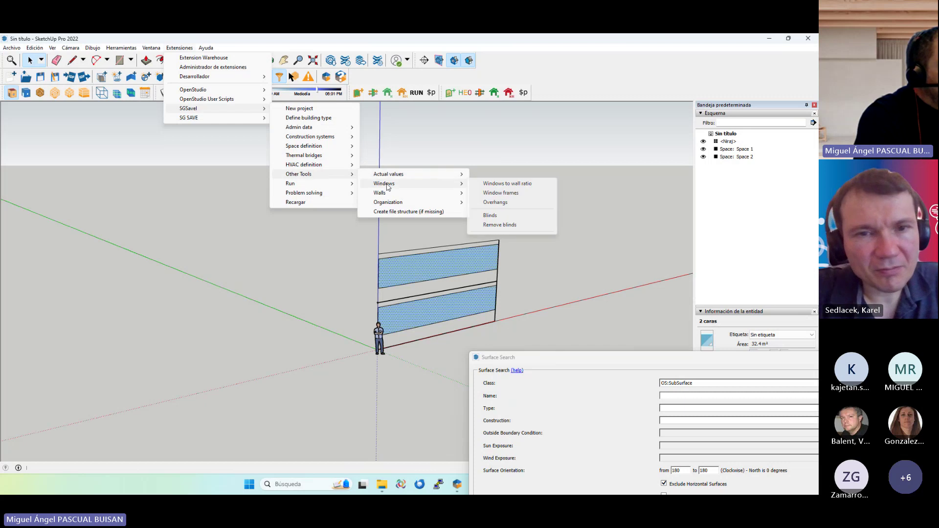
click(504, 206)
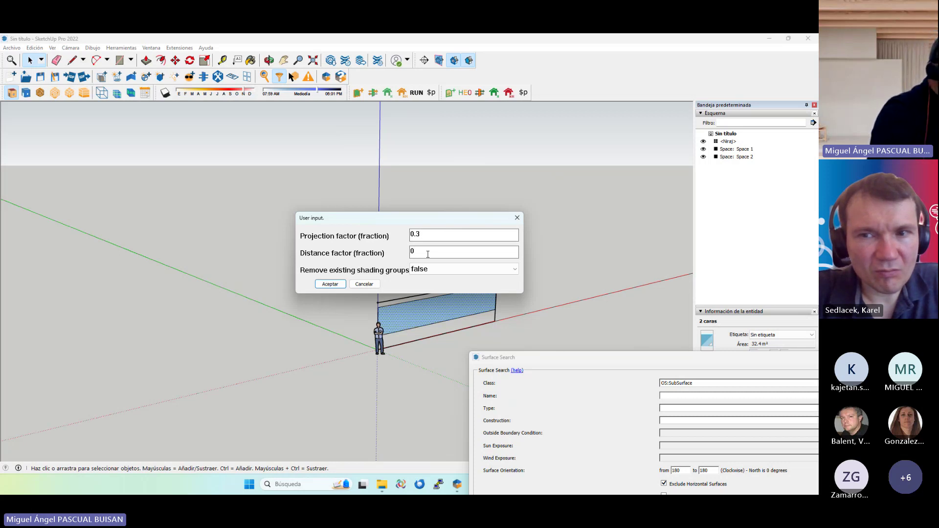
text(0.5)
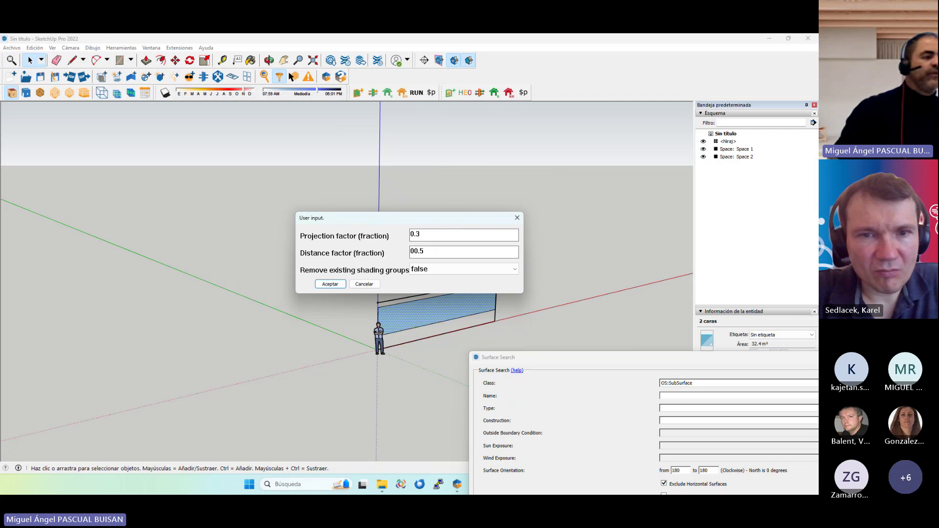
key(BackSpace)
key(BackSpace)
key(BackSpace)
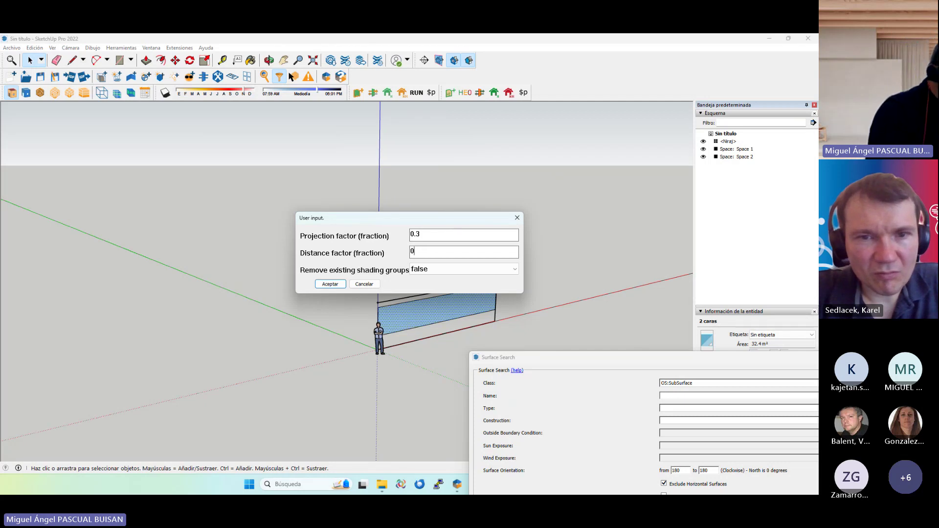
text(.0)
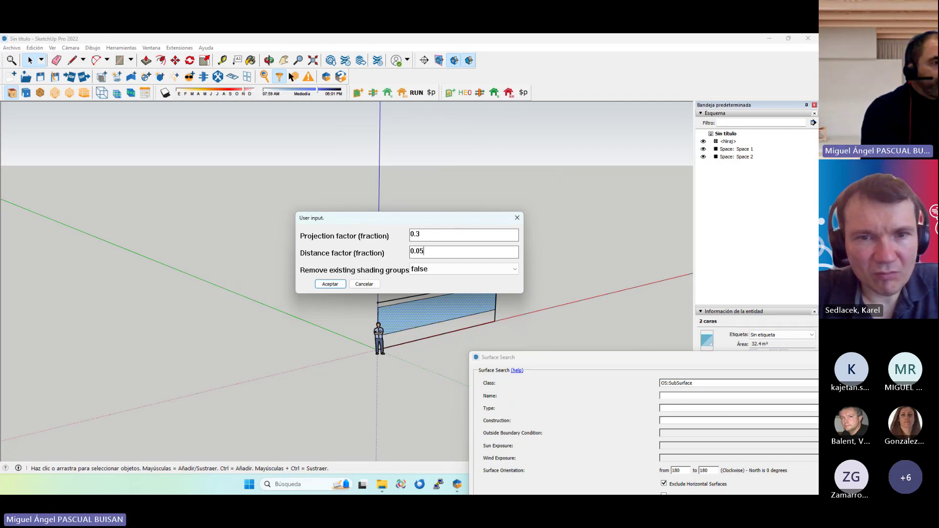
text(5)
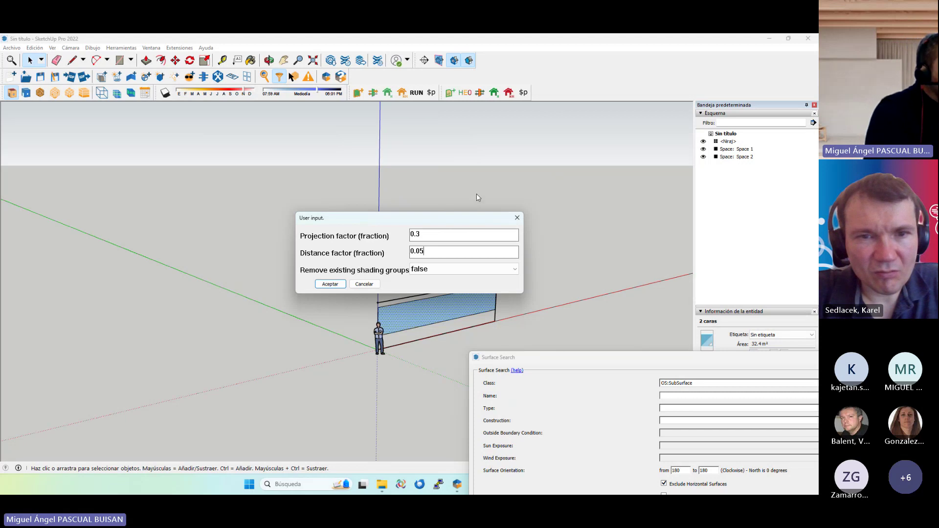
click(330, 284)
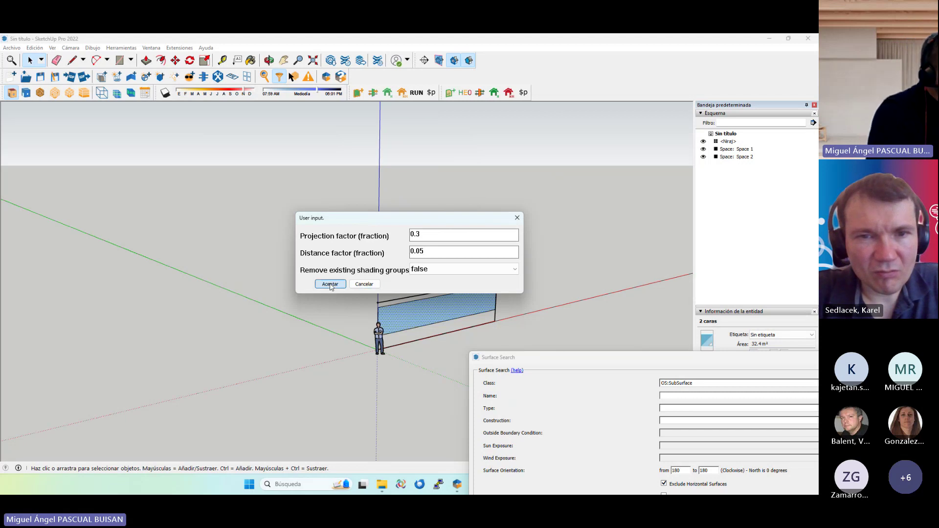
Inspect the overhangs above both south windows from several angles, checking their projection and distance from the glazing
middle_drag(329, 285, 507, 303)
key(space)
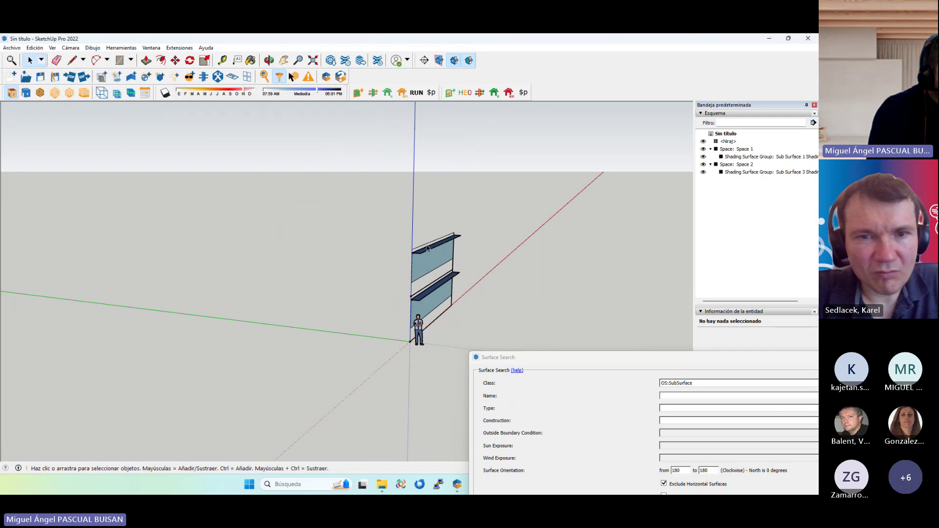
middle_drag(430, 283, 450, 242)
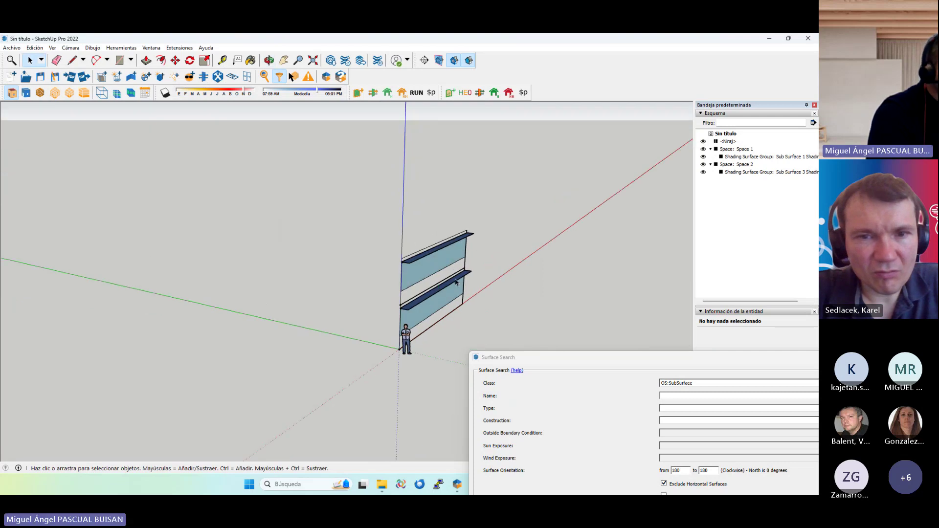
scroll(458, 290, up, 5)
middle_drag(375, 260, 390, 245)
scroll(346, 253, up, 2)
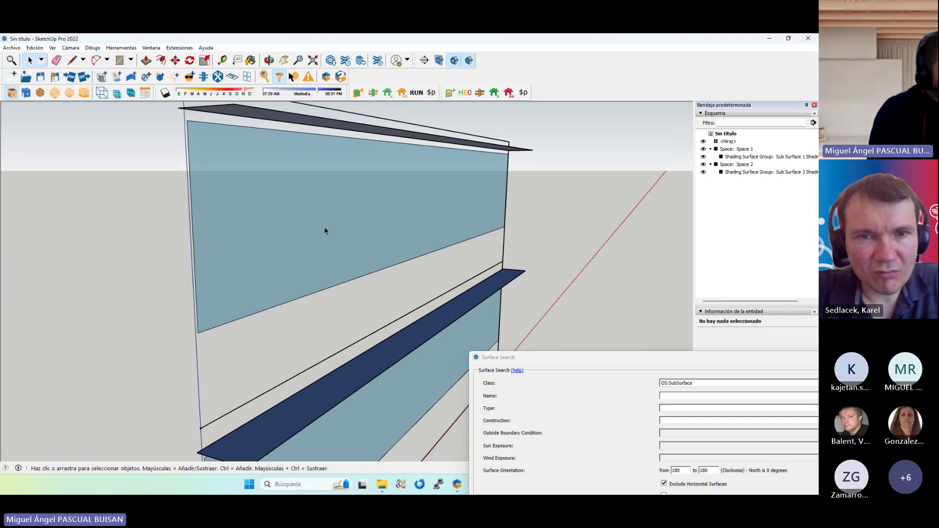
scroll(325, 231, down, 6)
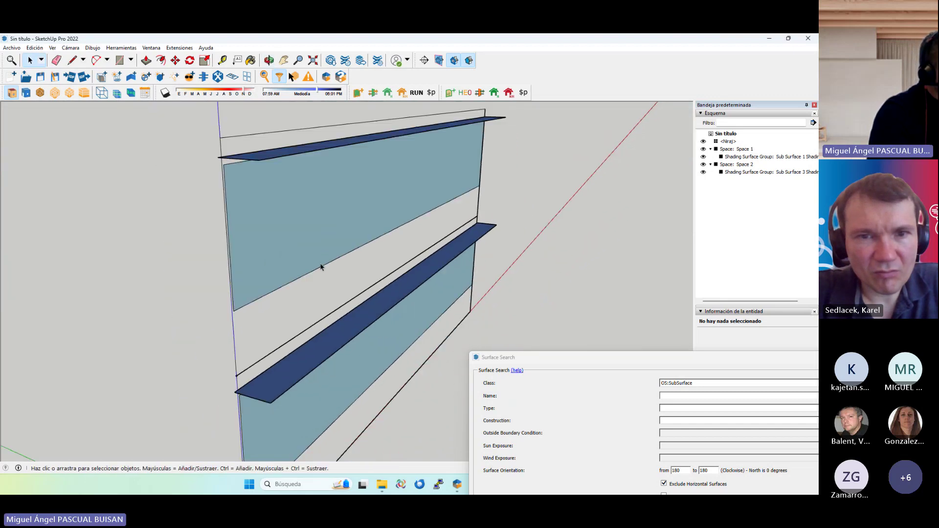
scroll(367, 217, down, 1)
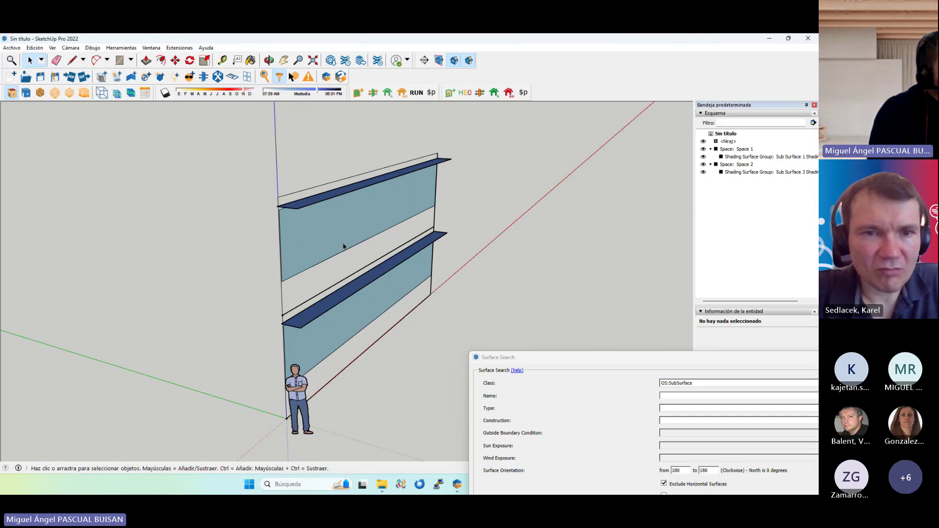
middle_drag(344, 246, 292, 245)
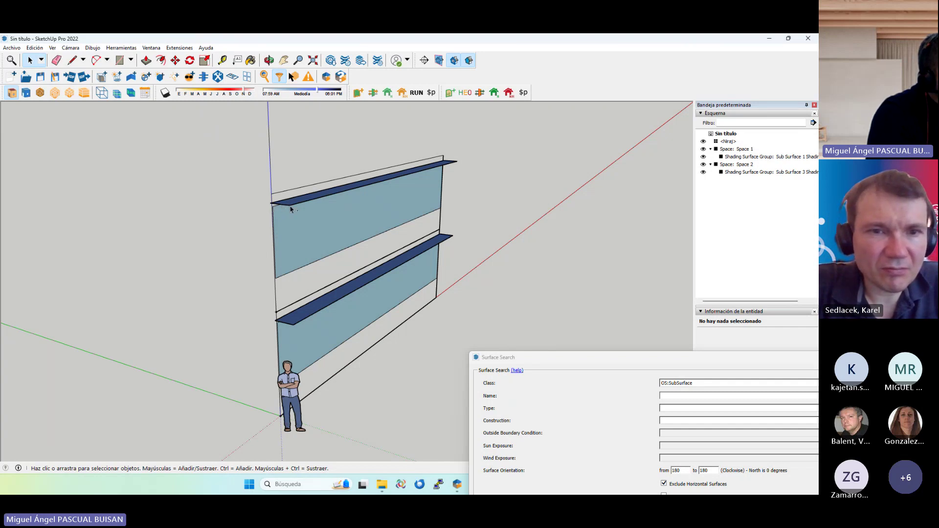
key(ctrl)
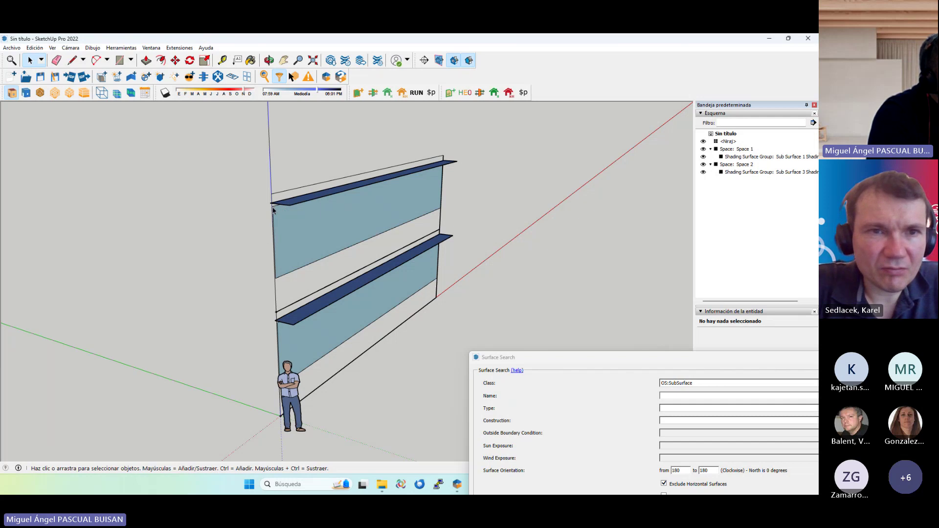
key(ctrl)
key(ctrl)
middle_drag(274, 206, 302, 173)
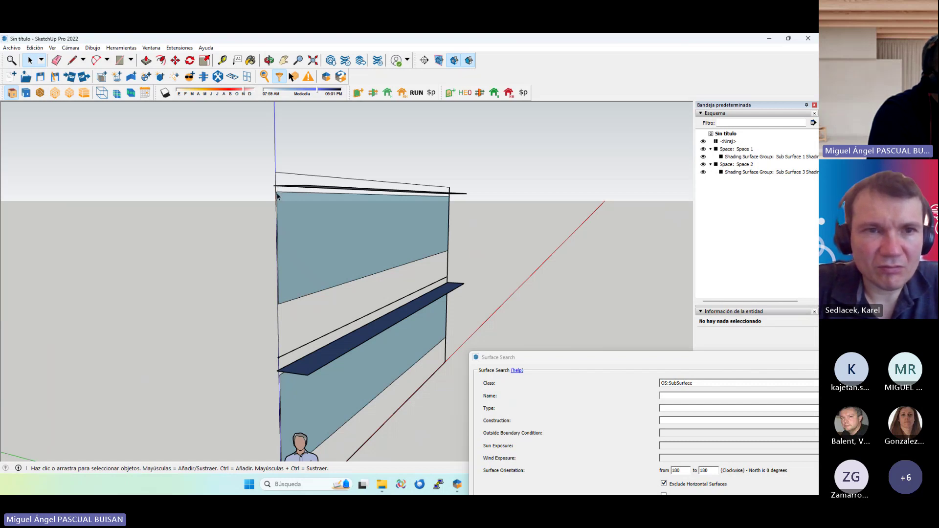
scroll(282, 302, up, 1)
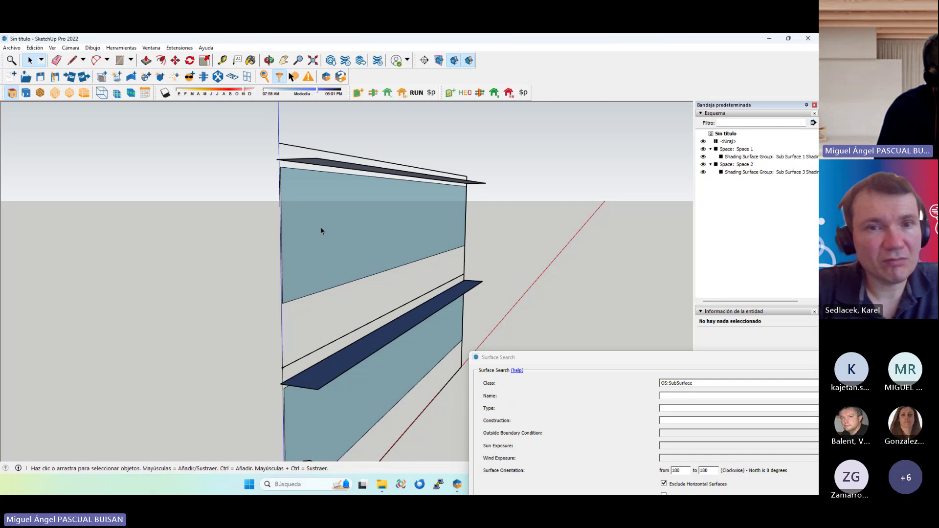
scroll(326, 254, up, 1)
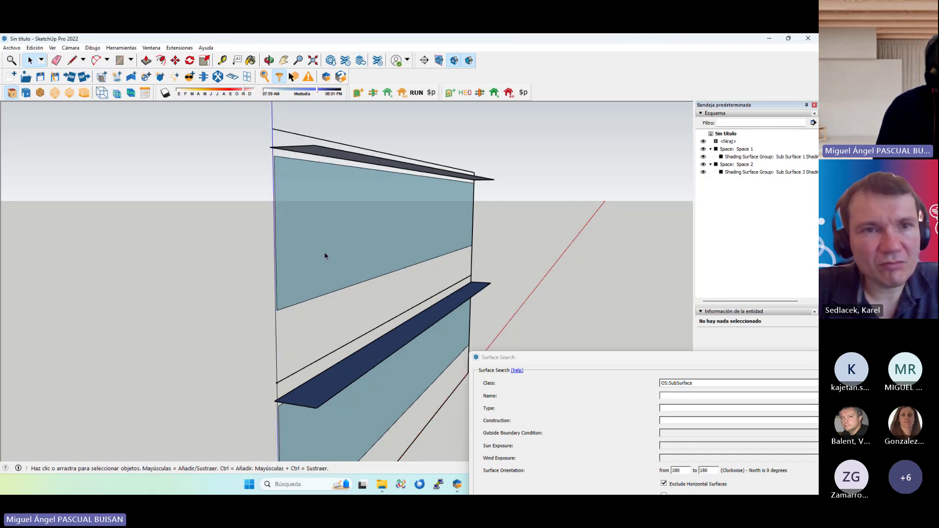
scroll(327, 256, down, 1)
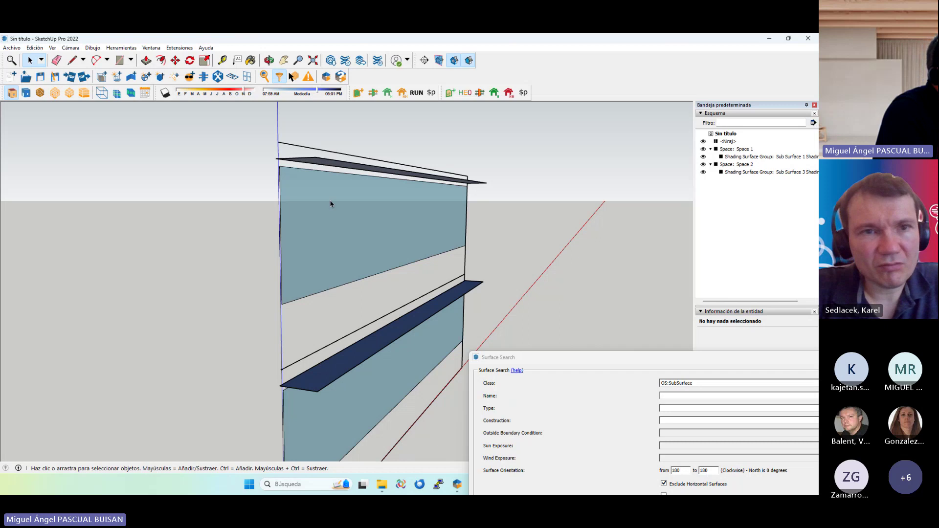
Unhide all surfaces of the building and close the surface search
click(642, 365)
click(669, 396)
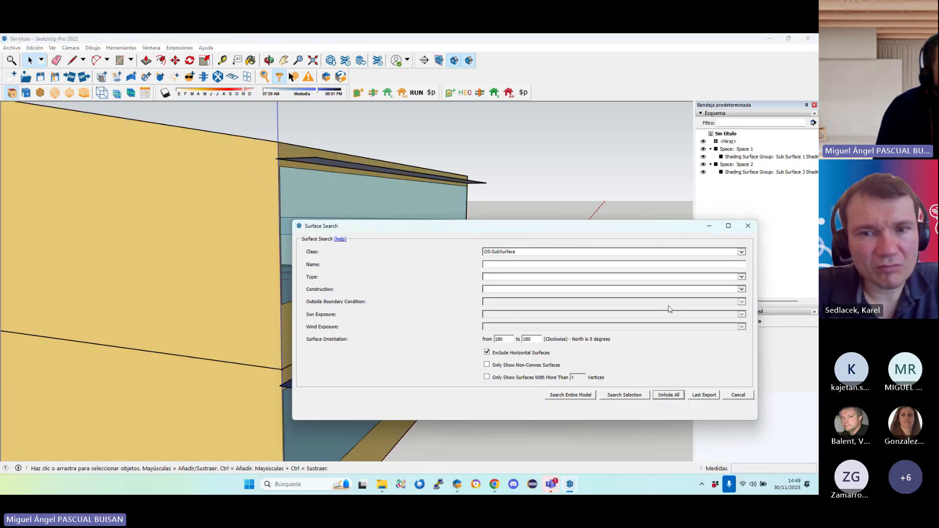
click(749, 226)
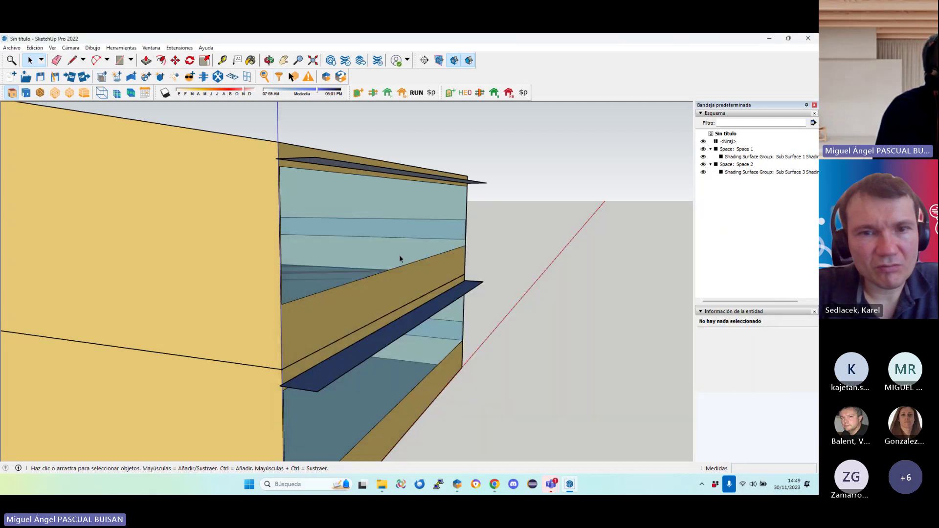
mouse_move(399, 258)
middle_down()
mouse_move(237, 258)
mouse_move(322, 211)
mouse_move(608, 248)
mouse_move(481, 263)
middle_up()
middle_drag(414, 302, 418, 287)
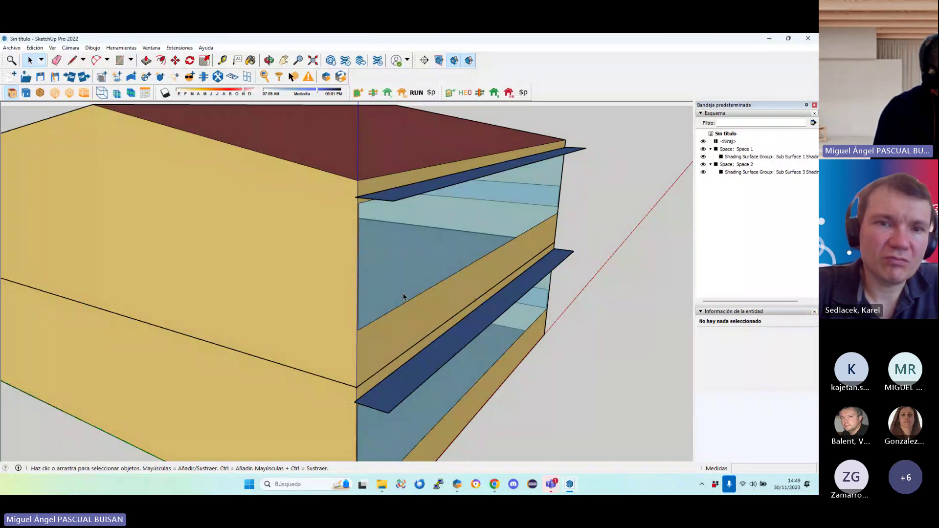
Turn on shadows and shift the shadow date through summer to early January to study the overhangs' shading
click(166, 93)
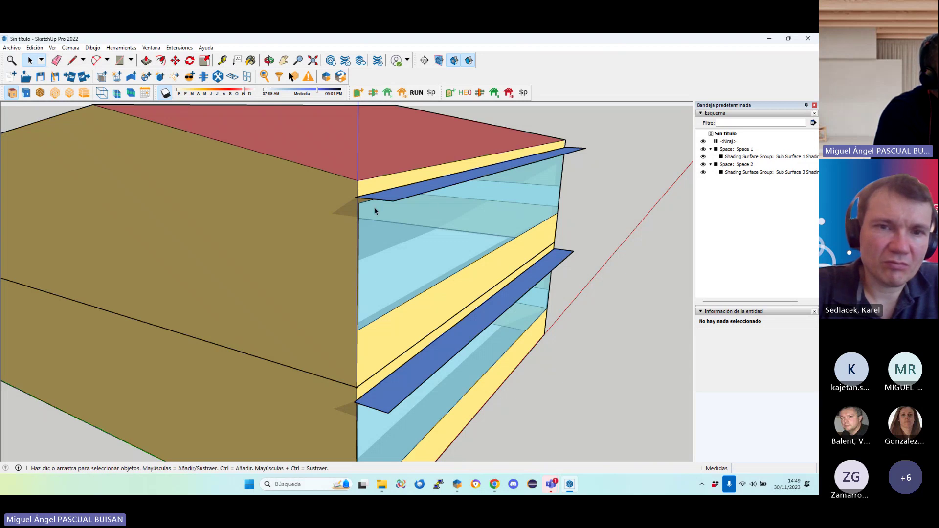
middle_drag(346, 210, 445, 256)
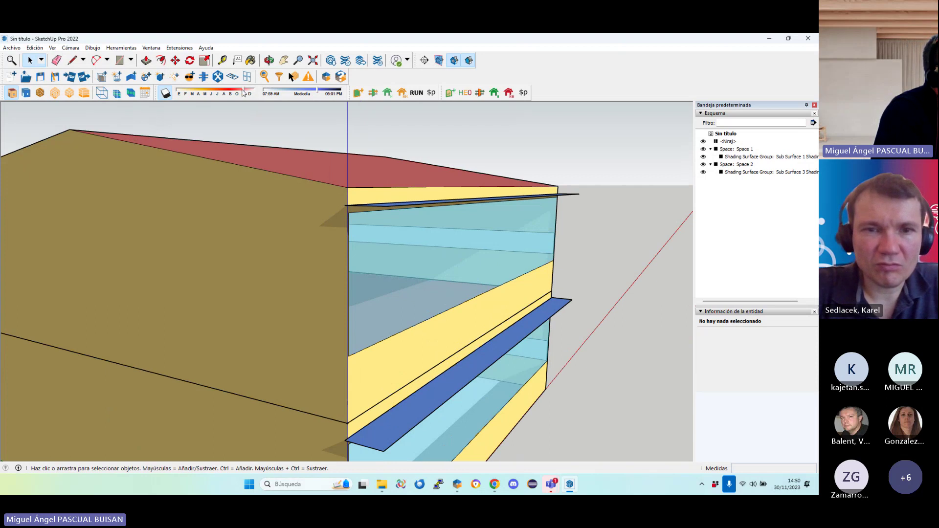
mouse_move(244, 93)
mouse_down()
mouse_move(213, 95)
mouse_move(325, 97)
mouse_move(314, 95)
mouse_up()
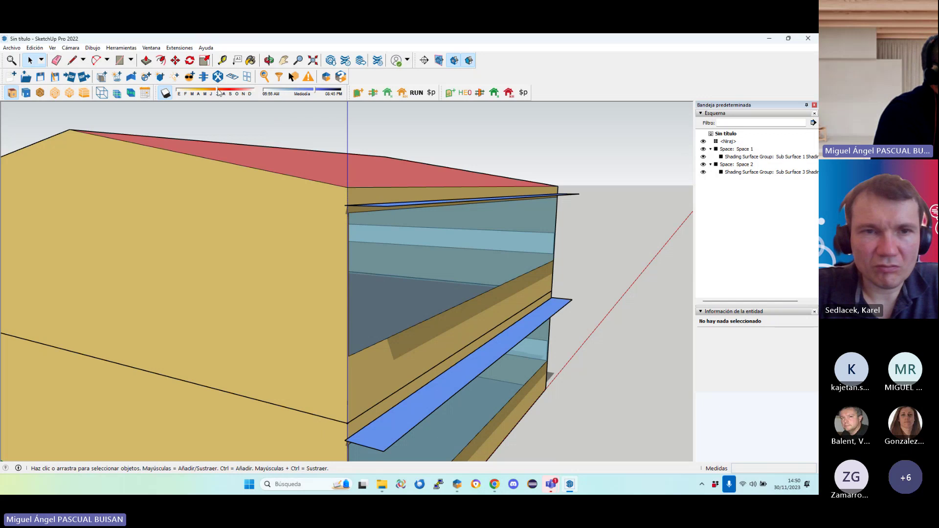
drag(219, 93, 169, 95)
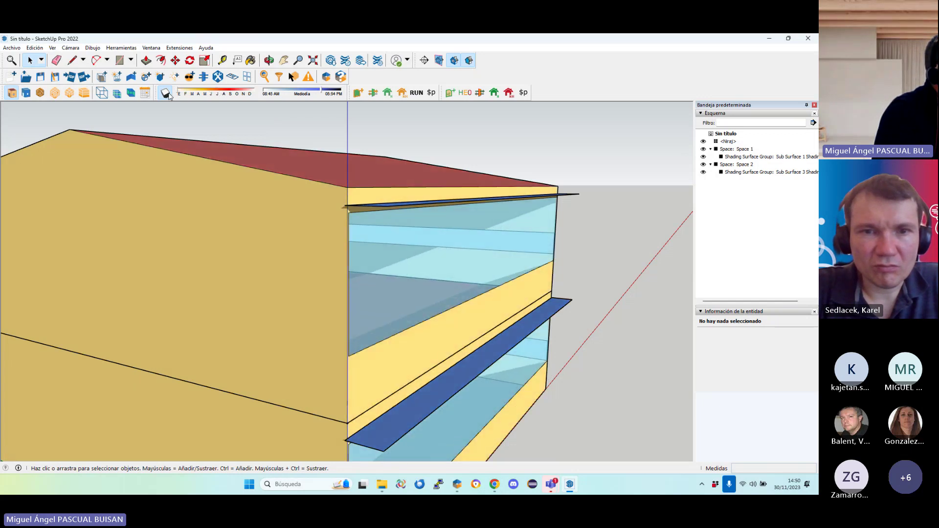
Set the shadow time of day to about noon and view the shading on the whole building
scroll(399, 279, down, 6)
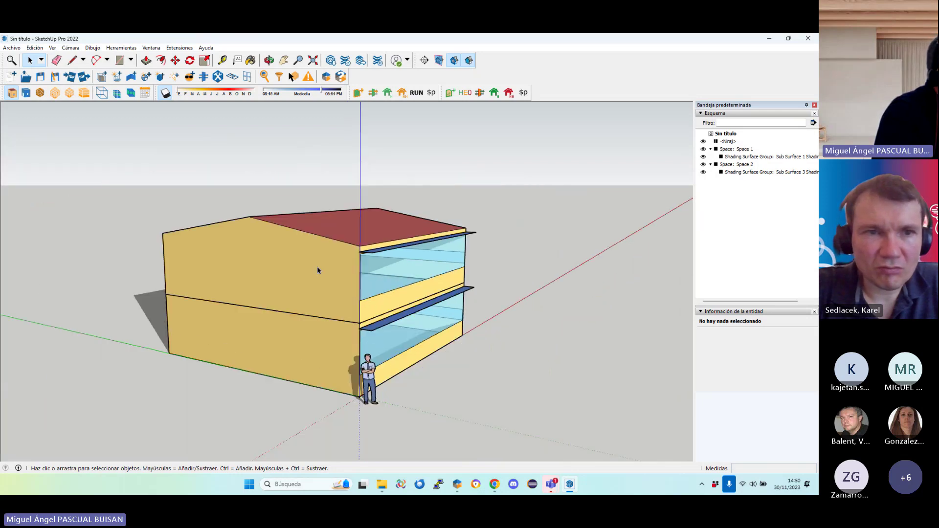
scroll(317, 271, down, 2)
scroll(332, 319, up, 1)
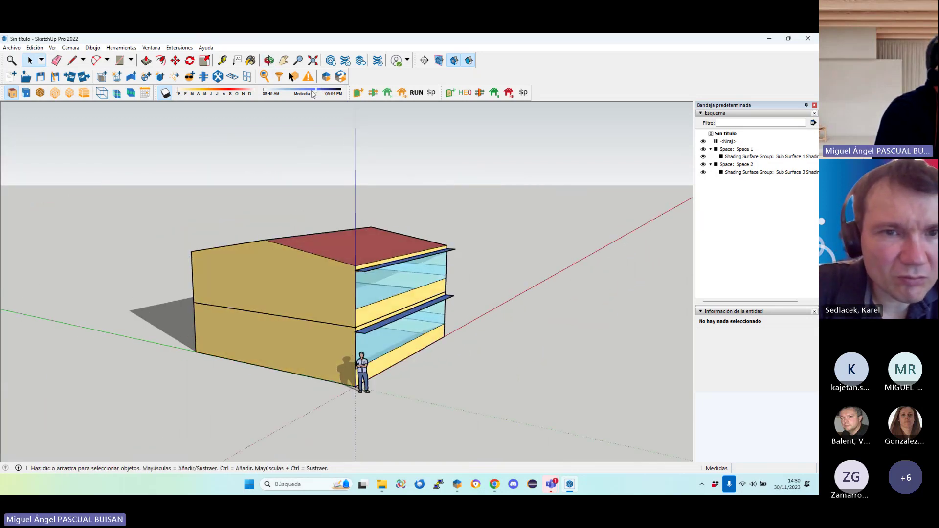
drag(314, 94, 323, 94)
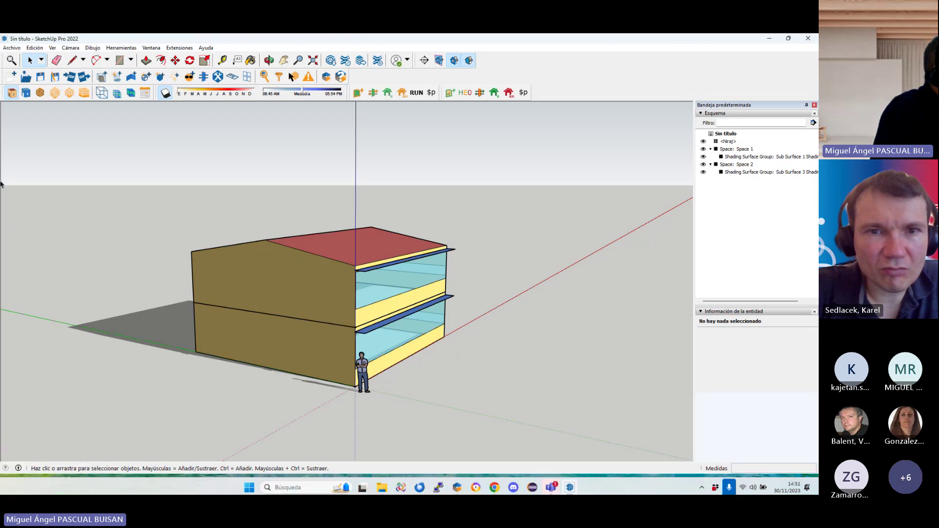
click(13, 49)
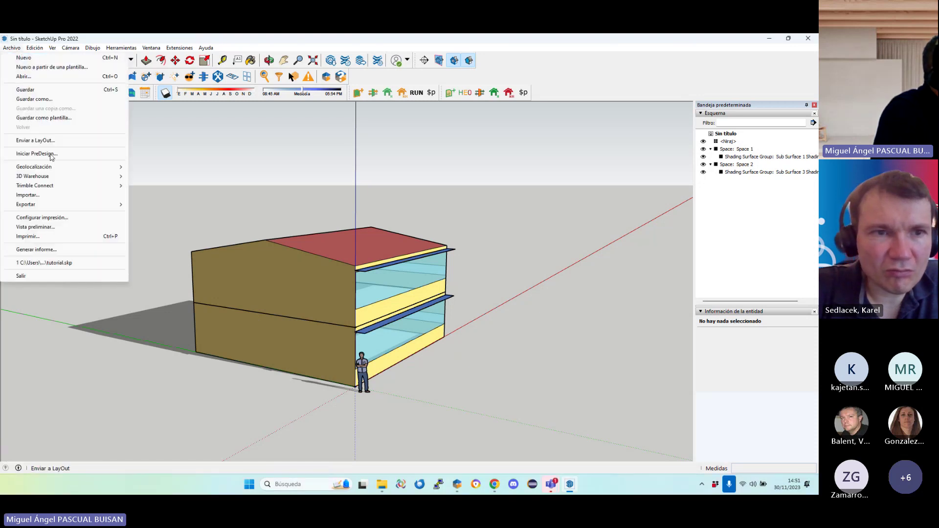
mouse_move(44, 168)
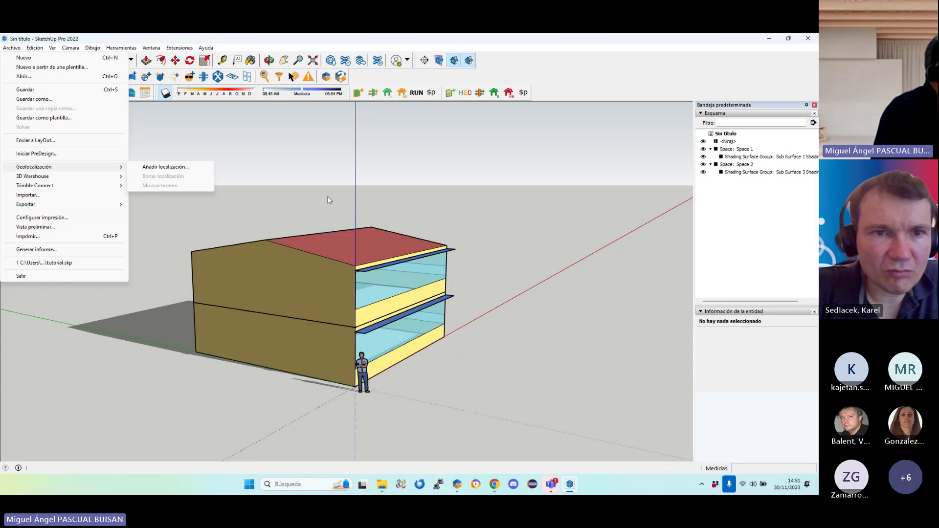
click(325, 207)
click(11, 48)
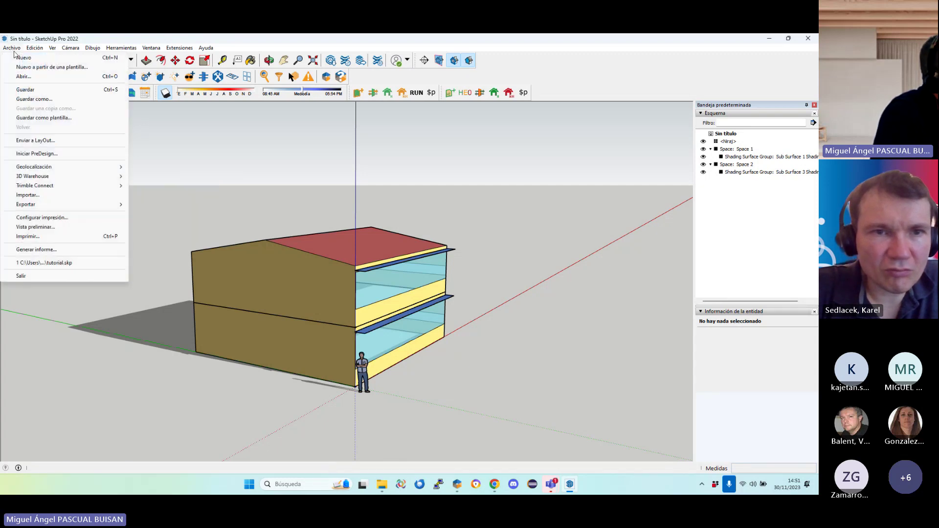
click(20, 277)
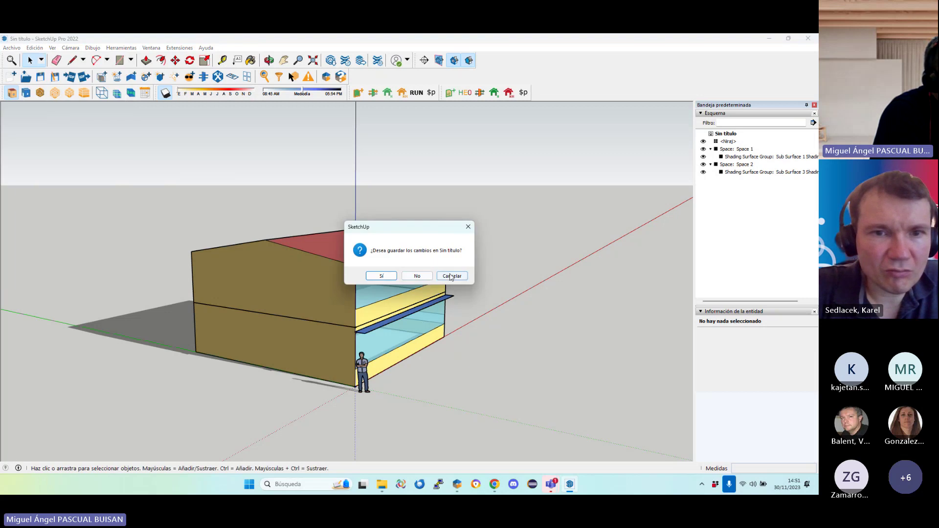
click(452, 276)
Geolocate the model in Helsinki by importing a high-resolution Bing satellite region around the small rocky islet west of the city centre
click(5, 469)
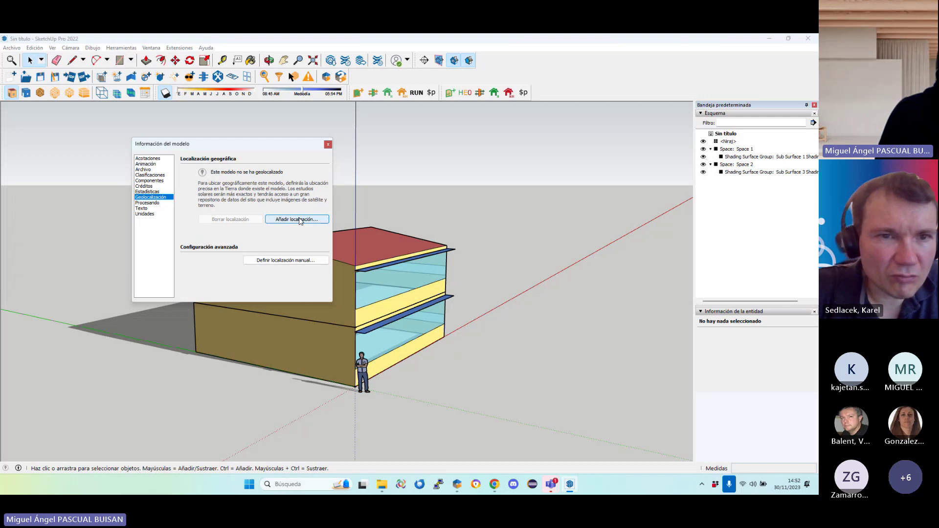
click(300, 221)
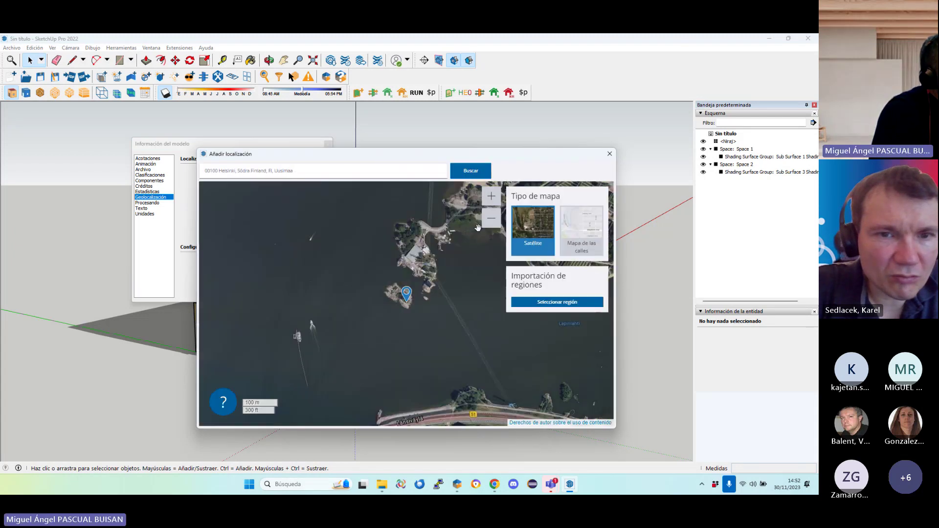
scroll(386, 292, down, 3)
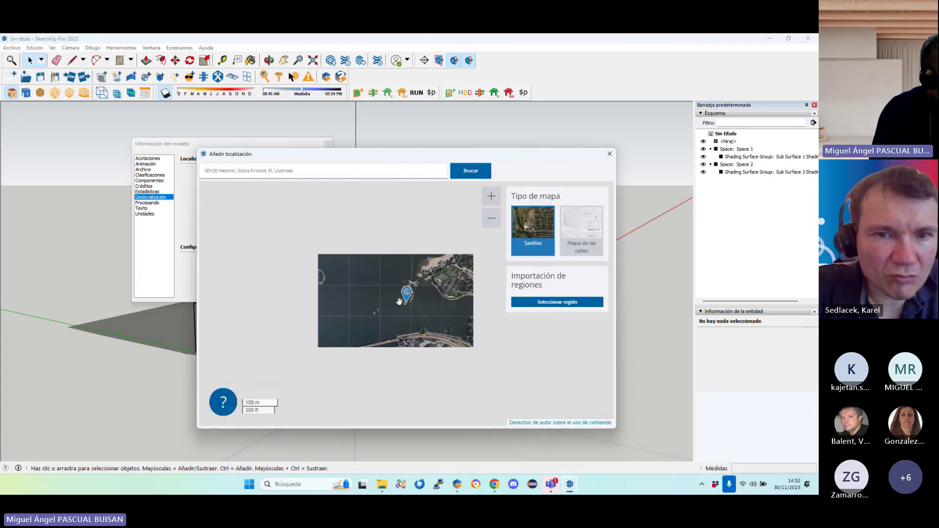
scroll(400, 301, down, 3)
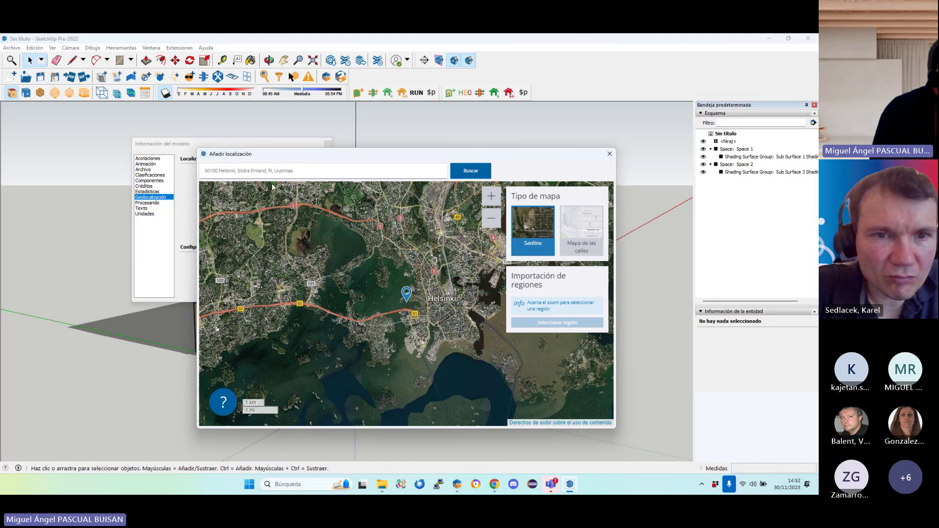
mouse_move(347, 333)
mouse_down()
mouse_move(403, 280)
mouse_move(354, 334)
mouse_up()
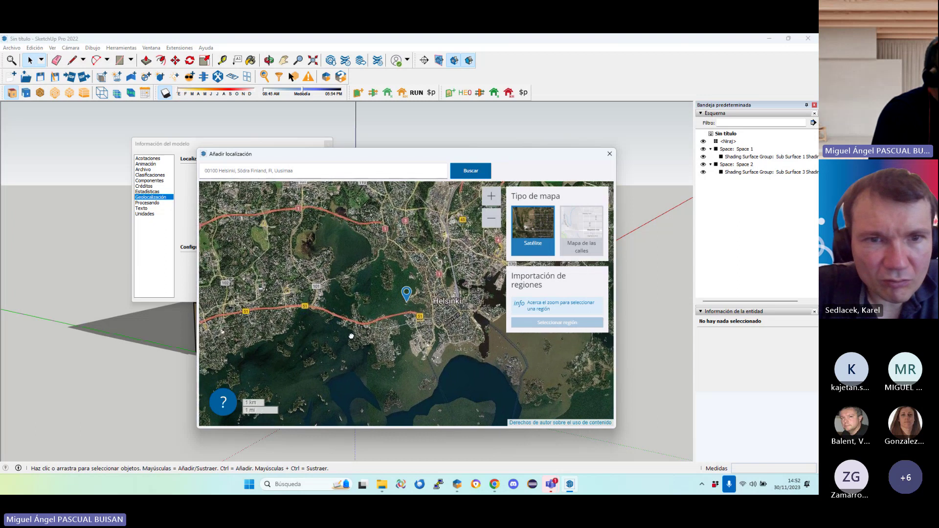
scroll(414, 317, up, 2)
scroll(413, 316, up, 2)
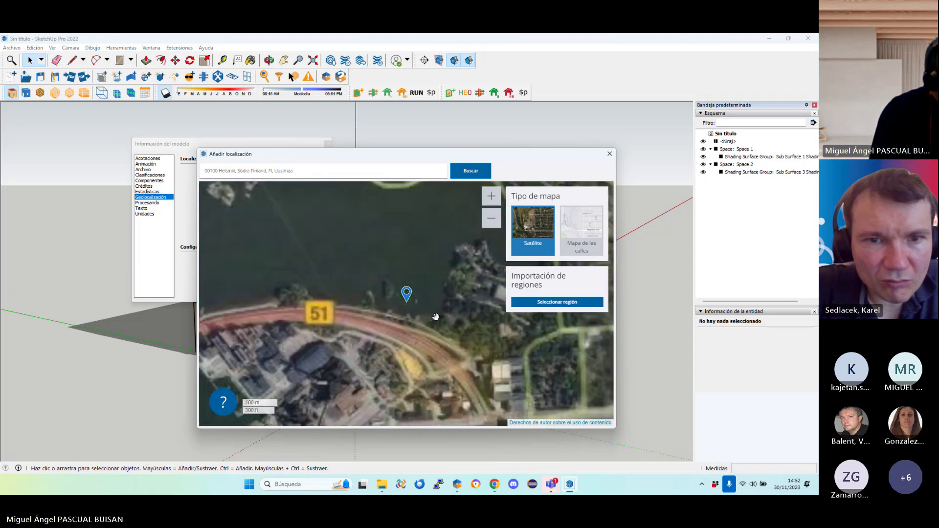
drag(477, 330, 487, 368)
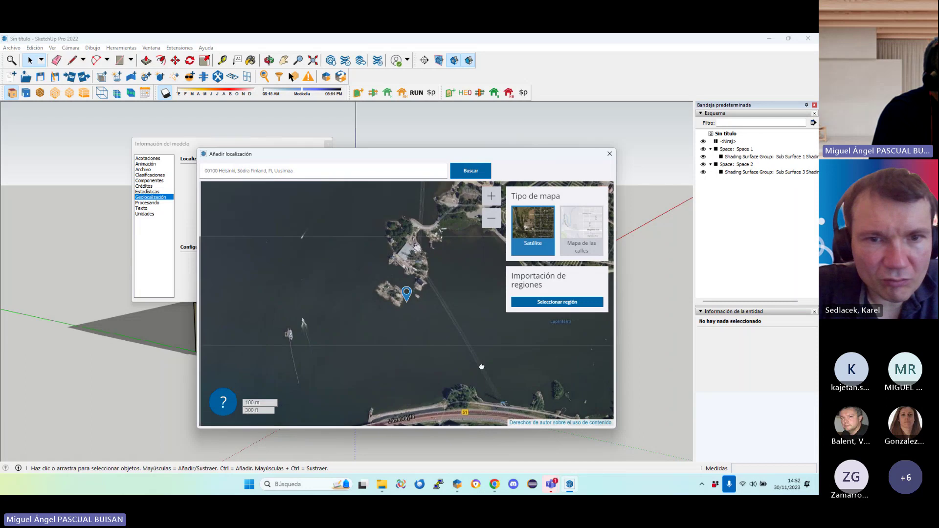
scroll(465, 330, up, 3)
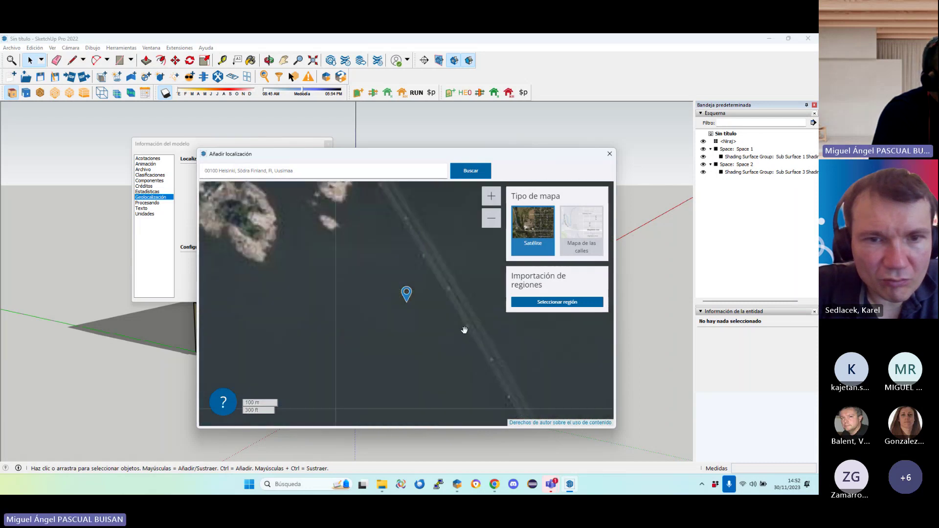
drag(573, 392, 575, 376)
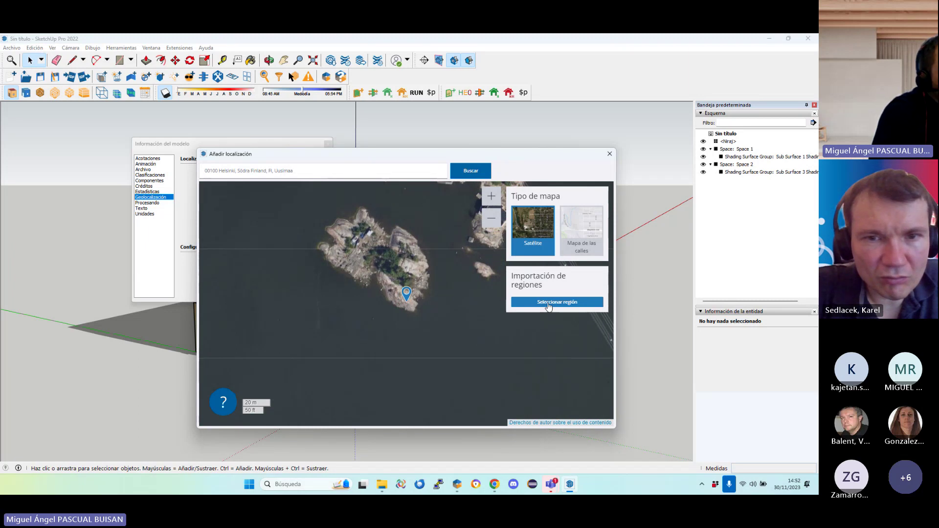
click(549, 304)
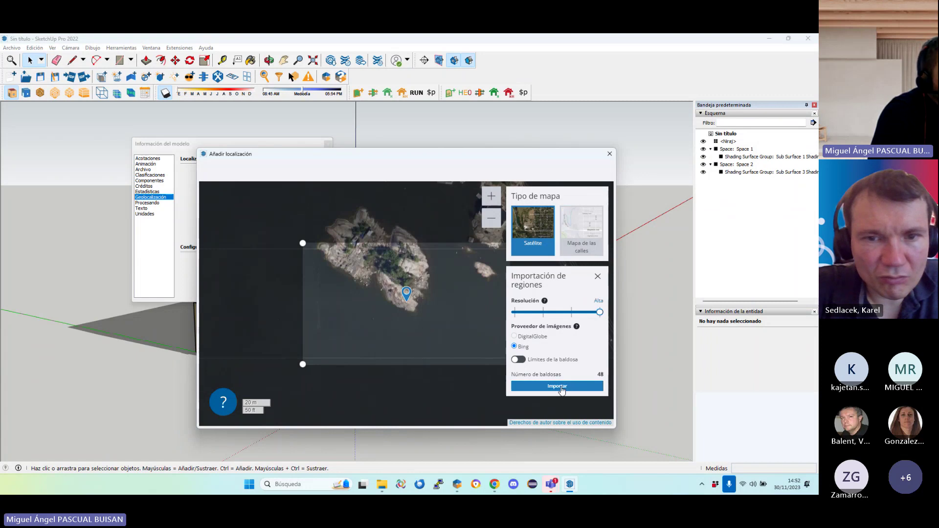
click(562, 387)
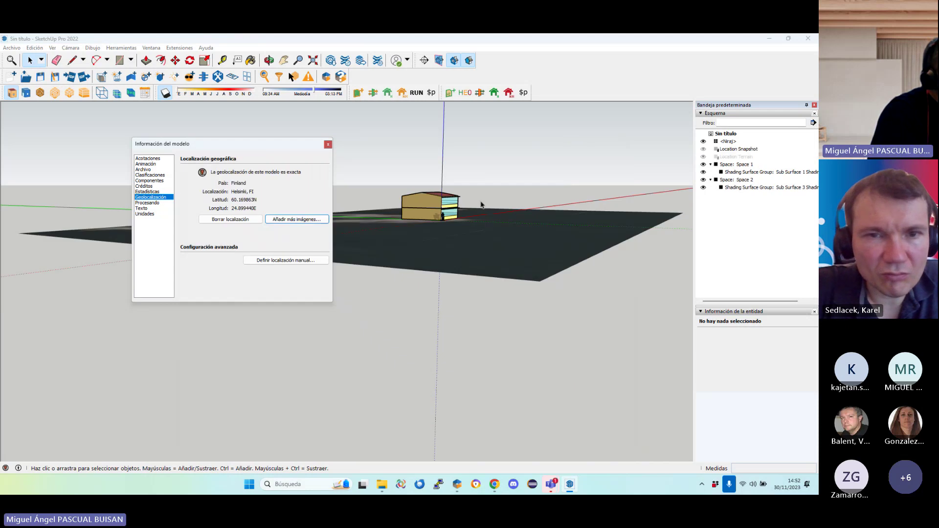
Inspect the building's placement and shadow on the imported satellite ground, and close the model information
middle_drag(481, 204, 542, 360)
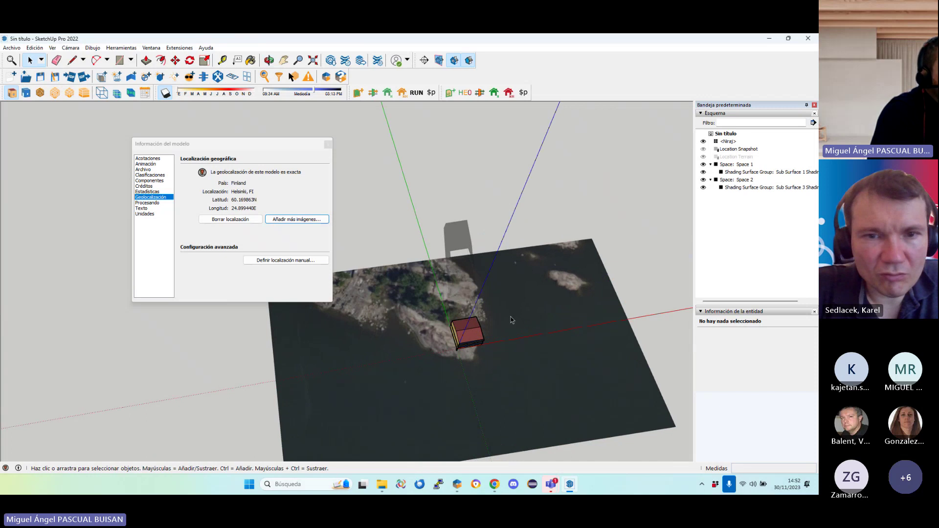
scroll(512, 320, up, 2)
middle_drag(503, 397, 463, 314)
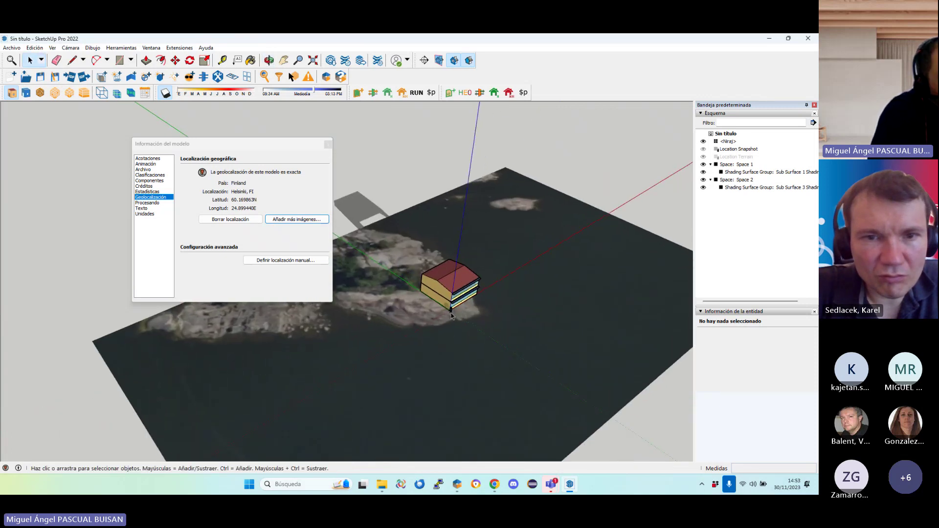
scroll(457, 314, up, 1)
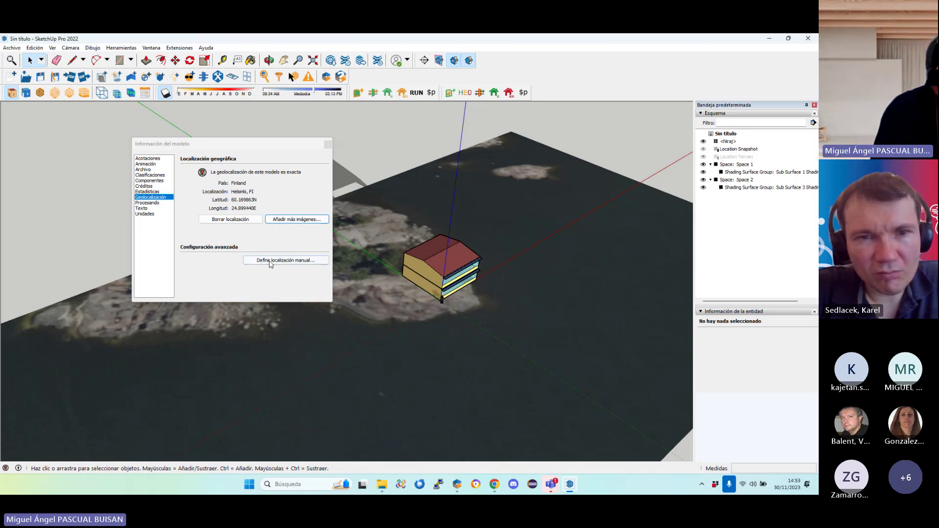
scroll(372, 363, up, 1)
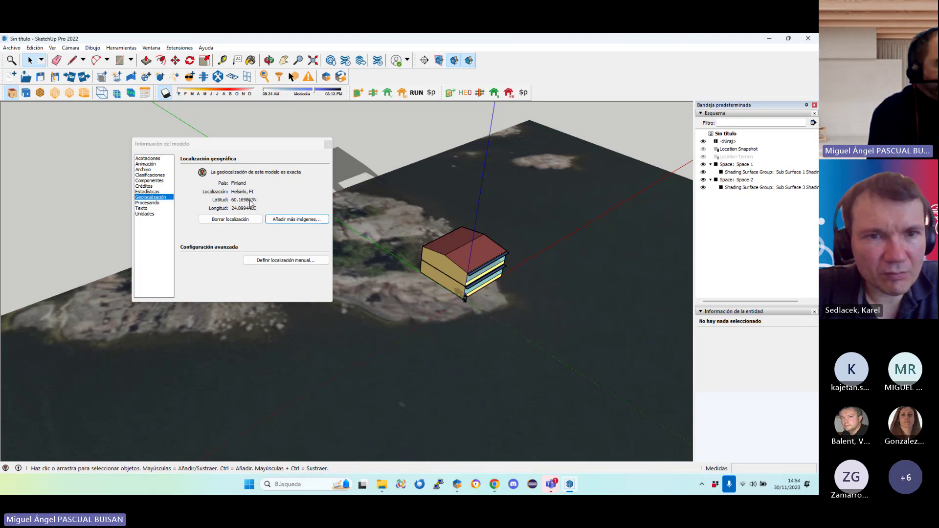
click(328, 144)
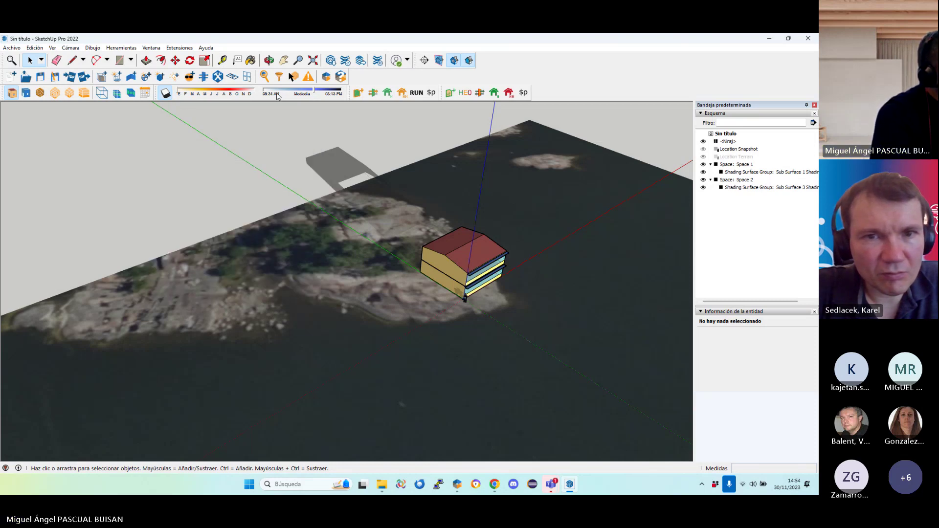
Set the shadow time to about noon and the shadow date to early January for the Helsinki location
drag(312, 94, 305, 94)
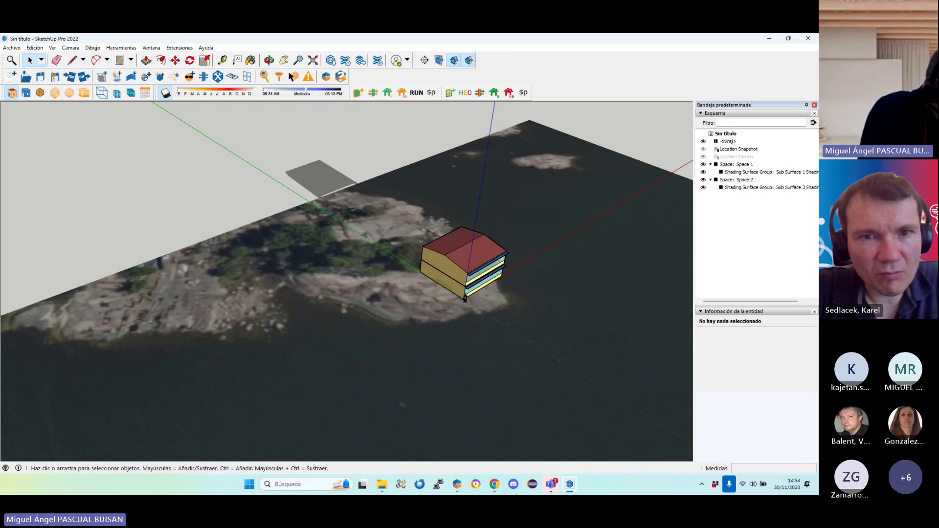
click(551, 484)
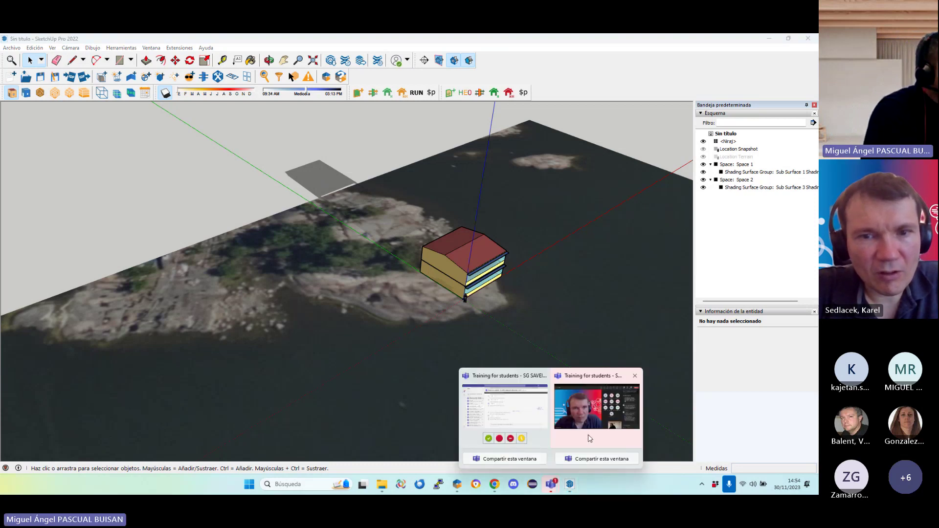
click(589, 436)
middle_drag(470, 266, 467, 208)
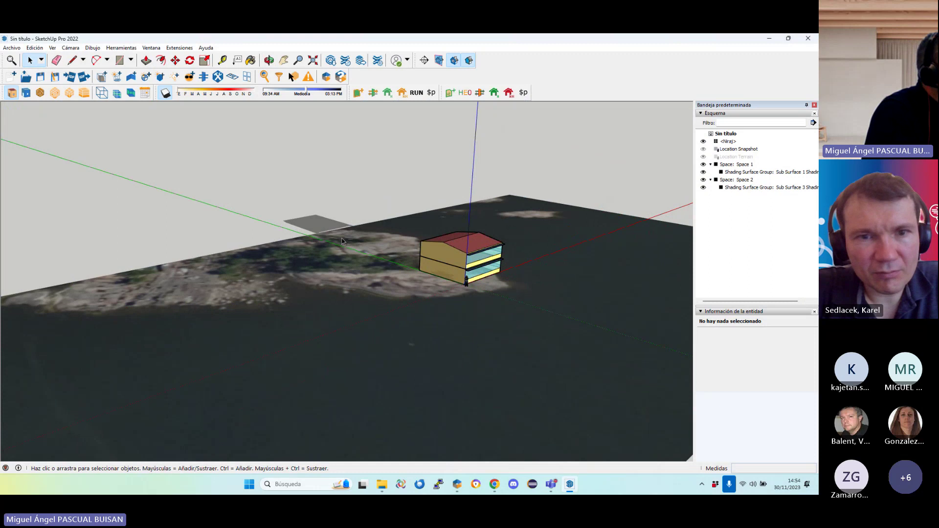
mouse_move(177, 94)
mouse_down()
mouse_move(220, 92)
mouse_move(182, 95)
mouse_up()
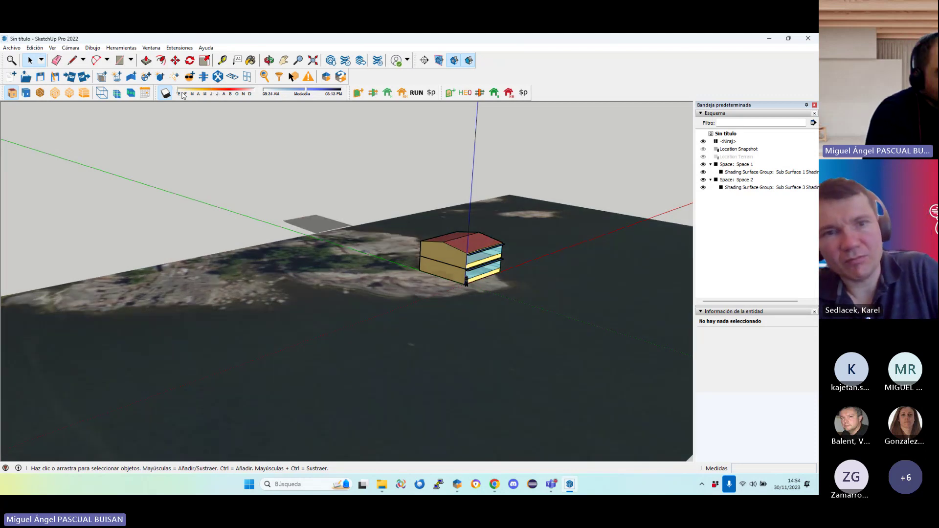
Examine close up how the overhangs shade both south windows at winter noon in Helsinki
scroll(405, 275, up, 5)
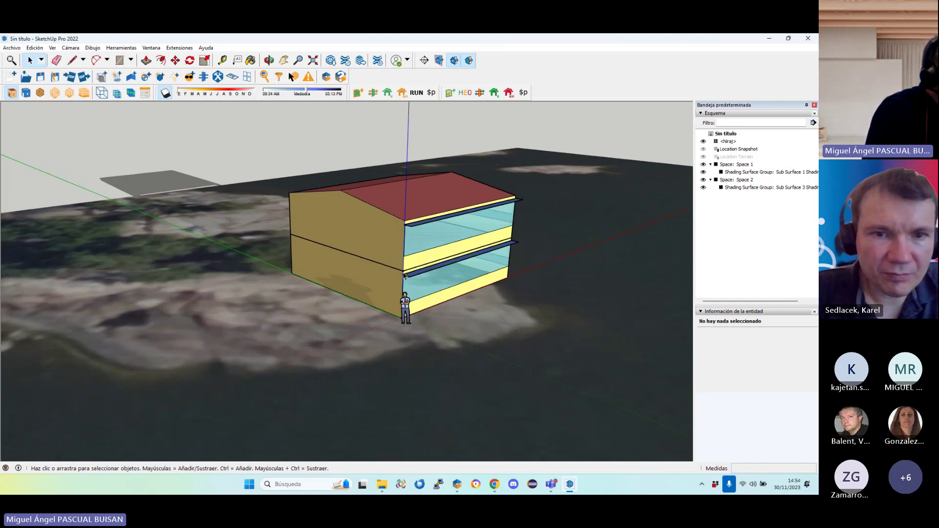
scroll(404, 276, up, 3)
middle_drag(404, 275, 419, 184)
scroll(426, 206, up, 3)
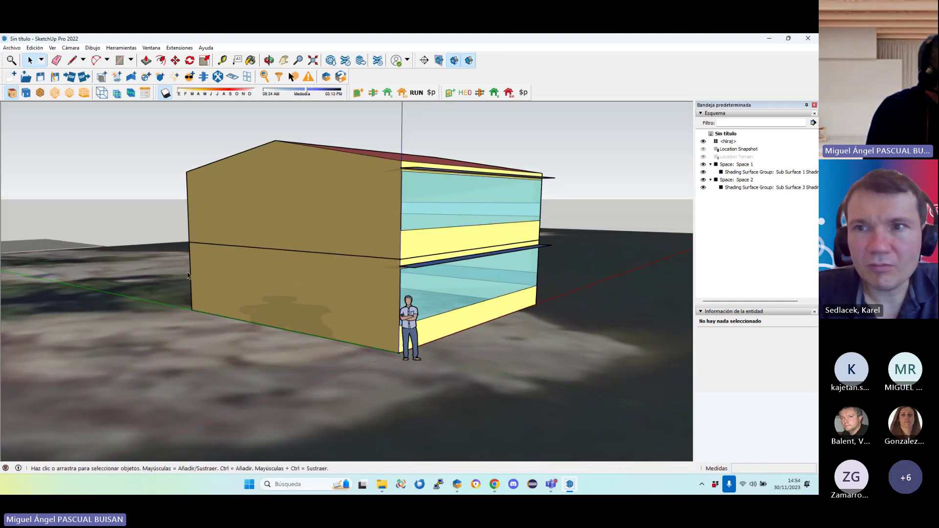
scroll(421, 181, up, 3)
scroll(421, 161, up, 2)
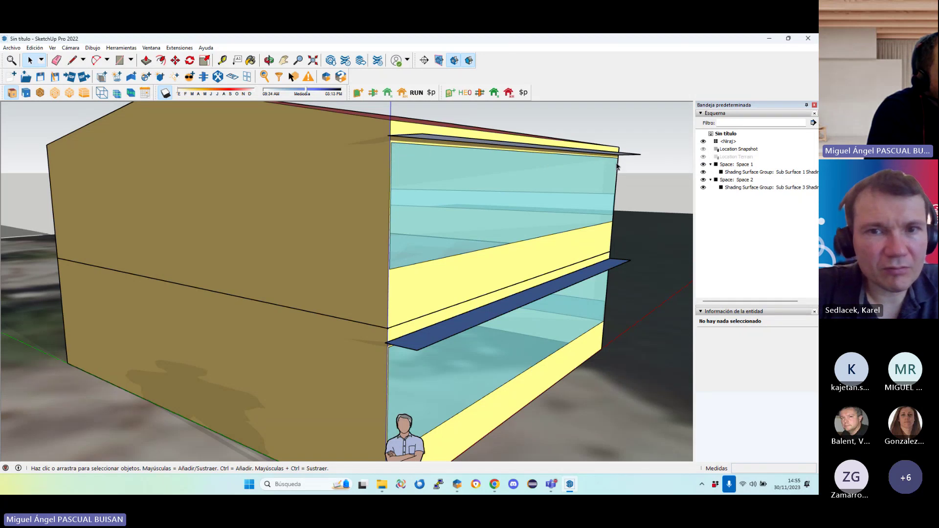
scroll(403, 167, up, 3)
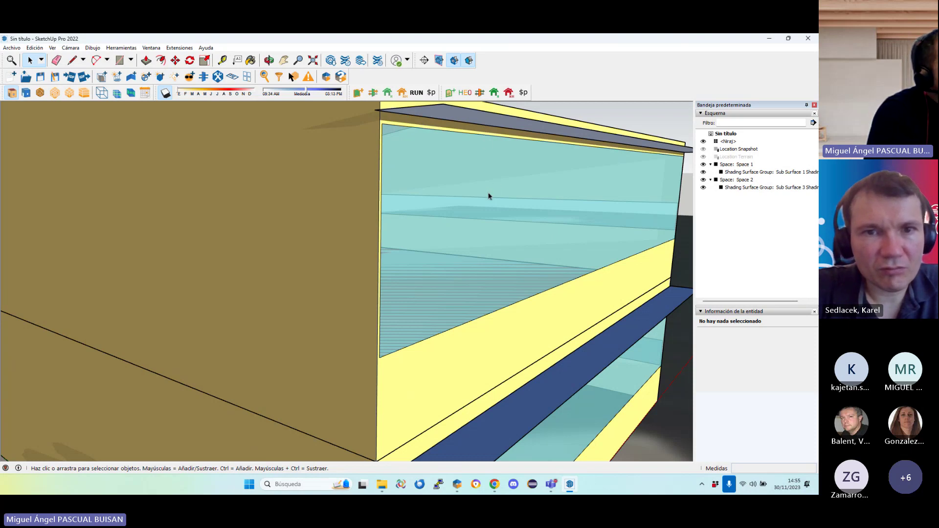
scroll(487, 201, down, 3)
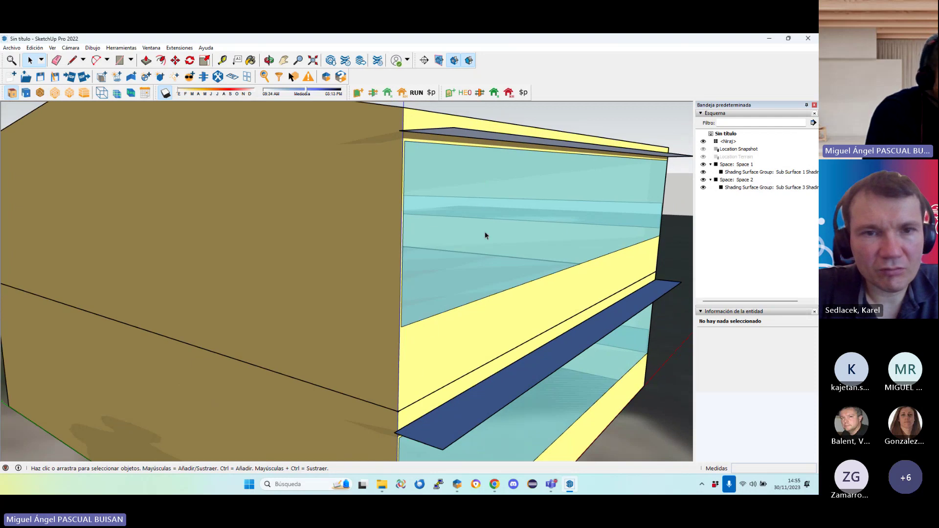
Set the shadow date to around late June and the time to about noon, and view the overhangs' shading on both south windows
mouse_move(307, 93)
mouse_down()
mouse_move(323, 94)
mouse_move(283, 93)
mouse_move(311, 94)
mouse_up()
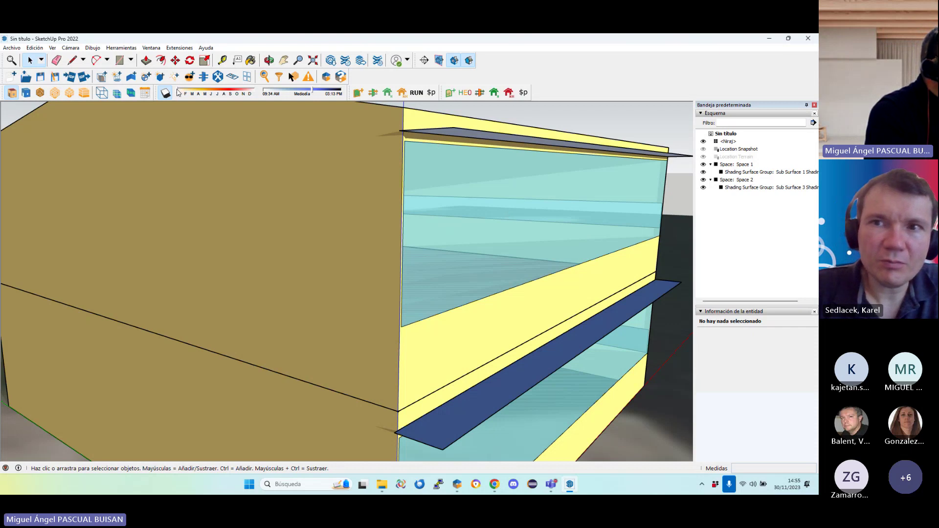
drag(178, 92, 214, 94)
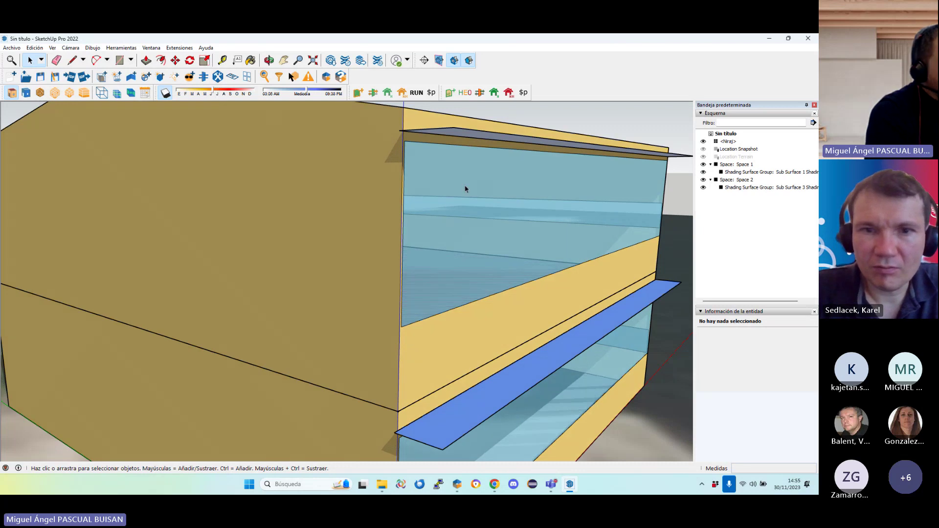
middle_drag(466, 189, 466, 182)
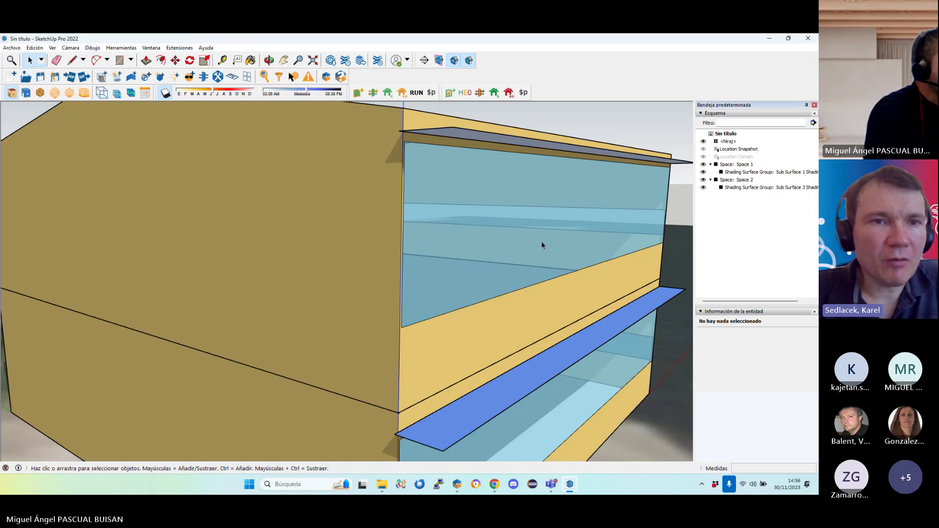
scroll(249, 101, down, 1)
drag(307, 93, 305, 93)
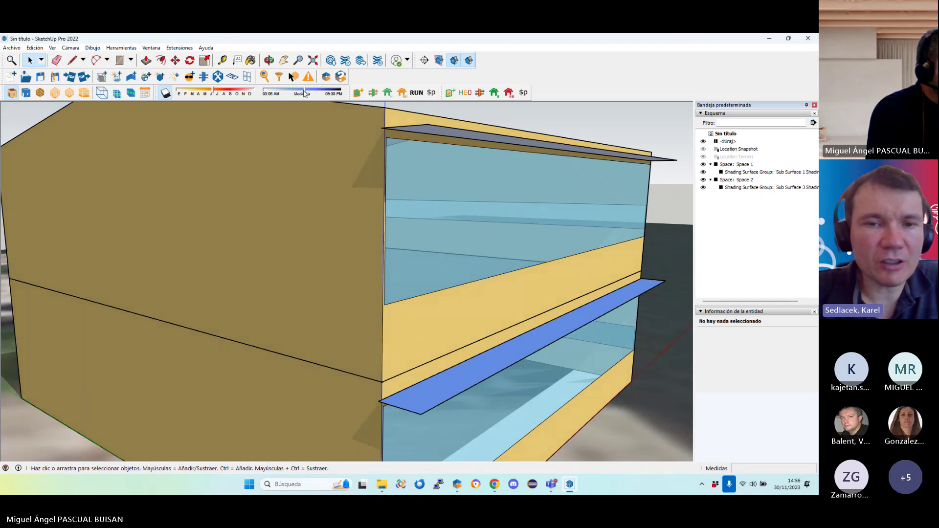
middle_drag(507, 198, 449, 201)
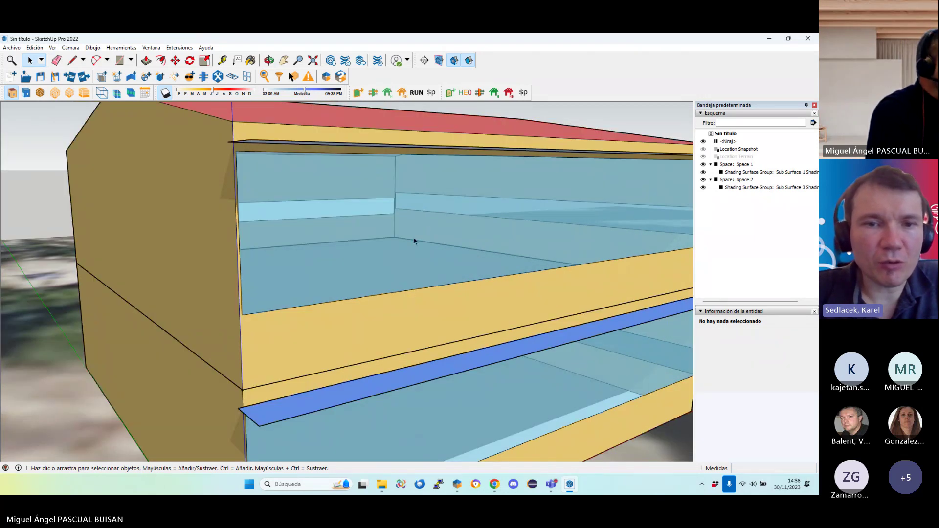
scroll(414, 241, down, 3)
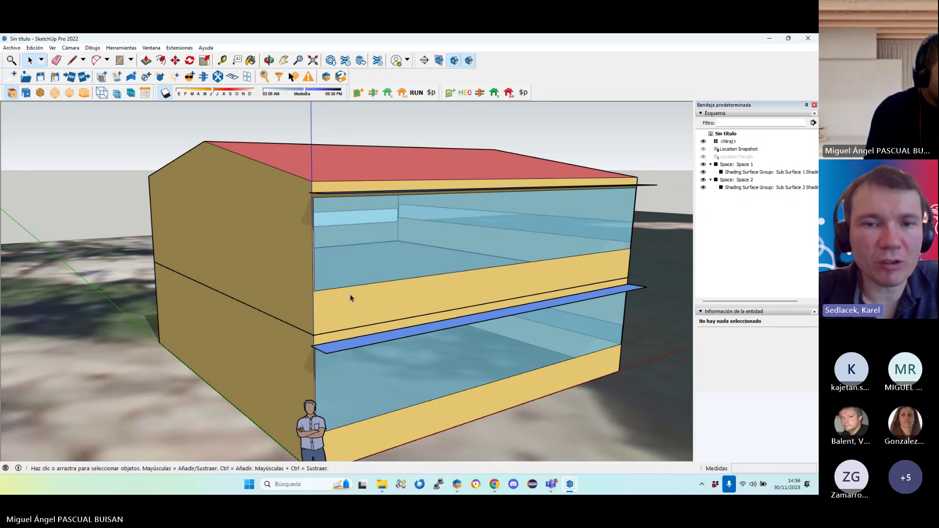
mouse_move(350, 296)
middle_down()
mouse_move(351, 287)
mouse_move(368, 293)
middle_up()
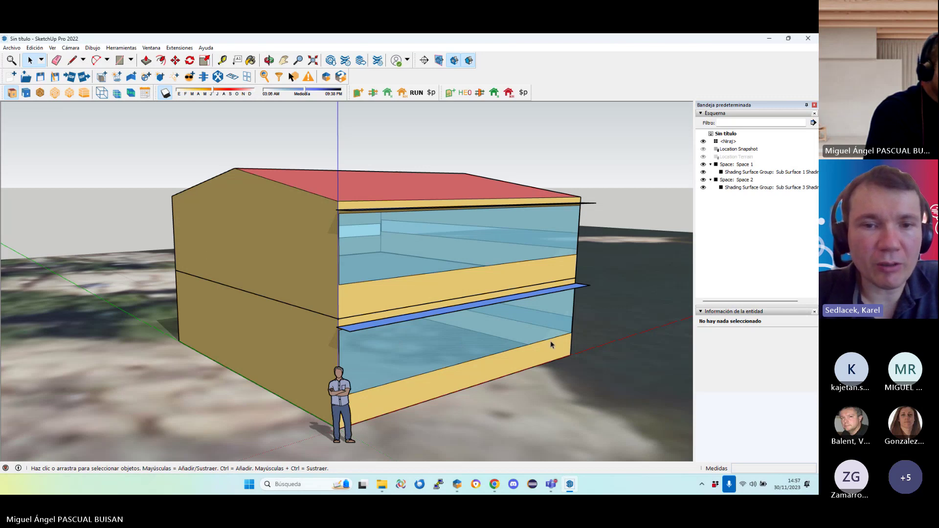
scroll(552, 345, down, 4)
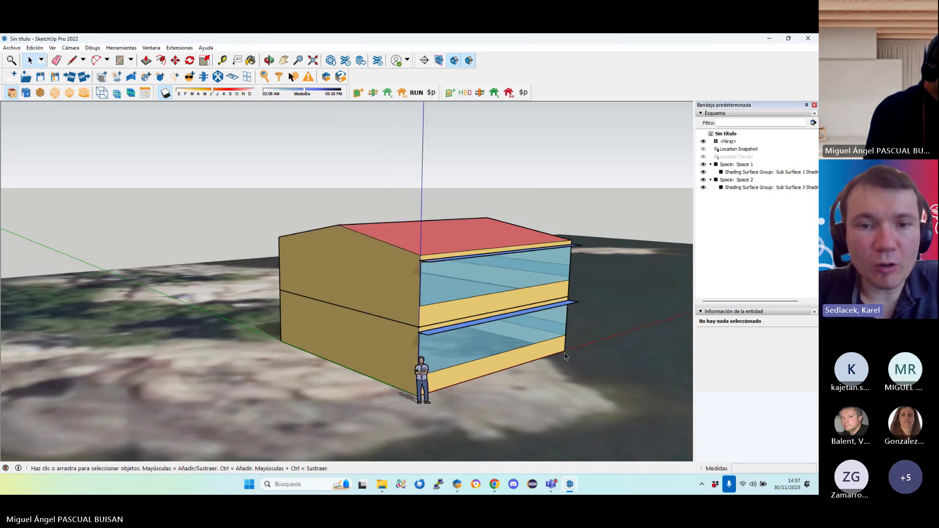
scroll(565, 356, down, 3)
scroll(538, 366, down, 1)
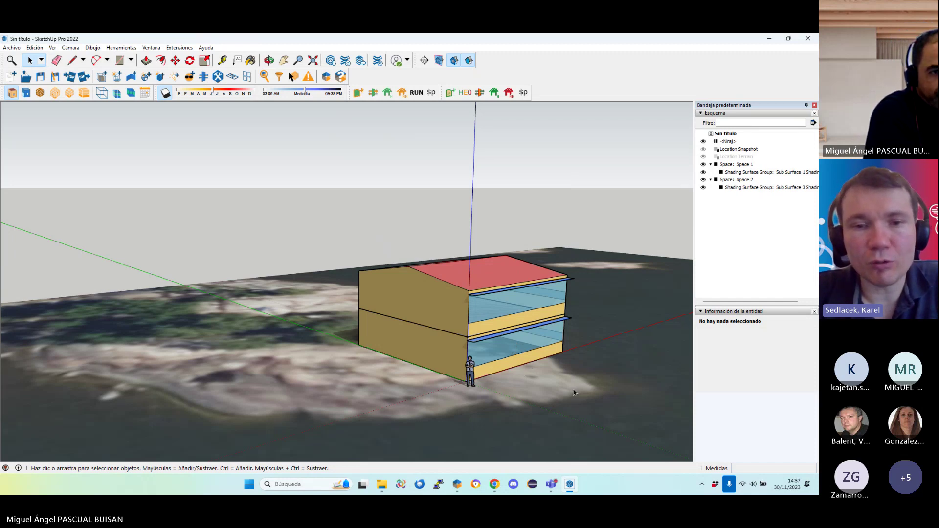
mouse_move(409, 321)
middle_down()
mouse_move(660, 316)
mouse_move(447, 384)
mouse_move(507, 330)
middle_up()
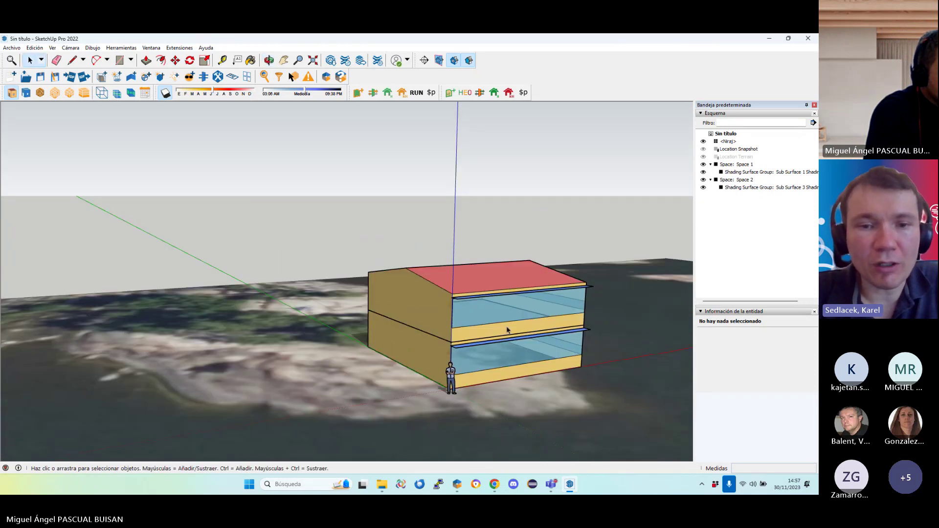
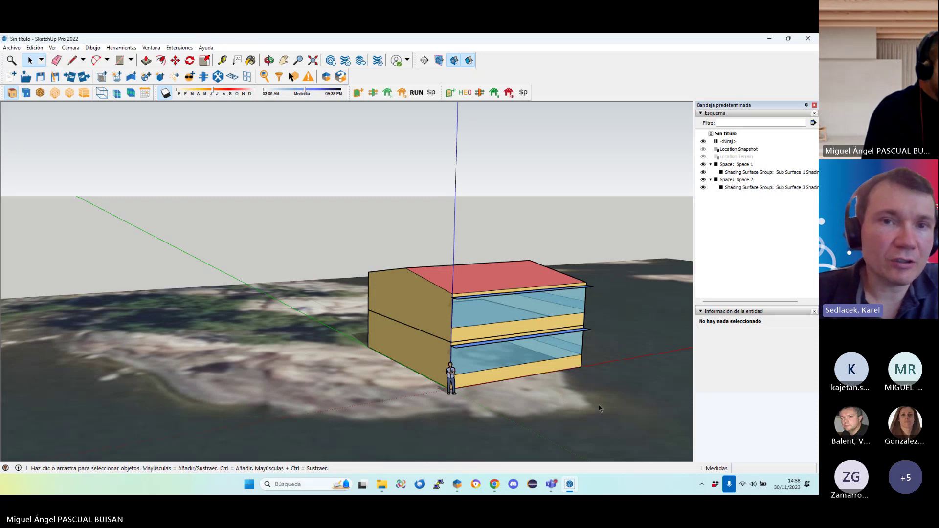
middle_drag(341, 311, 343, 244)
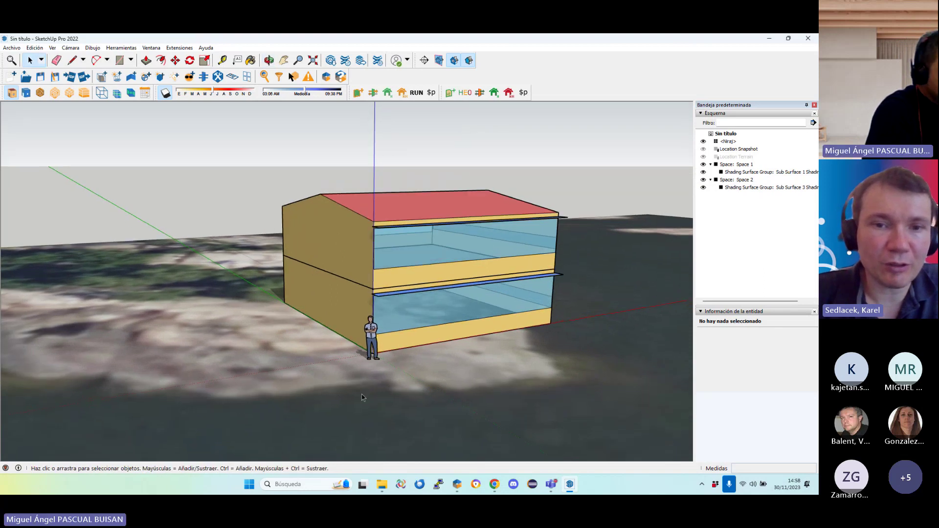
Switch to the OpenStudio model day2.osm and run its simulation
click(417, 94)
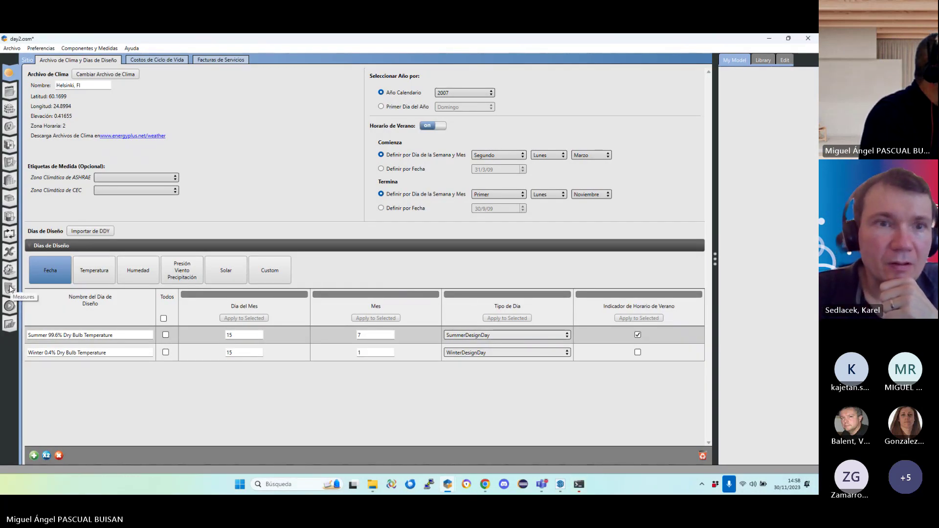
click(10, 306)
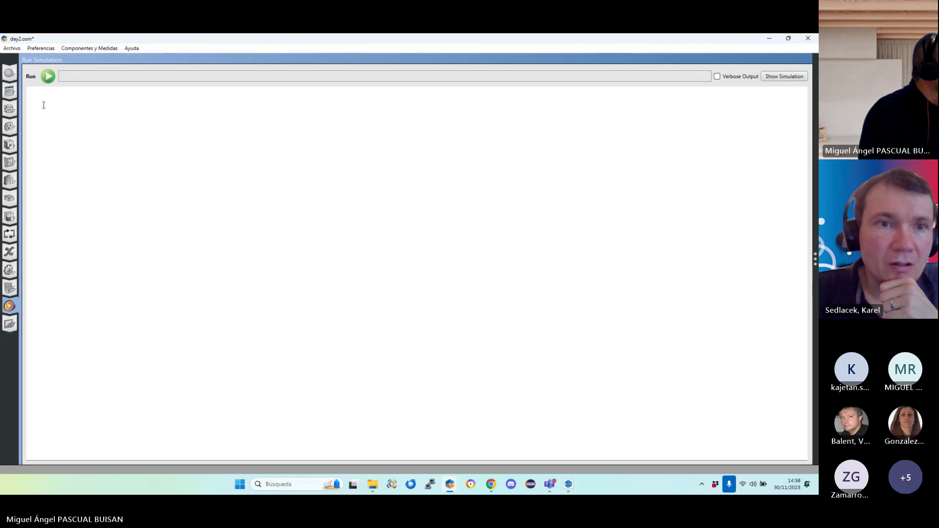
click(48, 77)
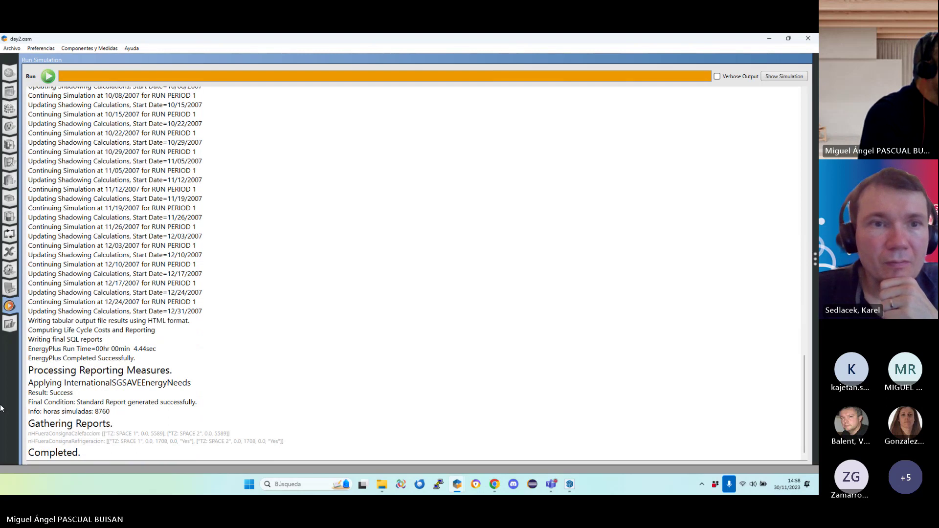
Open the International SG SAVE - Energy Needs report and examine its compliance tables and the monthly heating and cooling graphs
click(9, 324)
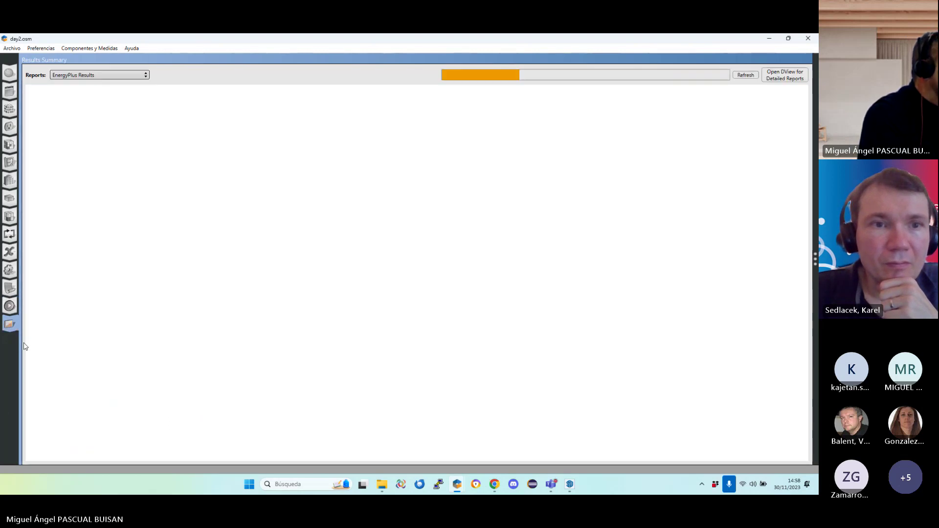
click(80, 75)
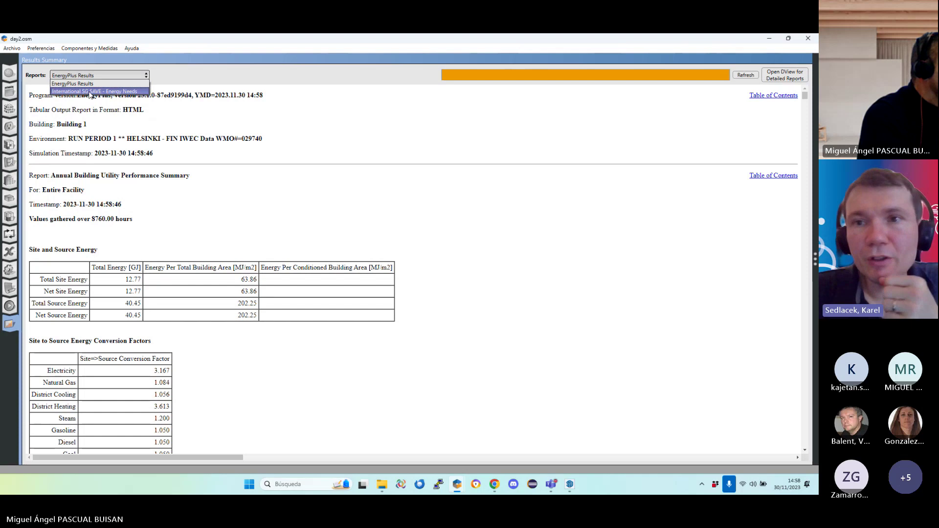
click(88, 92)
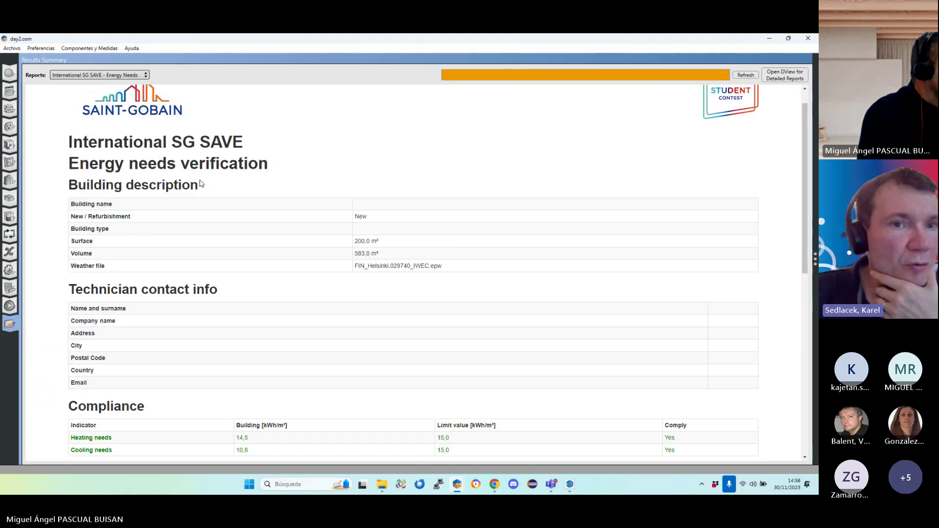
click(98, 75)
click(93, 76)
scroll(294, 211, down, 5)
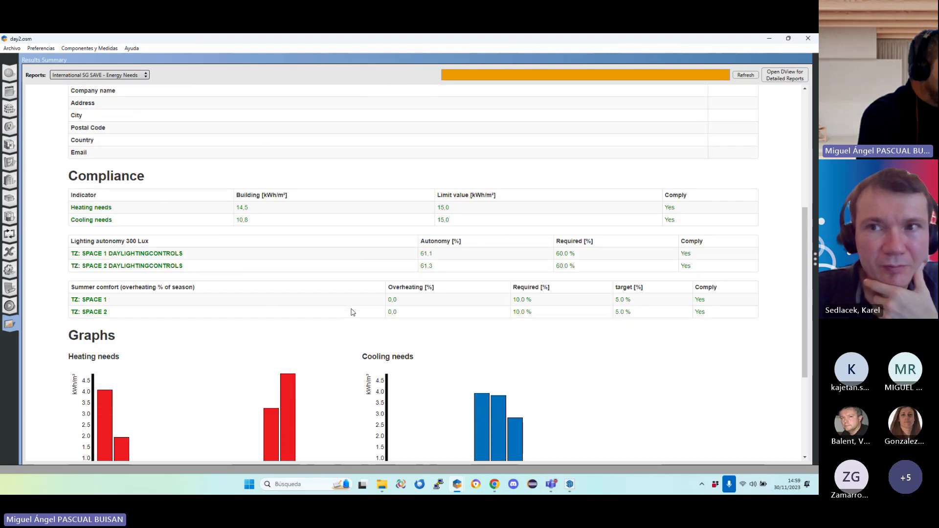
scroll(351, 311, down, 1)
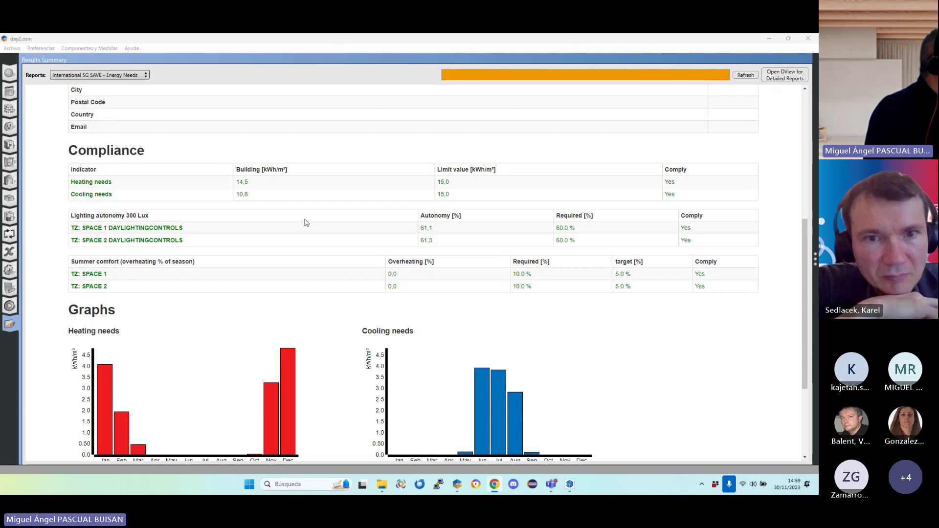
scroll(442, 274, down, 1)
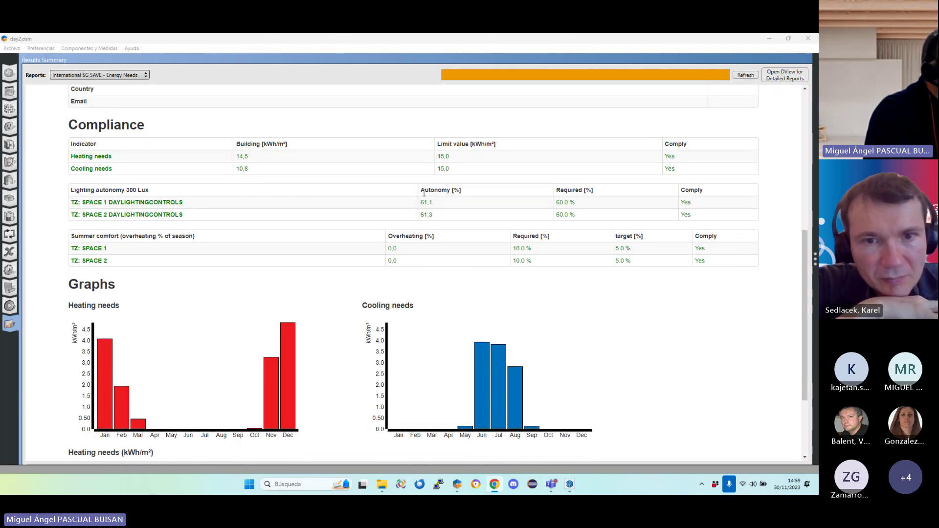
scroll(486, 276, up, 3)
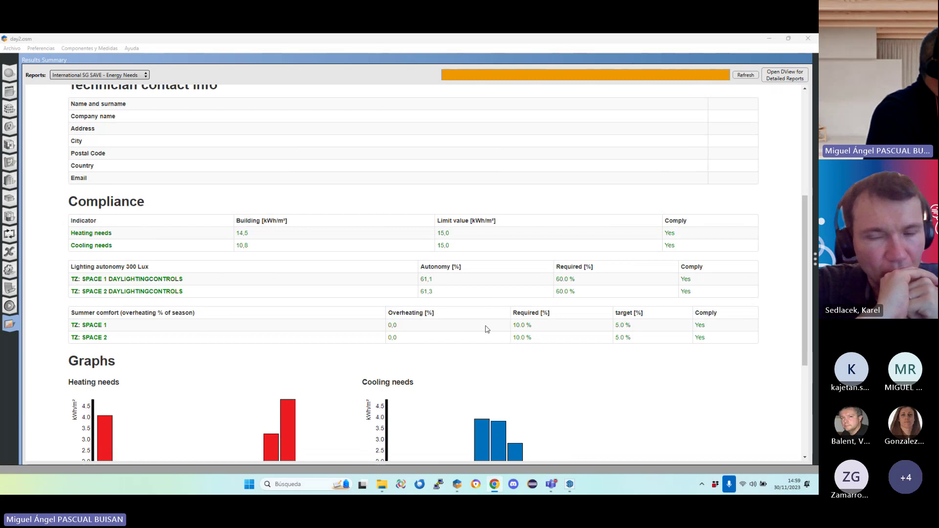
scroll(488, 329, down, 1)
scroll(488, 328, down, 4)
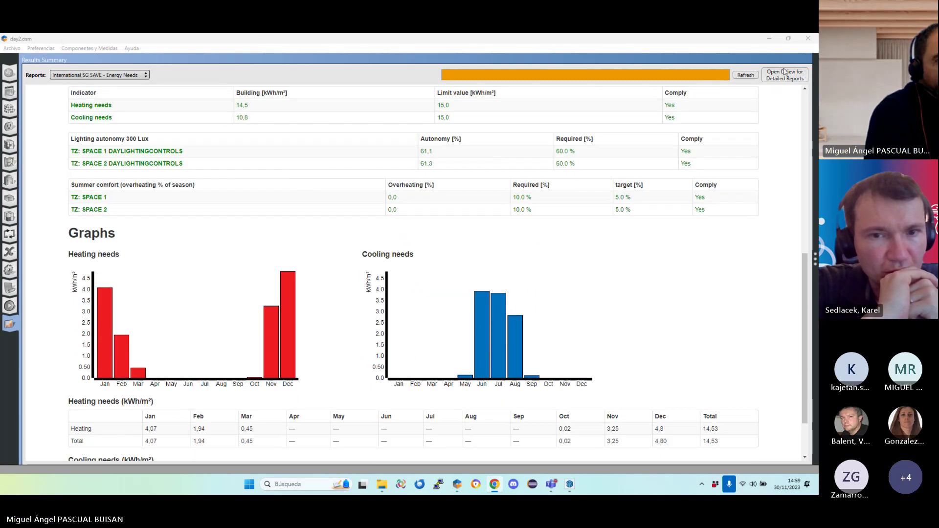
Leave the simulation results, return to the SketchUp model and bring the whole satellite ground into view
click(808, 39)
click(434, 277)
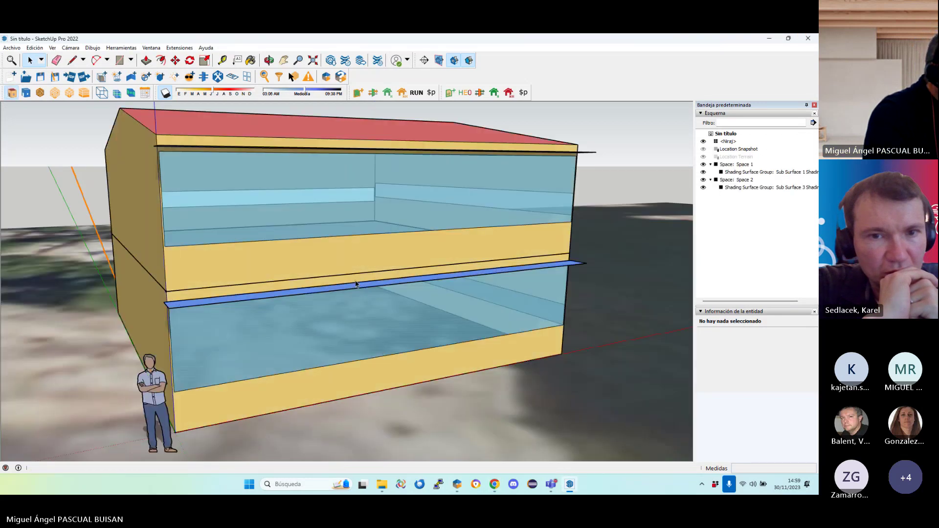
scroll(356, 292, down, 5)
scroll(355, 292, down, 5)
middle_drag(392, 263, 373, 257)
scroll(387, 294, down, 5)
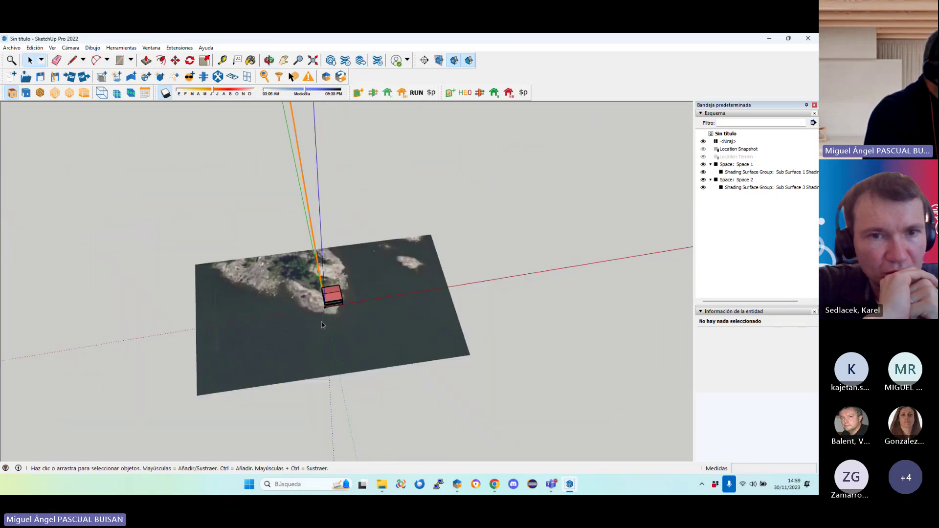
Unlock the Location Terrain group and delete it from the model
click(736, 157)
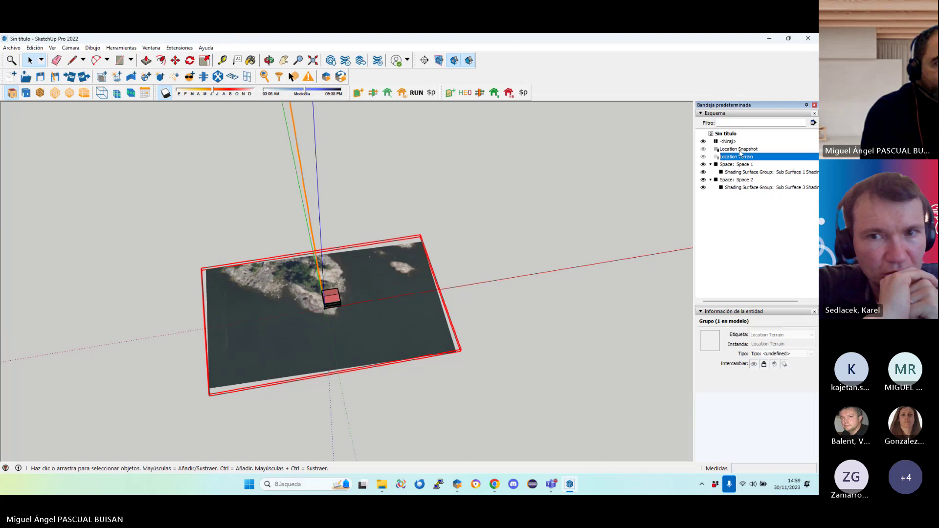
click(739, 150)
click(738, 158)
right_click(737, 160)
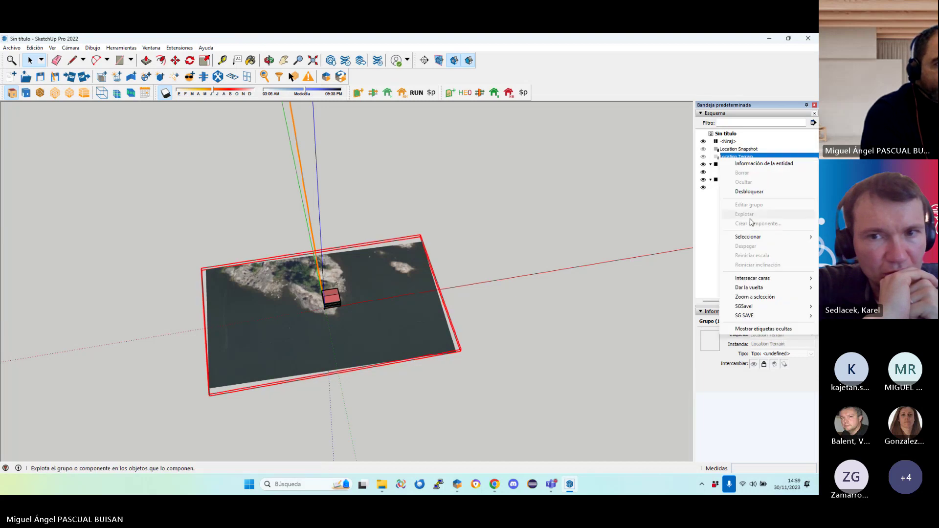
click(756, 192)
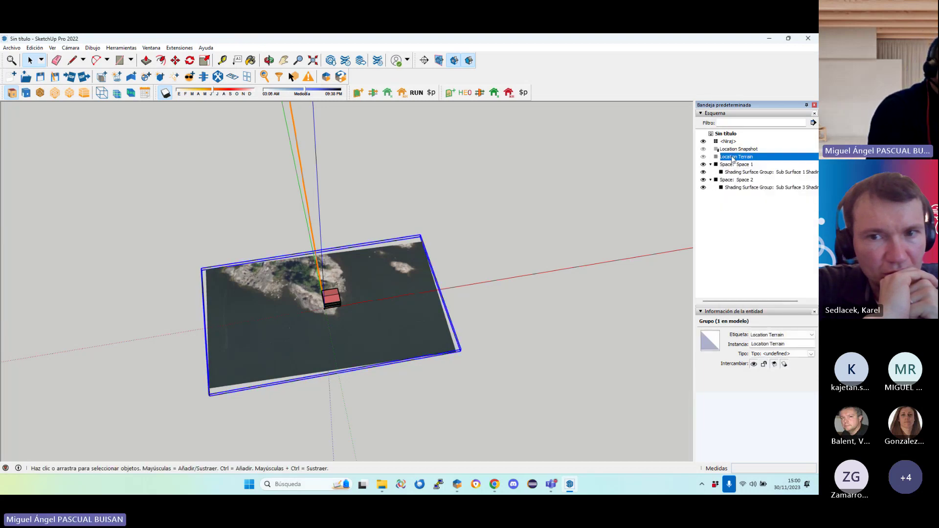
key(Delete)
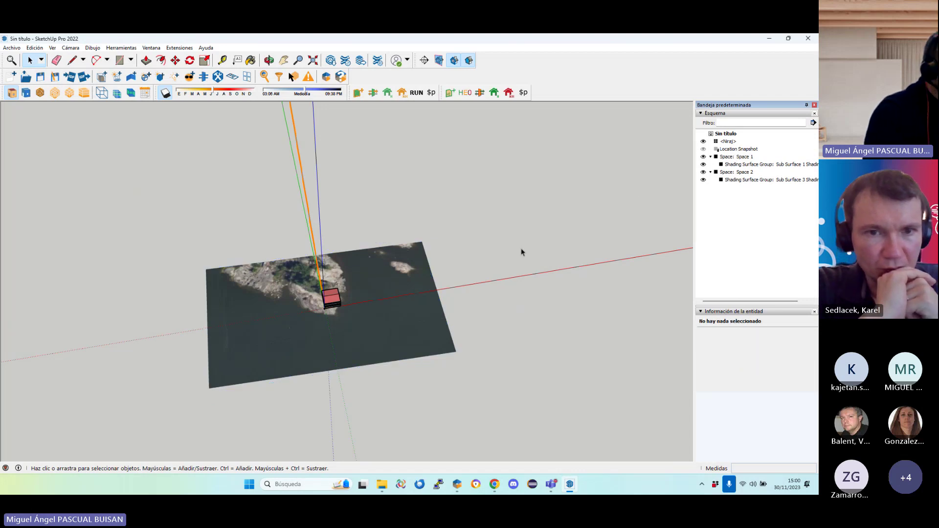
Unlock the Location Snapshot group and delete the satellite ground image
click(399, 333)
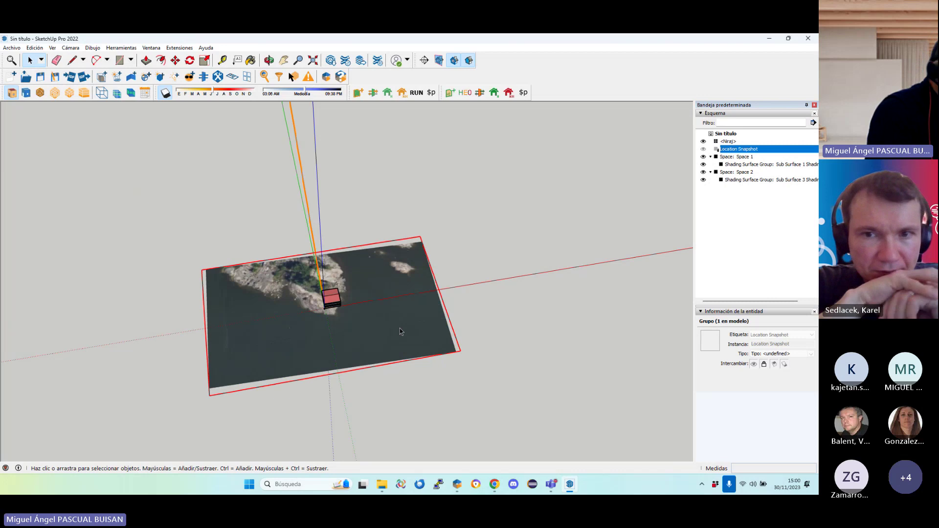
right_click(722, 149)
click(749, 182)
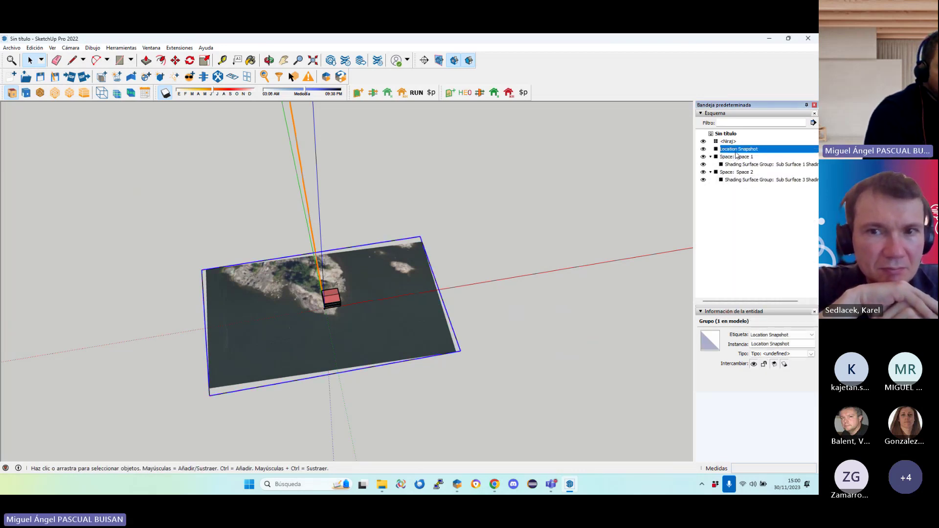
key(Delete)
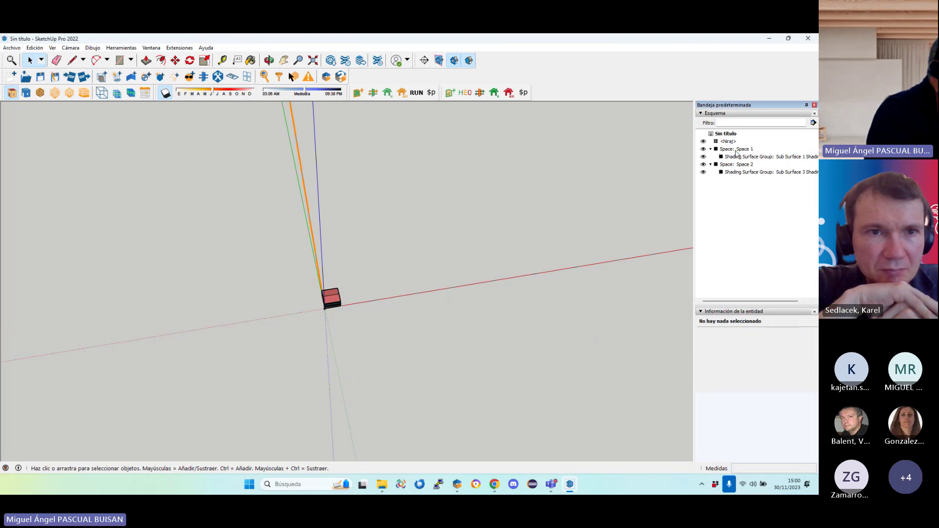
Import new satellite imagery for the geolocated site, with the region shifted to cover the whole island, and inspect it around the building
click(12, 47)
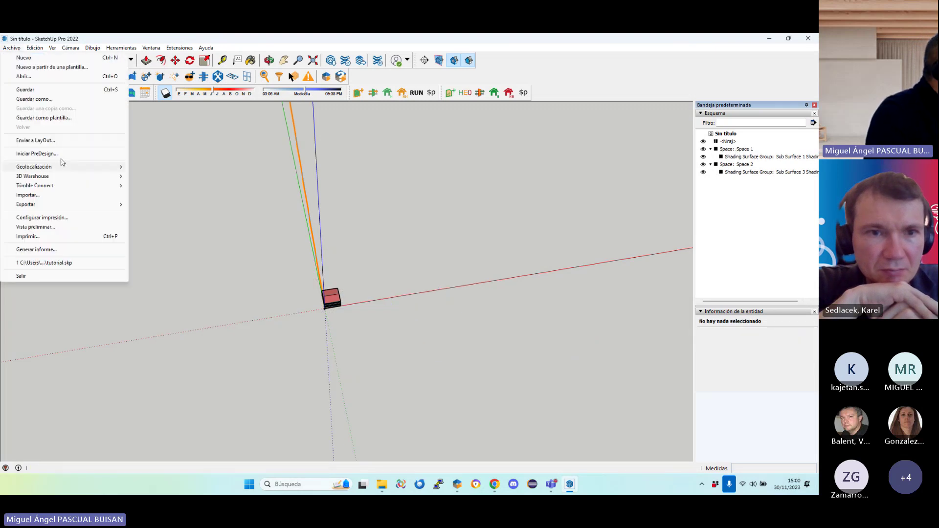
mouse_move(40, 168)
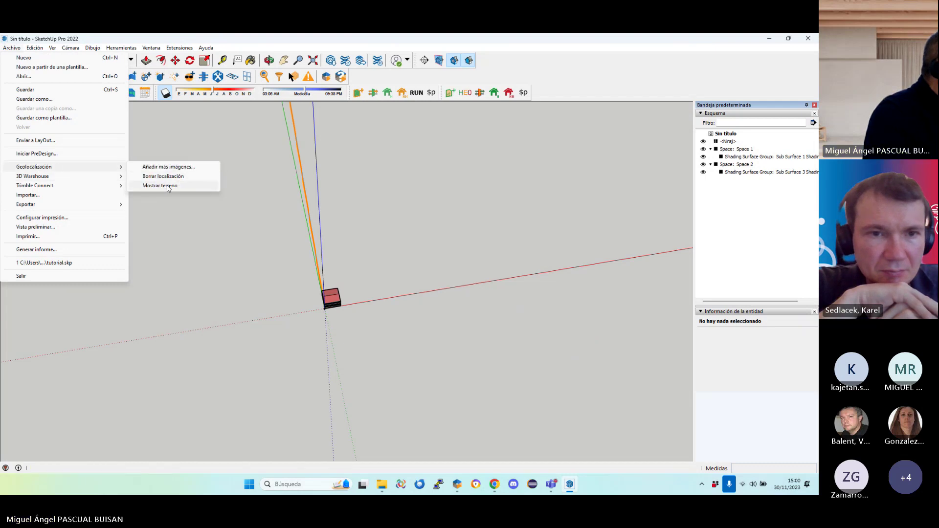
click(174, 169)
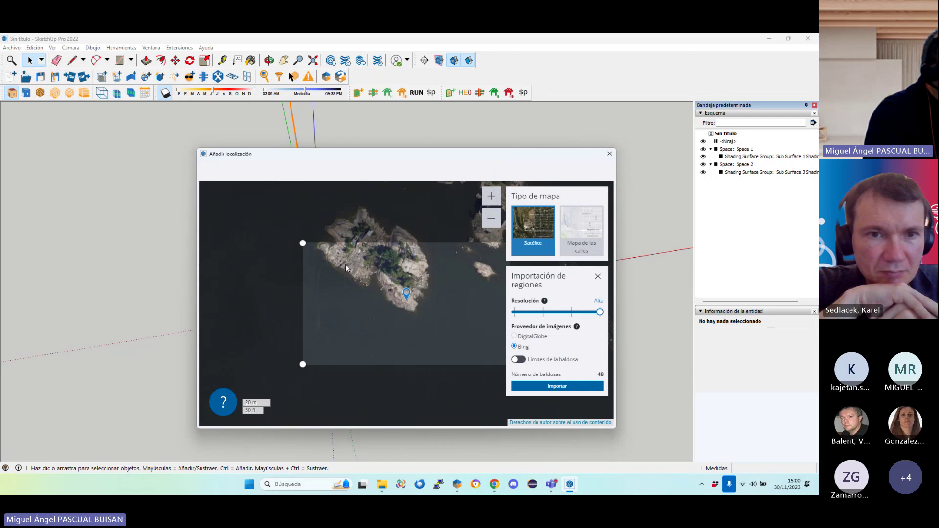
drag(385, 270, 414, 313)
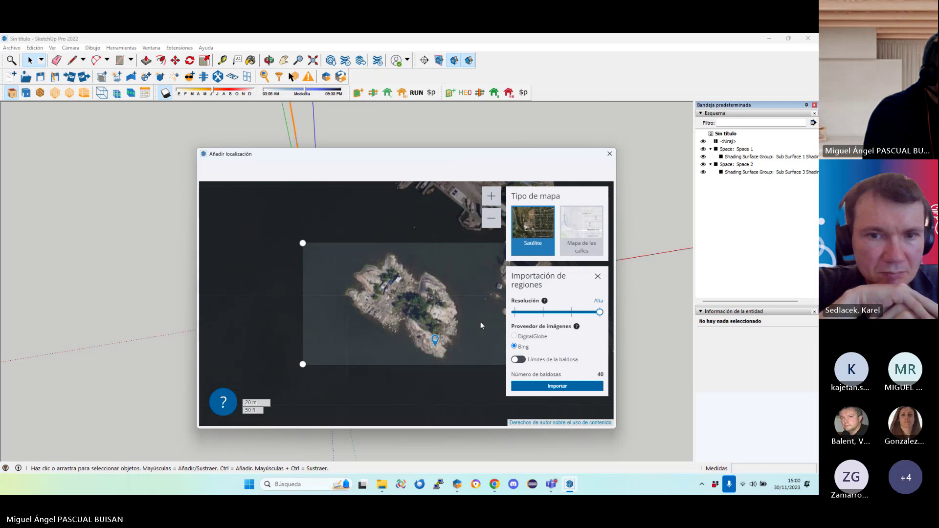
click(558, 386)
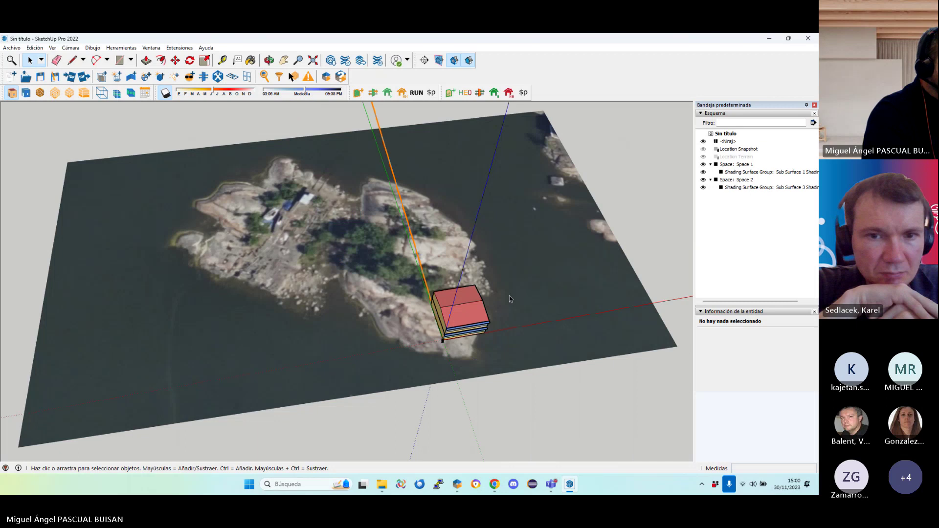
middle_drag(509, 300, 498, 350)
scroll(498, 351, down, 3)
scroll(463, 360, up, 1)
scroll(463, 360, up, 2)
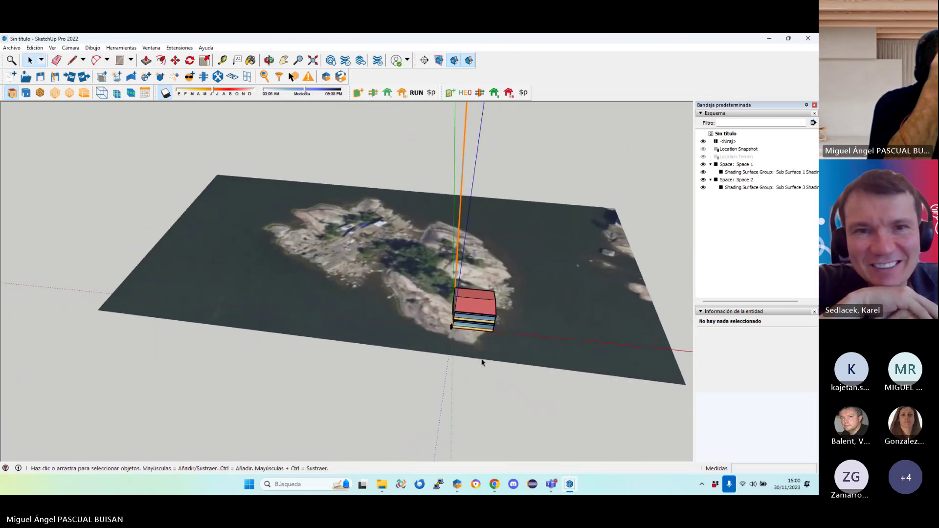
mouse_move(477, 339)
middle_down()
mouse_move(470, 328)
mouse_move(432, 360)
mouse_move(435, 372)
mouse_move(445, 307)
mouse_move(495, 207)
mouse_move(468, 337)
middle_up()
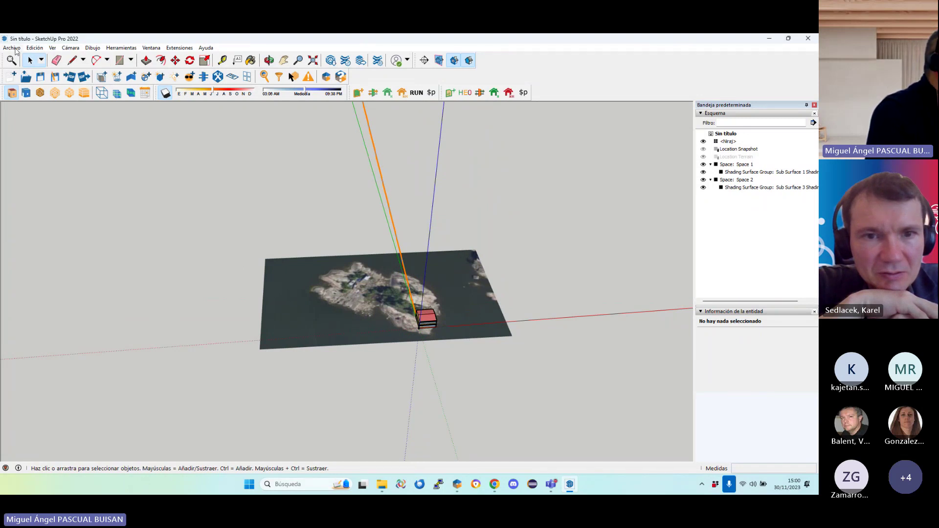
Unlock the Location Snapshot and Location Terrain groups and delete both from the model
click(733, 152)
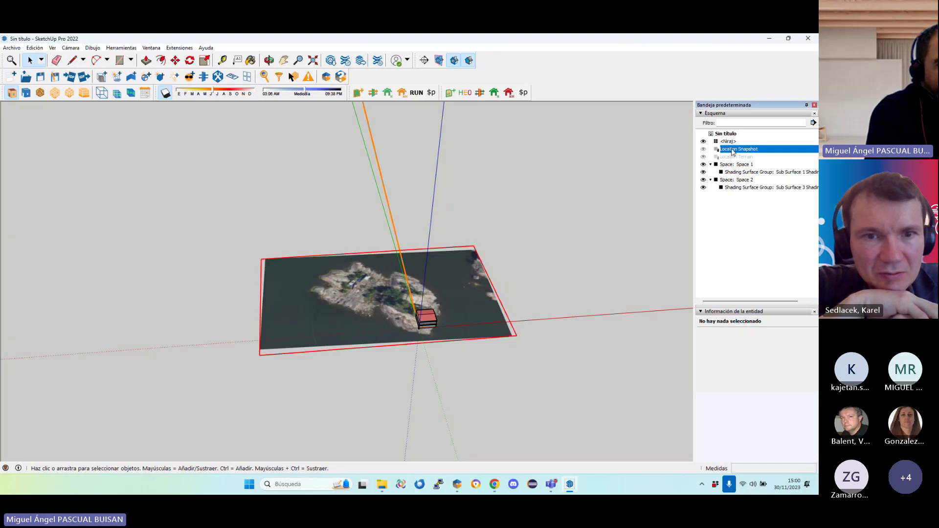
right_click(734, 151)
click(756, 192)
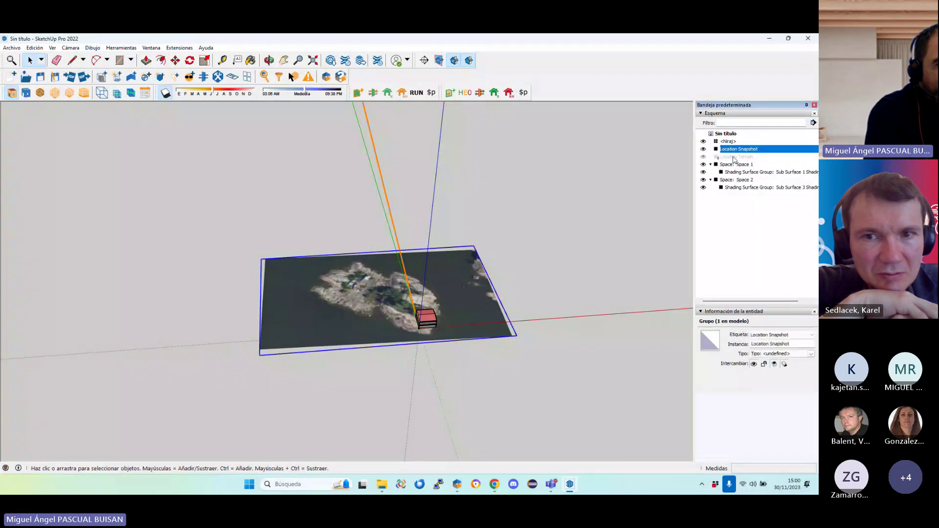
click(734, 156)
right_click(734, 156)
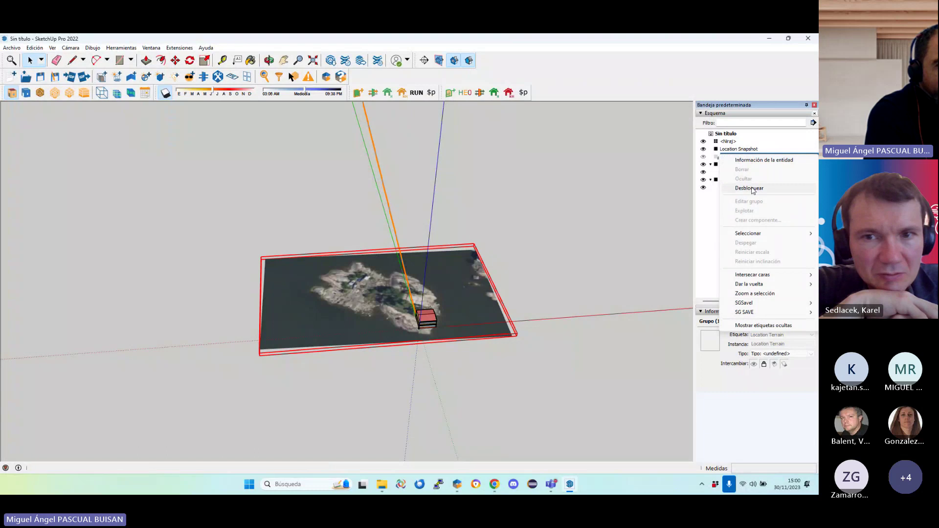
click(754, 191)
click(742, 152)
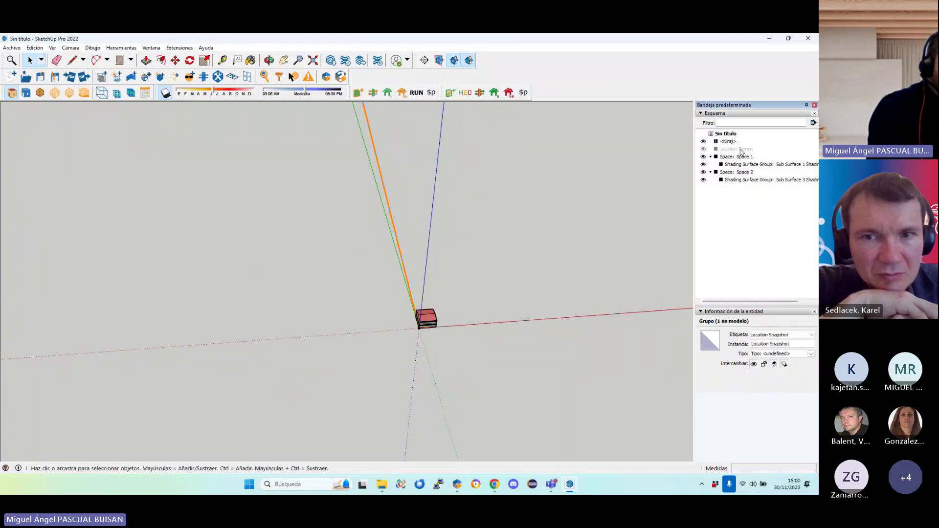
key(Delete)
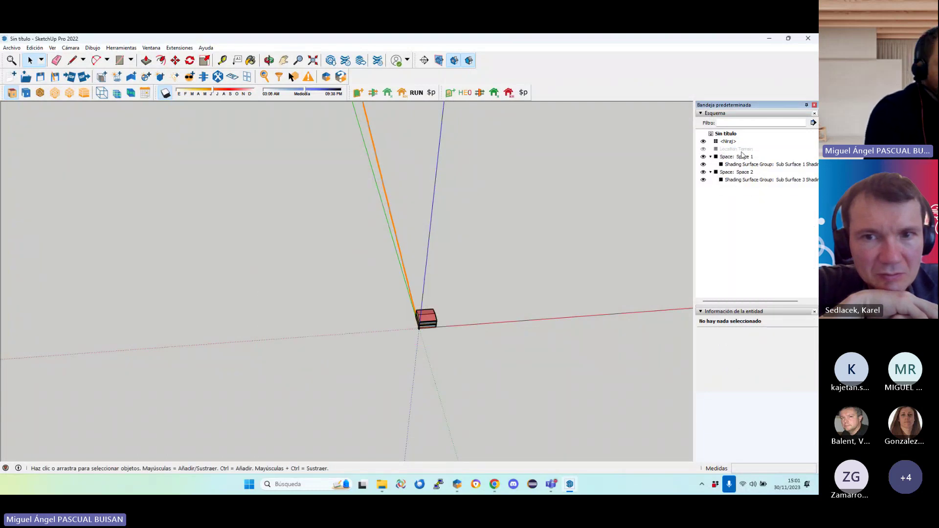
click(742, 151)
key(Delete)
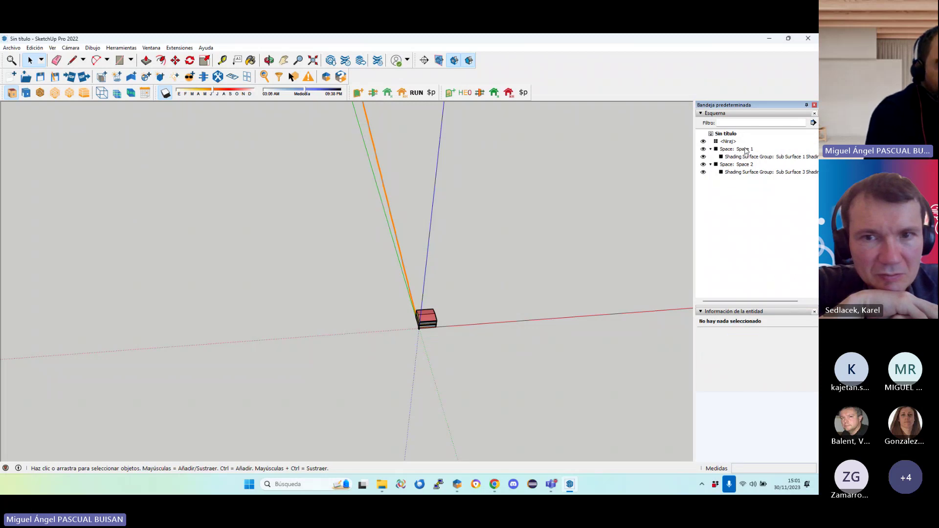
Clear the geolocation from the model
click(10, 48)
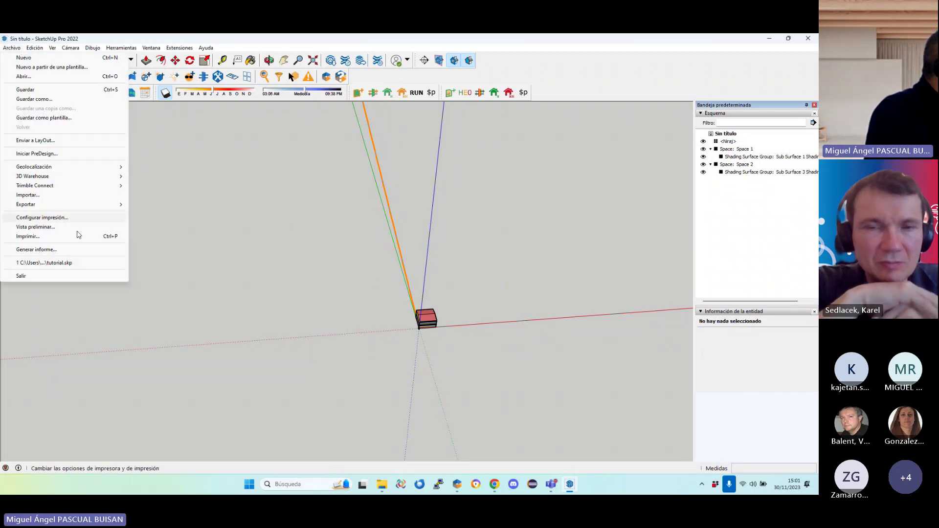
mouse_move(74, 167)
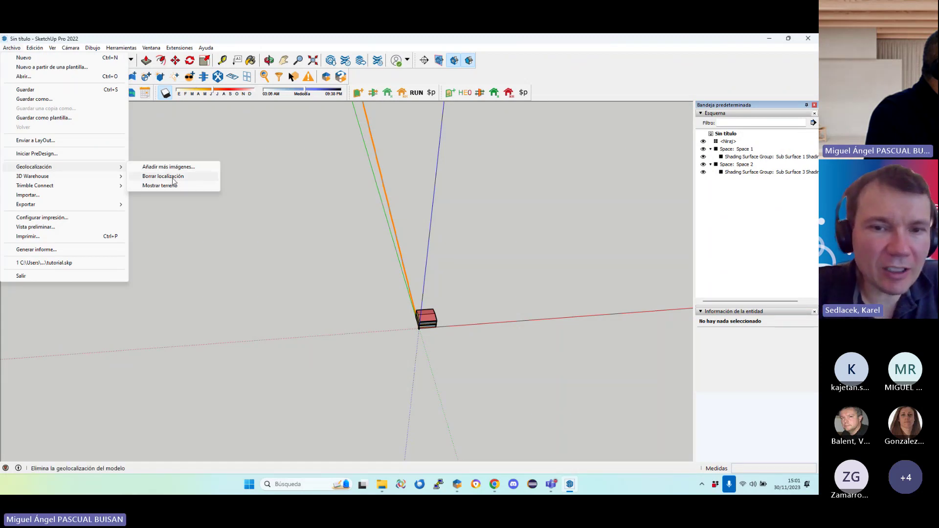
click(163, 176)
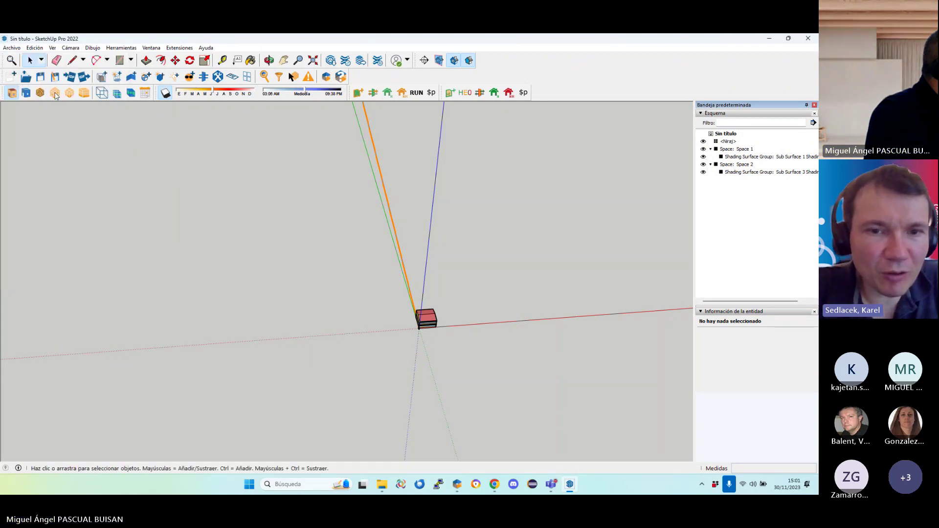
Start adding a new location and shift the satellite map from the island to the city blocks of central Helsinki
click(11, 48)
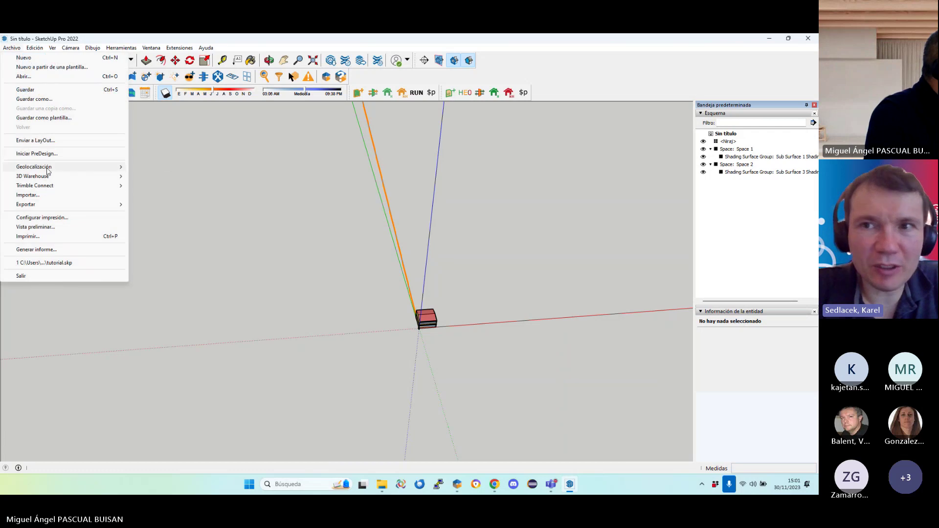
mouse_move(54, 167)
click(156, 167)
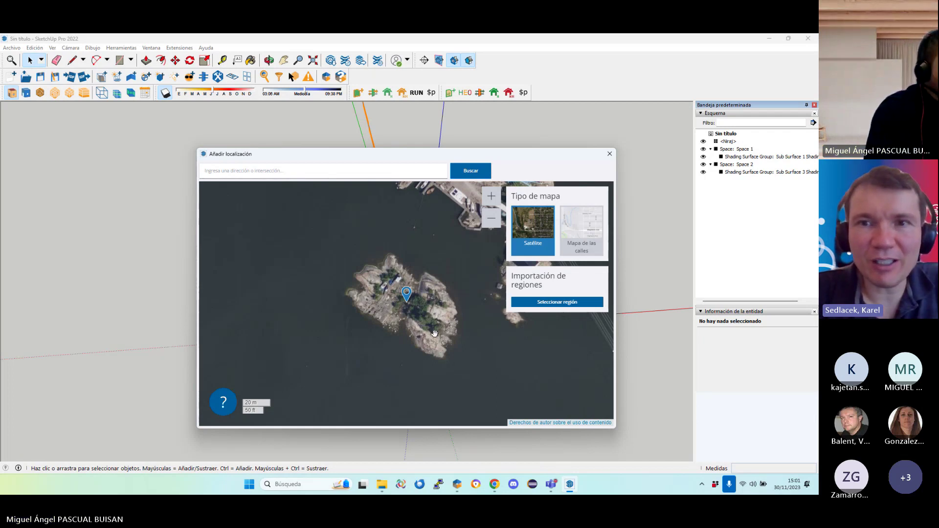
scroll(434, 333, up, 1)
scroll(441, 360, down, 2)
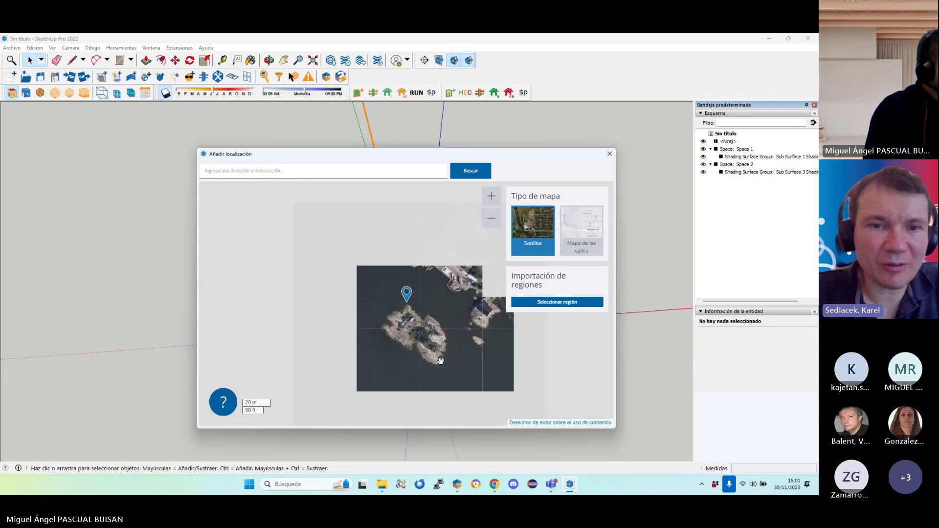
scroll(440, 361, down, 3)
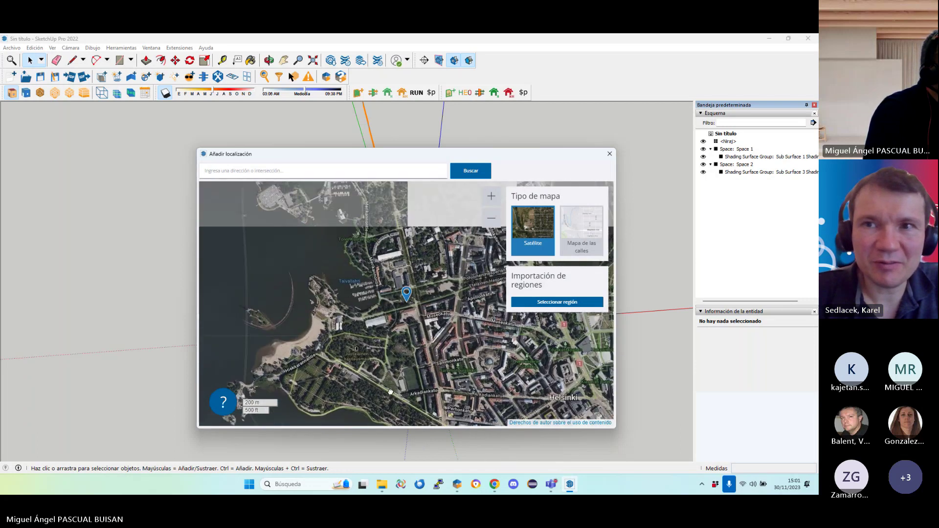
drag(391, 391, 416, 290)
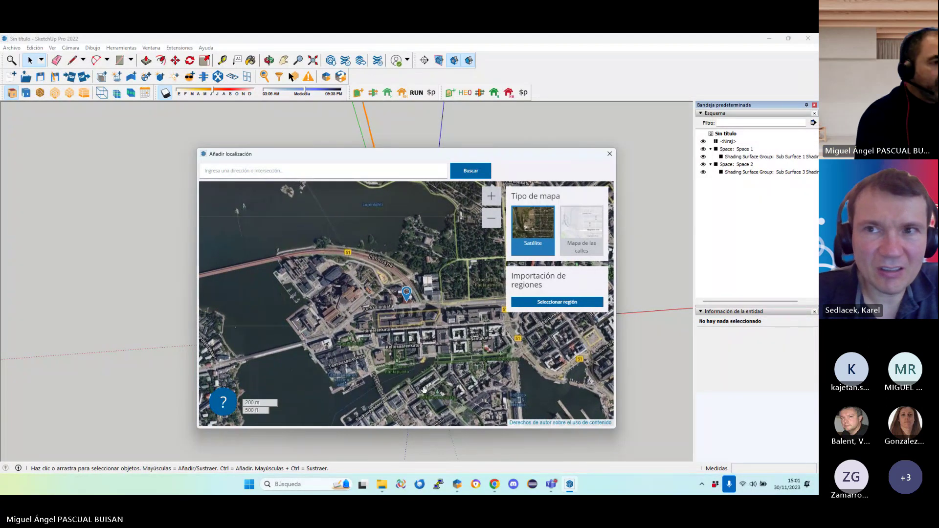
Choose a smaller import region around the canal-side city blocks and import its Bing satellite imagery at high resolution
click(555, 302)
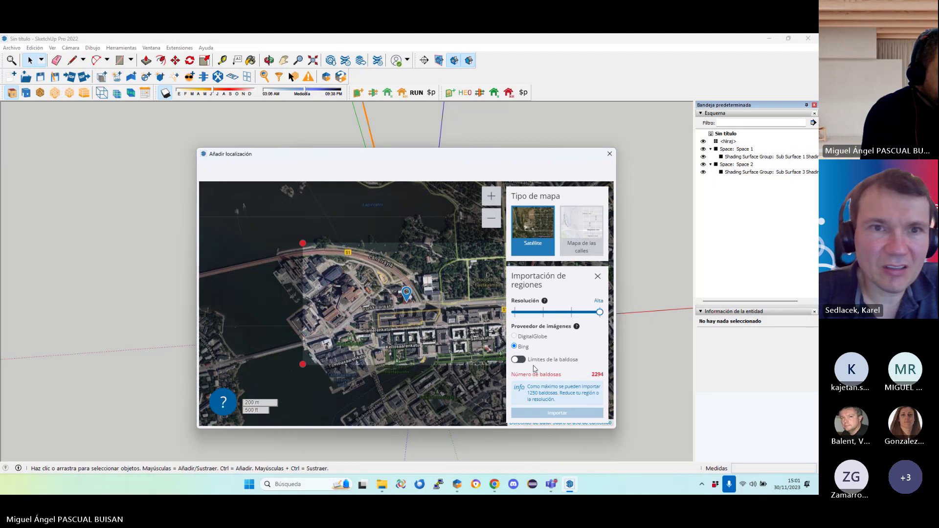
click(597, 276)
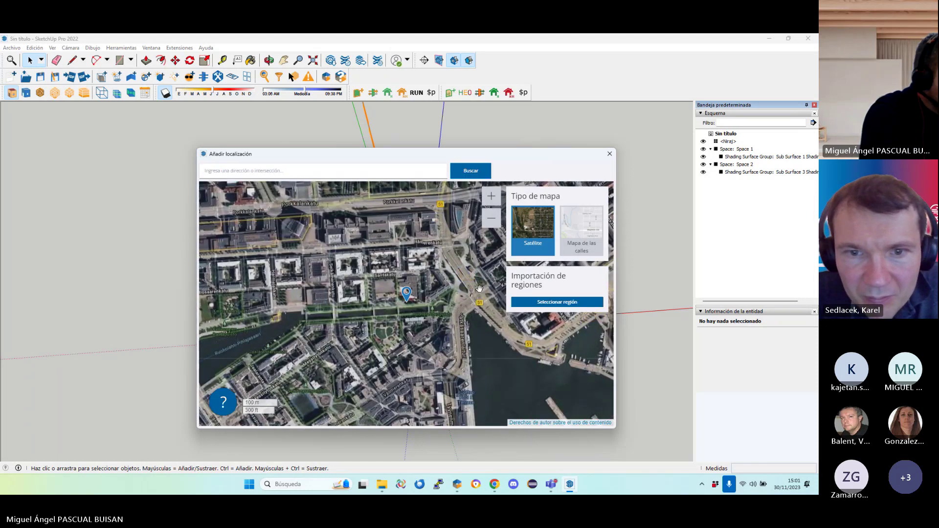
click(547, 302)
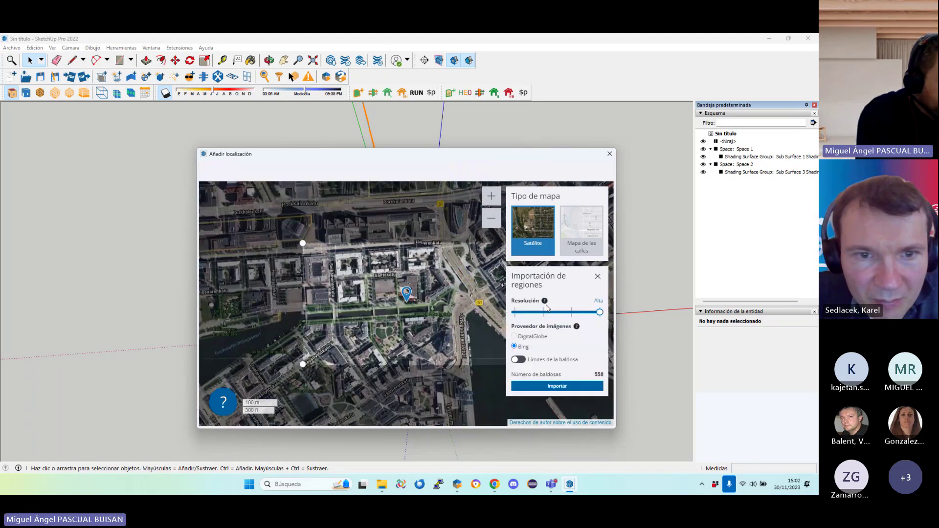
click(567, 388)
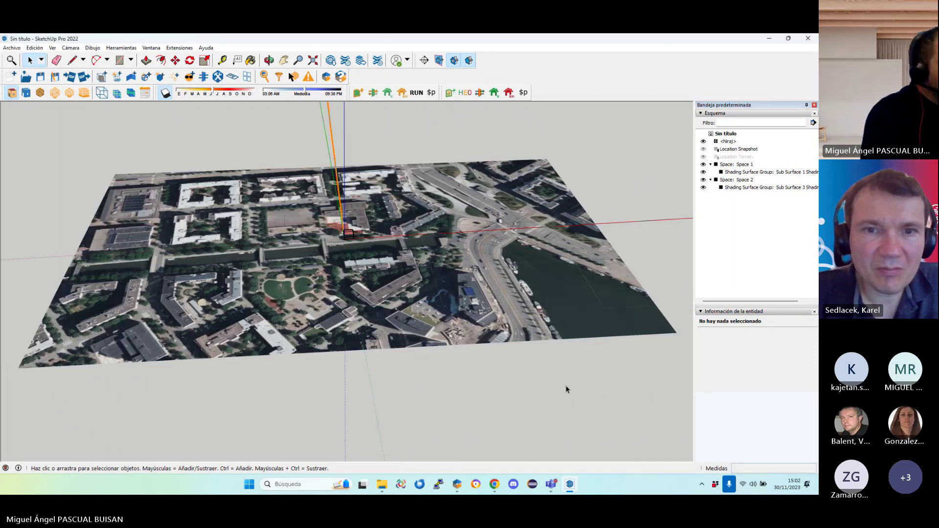
Select the whole building and move it a short distance off the origin, back from the canal edge
scroll(335, 221, up, 5)
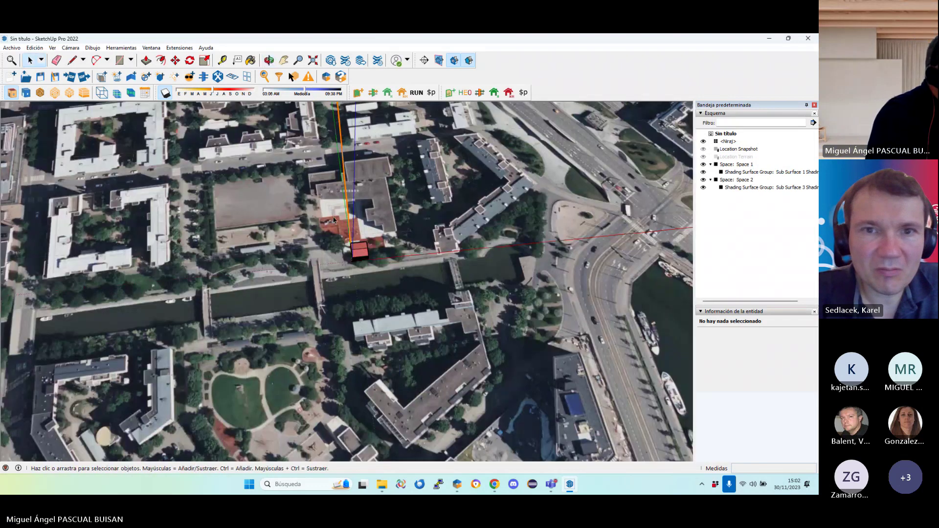
middle_drag(334, 220, 415, 298)
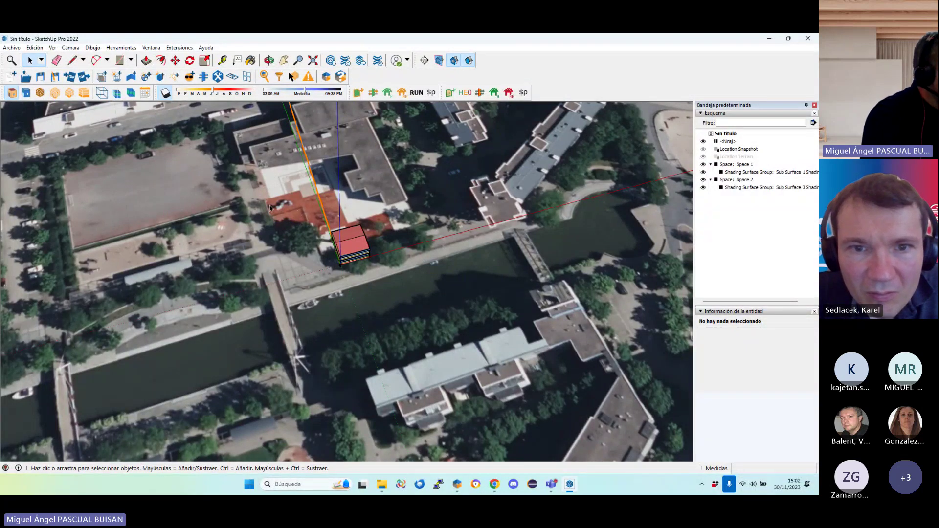
key(ctrl+a)
key(m)
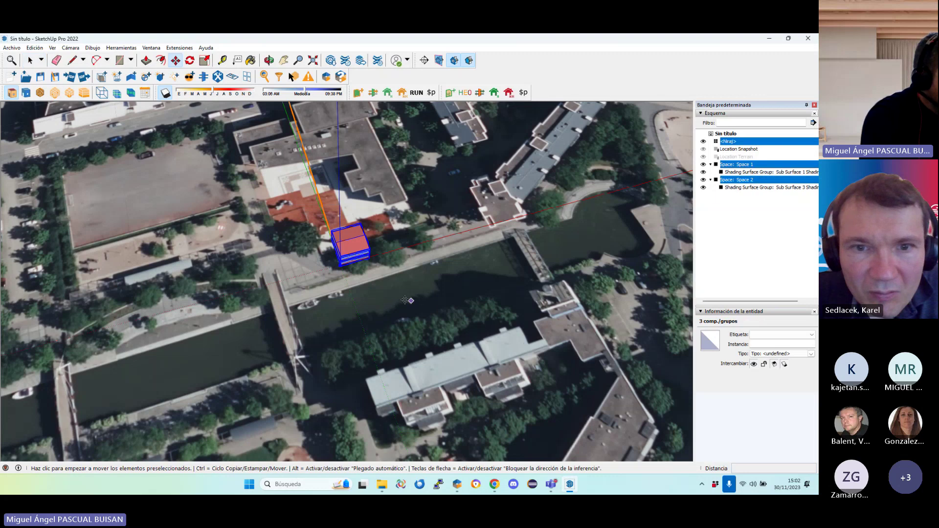
scroll(300, 265, up, 2)
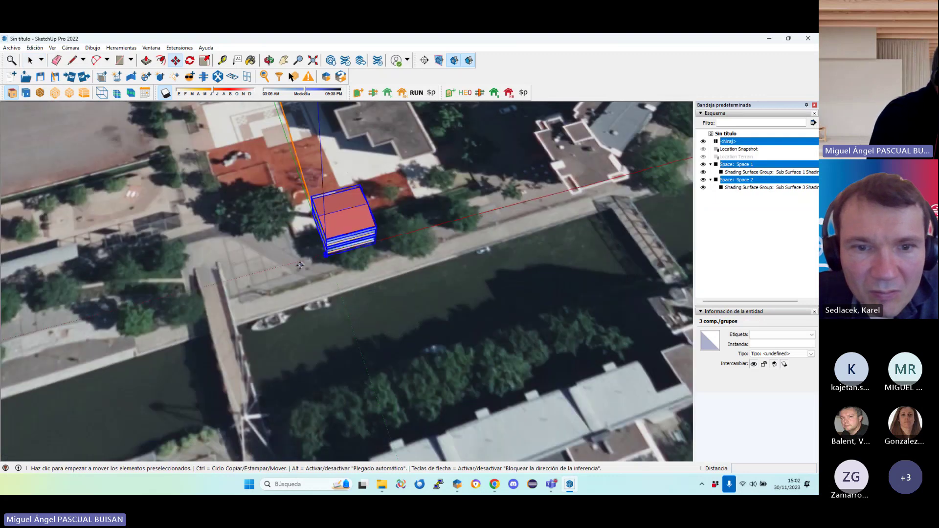
key(Escape)
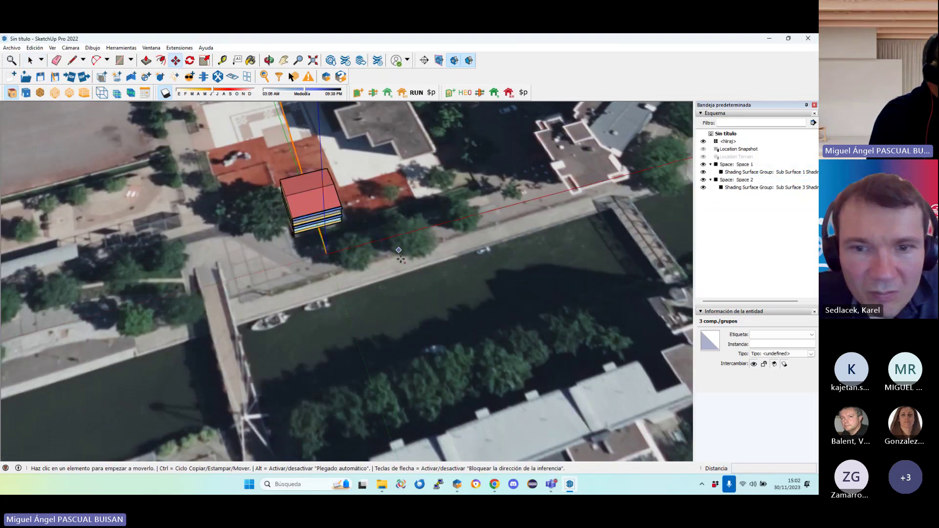
mouse_move(299, 265)
middle_down()
mouse_move(336, 95)
mouse_move(401, 196)
mouse_move(478, 270)
mouse_move(391, 290)
middle_up()
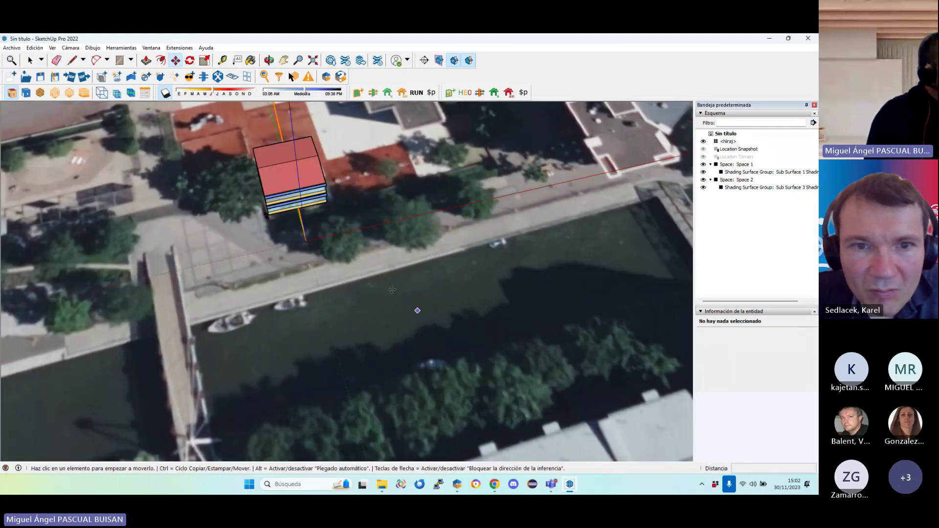
shift+middle_drag(319, 271, 385, 332)
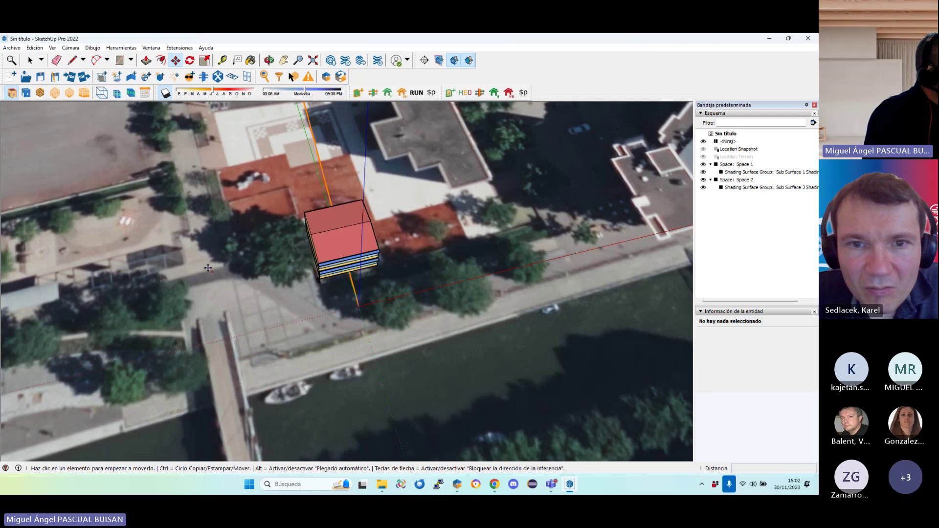
Select the whole building and rotate it about 5 degrees around its base corner, roughly in line with the canal
click(190, 60)
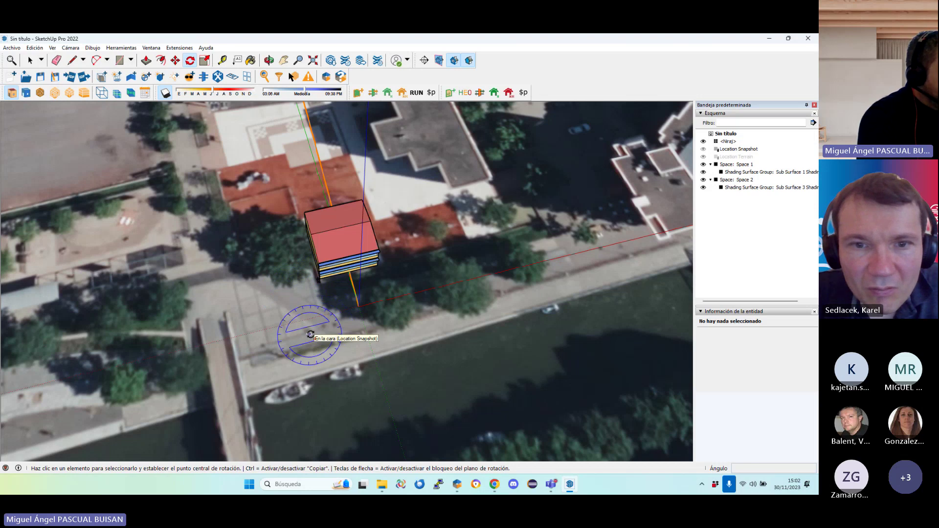
click(30, 60)
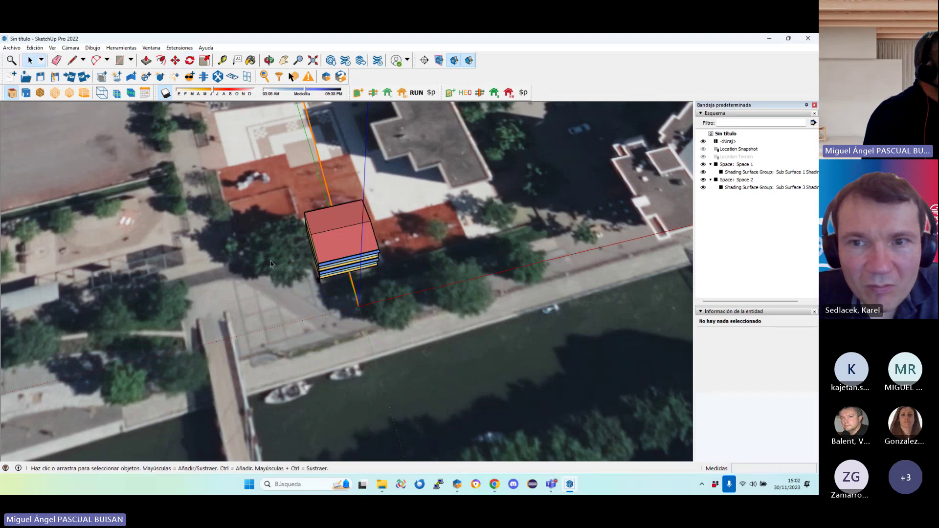
drag(241, 203, 397, 352)
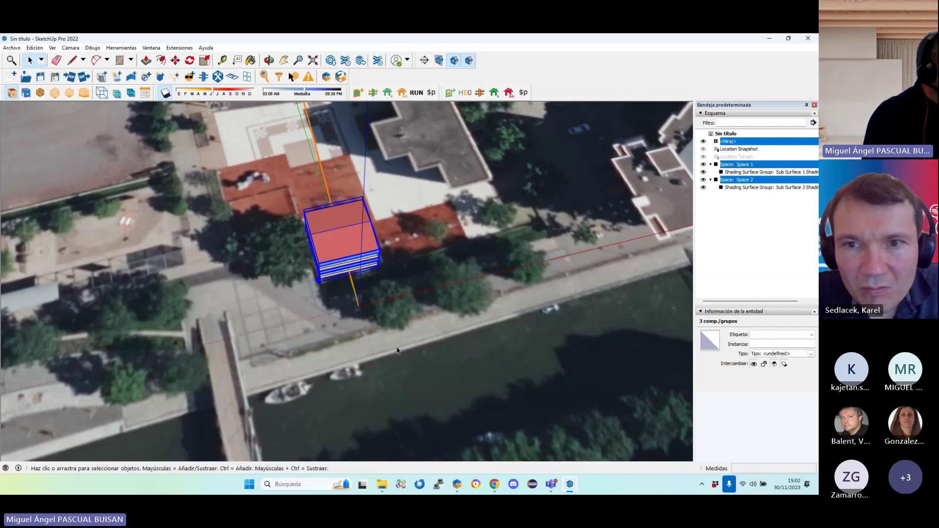
click(190, 60)
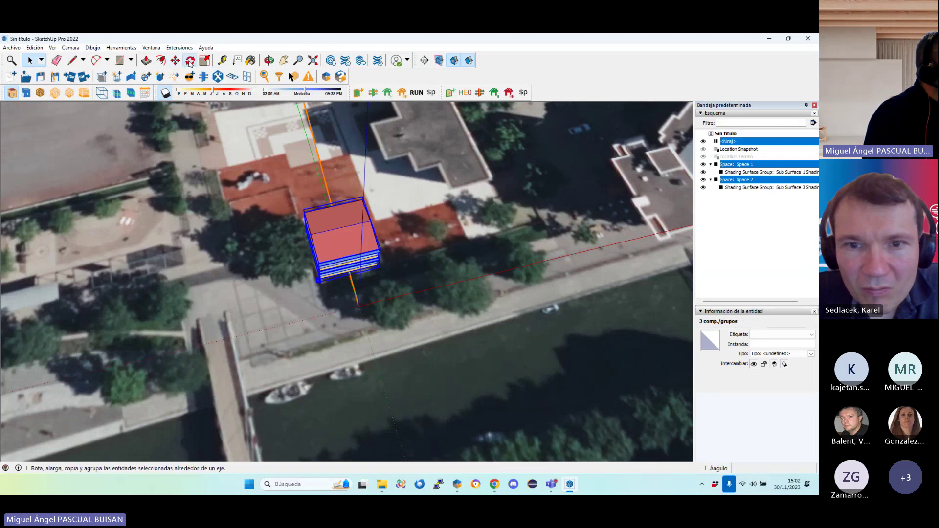
click(190, 61)
click(319, 282)
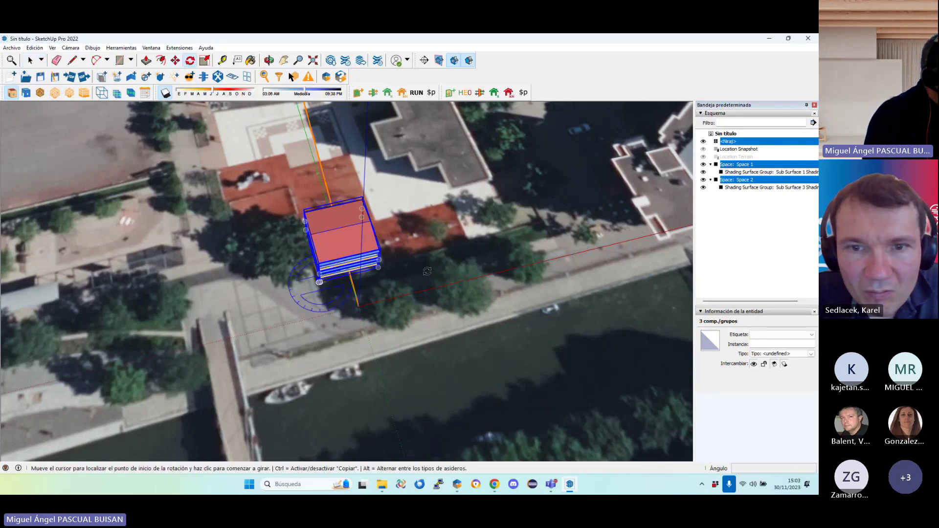
click(491, 238)
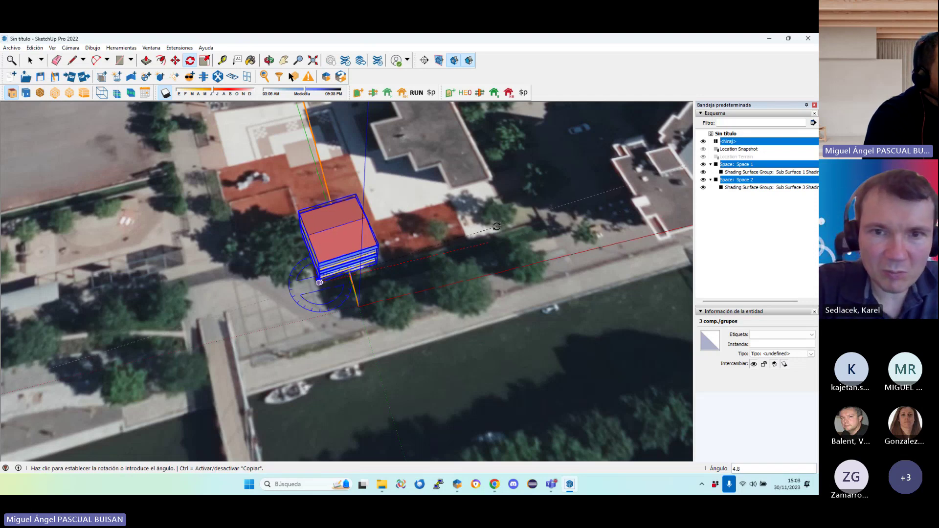
click(495, 231)
mouse_move(399, 392)
middle_down()
mouse_move(510, 155)
mouse_move(504, 326)
middle_up()
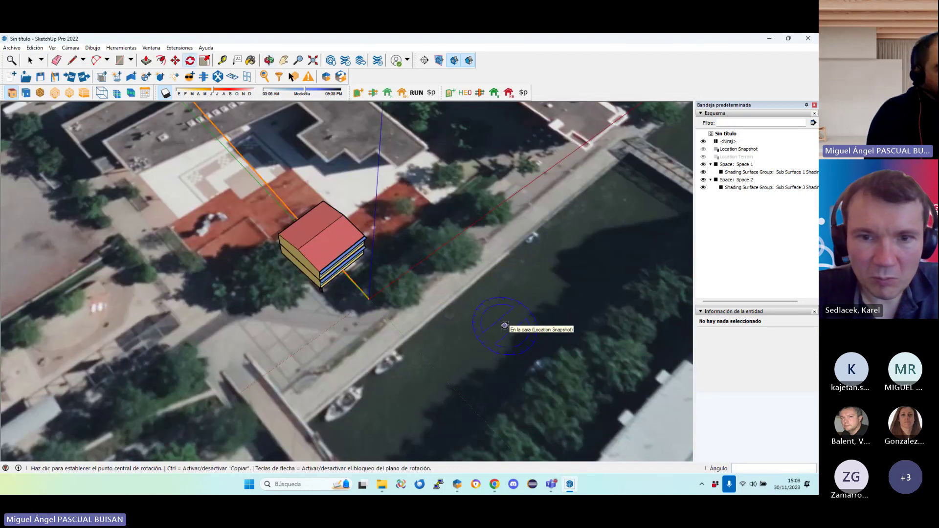
scroll(505, 325, down, 4)
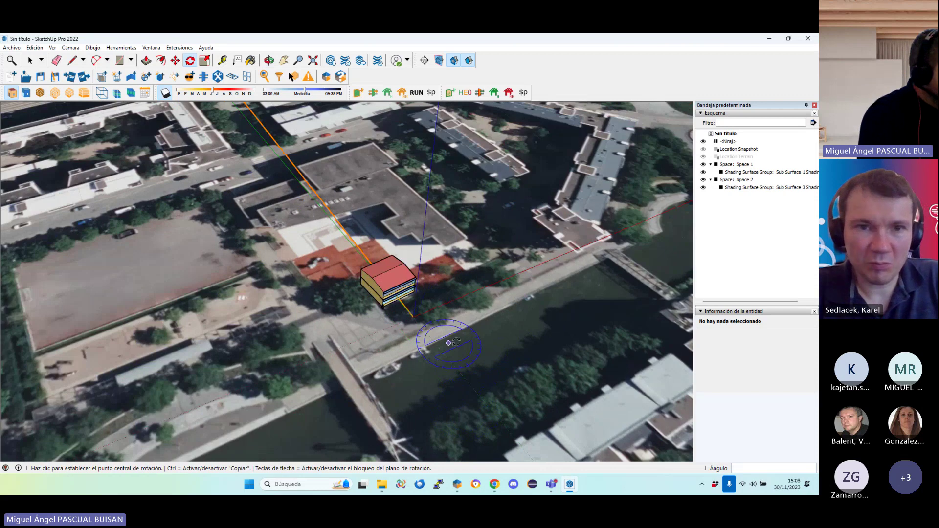
middle_drag(449, 342, 580, 245)
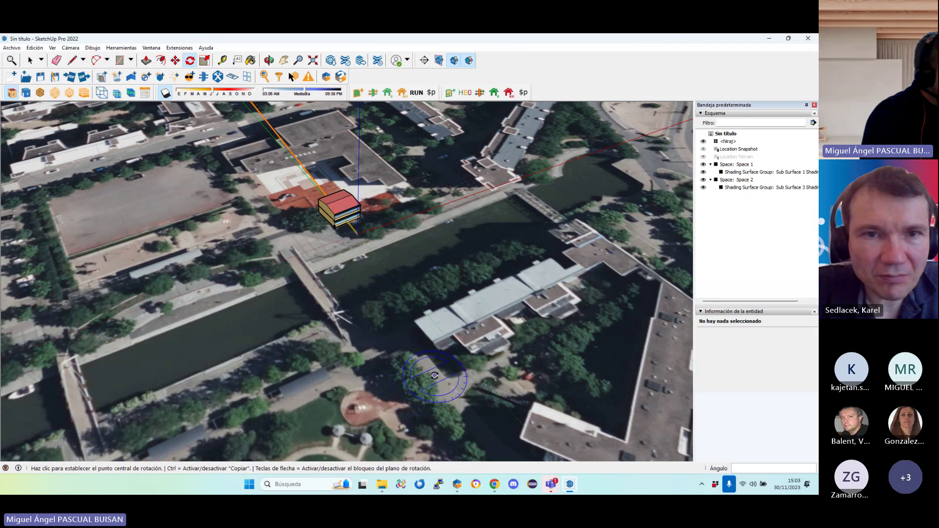
key(space)
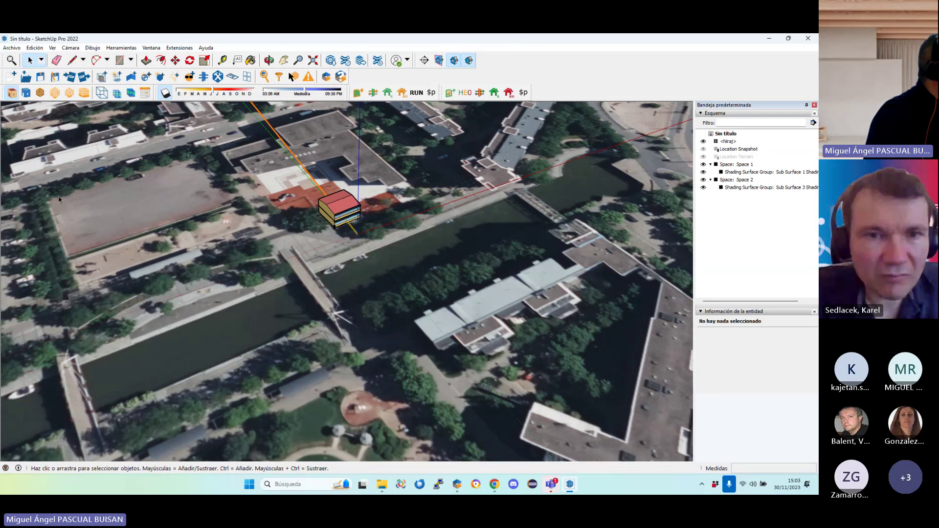
Draw a line about 52 m long along the canal-side roof edge of the grey-roofed building across the canal and select it
click(72, 60)
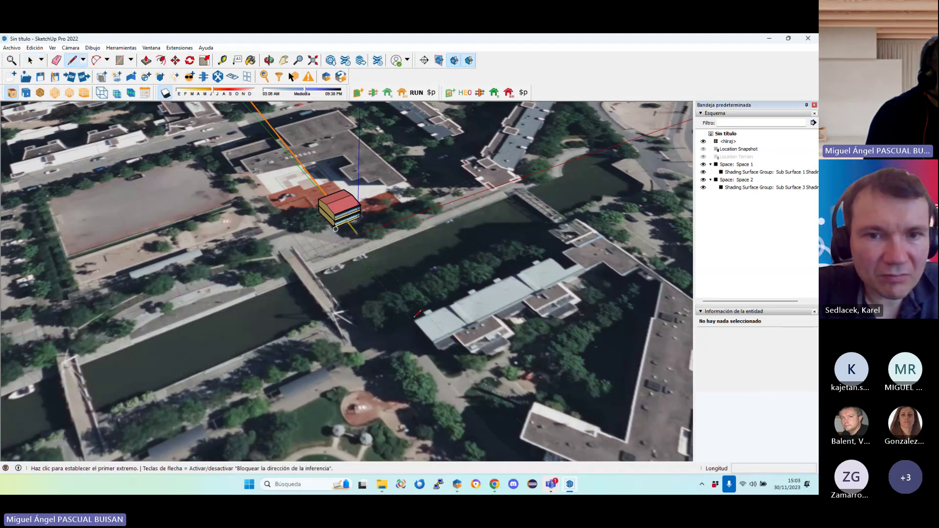
click(416, 317)
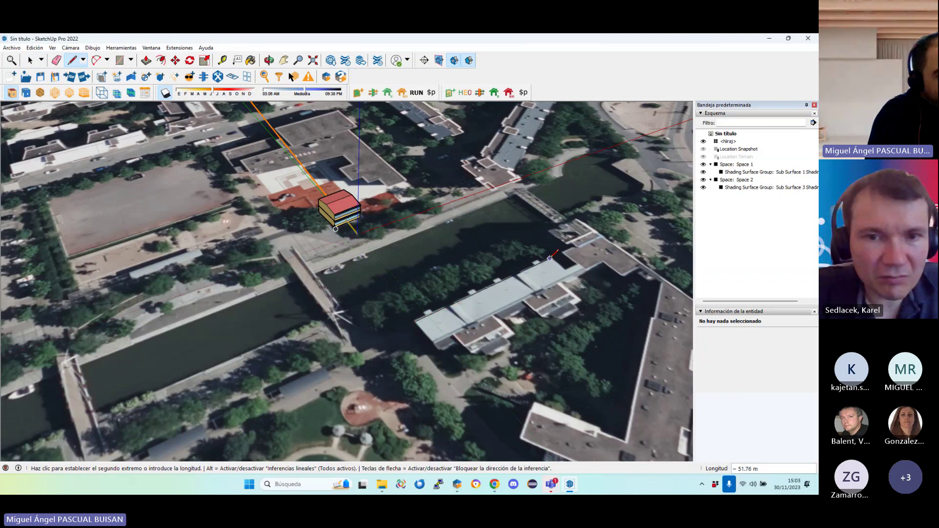
click(550, 258)
key(space)
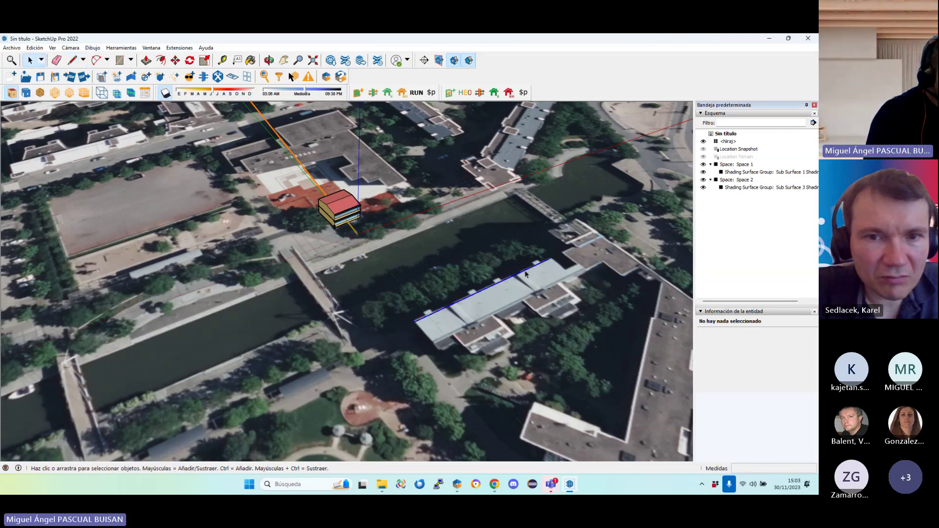
click(525, 272)
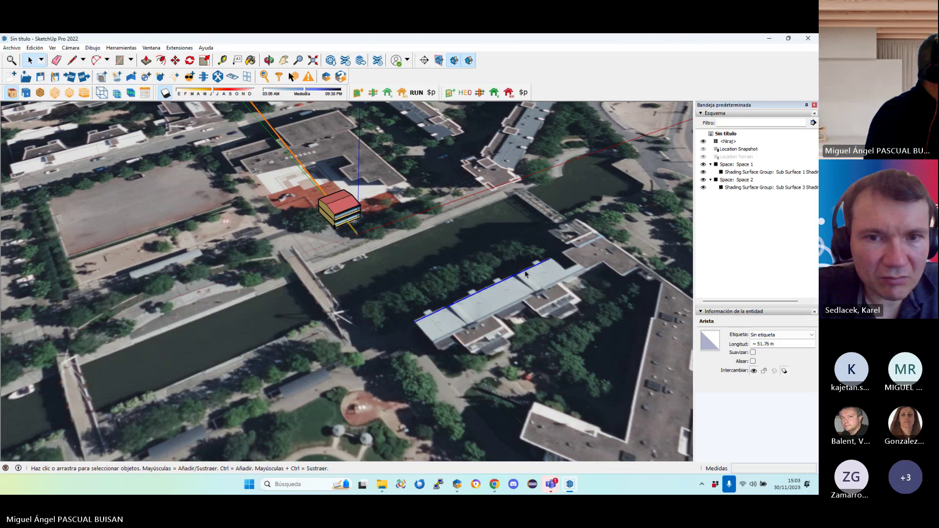
Create a new shading group at the near end of the long roof edge of the building across the canal
click(117, 78)
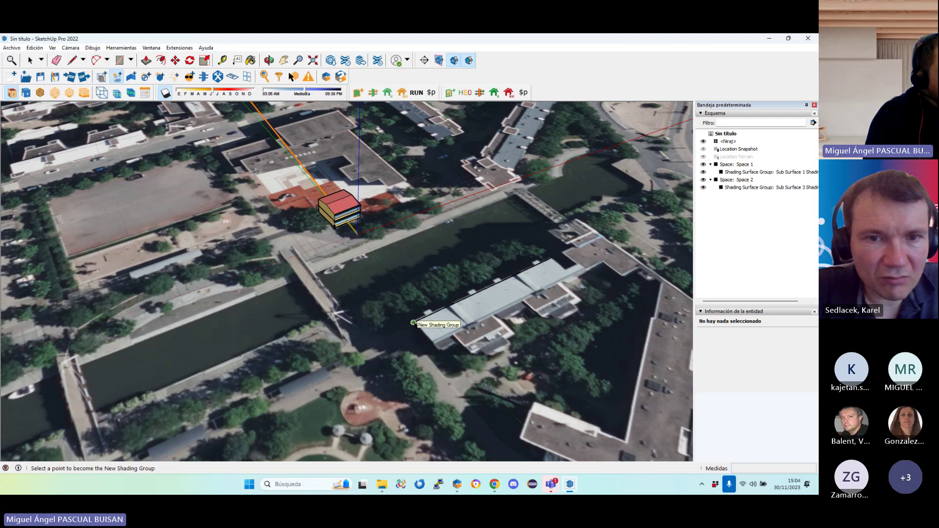
click(413, 323)
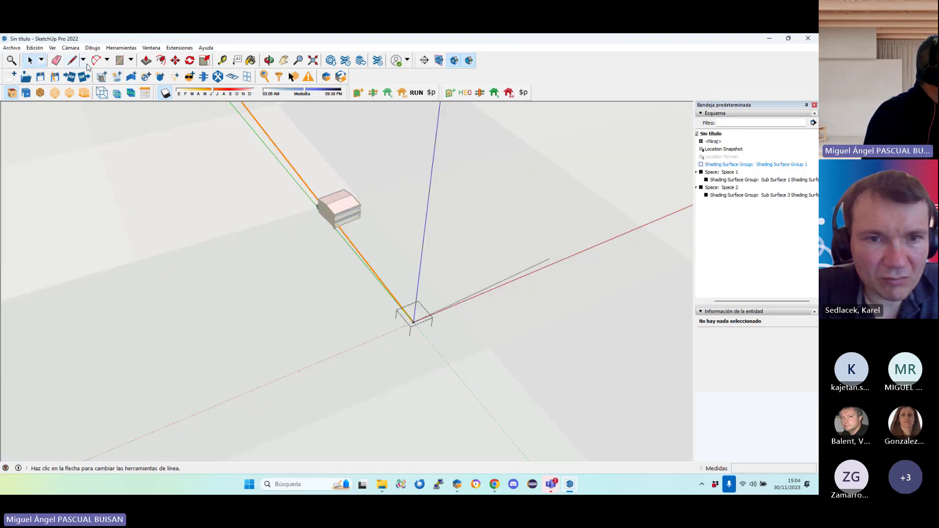
Try to draw a rectangle along the long roof edge inside the new shading group, and leave the group
middle_drag(337, 275, 171, 127)
click(119, 60)
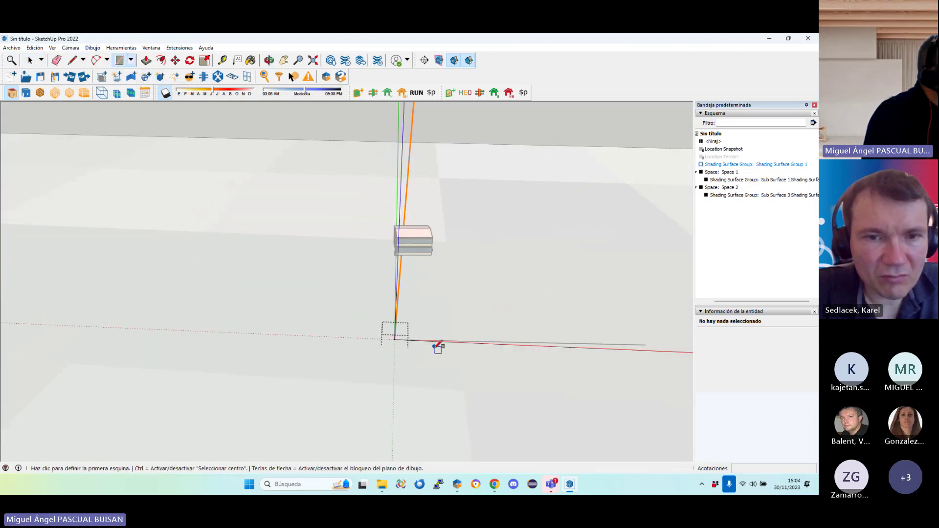
click(395, 339)
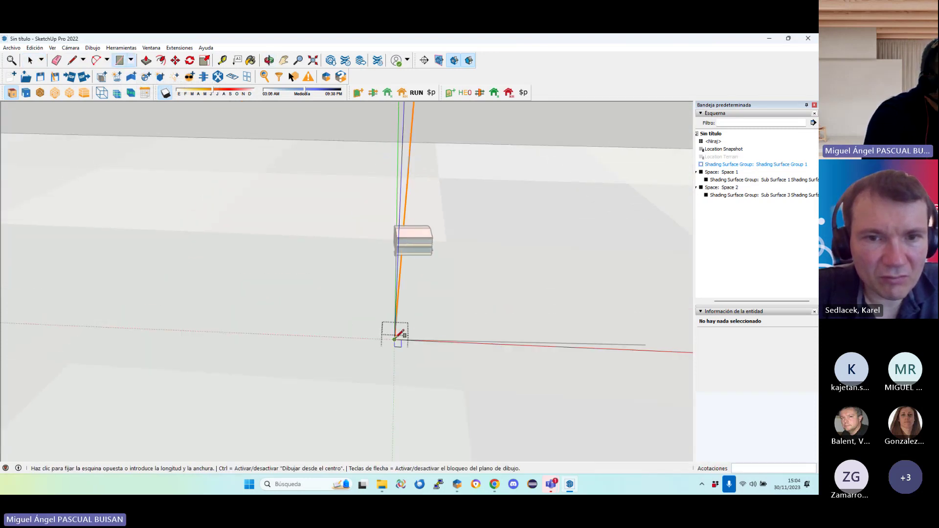
click(652, 338)
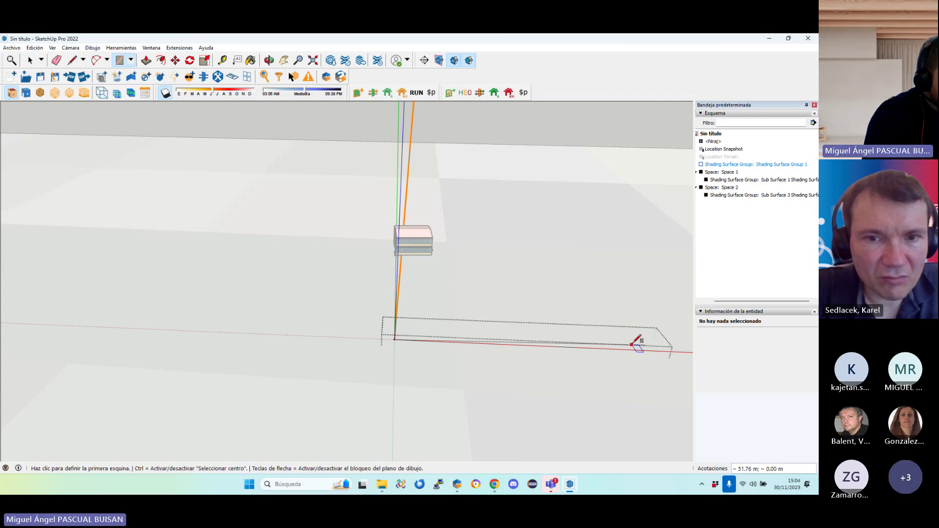
middle_drag(573, 332, 661, 300)
scroll(657, 301, up, 1)
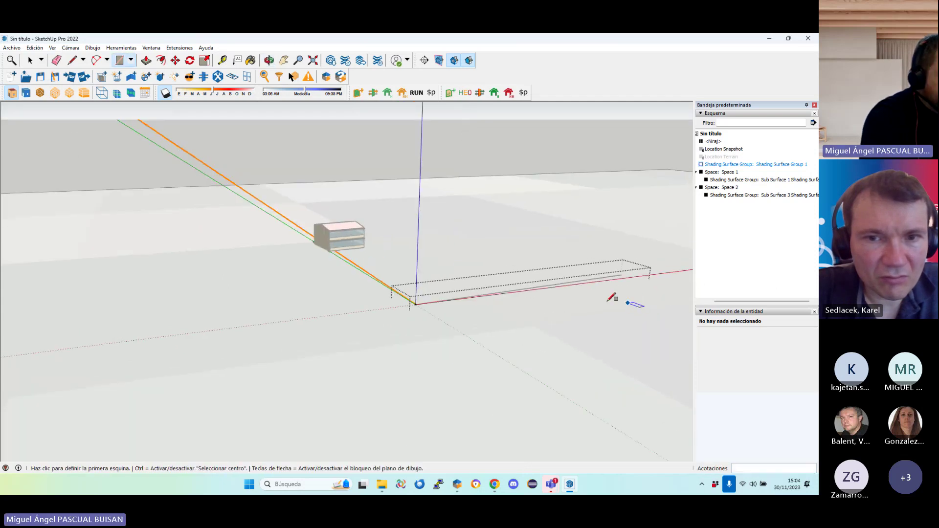
key(space)
click(516, 303)
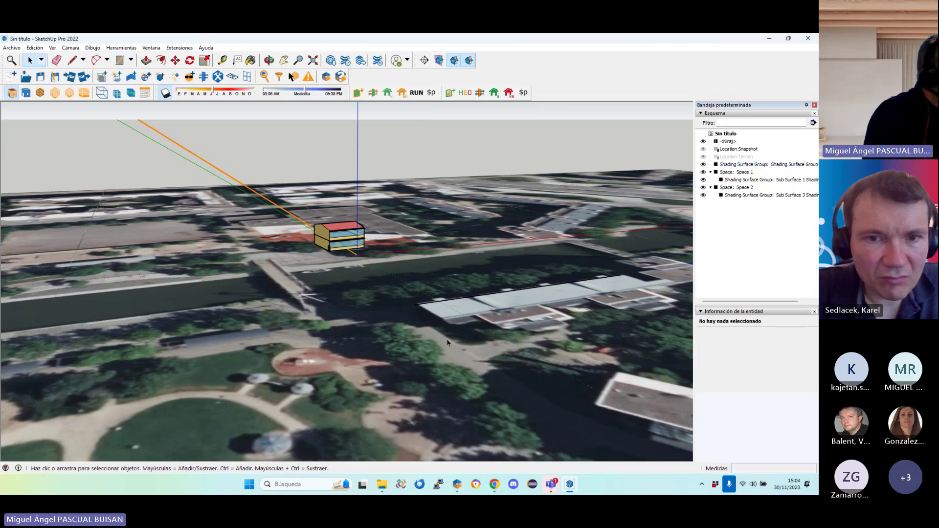
In Space 2's Sub Surface 3 shading group, draw a line along the long roof edge and a 10 m vertical at its far end
double_click(743, 194)
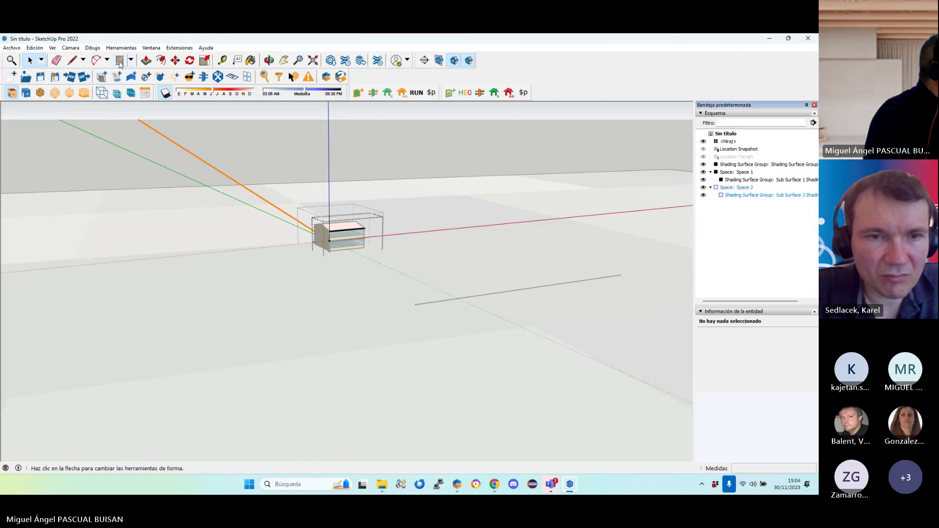
click(72, 60)
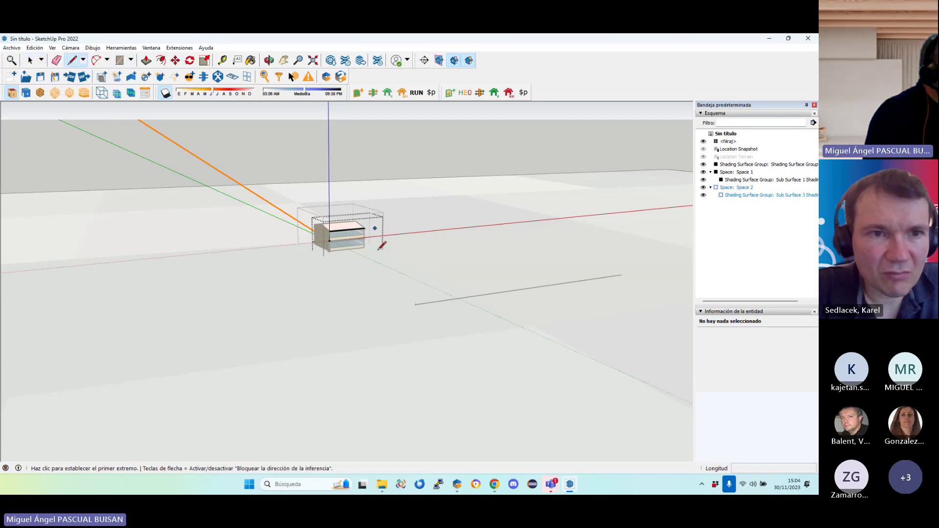
click(416, 304)
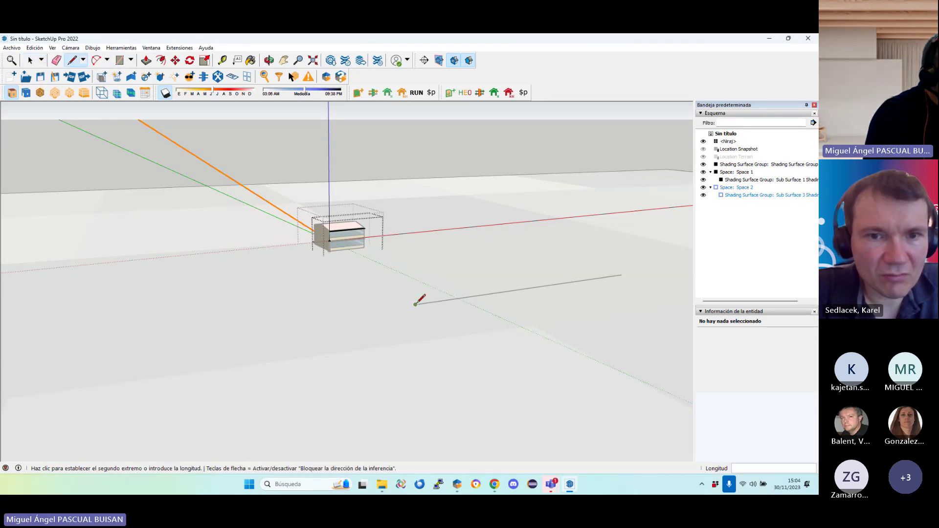
click(622, 275)
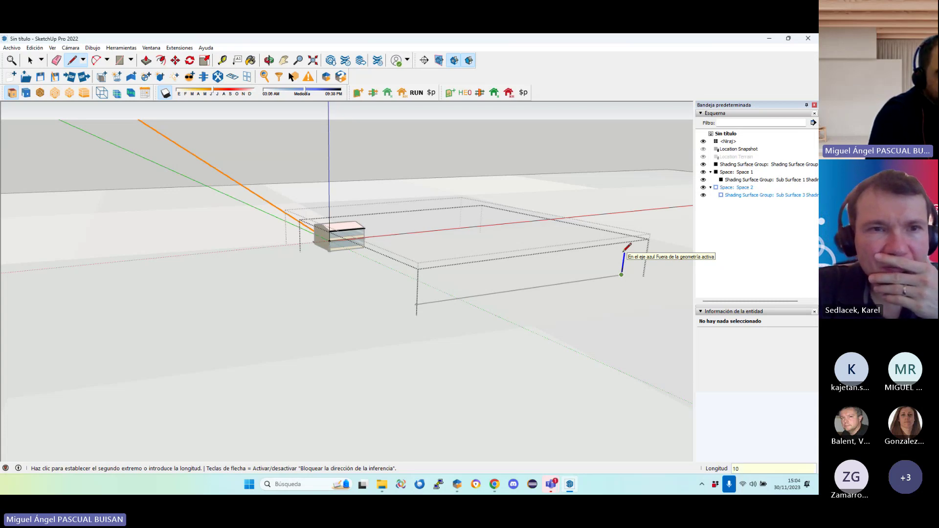
text(10)
key(Return)
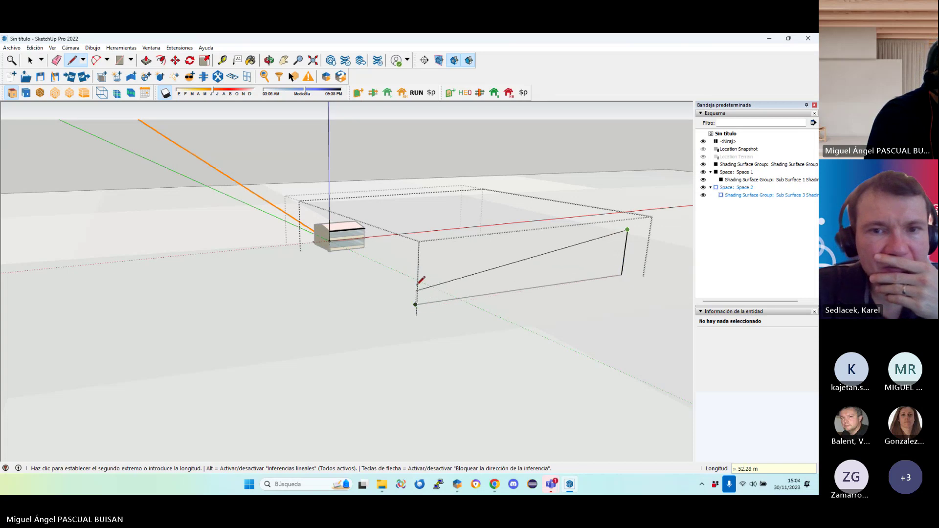
Try to close the wall outline with a top edge and a near side edge placed by eye, and delete both edges
click(420, 252)
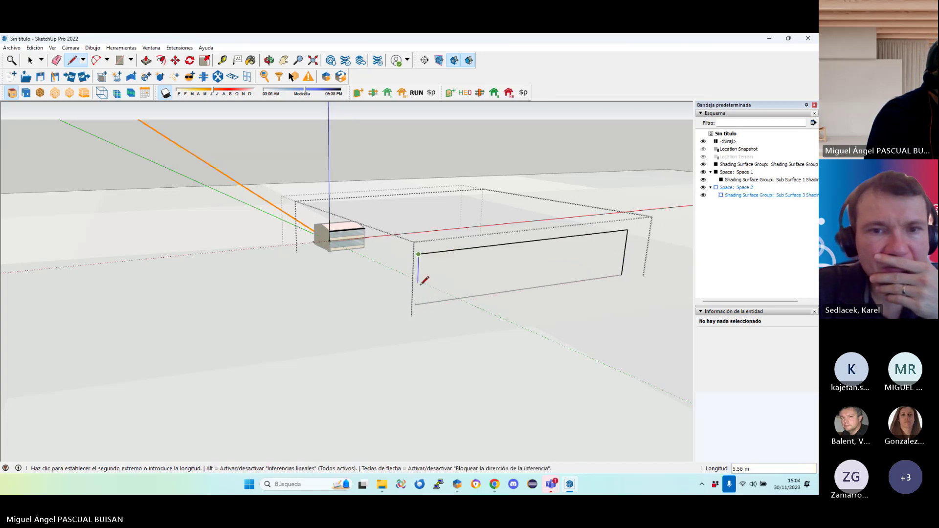
middle_drag(416, 304, 518, 233)
key(space)
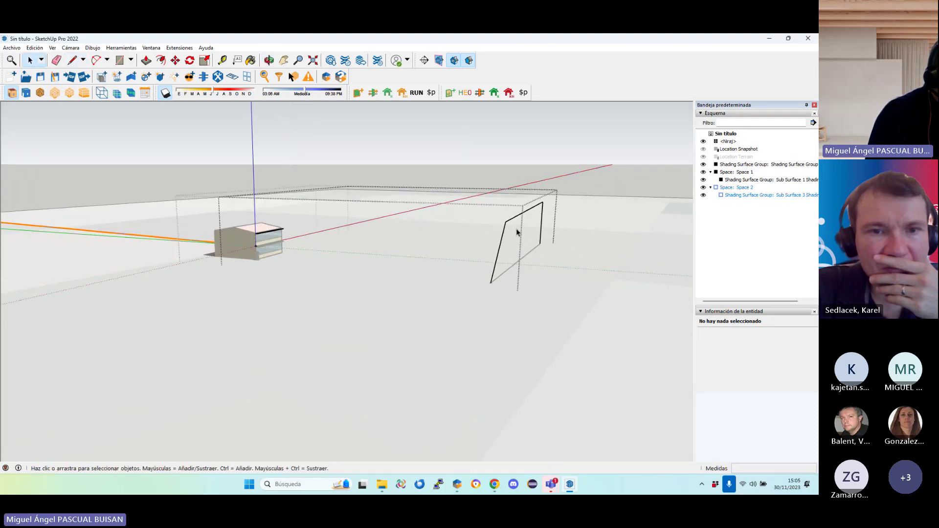
click(513, 268)
key(Escape)
click(504, 234)
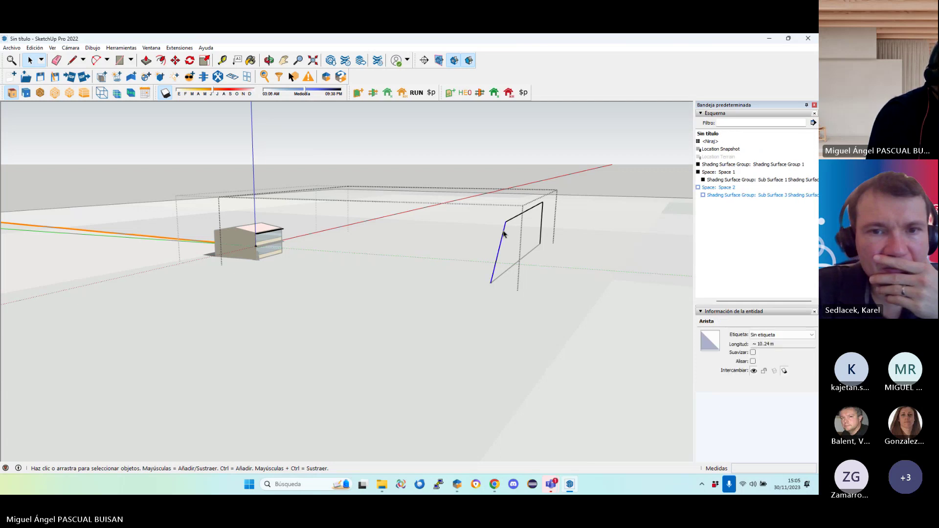
key(Escape)
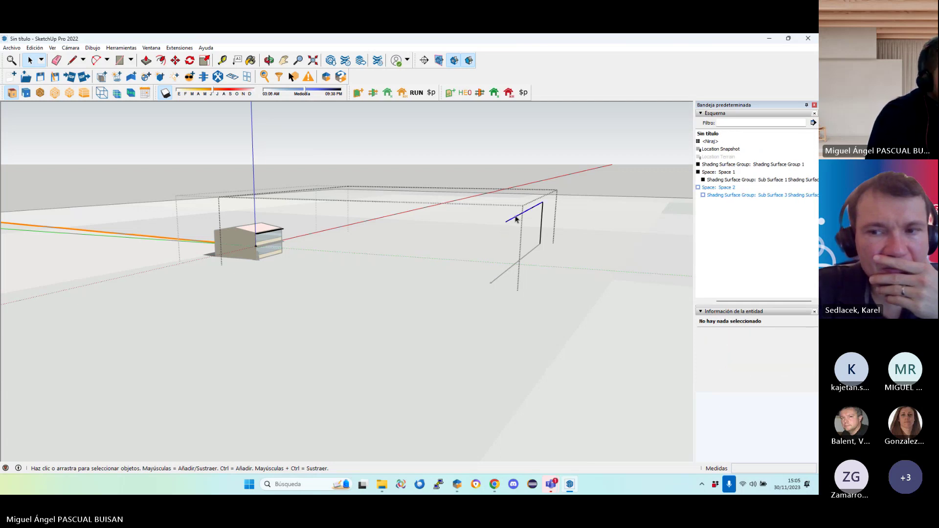
click(517, 220)
key(Escape)
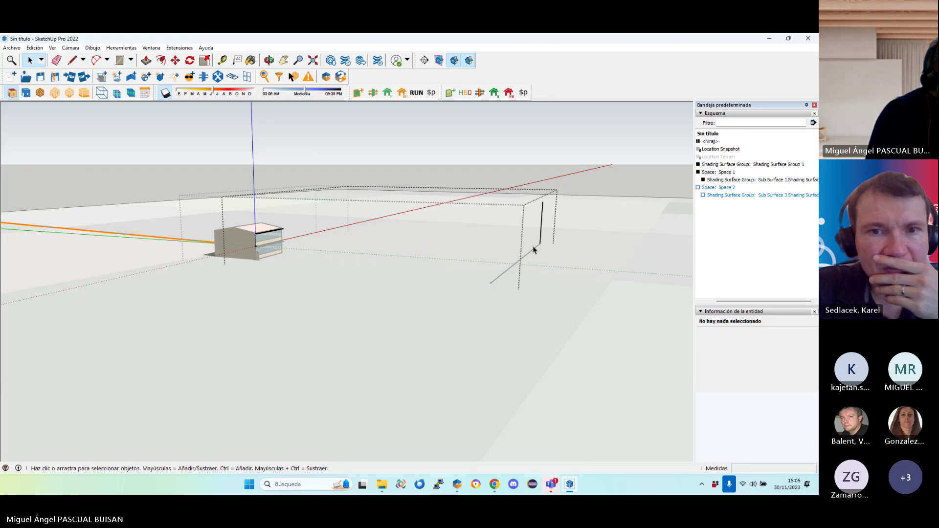
Draw a 10 m vertical at the roof edge's near end, close the wall face with a top edge, and leave the group
click(534, 253)
key(l)
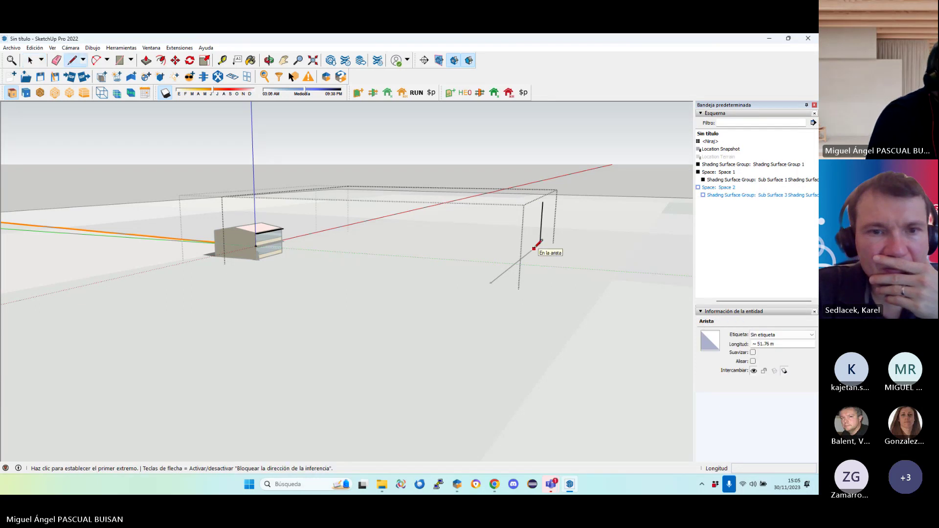
click(491, 282)
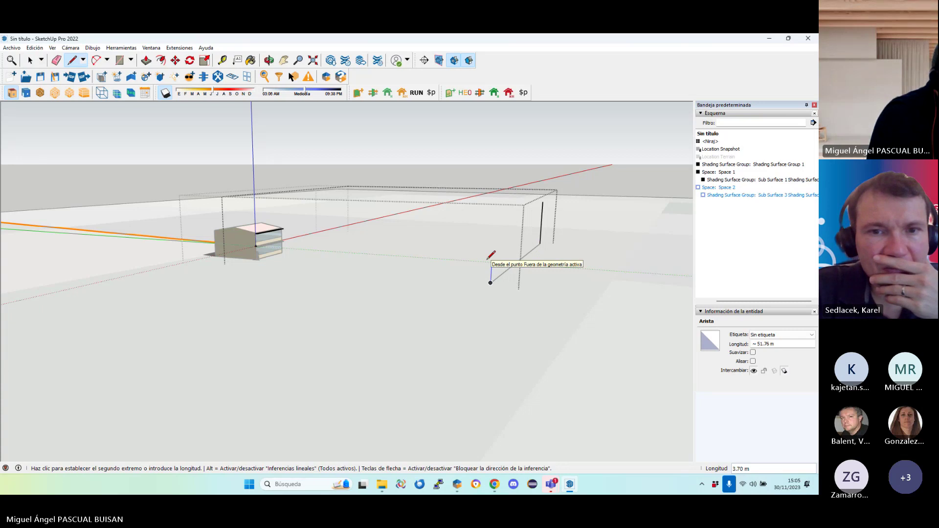
key(Return)
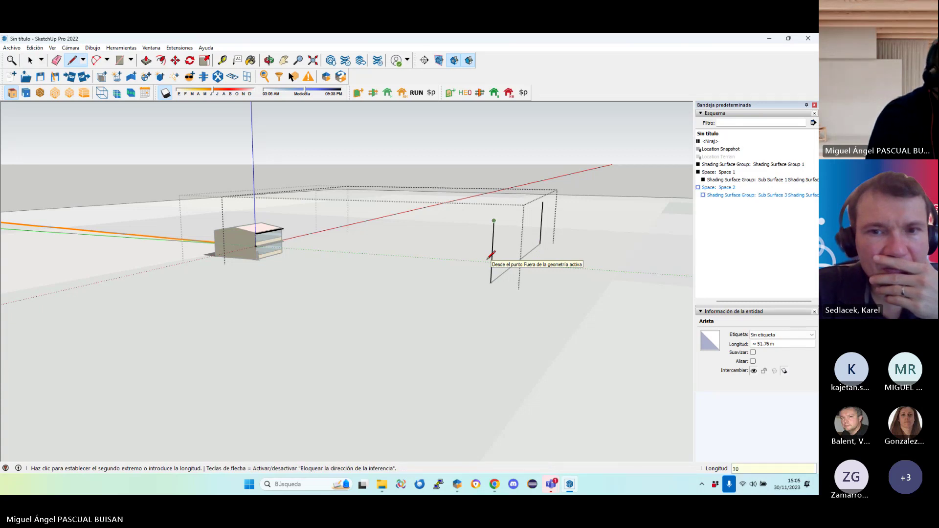
click(542, 202)
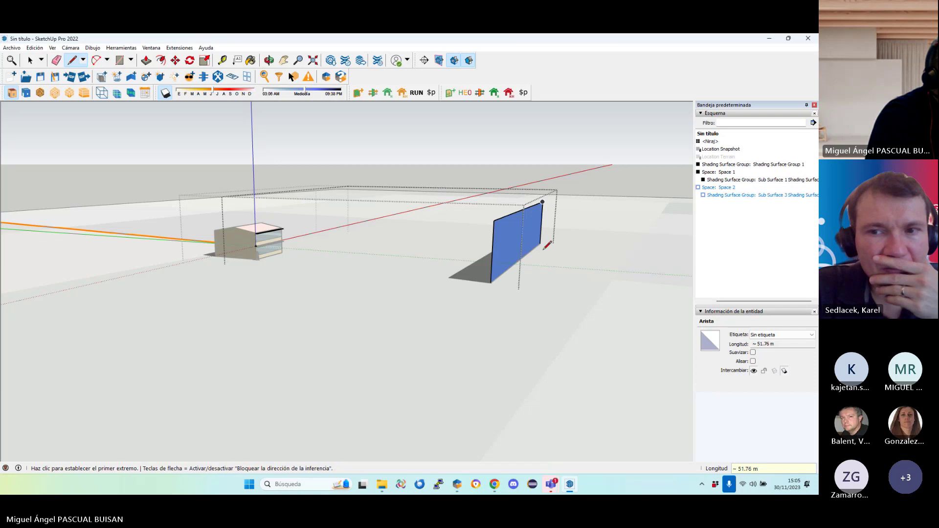
middle_drag(547, 245, 587, 292)
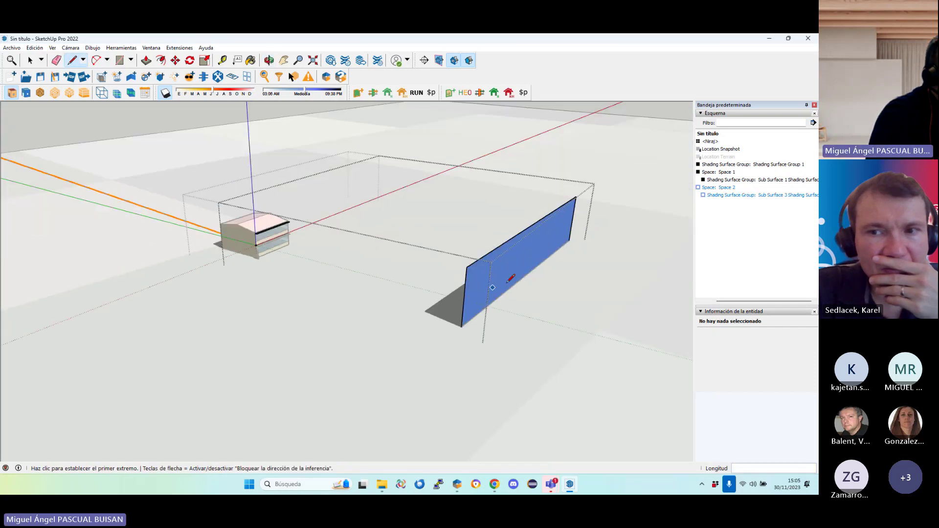
key(space)
click(587, 291)
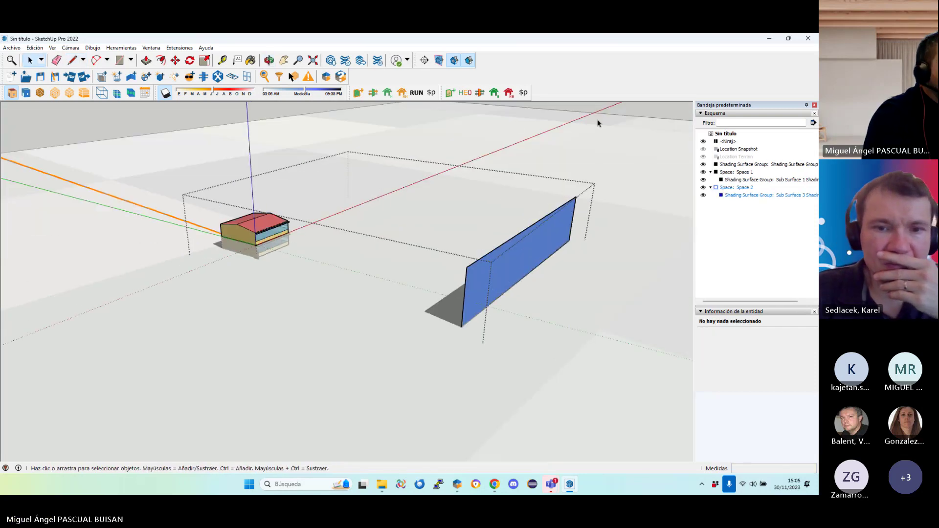
click(661, 116)
Examine the shadows around the house and the shading wall with the shadow date moved to January and back to July
middle_drag(490, 274, 630, 277)
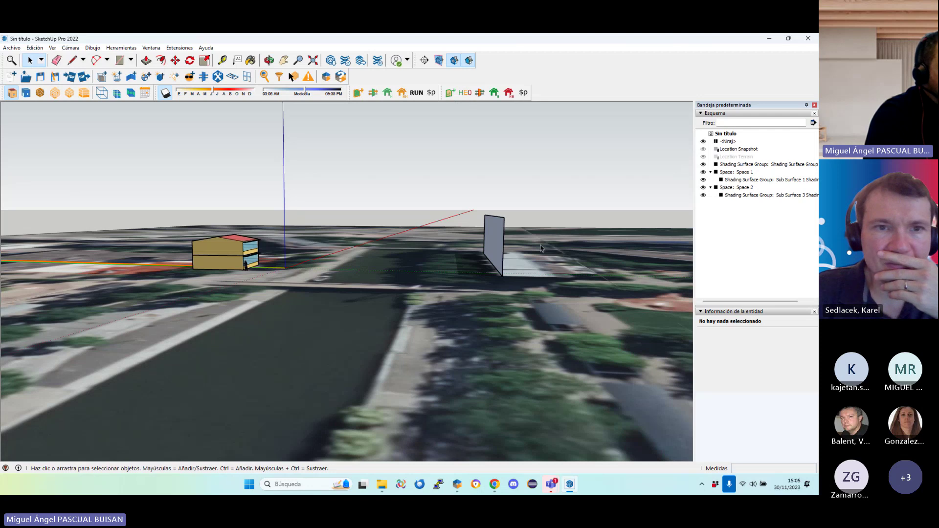
middle_drag(535, 243, 441, 292)
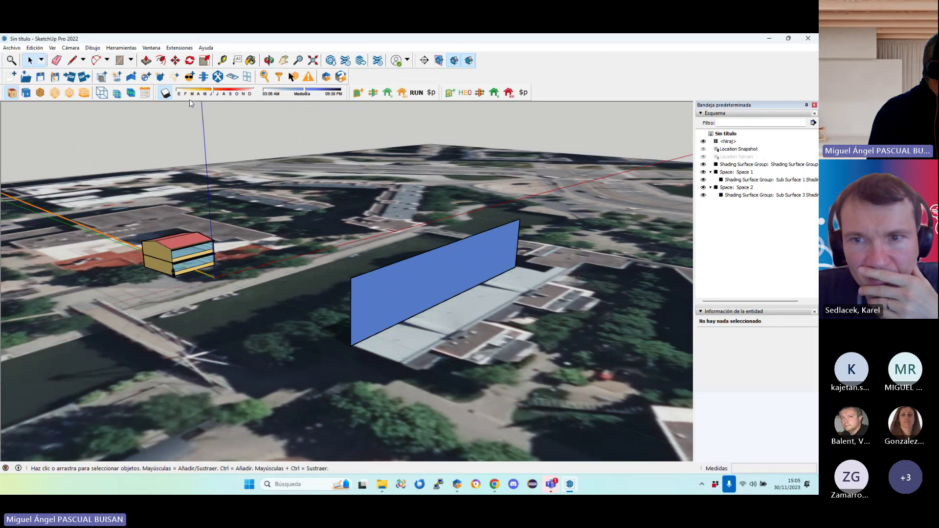
drag(214, 91, 185, 93)
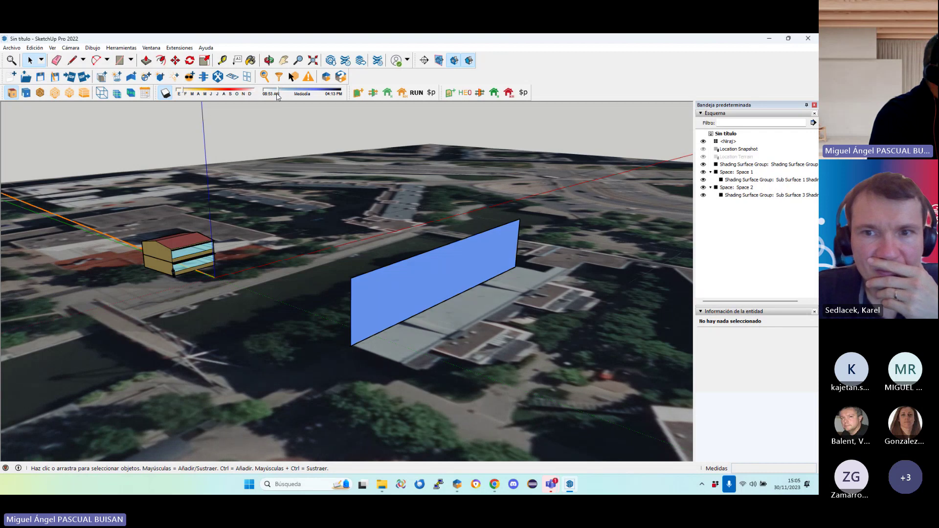
mouse_move(277, 96)
mouse_down()
mouse_move(306, 94)
mouse_move(281, 100)
mouse_up()
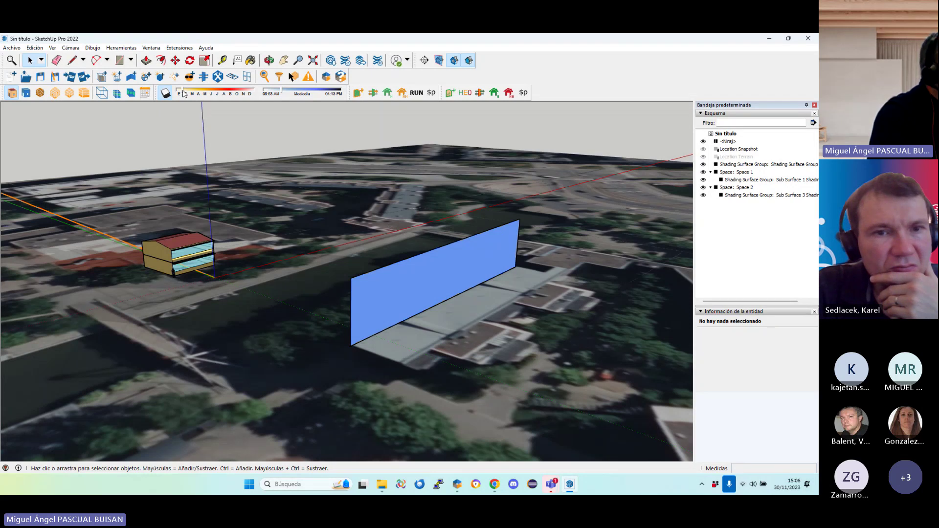
drag(183, 94, 220, 94)
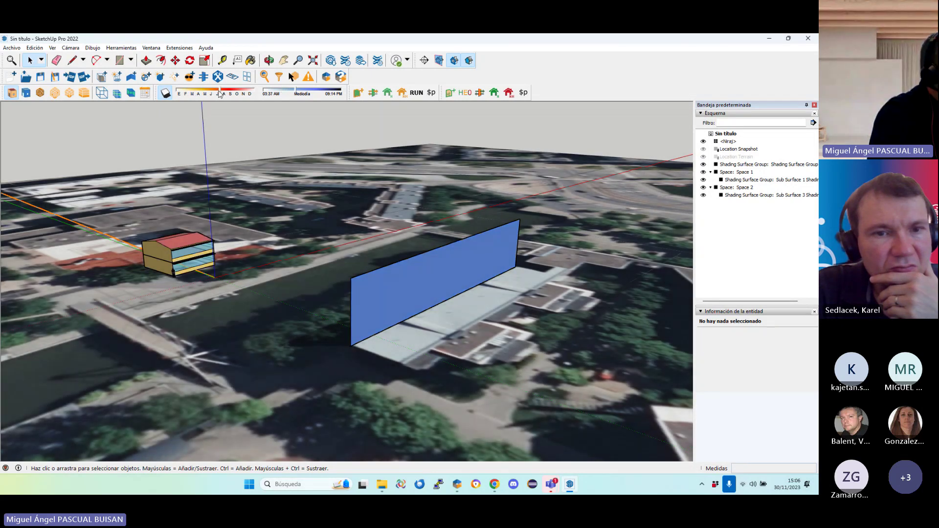
middle_drag(461, 302, 549, 270)
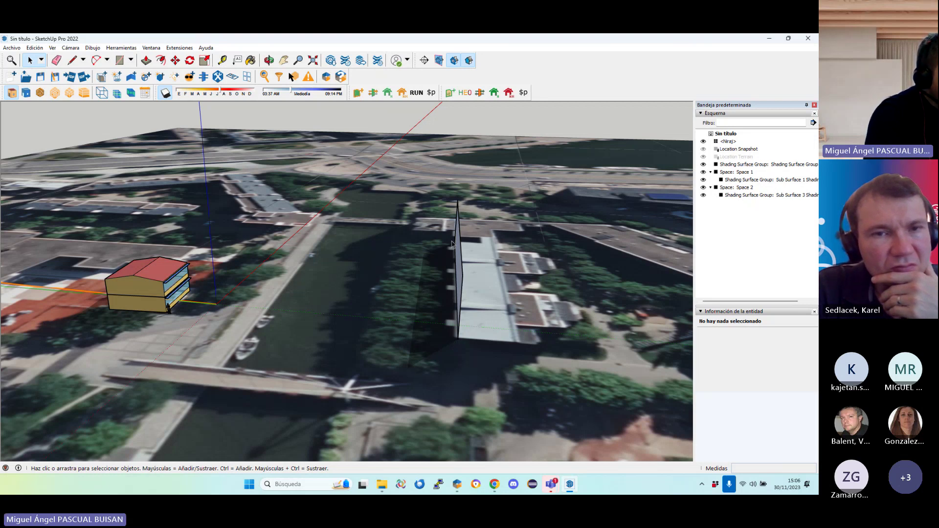
click(621, 161)
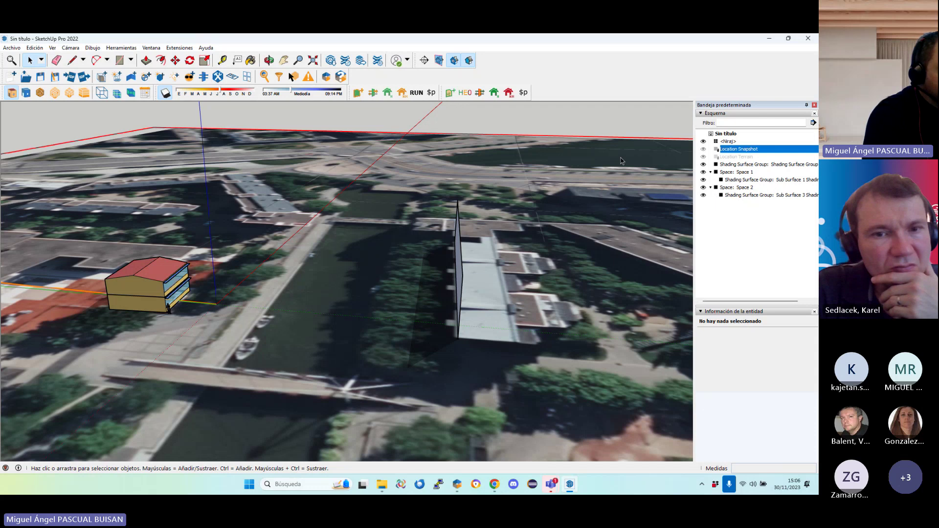
right_click(659, 163)
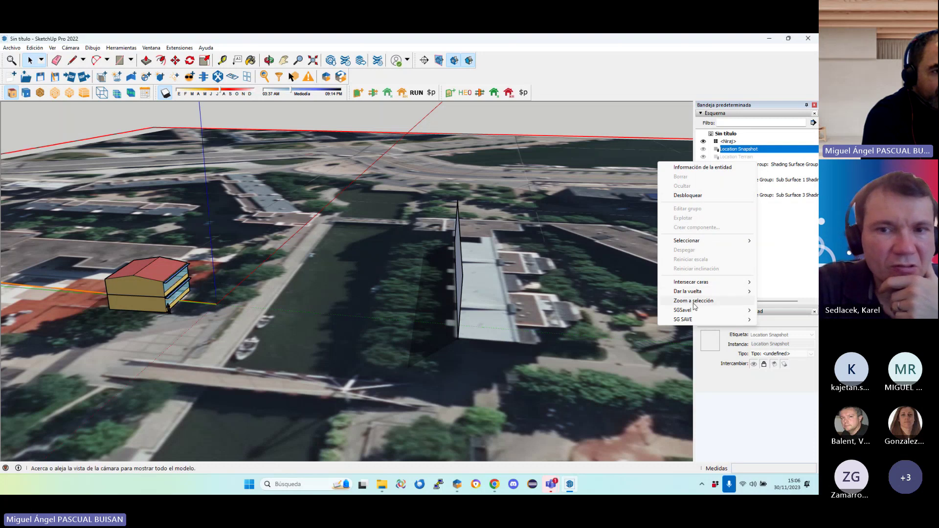
click(651, 172)
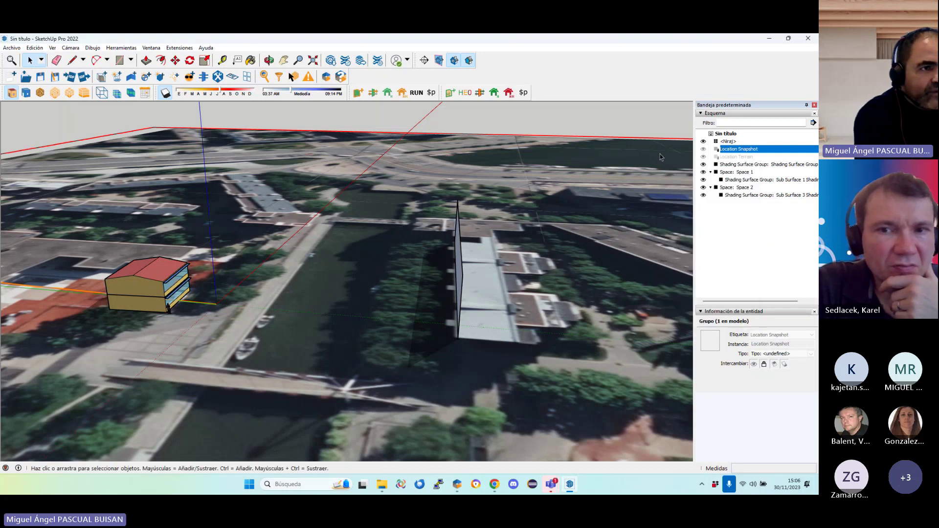
right_click(733, 158)
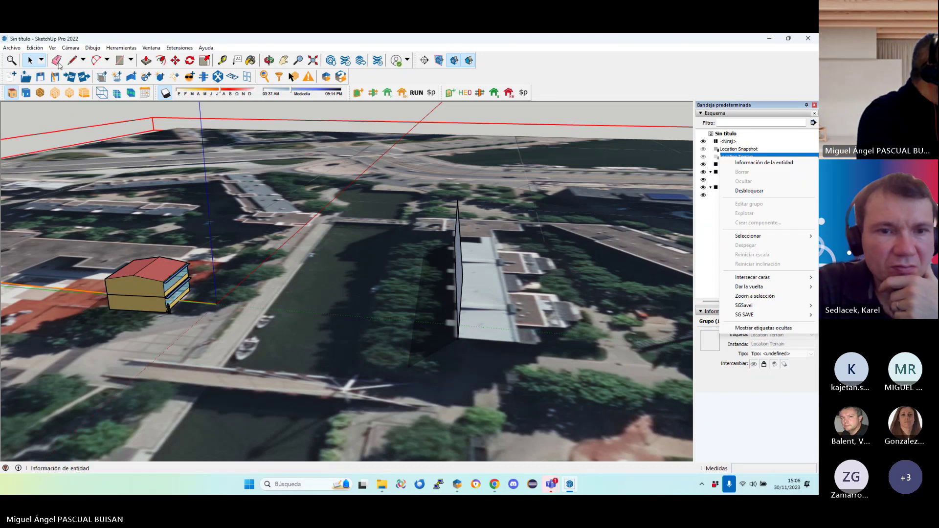
click(53, 48)
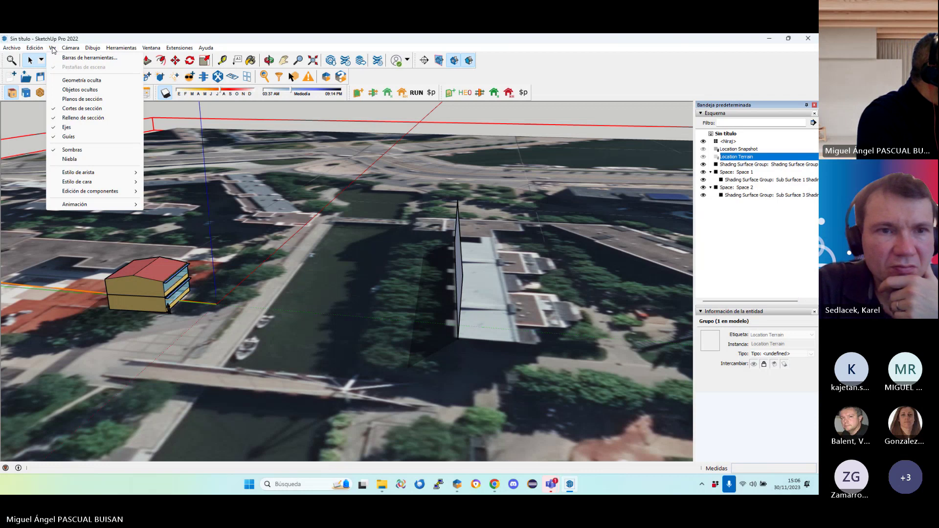
click(437, 196)
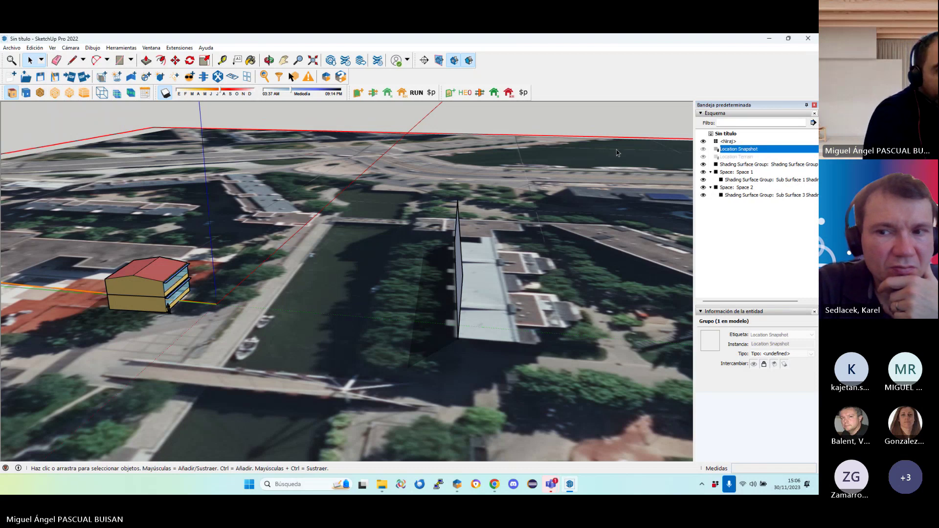
Unlock the Location Snapshot group and hide it so only the house and shading wall remain in view
right_click(720, 149)
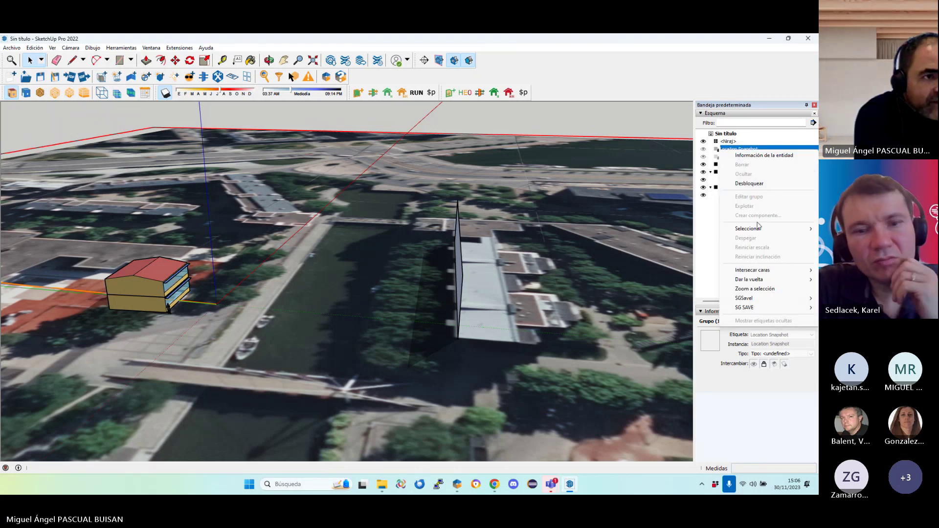
click(763, 183)
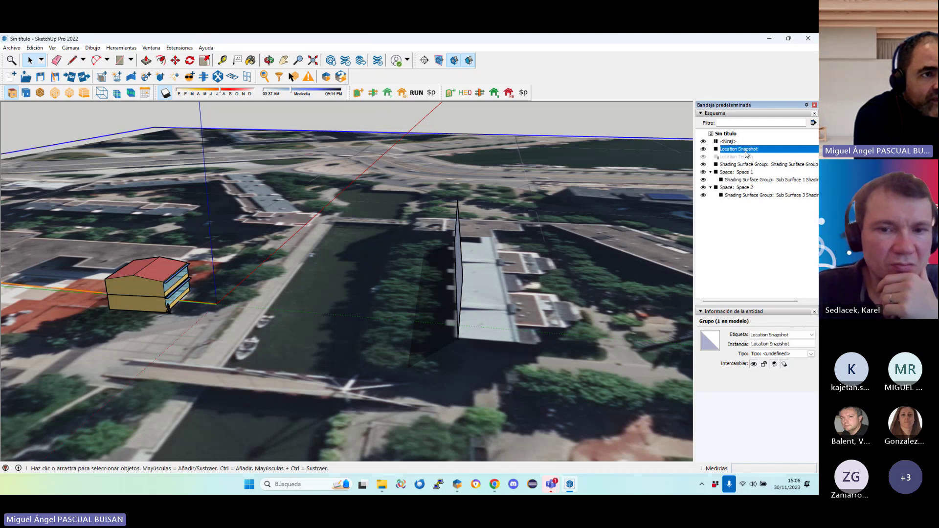
right_click(748, 153)
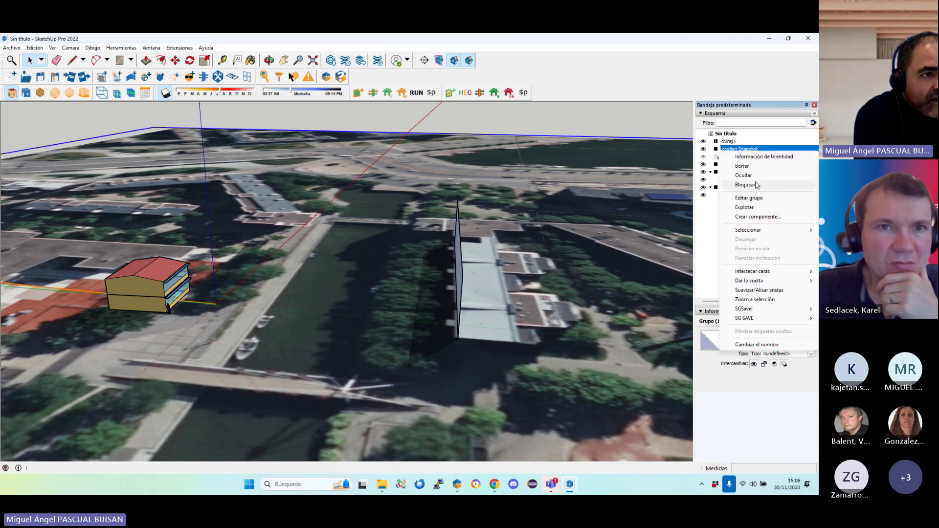
click(743, 176)
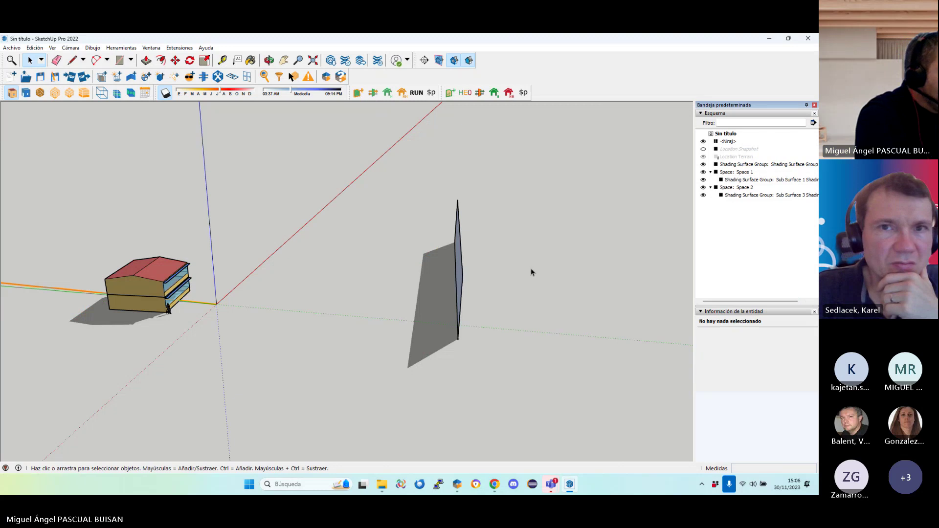
Move the shadow date to January and examine the wall's shadow reaching towards the house from several angles
middle_drag(530, 269, 474, 268)
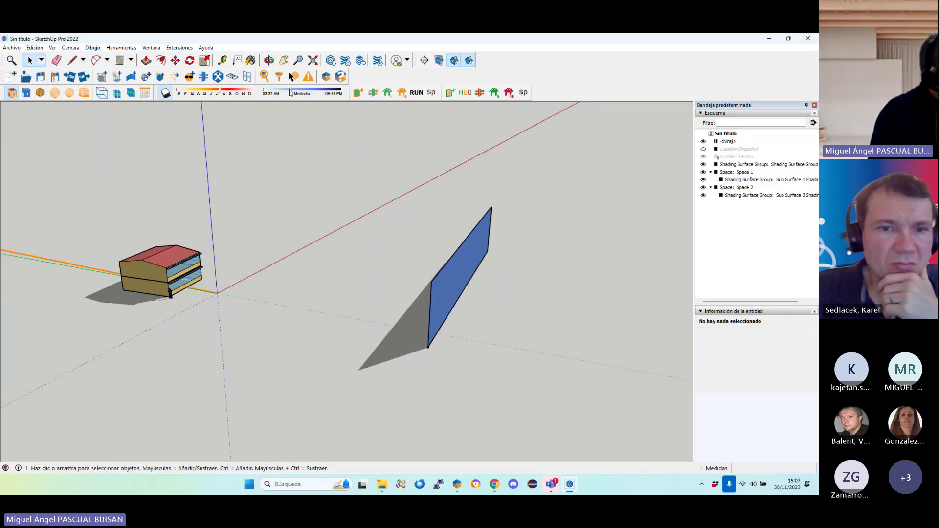
mouse_move(291, 91)
mouse_down()
mouse_move(273, 94)
mouse_move(304, 94)
mouse_up()
drag(222, 93, 181, 91)
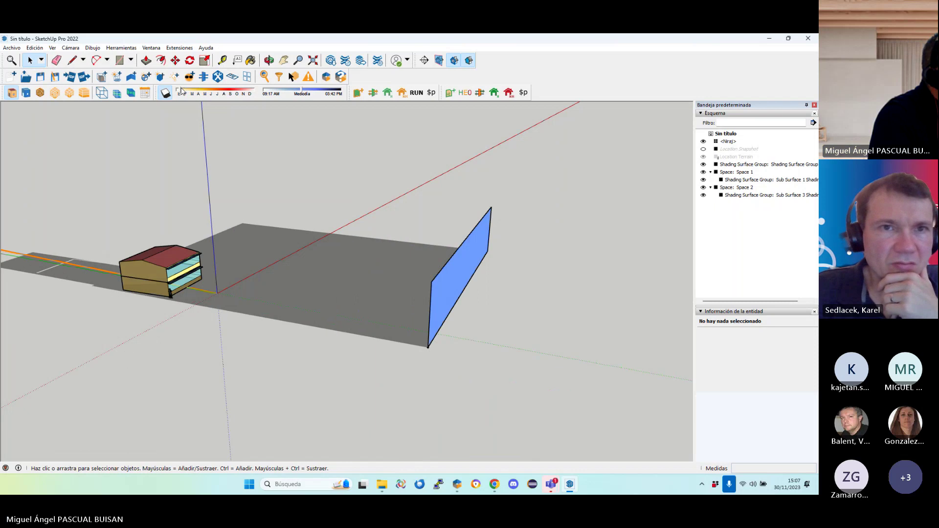
middle_drag(289, 298, 144, 284)
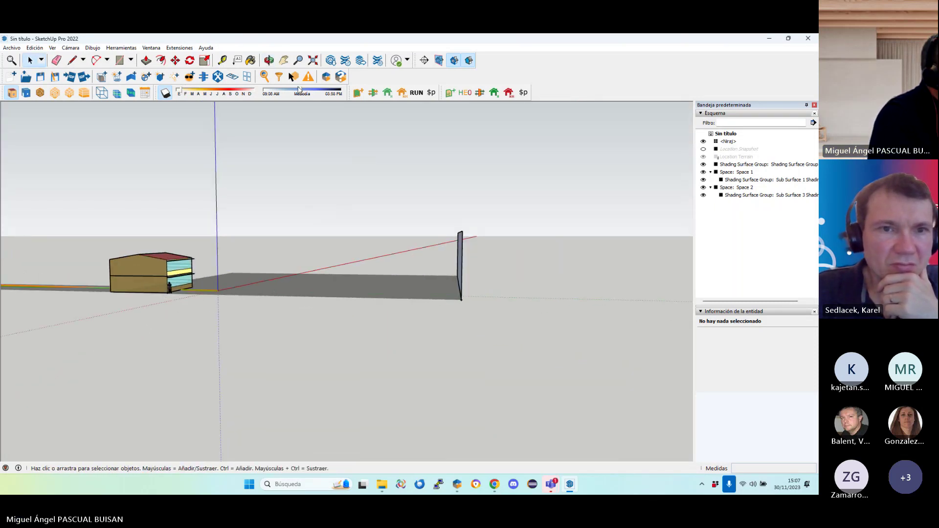
scroll(155, 289, up, 3)
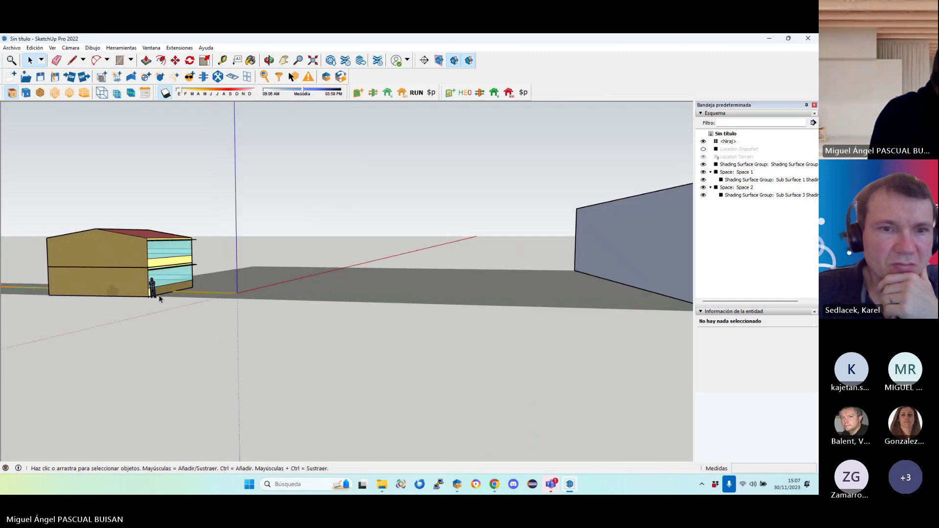
middle_drag(179, 299, 538, 225)
scroll(304, 105, up, 5)
scroll(340, 221, down, 5)
scroll(340, 220, up, 3)
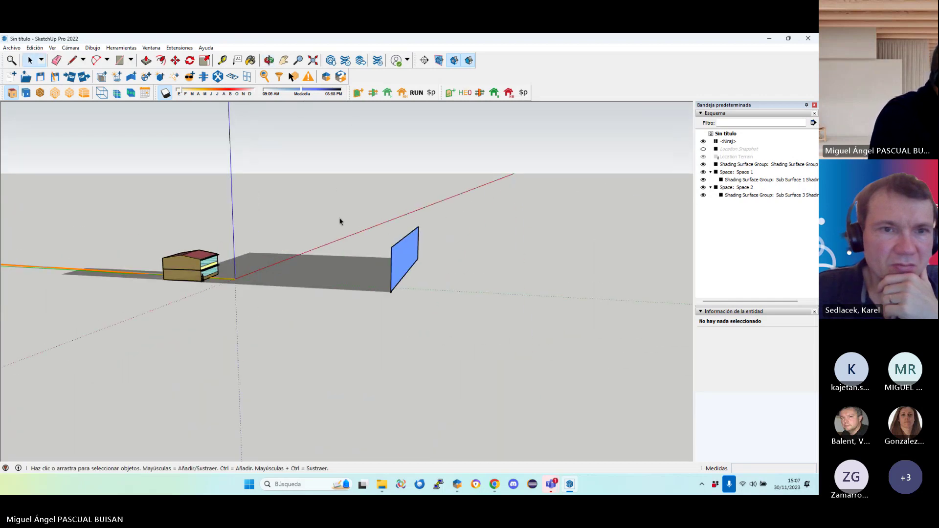
Set the shadow date to July and adjust the time of day to compare the wall's summer shadow
mouse_move(301, 93)
mouse_down()
mouse_move(328, 93)
mouse_move(300, 93)
mouse_up()
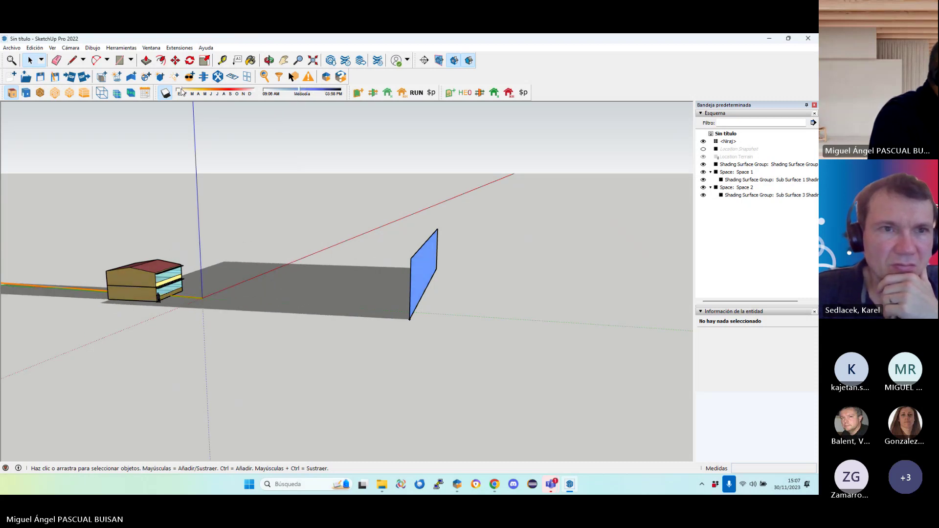
drag(183, 93, 221, 93)
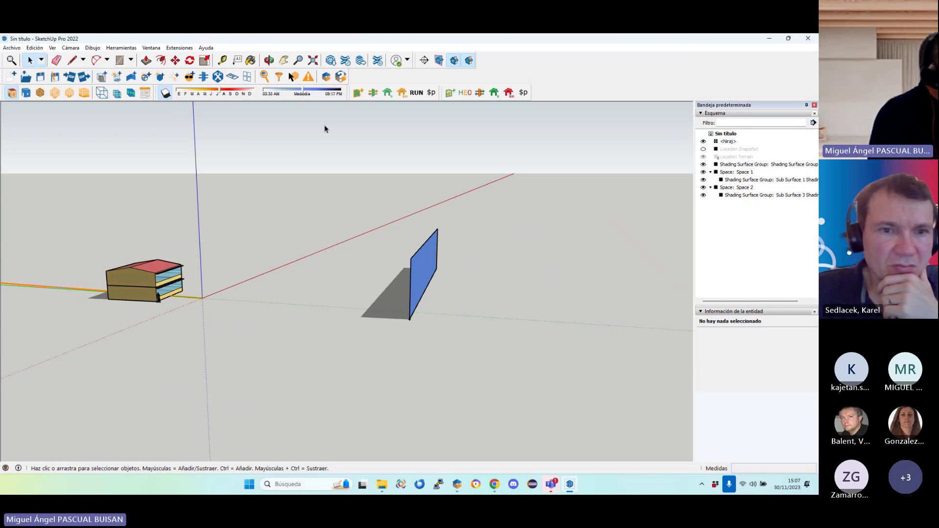
mouse_move(307, 94)
mouse_down()
mouse_move(326, 90)
mouse_move(293, 90)
mouse_up()
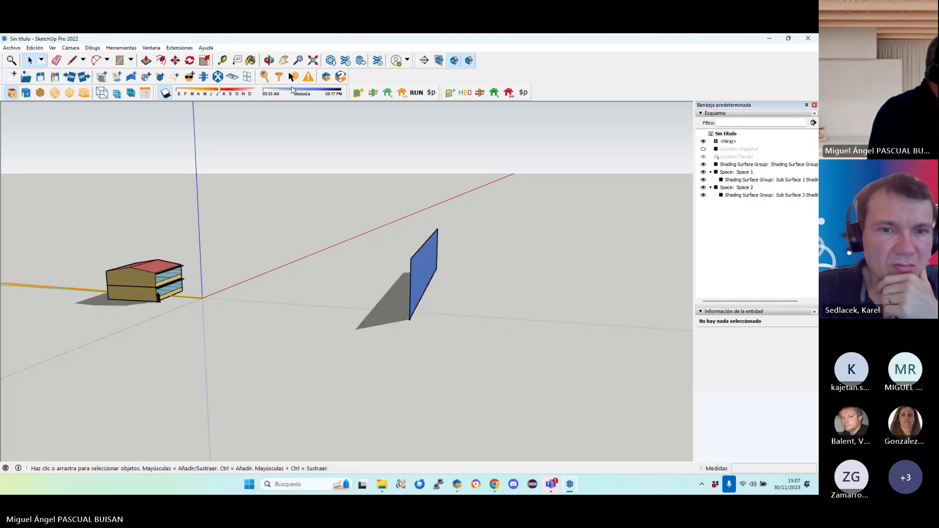
Return the shadow date to January and inspect the wall's shadow around the house from above and near ground level
drag(219, 93, 183, 95)
middle_drag(350, 168, 445, 292)
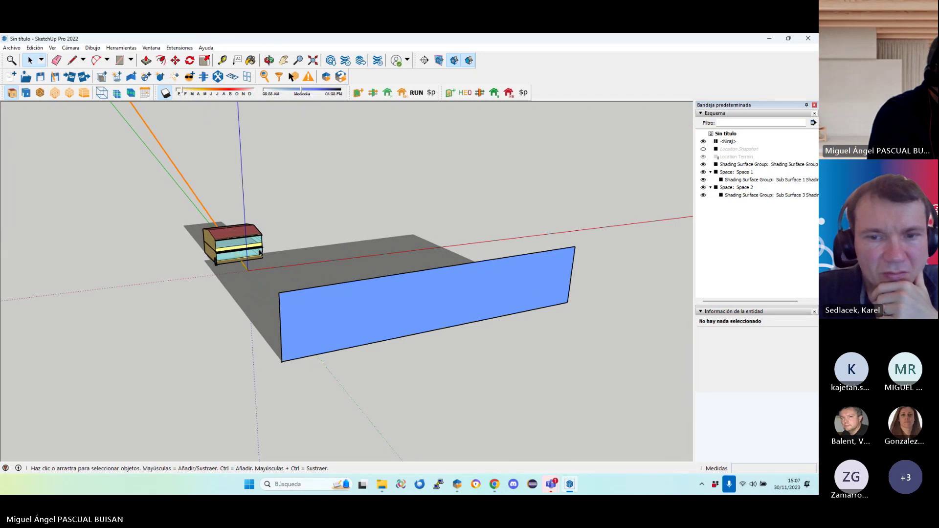
scroll(261, 253, up, 3)
scroll(364, 317, down, 1)
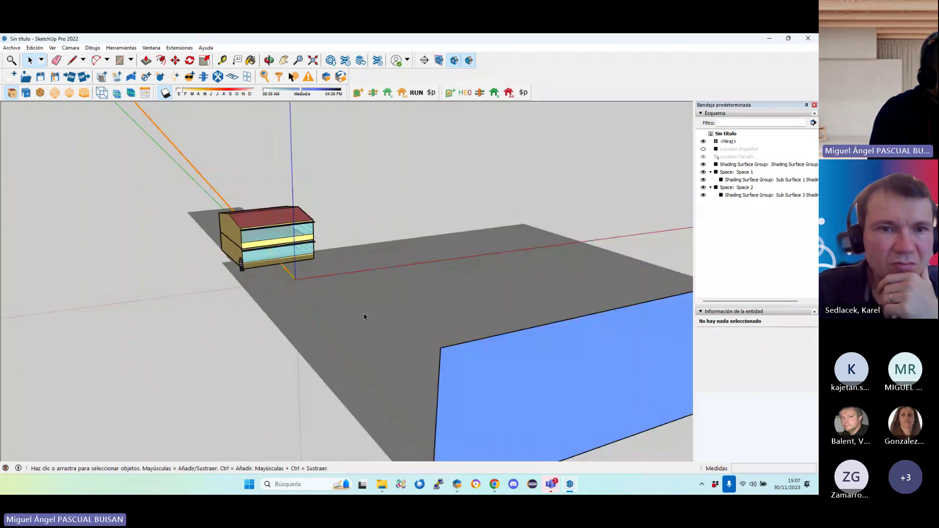
middle_drag(364, 317, 593, 220)
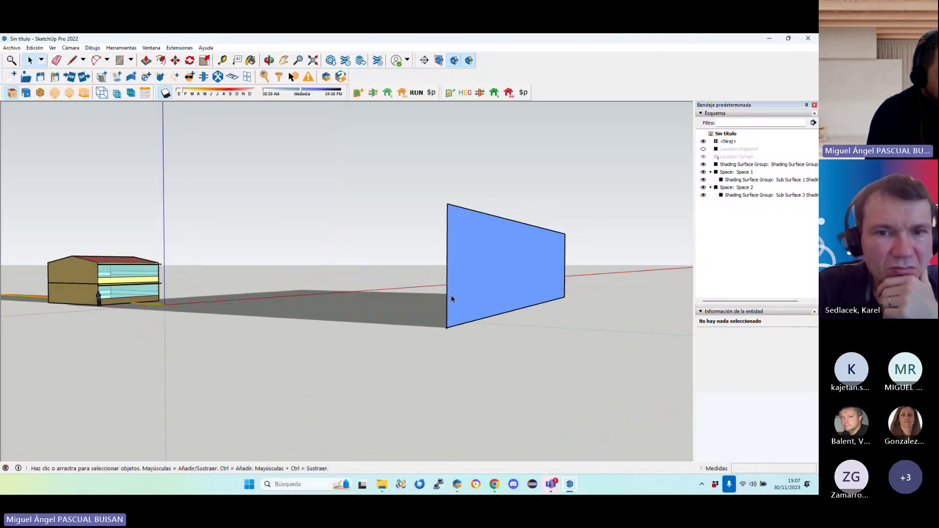
middle_drag(354, 326, 392, 342)
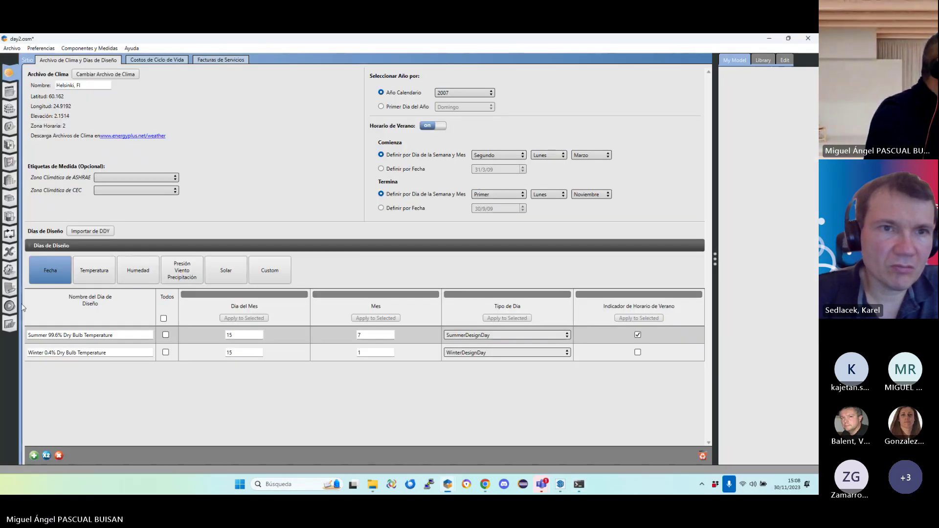
In the OpenStudio application, run the day2.osm simulation and review the heating needs and Space 1 lighting autonomy in the energy needs report
click(10, 306)
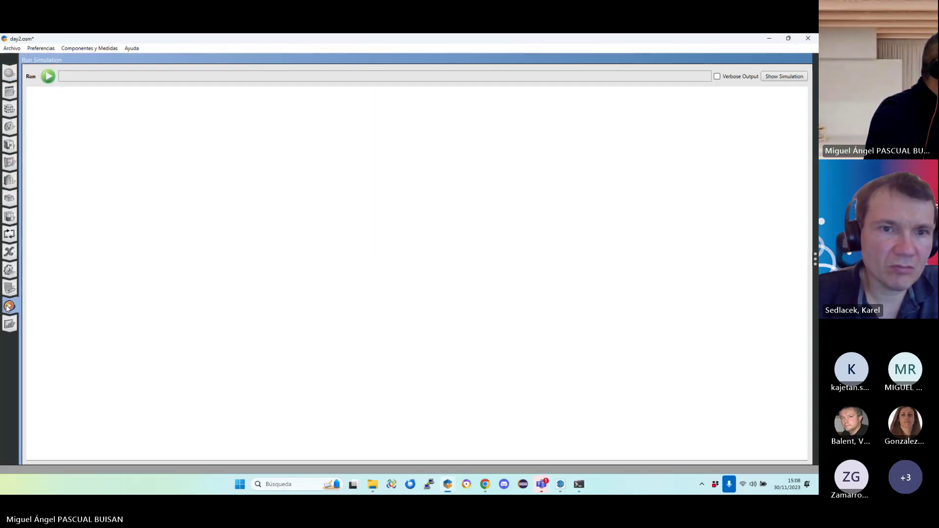
click(48, 76)
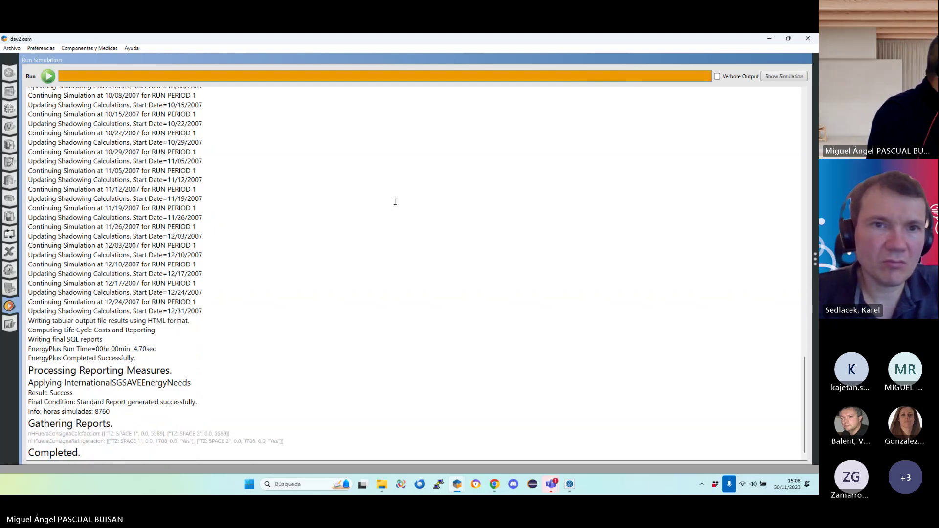
click(9, 323)
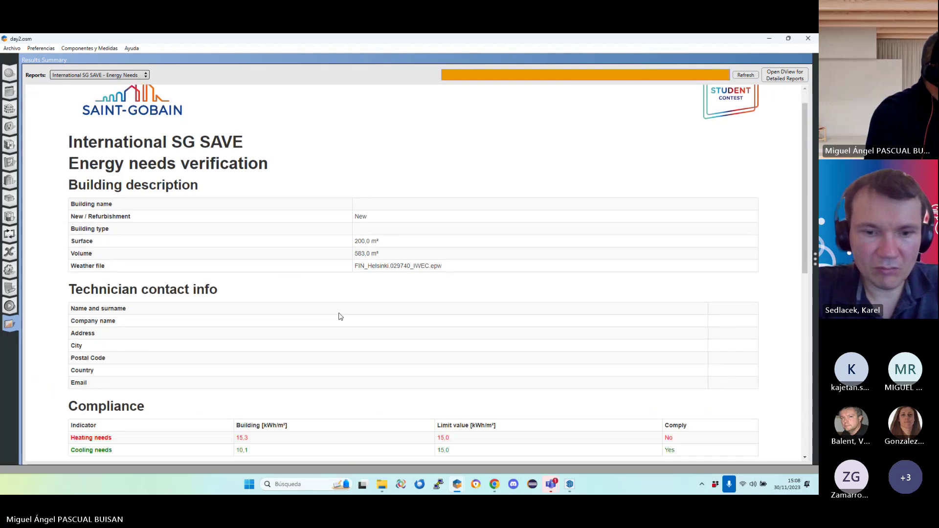
scroll(340, 316, down, 2)
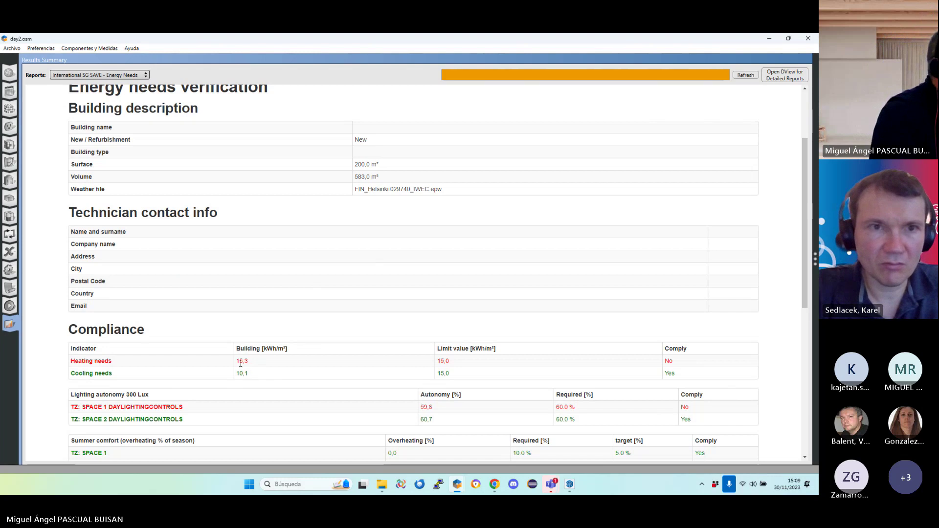
drag(240, 362, 259, 364)
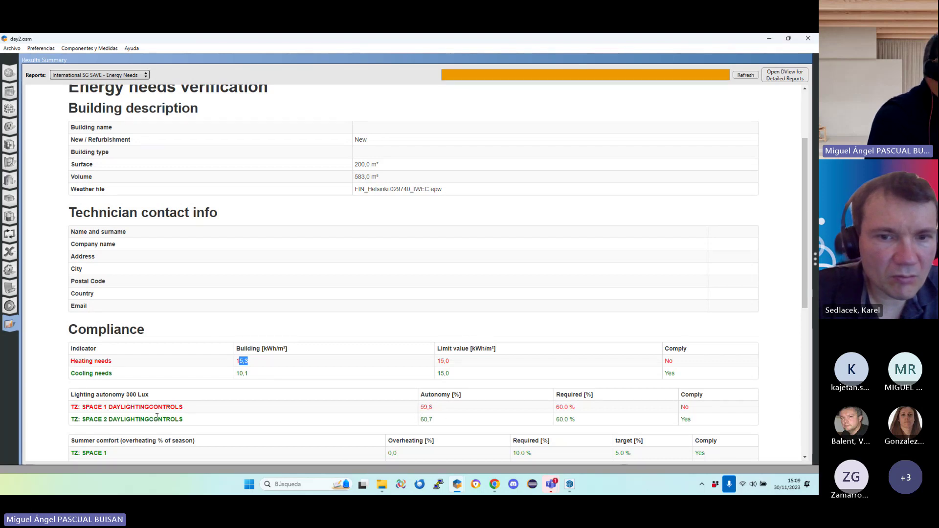
drag(150, 408, 440, 414)
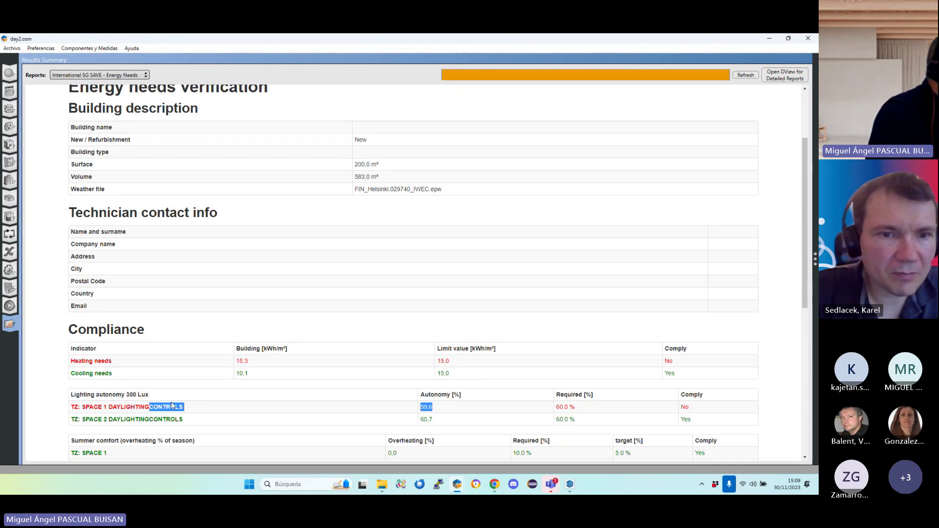
Switch back to SketchUp, reload the updated day2.osm model, and set the shadow date to the start of January
click(771, 39)
click(429, 276)
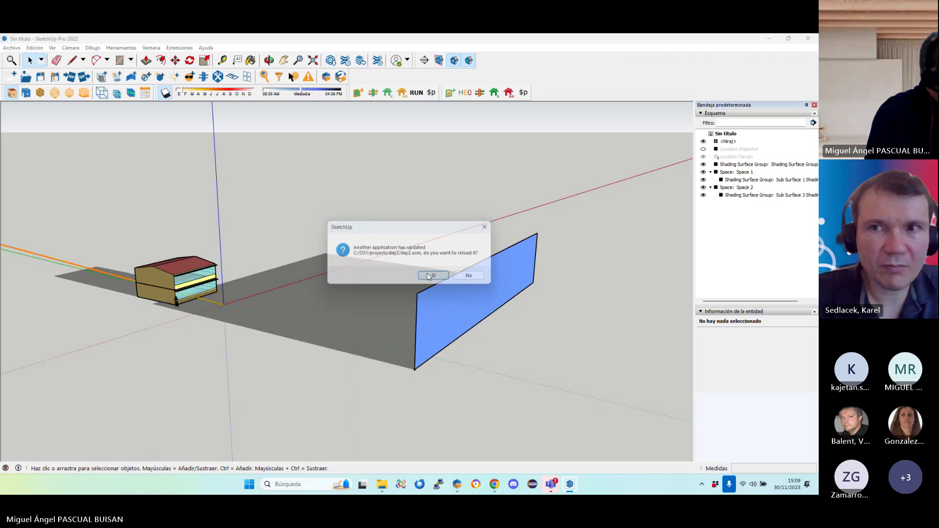
click(177, 94)
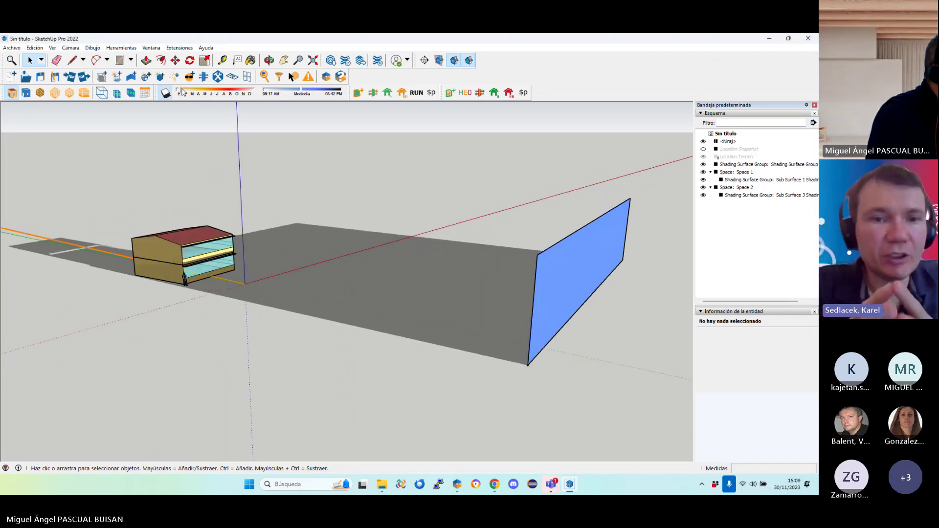
drag(178, 93, 180, 91)
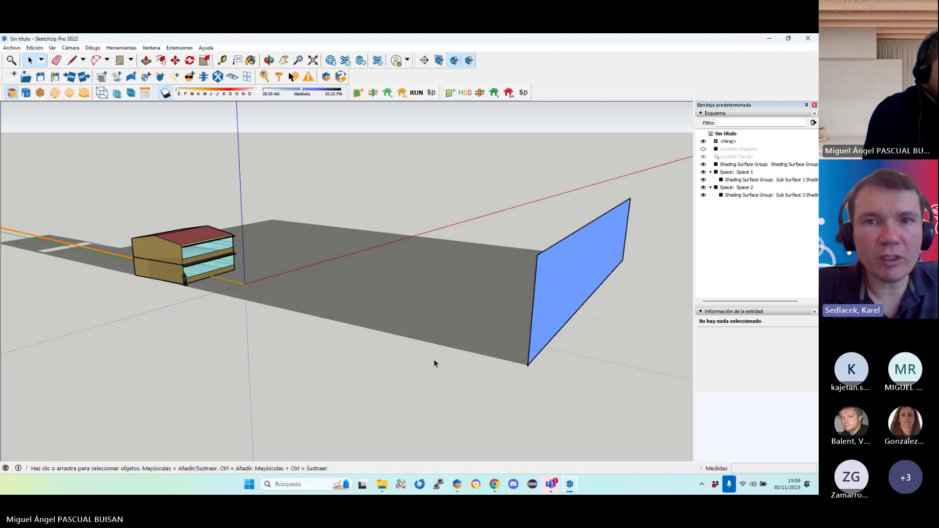
Examine the winter shadow of the shading wall on the house's glazed facade, close up and from a distance
scroll(435, 364, down, 1)
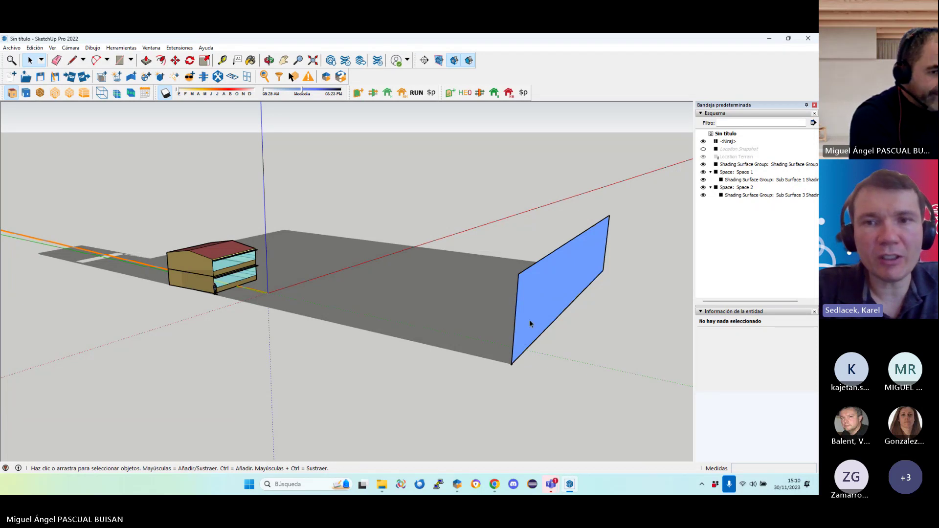
scroll(266, 329, up, 1)
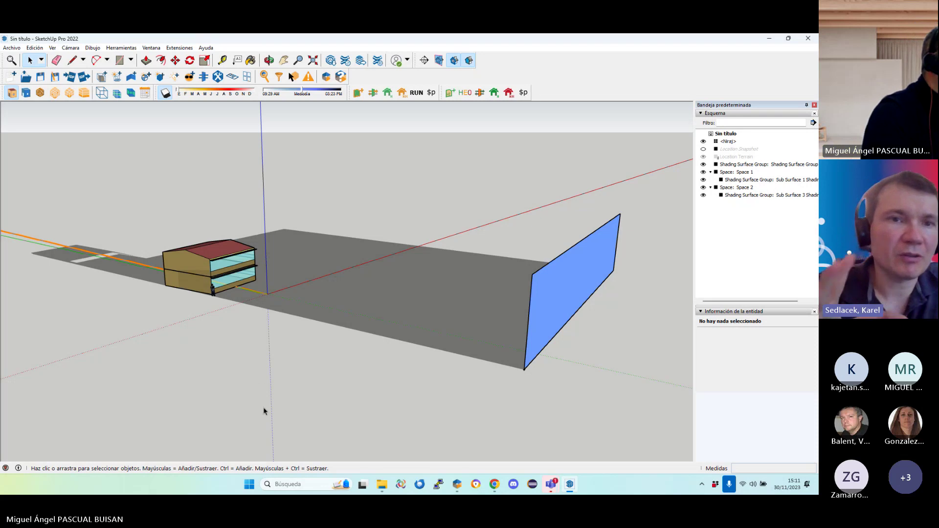
scroll(264, 411, up, 1)
scroll(239, 310, up, 2)
scroll(240, 310, down, 3)
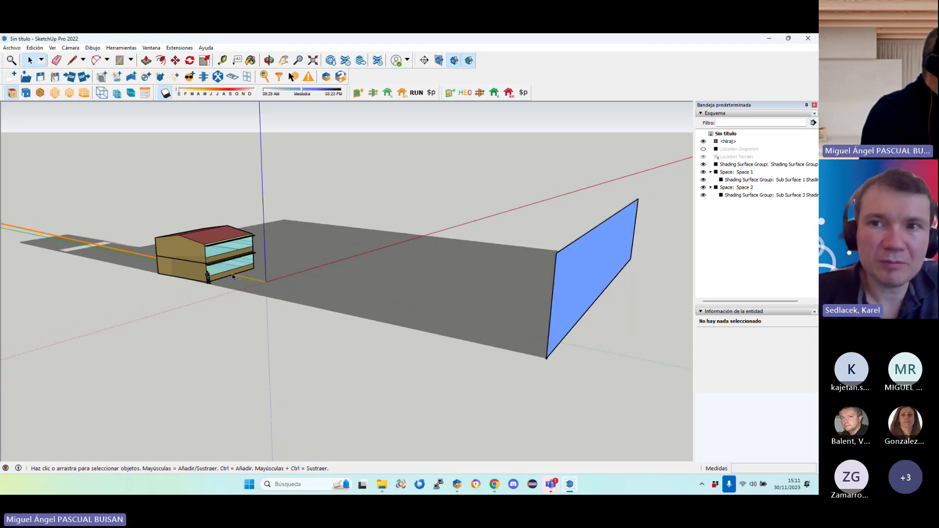
middle_drag(240, 310, 246, 285)
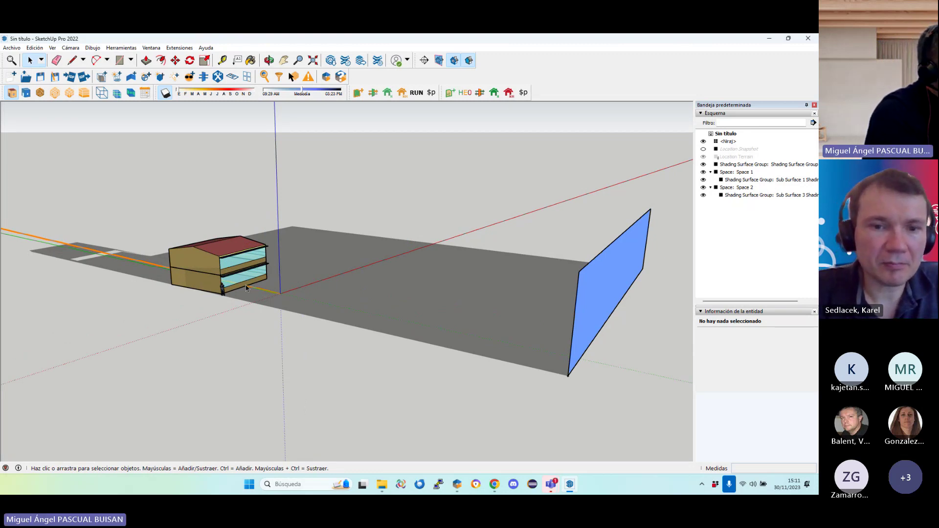
middle_drag(246, 286, 280, 223)
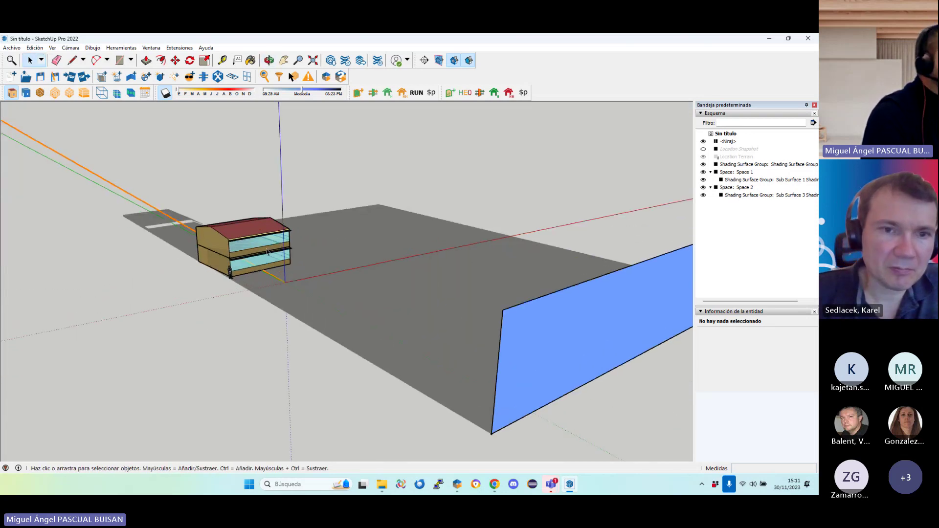
scroll(266, 252, up, 3)
middle_drag(233, 300, 263, 198)
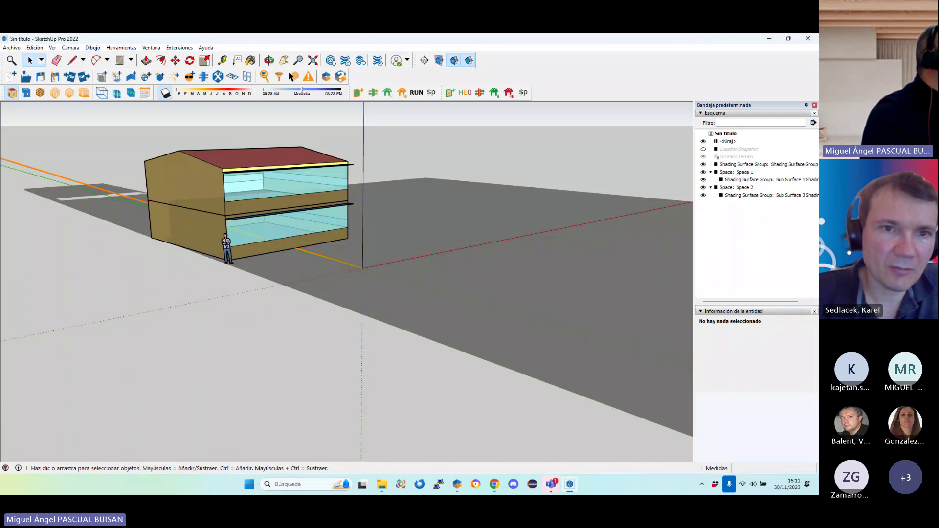
scroll(196, 220, down, 2)
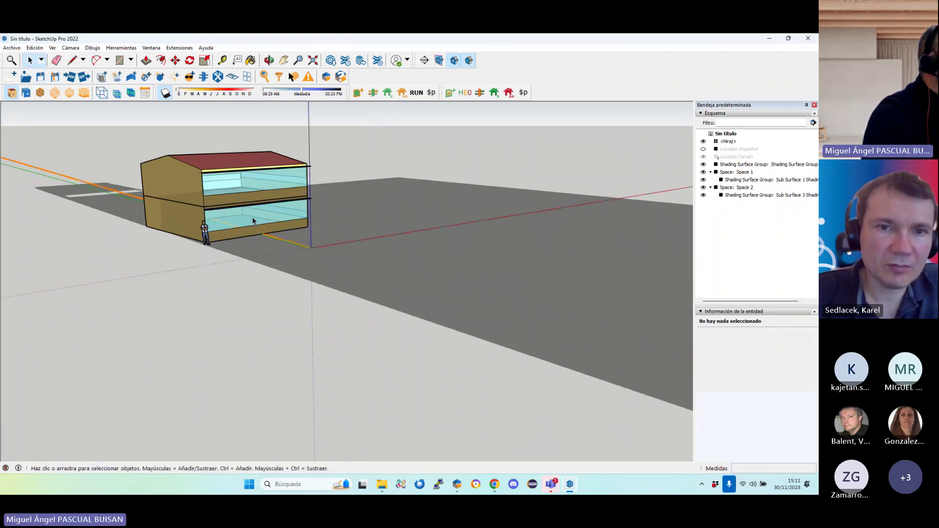
scroll(318, 255, down, 4)
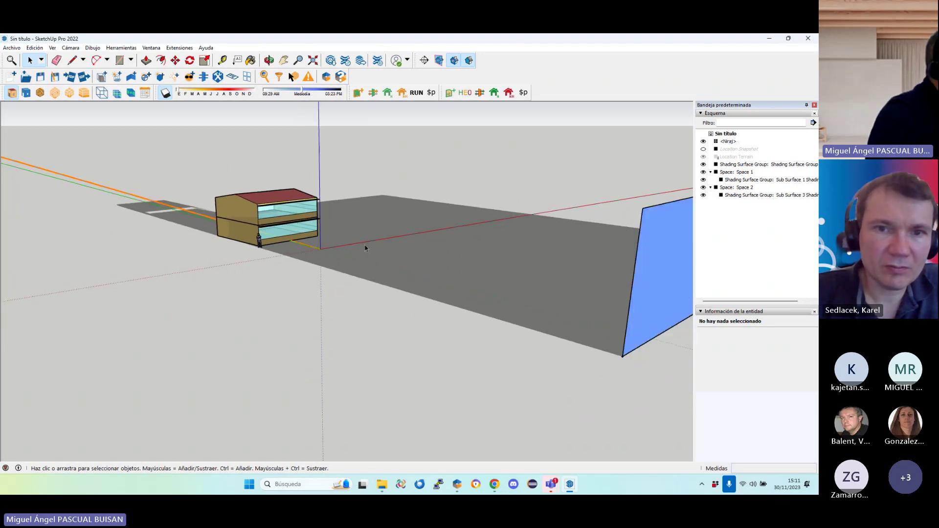
middle_drag(359, 252, 376, 270)
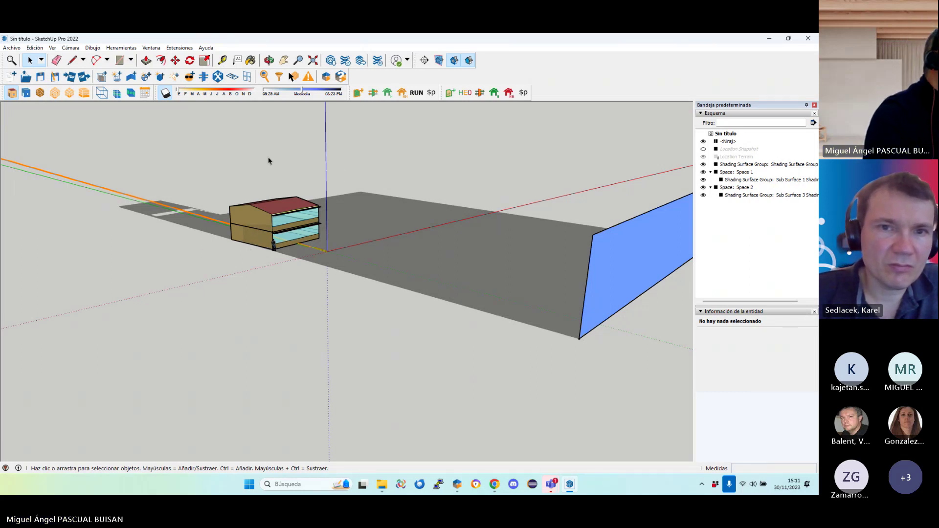
Open day2_energyNeeds.osm from the auxiliary folder without saving the current model, and examine the daylighting controls inside the house
click(26, 78)
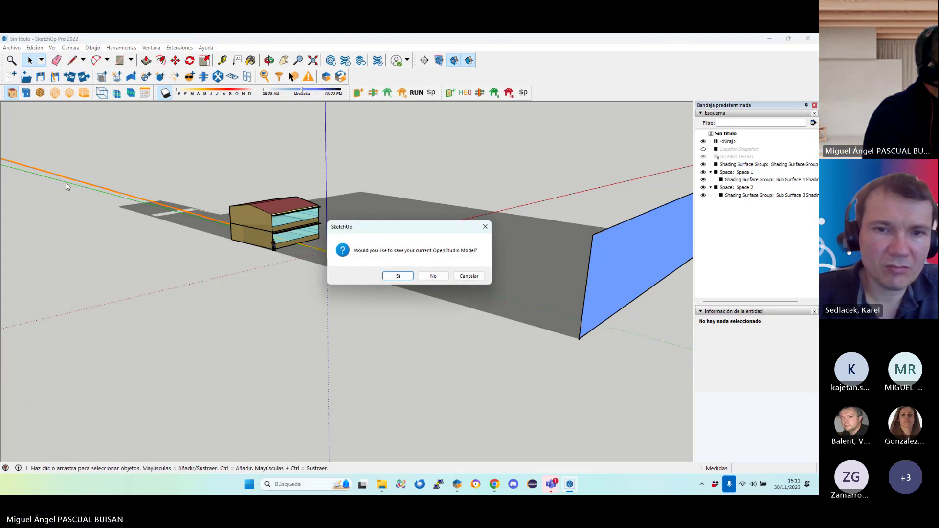
click(430, 274)
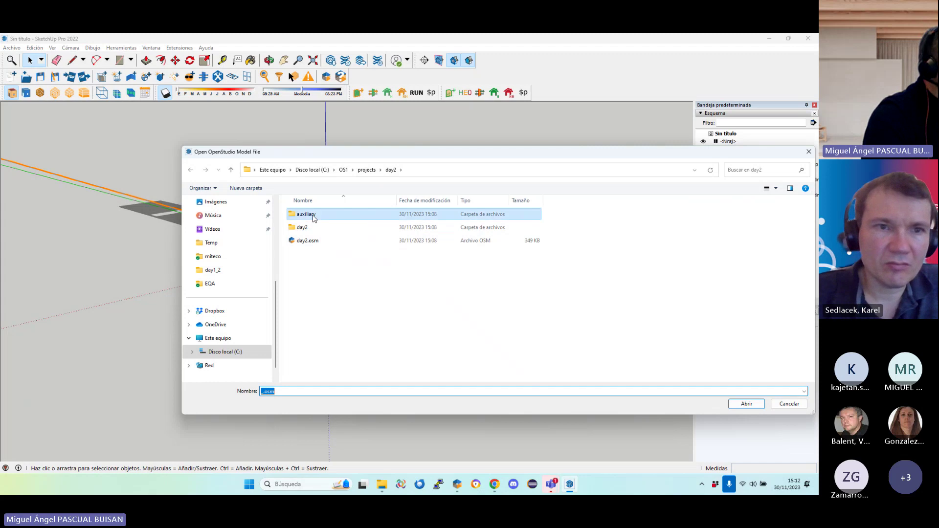
double_click(307, 215)
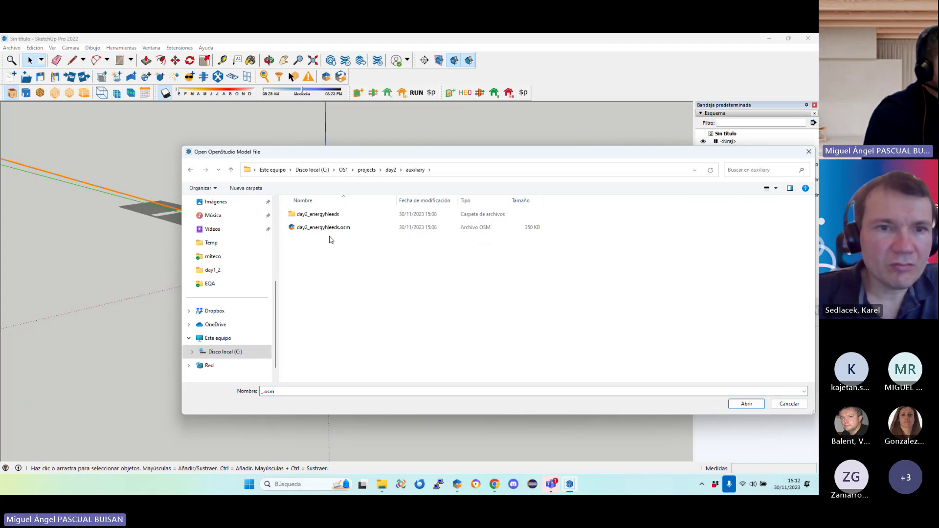
click(316, 229)
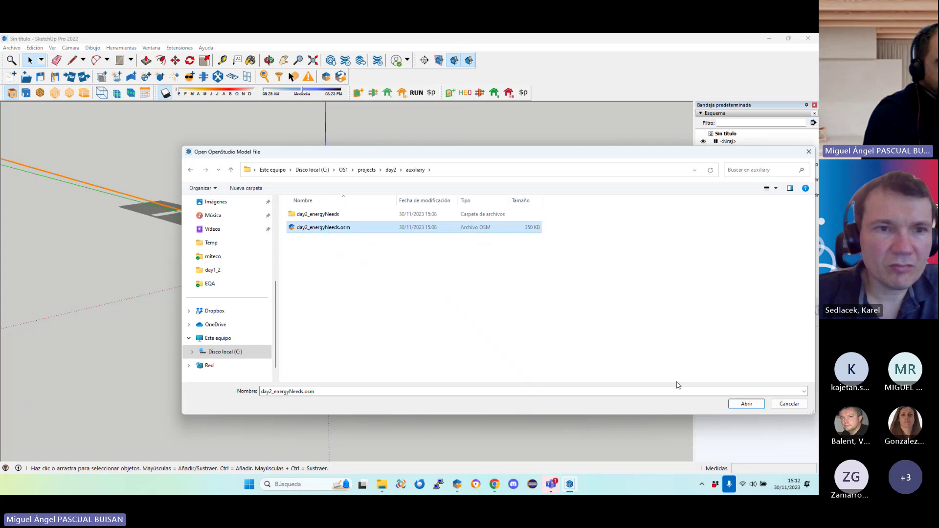
click(748, 404)
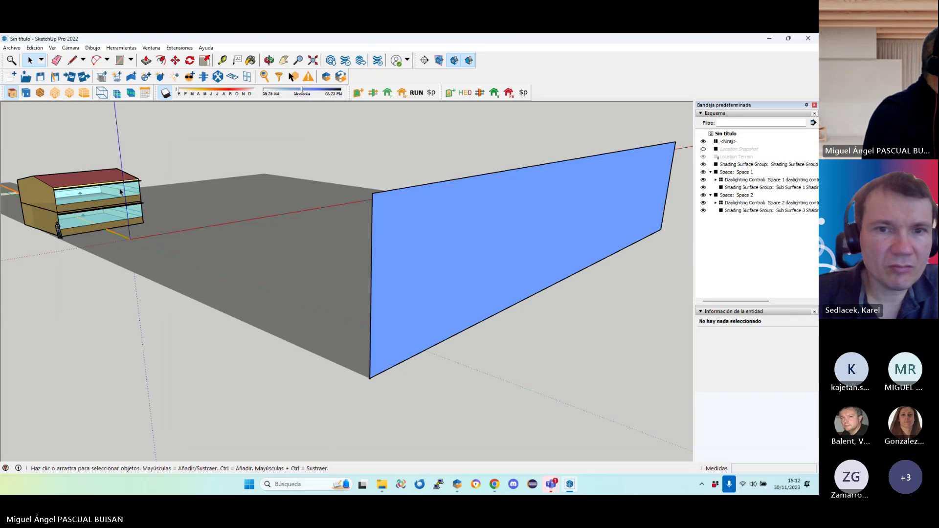
mouse_move(120, 192)
middle_down()
mouse_move(211, 227)
mouse_move(136, 235)
mouse_move(215, 189)
mouse_move(141, 201)
mouse_move(282, 254)
mouse_move(289, 228)
mouse_move(278, 227)
middle_up()
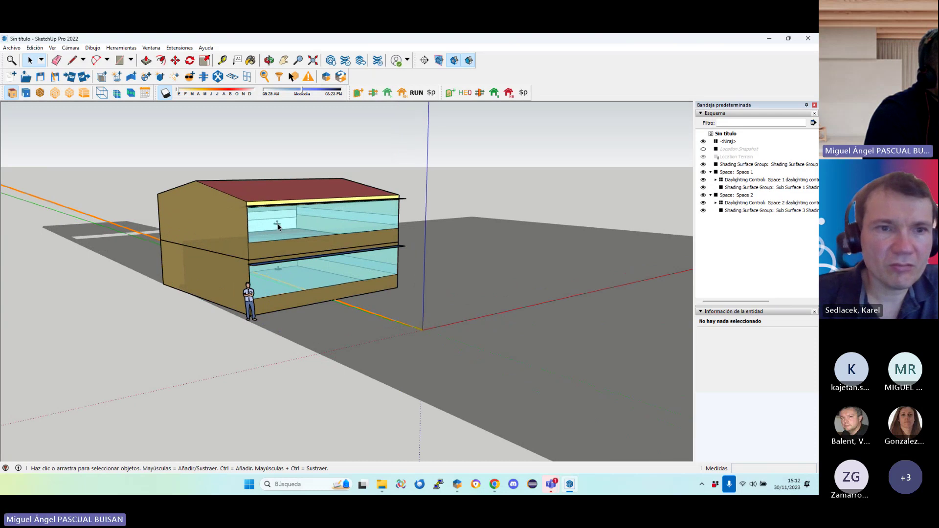
scroll(278, 227, up, 1)
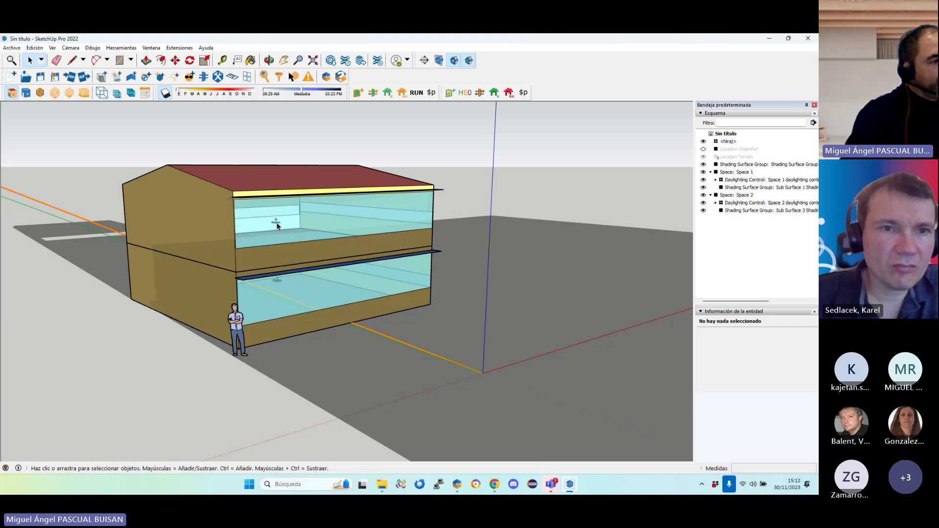
key(XF86AudioRaiseVolume)
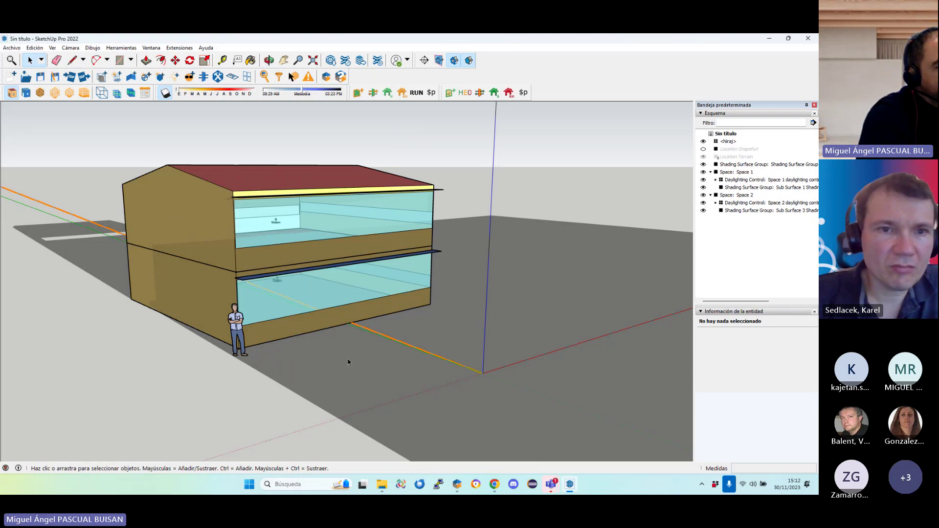
Save the current model, reopen day2.osm from the day2 folder, and view the house's glazed facade without daylighting controls
click(23, 78)
click(400, 280)
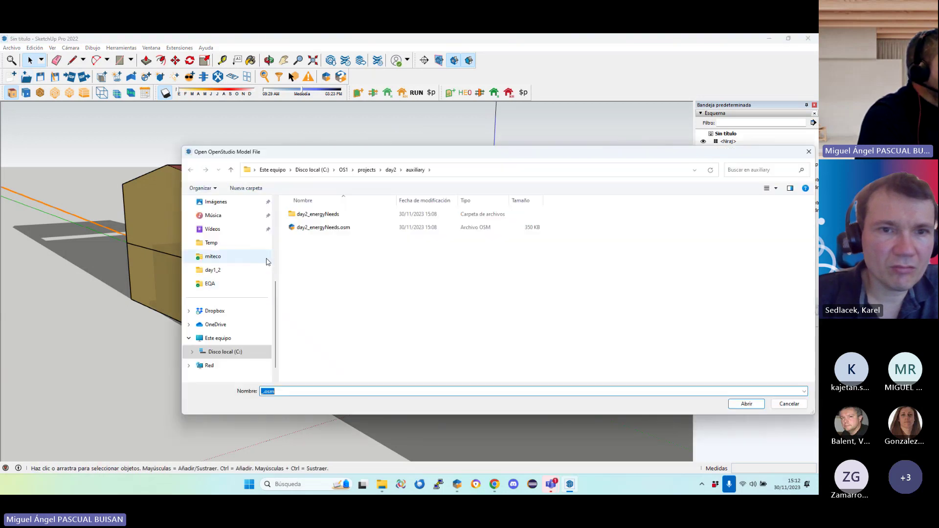
click(390, 171)
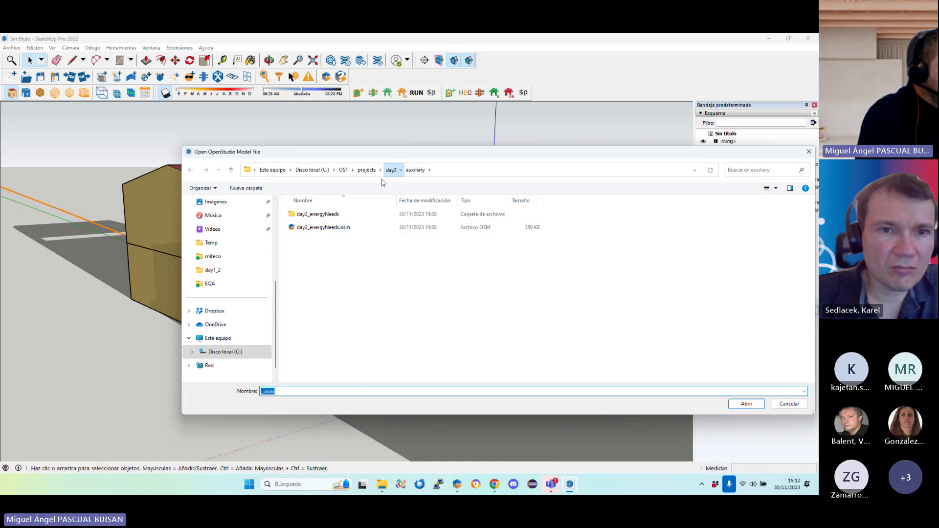
double_click(302, 240)
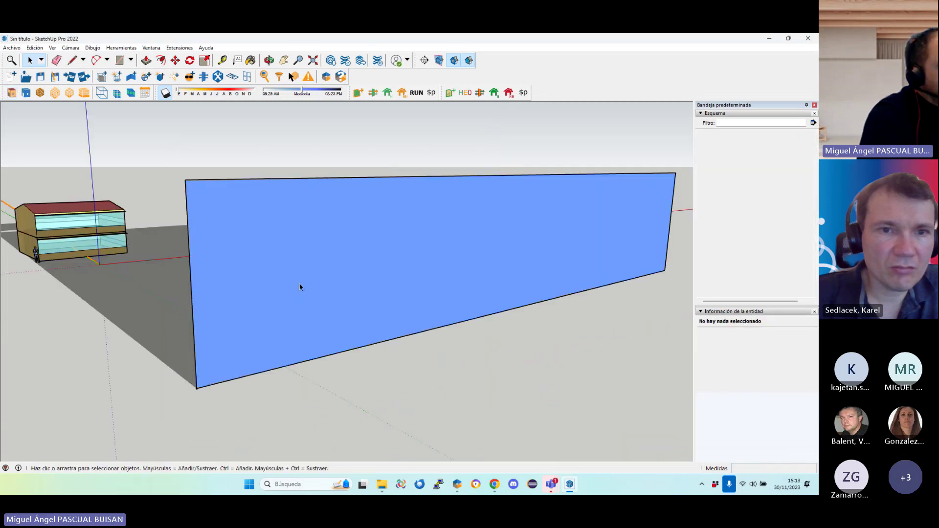
mouse_move(54, 237)
middle_down()
mouse_move(252, 251)
mouse_move(163, 274)
mouse_move(92, 272)
mouse_move(106, 276)
mouse_move(479, 295)
mouse_move(370, 221)
middle_up()
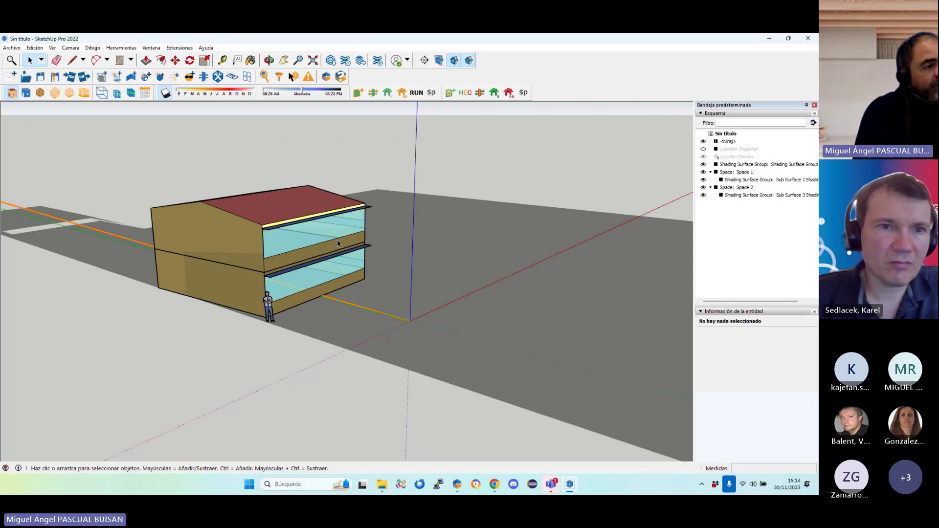
middle_drag(348, 259, 285, 228)
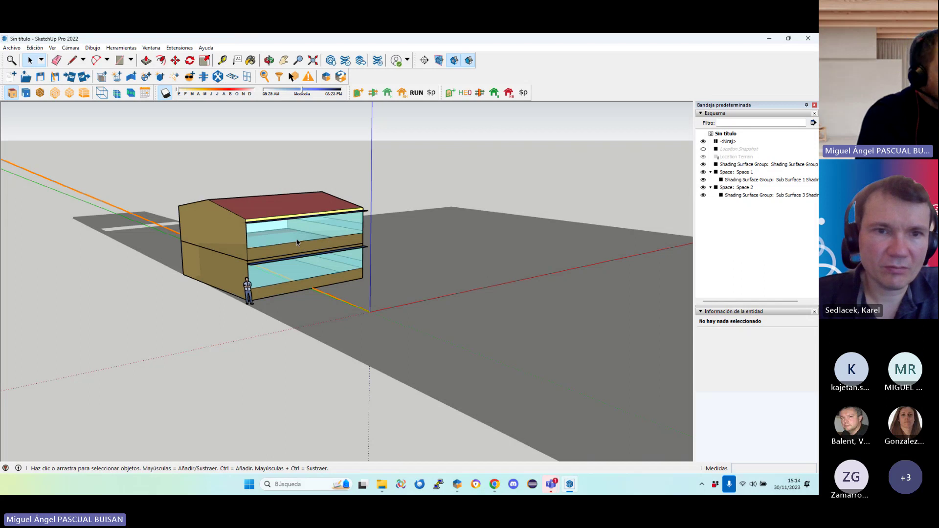
key(o)
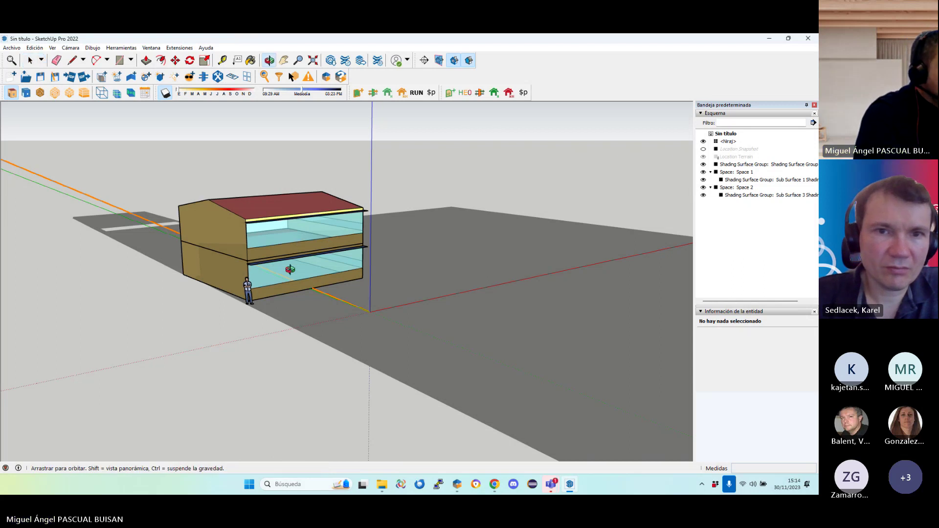
drag(290, 270, 288, 276)
key(space)
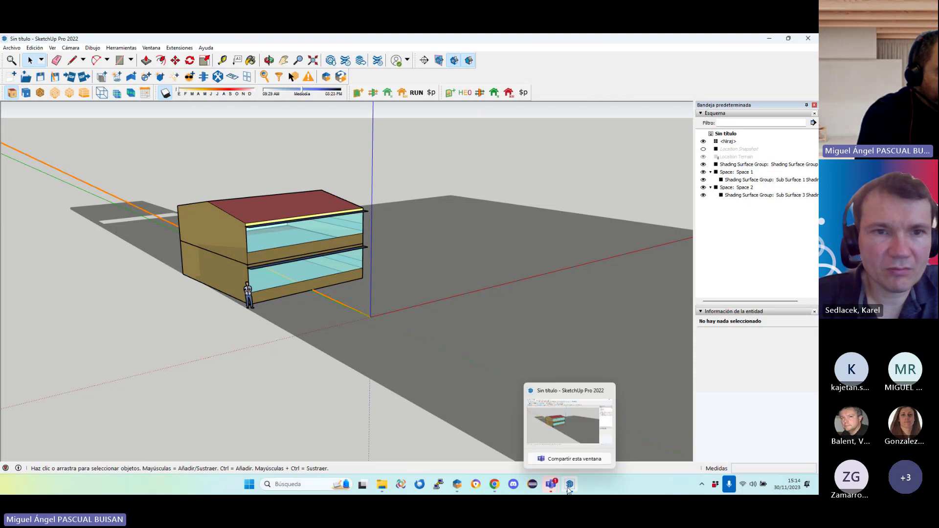
Switch to the OpenStudio application, review the Space 1 lighting autonomy in the energy needs report, and return to SketchUp
mouse_move(457, 485)
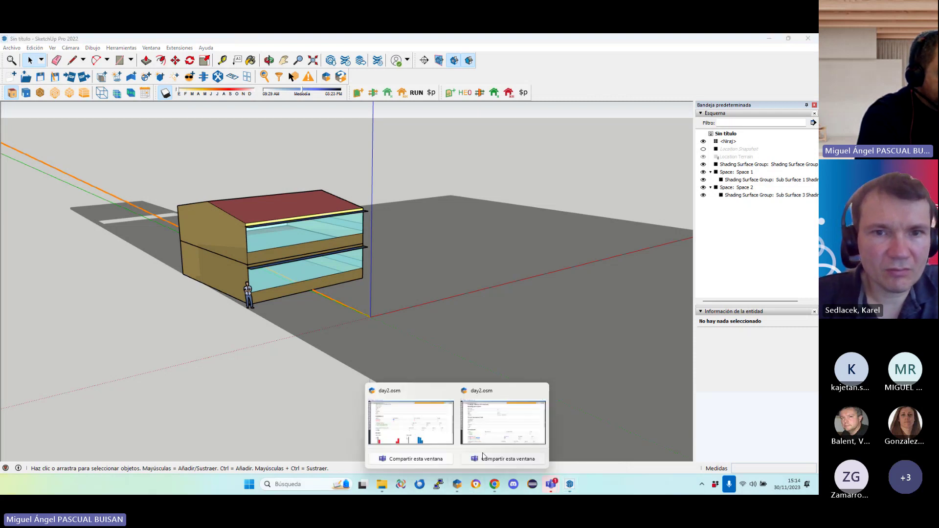
click(442, 442)
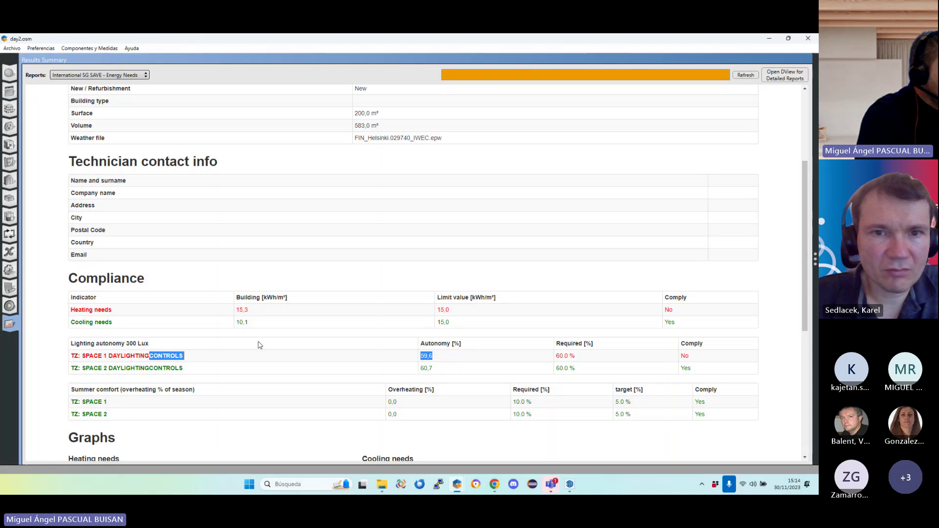
scroll(294, 342, down, 2)
drag(103, 304, 445, 309)
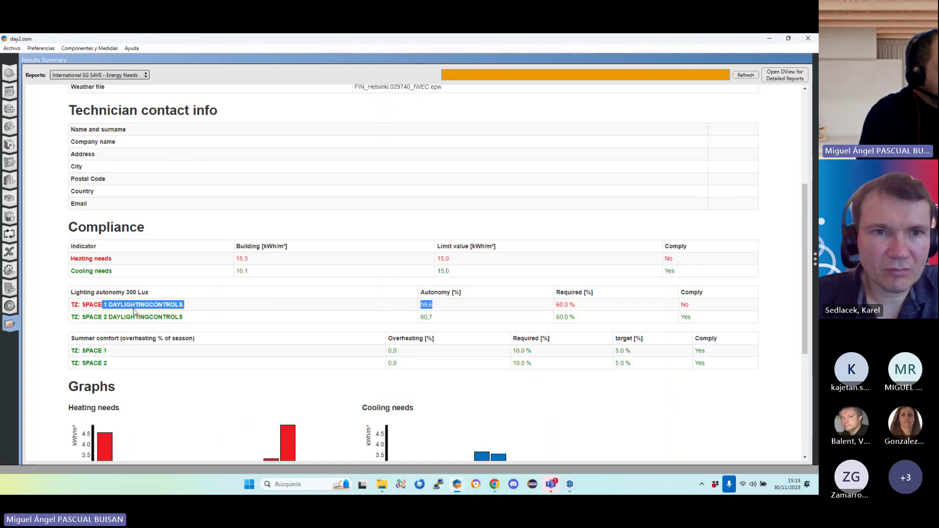
click(93, 312)
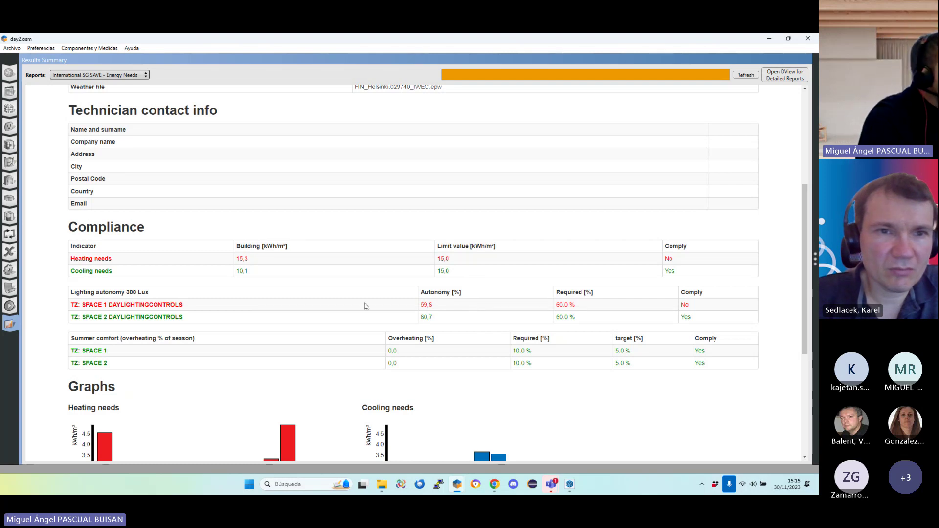
click(768, 38)
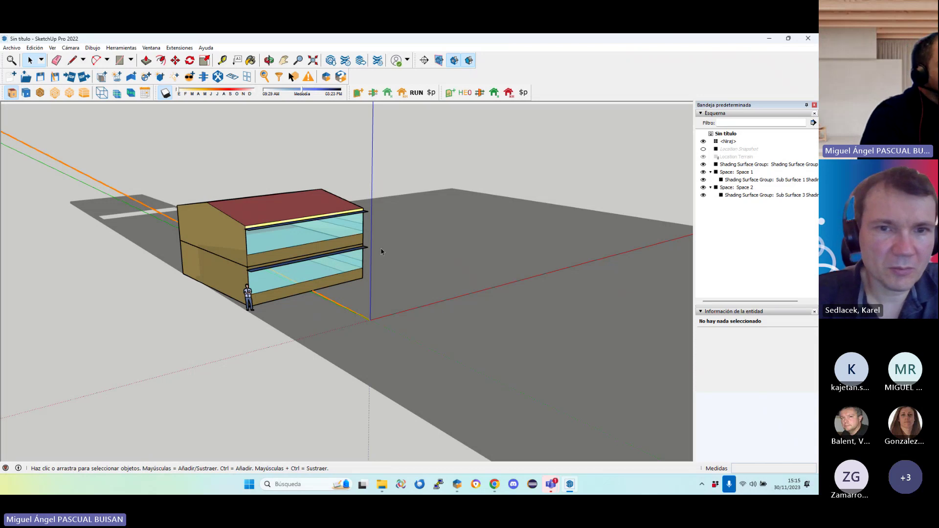
Create a new SGSavel project with the filename dayLighting.osm in the default projects folder
click(181, 48)
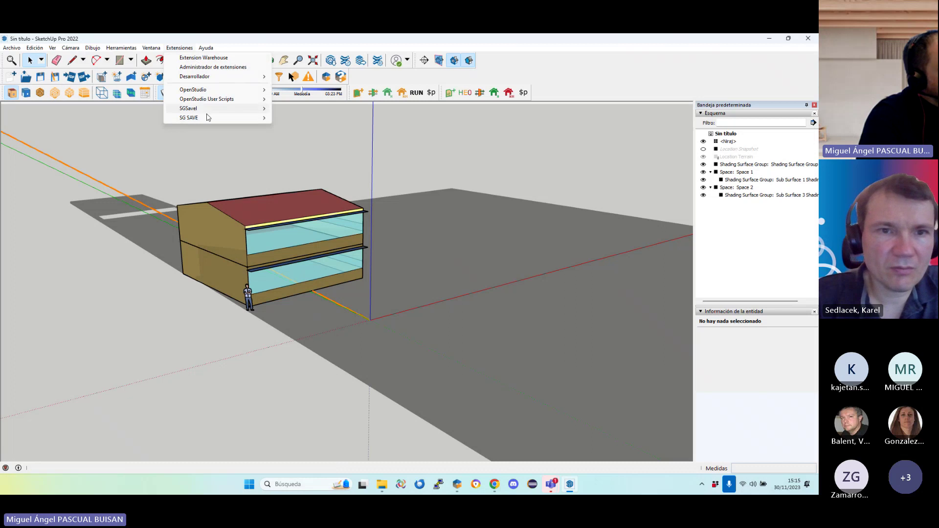
mouse_move(191, 111)
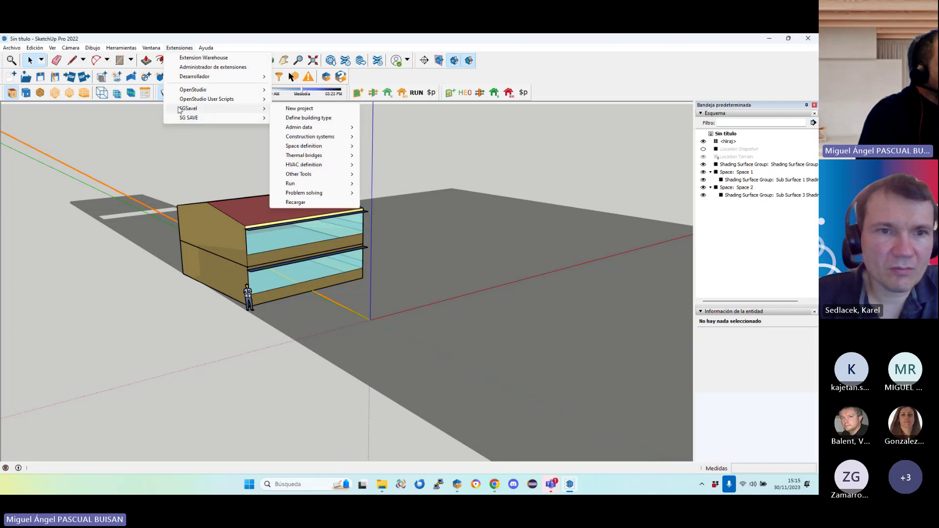
click(299, 108)
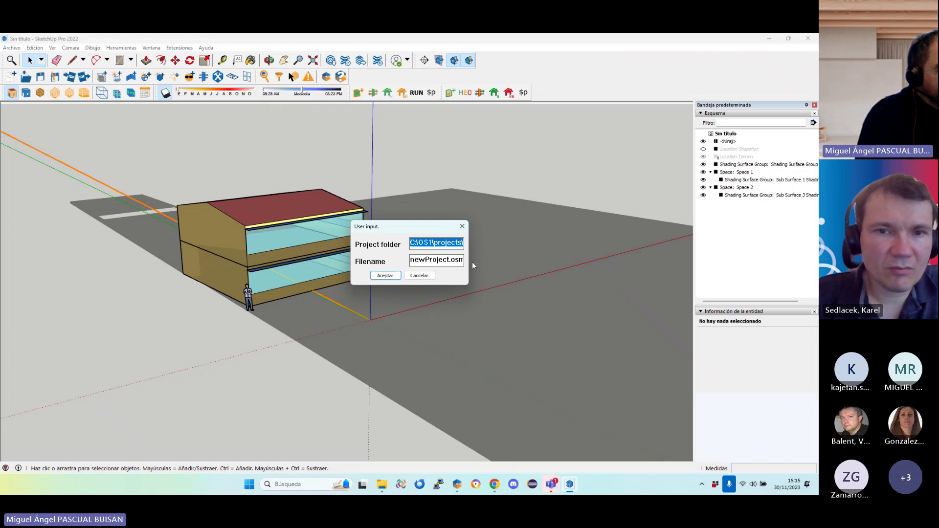
click(451, 261)
drag(451, 261, 410, 261)
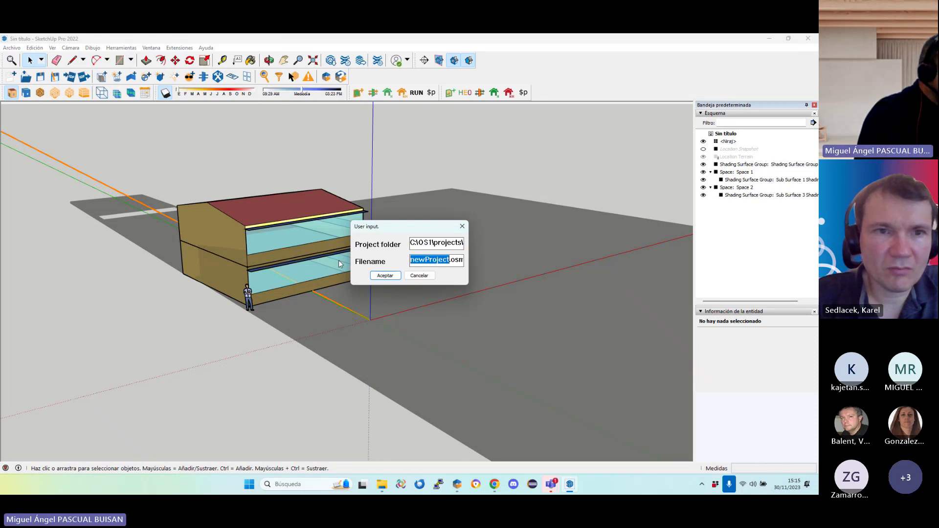
text(dayLightin)
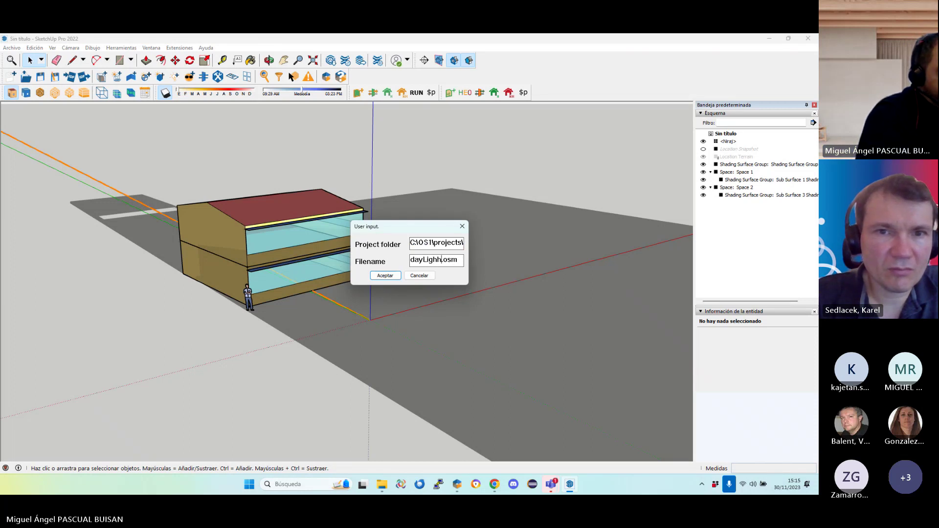
text(g)
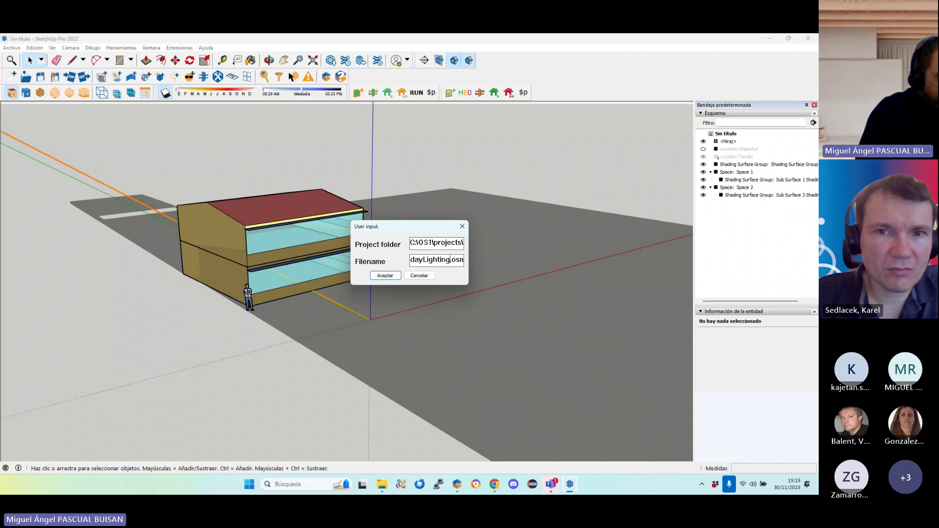
key(Return)
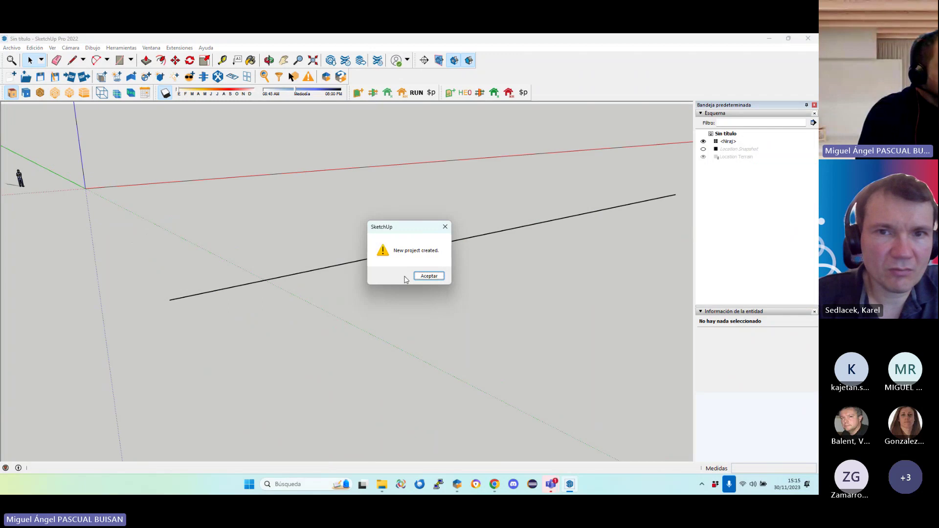
key(Return)
click(296, 281)
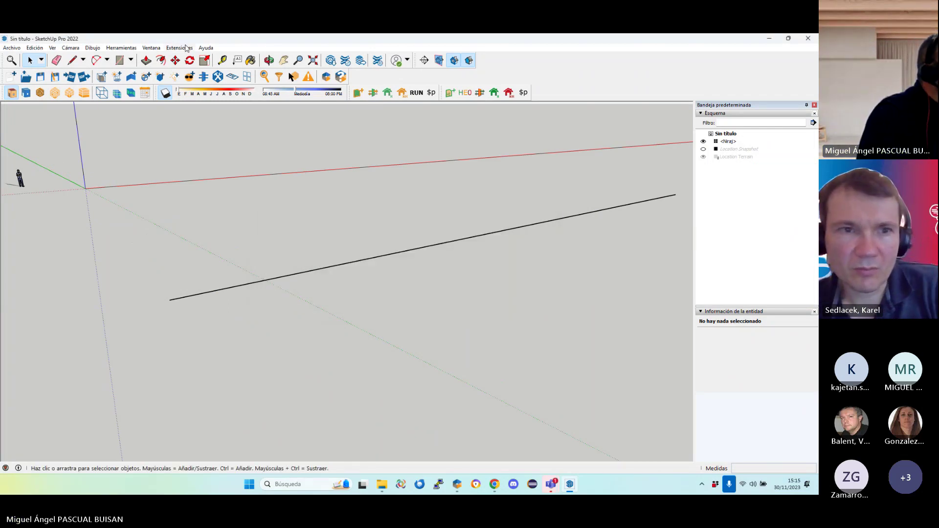
Define the building type with weather data FIN_Helsinki.029740_IWEC.epw, New construction, and an n50 of 0.6 1/hour
click(186, 47)
mouse_move(206, 109)
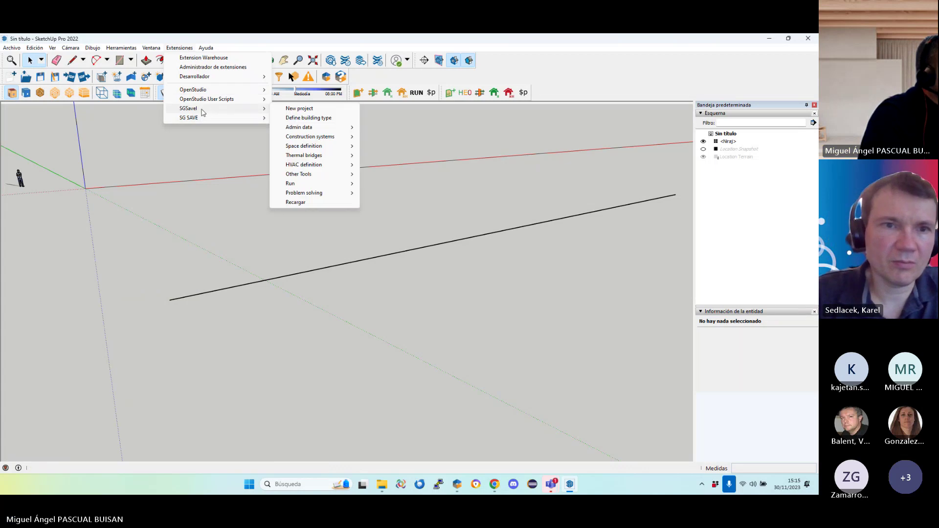
click(318, 120)
click(547, 240)
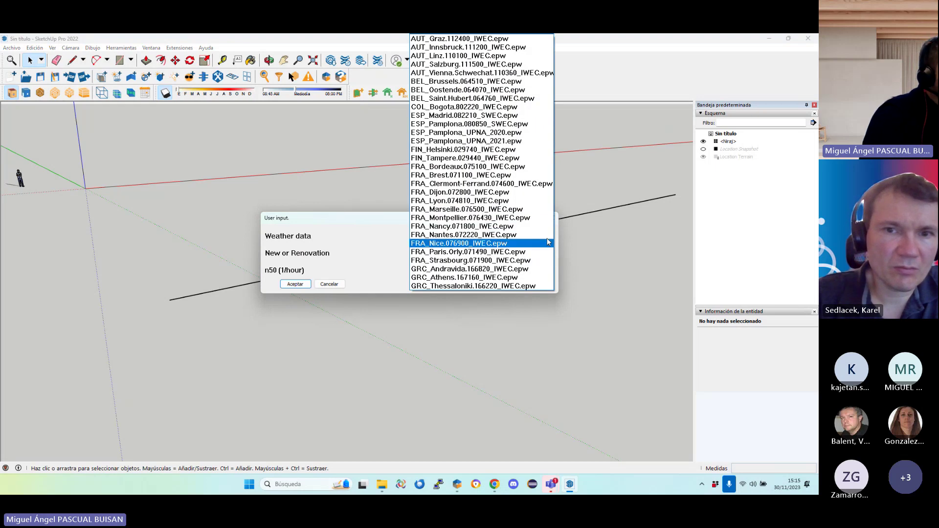
click(526, 151)
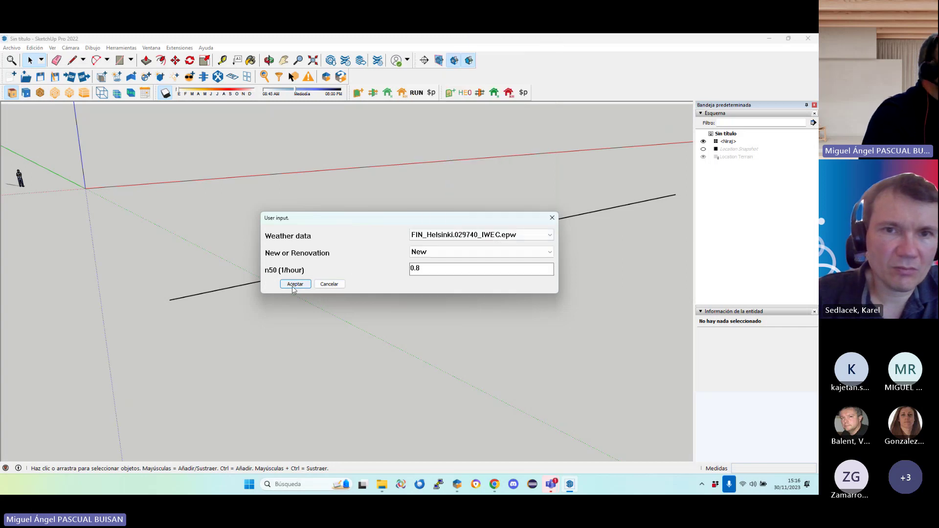
key(BackSpace)
text(6)
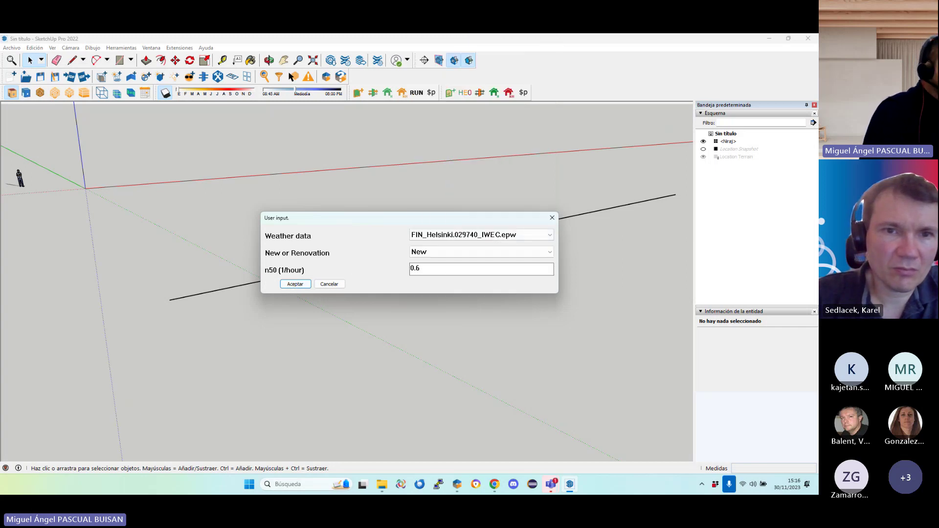
key(Return)
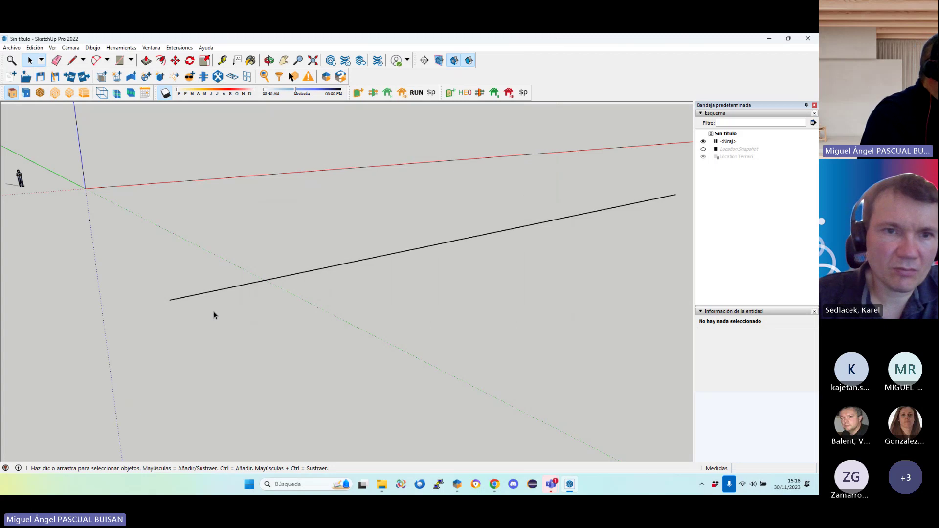
mouse_move(214, 315)
middle_down()
mouse_move(306, 225)
mouse_move(344, 296)
mouse_move(541, 276)
middle_up()
scroll(540, 277, up, 1)
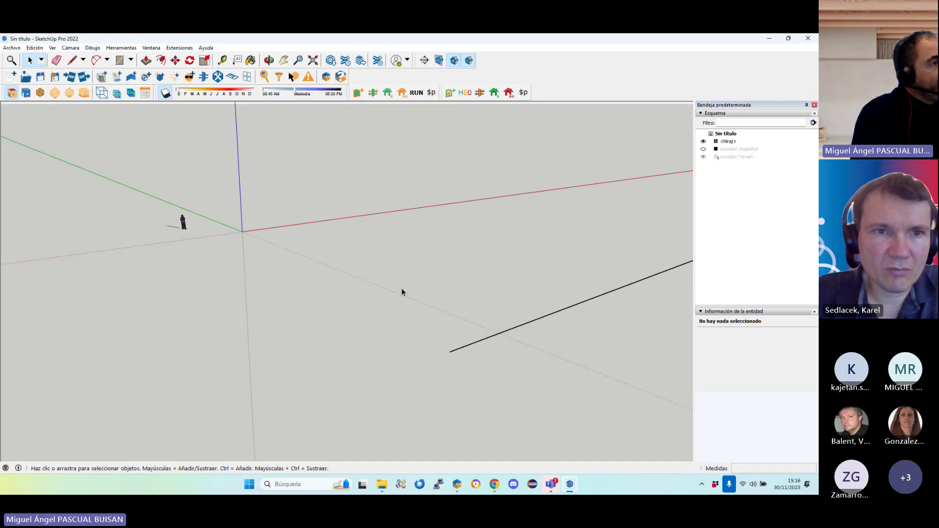
middle_drag(339, 218, 386, 264)
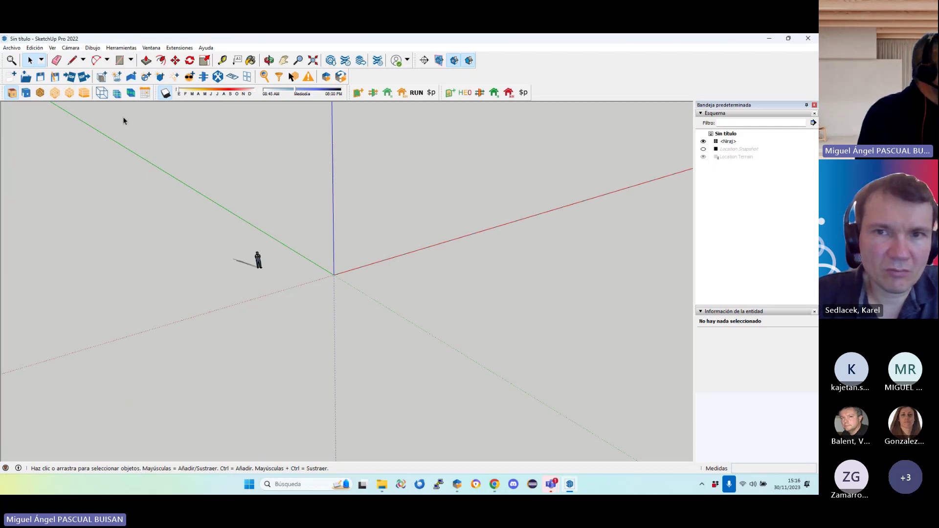
Create a new space with its origin on the red axis and draw a 2 × 6 m floor rectangle from that origin
click(103, 78)
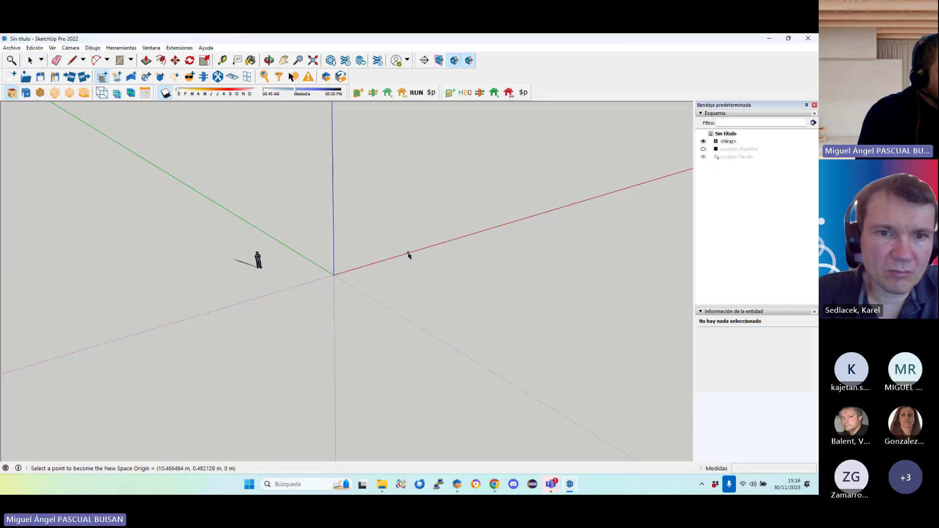
click(399, 254)
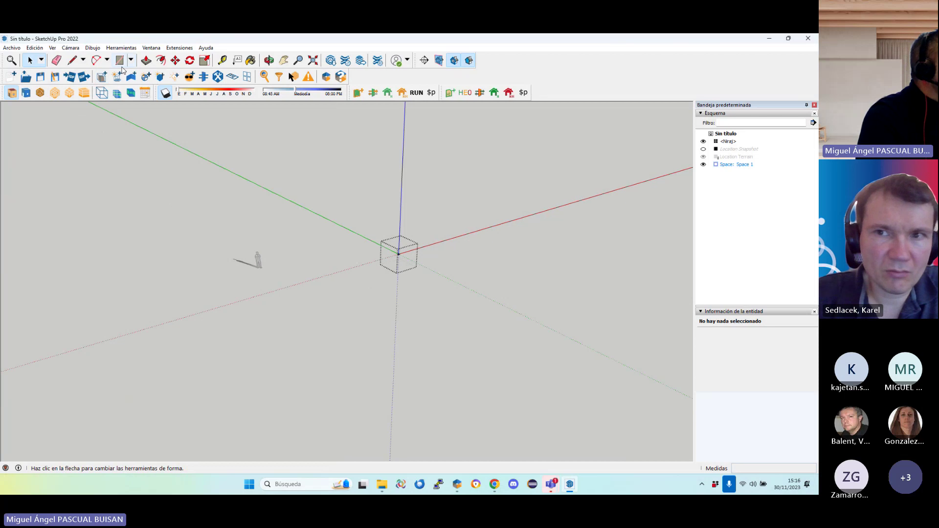
click(120, 59)
click(399, 253)
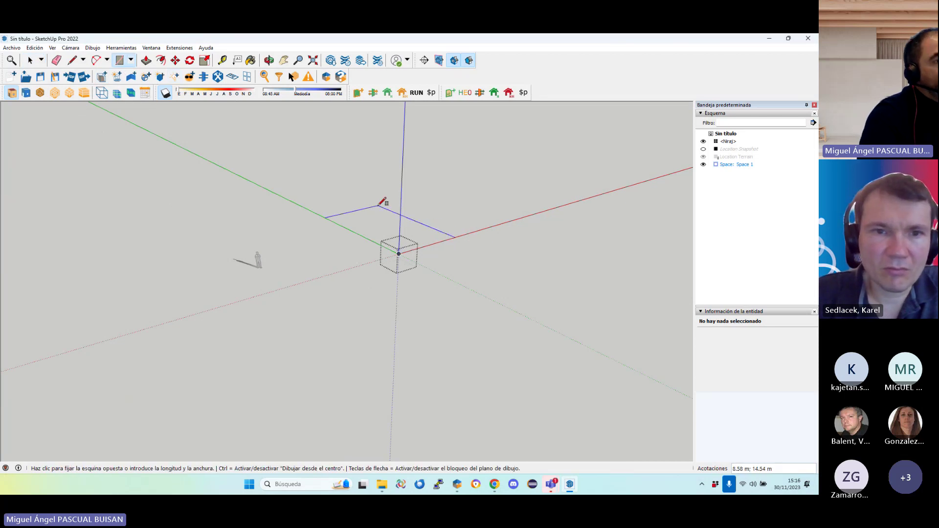
text(2;)
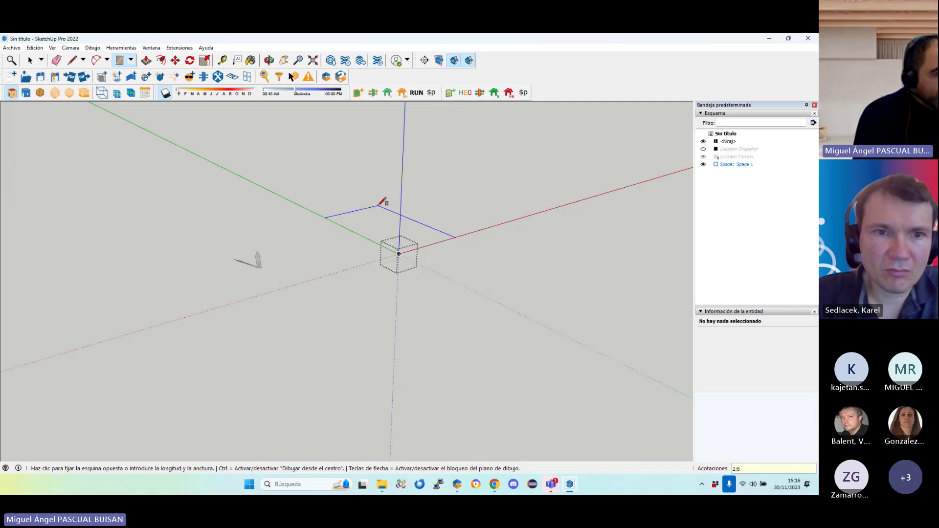
text(6)
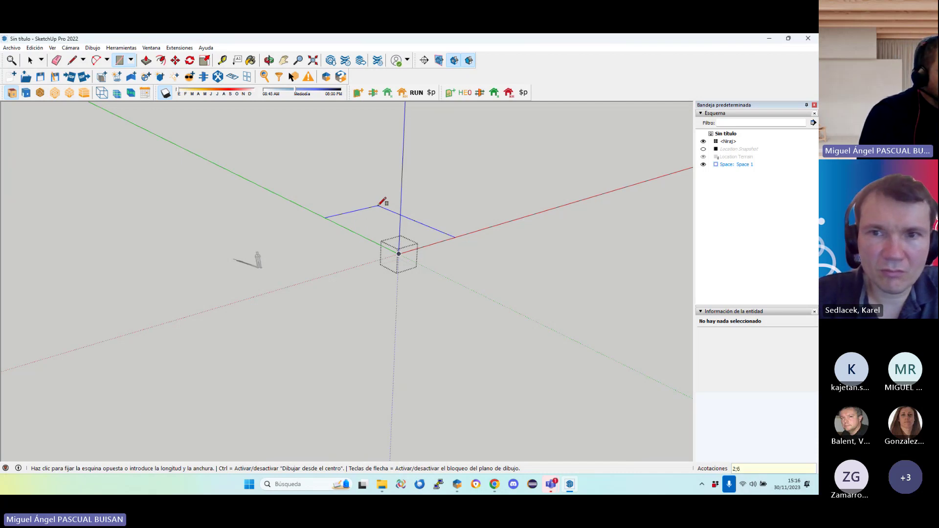
key(Return)
Extrude the floor rectangle upward about 3 m into a box and leave the space's editing mode
middle_drag(383, 201, 361, 274)
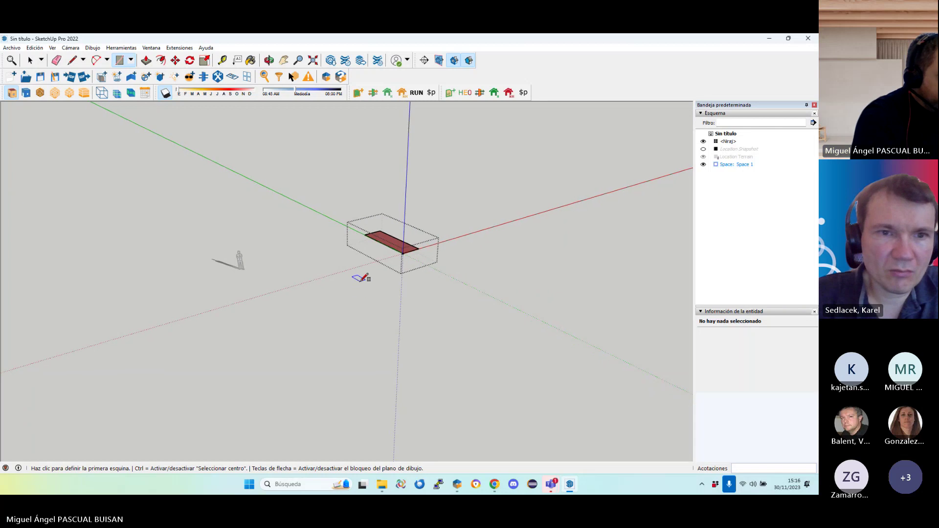
key(p)
click(376, 239)
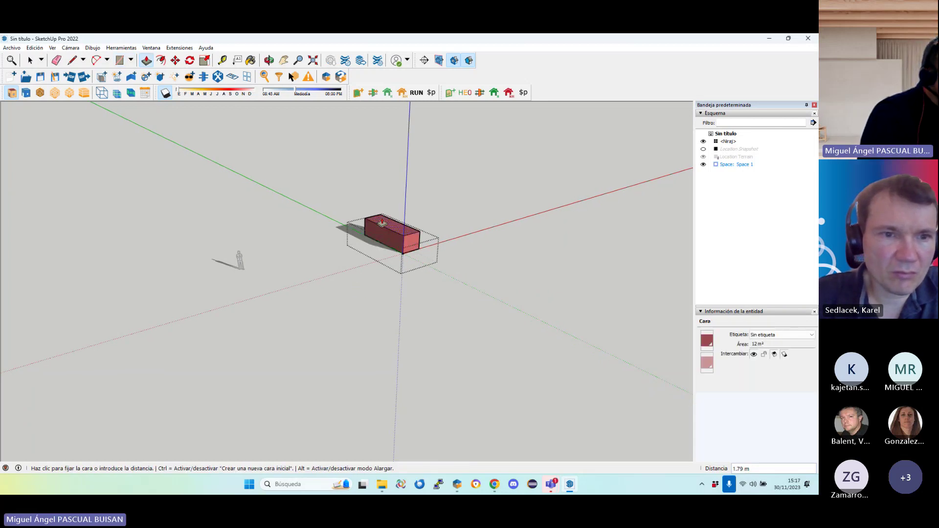
click(384, 208)
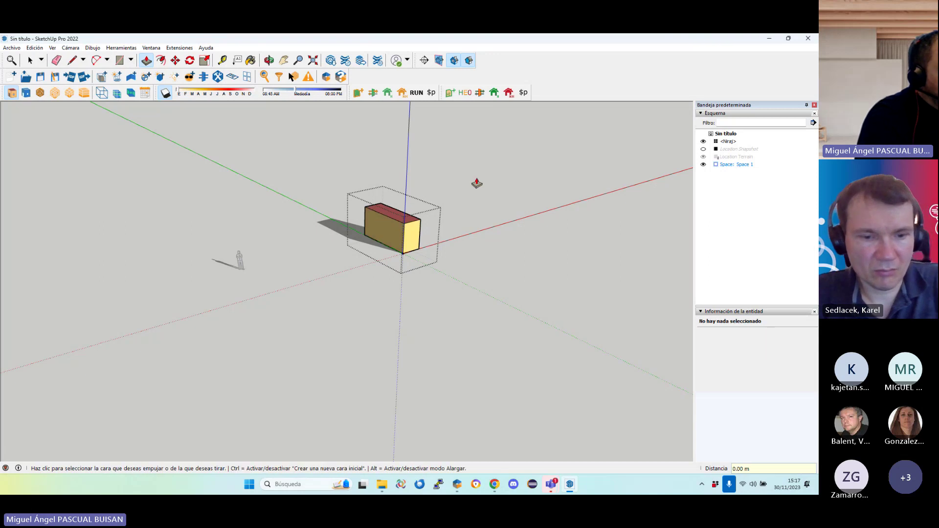
scroll(477, 183, up, 3)
key(space)
scroll(418, 274, up, 3)
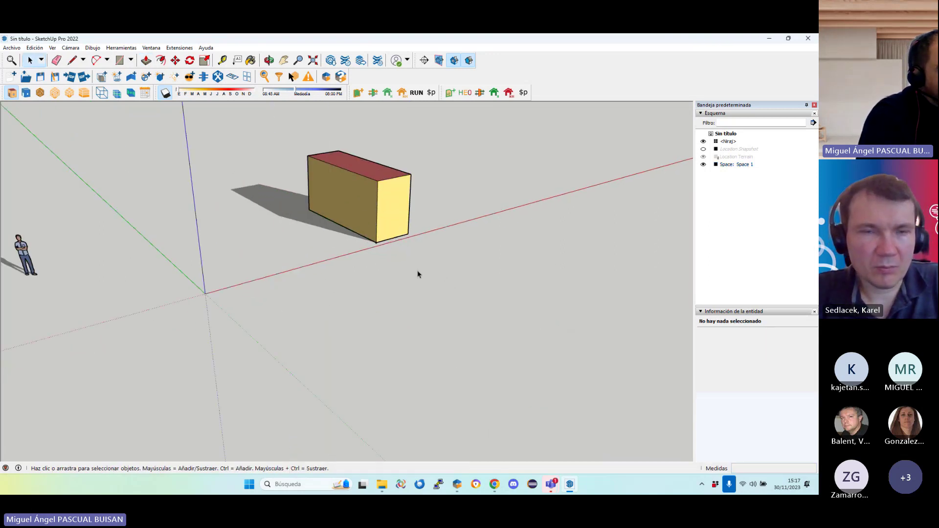
Add a window to the box's short front wall with SGSavel, window-to-wall ratio 0.6, offset 0.8 m from the floor
double_click(391, 198)
click(390, 205)
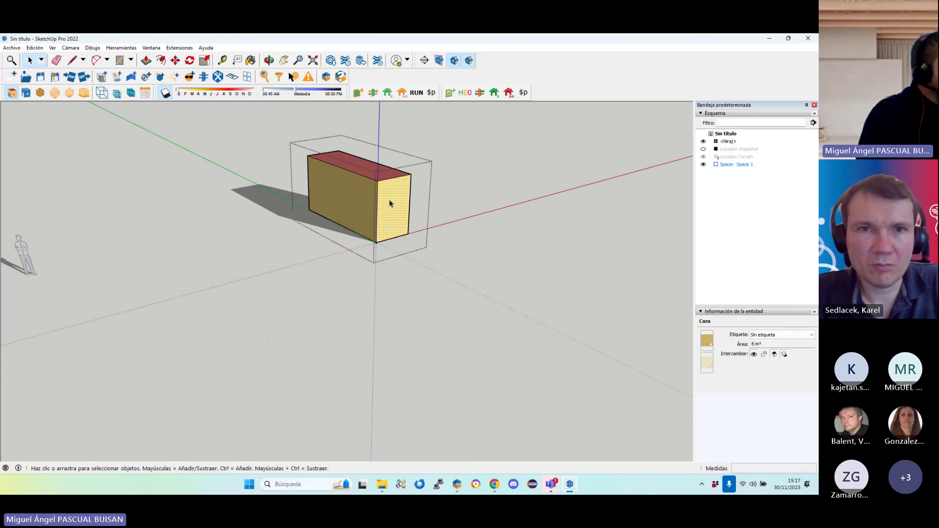
right_click(390, 206)
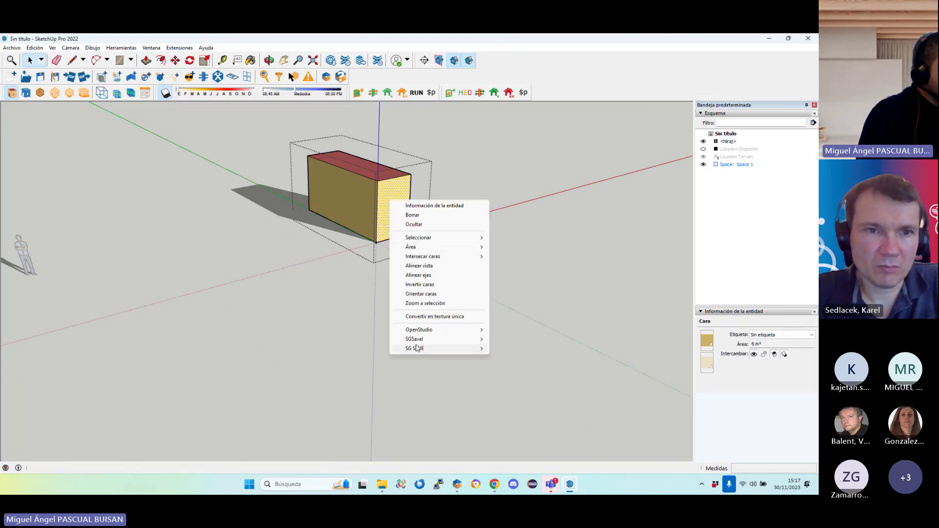
click(180, 48)
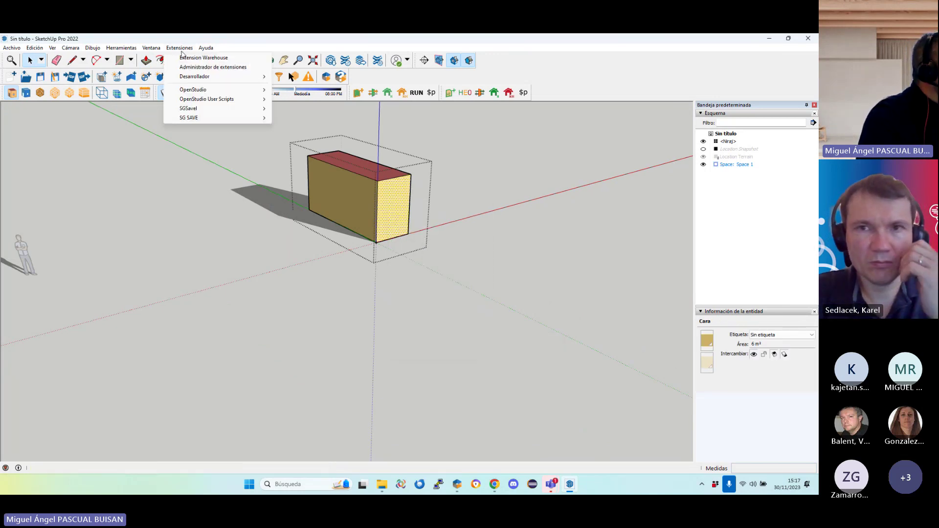
mouse_move(230, 108)
mouse_move(317, 168)
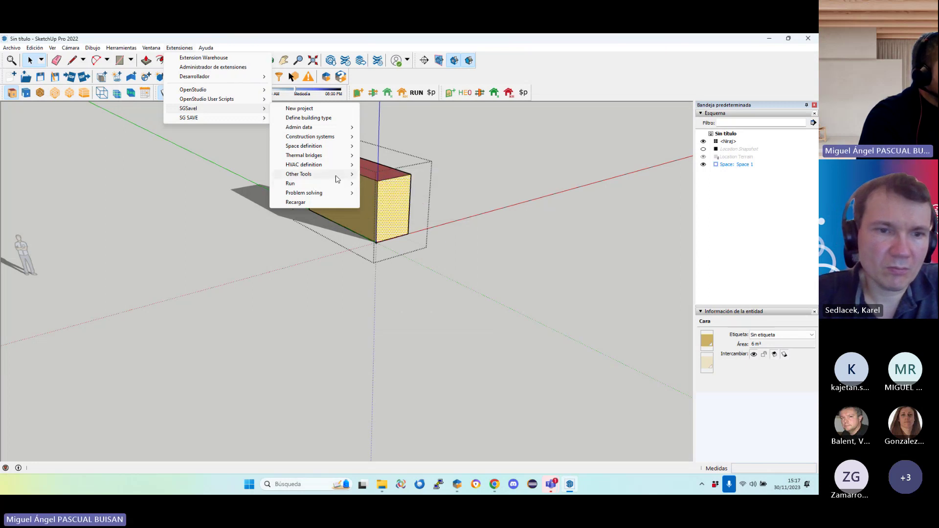
mouse_move(401, 183)
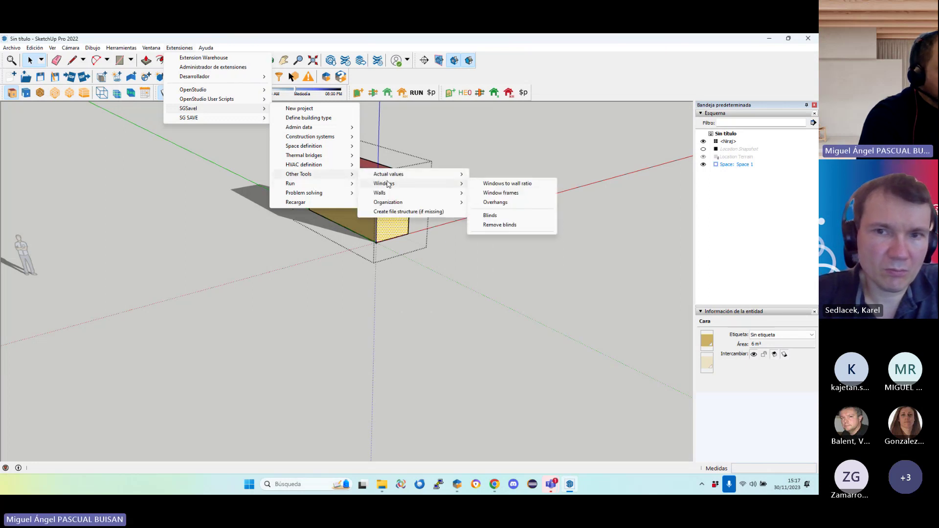
click(499, 185)
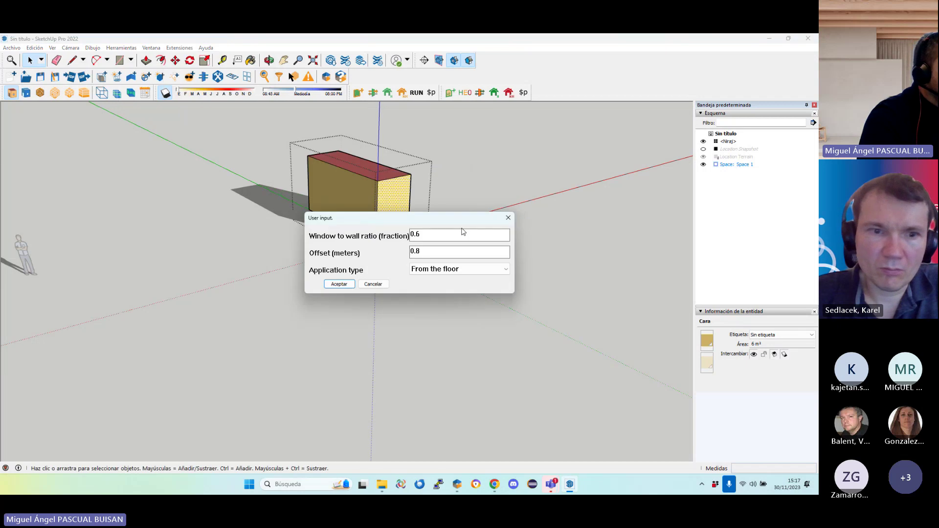
click(340, 283)
middle_drag(382, 284, 388, 203)
click(405, 239)
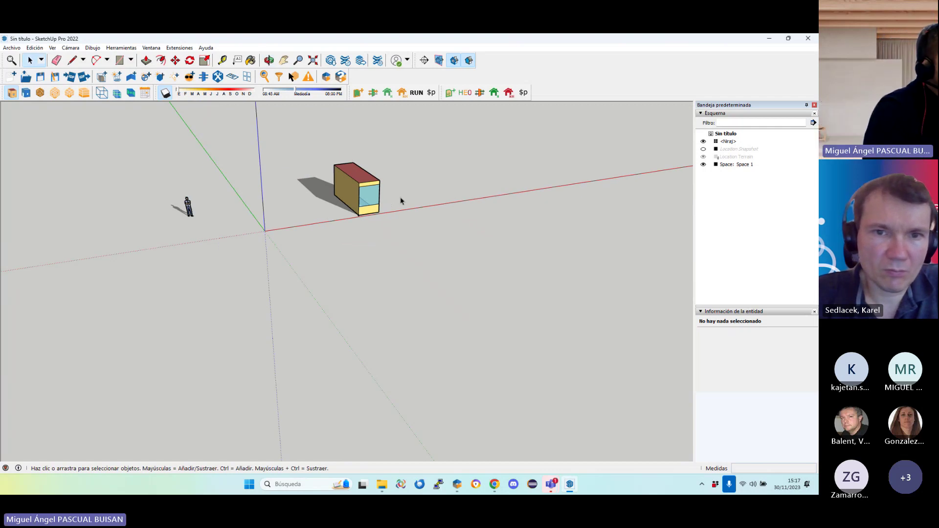
Define Space 1 as contributing to the reference size: SPACECAT_RES_LIV, Heating and Cooling, High insulated, height 2.5 m, lights power 0 W/m2
middle_drag(401, 199, 327, 170)
right_click(345, 171)
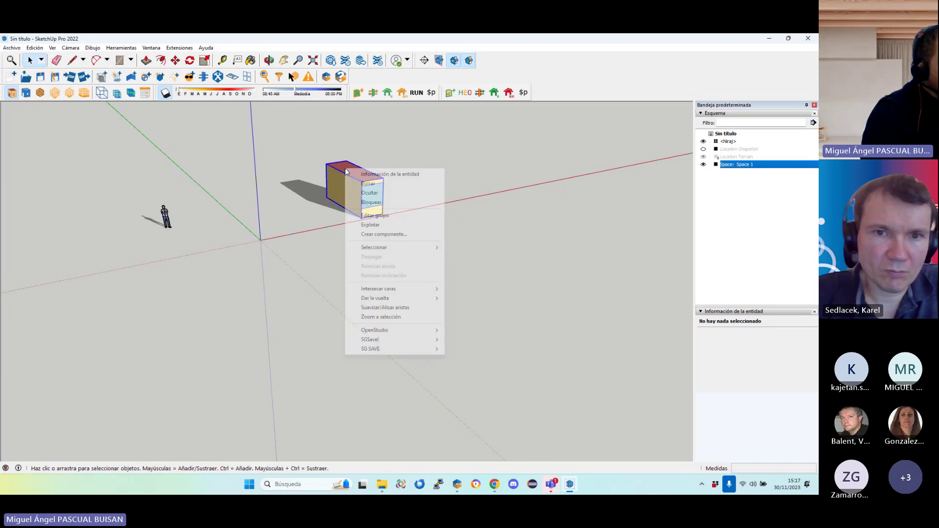
mouse_move(392, 339)
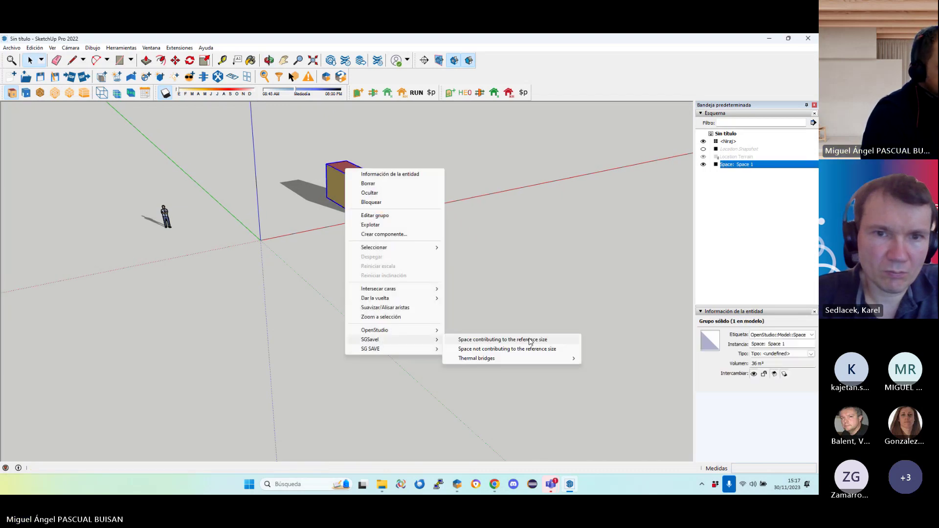
click(529, 340)
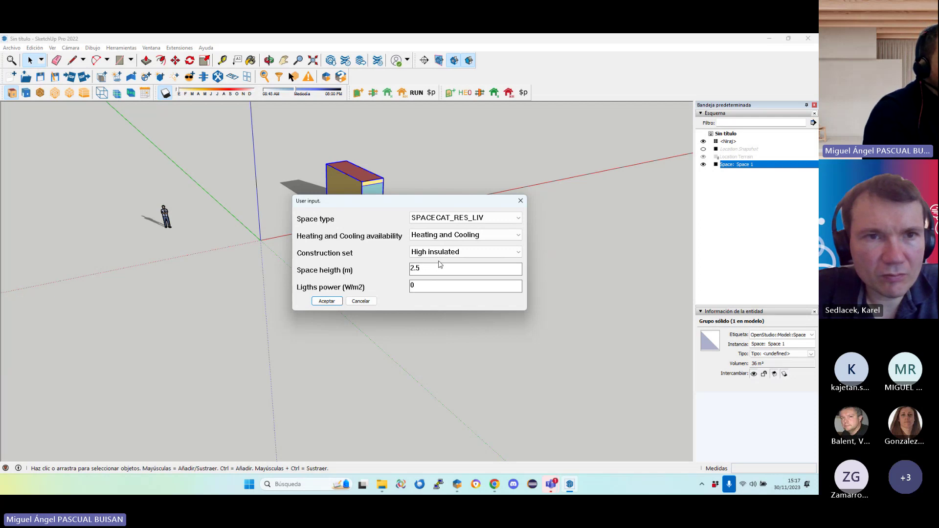
click(329, 302)
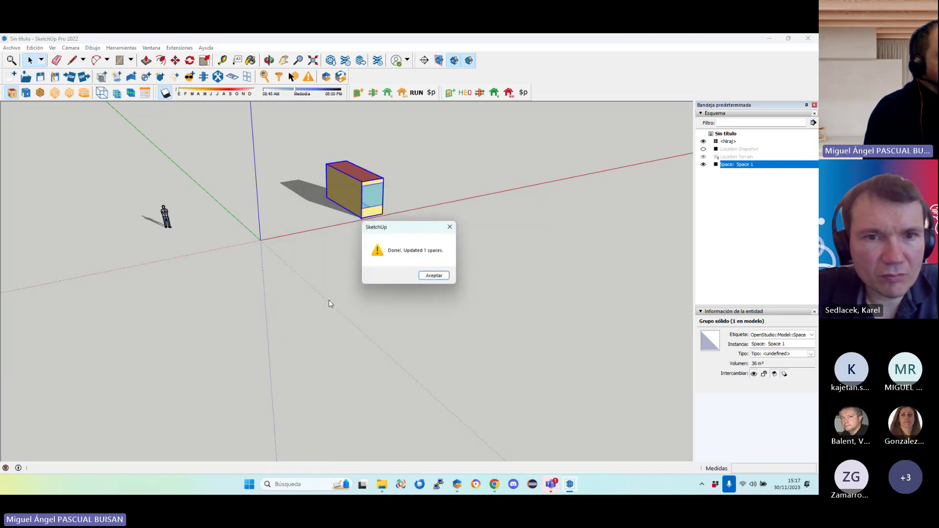
click(430, 276)
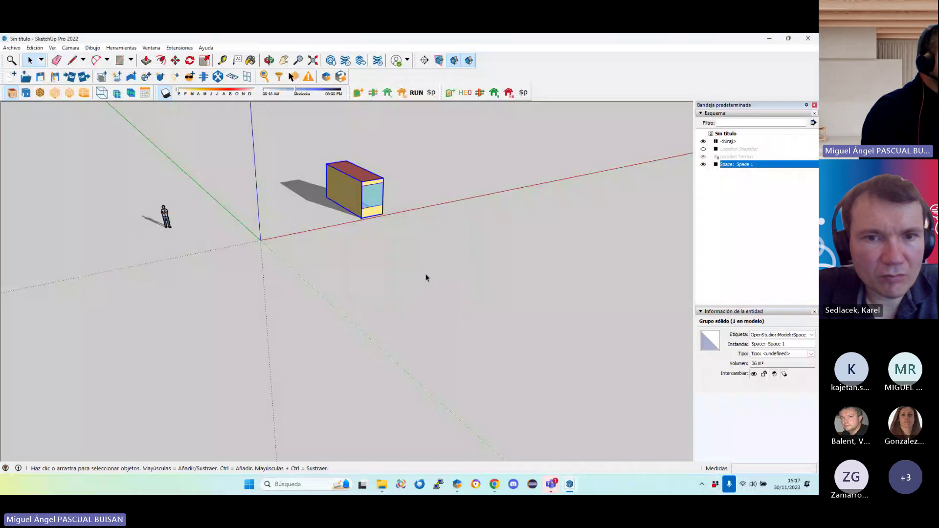
Examine the finished space from several sides, including its glazed front and its shadow
middle_drag(267, 216, 363, 180)
scroll(300, 157, up, 2)
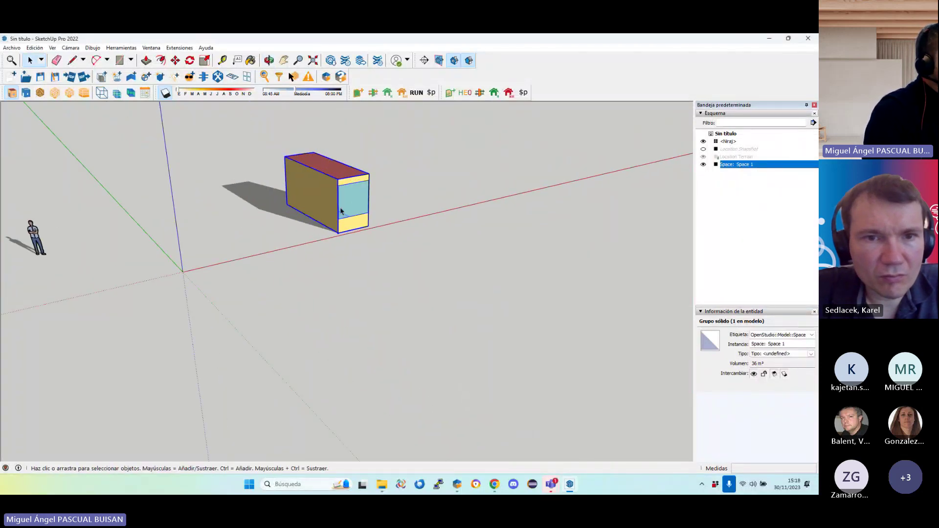
key(o)
scroll(392, 215, down, 1)
scroll(194, 240, down, 1)
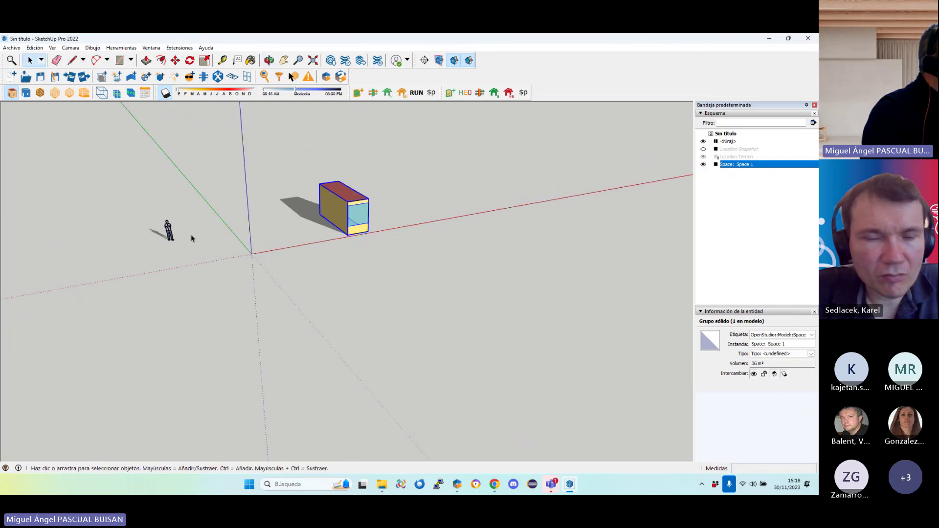
scroll(287, 249, down, 1)
middle_drag(287, 249, 475, 247)
key(space)
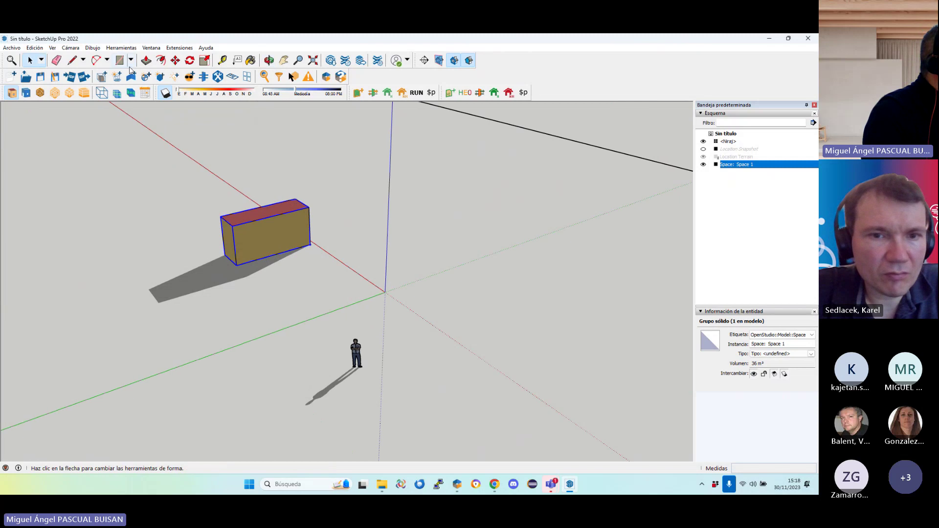
middle_drag(407, 164, 559, 314)
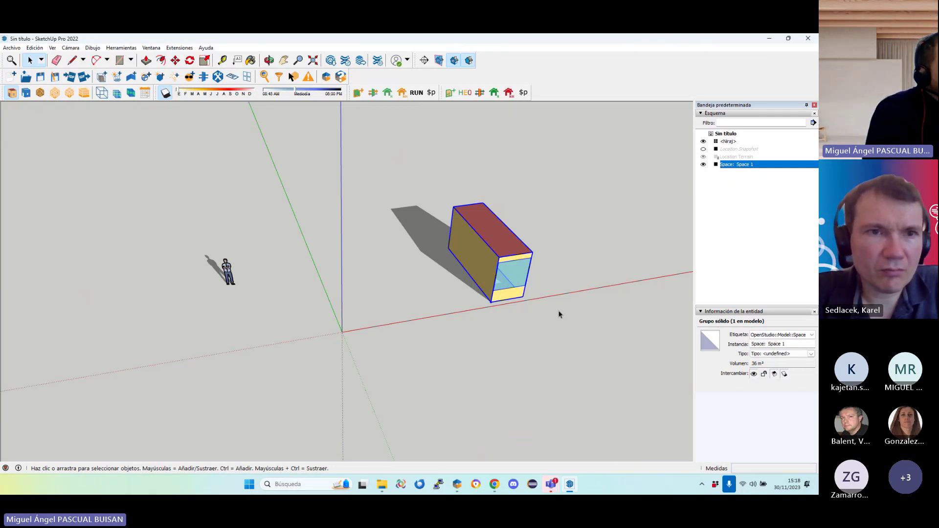
middle_drag(566, 291, 587, 300)
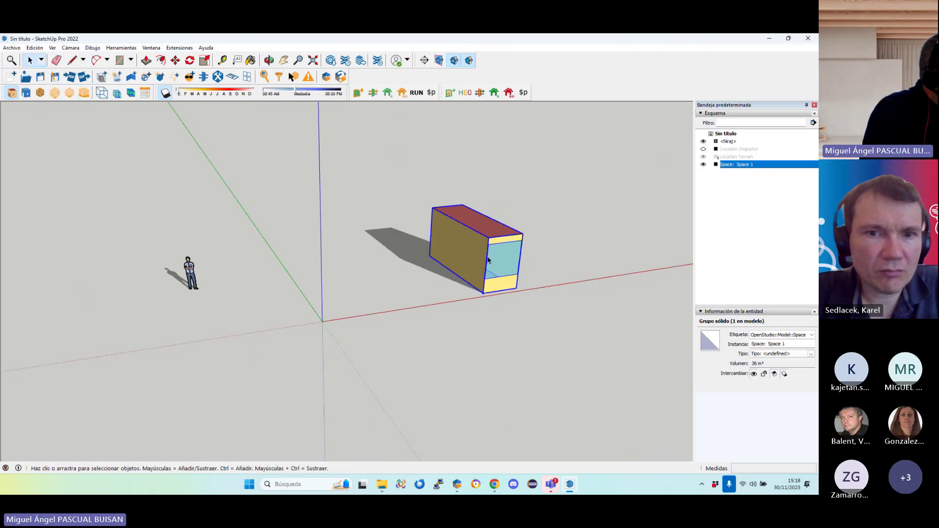
middle_drag(487, 260, 343, 259)
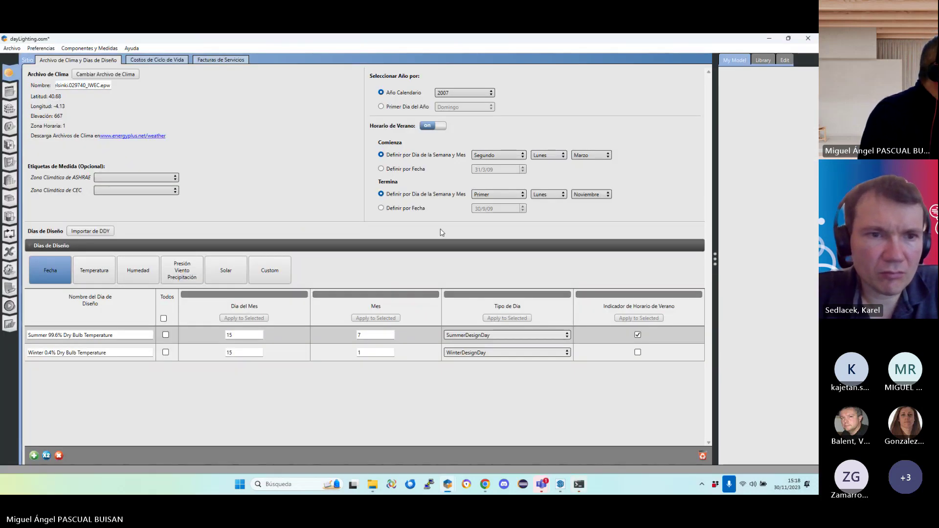
Run the dayLighting.osm simulation in the OpenStudio application and open the International SG SAVE - Energy Needs report
click(10, 306)
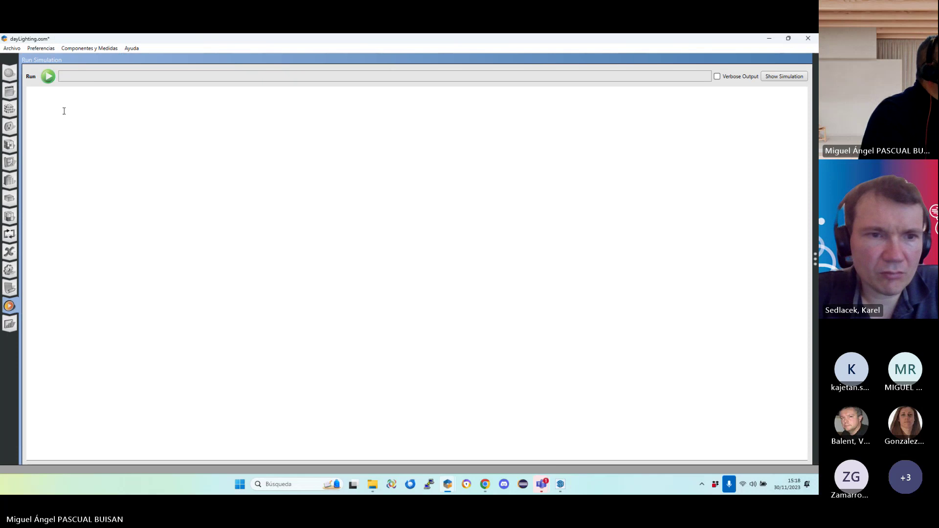
click(47, 77)
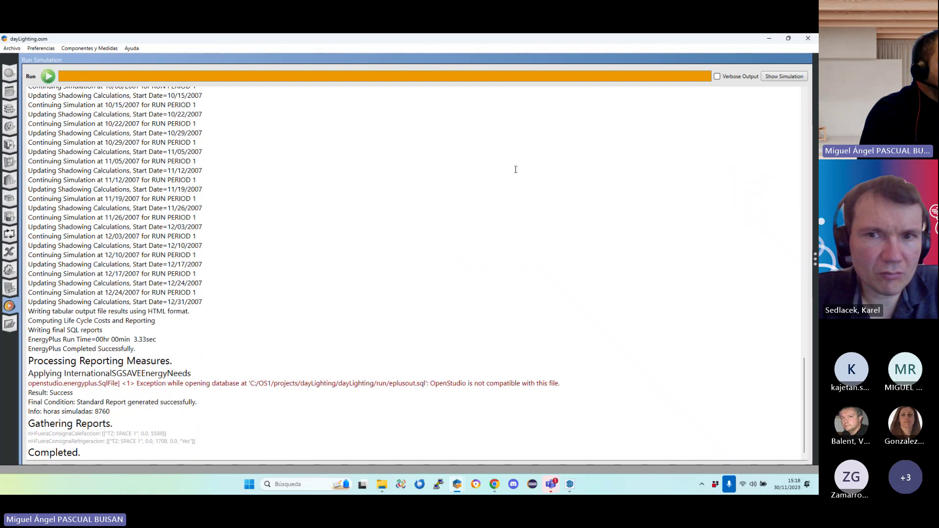
click(10, 324)
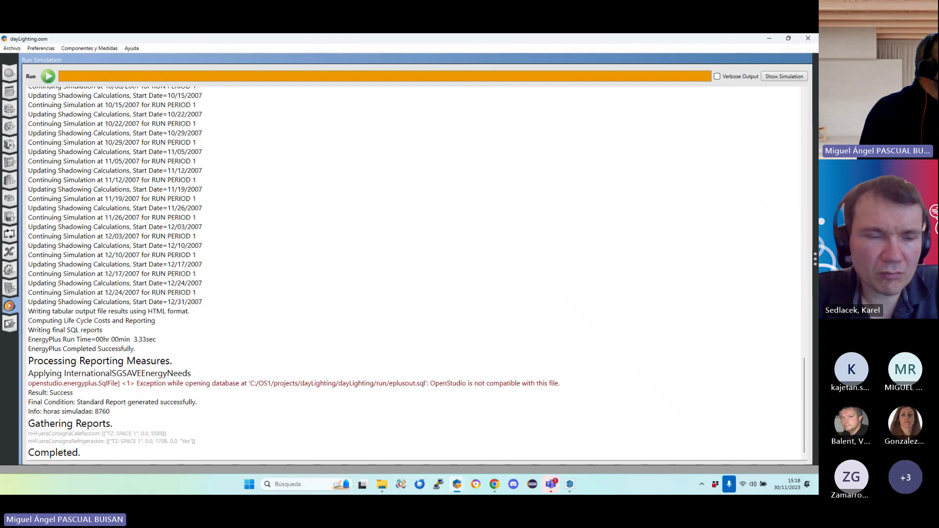
click(99, 75)
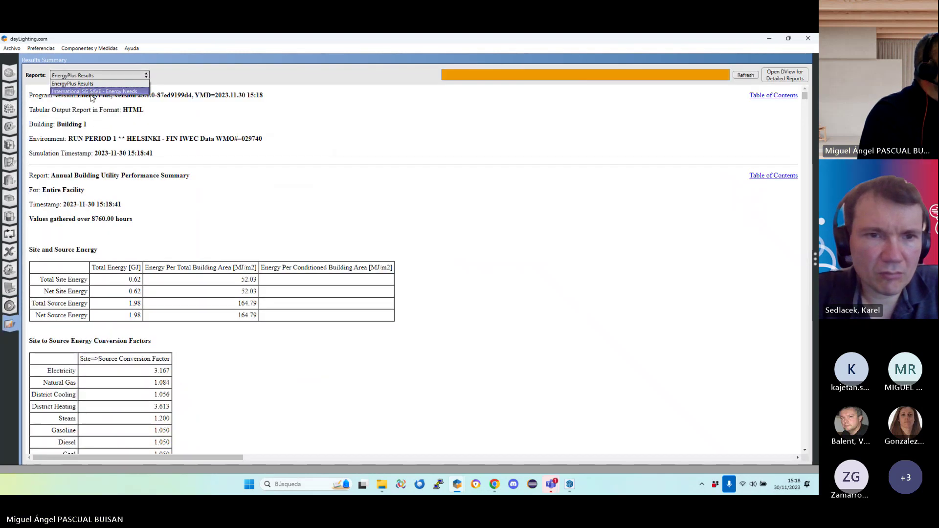
click(90, 89)
Review the report's compliance section, comparing the Space 1 lighting autonomy at 300 lux with the required percentage
scroll(304, 284, down, 5)
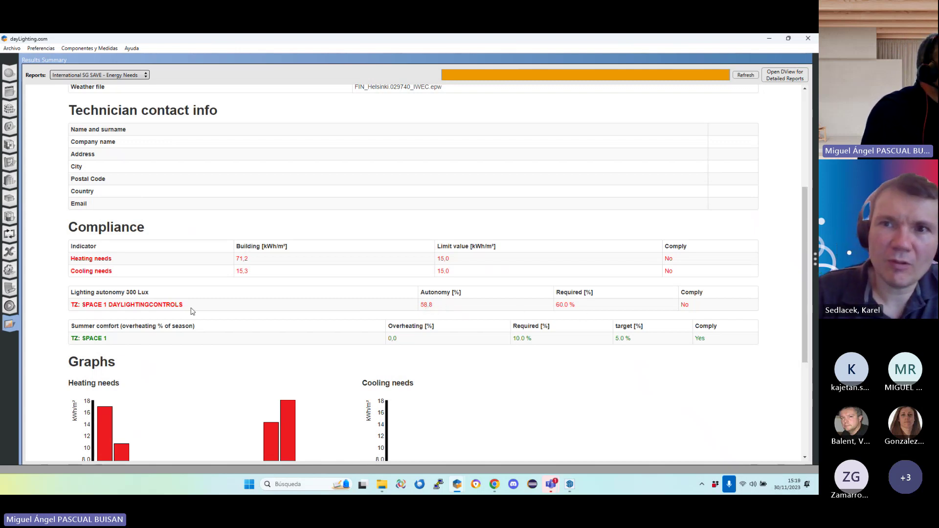
drag(121, 304, 135, 305)
drag(209, 308, 558, 305)
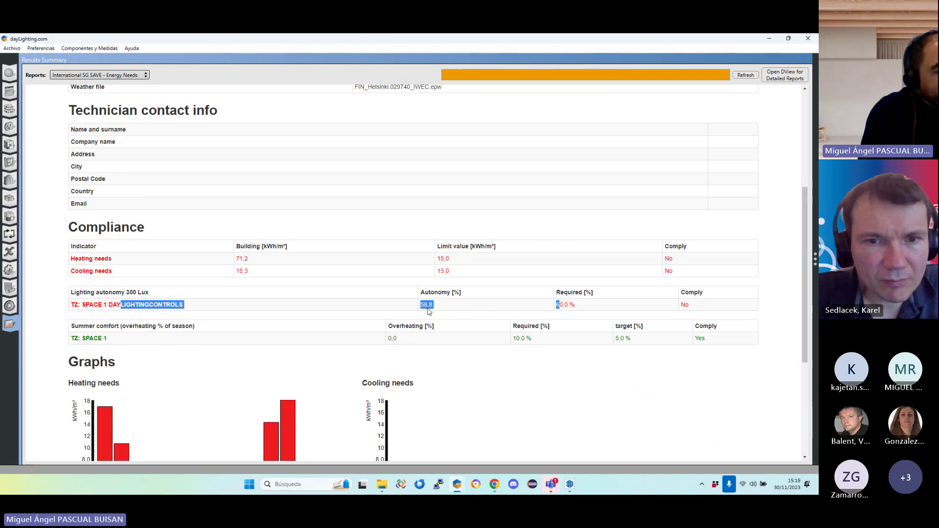
scroll(410, 324, up, 1)
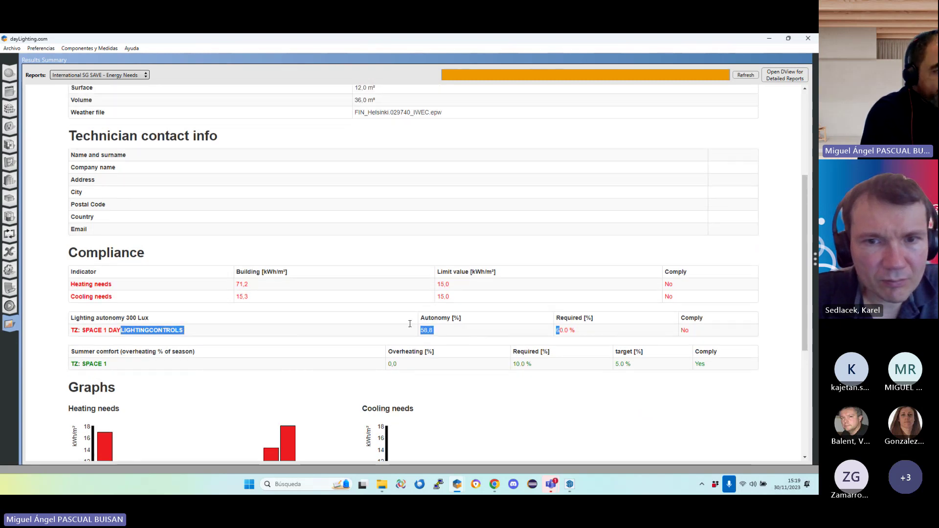
scroll(410, 324, up, 1)
scroll(501, 330, down, 2)
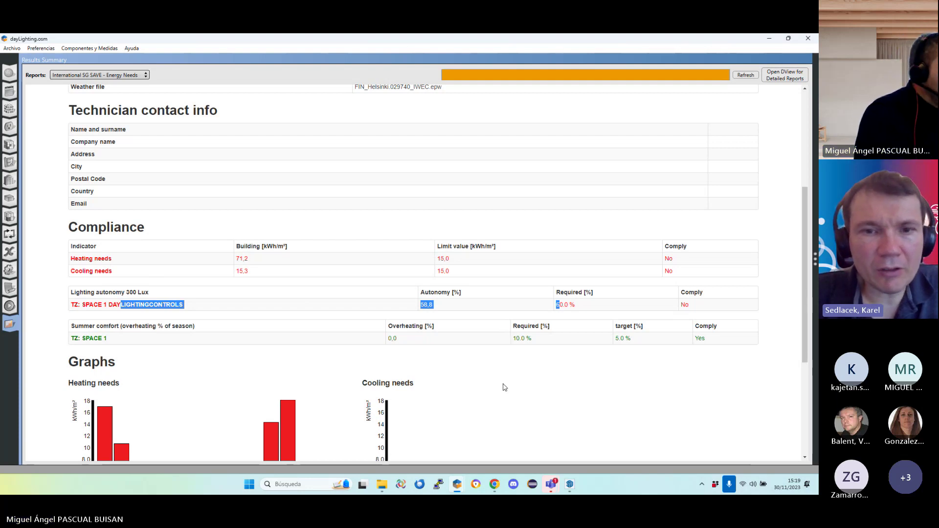
Switch back to SketchUp and reload the dayLighting.osm model updated by the other application
click(770, 39)
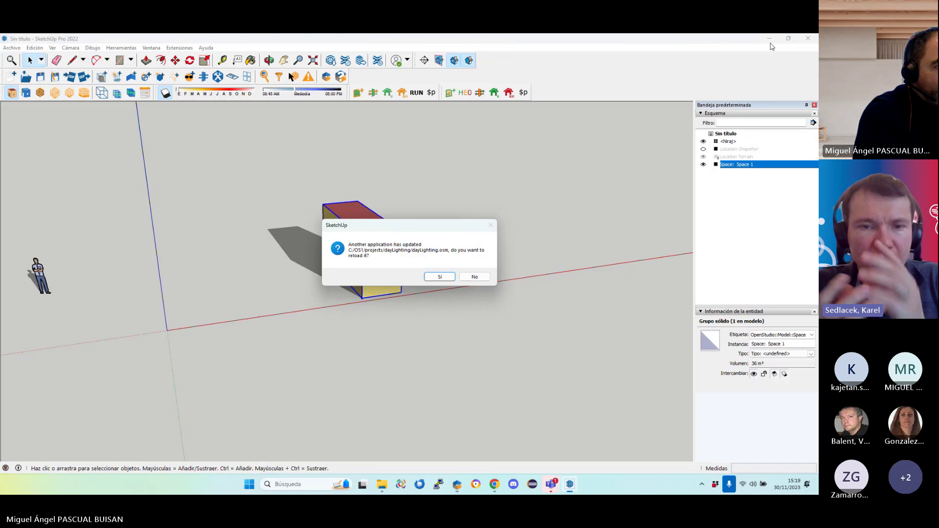
click(440, 276)
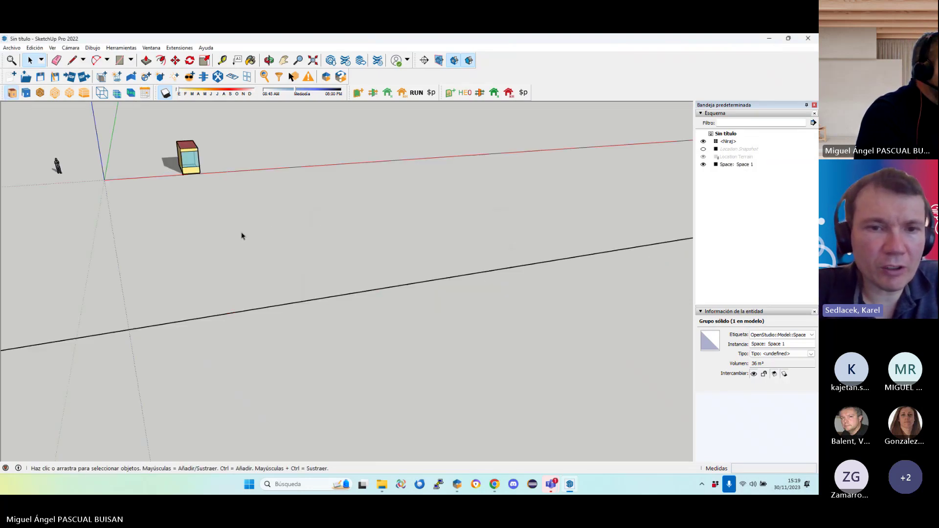
Move the lower edge of the window in Space 1's front wall down by about 0.27 m
middle_drag(241, 235, 374, 268)
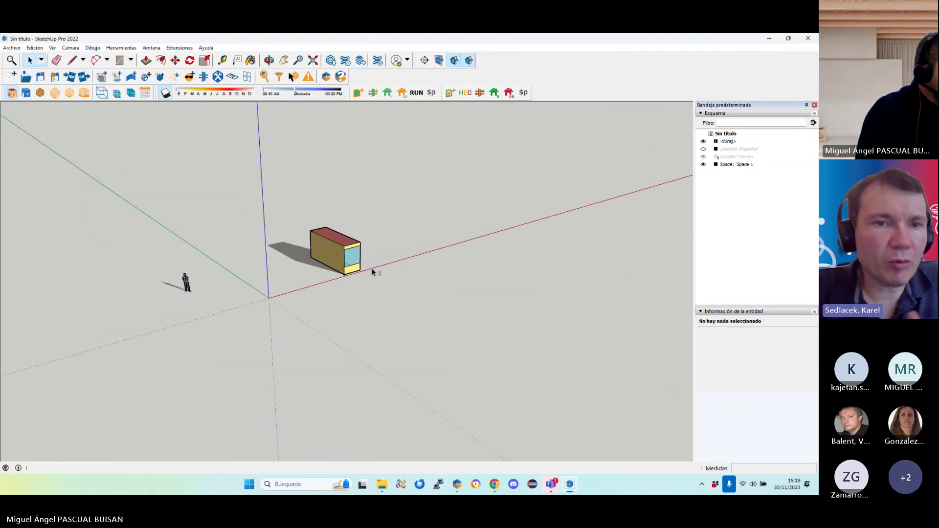
scroll(343, 254, up, 3)
click(345, 250)
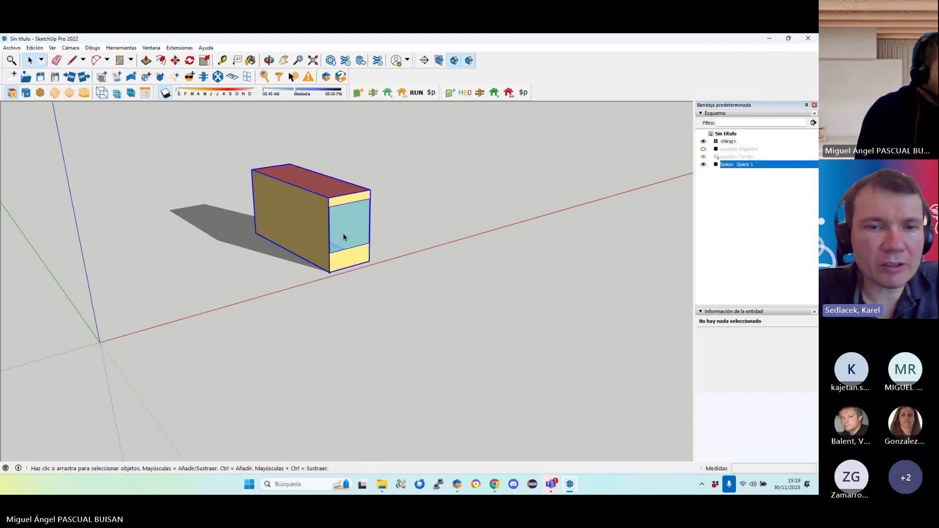
double_click(344, 236)
click(343, 245)
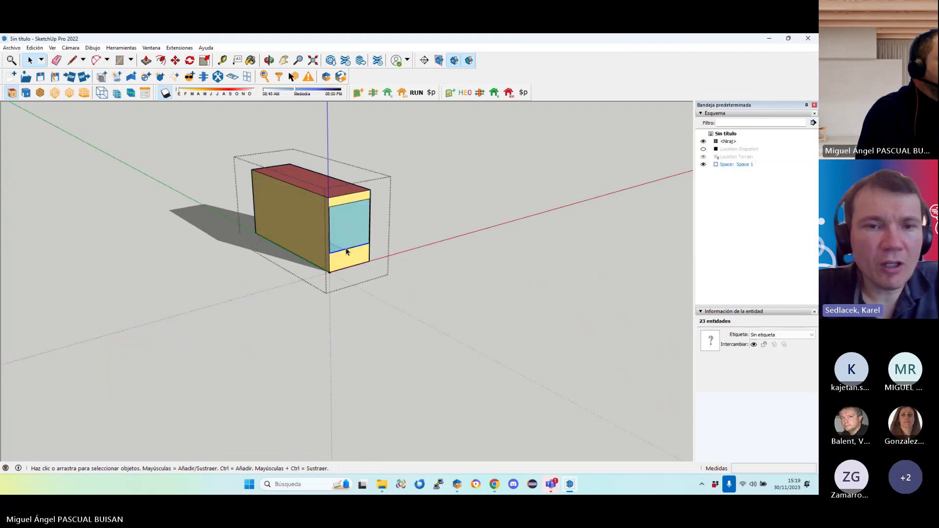
click(347, 250)
key(m)
scroll(345, 249, up, 1)
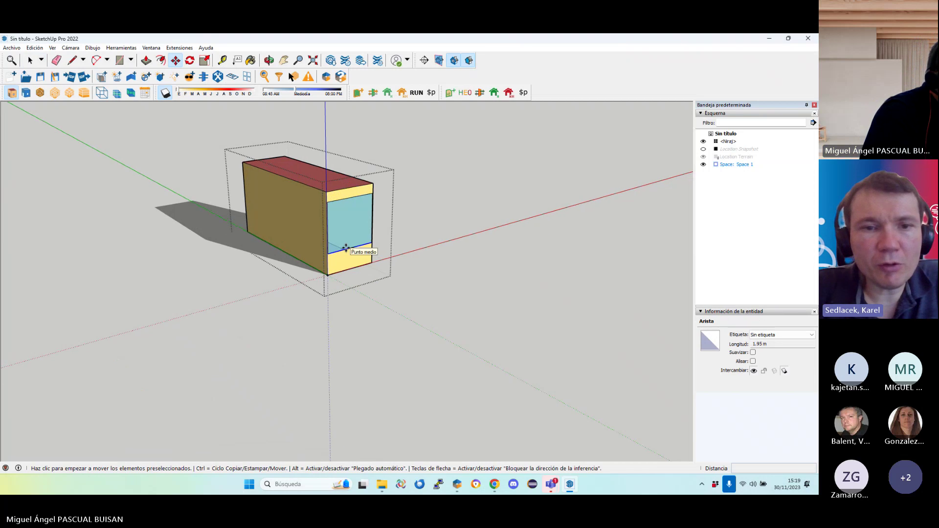
click(346, 249)
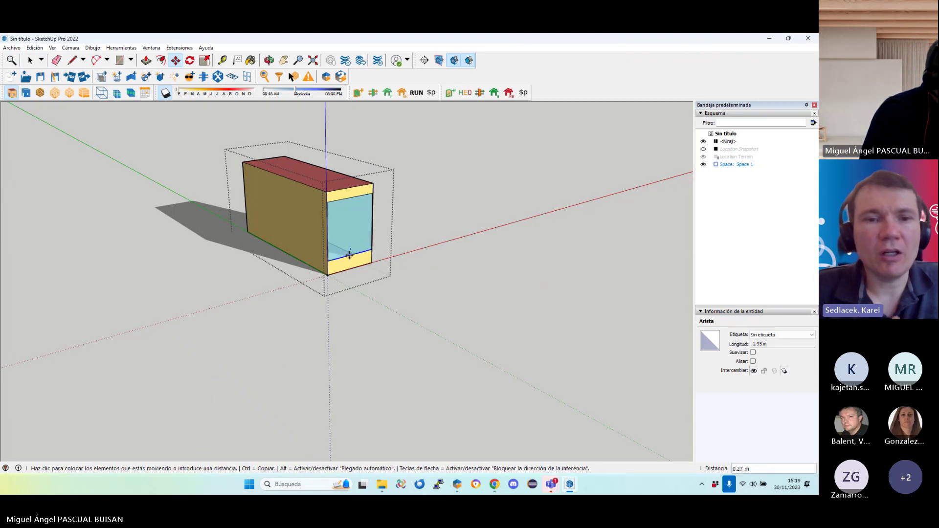
click(351, 255)
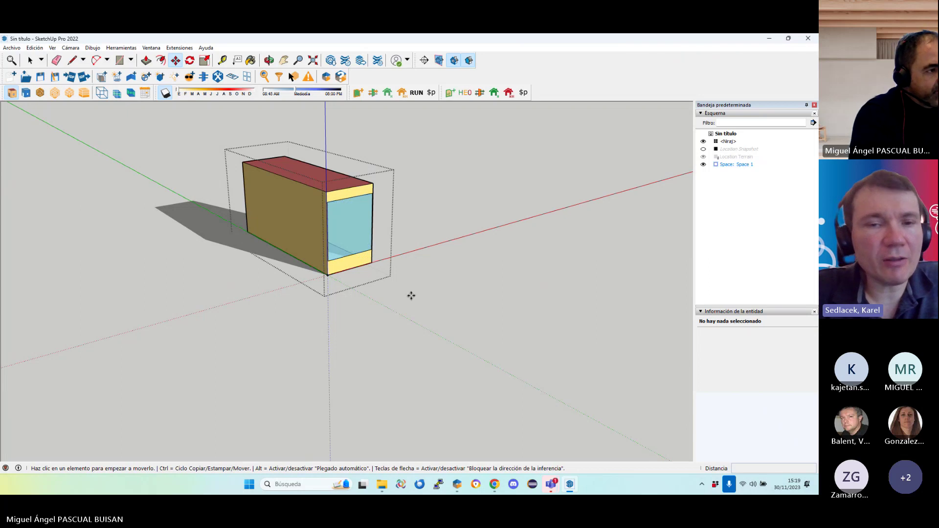
key(space)
click(431, 299)
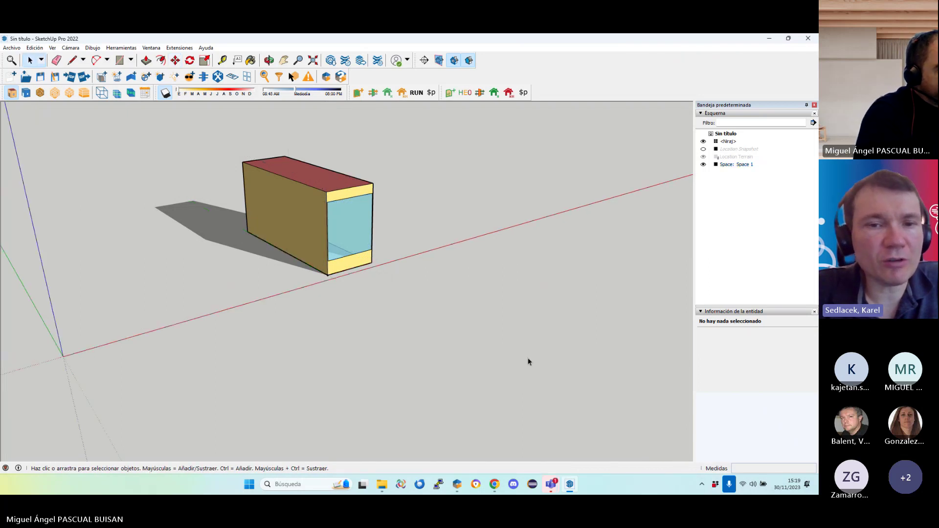
middle_drag(528, 362, 477, 261)
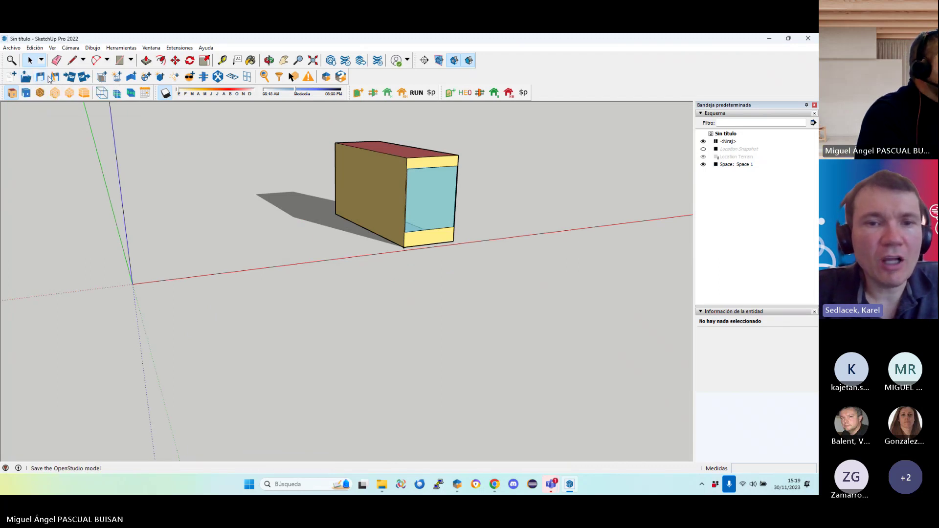
click(26, 77)
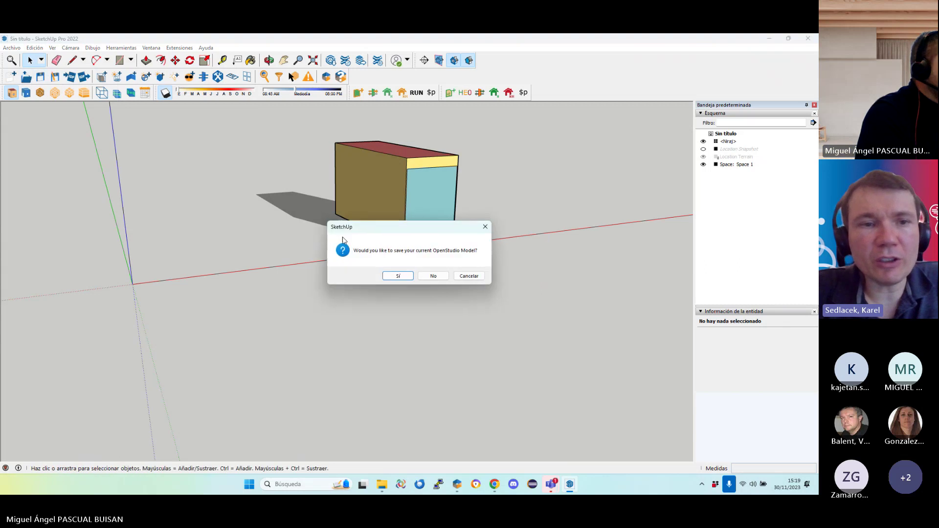
click(434, 276)
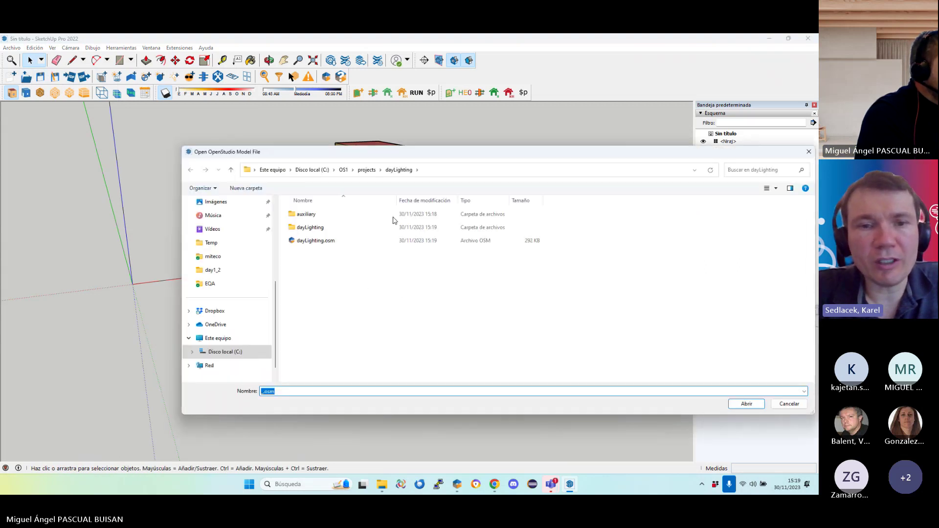
drag(725, 156, 578, 170)
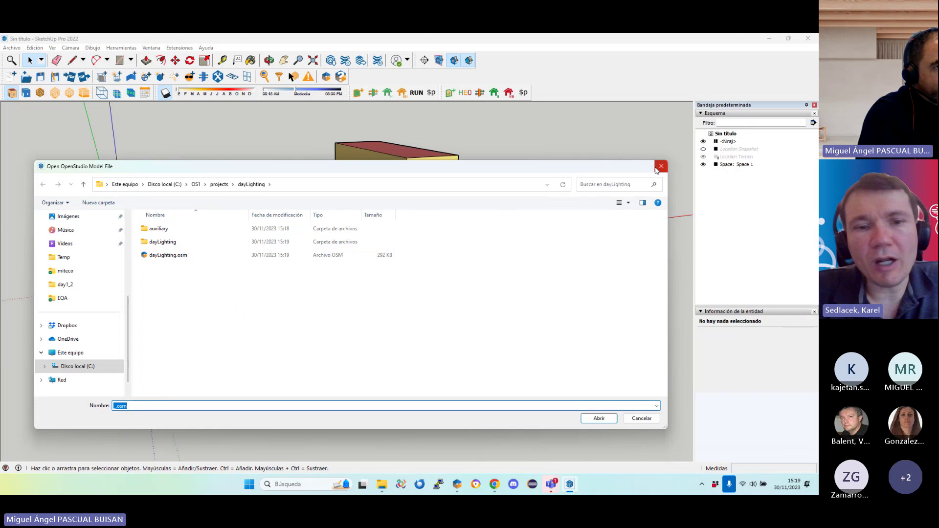
click(657, 170)
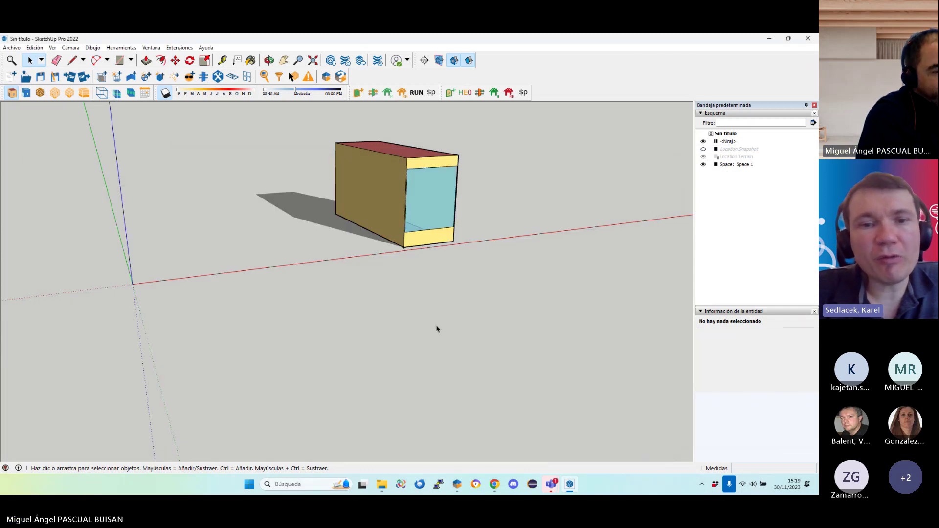
Open dayLighting_energyNeeds.osm from the auxiliary folder without saving the current model, and view the daylighting control inside Space 1
middle_drag(478, 254, 626, 287)
middle_drag(514, 308, 581, 294)
scroll(455, 210, up, 2)
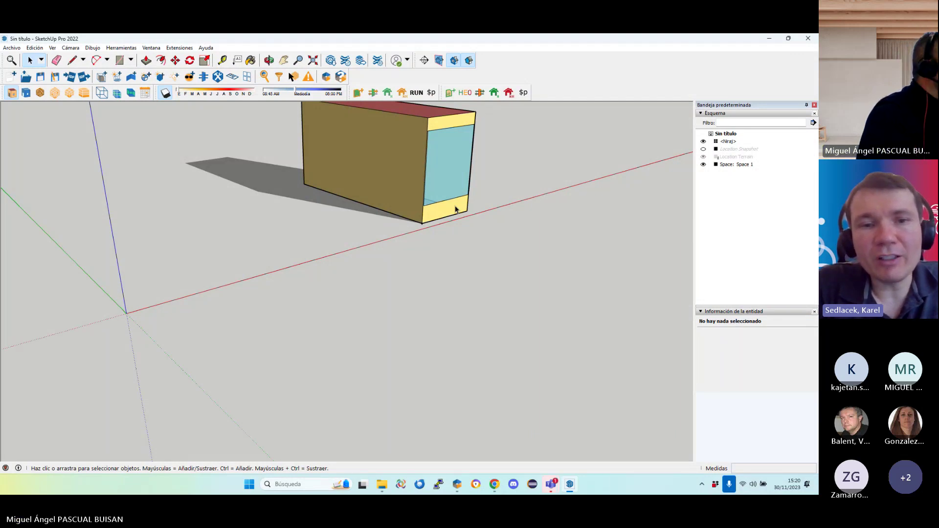
scroll(455, 209, up, 3)
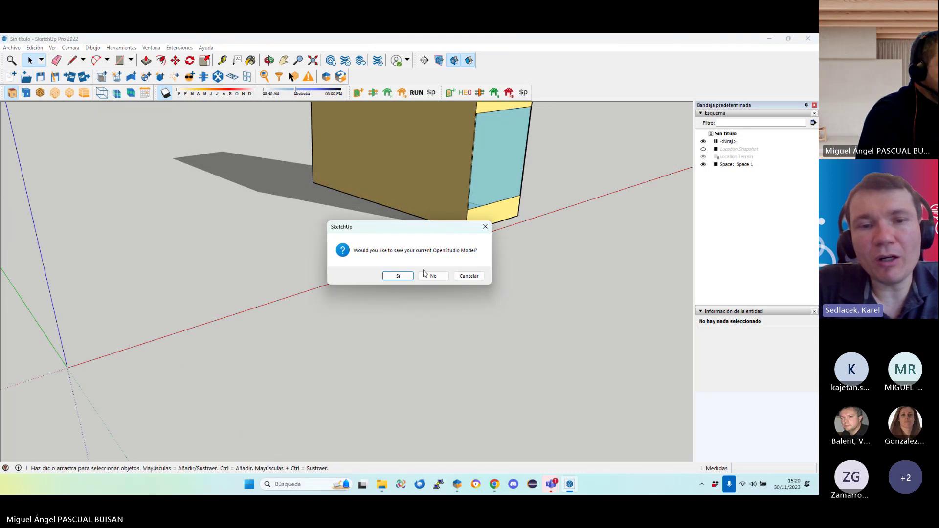
click(425, 273)
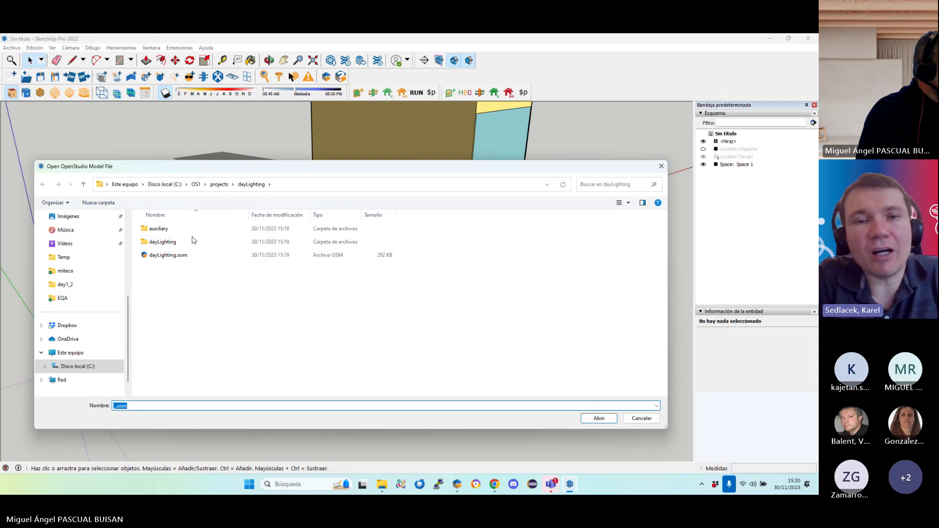
double_click(170, 244)
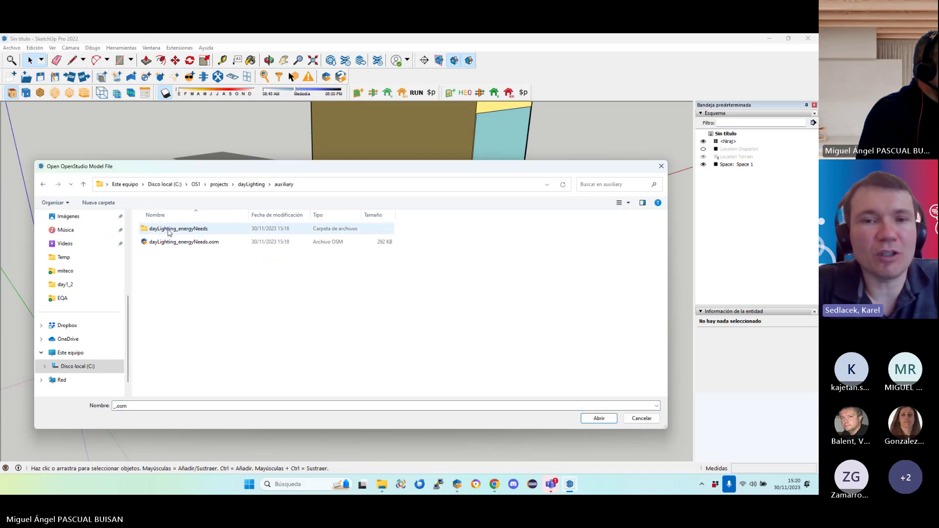
double_click(176, 245)
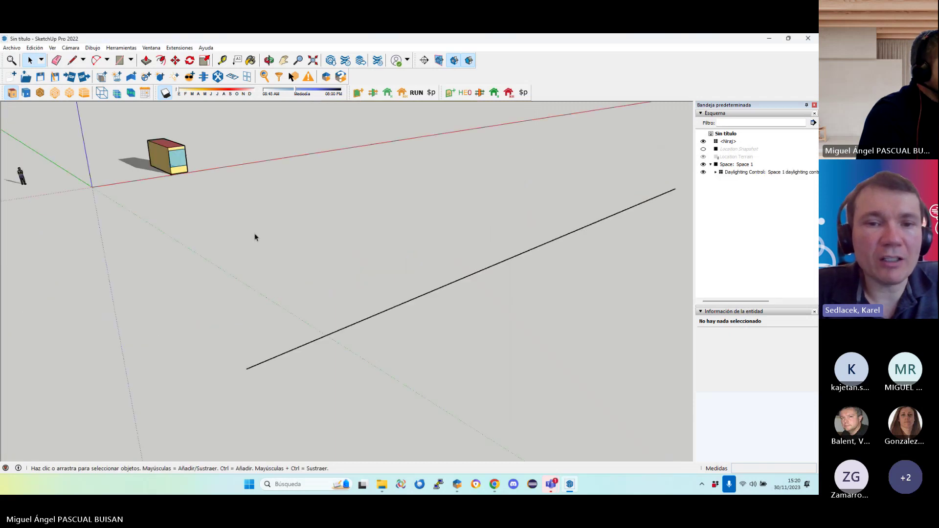
middle_drag(254, 237, 328, 312)
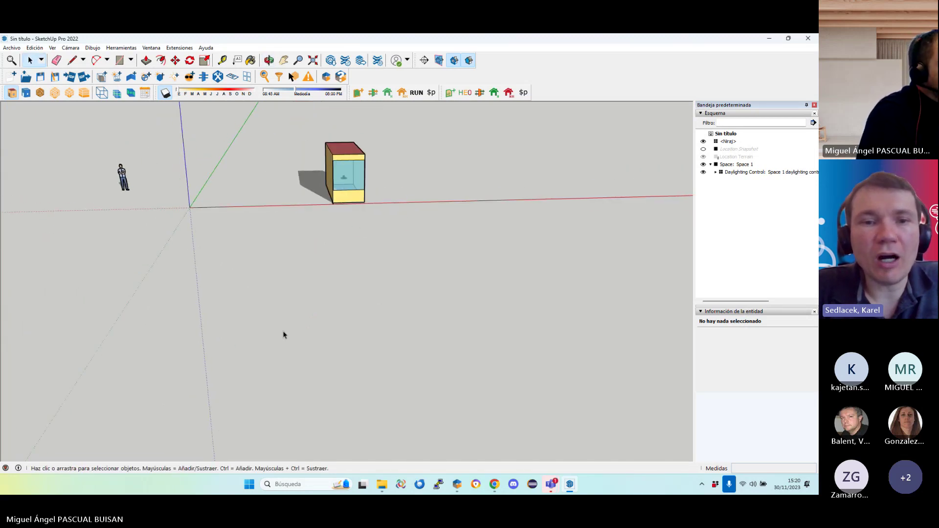
middle_drag(384, 206, 247, 172)
Reopen dayLighting.osm from the dayLighting project folder without saving the current model
click(26, 76)
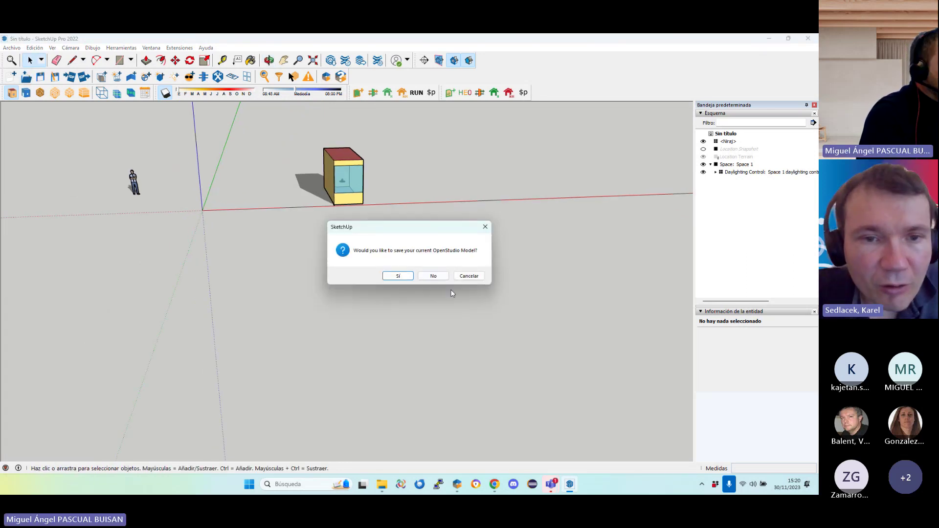
click(434, 276)
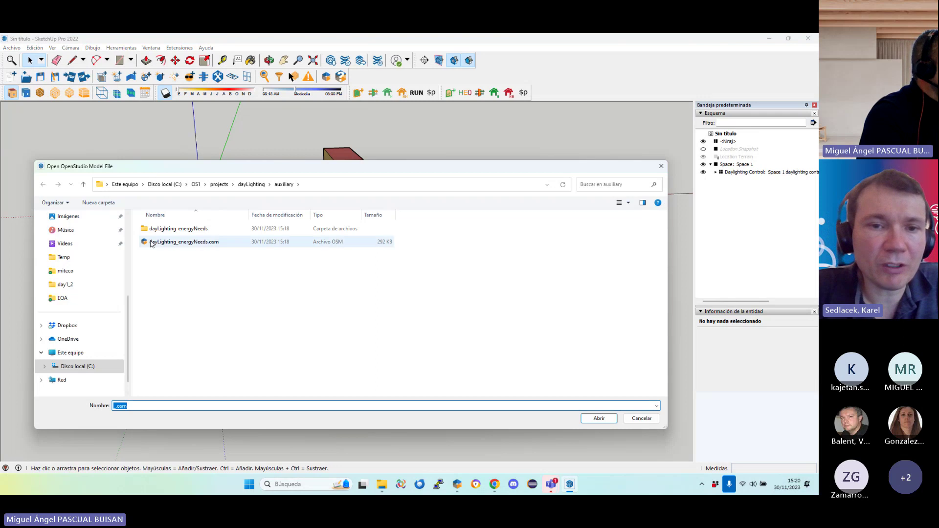
click(223, 185)
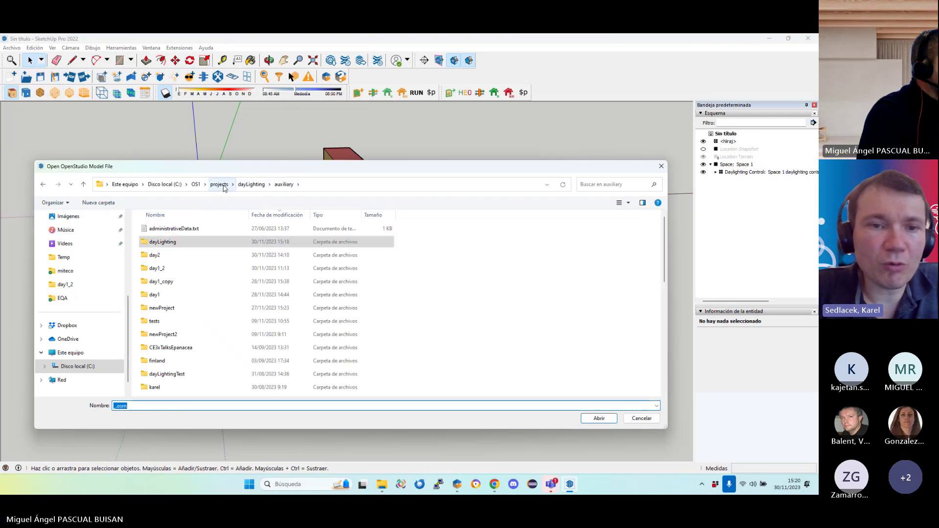
double_click(185, 245)
double_click(174, 256)
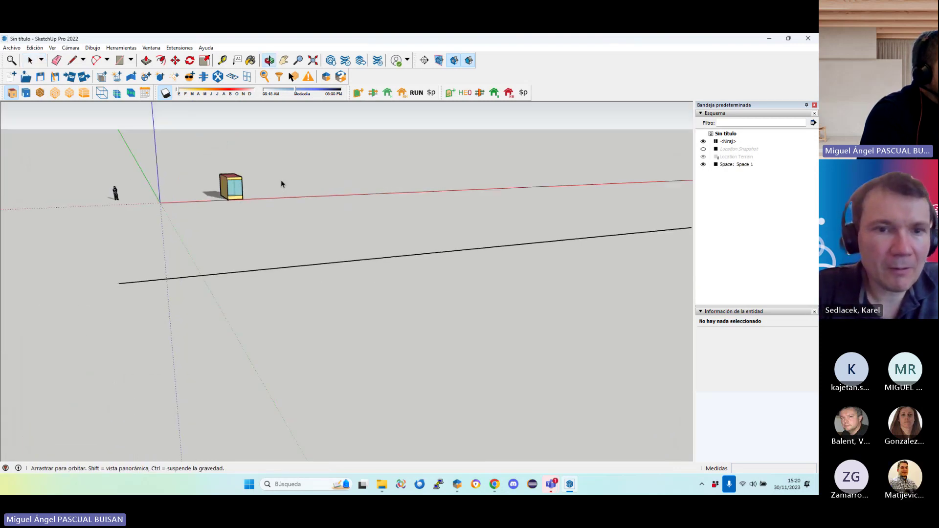
Push/Pull Space 1's long side wall farthest from the origin outward, widening the front wall to about 9.36 m²
scroll(247, 173, up, 6)
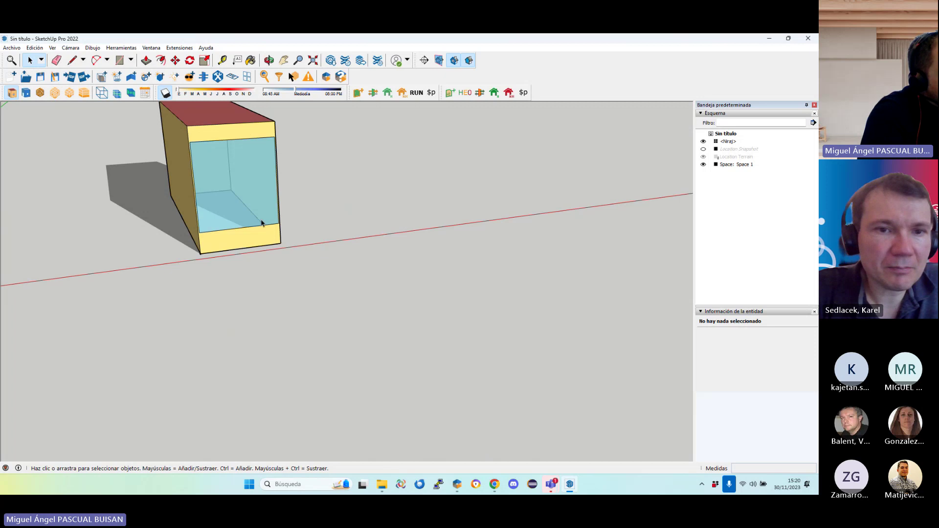
middle_drag(261, 224, 303, 182)
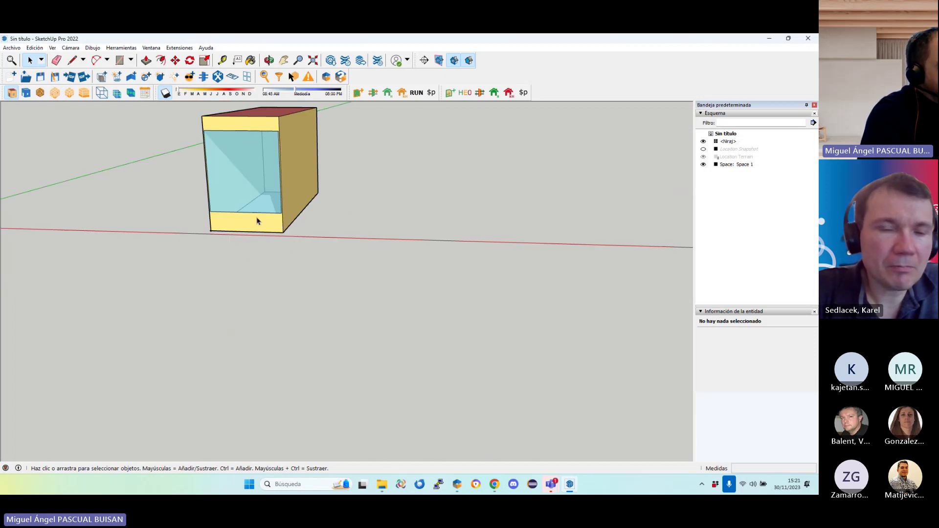
mouse_move(245, 220)
middle_down()
mouse_move(286, 214)
mouse_move(296, 183)
middle_up()
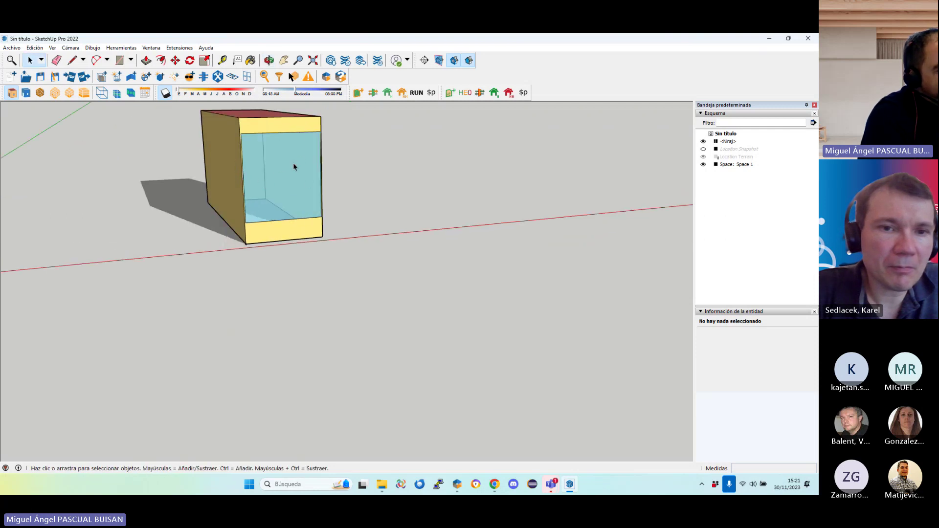
middle_drag(336, 182, 121, 233)
key(space)
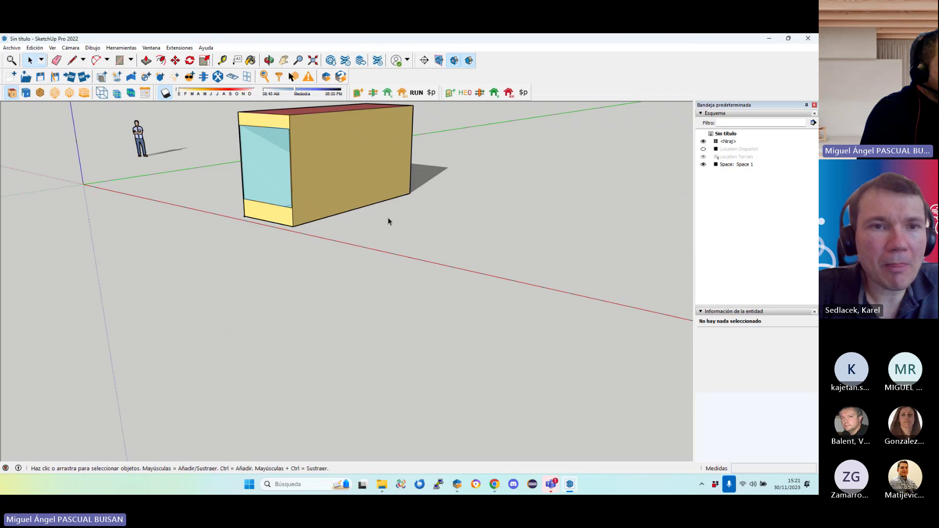
double_click(329, 153)
click(328, 159)
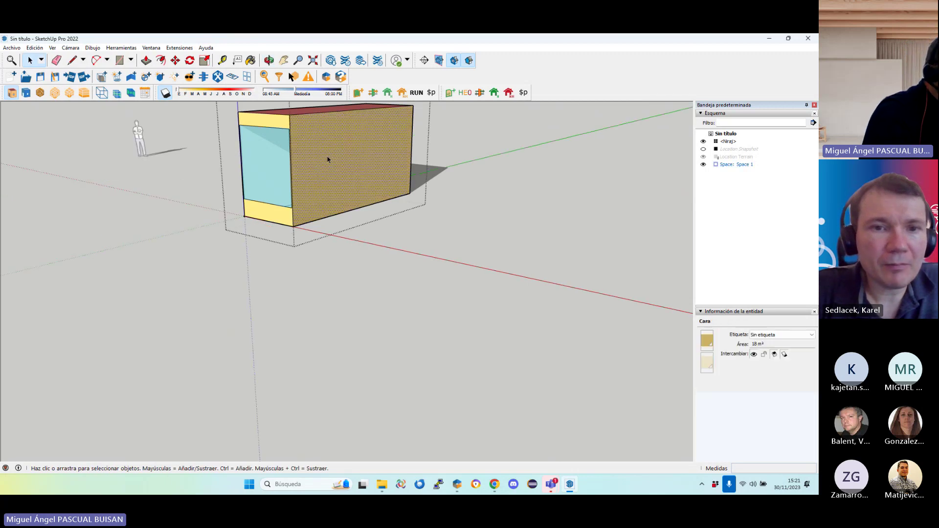
key(p)
click(327, 160)
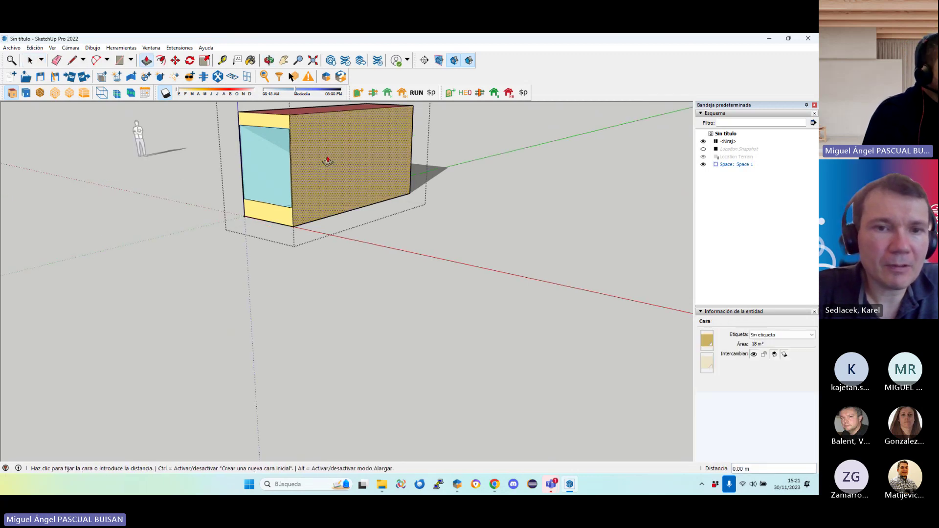
click(363, 242)
middle_drag(363, 241, 501, 251)
click(489, 331)
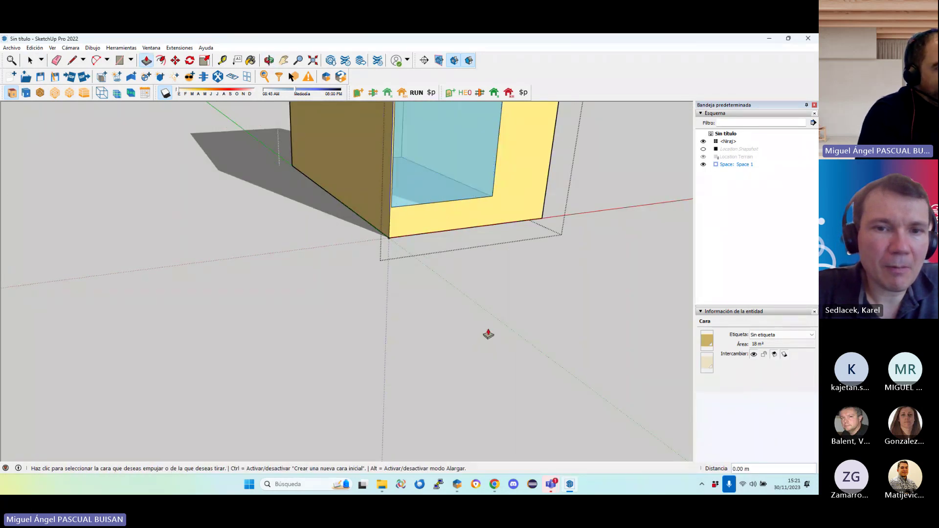
key(space)
Delete the window from the widened front wall of Space 1
scroll(479, 235, down, 5)
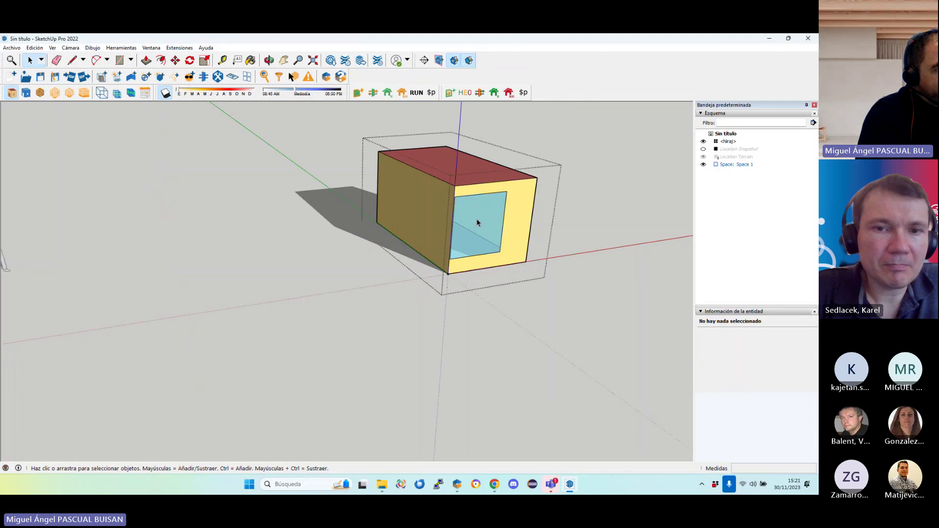
click(479, 221)
key(Delete)
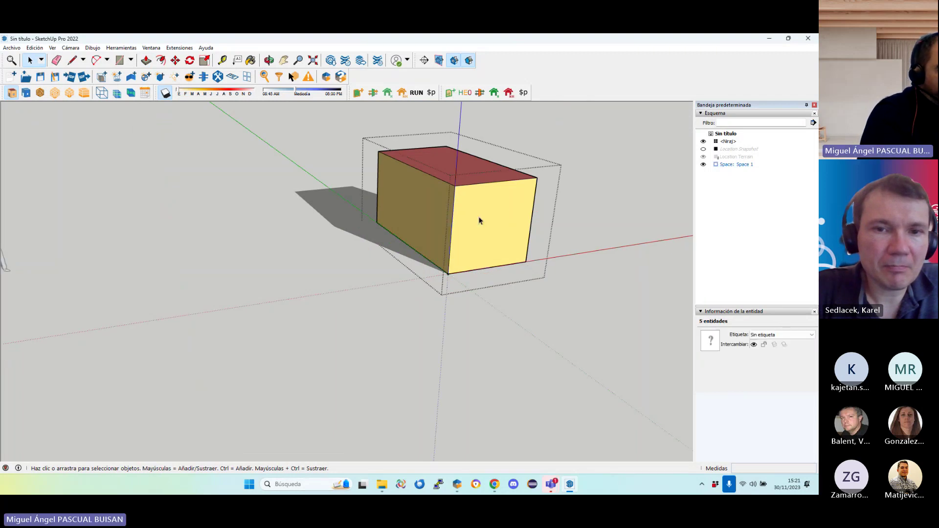
Add a window to Space 1's front wall with a window-to-wall ratio of 0.6, applied from the floor, and leave the space group
click(480, 220)
right_click(480, 221)
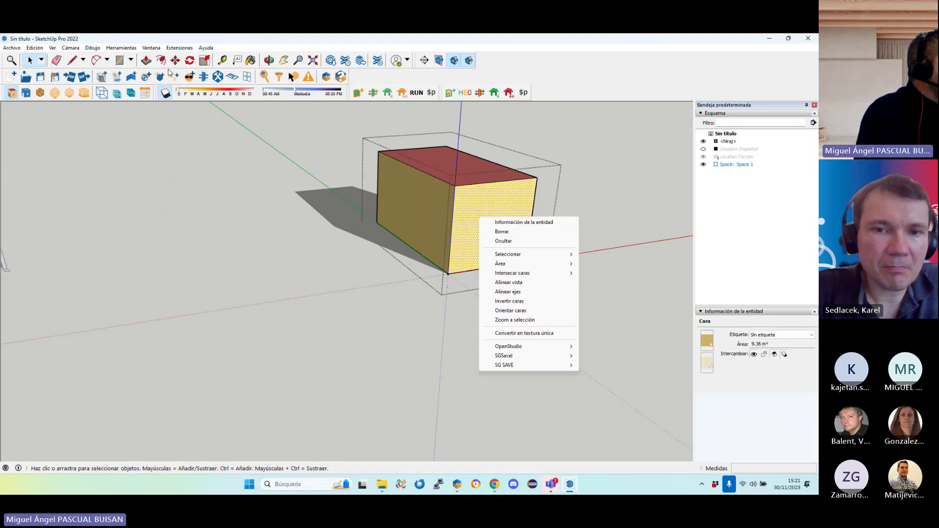
click(180, 48)
mouse_move(216, 109)
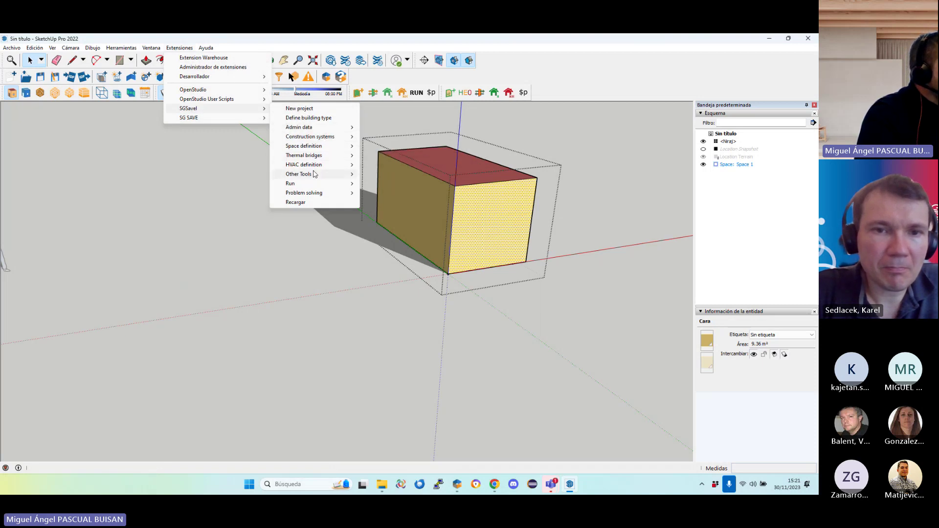
mouse_move(324, 146)
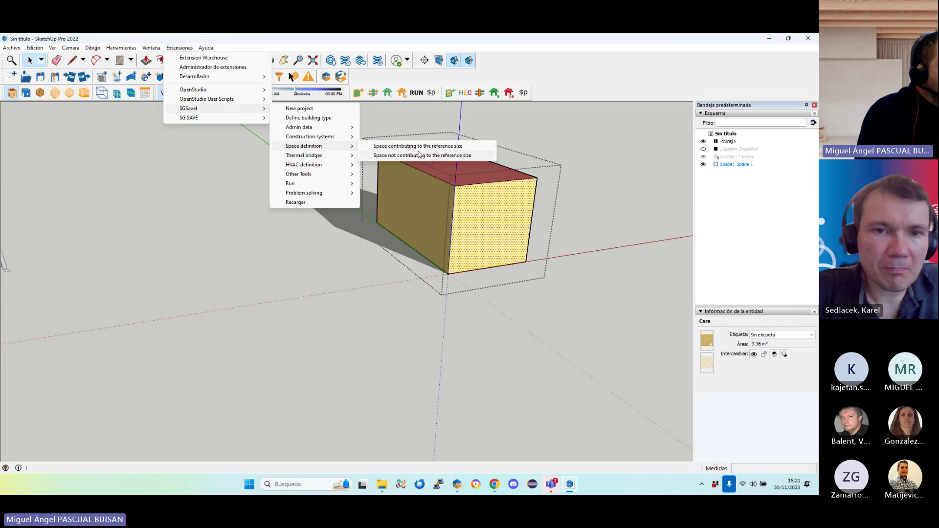
mouse_move(309, 176)
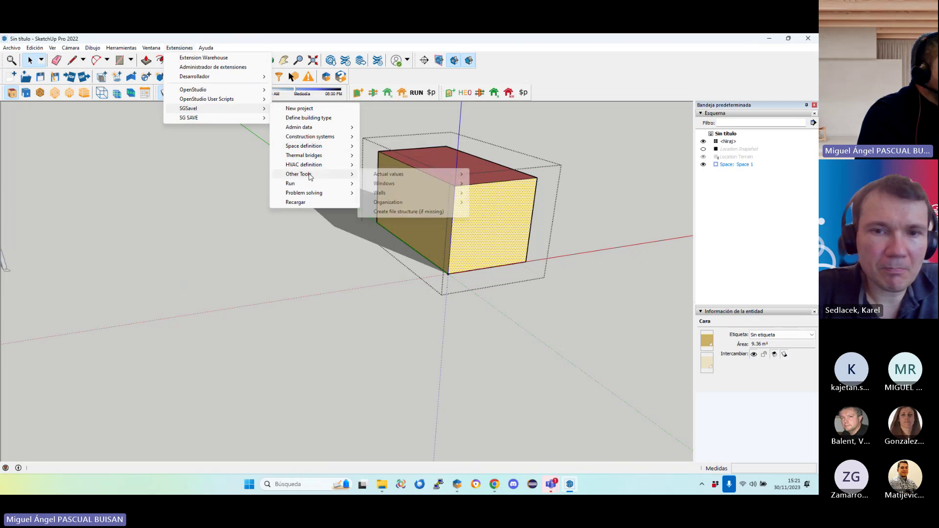
mouse_move(457, 184)
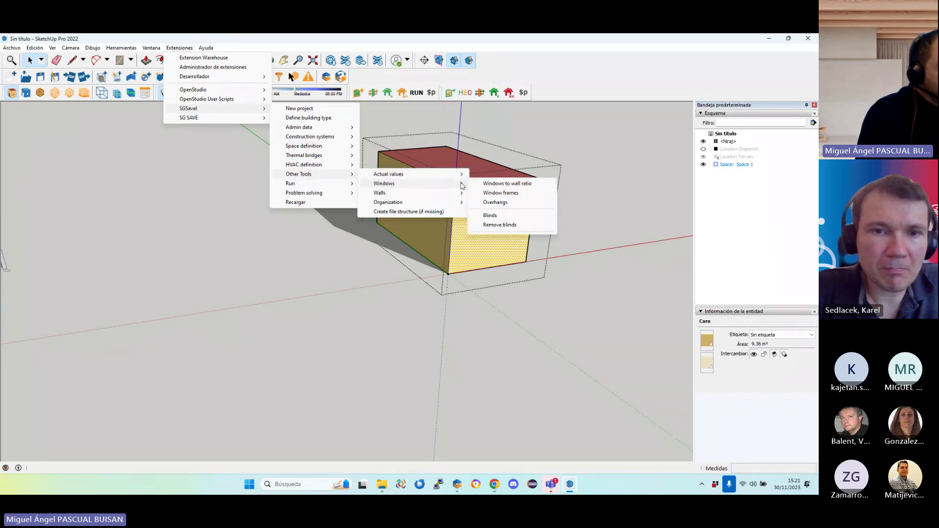
click(493, 184)
key(Return)
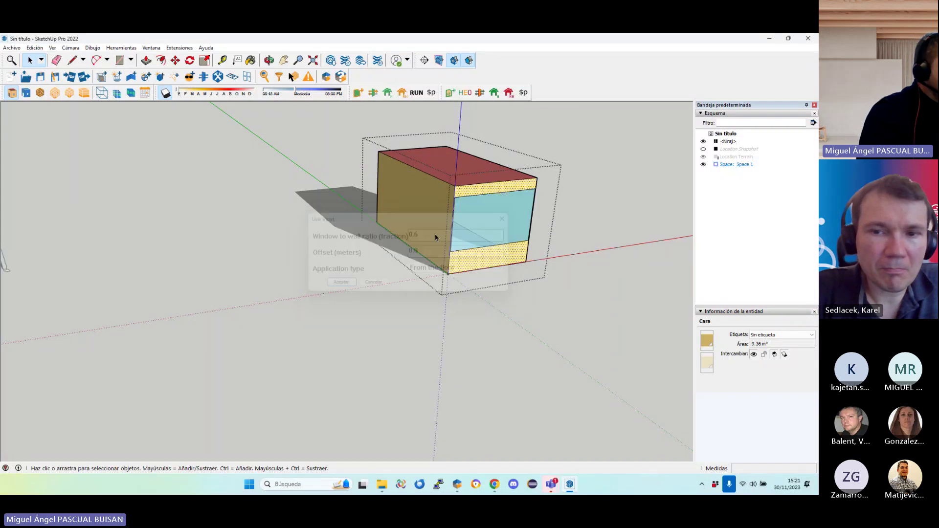
click(627, 358)
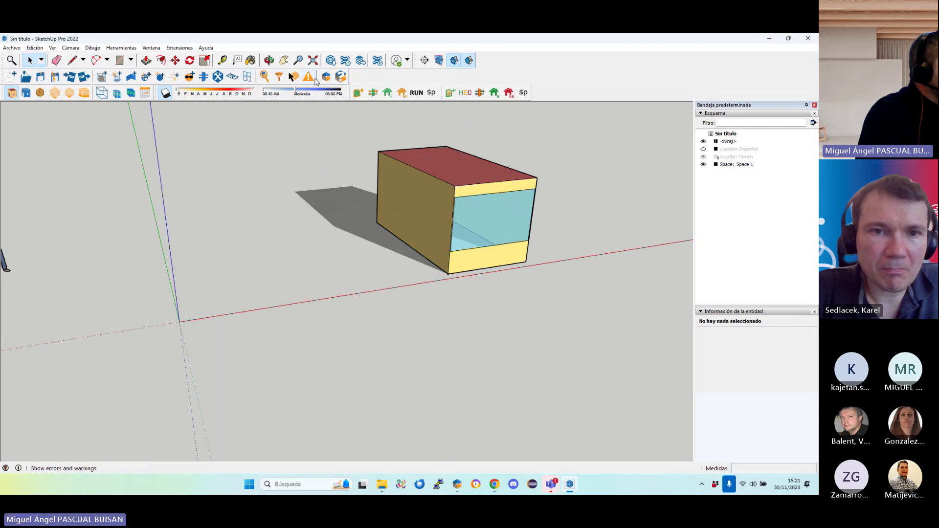
Switch to the OpenStudio application with dayLighting.osm and run the simulation
middle_drag(463, 224, 445, 205)
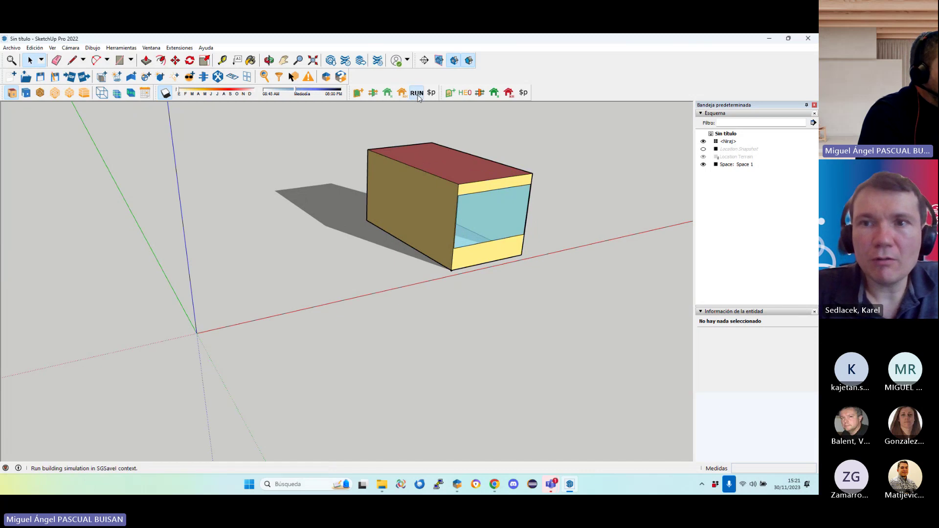
click(404, 223)
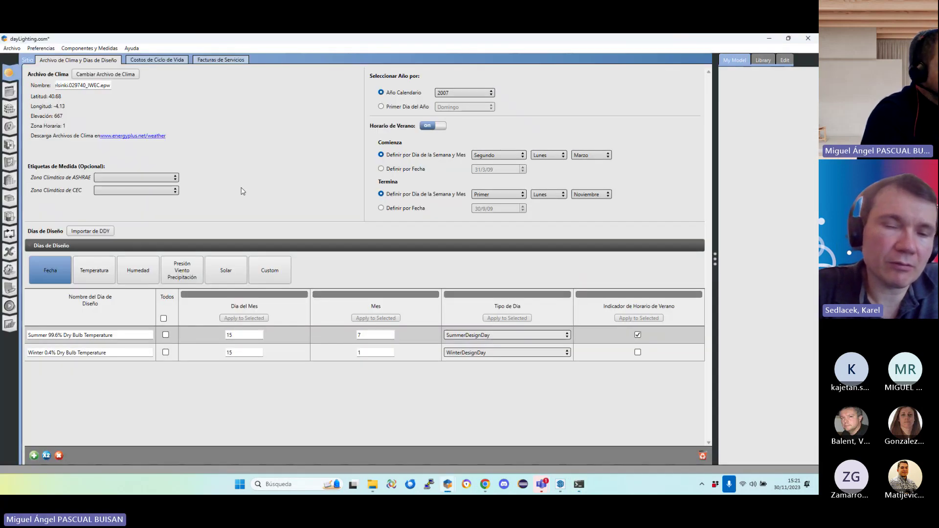
click(9, 306)
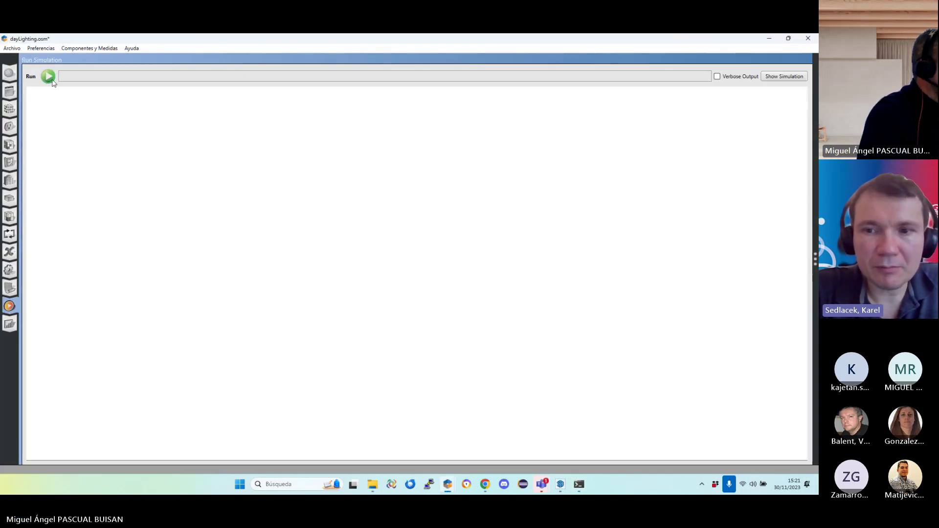
click(47, 77)
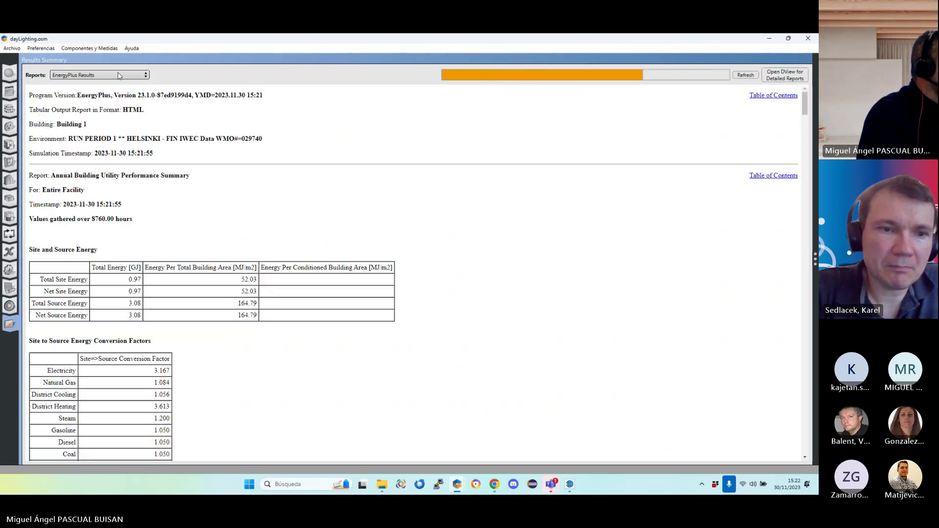
Review heating, cooling and lighting autonomy compliance in the International SG SAVE - Energy Needs report, and return to SketchUp
click(110, 76)
click(97, 91)
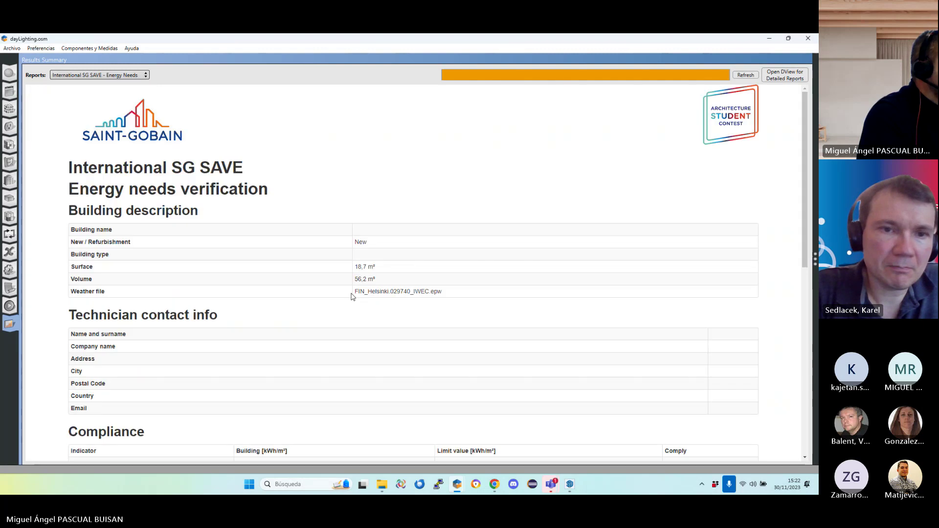
scroll(352, 296, down, 3)
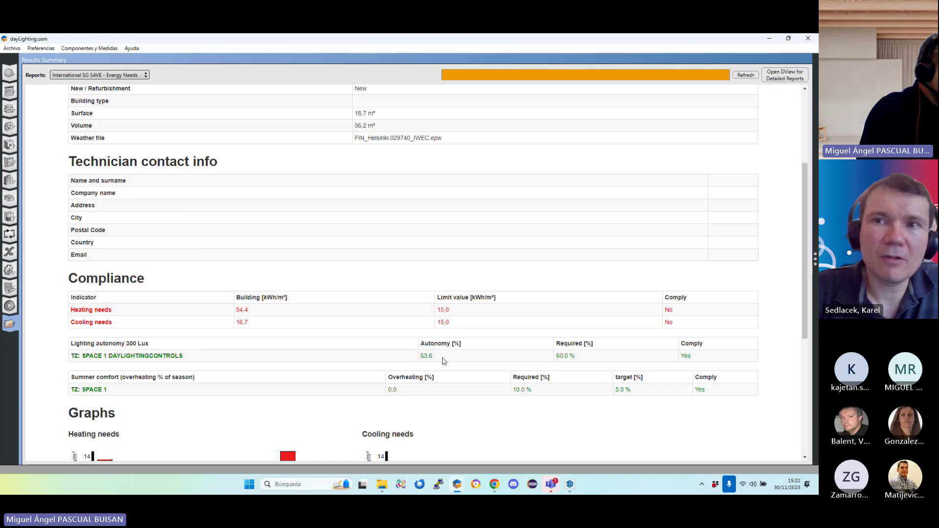
scroll(443, 360, up, 1)
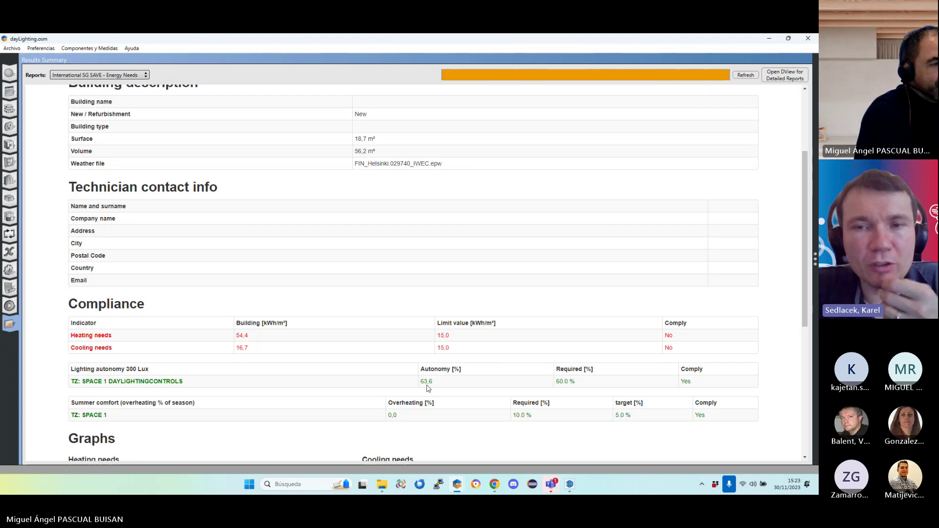
click(808, 38)
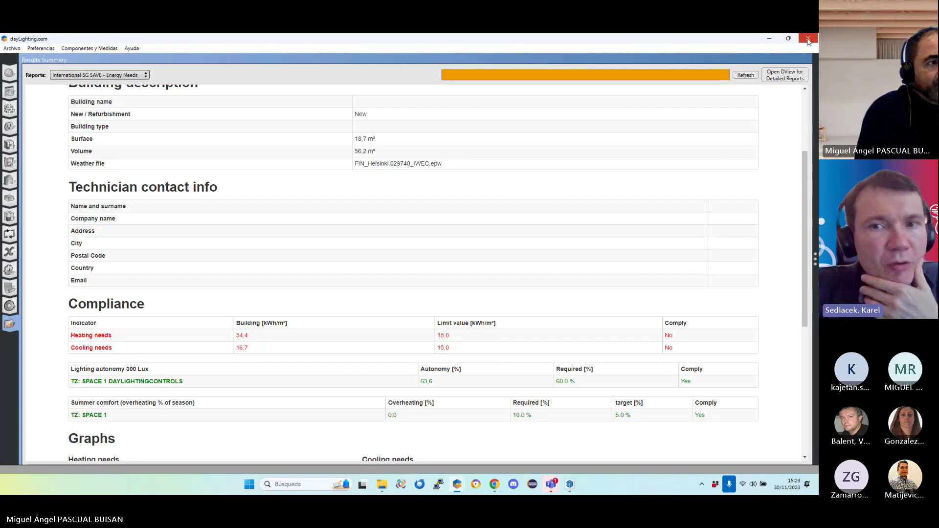
click(438, 275)
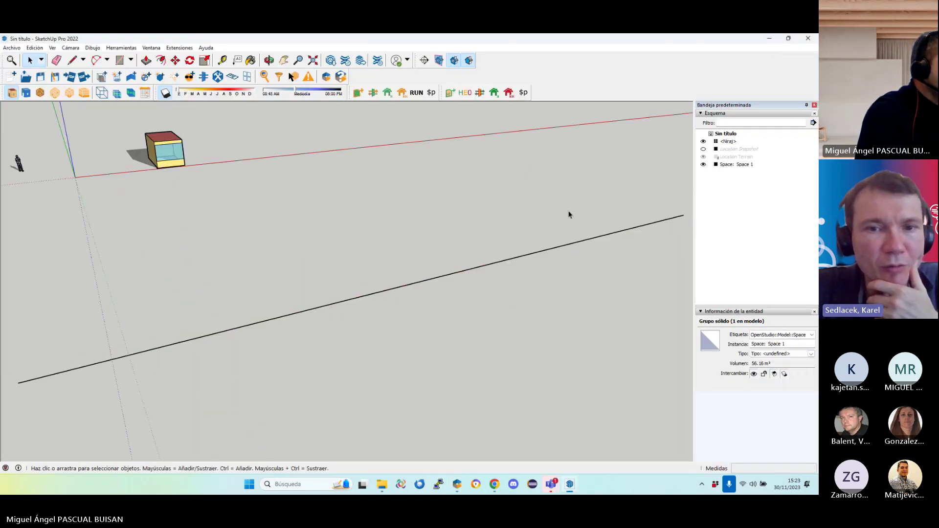
Open dayLighting_energyNeeds.osm from the dayLighting project's auxiliary folder without saving the current OpenStudio model
middle_drag(189, 172, 357, 266)
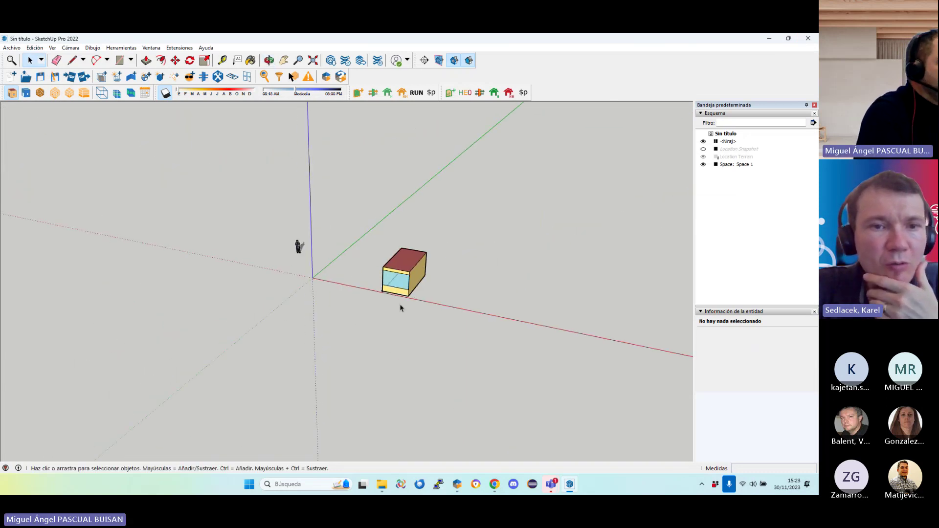
middle_drag(400, 309, 220, 365)
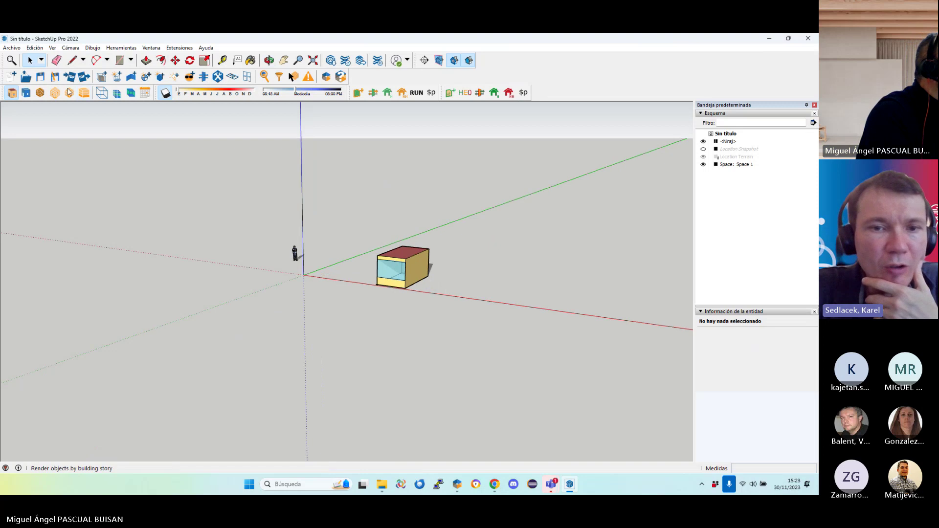
click(26, 77)
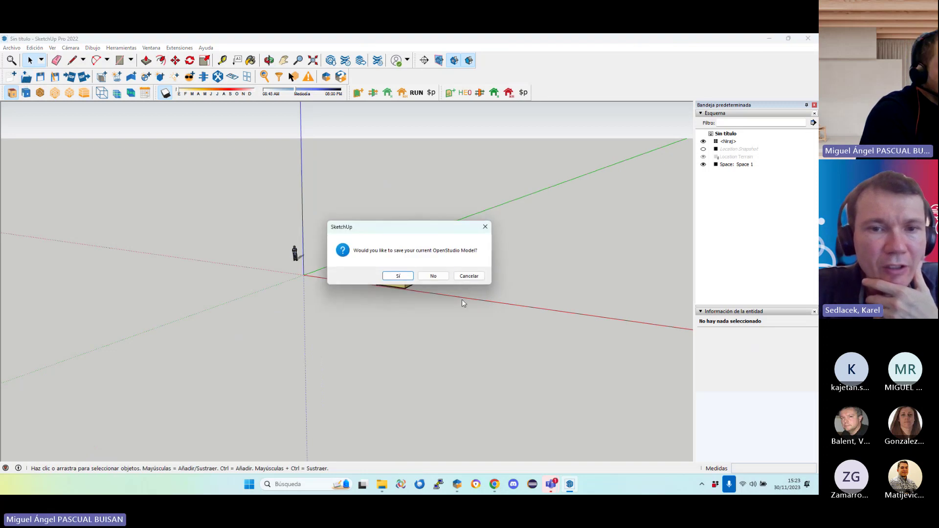
click(470, 276)
click(26, 77)
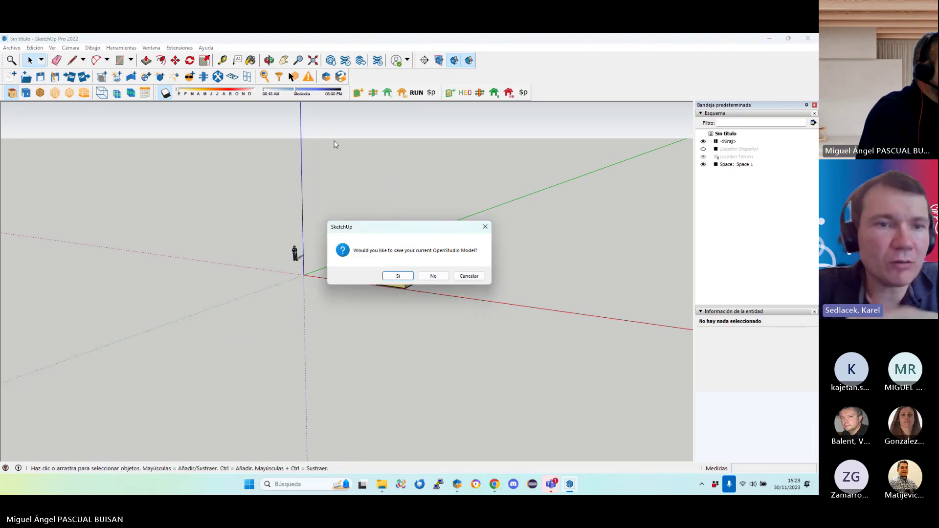
click(433, 277)
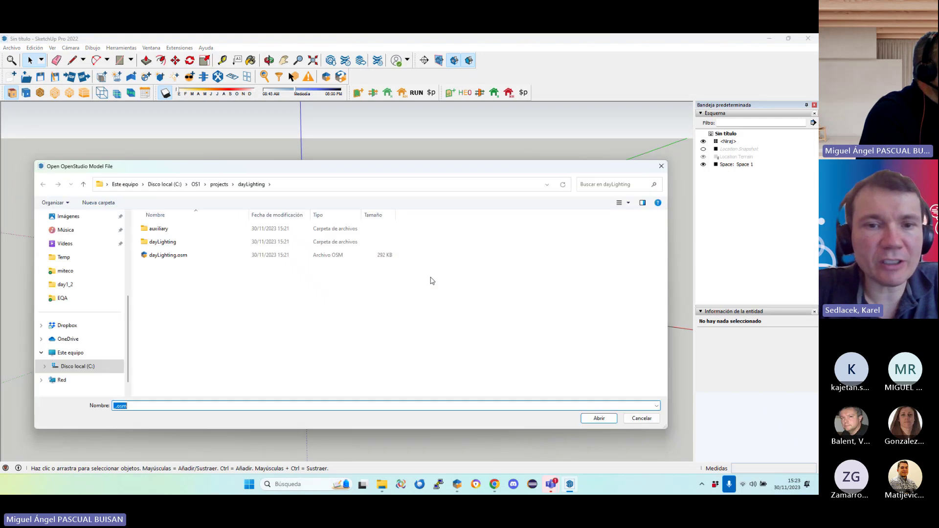
drag(271, 174, 277, 151)
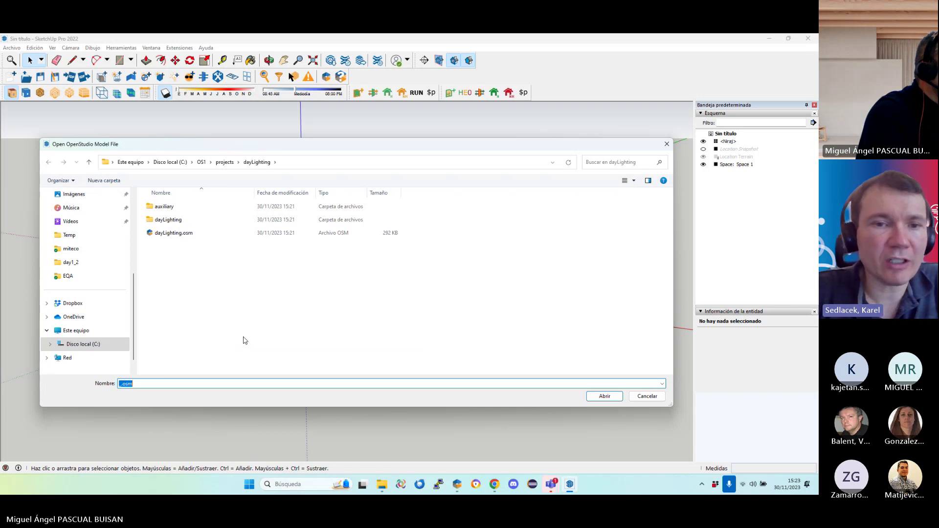
double_click(186, 208)
double_click(192, 219)
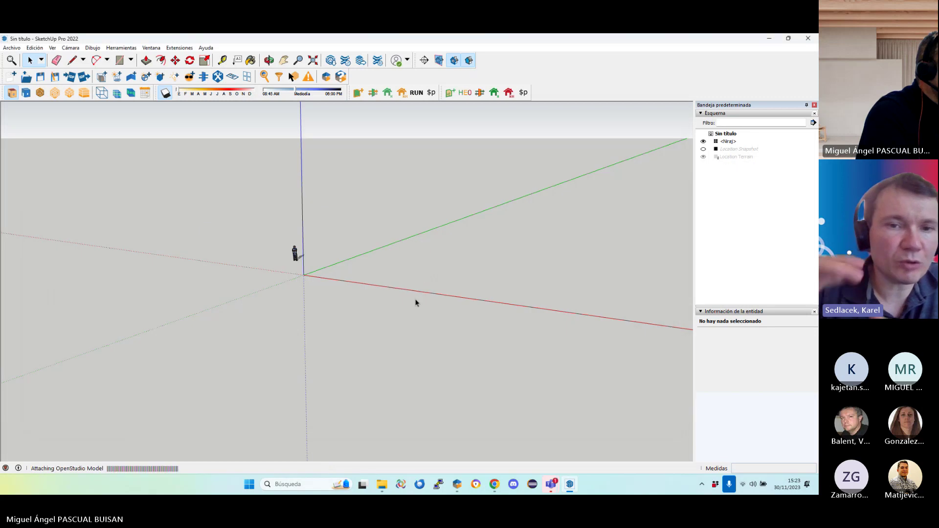
Examine the daylighting control inside Space 1 through the front window
middle_drag(416, 300, 489, 242)
middle_drag(329, 161, 275, 191)
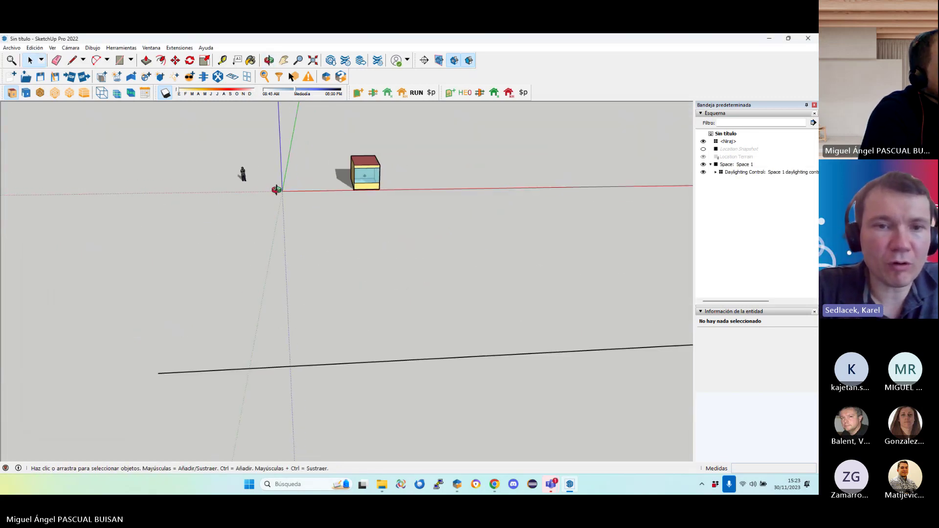
scroll(362, 185, up, 3)
middle_drag(363, 185, 275, 164)
scroll(287, 211, up, 5)
scroll(309, 208, up, 1)
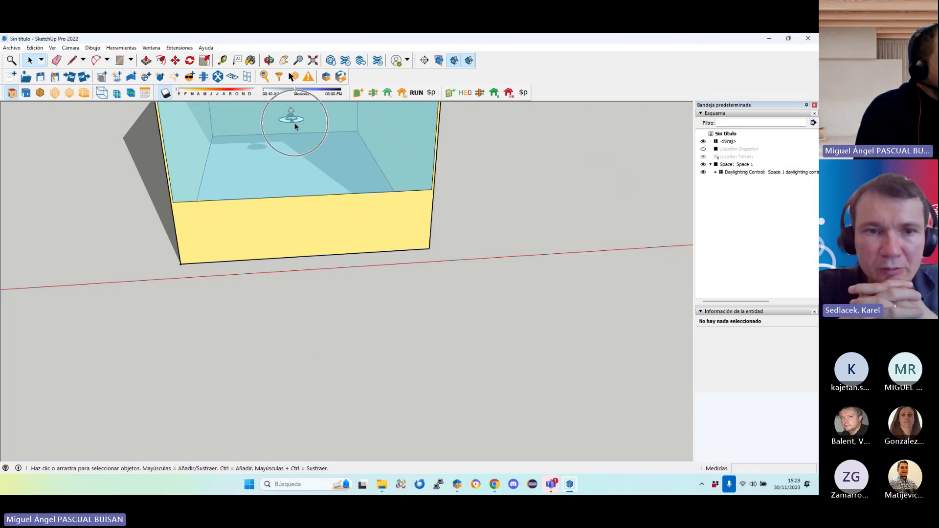
middle_drag(294, 123, 408, 353)
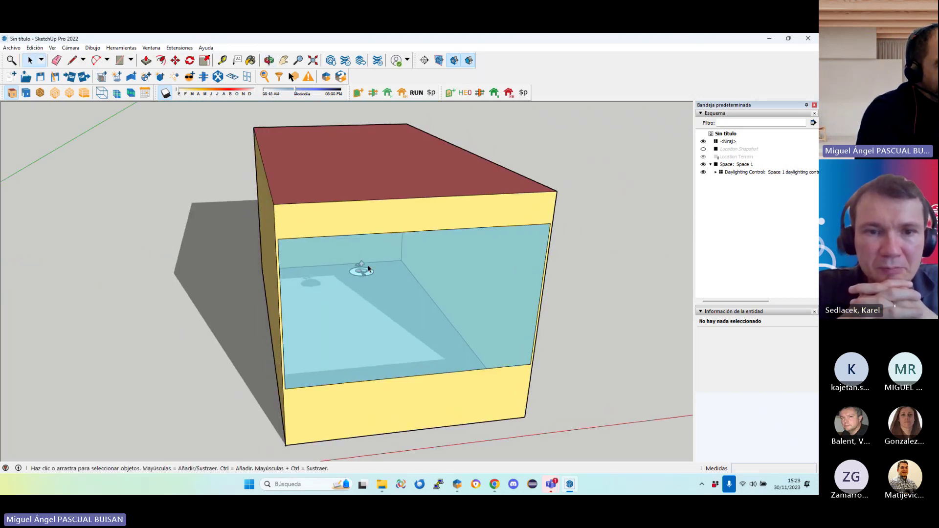
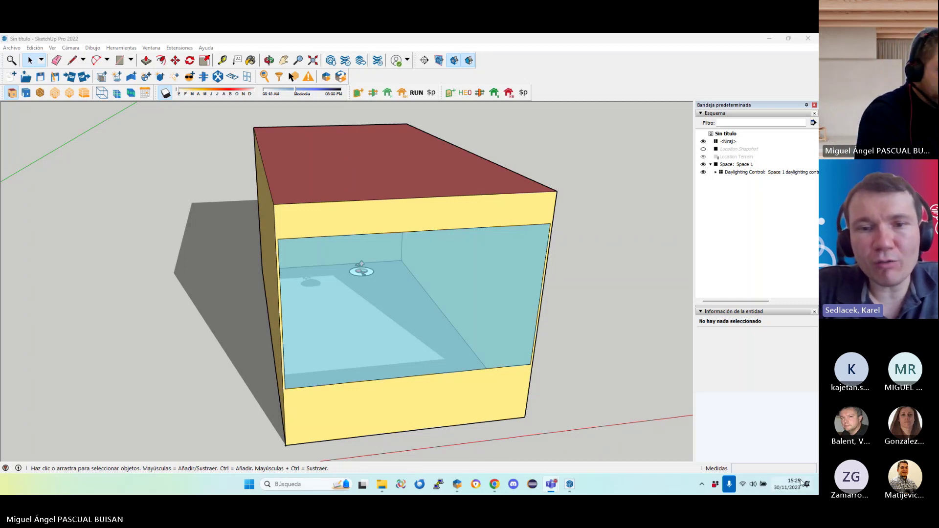
click(494, 485)
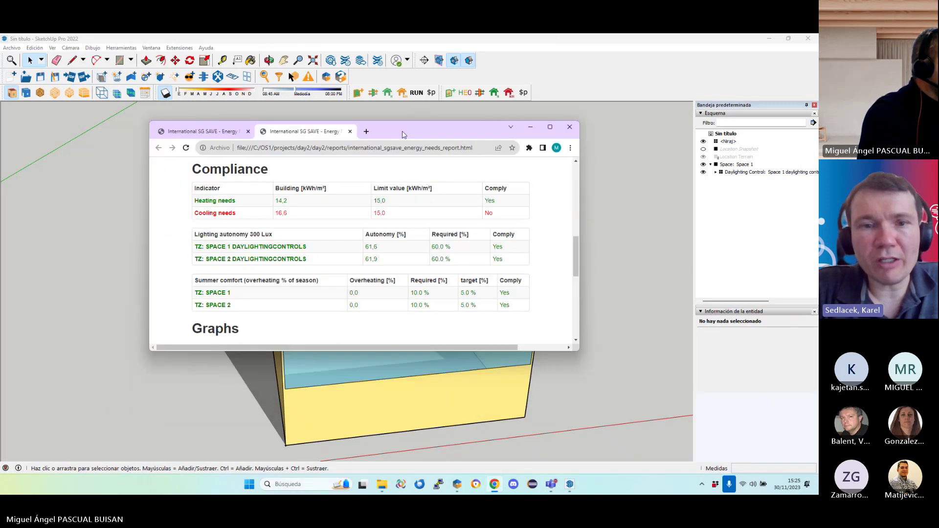
click(366, 132)
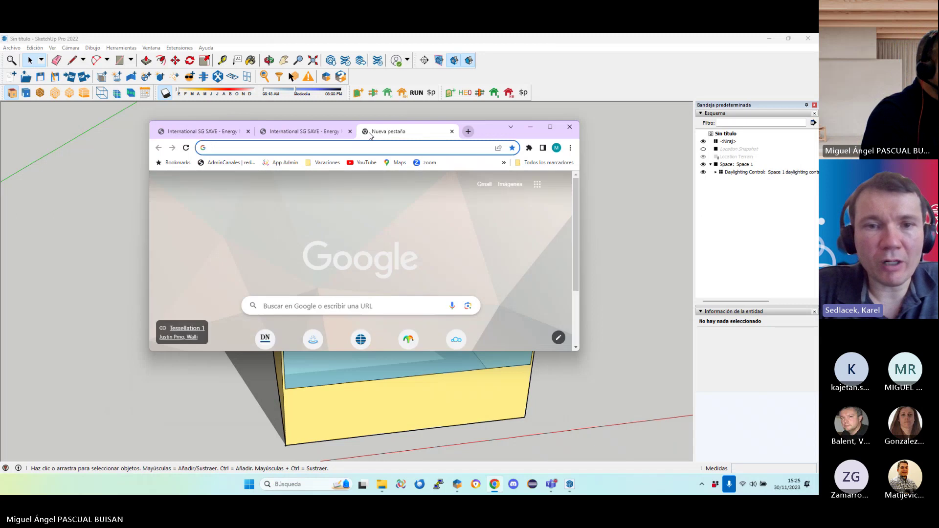
click(530, 127)
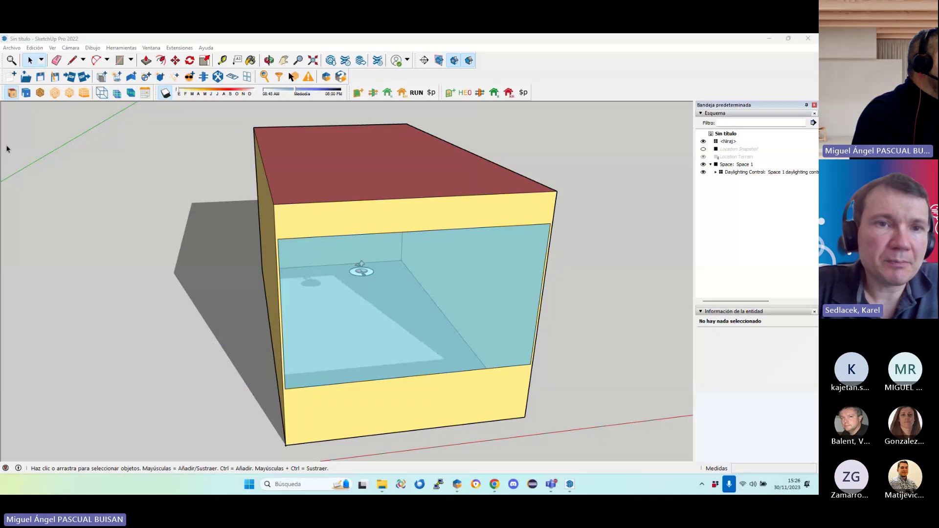
Open day2.osm from the day2 project folder without saving the current OpenStudio model
click(26, 76)
click(435, 277)
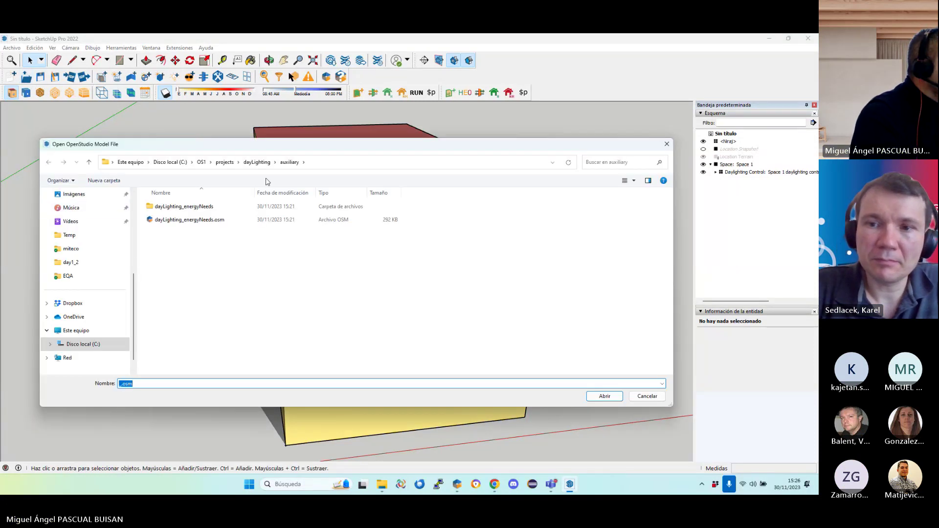
click(225, 162)
double_click(174, 247)
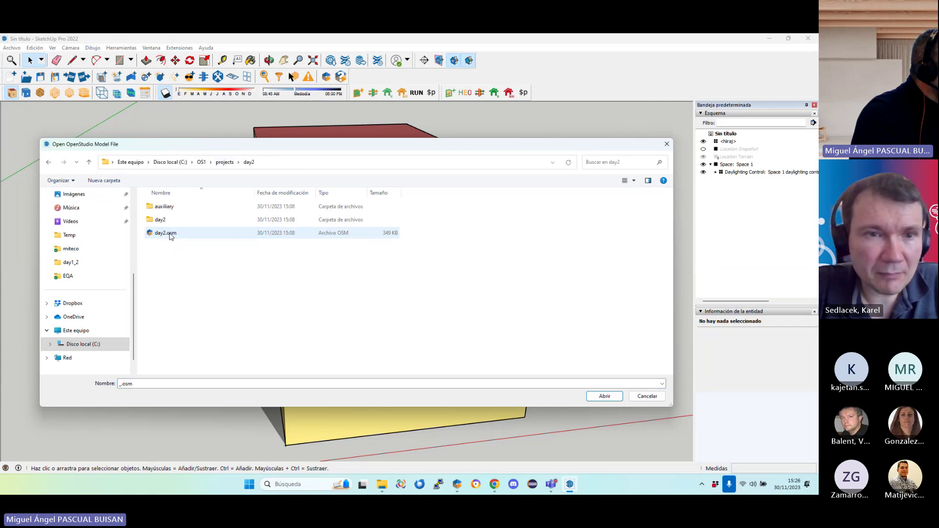
double_click(169, 234)
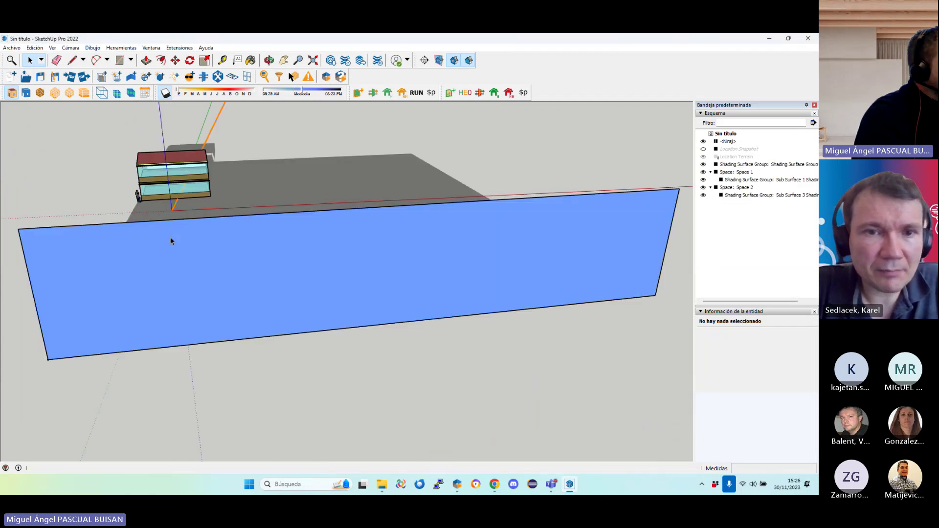
middle_drag(208, 229, 204, 129)
click(179, 48)
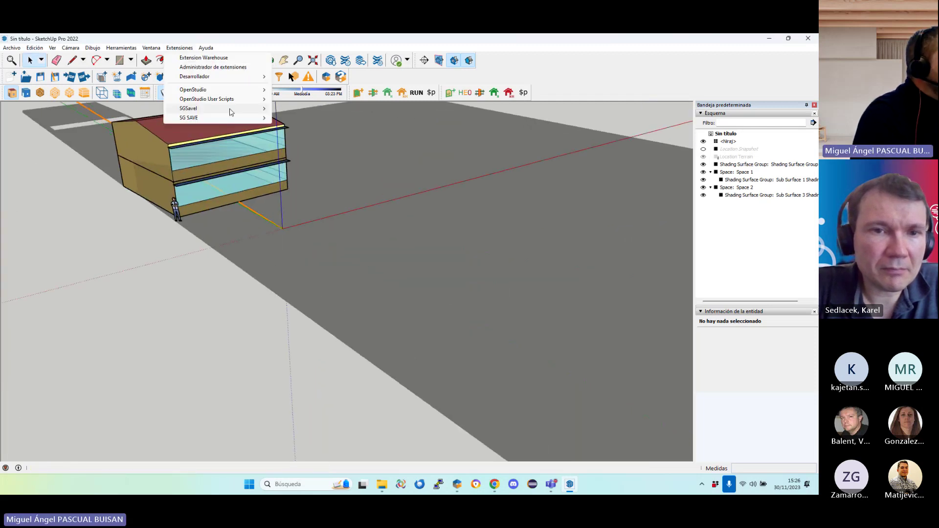
mouse_move(198, 118)
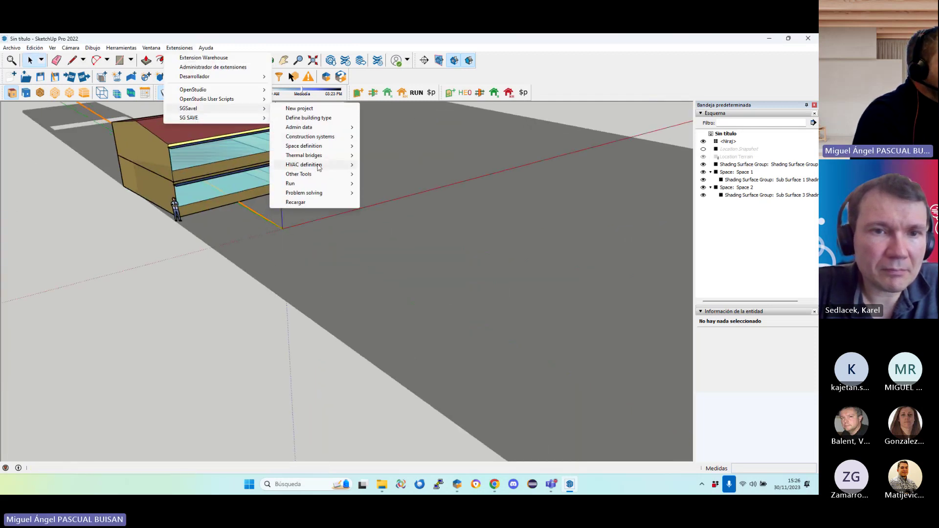
mouse_move(308, 169)
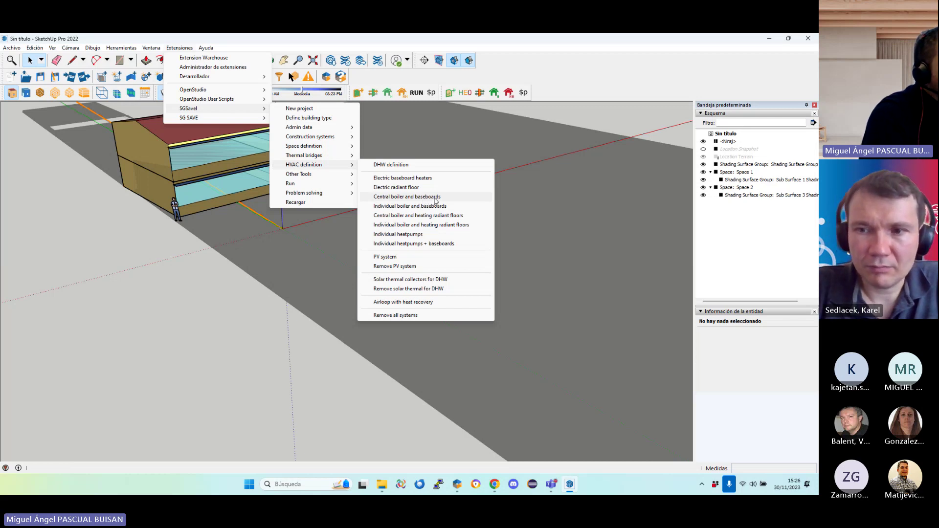
click(403, 228)
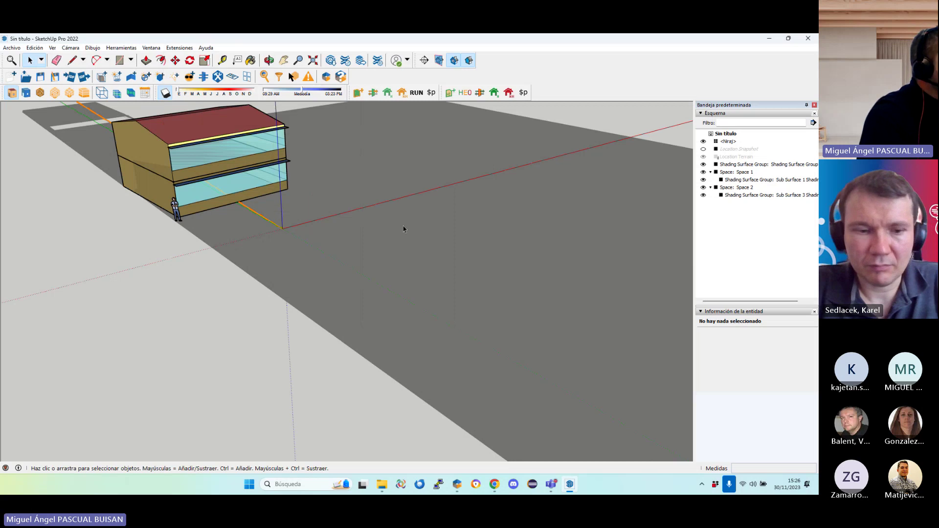
Try to select both storeys of the building at once with a selection window
scroll(342, 234, up, 3)
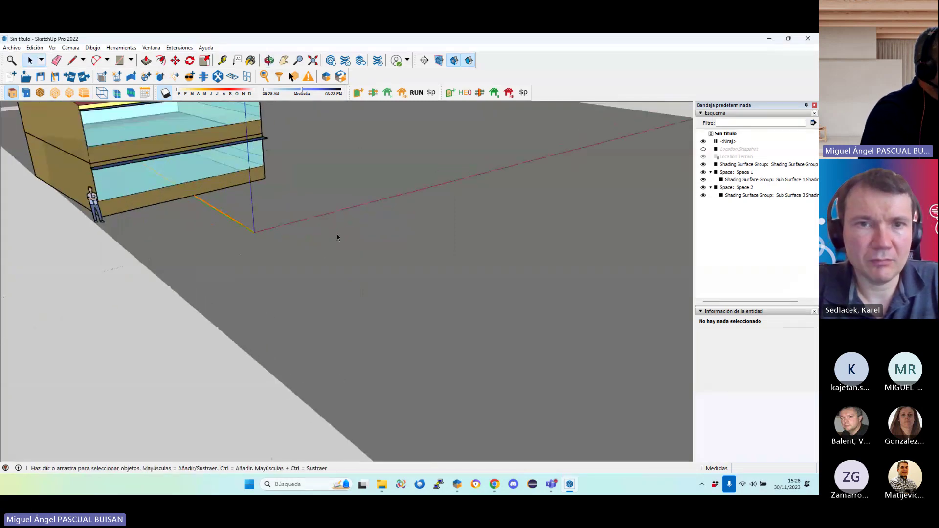
scroll(337, 235, down, 5)
drag(256, 157, 512, 368)
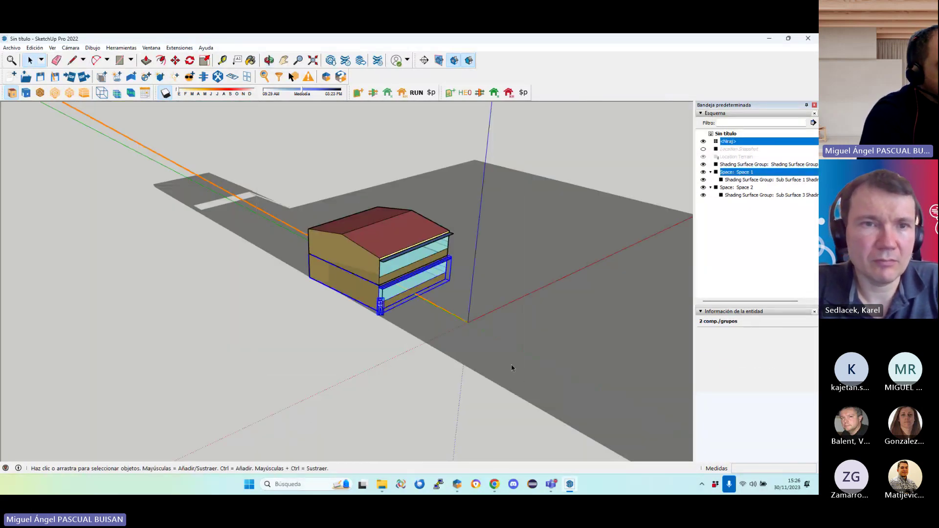
click(504, 189)
drag(267, 147, 477, 316)
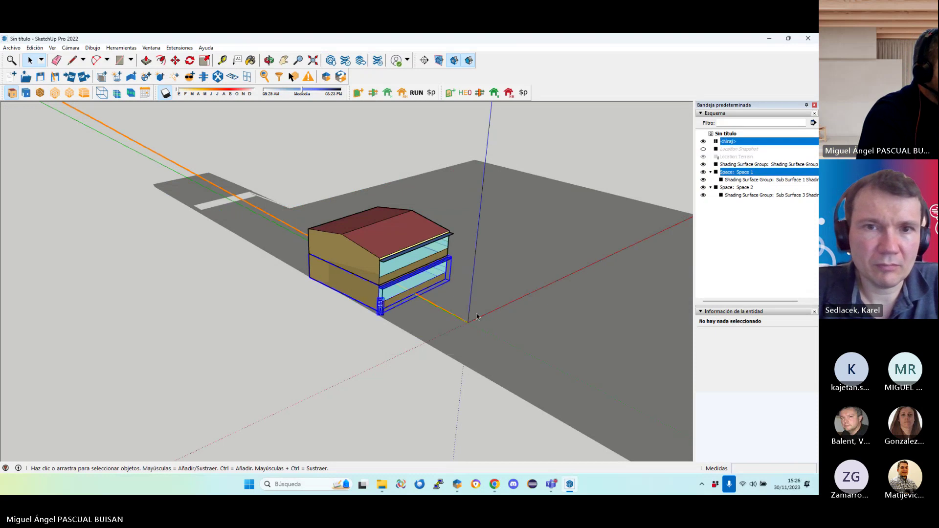
Select the upper-floor Space 2 and the ground-floor Space 1 together
middle_drag(477, 317, 344, 245)
click(358, 252)
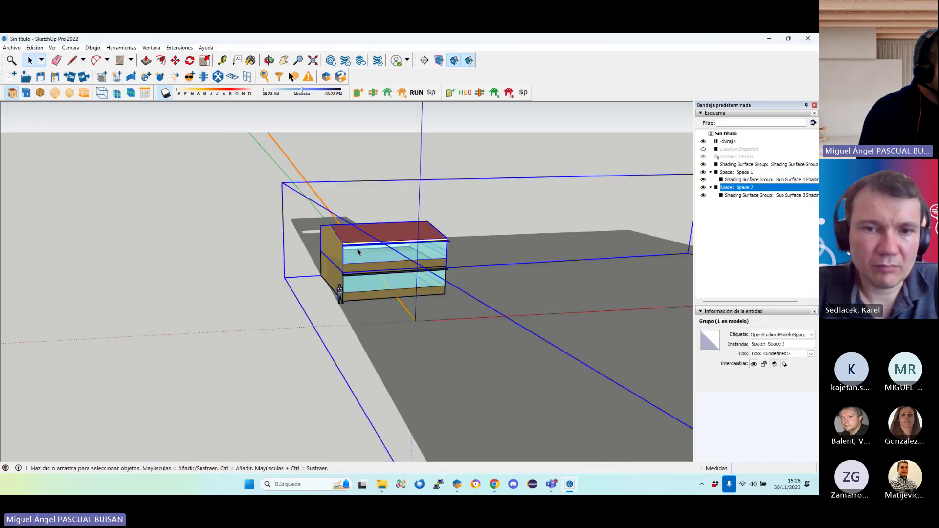
scroll(468, 313, down, 5)
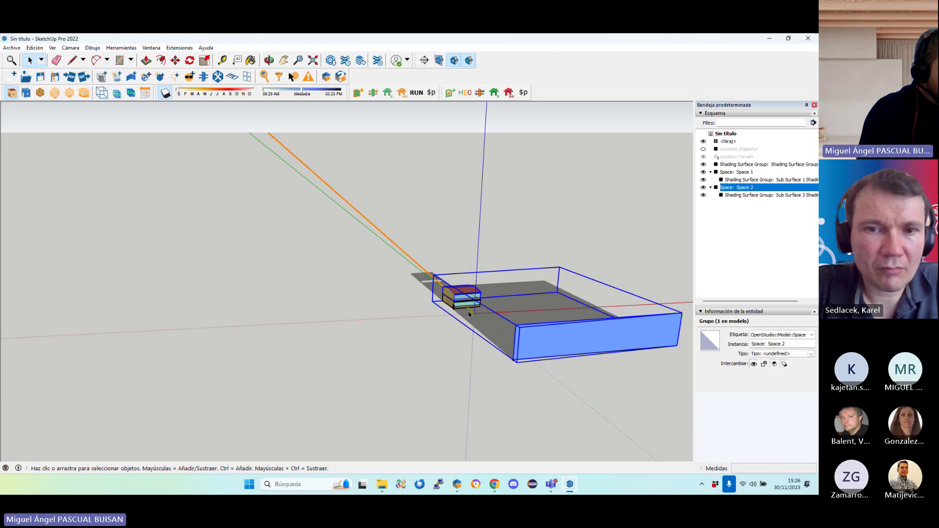
scroll(469, 313, up, 4)
ctrl+click(433, 297)
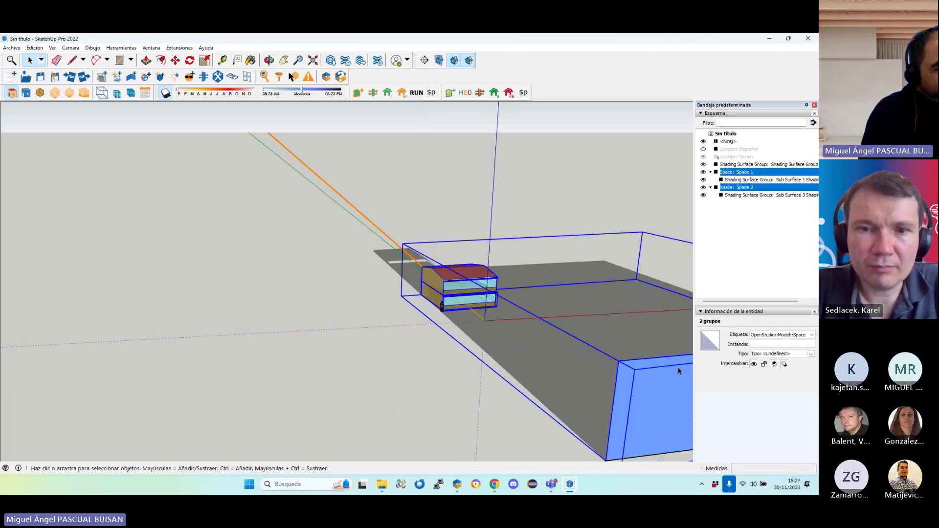
scroll(637, 370, down, 1)
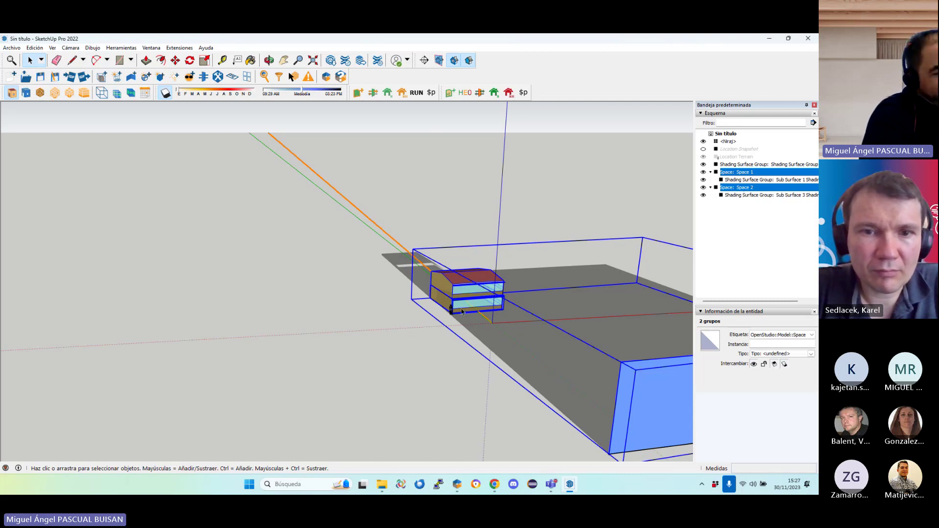
scroll(489, 320, up, 2)
scroll(512, 333, up, 2)
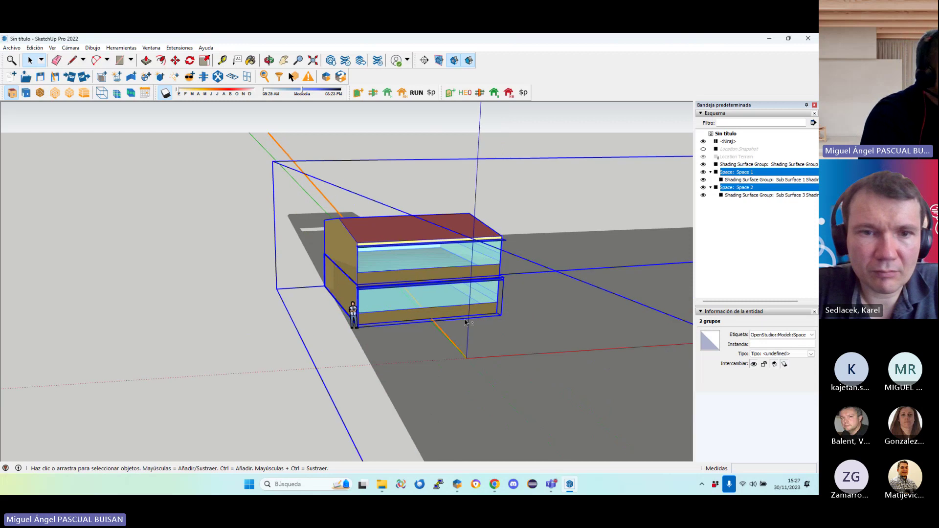
mouse_move(466, 323)
middle_down()
mouse_move(425, 318)
mouse_move(323, 240)
middle_up()
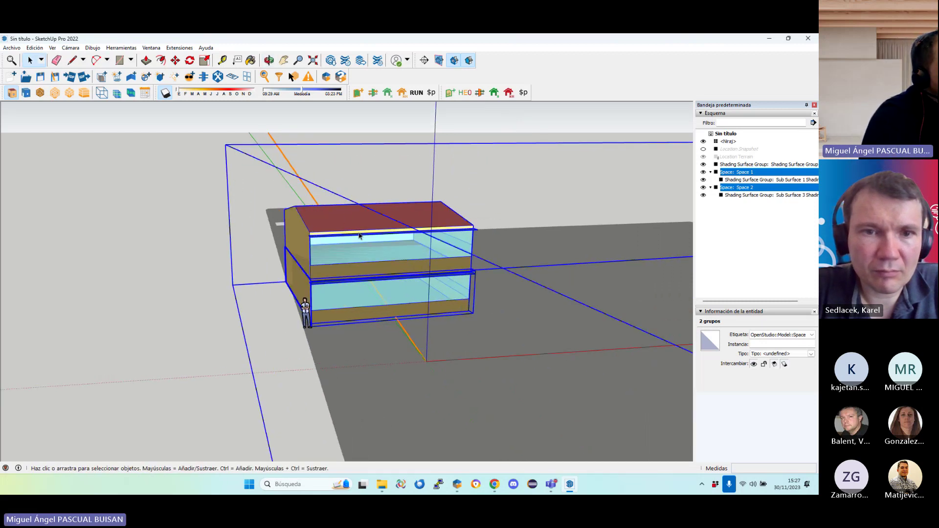
Assign a central boiler with baseboards to both spaces: Standard, Natural Gas, outlet temp 80, efficiency 85%, removing current zone HVAC equipment
click(180, 48)
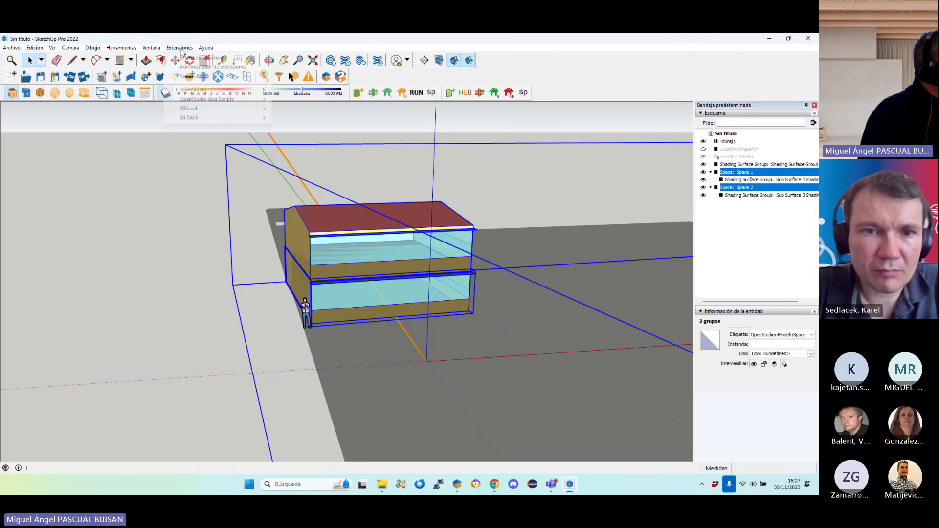
mouse_move(254, 108)
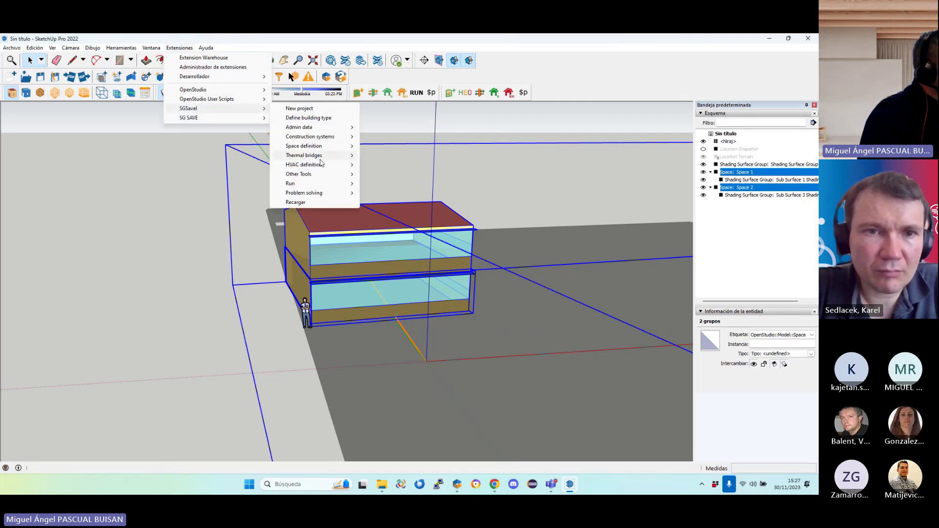
mouse_move(318, 165)
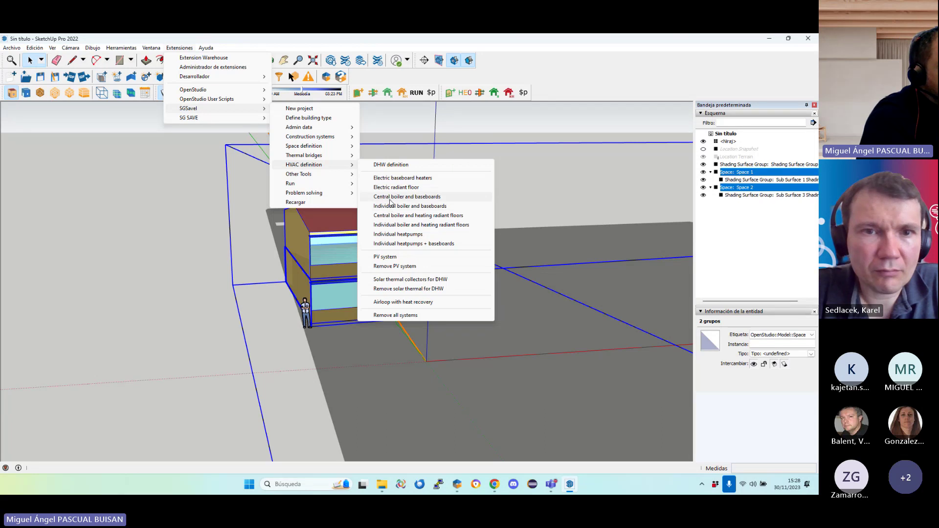
click(390, 198)
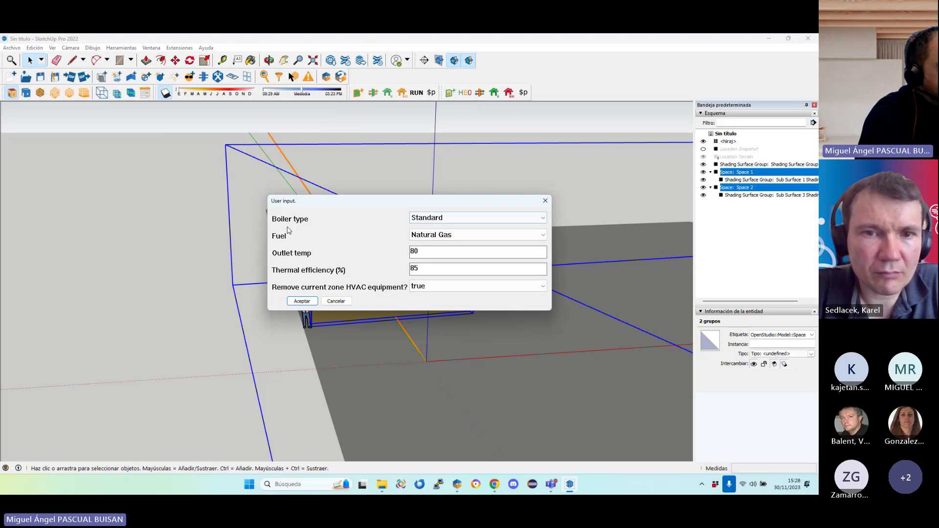
click(503, 219)
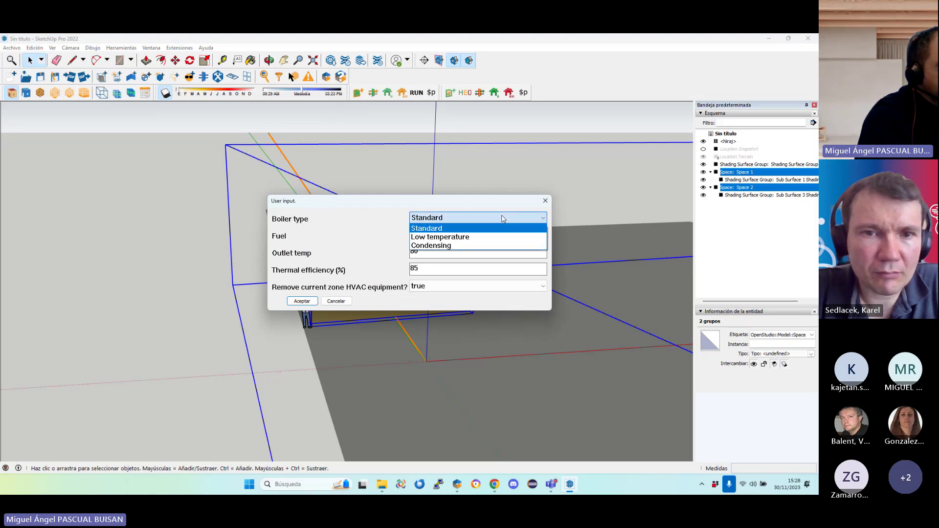
click(504, 219)
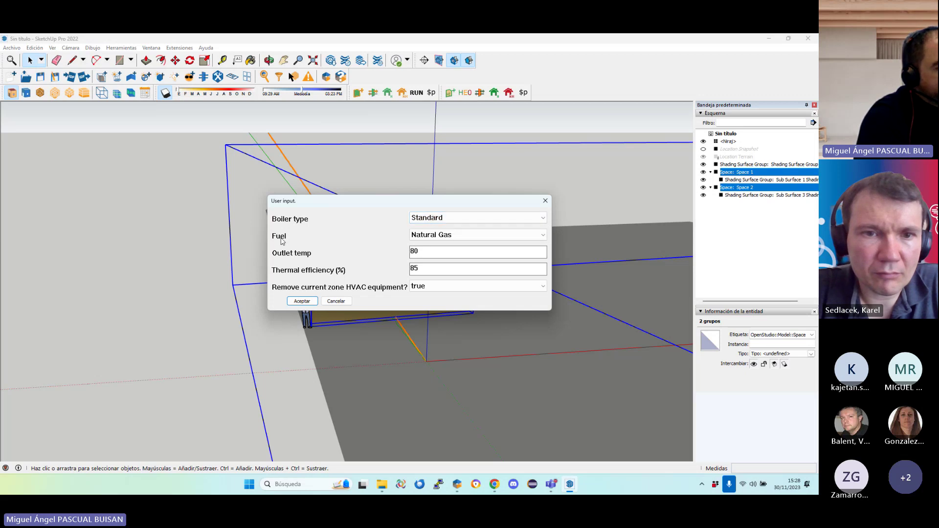
click(491, 235)
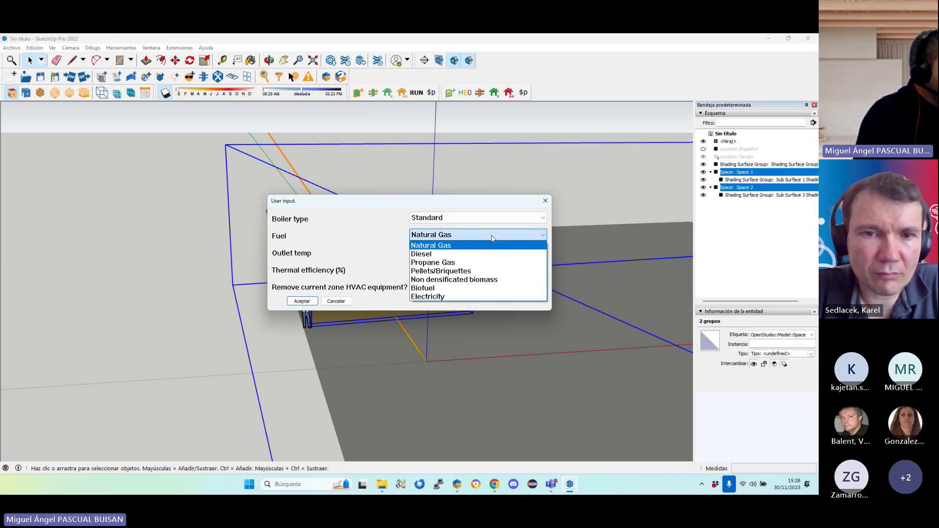
click(491, 235)
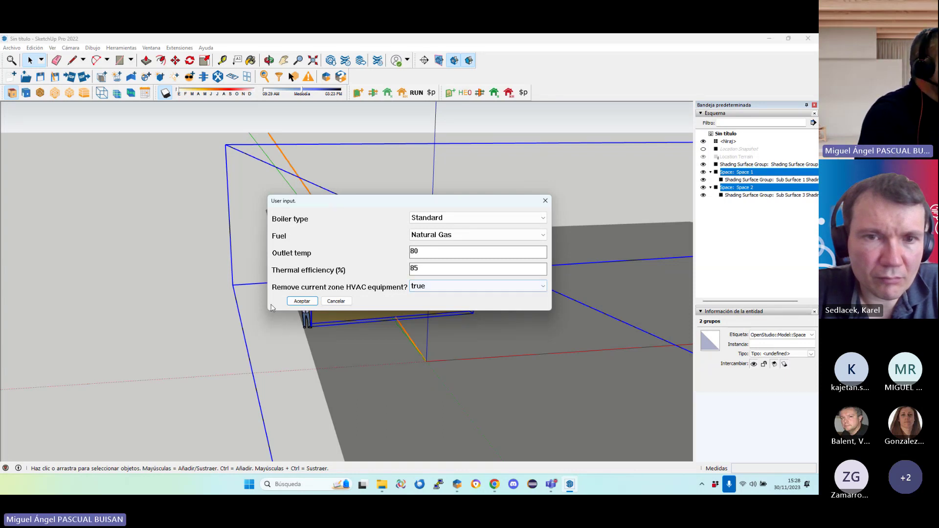
click(300, 302)
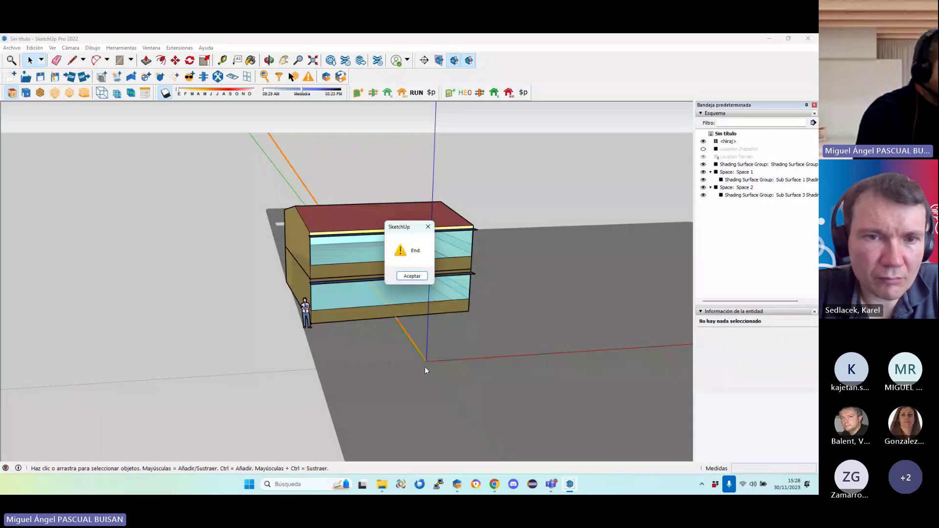
click(405, 277)
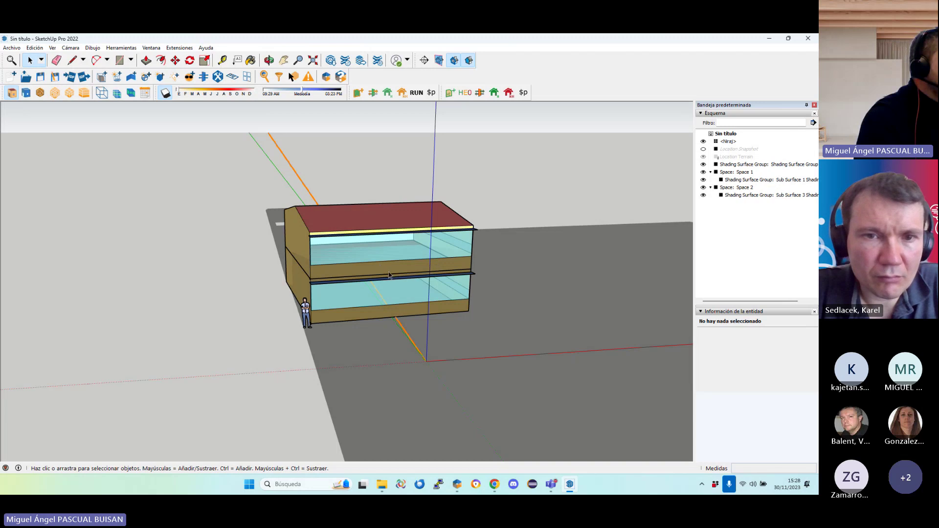
Add individual heat pumps to Space 1 and Space 2 with COP 4.1 and EER 3.8, keeping the current zone HVAC equipment
click(319, 209)
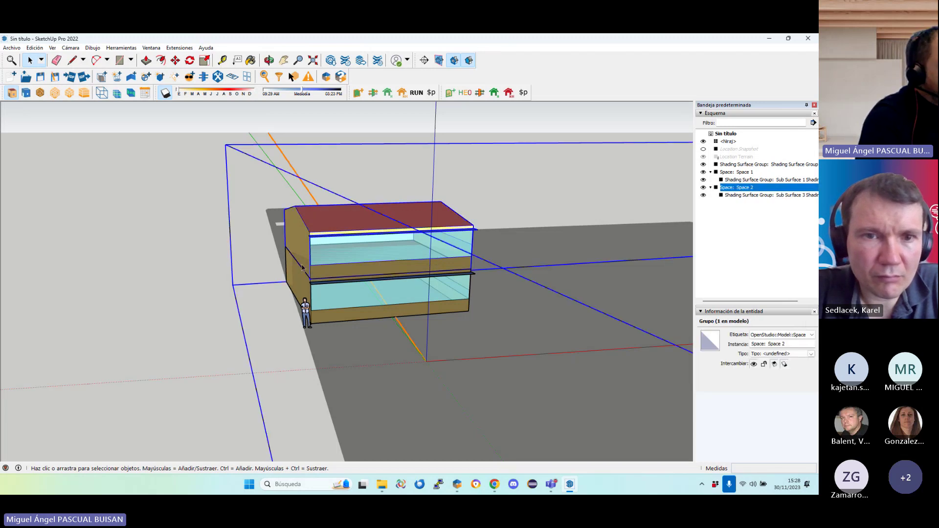
shift+click(304, 293)
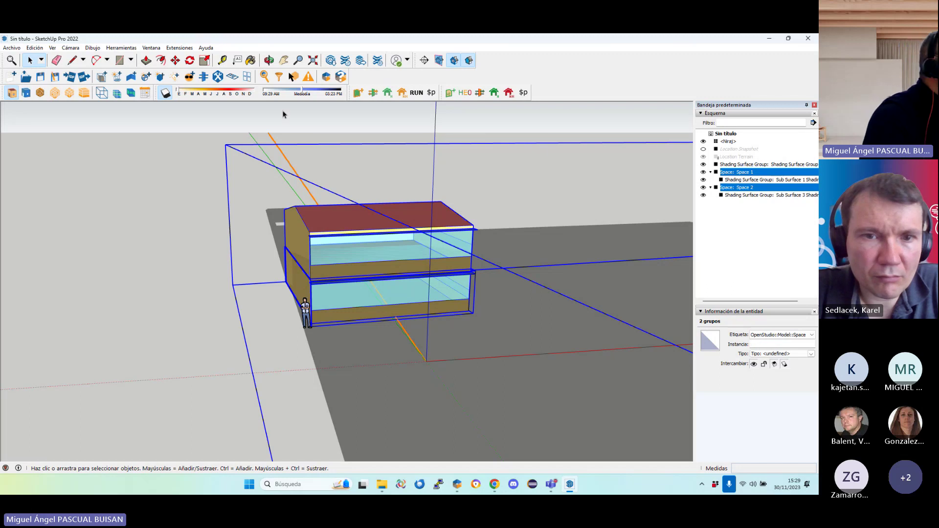
click(180, 48)
mouse_move(199, 110)
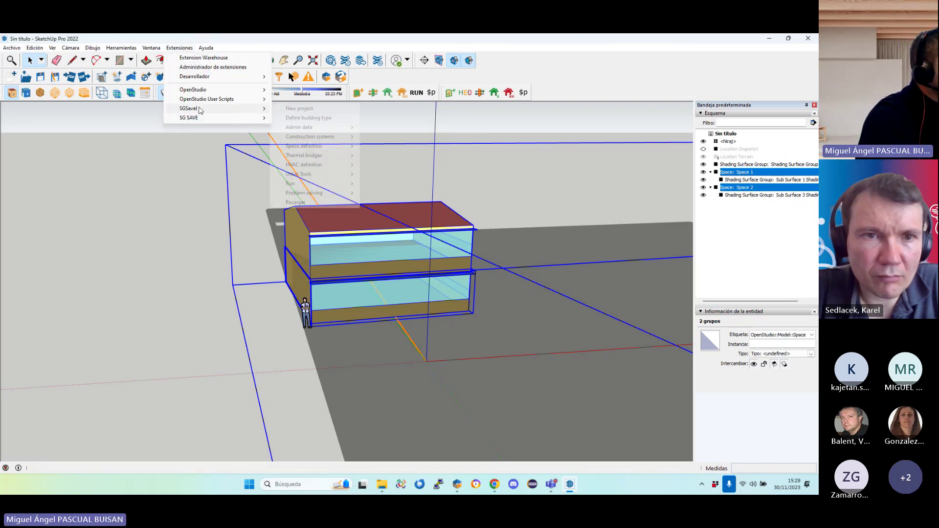
mouse_move(322, 166)
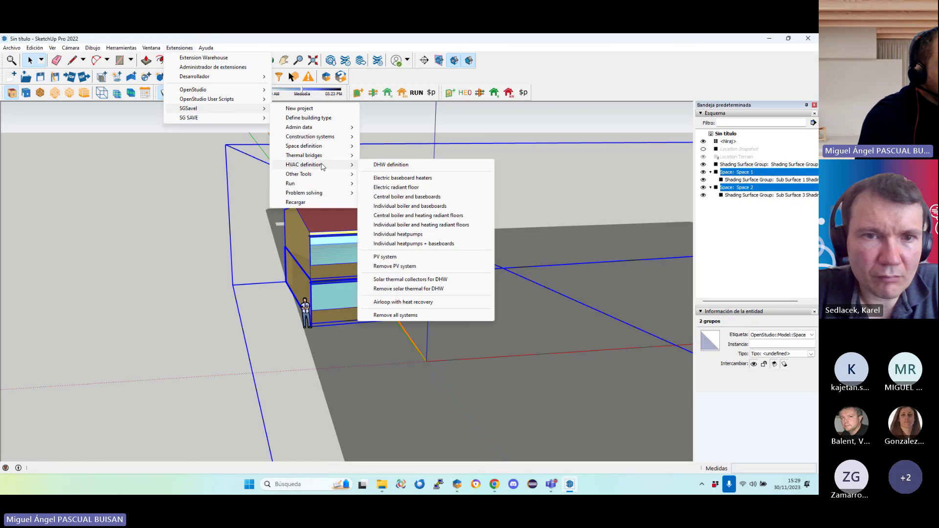
click(398, 235)
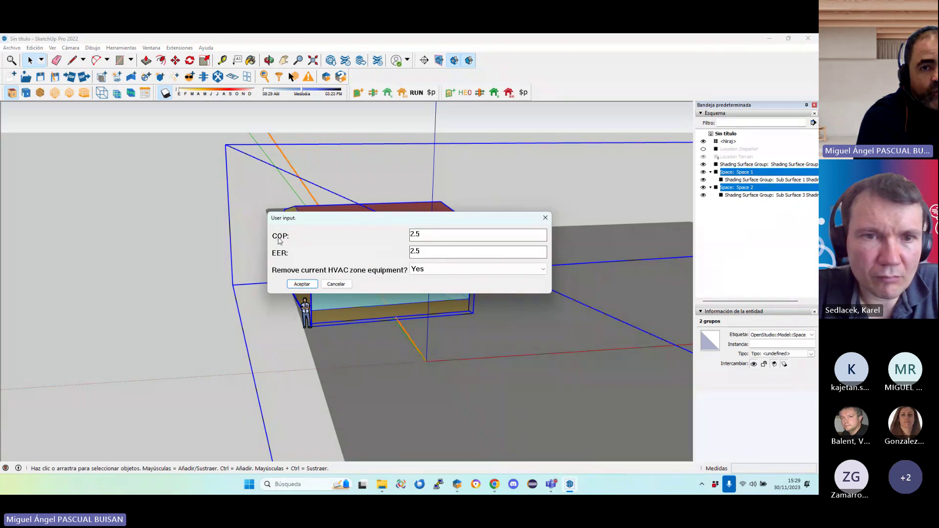
key(Tab)
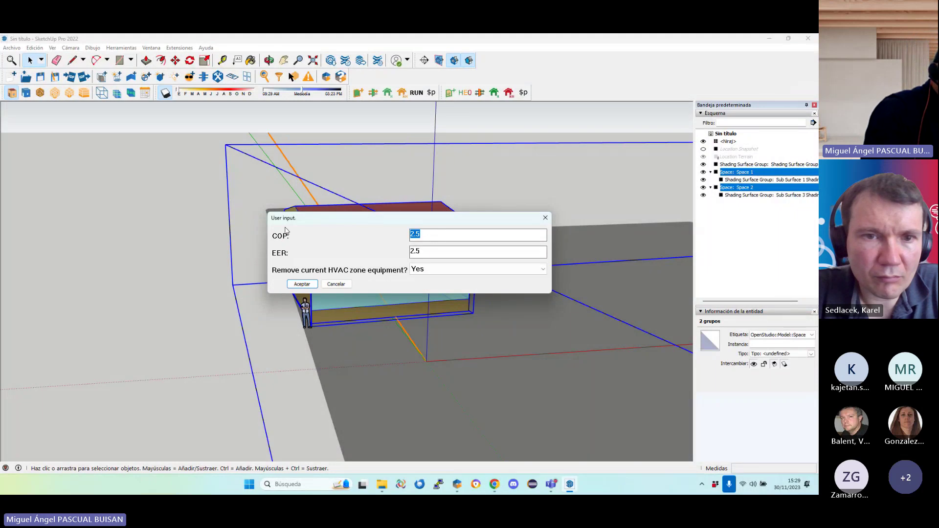
text(4.1)
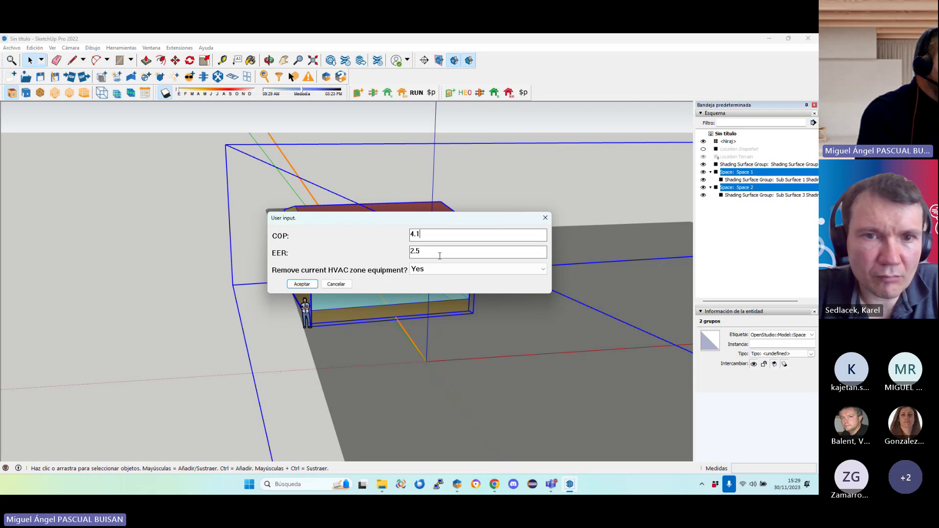
double_click(517, 252)
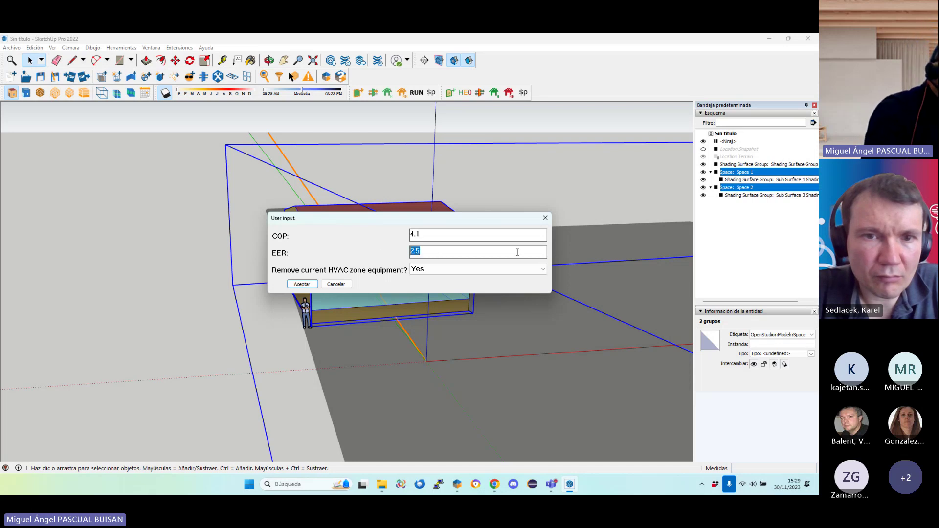
text(3.8)
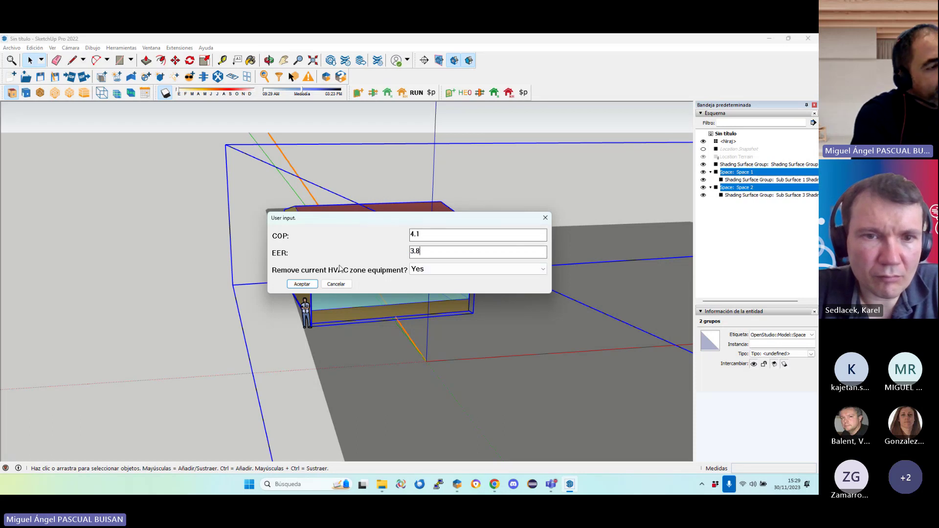
click(424, 273)
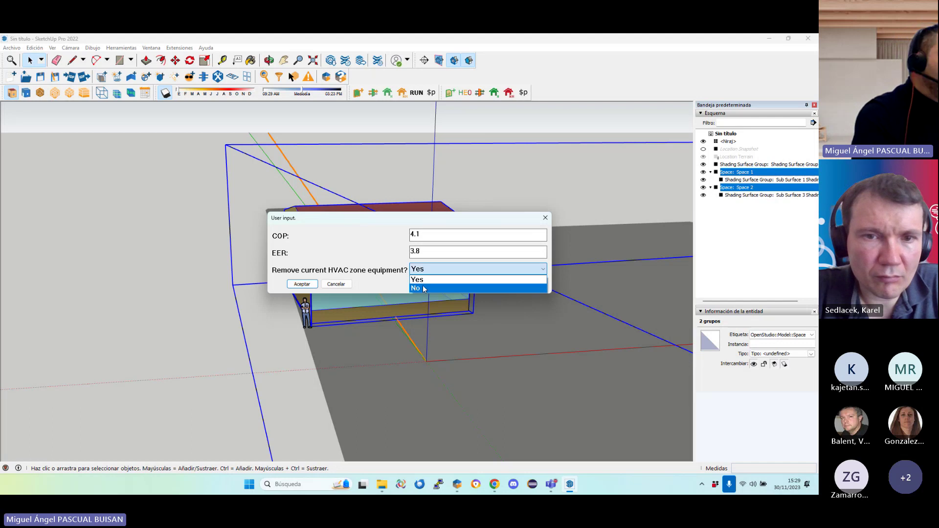
click(423, 289)
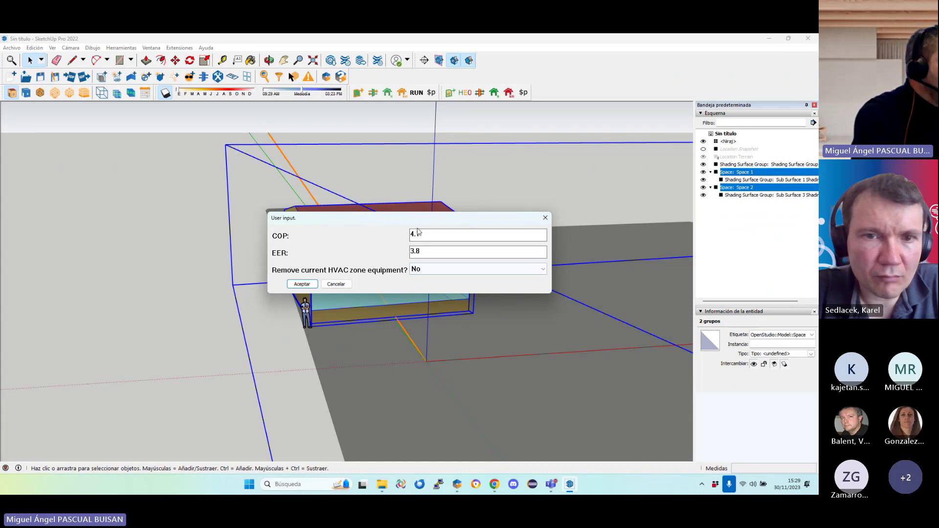
click(303, 284)
click(422, 280)
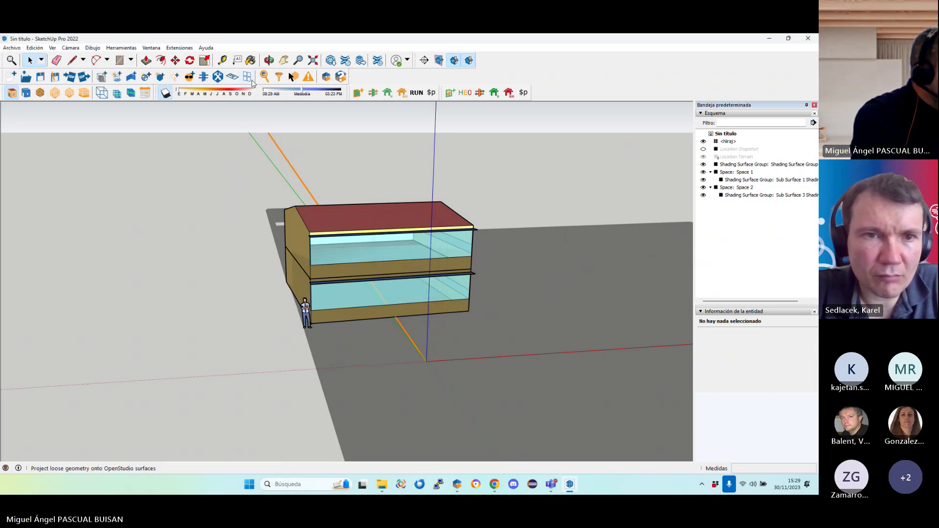
Switch from SketchUp to the OpenStudio application with the day2.osm model and run its annual energy simulation
click(417, 93)
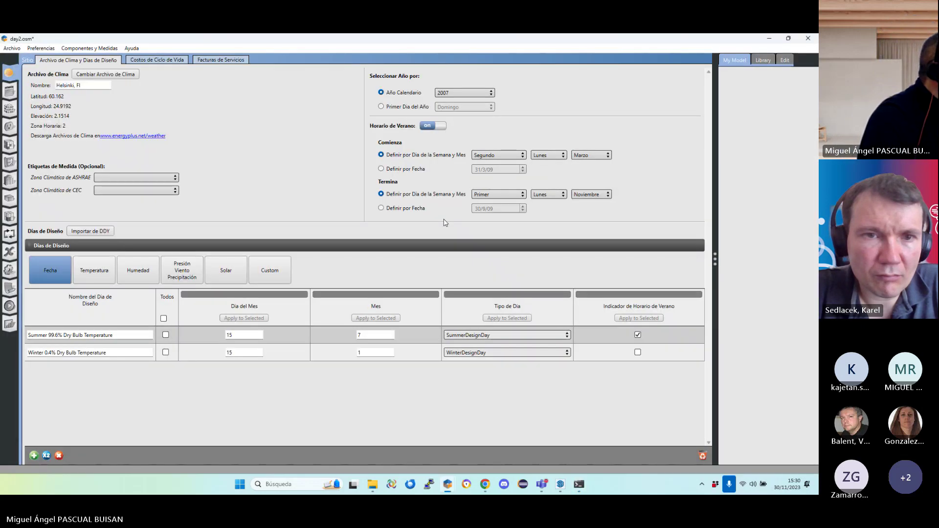
click(9, 306)
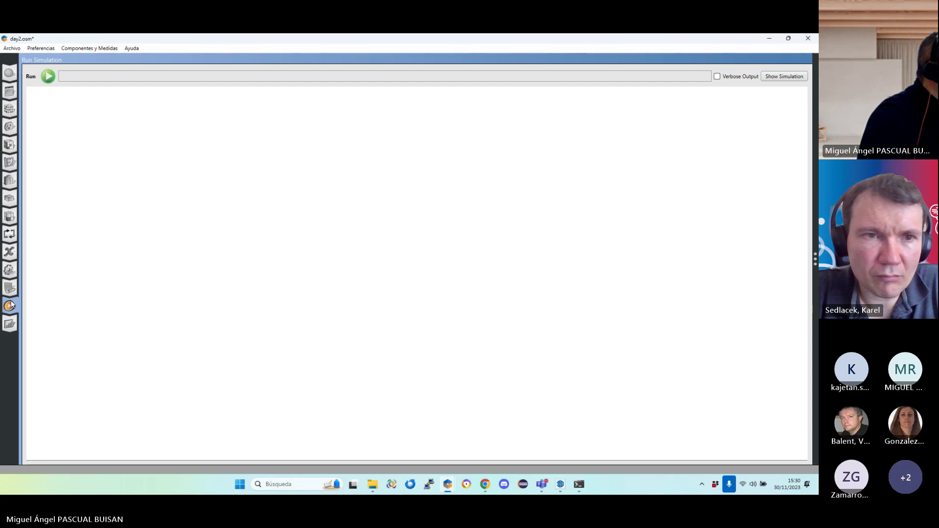
click(48, 77)
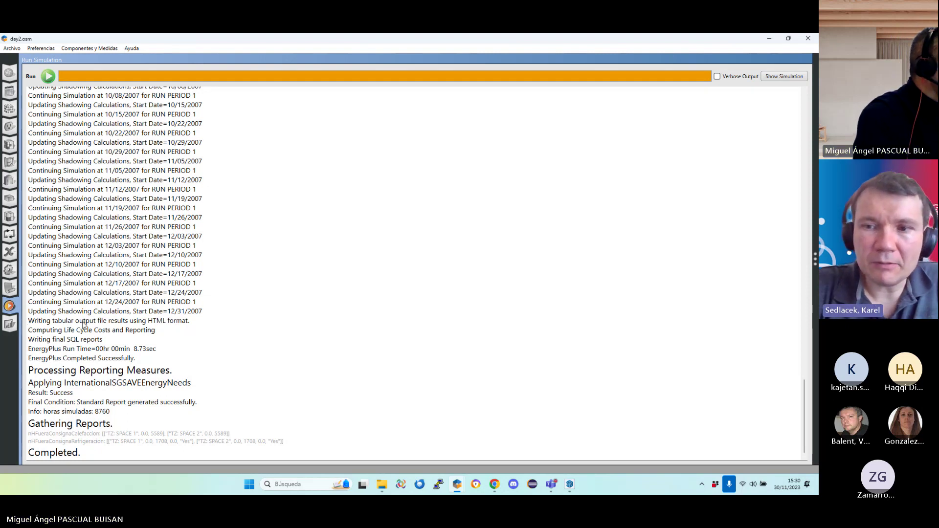
Open the detailed simulation results in Data Viewer without IP units and plot the hourly site outdoor air drybulb temperature
click(8, 325)
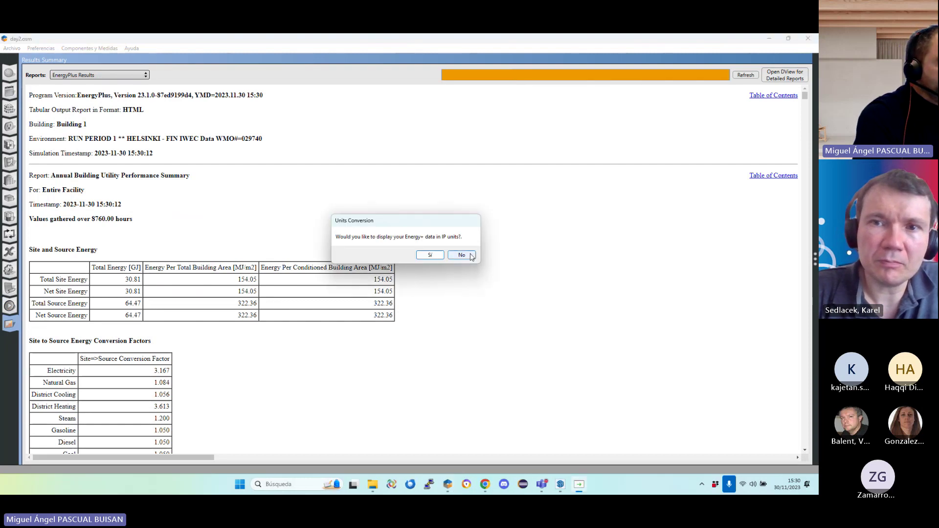
click(462, 254)
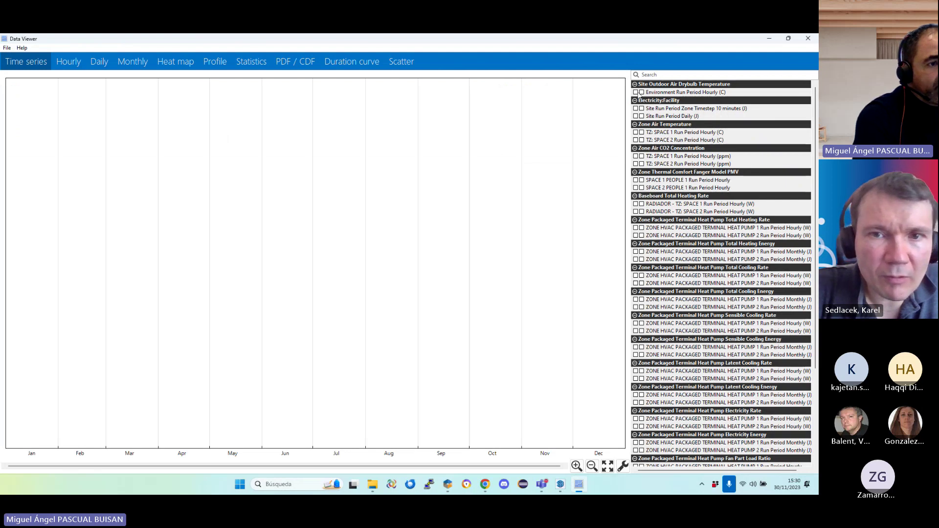
scroll(694, 357, down, 3)
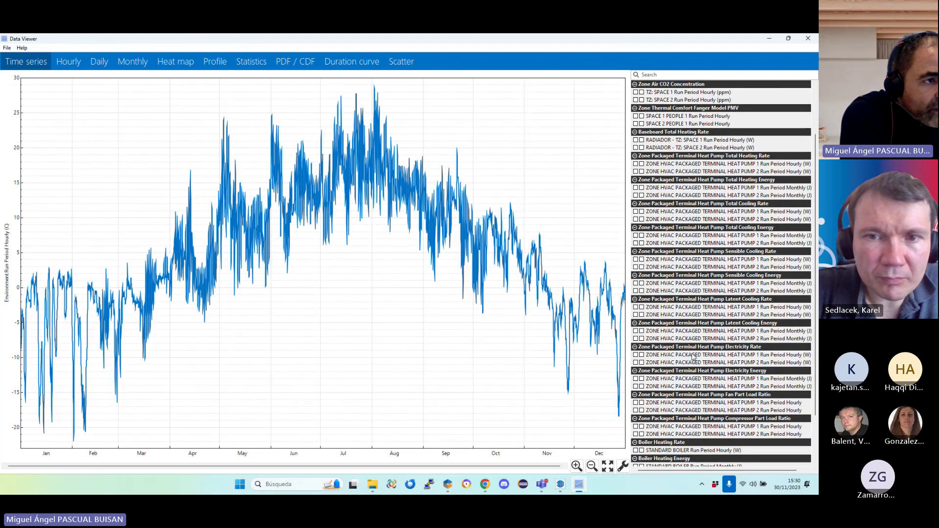
Plot the hourly baseboard heating rates of Space 1 and Space 2 and both heat pumps' latent cooling rates in a second graph
click(642, 141)
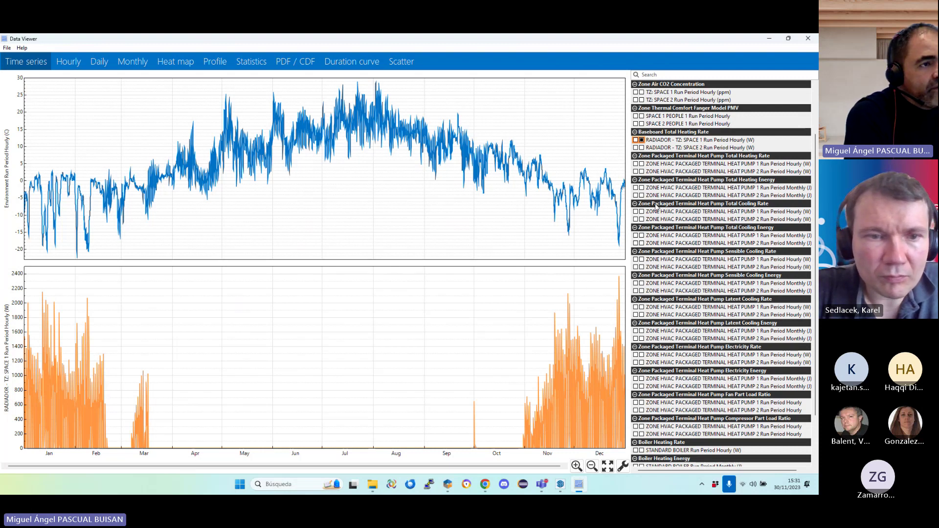
click(642, 148)
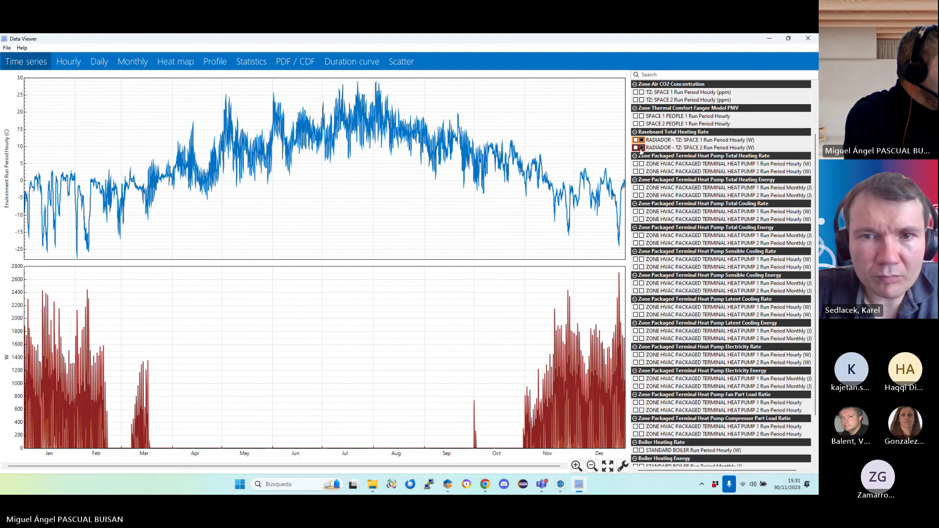
click(642, 148)
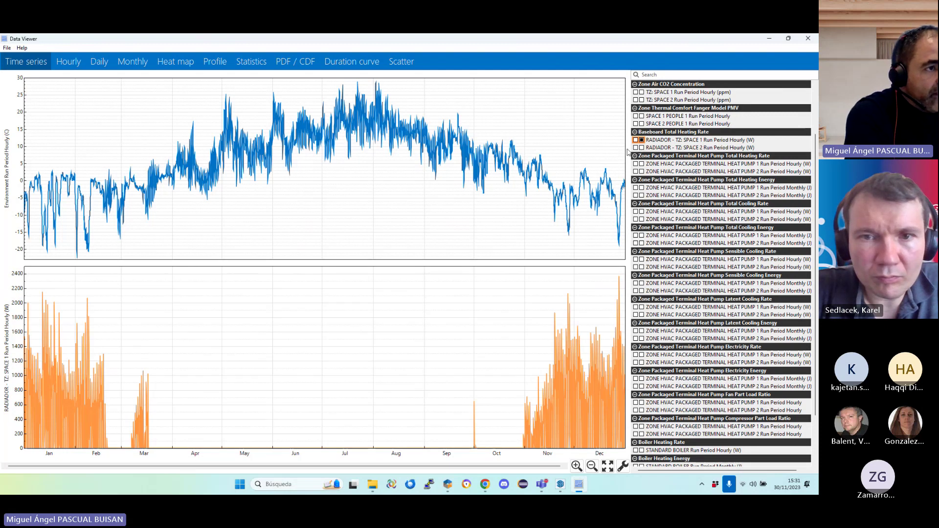
click(641, 148)
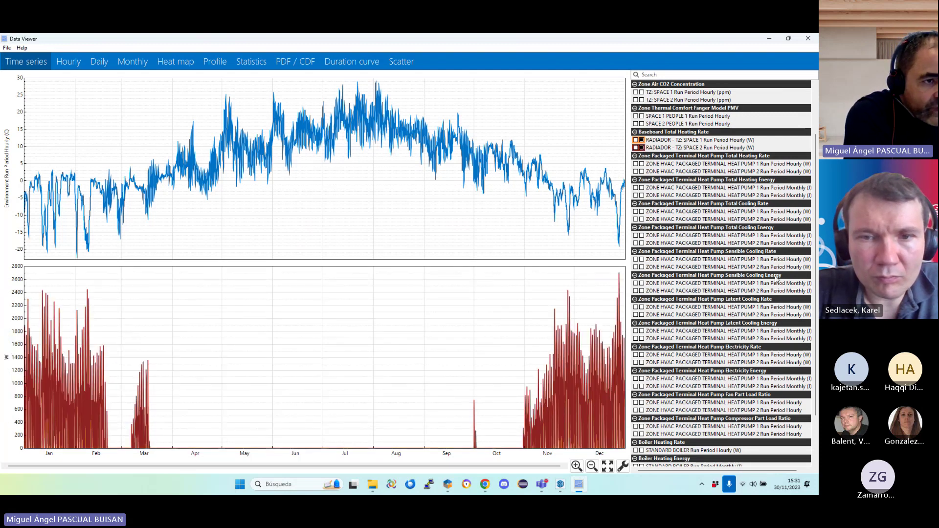
click(642, 307)
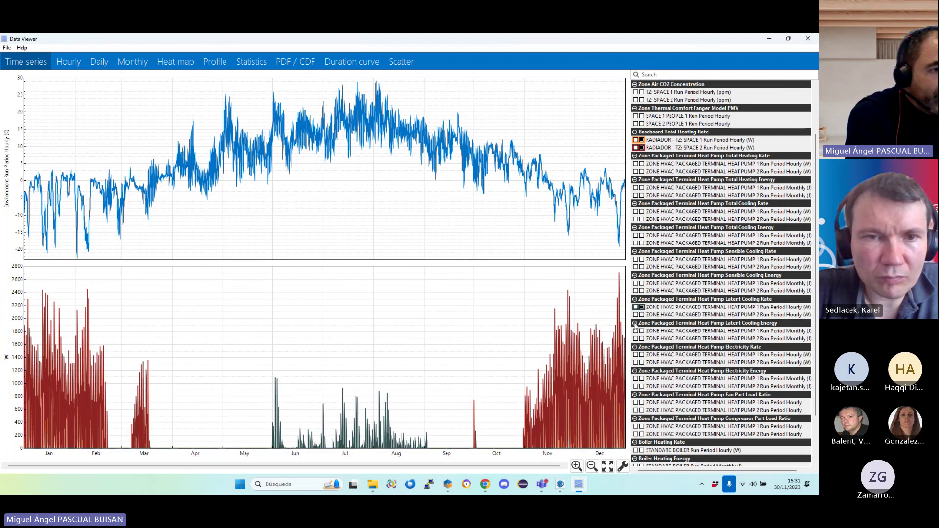
click(642, 315)
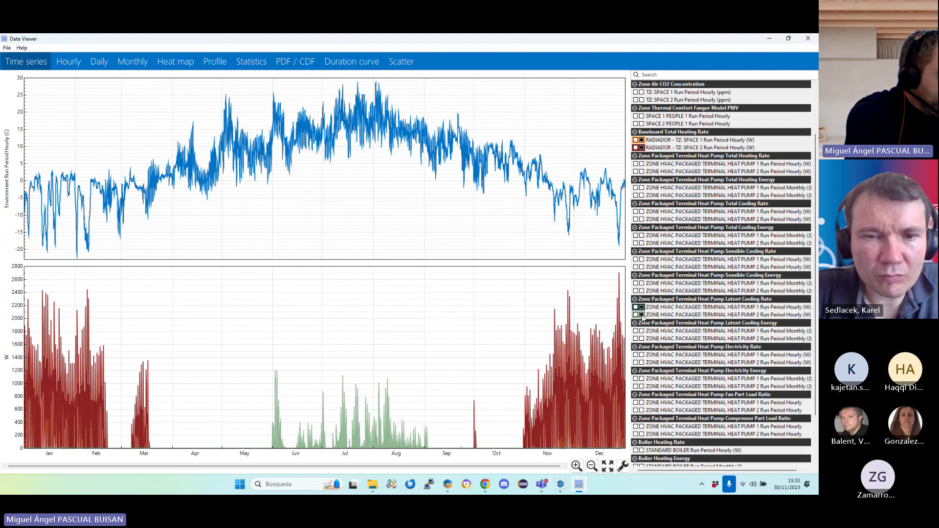
Narrow the time series to August 4 and add the hourly zone air temperatures of Space 1 and Space 2 to the outdoor temperature graph
drag(306, 431, 539, 443)
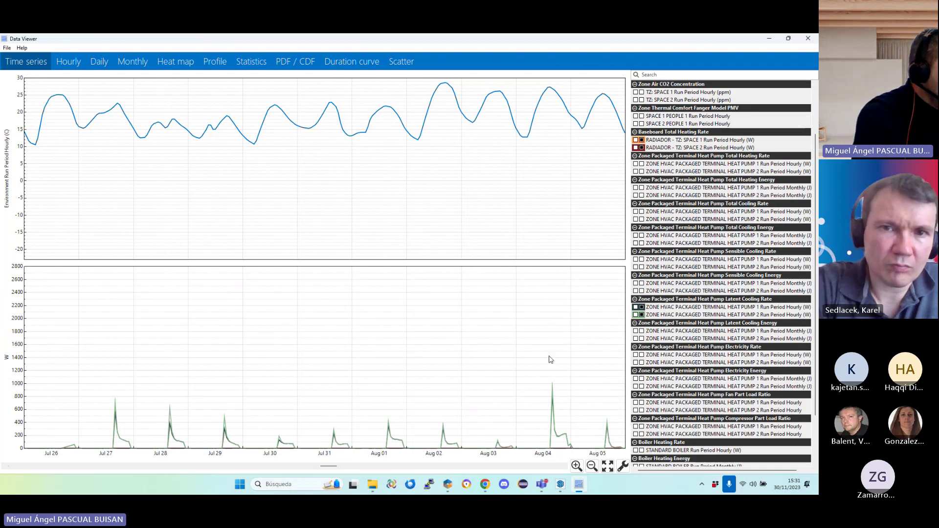
scroll(634, 151, up, 2)
scroll(634, 150, up, 3)
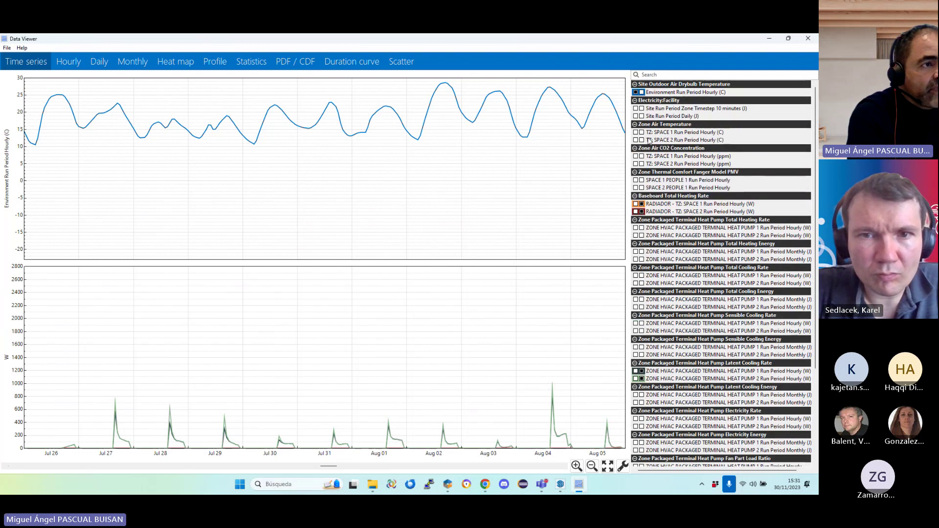
click(636, 133)
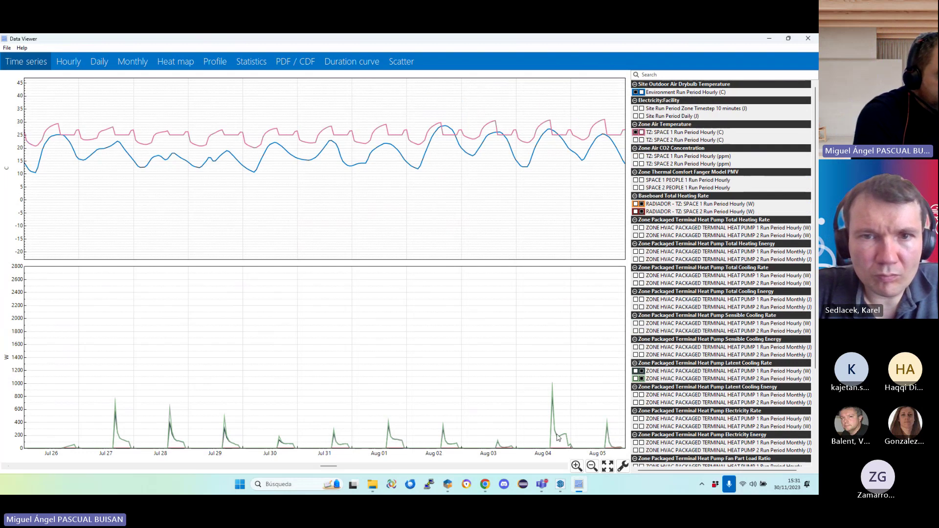
drag(522, 429, 586, 447)
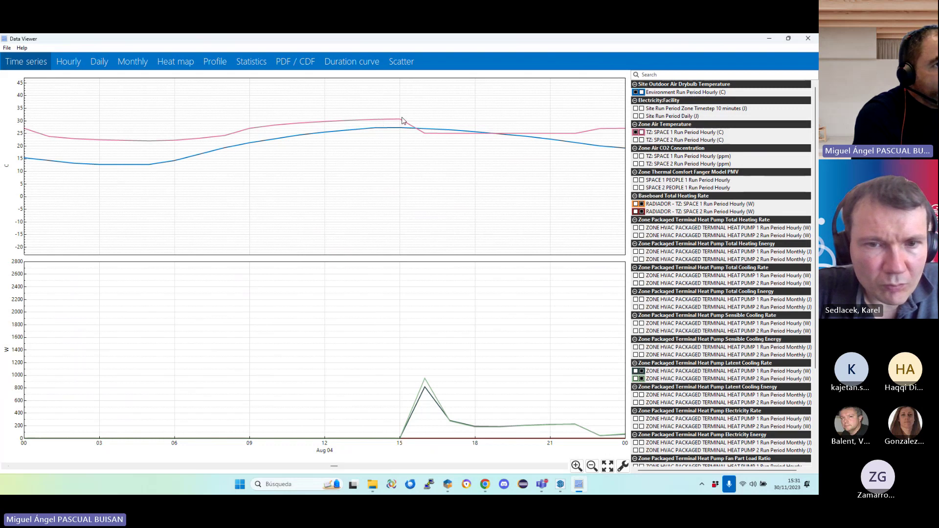
click(636, 140)
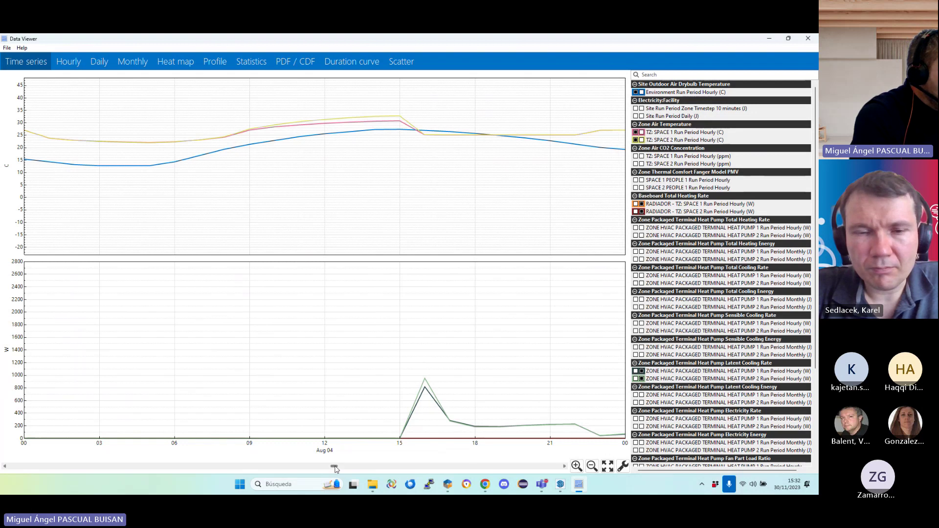
Examine the January 1 temperatures and heating rates, fit the graphs to the full period, and close Data Viewer
drag(334, 466, 1, 463)
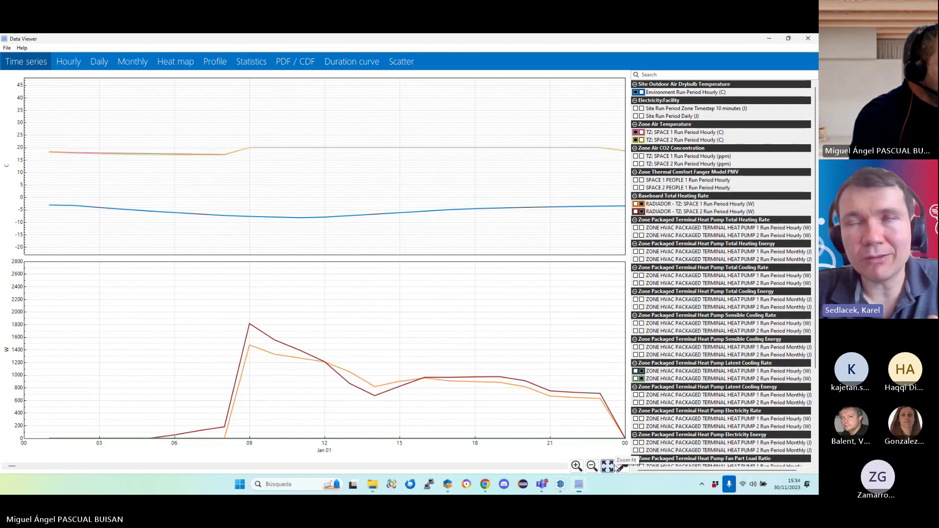
click(615, 464)
click(808, 38)
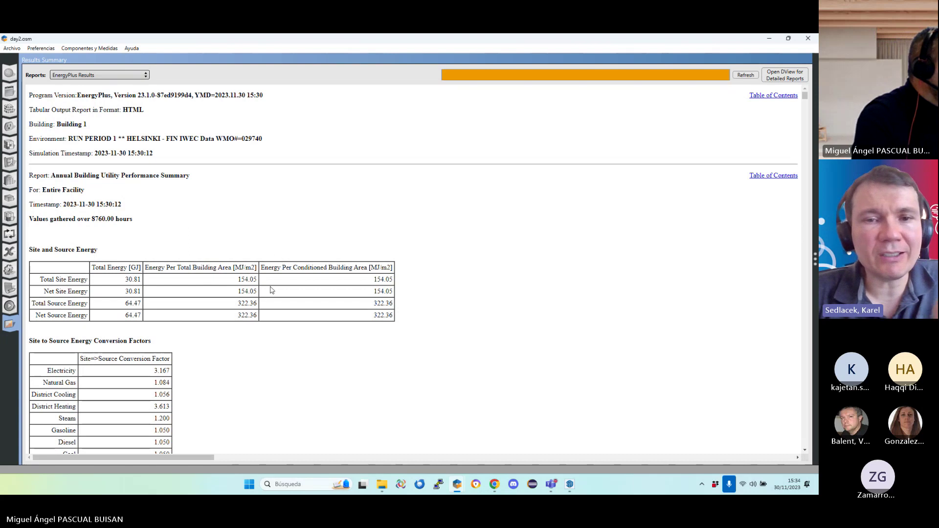
Show the International SG SAVE - Energy Needs report and examine its compliance tables and the heating and cooling needs graphs
click(102, 74)
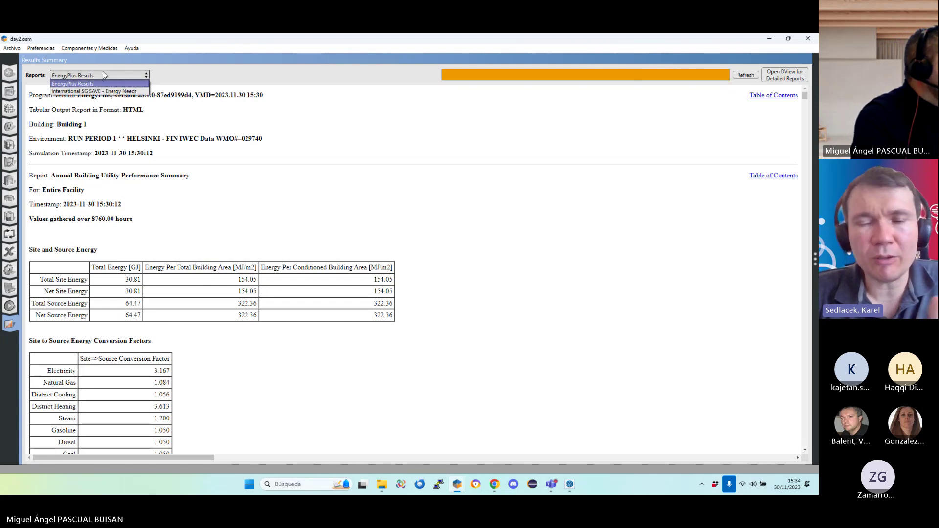
click(107, 92)
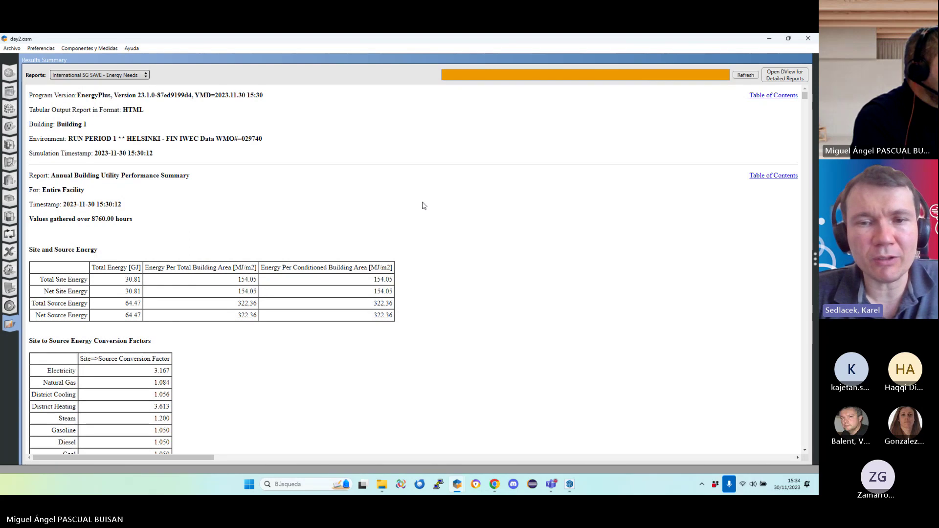
scroll(465, 281, down, 4)
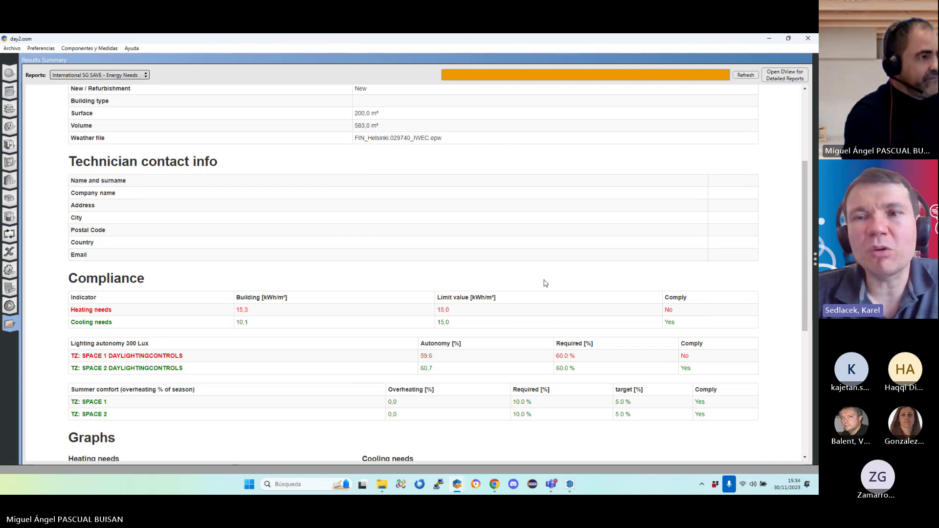
scroll(631, 389, up, 1)
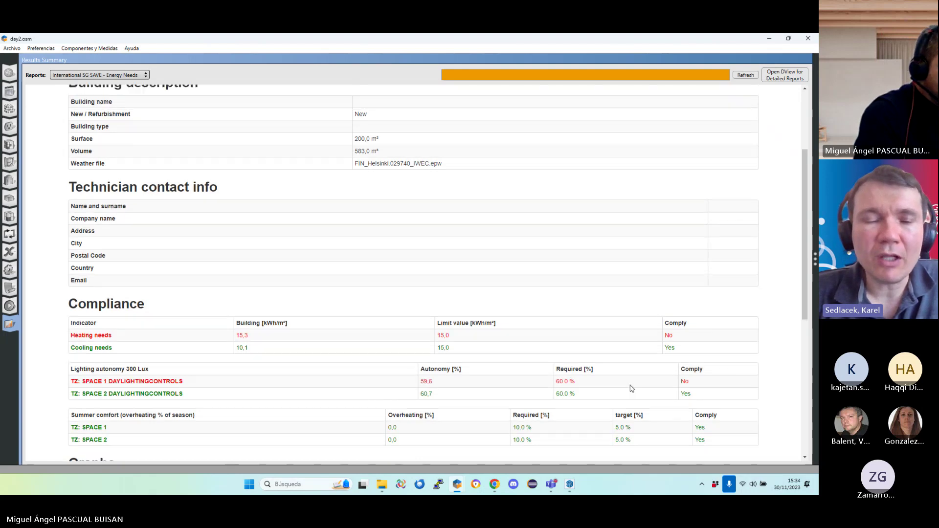
scroll(620, 366, down, 5)
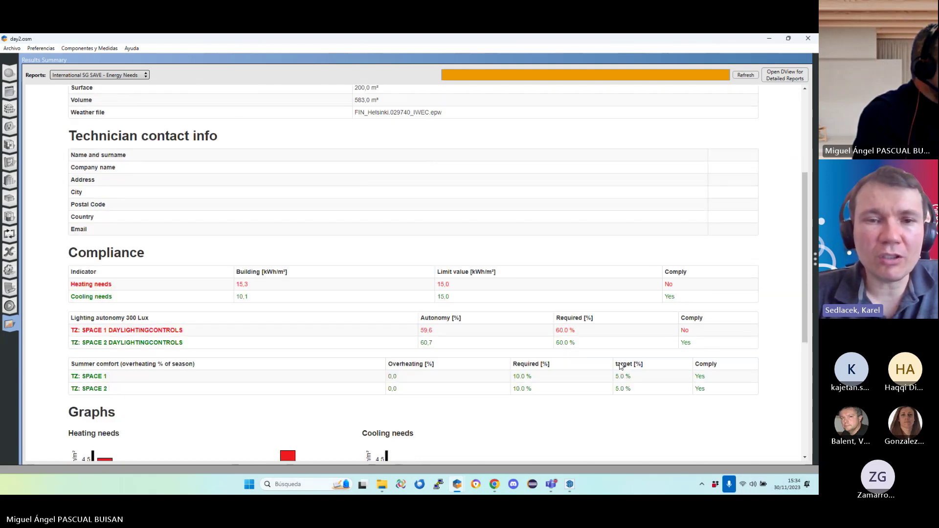
scroll(620, 367, down, 1)
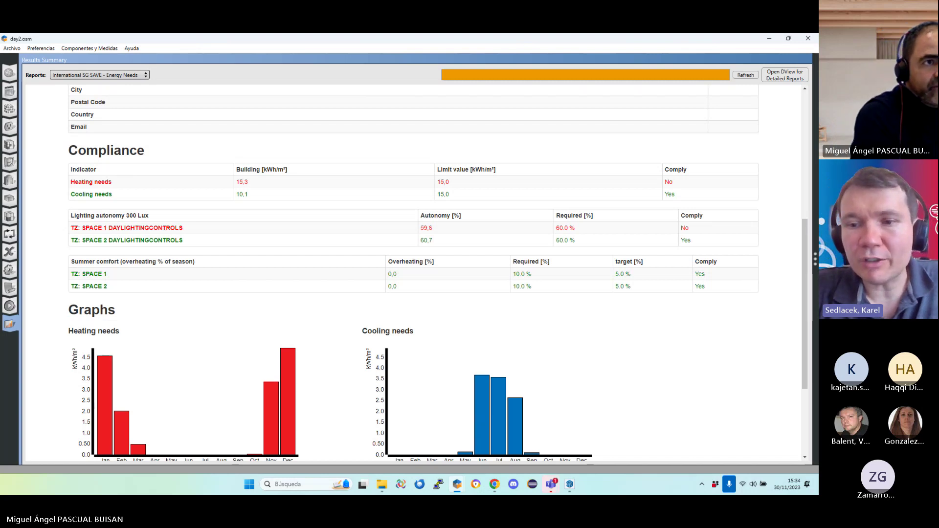
Reopen the detailed simulation results in Data Viewer without IP units and close the viewer
click(790, 82)
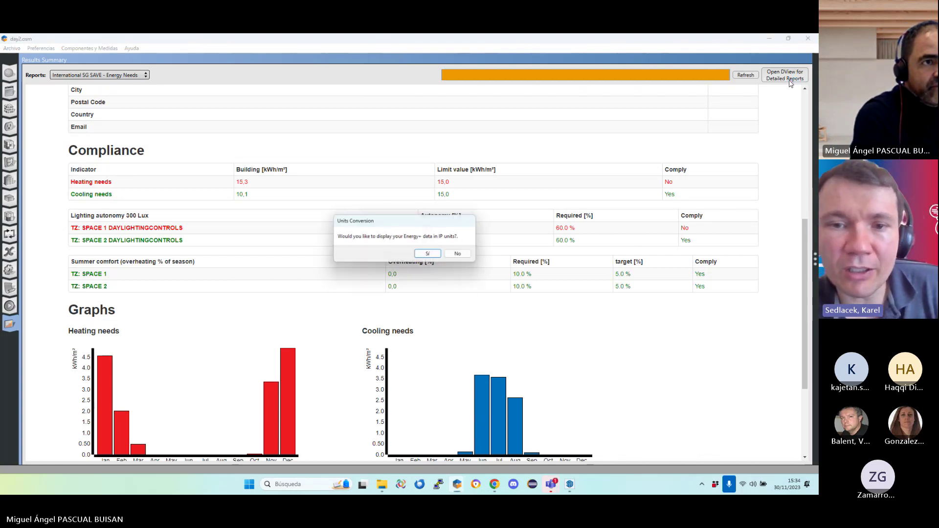
click(458, 253)
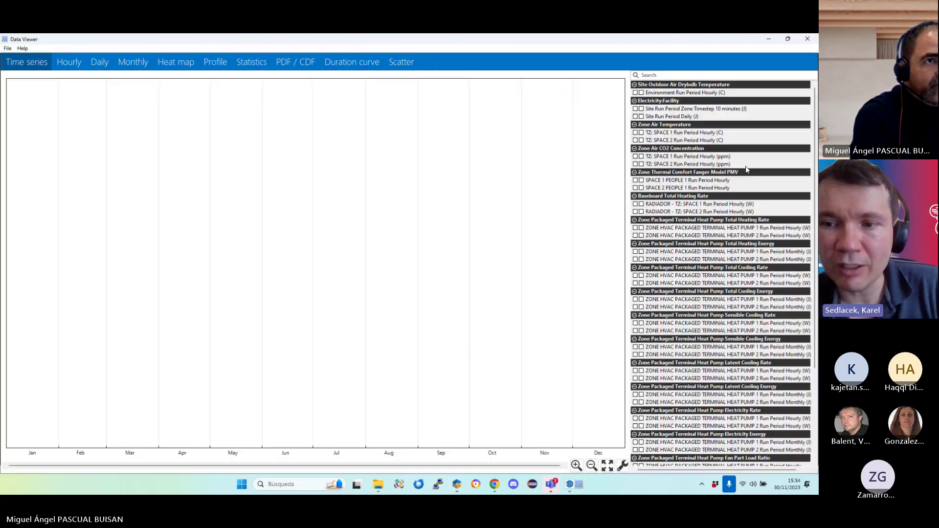
click(808, 38)
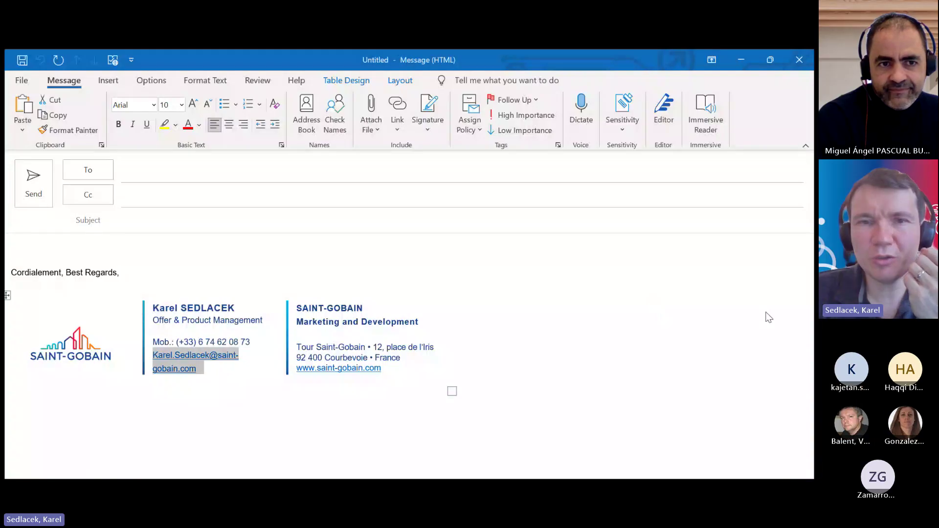
Switch to the untitled Outlook message, highlight the contact's e-mail address in the signature, and clear the selection
triple_click(196, 362)
click(214, 380)
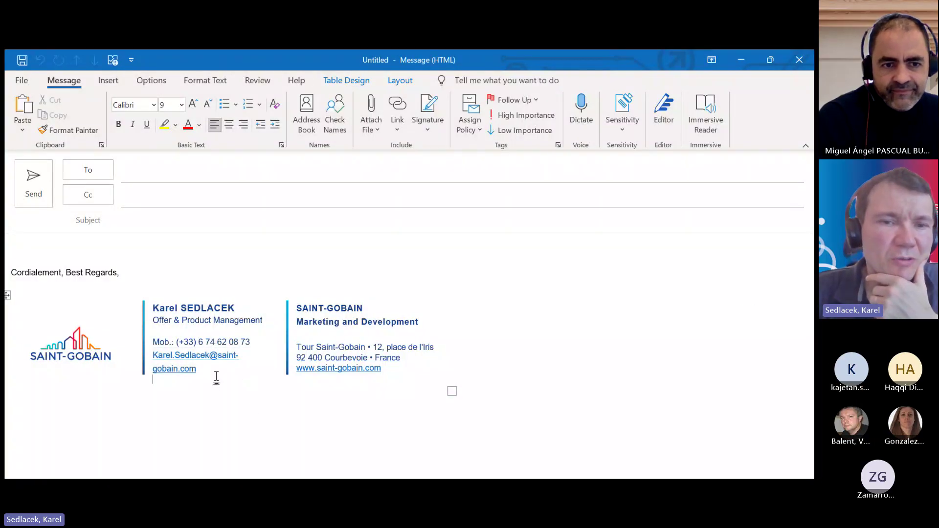
triple_click(206, 371)
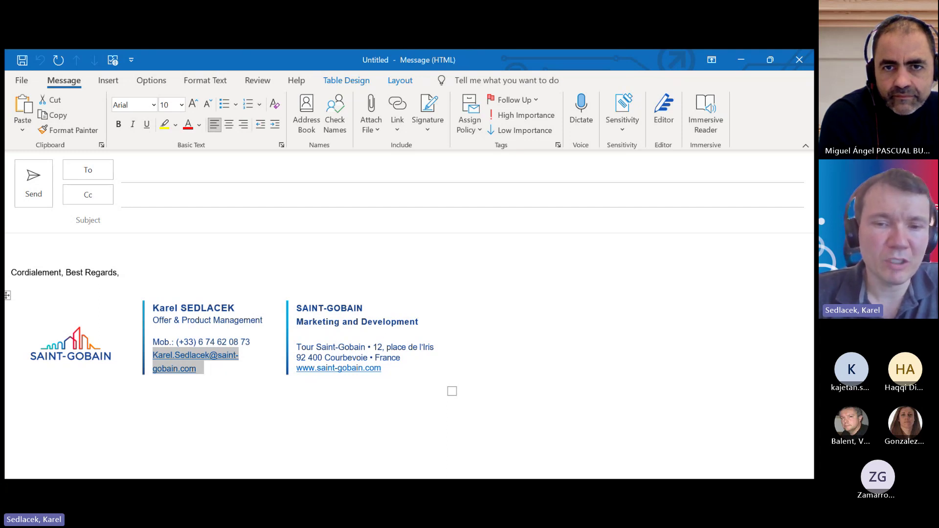
click(426, 411)
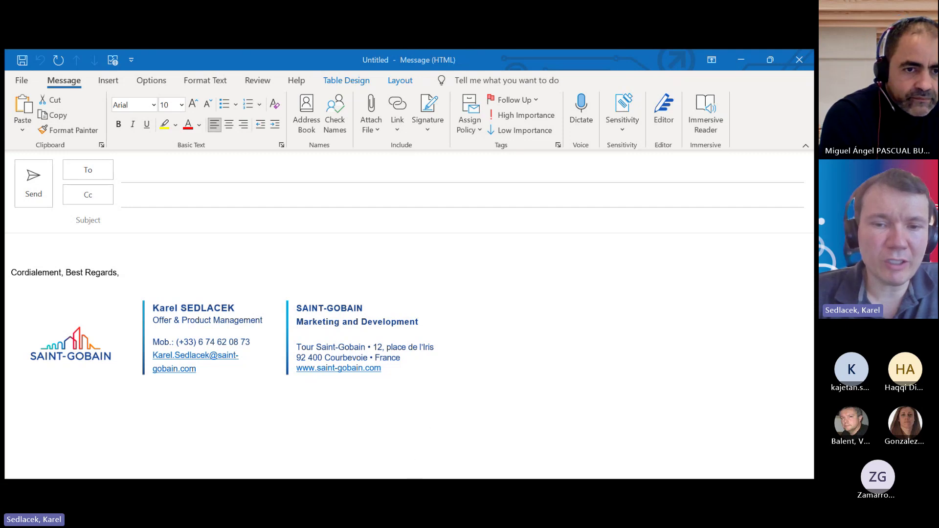